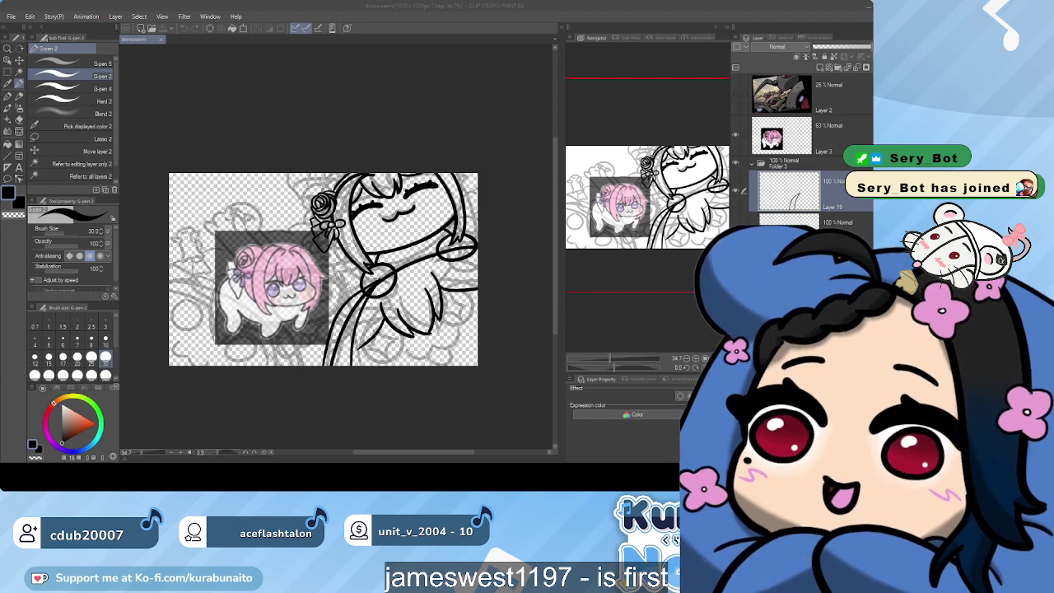
left_click(485, 270)
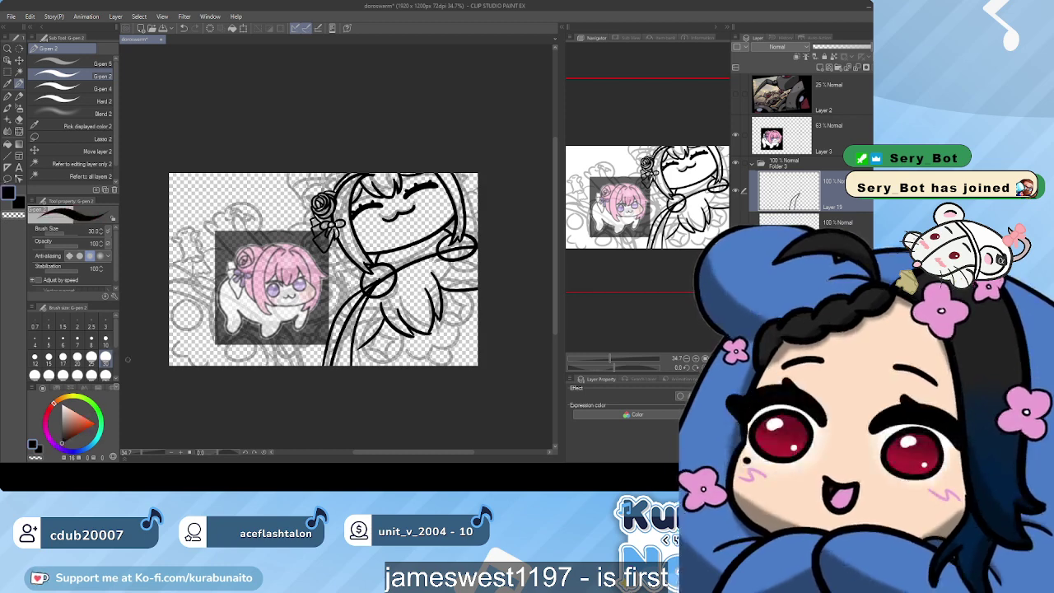
scroll(443, 404, "up", 2)
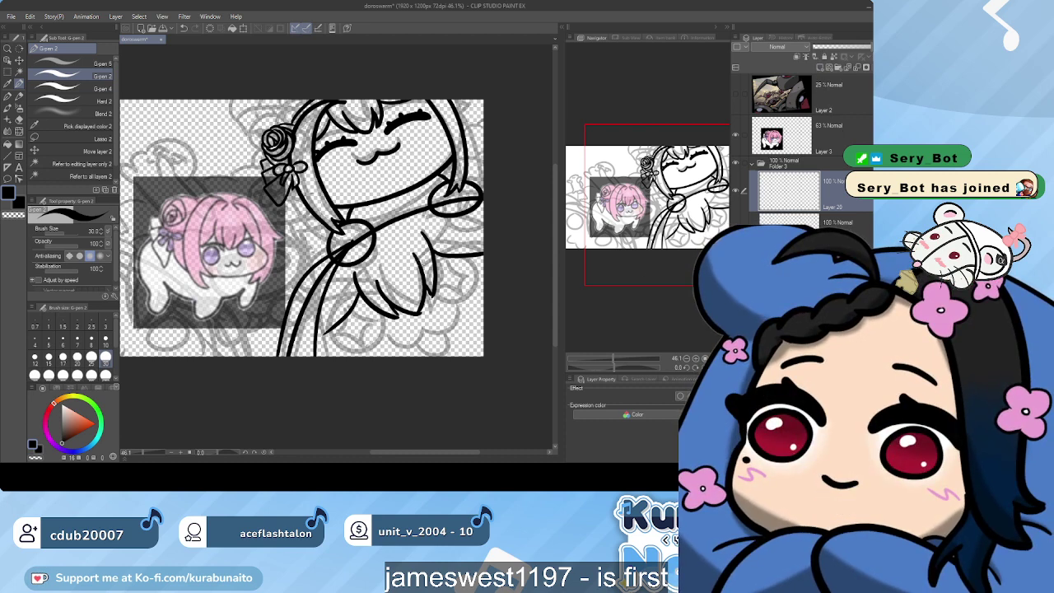
mouse_move(419, 271)
left_mouse_down()
mouse_move(445, 241)
mouse_move(484, 228)
left_mouse_up()
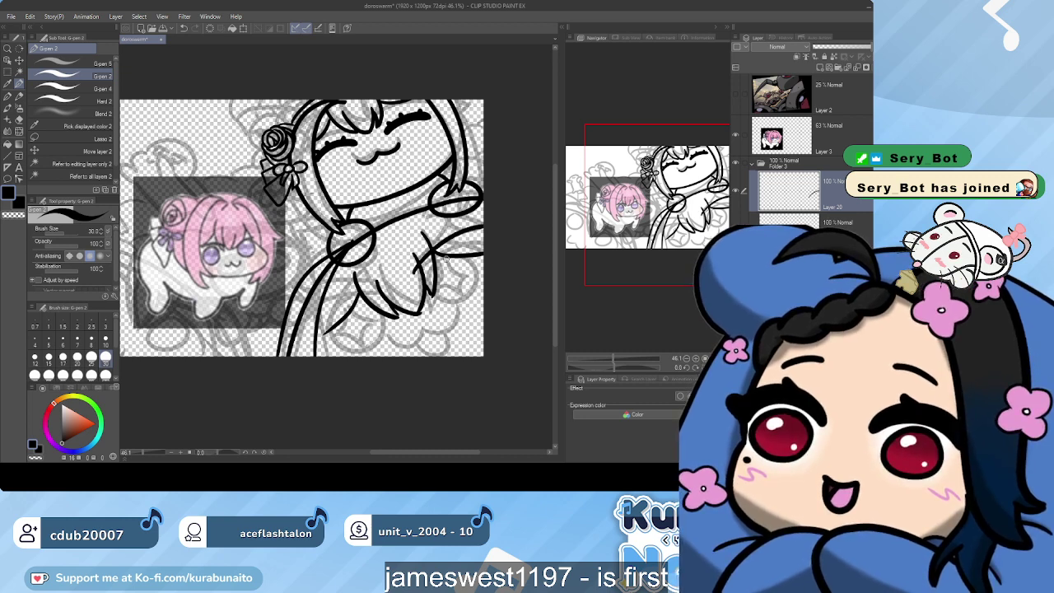
key("ctrl+z")
left_click_drag(419, 271, 483, 243)
key("ctrl+z")
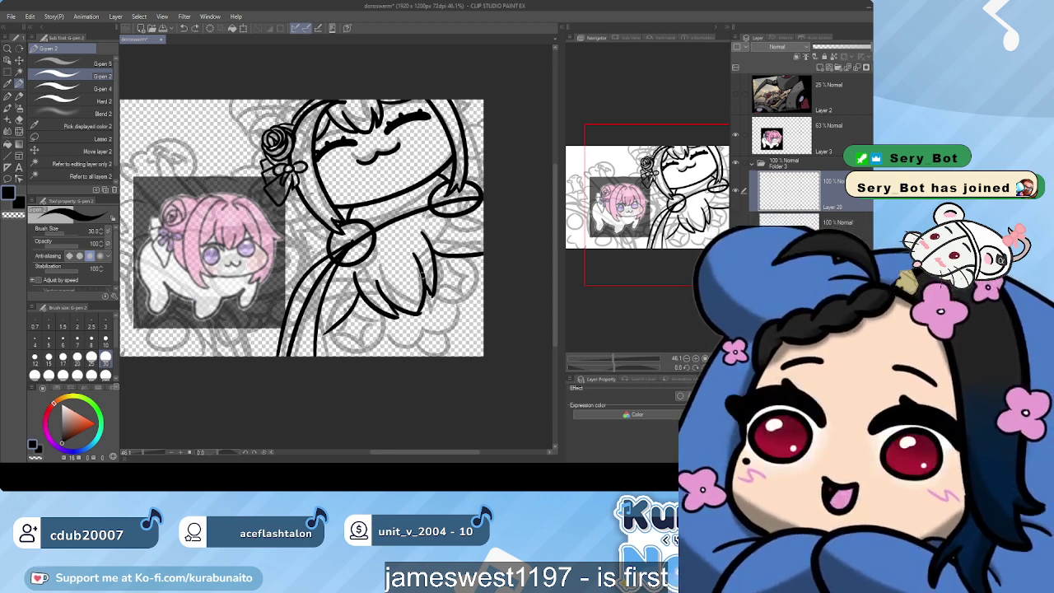
left_click_drag(421, 269, 473, 240)
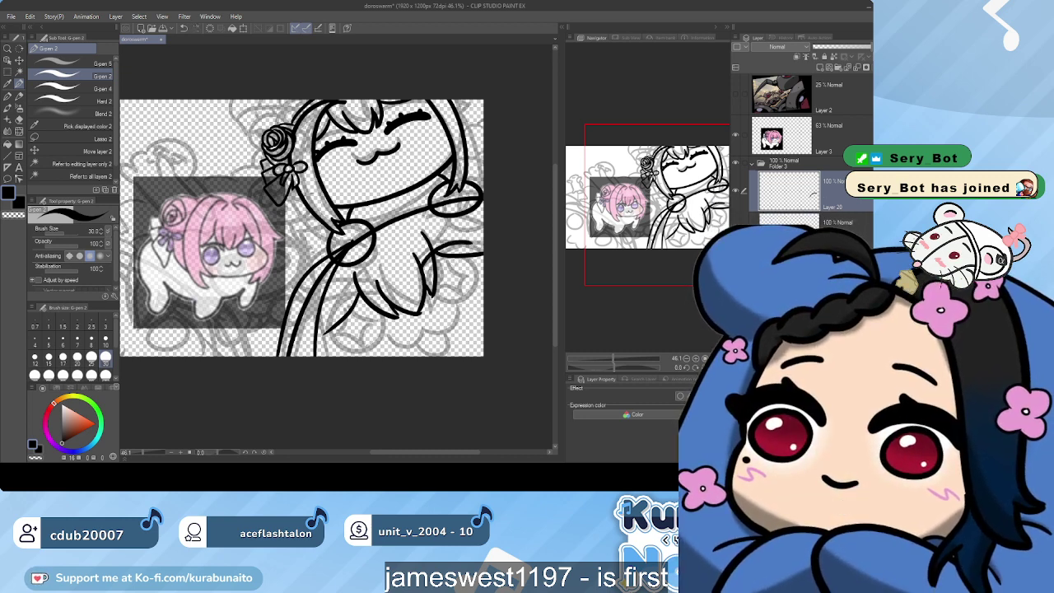
key("ctrl+z")
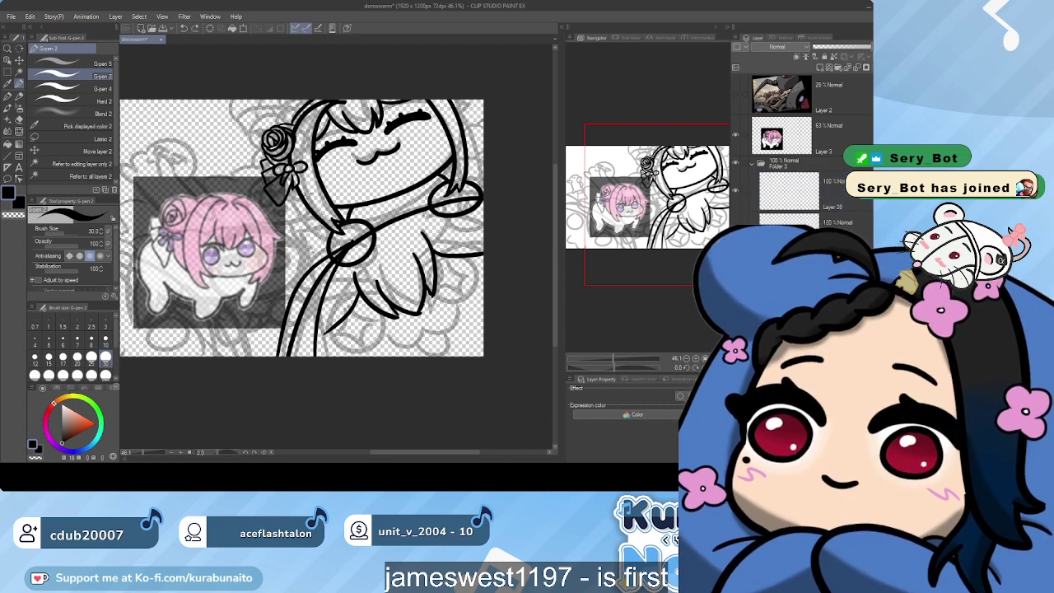
Move the linework of the pointed collar slightly upward and scale it up a little with a transform
left_click(49, 152)
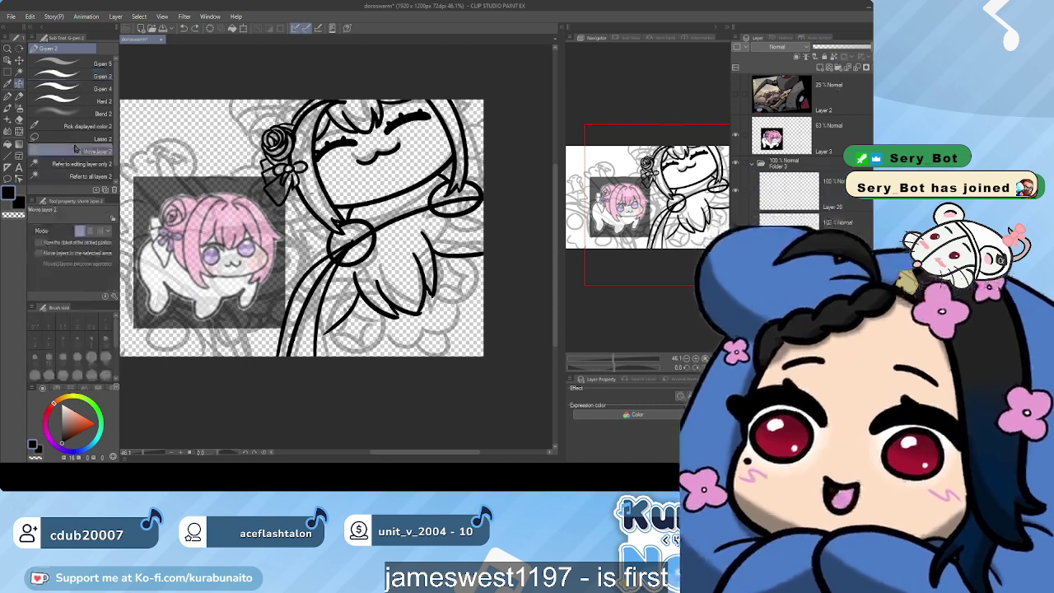
left_click_drag(511, 263, 514, 241)
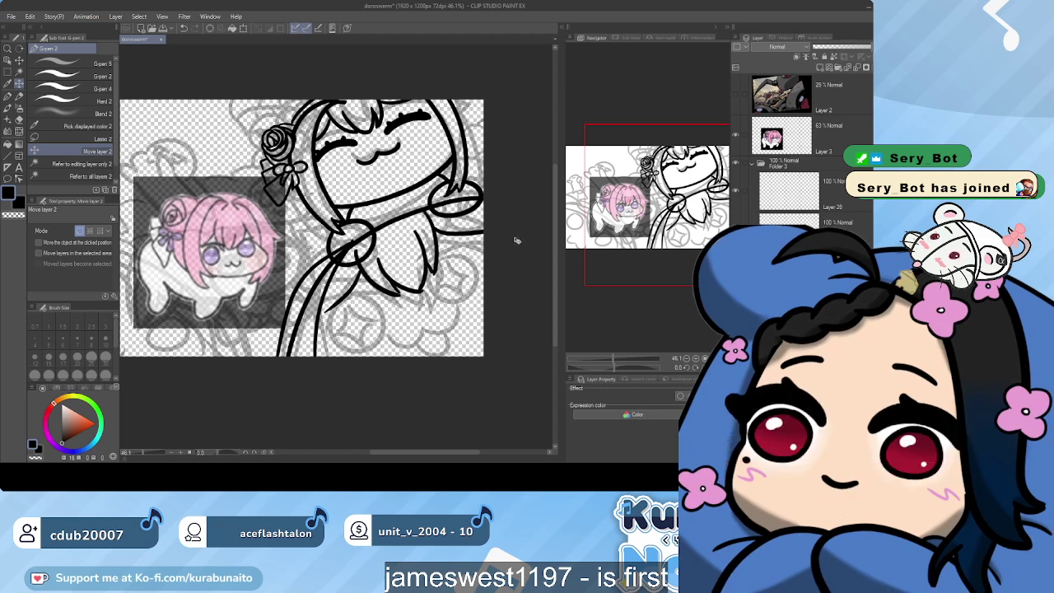
key("ctrl+t")
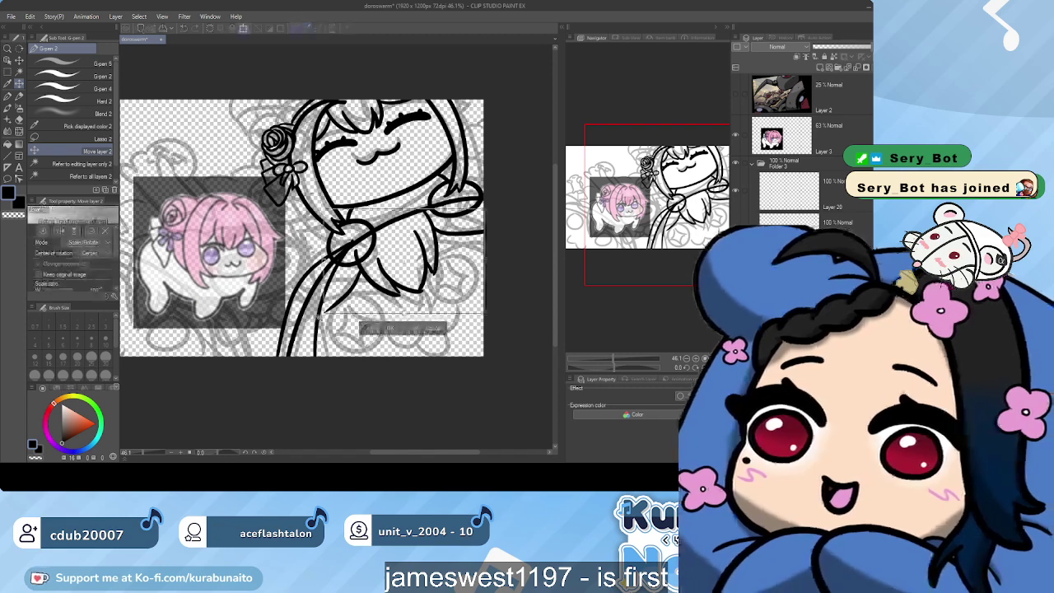
left_click_drag(319, 318, 317, 319)
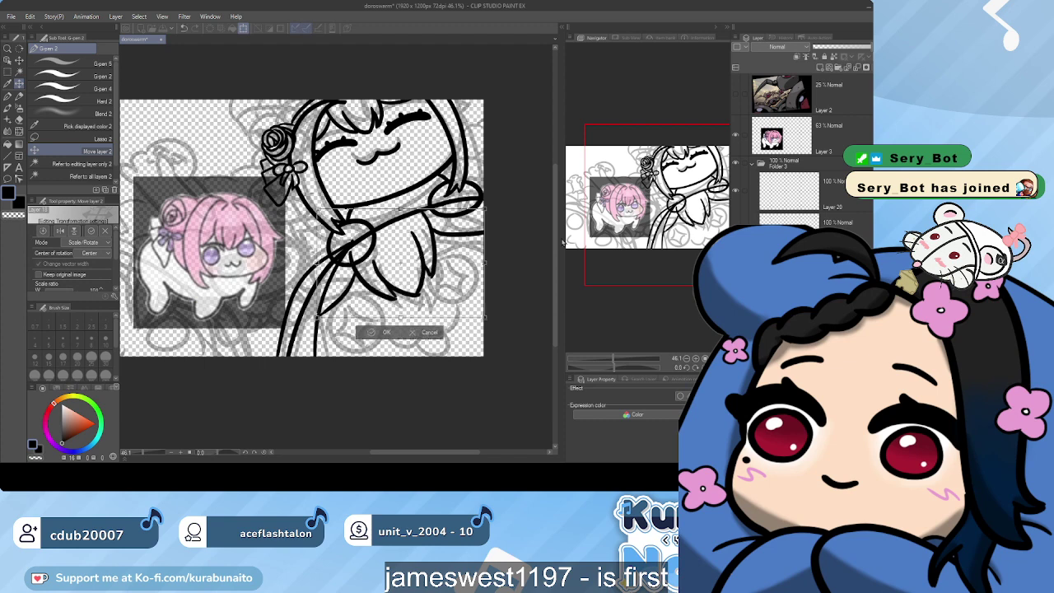
key("Return")
Clean up the pointed lower tip of the middle collar flap with the Hard 2 eraser and G-pen 2
scroll(493, 264, "up", 2)
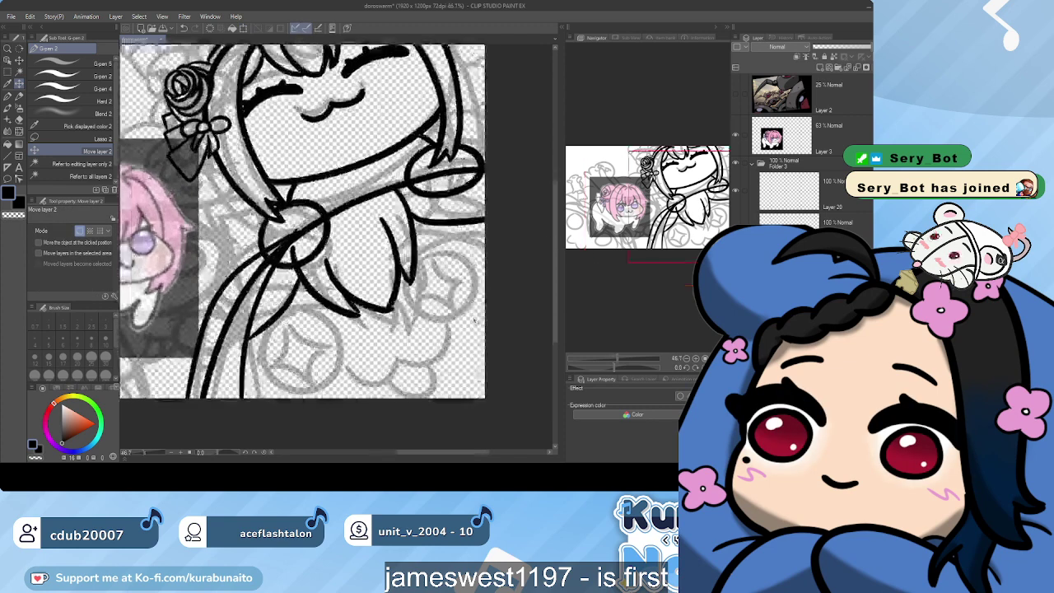
key("p")
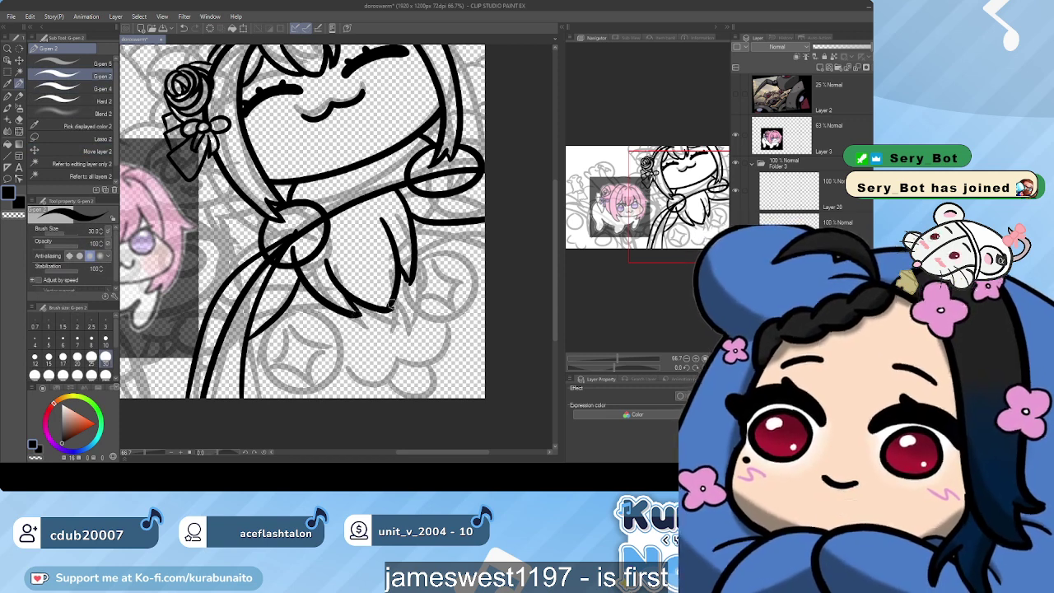
left_click(74, 100)
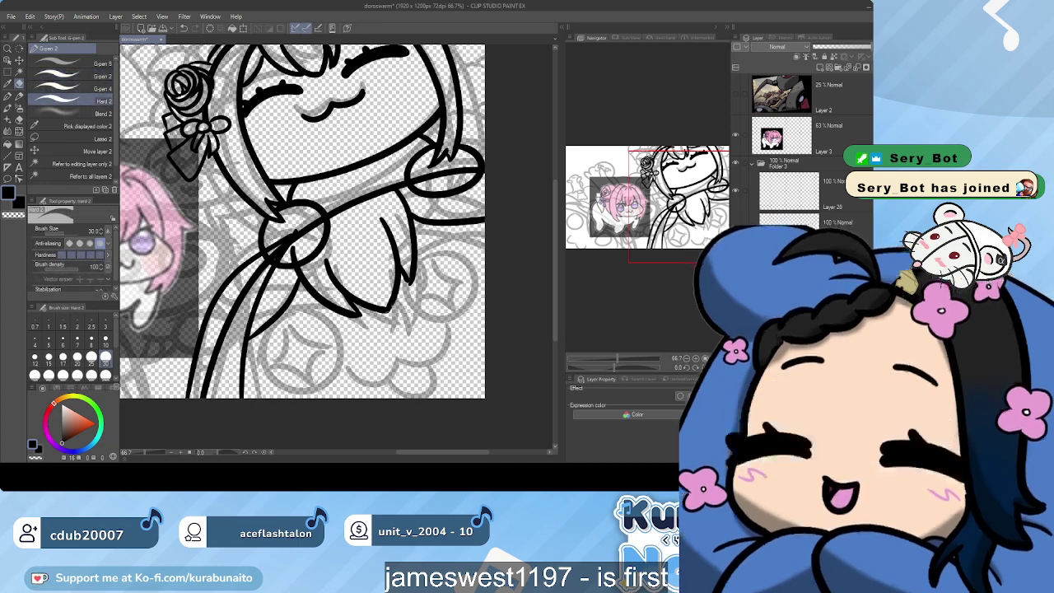
scroll(394, 311, "up", 3)
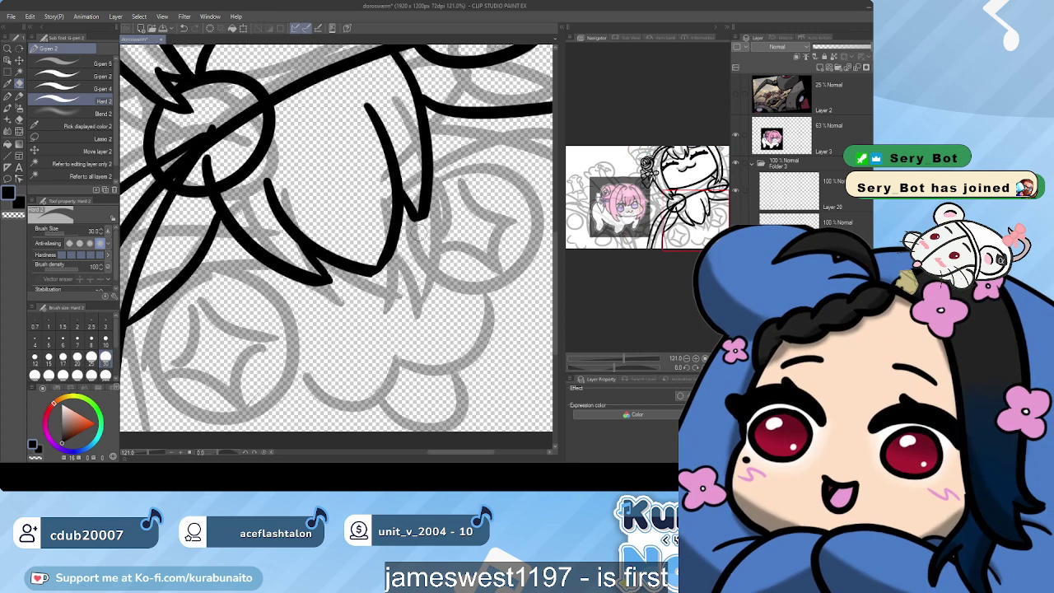
left_click(92, 77)
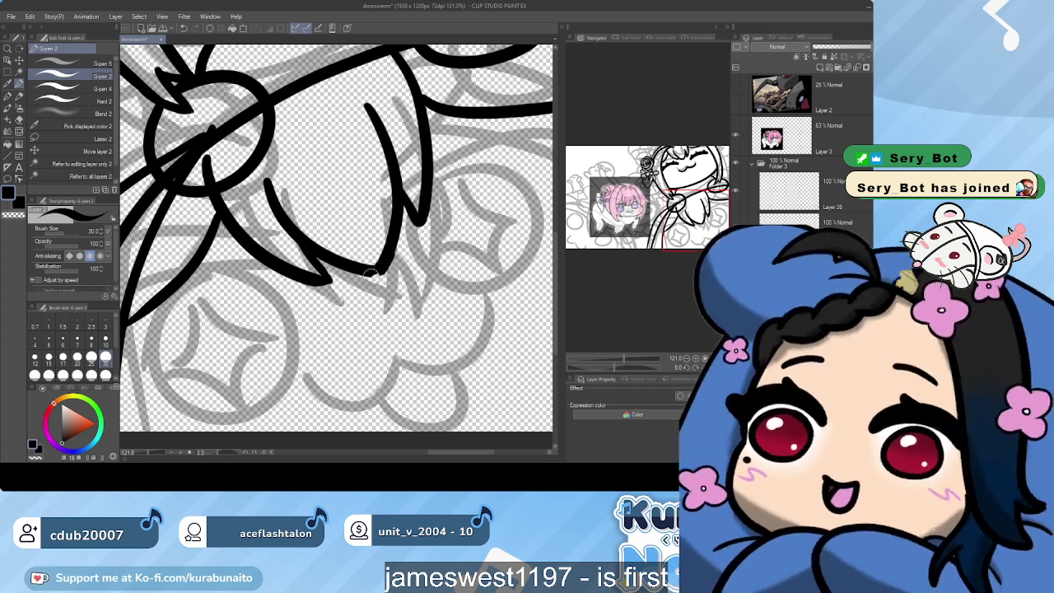
left_click_drag(373, 270, 382, 270)
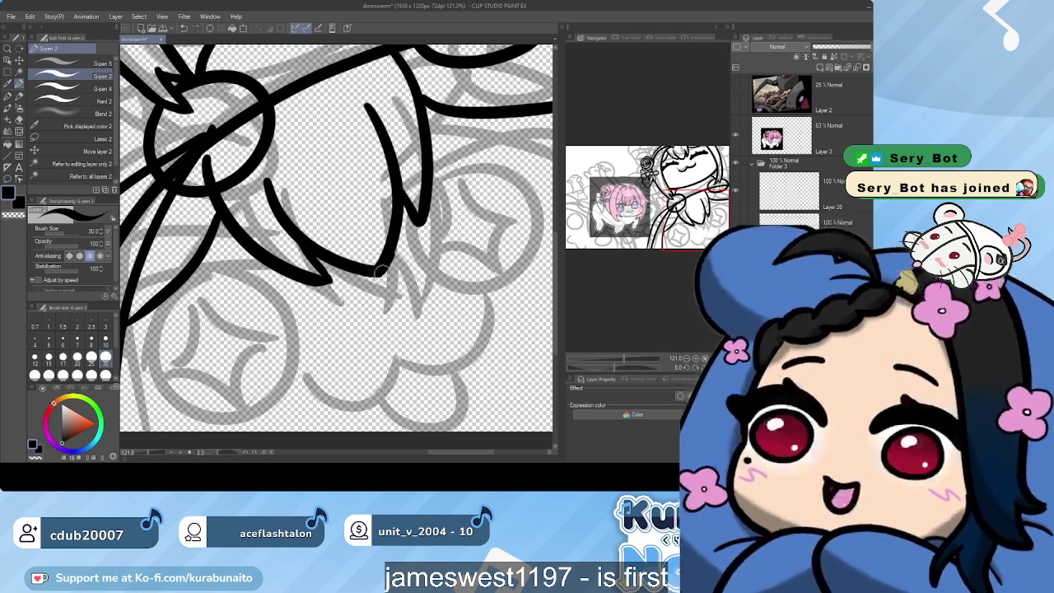
Erase the overlapping lines inside the oval below the right hair strand and inside the round brooch at the neck
mouse_move(317, 264)
left_mouse_down()
mouse_move(360, 274)
mouse_move(401, 264)
left_mouse_up()
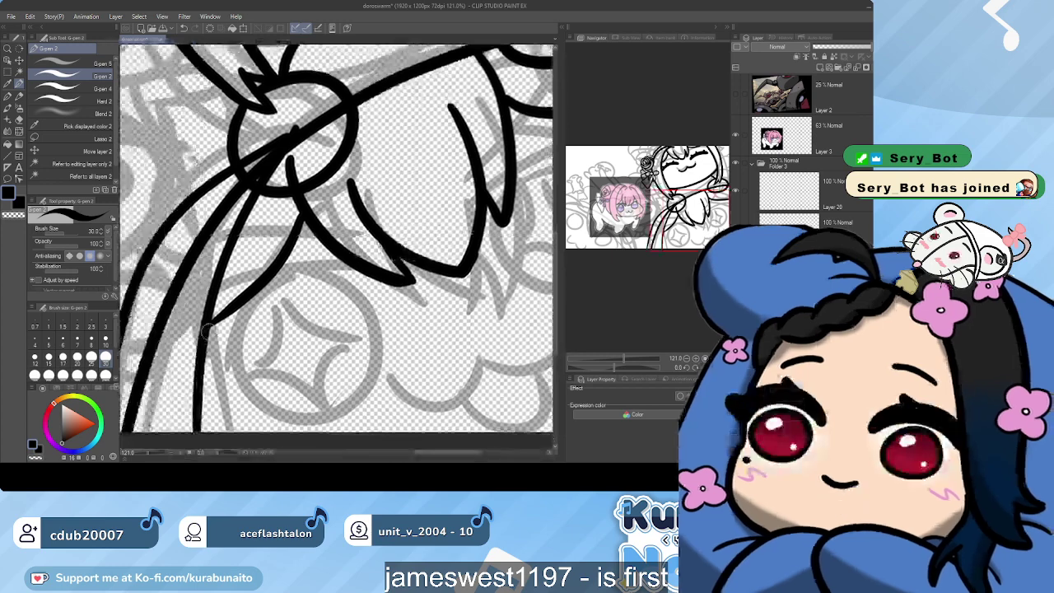
scroll(338, 239, "down", 2)
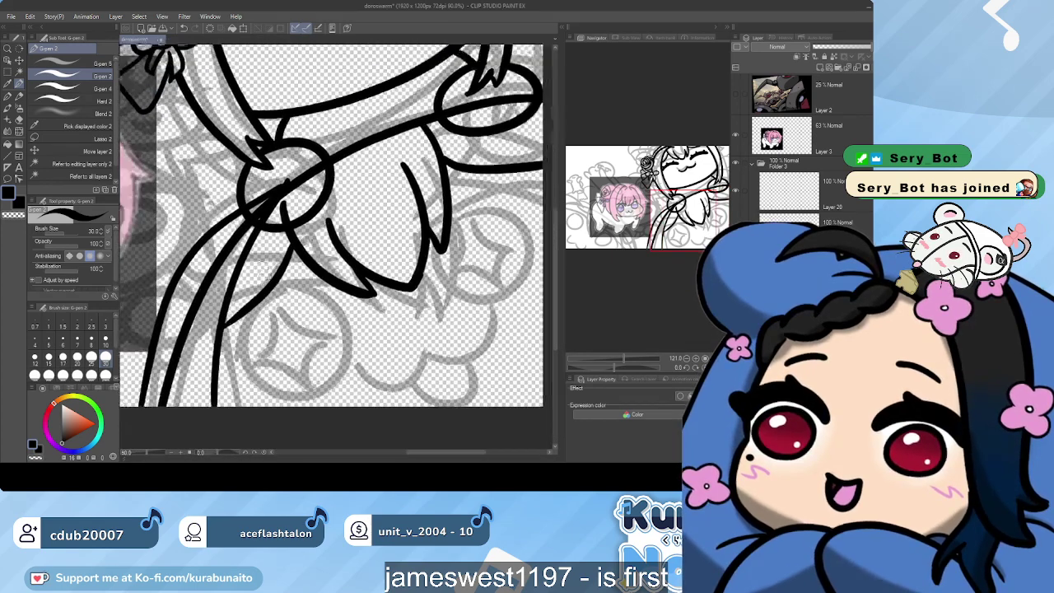
left_click(75, 100)
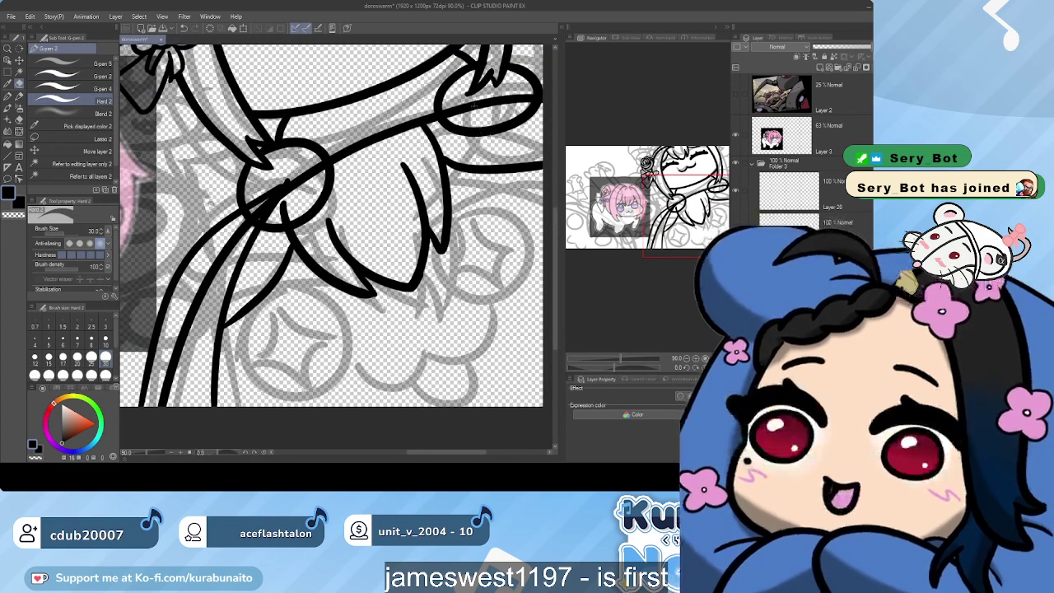
left_click_drag(473, 105, 532, 102)
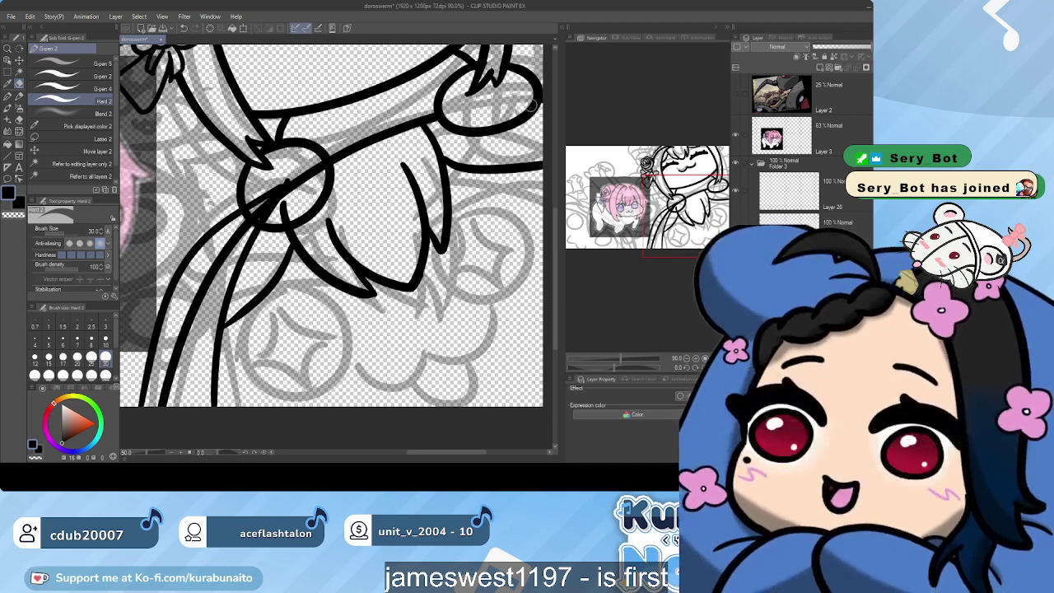
mouse_move(320, 168)
left_mouse_down()
mouse_move(250, 209)
mouse_move(274, 198)
left_mouse_up()
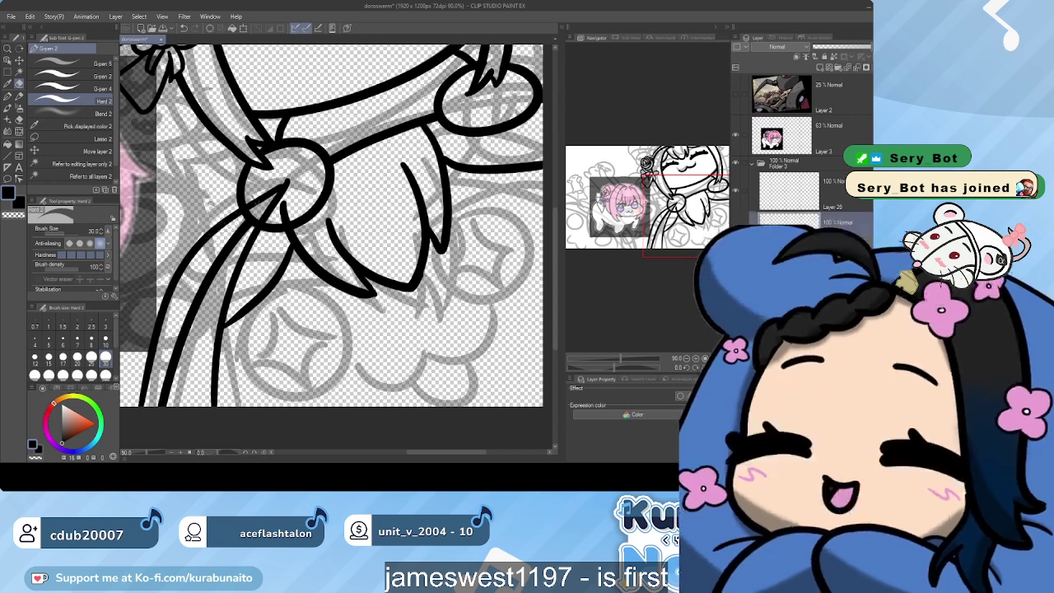
mouse_move(273, 196)
left_mouse_down()
mouse_move(285, 186)
mouse_move(267, 195)
mouse_move(267, 220)
mouse_move(293, 244)
left_mouse_up()
scroll(280, 247, "down", 1)
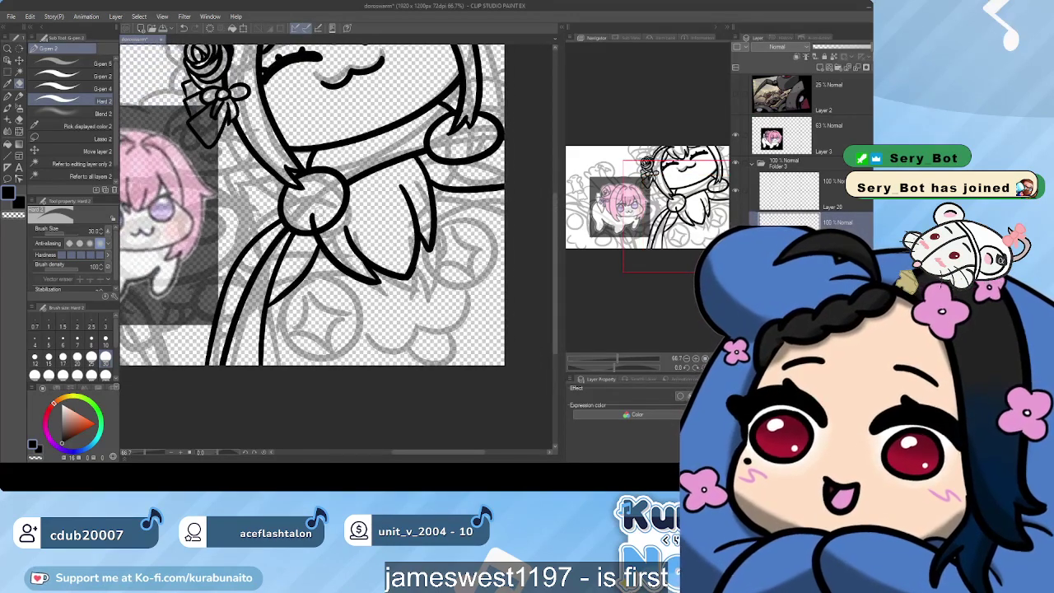
left_click_drag(319, 211, 317, 218)
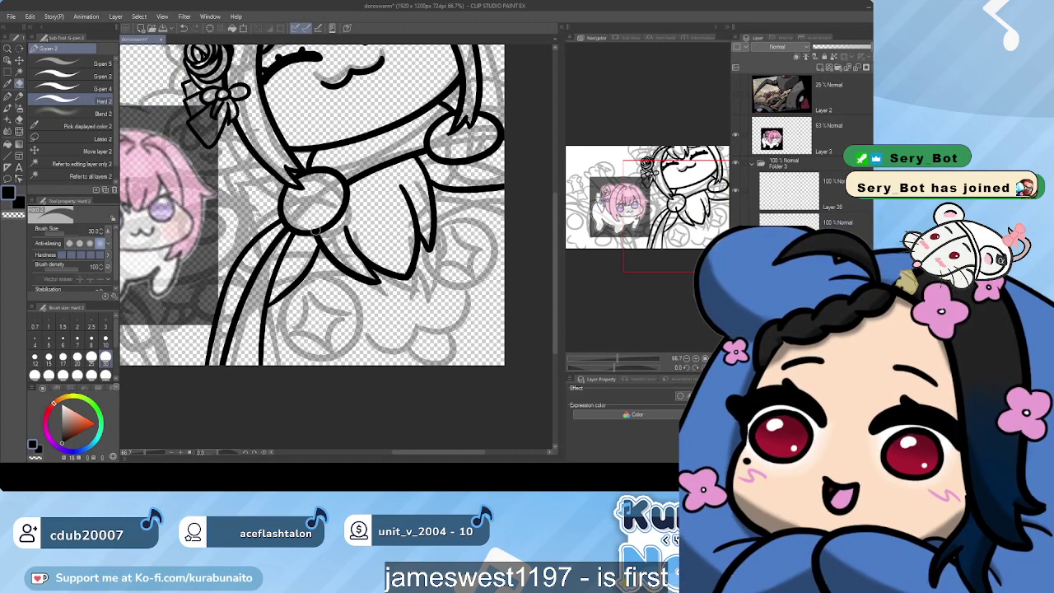
Erase the upper end of the right collar flap's line where it meets the neckline
left_click_drag(440, 142, 445, 148)
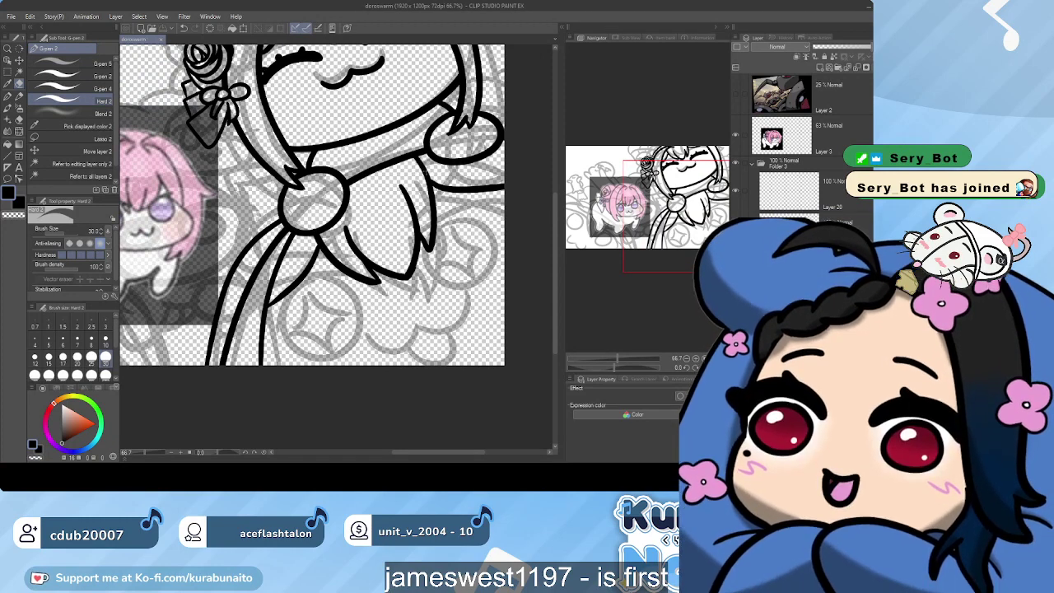
left_click_drag(417, 158, 419, 167)
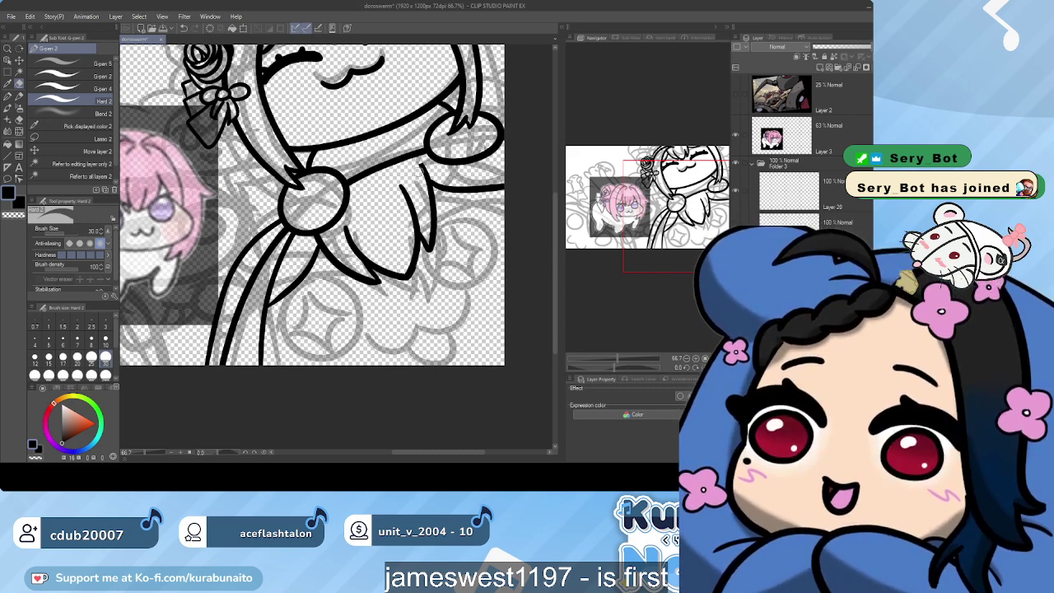
scroll(420, 165, "up", 3)
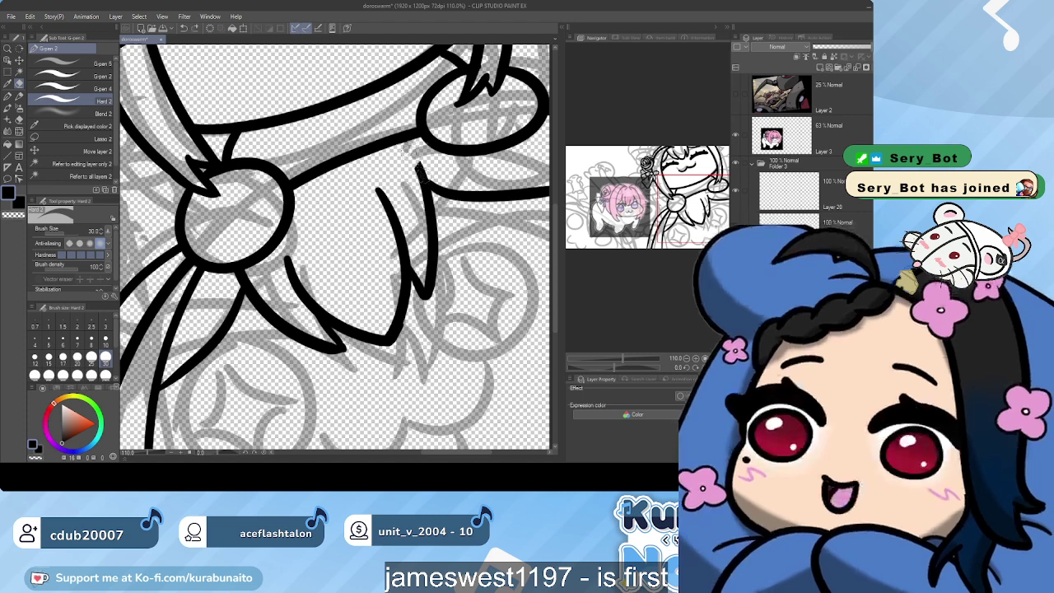
left_click_drag(408, 158, 416, 152)
Redraw the top of the right collar flap with G-pen 2 and join it to the adjacent horizontal arm line
key("p")
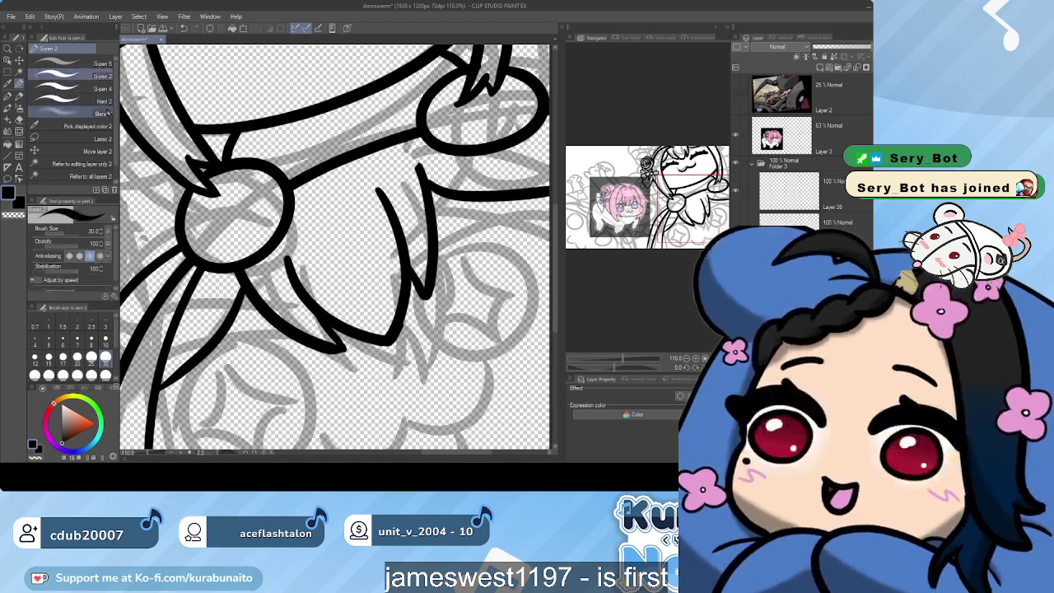
left_click_drag(417, 164, 424, 177)
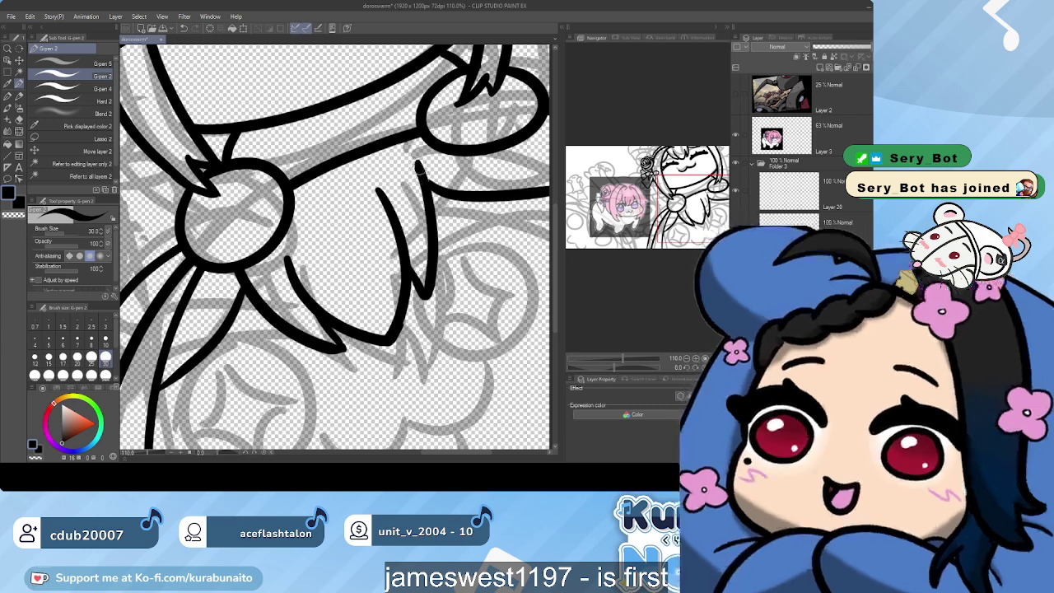
scroll(446, 188, "down", 4)
scroll(326, 213, "down", 2)
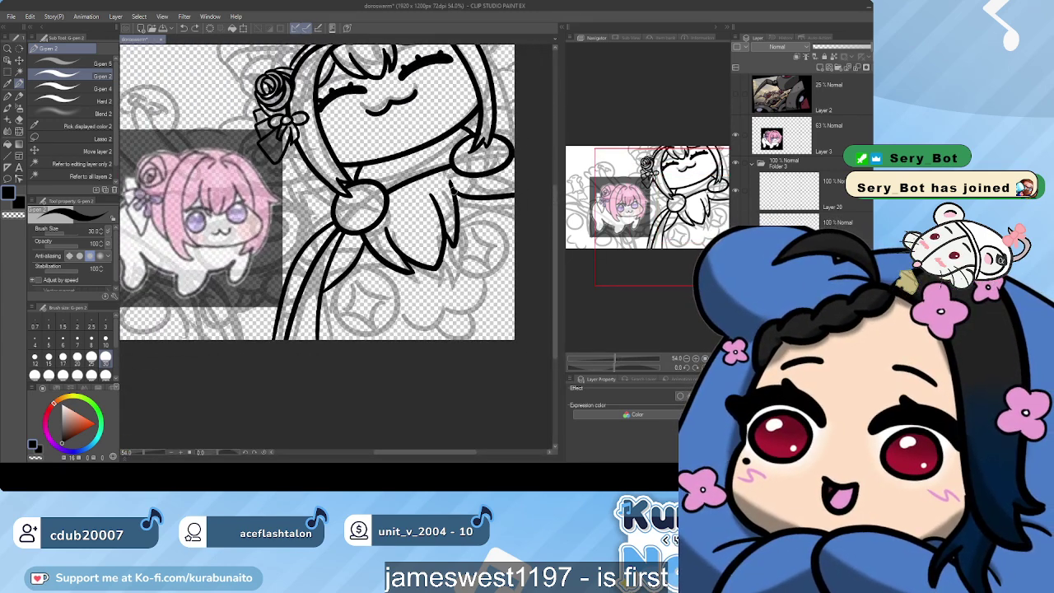
left_click_drag(450, 190, 468, 196)
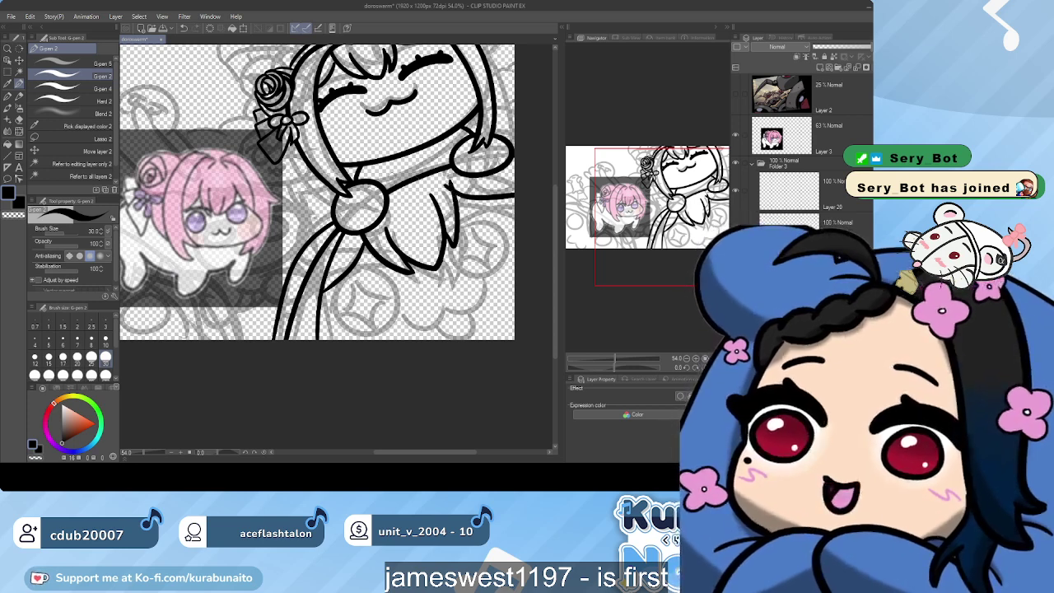
Erase the middle line of the ribbon hanging from the brooch and add a short G-pen line beside the right oval
left_click(79, 100)
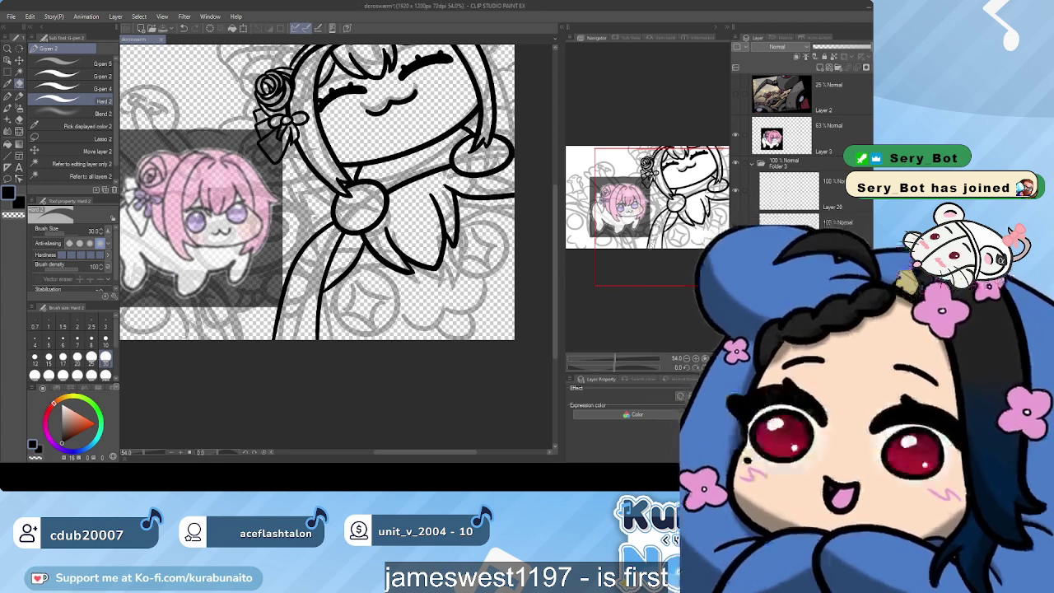
left_click(81, 76)
left_click(833, 211)
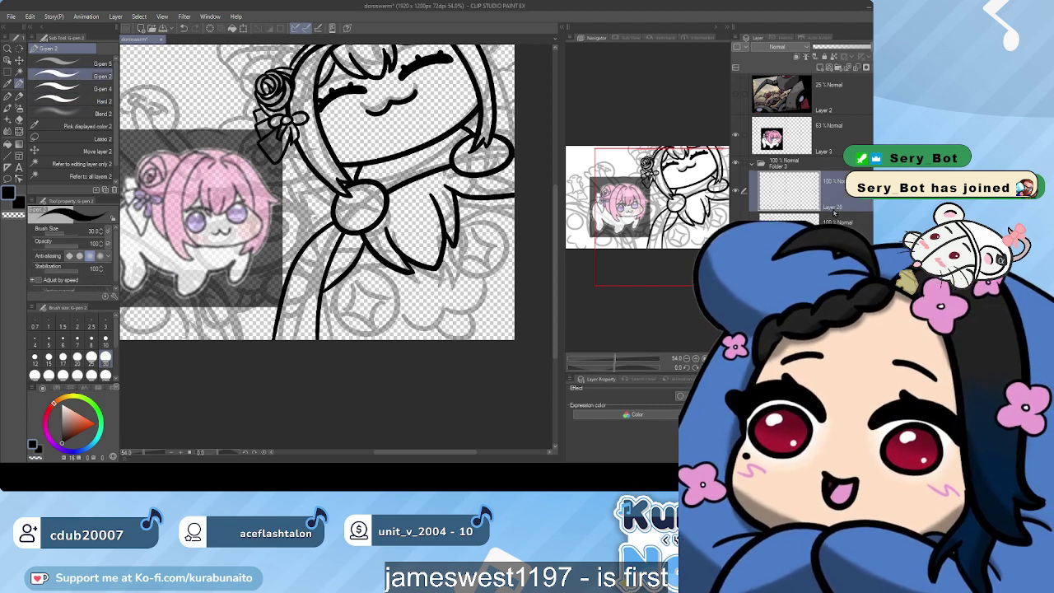
left_click(836, 227)
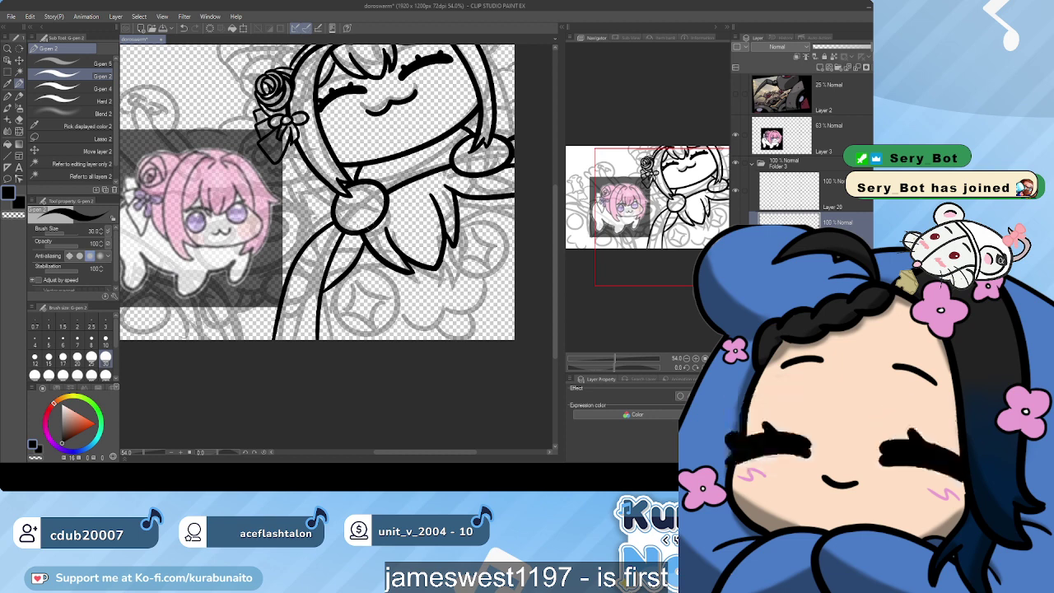
Ink the spiral centre of a rose on Layer 20 with G-pen 2, beside the left arm line
left_click_drag(333, 228, 363, 221)
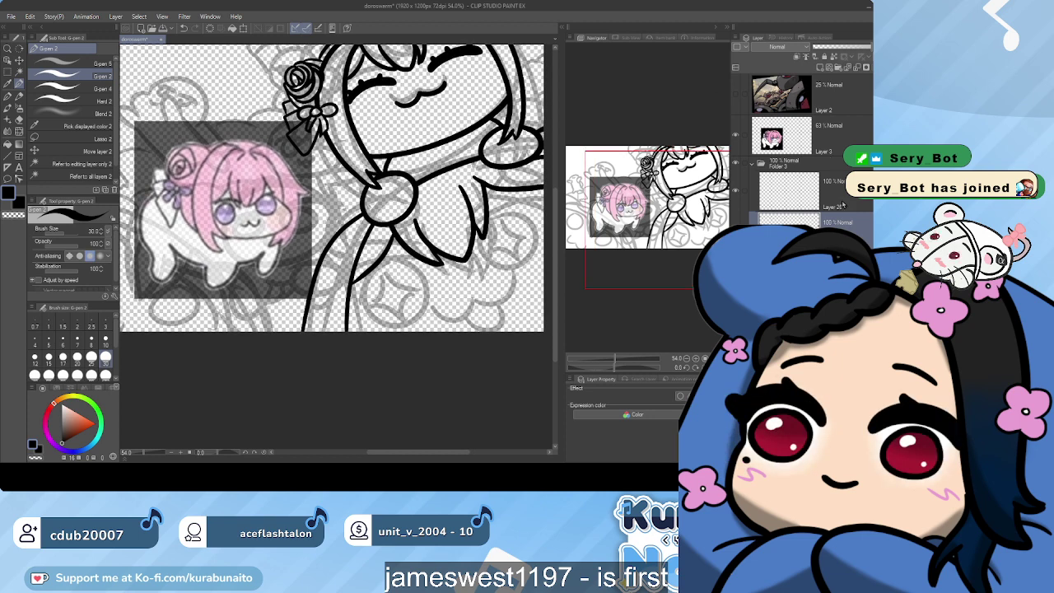
left_click(805, 210)
mouse_move(309, 251)
left_mouse_down()
mouse_move(382, 250)
mouse_move(388, 216)
mouse_move(382, 241)
mouse_move(375, 232)
mouse_move(362, 240)
mouse_move(383, 261)
mouse_move(392, 226)
mouse_move(409, 237)
mouse_move(400, 261)
mouse_move(382, 255)
mouse_move(409, 257)
mouse_move(393, 247)
mouse_move(401, 239)
mouse_move(407, 258)
mouse_move(381, 212)
mouse_move(355, 228)
mouse_move(362, 264)
mouse_move(411, 247)
left_mouse_up()
scroll(324, 250, "up", 2)
scroll(340, 260, "up", 1)
key("ctrl+z")
key("ctrl+z")
key("ctrl+z")
mouse_move(384, 211)
left_mouse_down()
mouse_move(427, 211)
mouse_move(410, 262)
mouse_move(433, 240)
mouse_move(399, 285)
left_mouse_up()
key("ctrl+z")
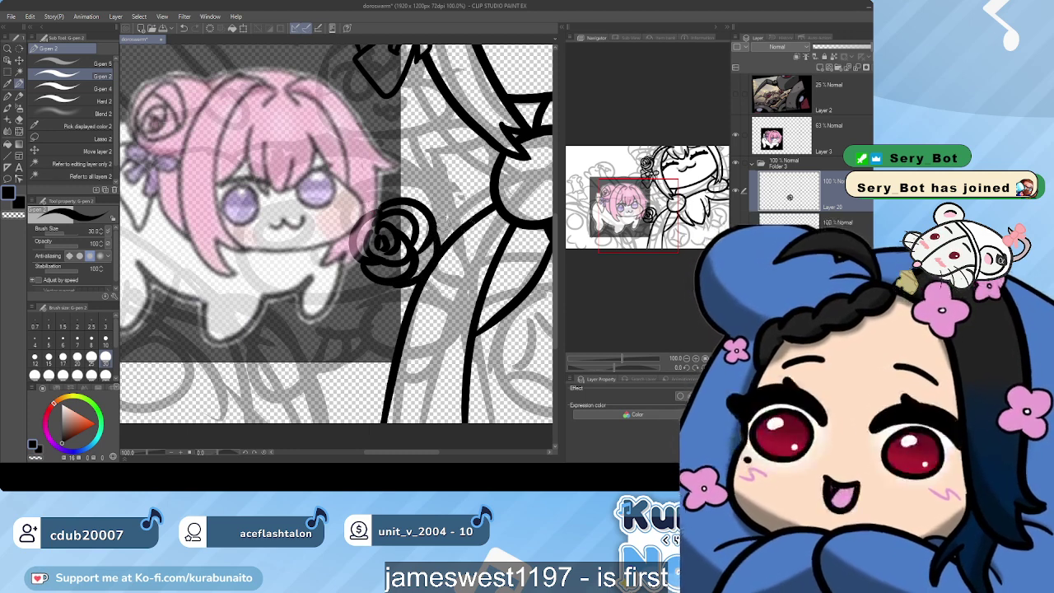
Ink an outer petal arc over the top of the new rose, curving round its right side
mouse_move(376, 206)
left_mouse_down()
mouse_move(418, 186)
mouse_move(462, 227)
left_mouse_up()
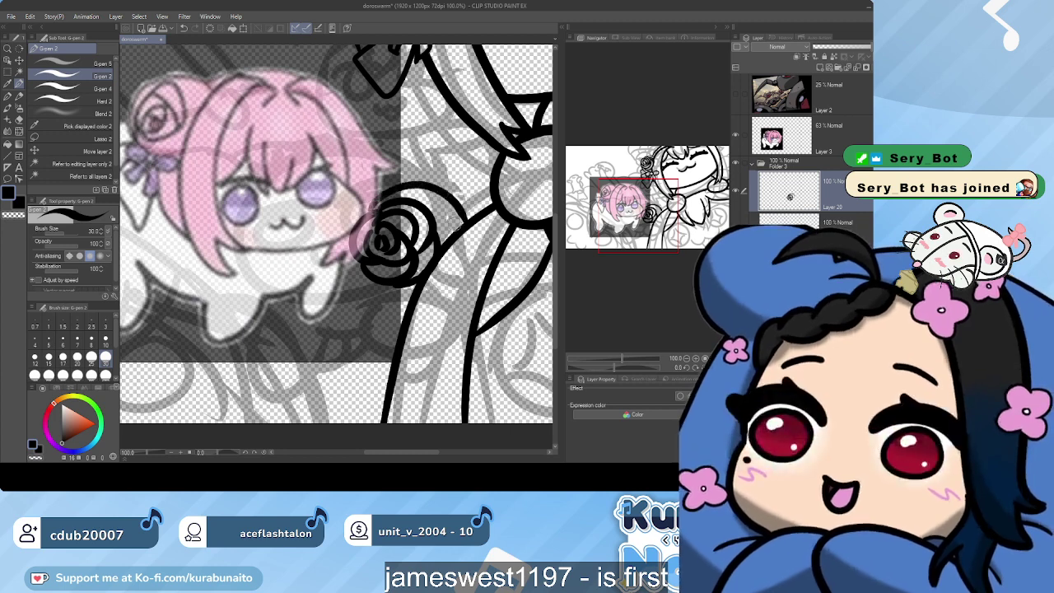
key("ctrl+z")
mouse_move(373, 208)
left_mouse_down()
mouse_move(403, 176)
mouse_move(461, 220)
left_mouse_up()
key("ctrl+z")
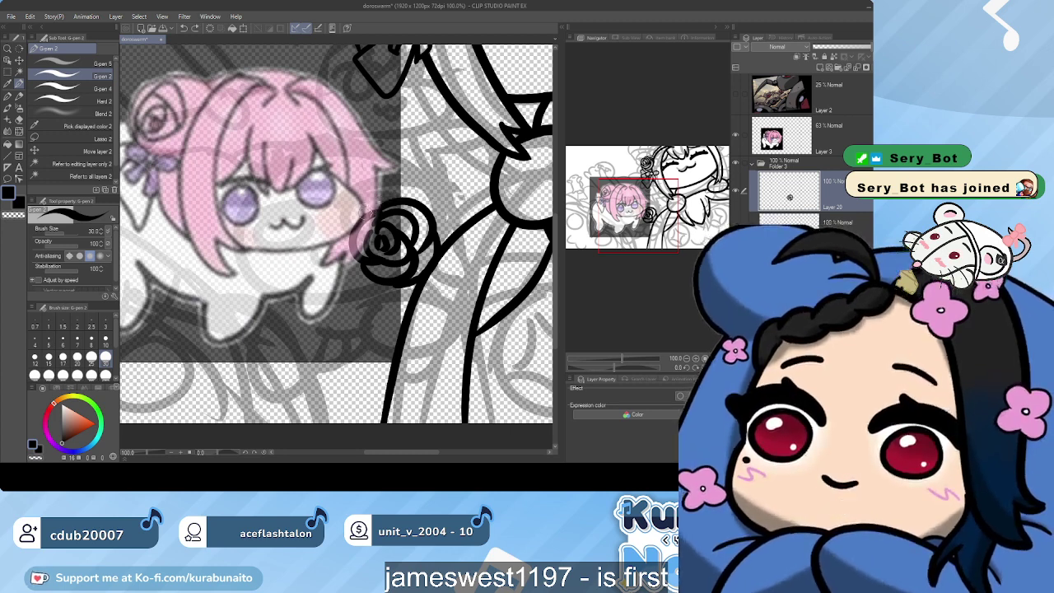
mouse_move(362, 216)
left_mouse_down()
mouse_move(423, 185)
mouse_move(436, 239)
left_mouse_up()
mouse_move(360, 262)
left_mouse_down()
mouse_move(389, 305)
mouse_move(407, 301)
mouse_move(367, 294)
mouse_move(405, 302)
left_mouse_up()
key("ctrl+z")
key("ctrl+z")
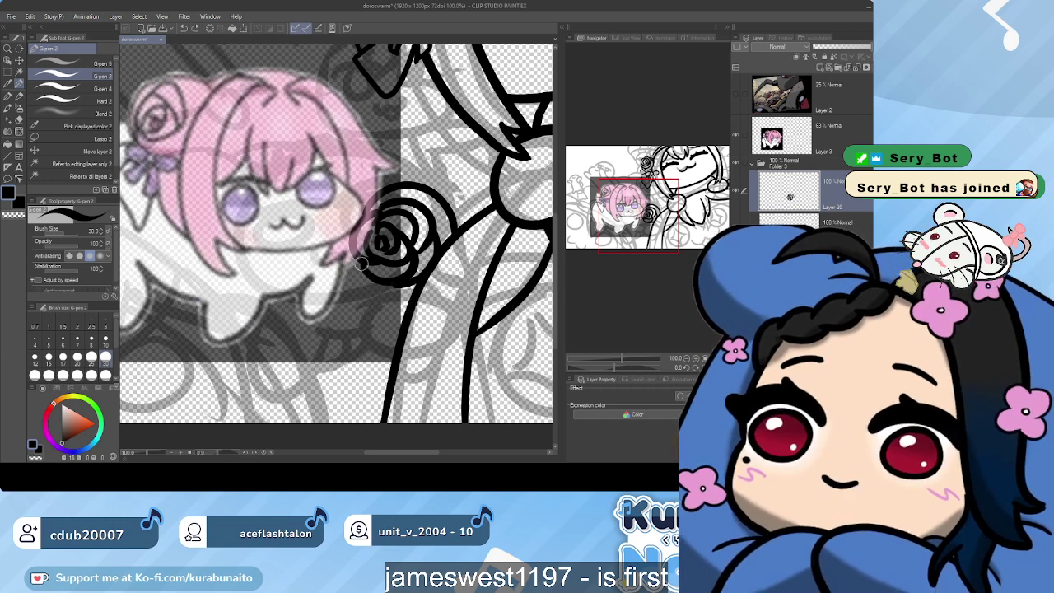
mouse_move(359, 261)
left_mouse_down()
mouse_move(362, 288)
mouse_move(415, 297)
left_mouse_up()
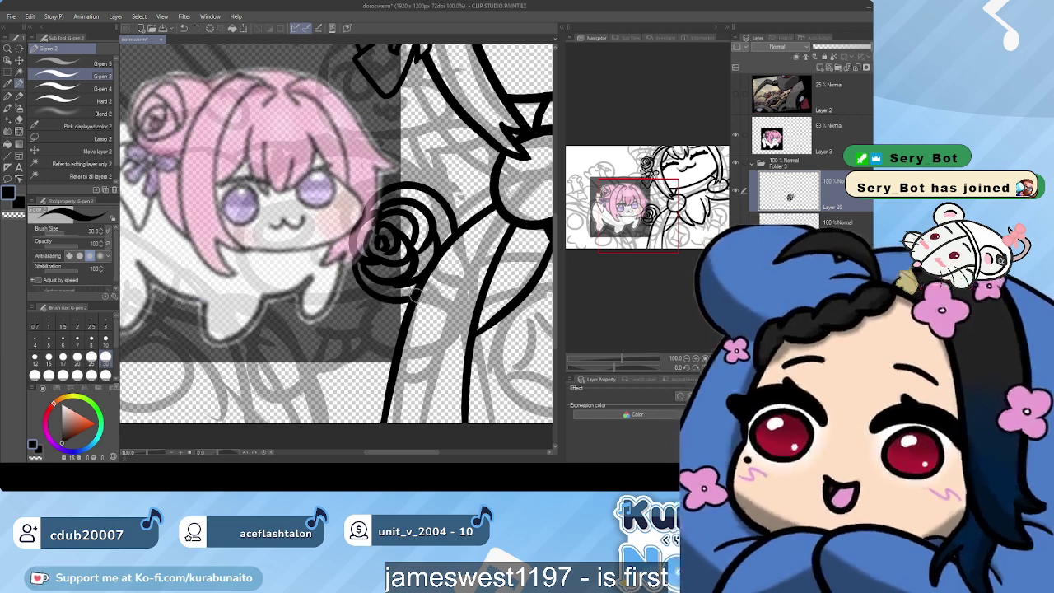
key("ctrl+z")
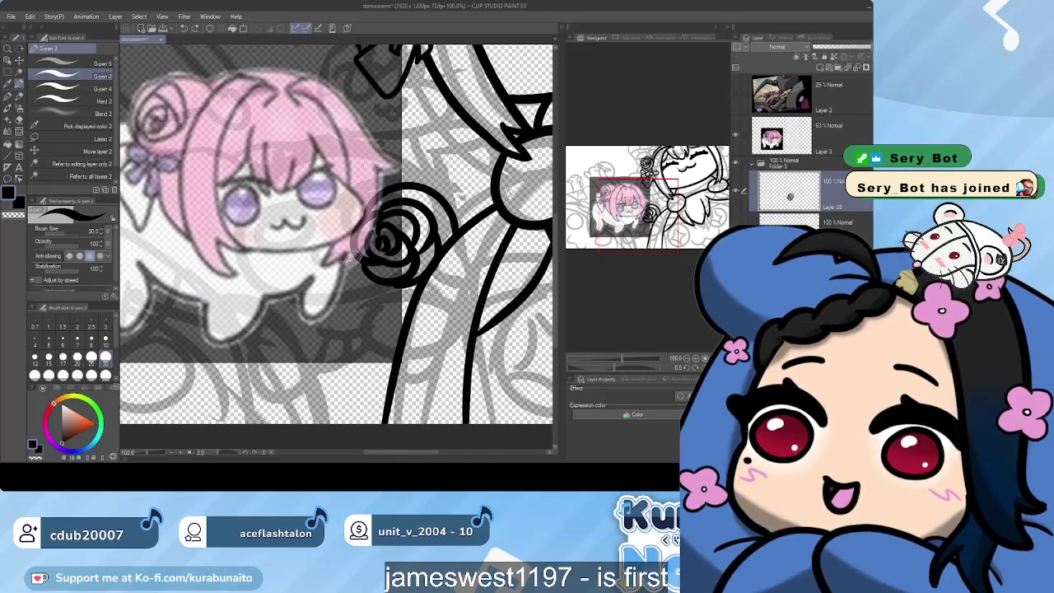
mouse_move(373, 199)
left_mouse_down()
mouse_move(357, 262)
mouse_move(379, 292)
mouse_move(426, 292)
mouse_move(414, 269)
left_mouse_up()
key("ctrl+z")
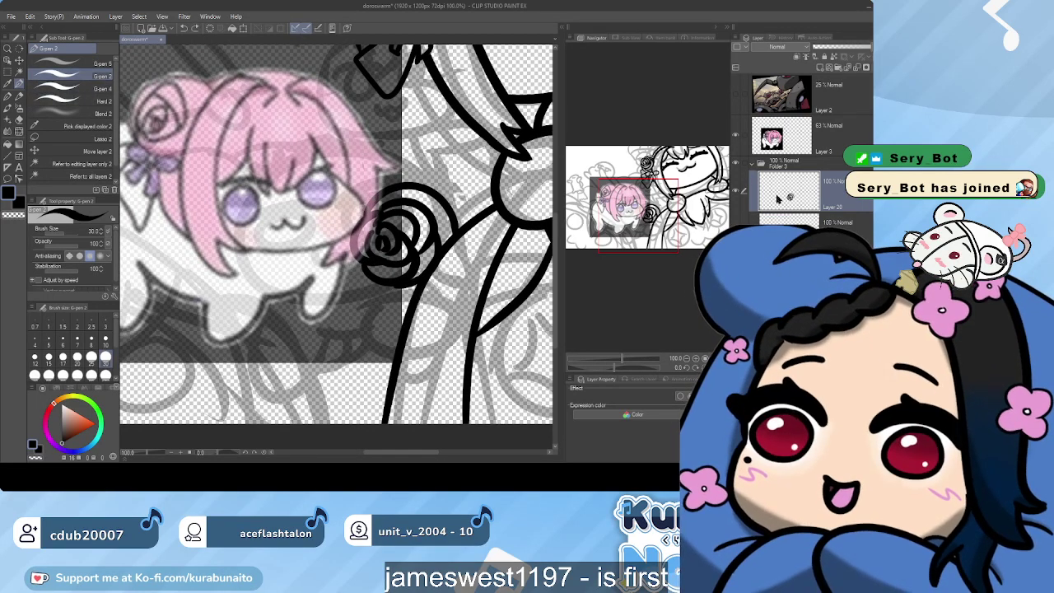
Add a new layer above Layer 20 and ink the rose's lower-left outer petal arc on it
left_click(820, 67)
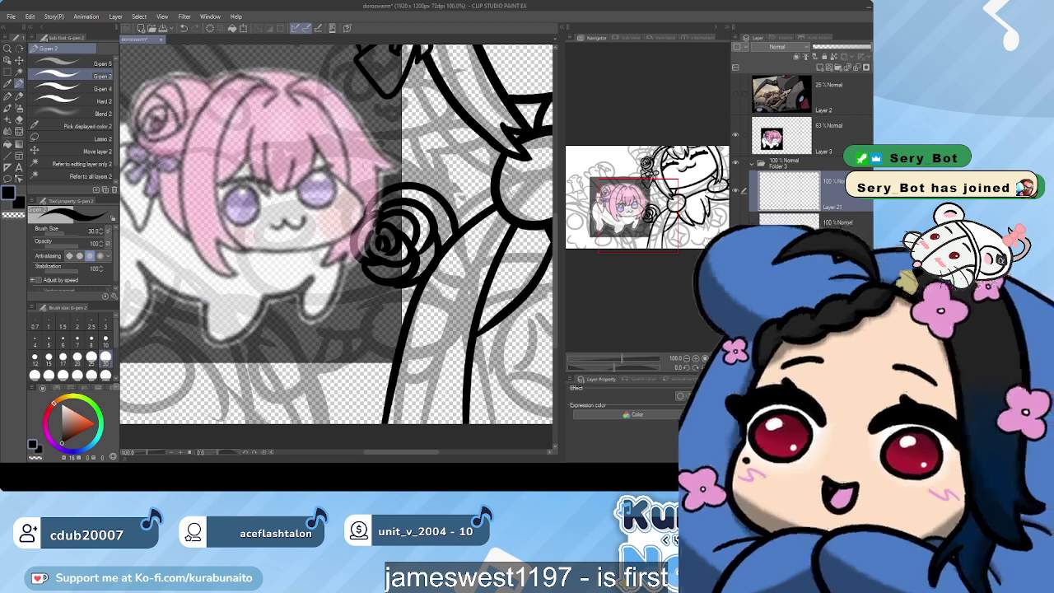
mouse_move(366, 217)
left_mouse_down()
mouse_move(361, 268)
mouse_move(377, 296)
mouse_move(402, 297)
left_mouse_up()
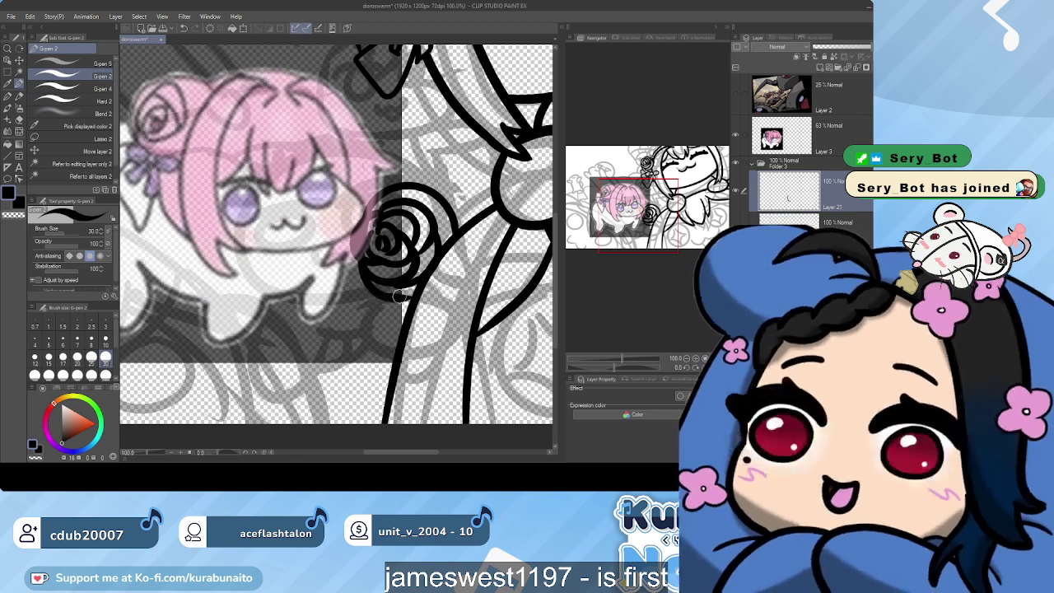
key("ctrl+z")
mouse_move(370, 207)
left_mouse_down()
mouse_move(355, 227)
mouse_move(366, 306)
mouse_move(386, 313)
left_mouse_up()
key("ctrl+z")
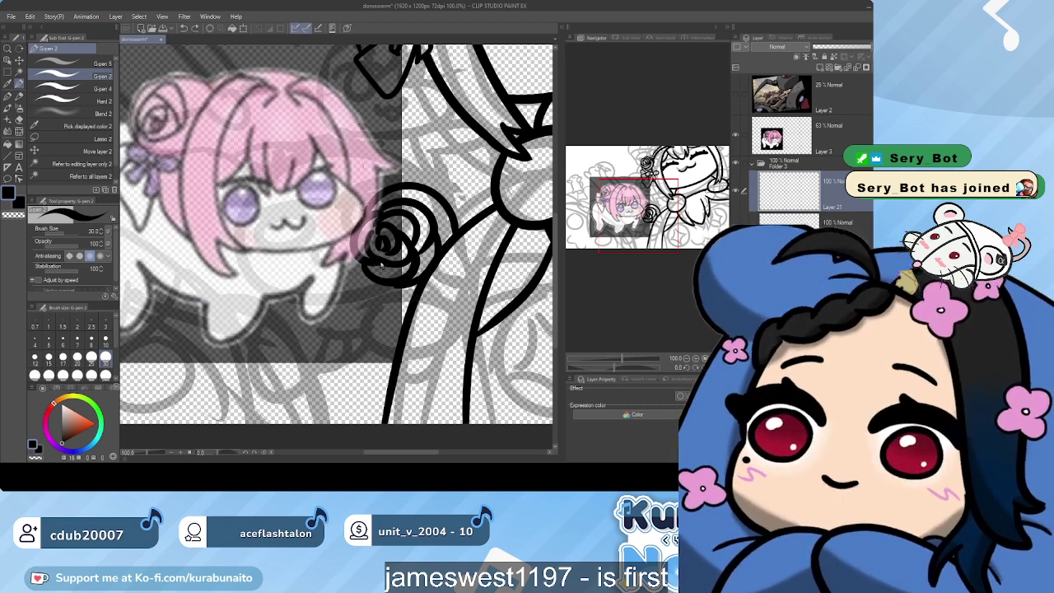
mouse_move(367, 198)
left_mouse_down()
mouse_move(356, 280)
mouse_move(405, 309)
left_mouse_up()
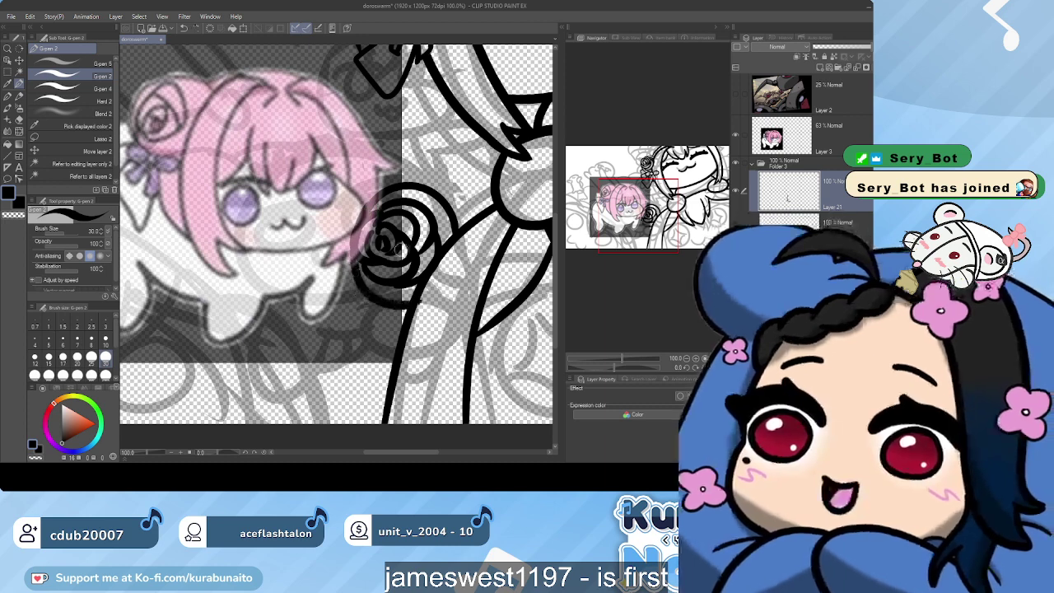
Enlarge the whole inked rose across both layers with Scale/Rotate and shift it slightly down and left beside the arm
left_click(70, 89)
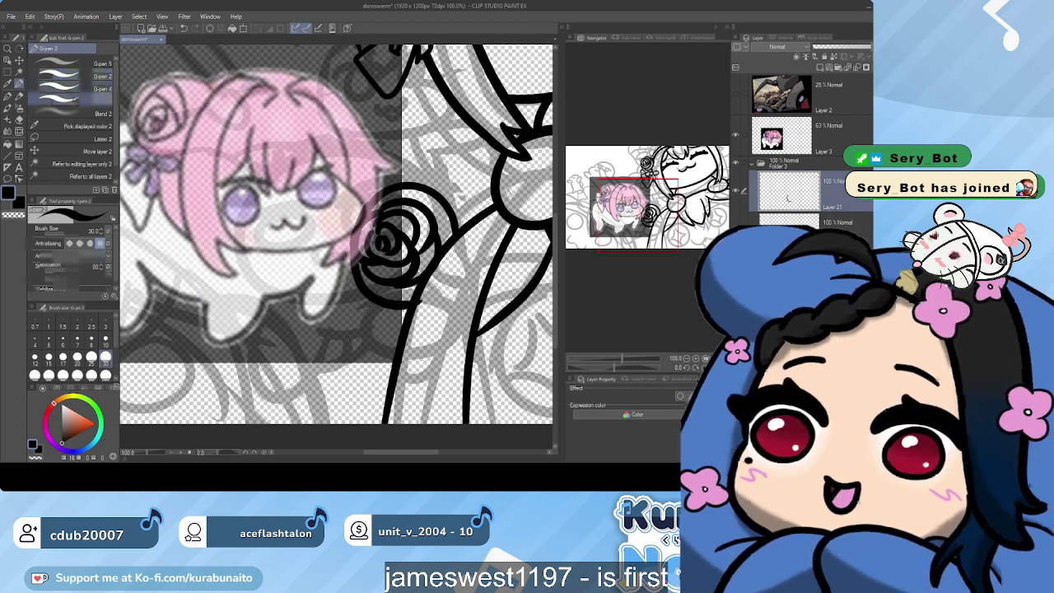
left_click(80, 101)
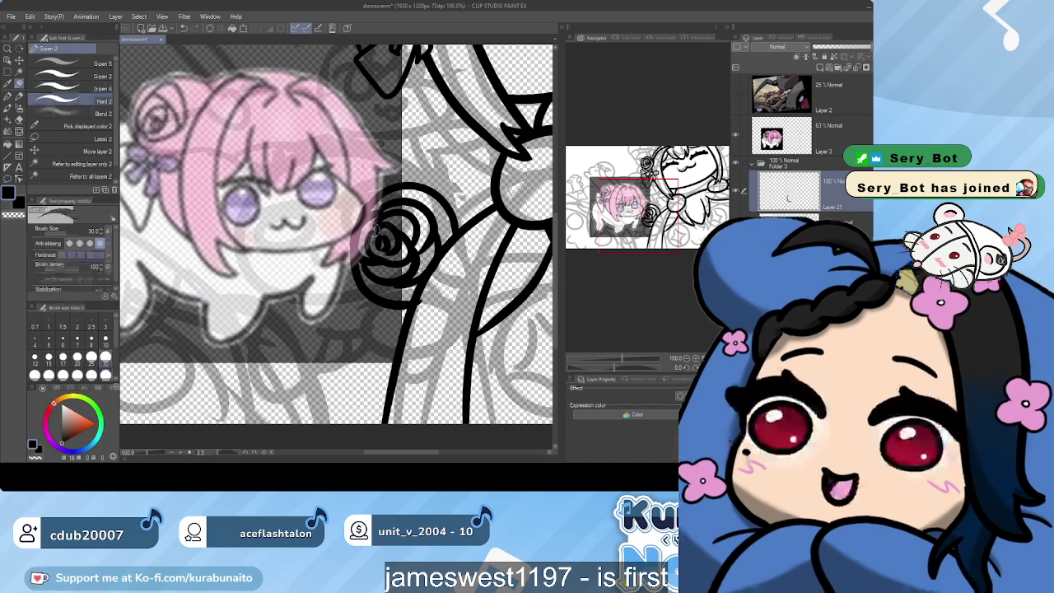
mouse_move(374, 254)
left_mouse_down()
mouse_move(368, 247)
mouse_move(341, 272)
mouse_move(276, 289)
left_mouse_up()
scroll(342, 272, "down", 2)
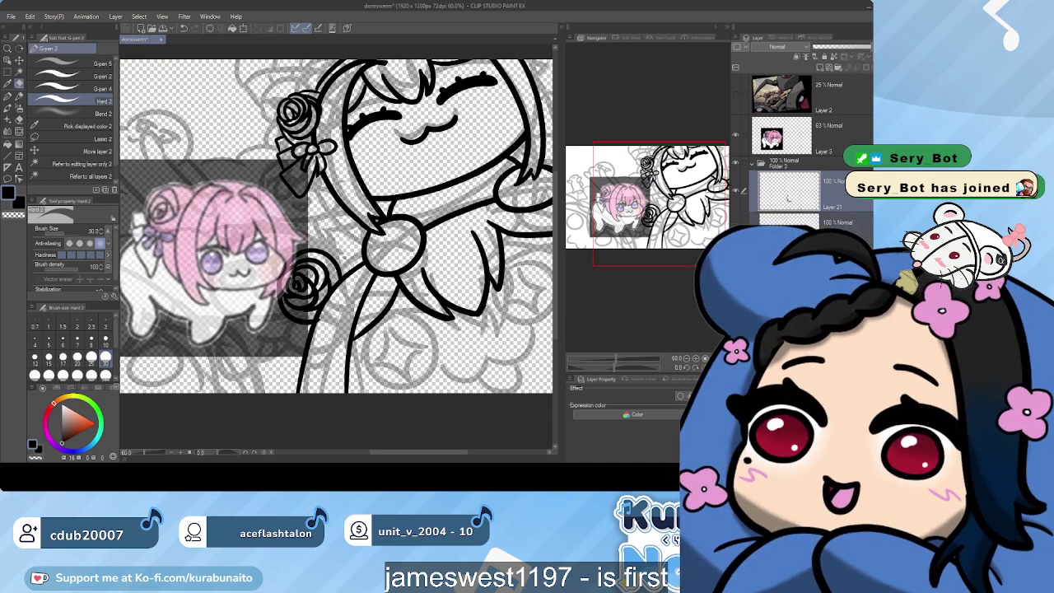
key("ctrl+t")
left_click_drag(342, 249, 386, 195)
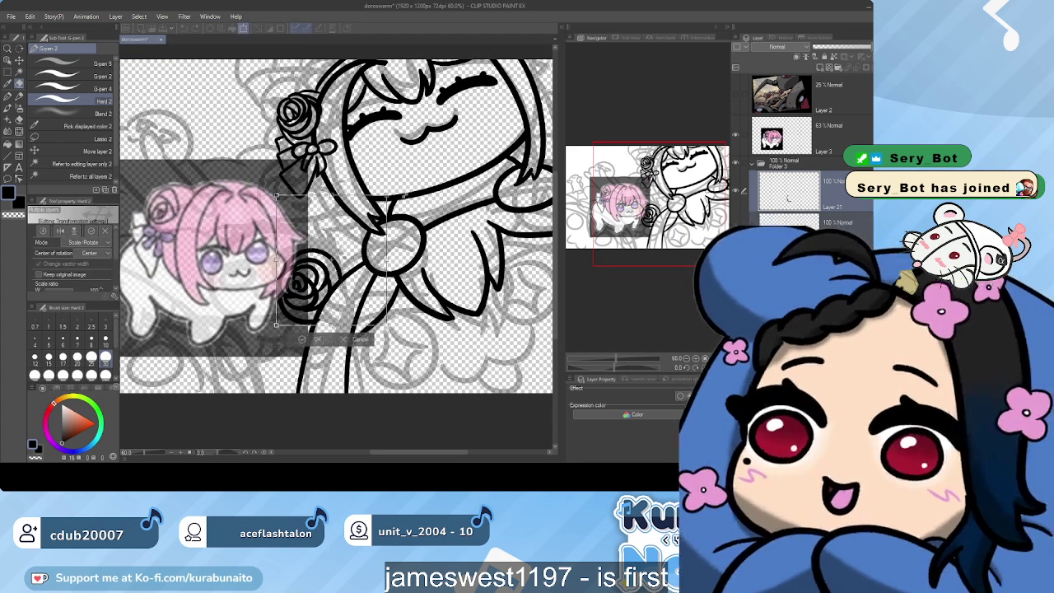
left_click_drag(374, 263, 340, 287)
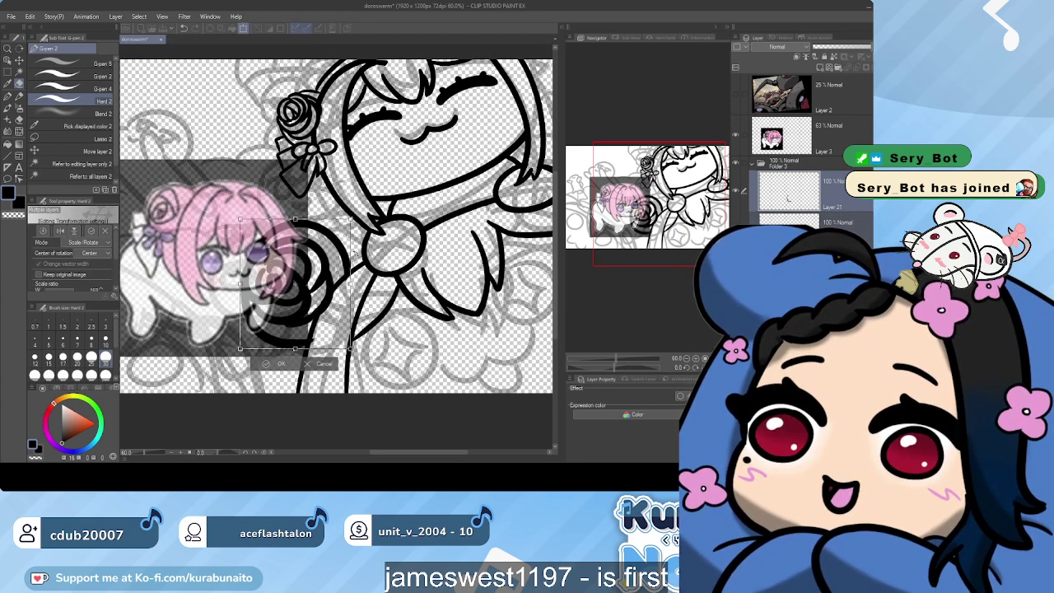
left_click_drag(351, 219, 327, 248)
left_click_drag(318, 266, 332, 254)
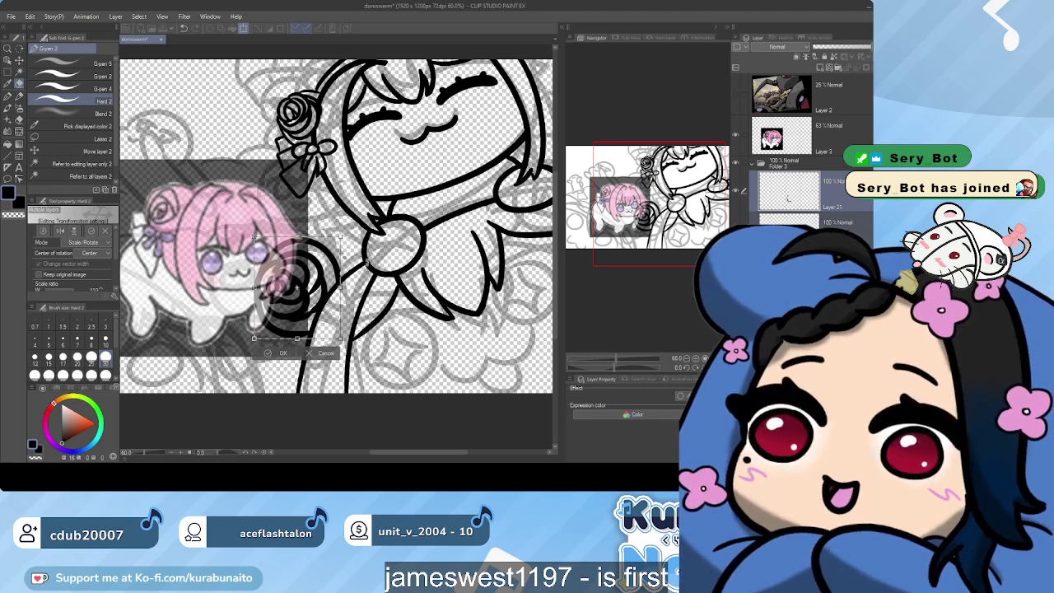
key("Return")
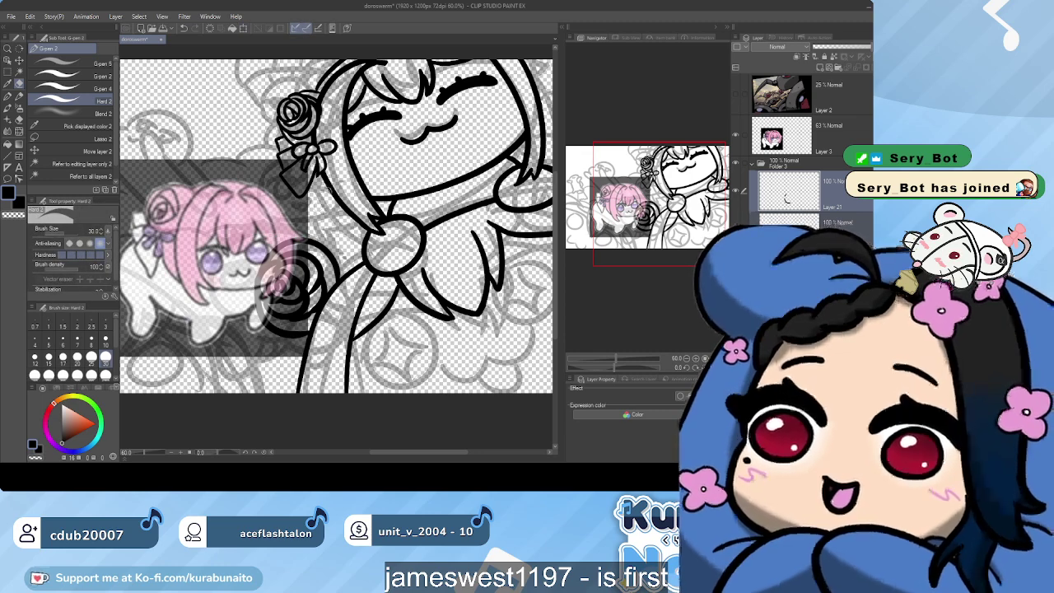
Clear Layer 21 and redraw the lower outer petal arc beneath the enlarged rose with G-pen 2
scroll(331, 189, "up", 3)
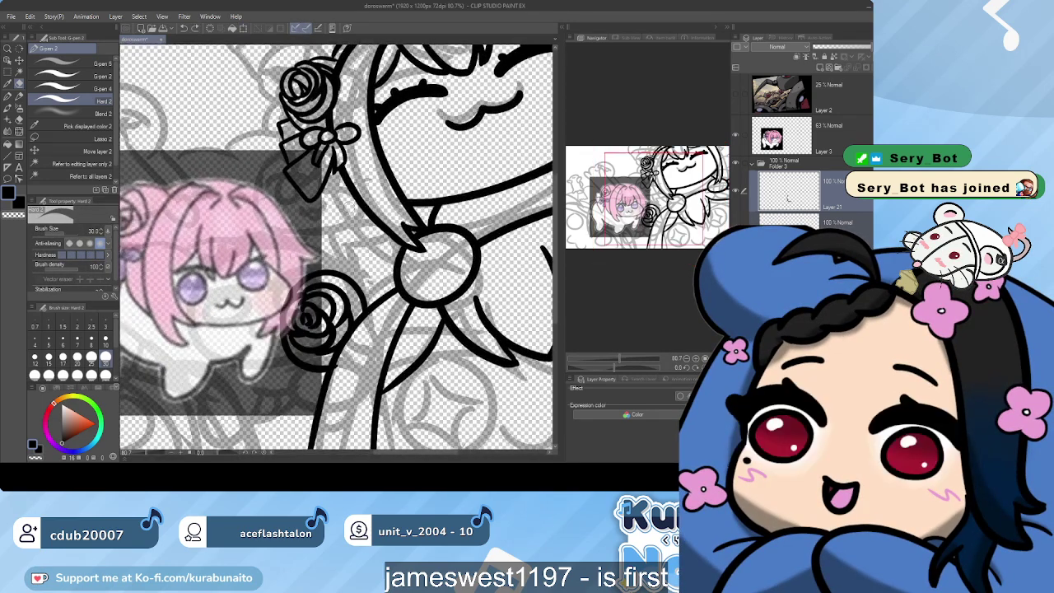
left_click(843, 196)
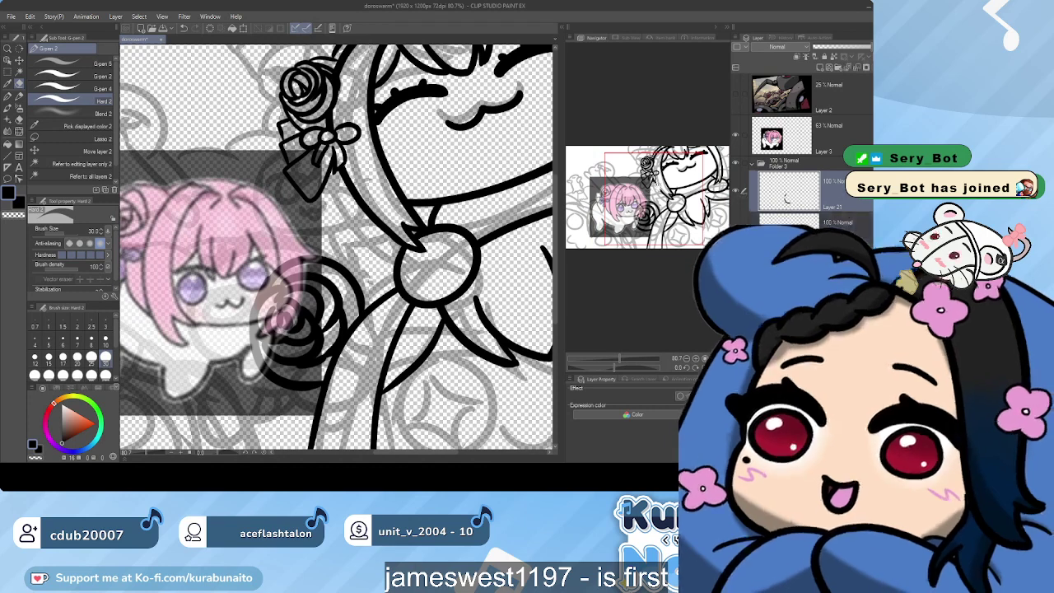
left_click(211, 29)
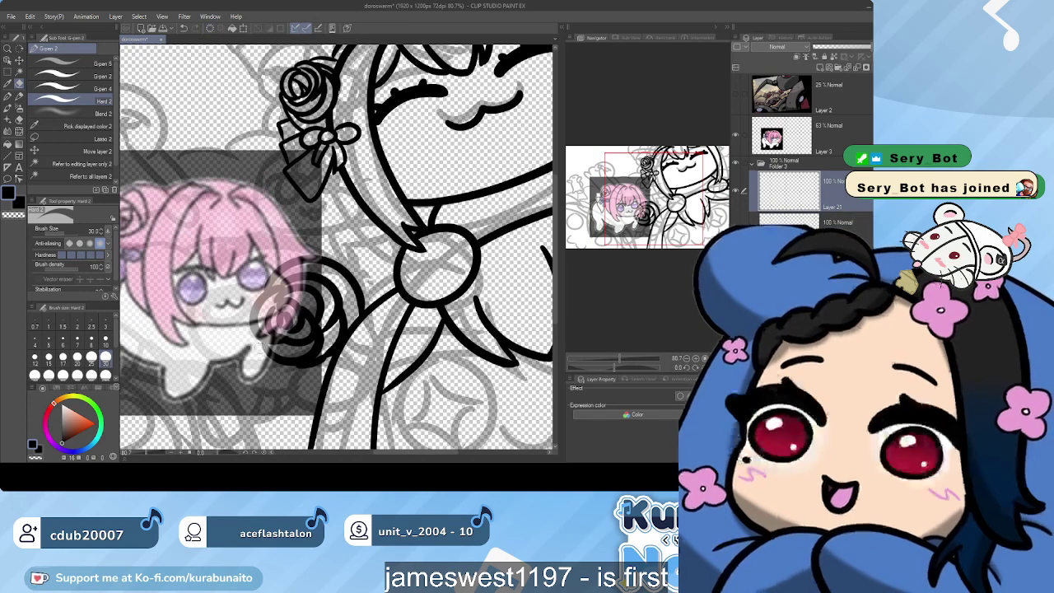
left_click(73, 75)
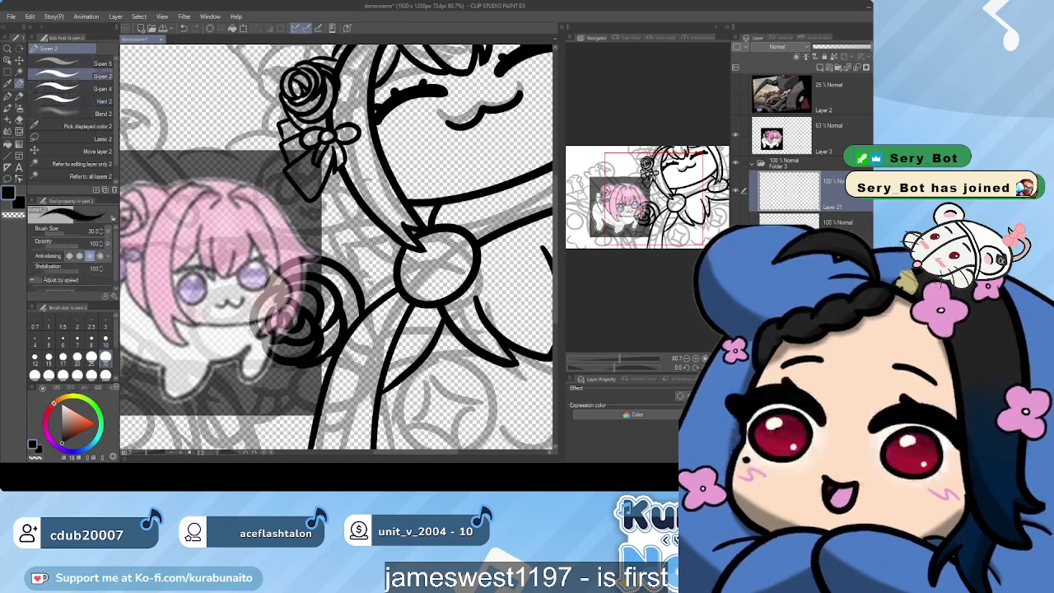
mouse_move(268, 346)
left_mouse_down()
mouse_move(303, 402)
mouse_move(318, 404)
mouse_move(288, 402)
mouse_move(318, 403)
left_mouse_up()
key("ctrl+z")
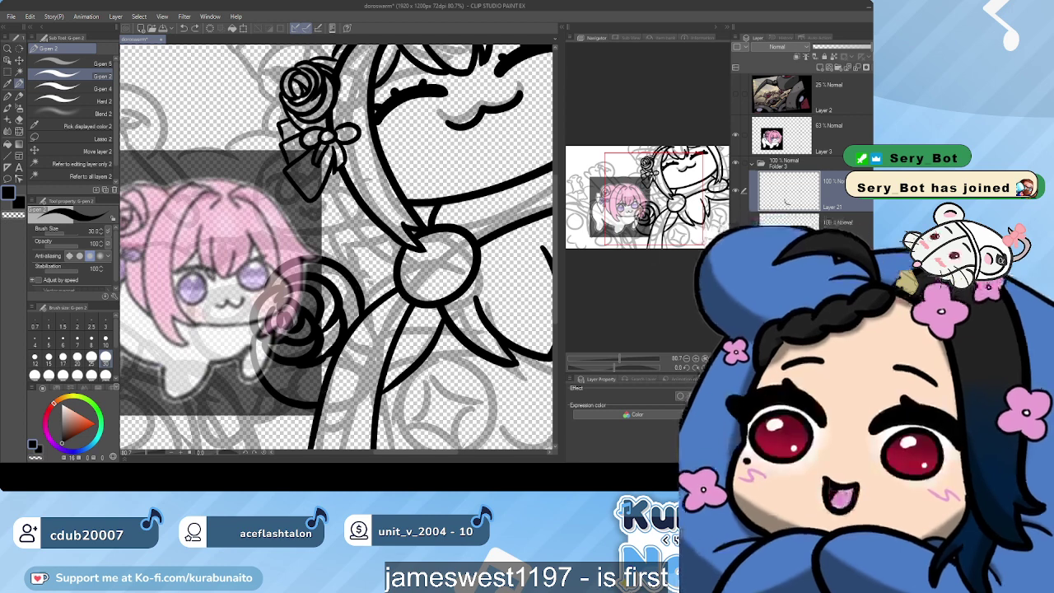
Trim the left end of the rose's top outer petal line on the layer below with the Hard 2 eraser
left_click(834, 223)
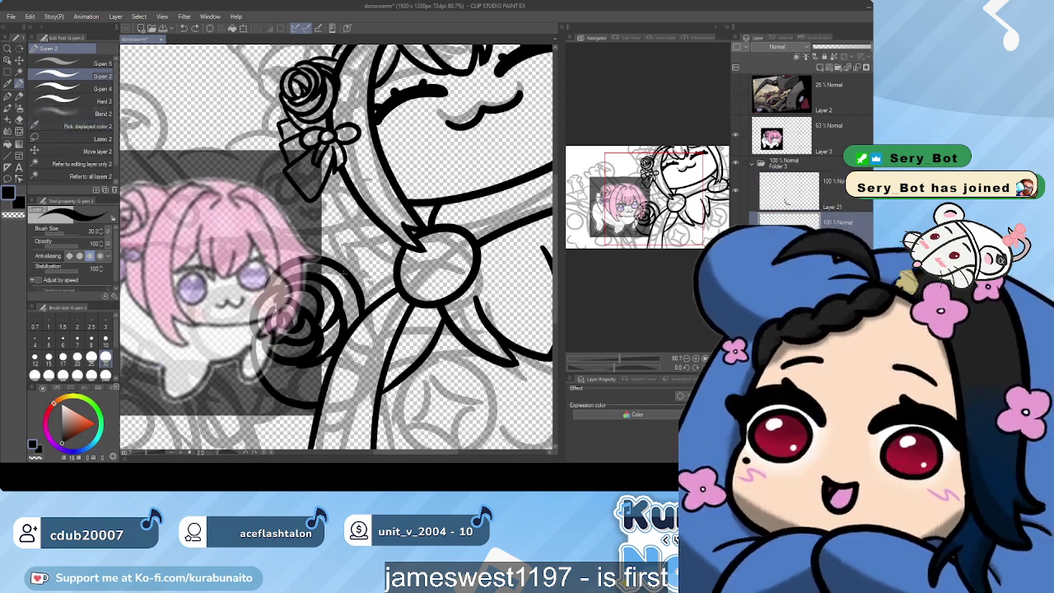
left_click(88, 100)
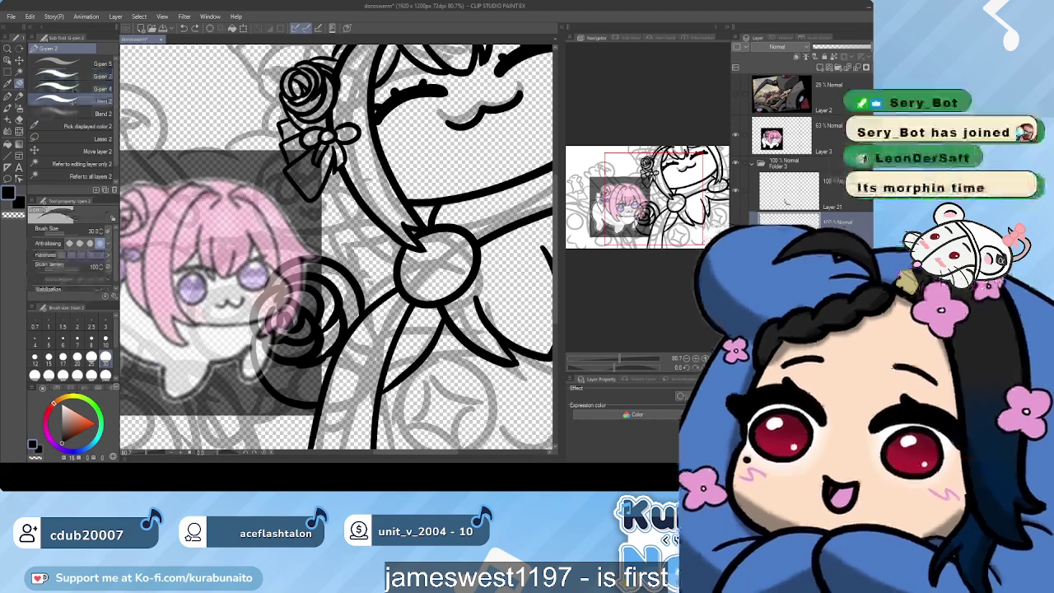
mouse_move(333, 254)
left_mouse_down()
mouse_move(288, 264)
mouse_move(307, 268)
left_mouse_up()
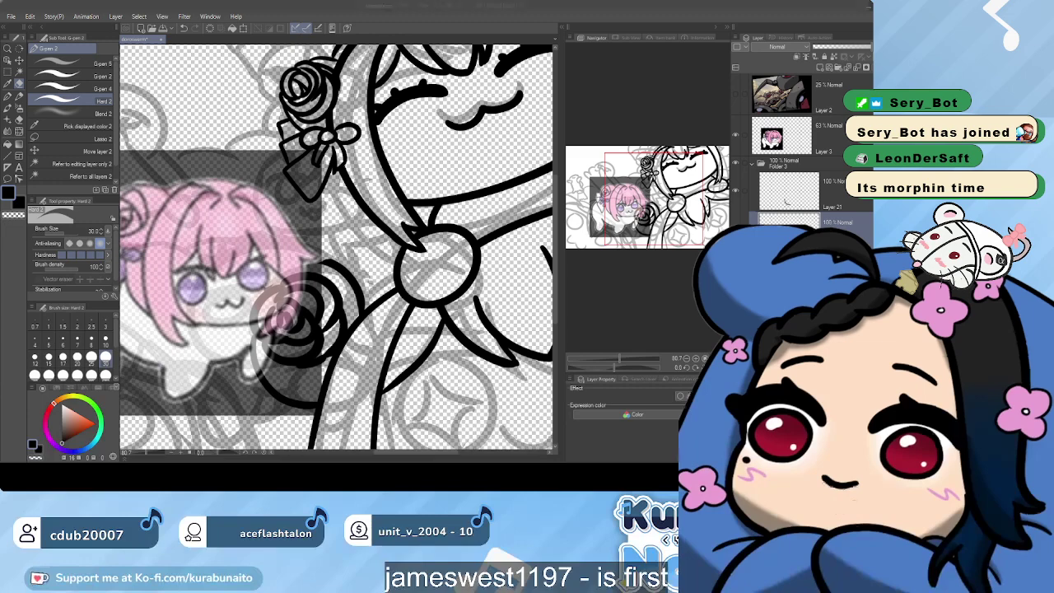
Ink a petal curve on Layer 21 from the rose's top to the shoulder line, using G-pen 2 at size 20
scroll(400, 293, "down", 2)
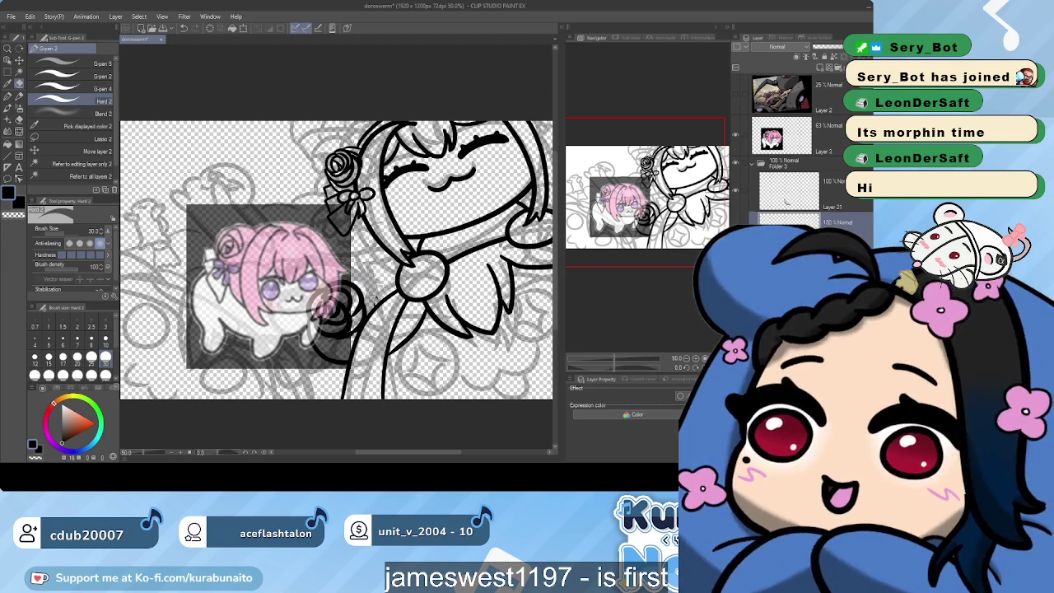
scroll(334, 279, "up", 2)
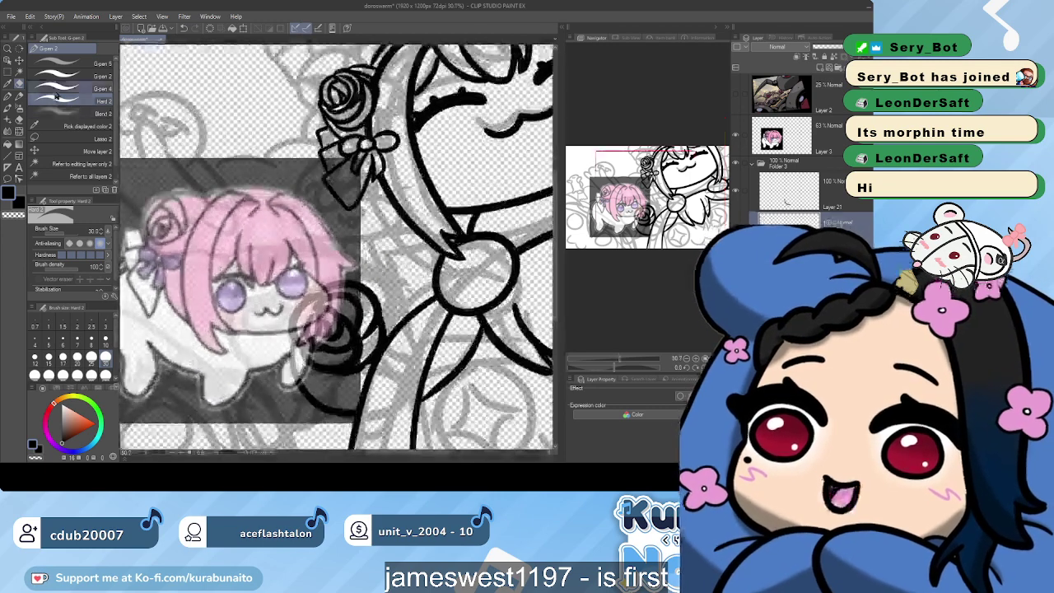
left_click(78, 76)
left_click(795, 191)
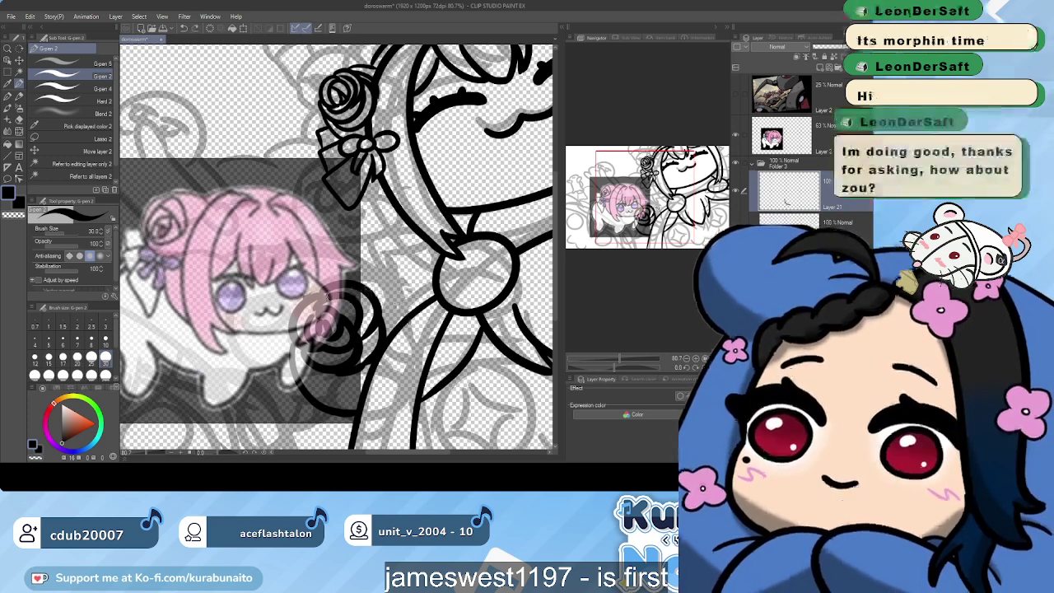
key("bracketleft")
key("bracketleft")
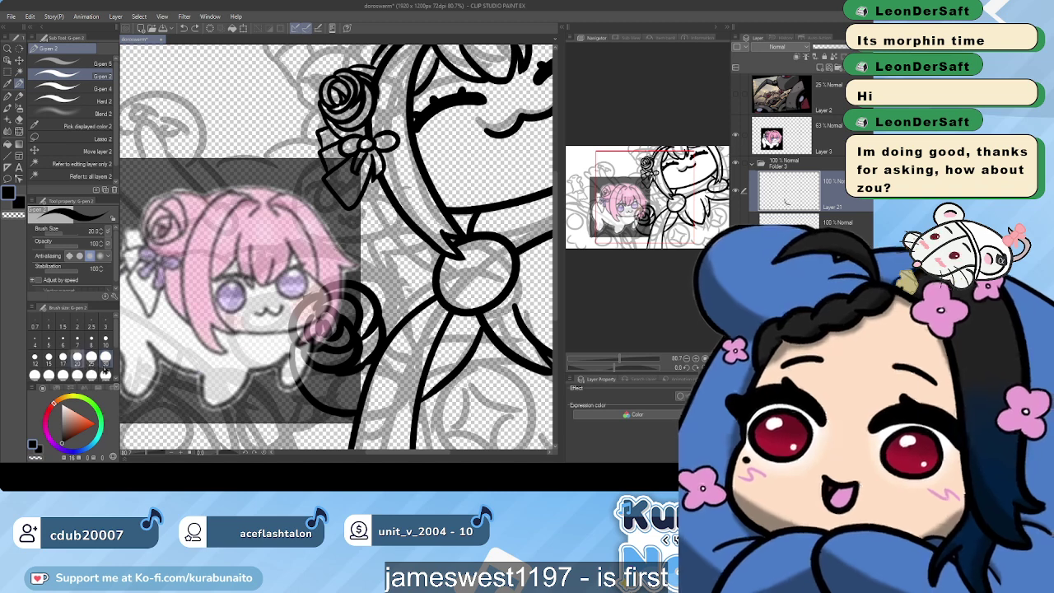
left_click_drag(369, 291, 415, 318)
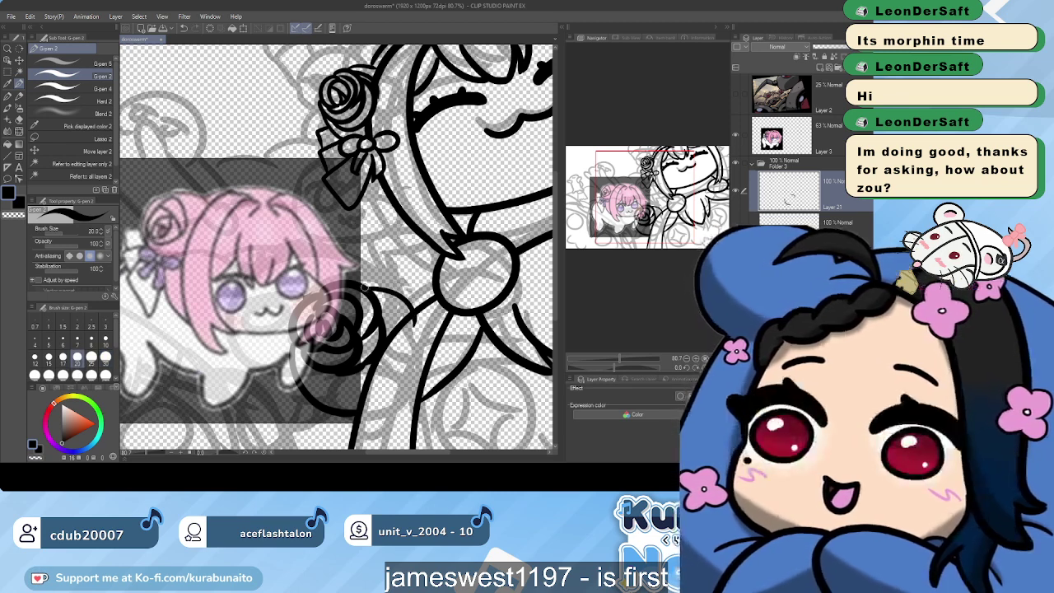
left_click_drag(365, 287, 414, 308)
key("ctrl+z")
left_click_drag(362, 287, 414, 317)
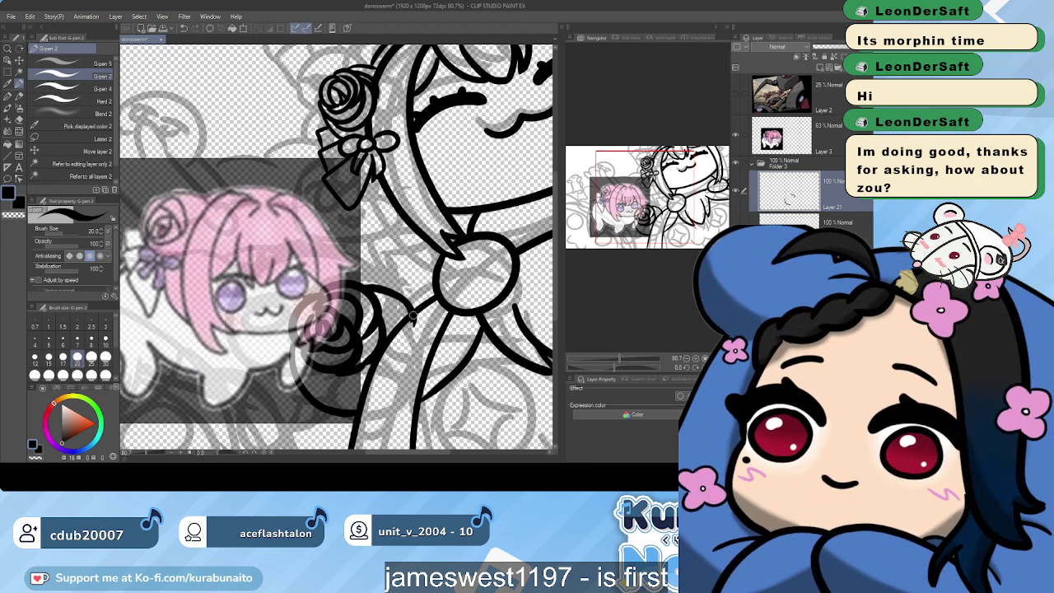
left_click(80, 101)
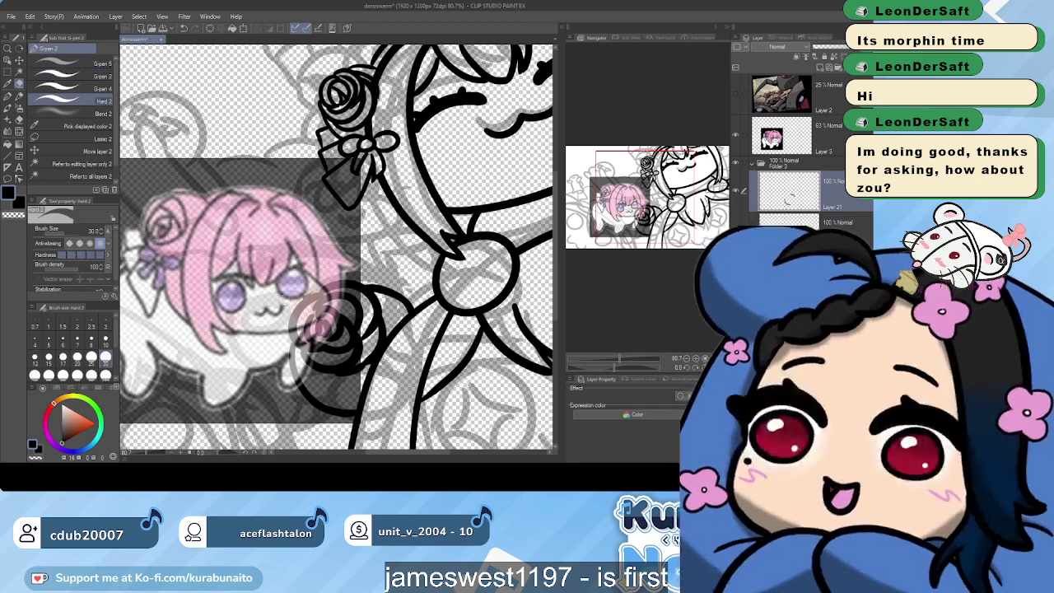
left_click(82, 76)
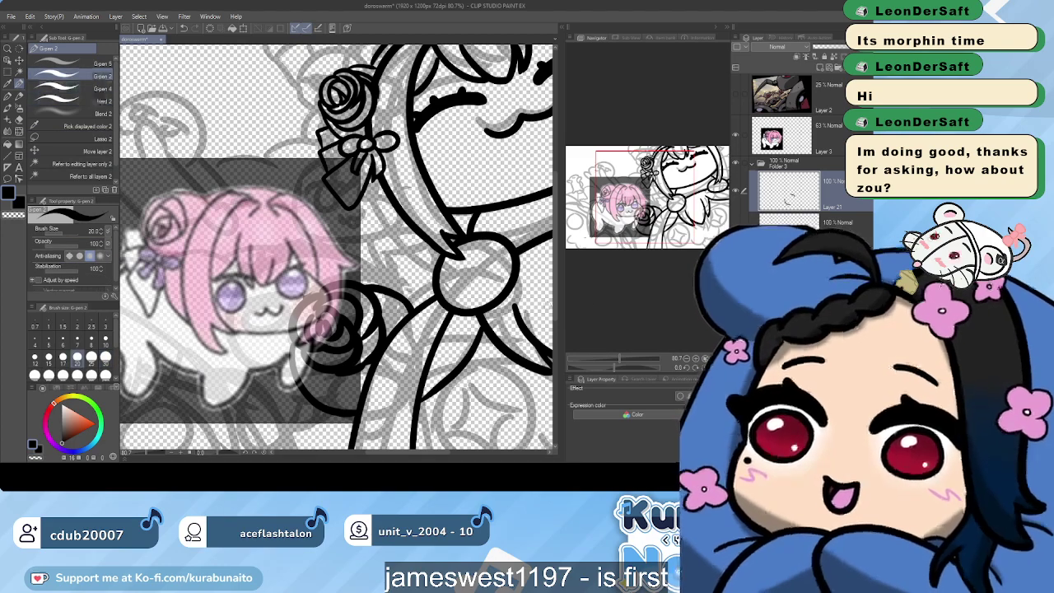
Examine the inked rose and its surroundings against the whole character's line art and rough sketch
scroll(383, 301, "down", 3)
left_click_drag(356, 318, 360, 257)
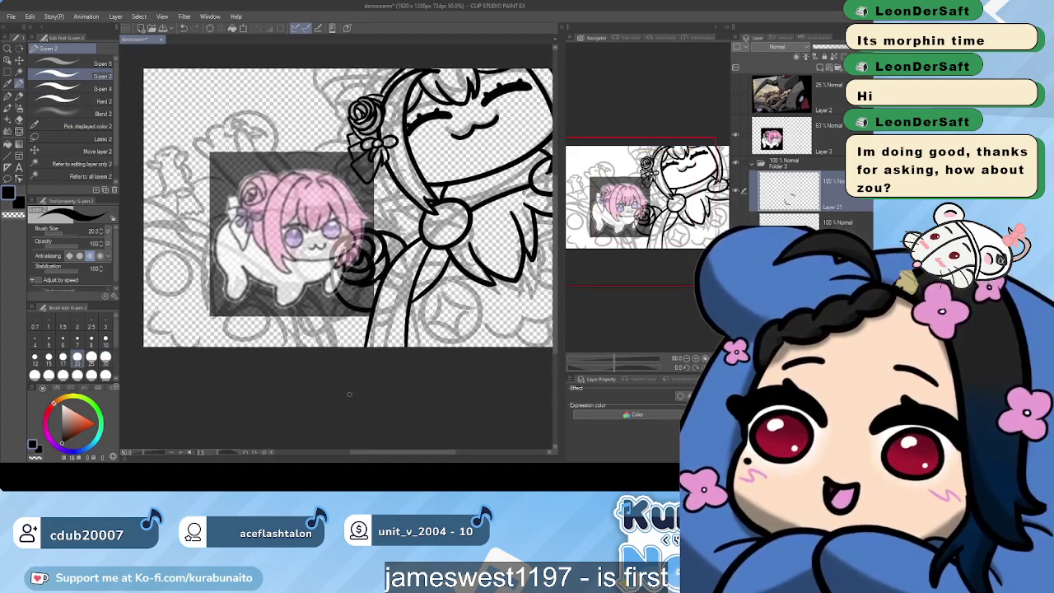
scroll(337, 371, "up", 2)
left_click_drag(346, 414, 345, 404)
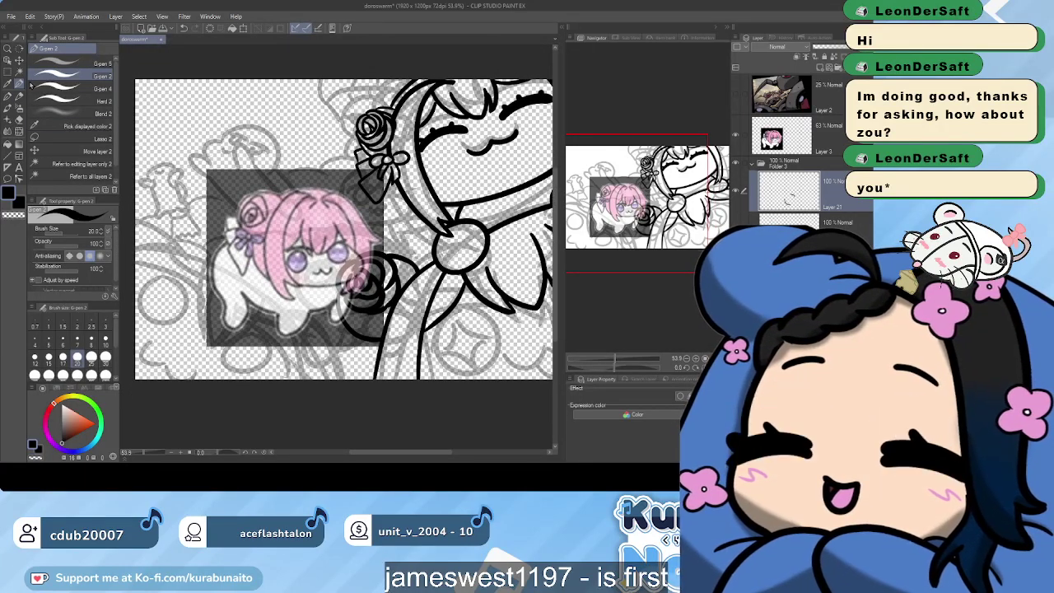
left_click(73, 89)
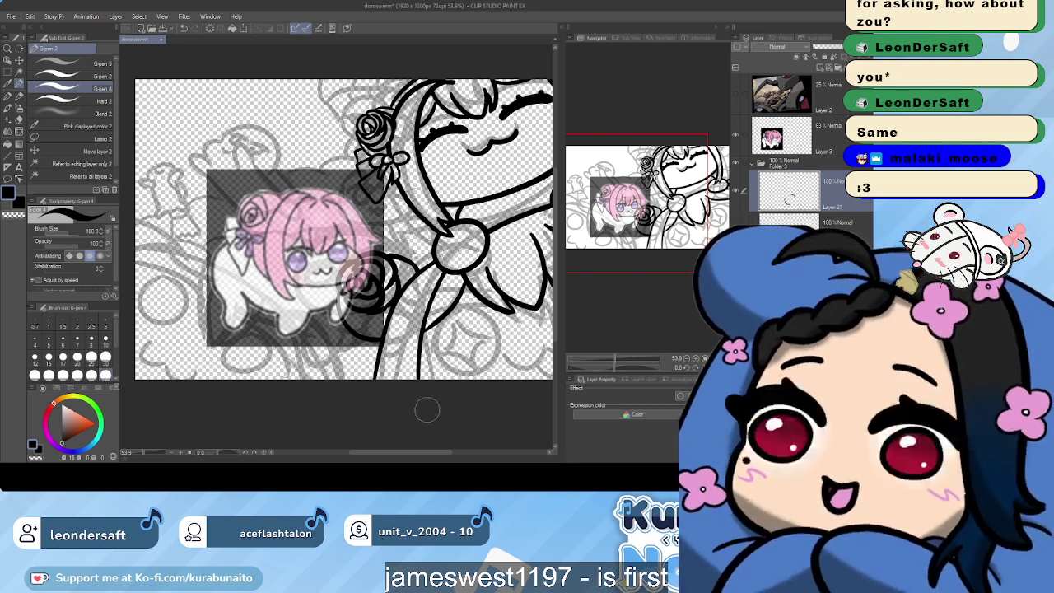
scroll(424, 408, "down", 3)
left_click_drag(424, 408, 327, 375)
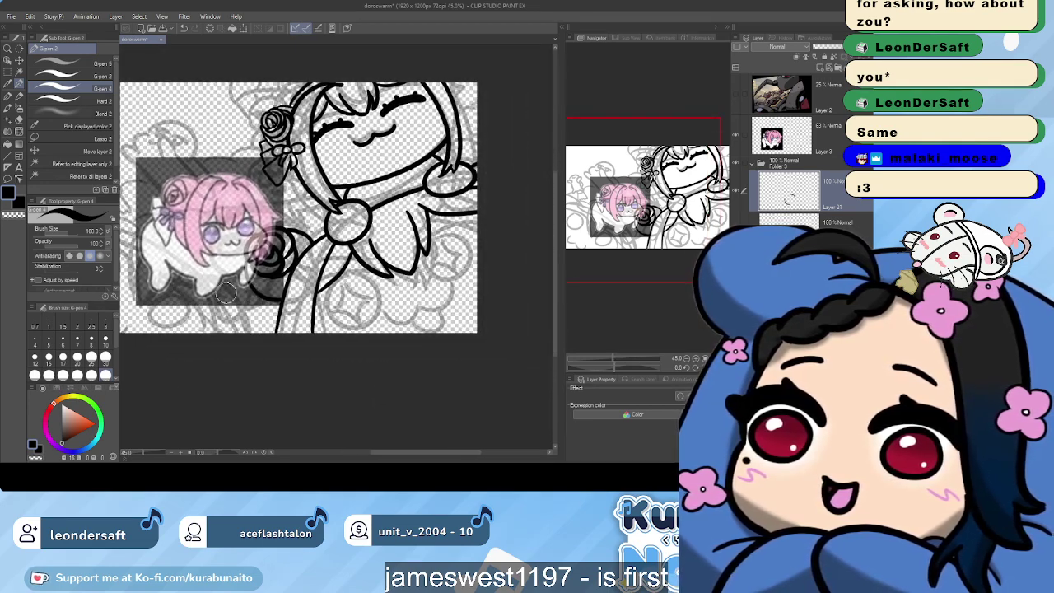
scroll(316, 216, "up", 2)
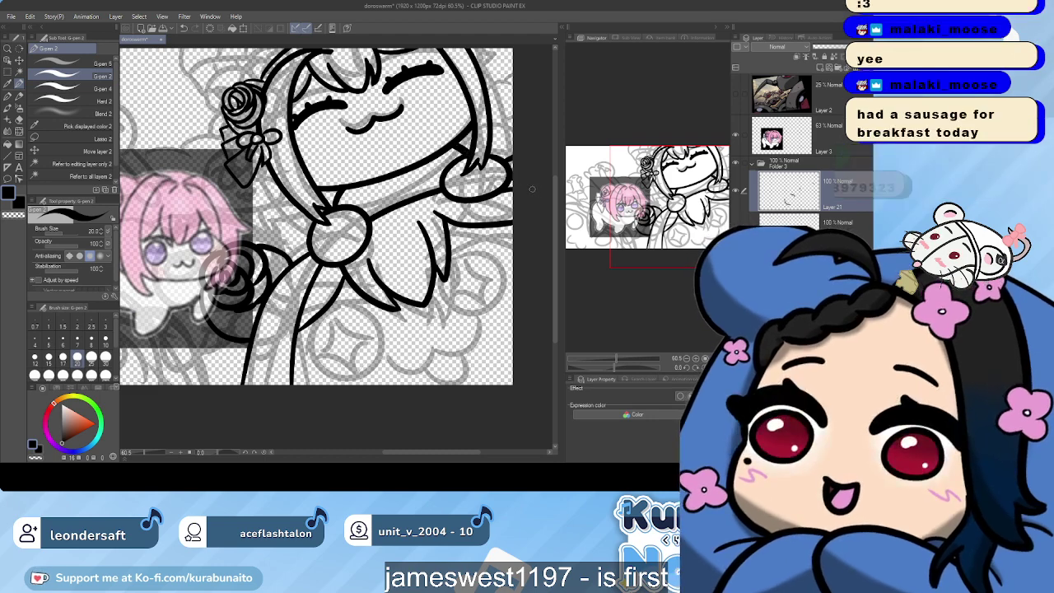
left_click_drag(485, 202, 510, 221)
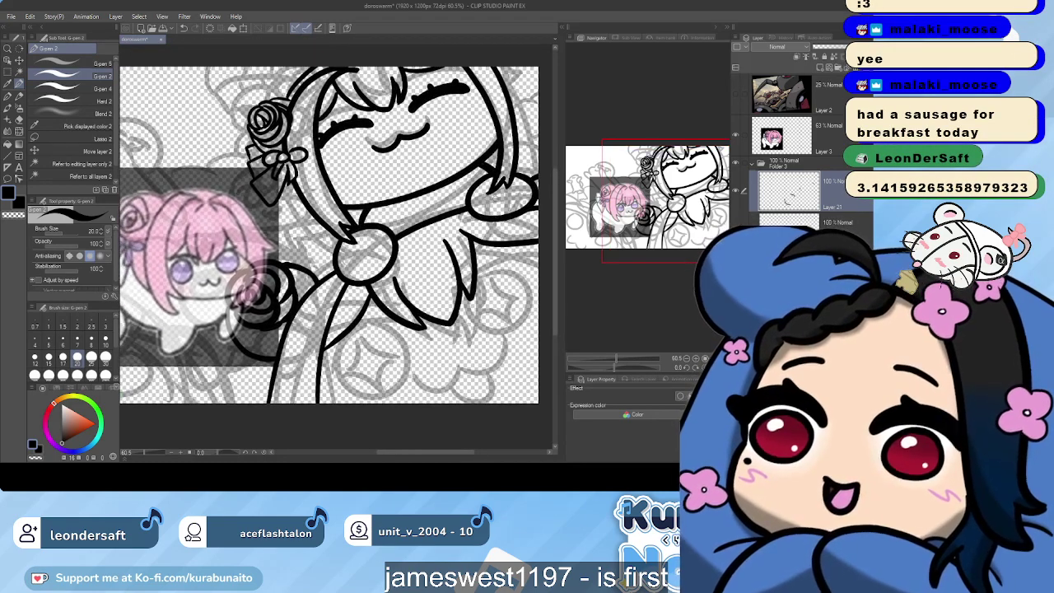
left_click_drag(371, 166, 391, 189)
scroll(395, 165, "down", 3)
scroll(398, 176, "up", 1)
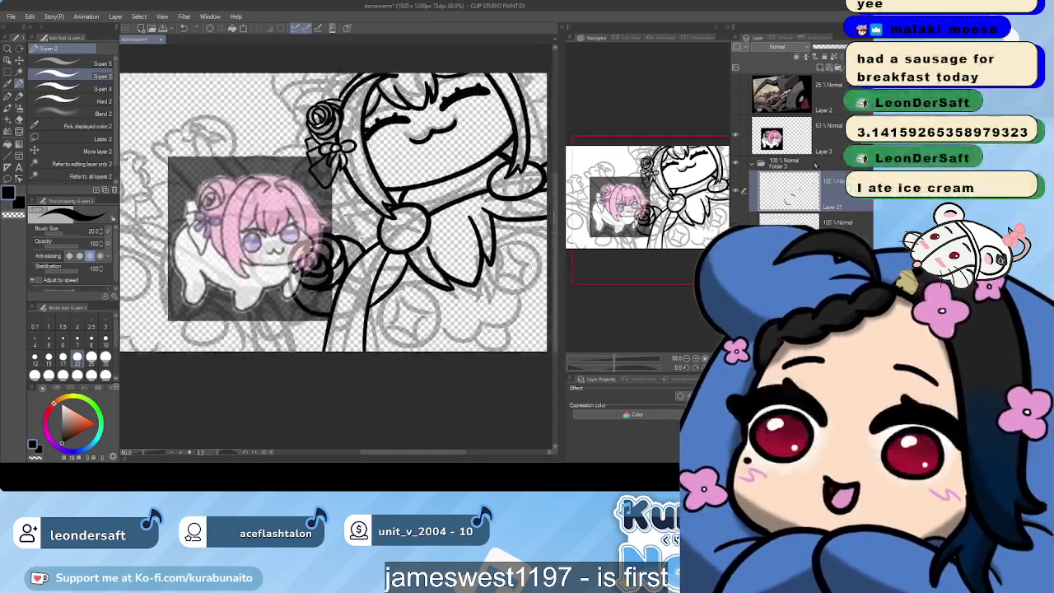
Ink a bow beneath the rose on Layer 22, with two loops, a knot and inner folds, using G-pen 2 at size 20
scroll(350, 249, "up", 5)
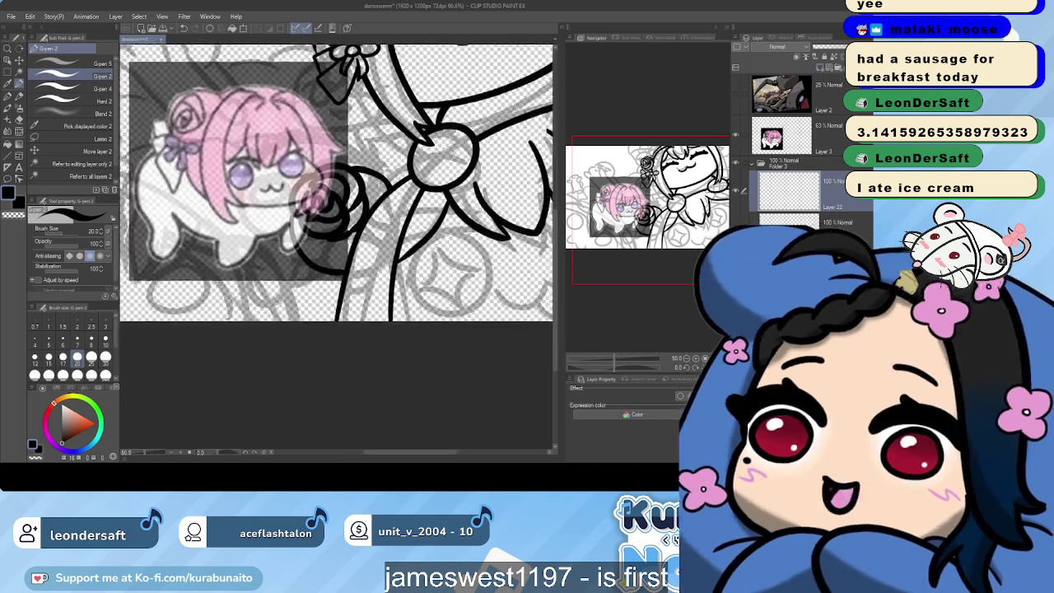
mouse_move(350, 249)
left_mouse_down()
mouse_move(381, 313)
mouse_move(345, 305)
mouse_move(395, 323)
mouse_move(472, 302)
mouse_move(419, 324)
mouse_move(483, 306)
mouse_move(422, 318)
left_mouse_up()
key("ctrl+z")
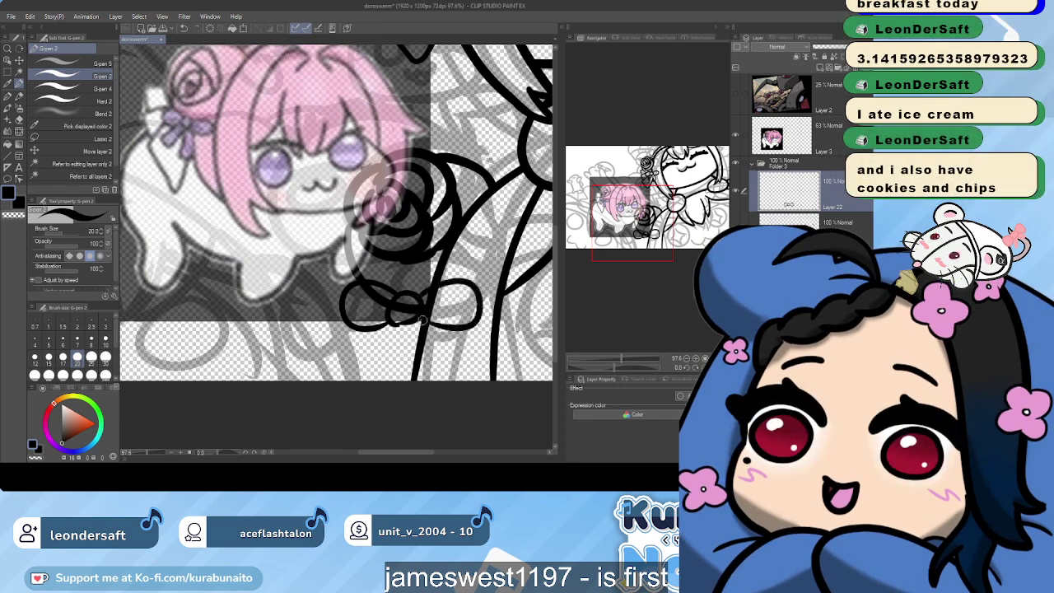
left_click_drag(349, 321, 477, 320)
key("ctrl+z")
key("ctrl+z")
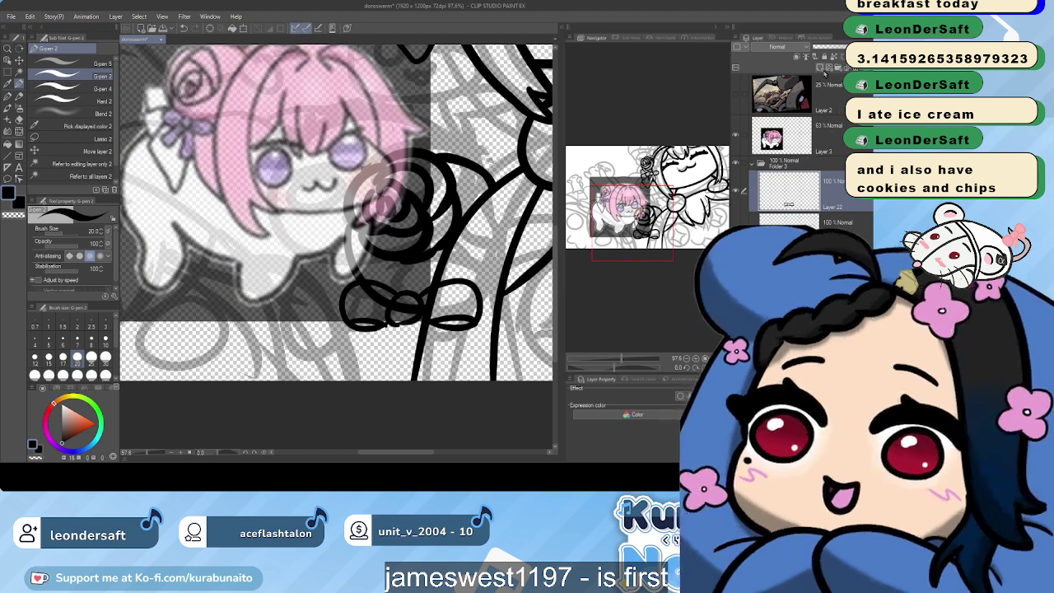
Add Layer 23 and ink the bow's left ribbon tail, running down from the knot, with G-pen 2 at size 30
left_click(819, 68)
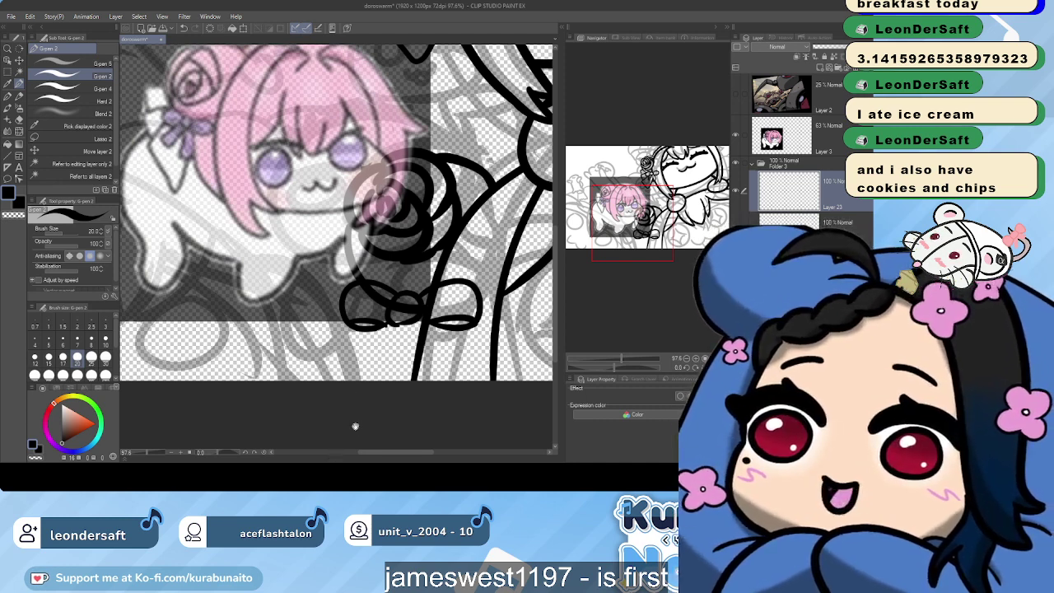
scroll(355, 426, "down", 2)
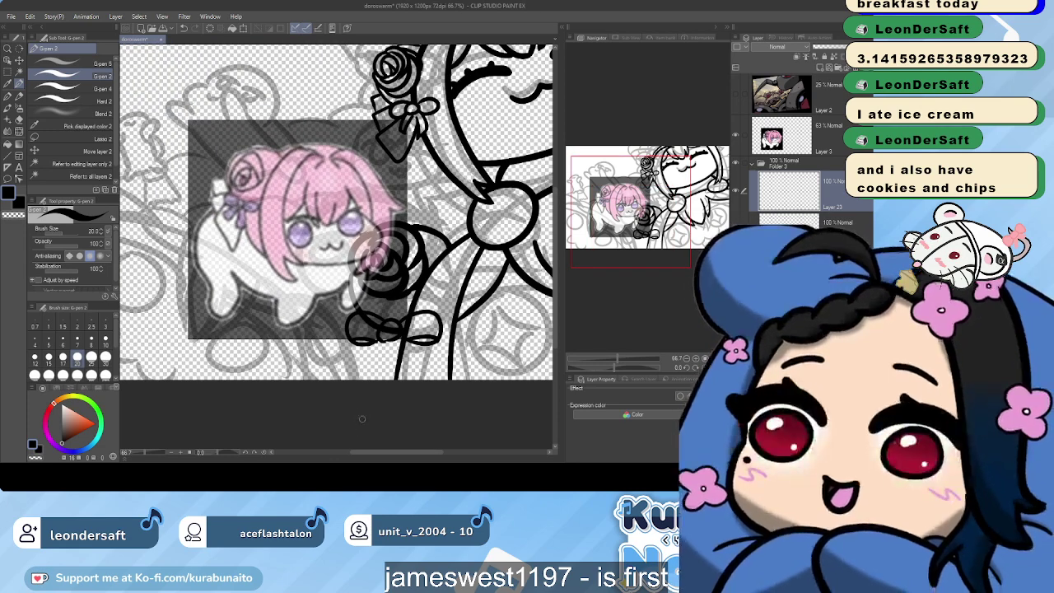
left_click_drag(363, 419, 346, 404)
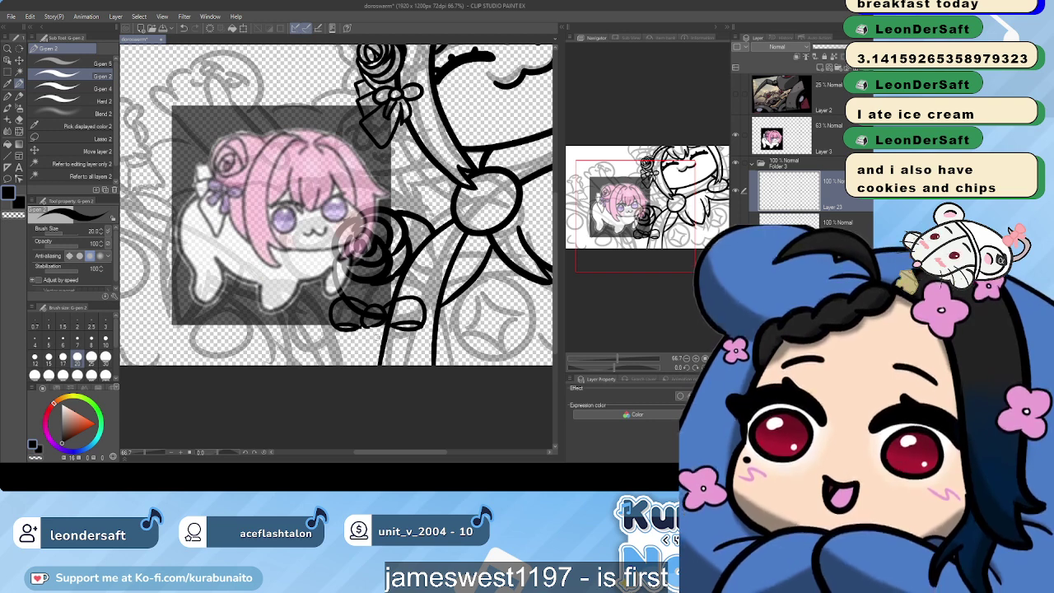
left_click_drag(364, 326, 355, 356)
key("ctrl+z")
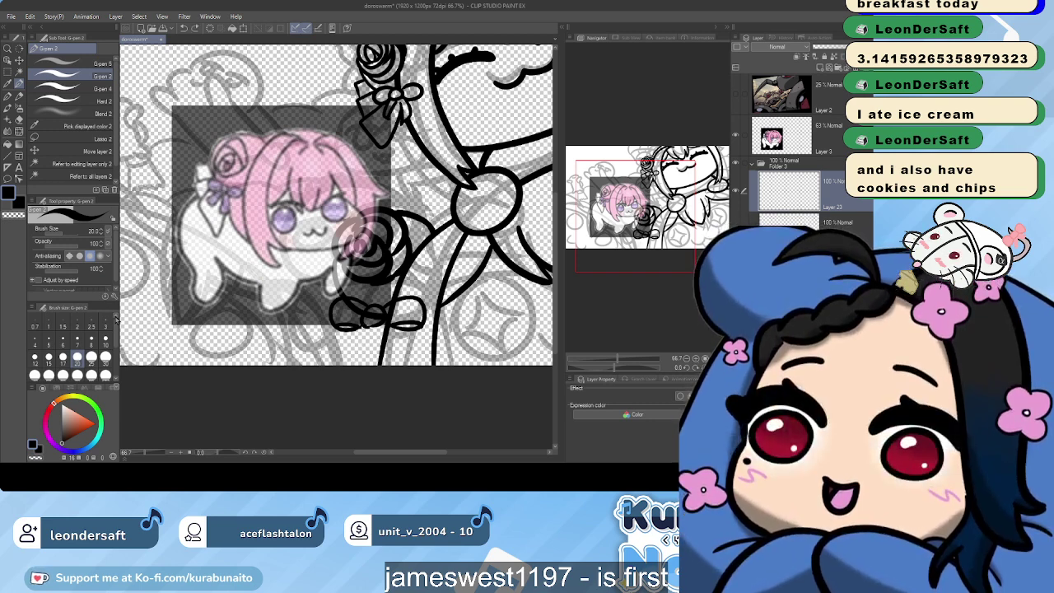
left_click(105, 357)
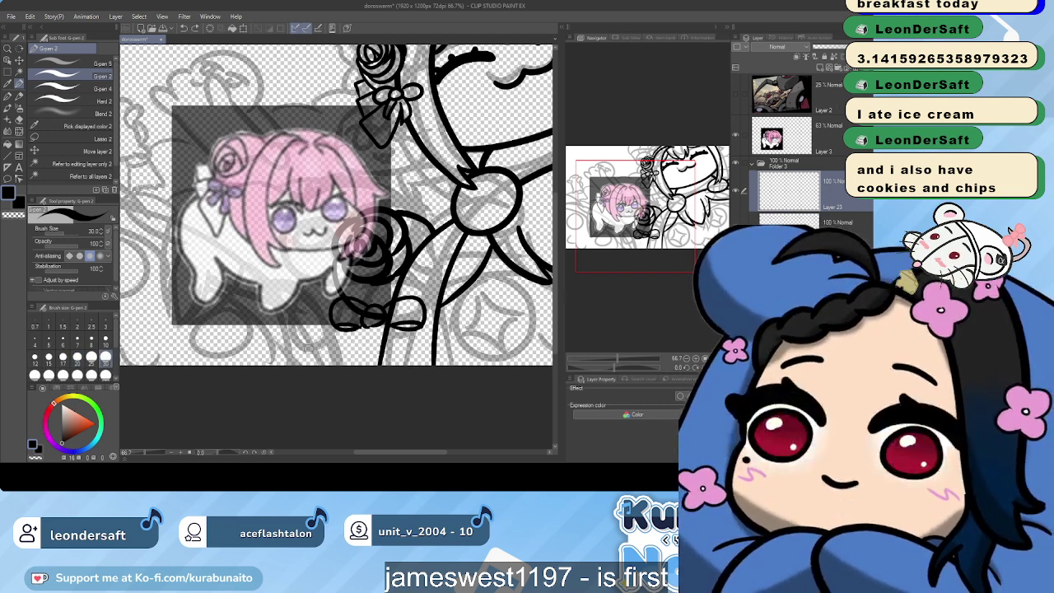
mouse_move(362, 327)
left_mouse_down()
mouse_move(337, 362)
mouse_move(371, 335)
mouse_move(359, 363)
left_mouse_up()
key("ctrl+z")
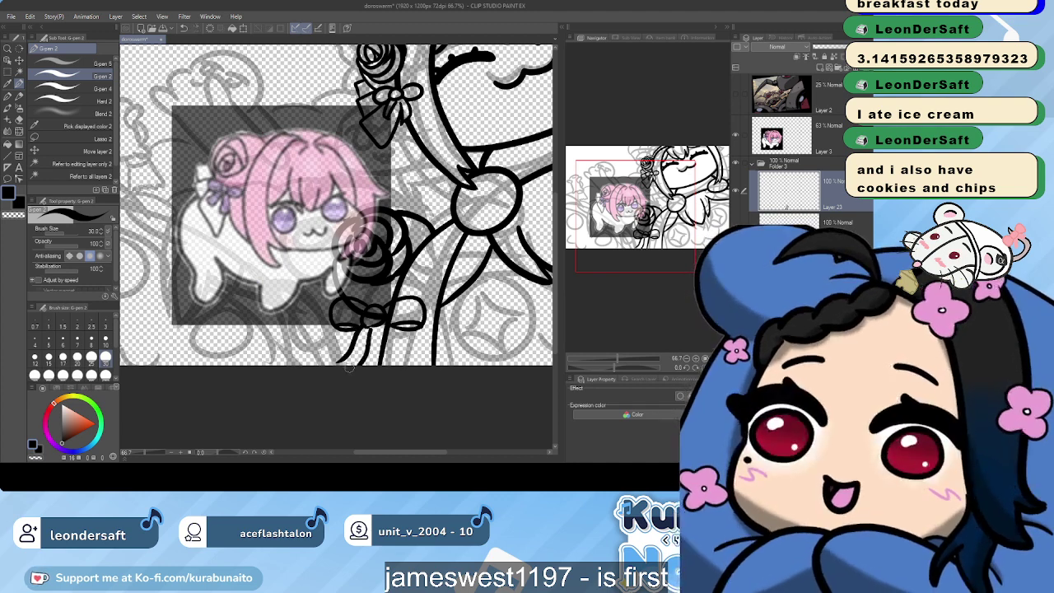
key("ctrl+z")
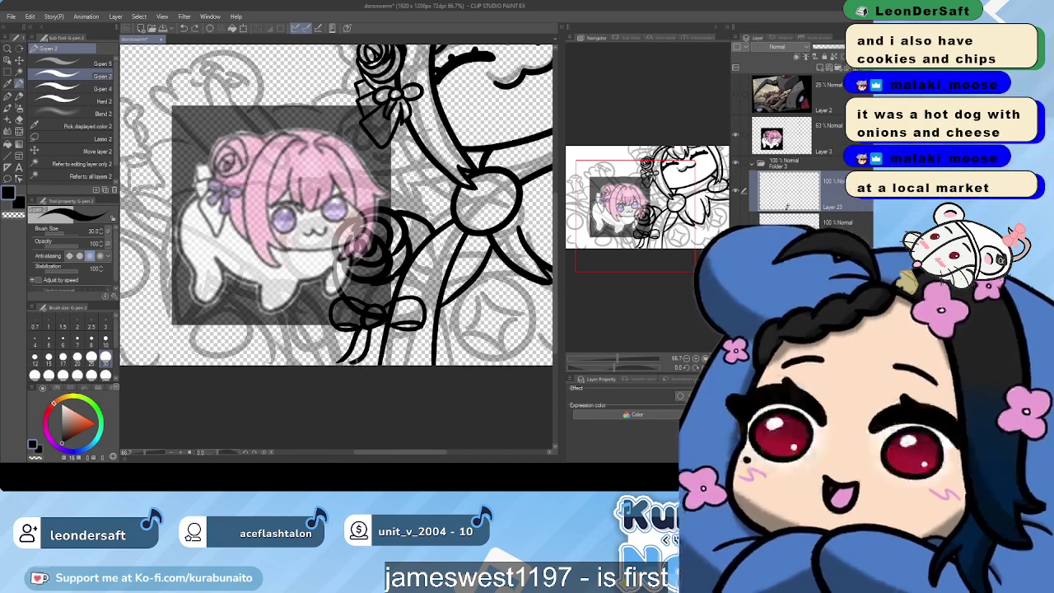
left_click_drag(351, 362, 359, 362)
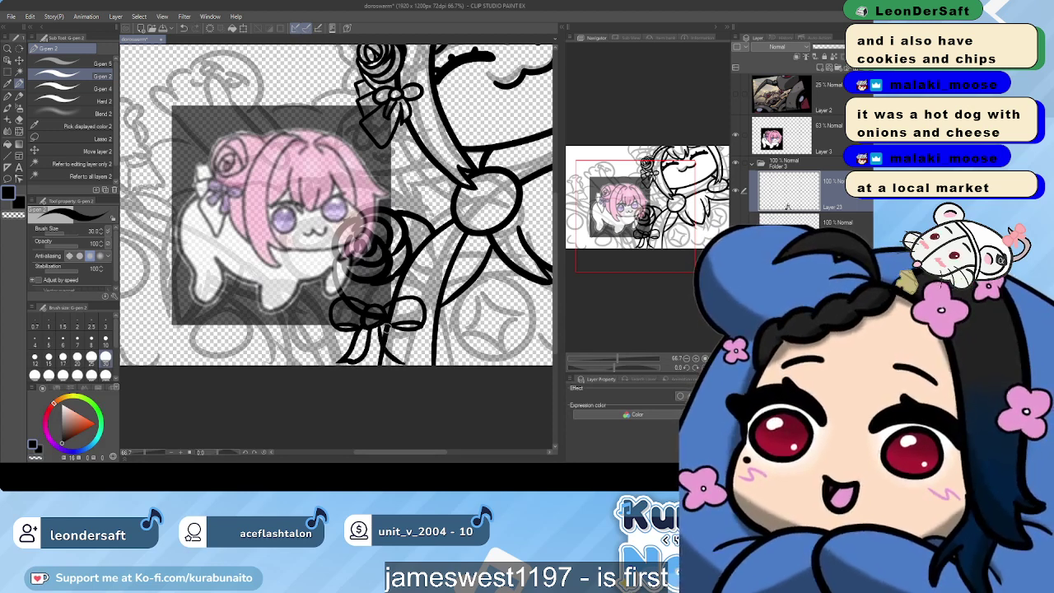
Ink the bow's right ribbon tail with a pointed, notched end on Layer 23, using G-pen 2 at size 30
mouse_move(391, 328)
left_mouse_down()
mouse_move(403, 361)
mouse_move(413, 359)
left_mouse_up()
key("ctrl+z")
key("ctrl+z")
key("ctrl+z")
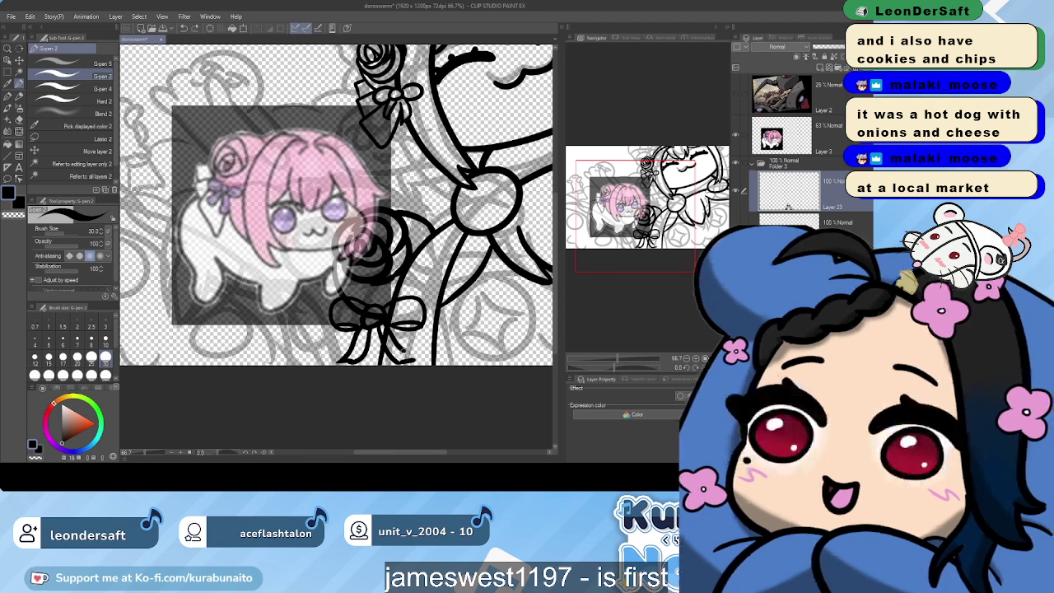
left_click_drag(387, 350, 405, 360)
Trim the right ribbon tail's end and erase the petal line crossing the bow's left loop with the Hard 2 eraser at size 30
left_click(82, 101)
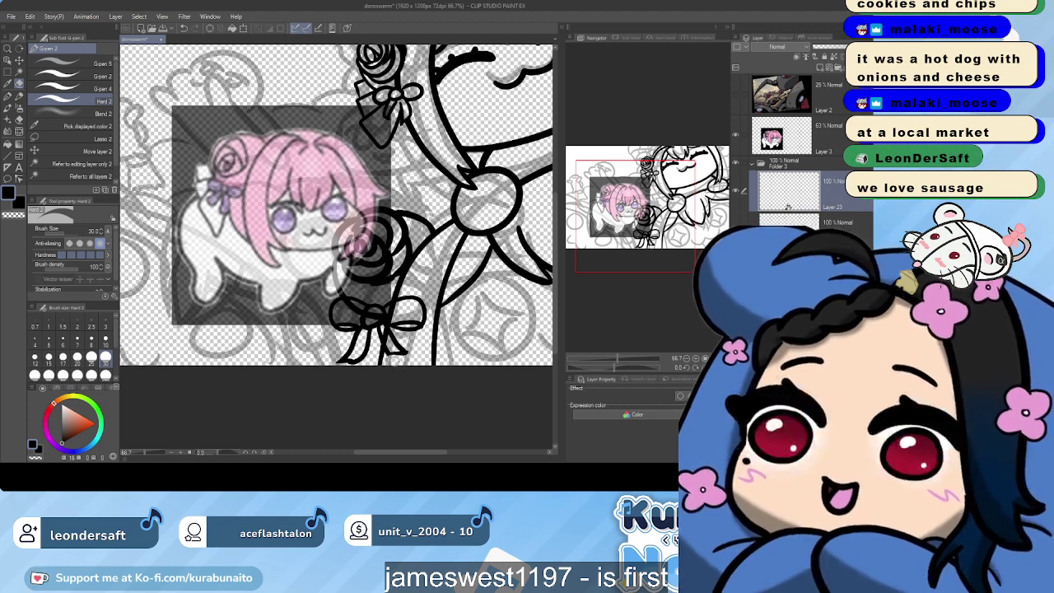
left_click_drag(392, 364, 402, 360)
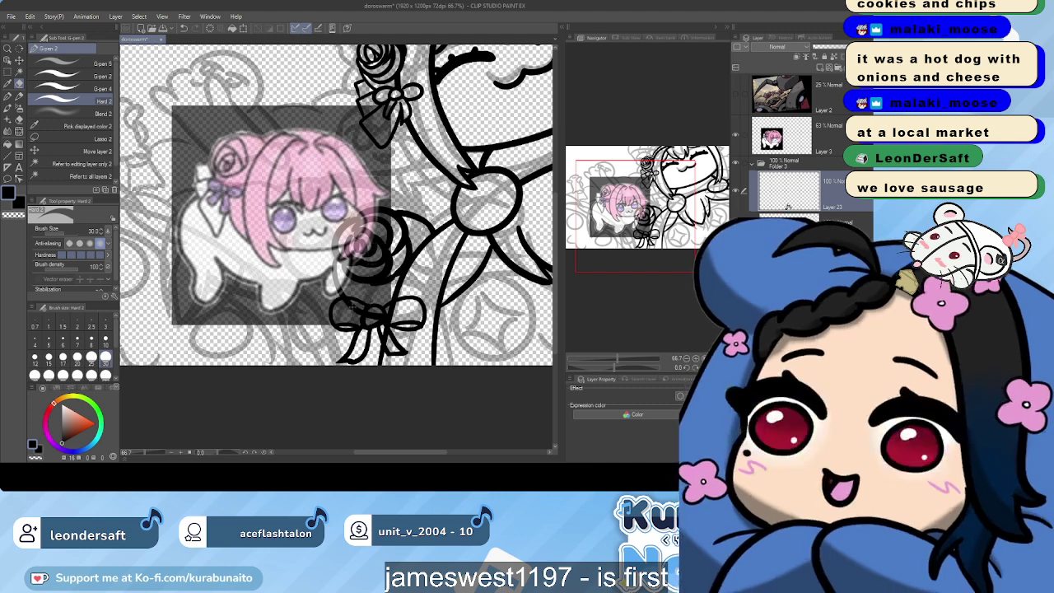
left_click(352, 307, "ctrl+shift")
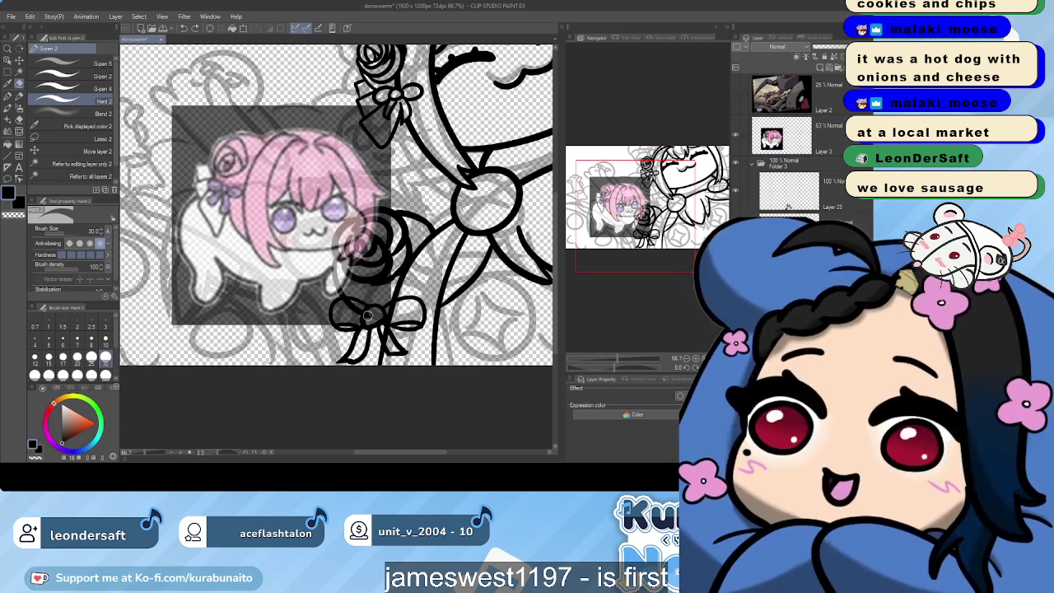
left_click(345, 306)
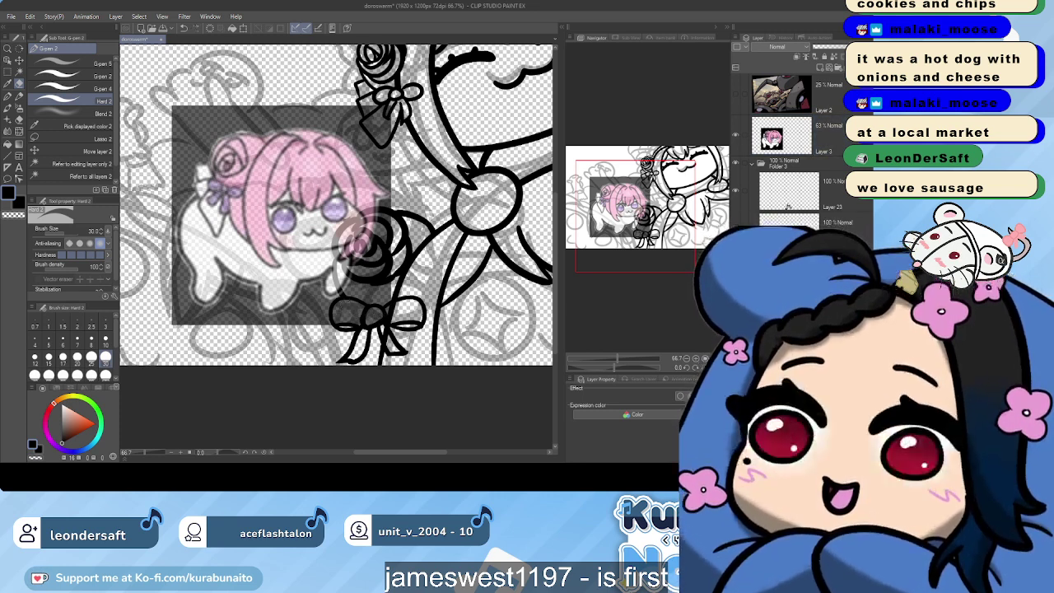
Move the pink-haired reference picture on Layer 3 up and left, clear of the rose and bow
left_click(62, 152)
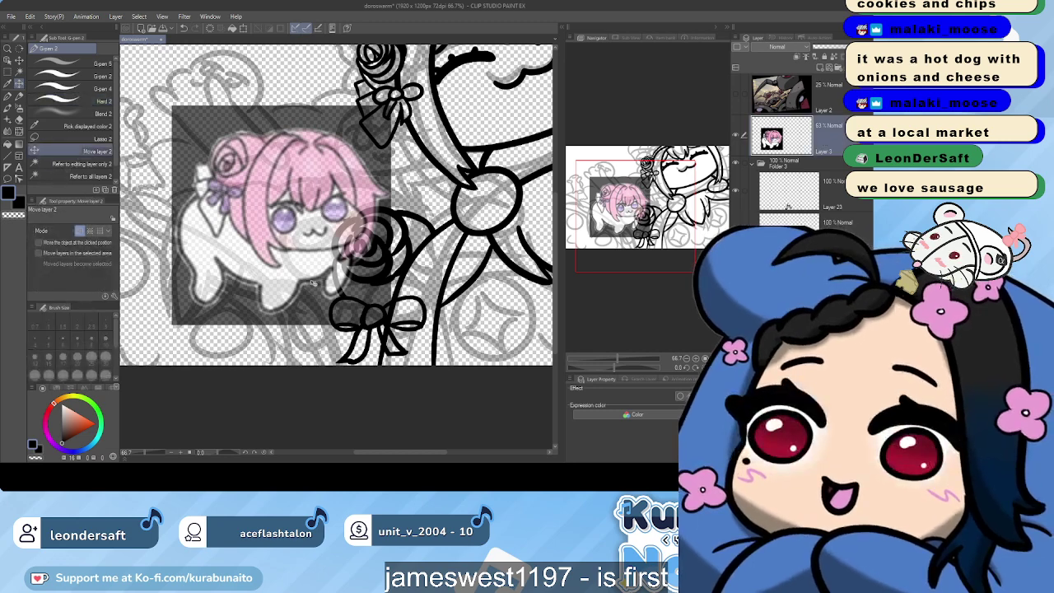
mouse_move(323, 289)
left_mouse_down()
mouse_move(262, 223)
mouse_move(247, 233)
left_mouse_up()
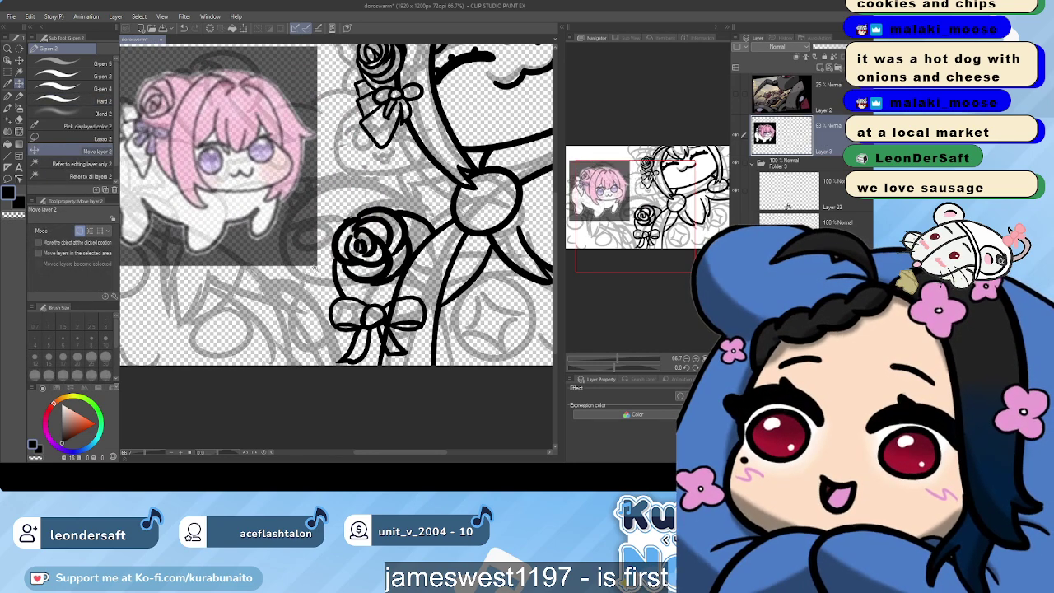
left_click(83, 76)
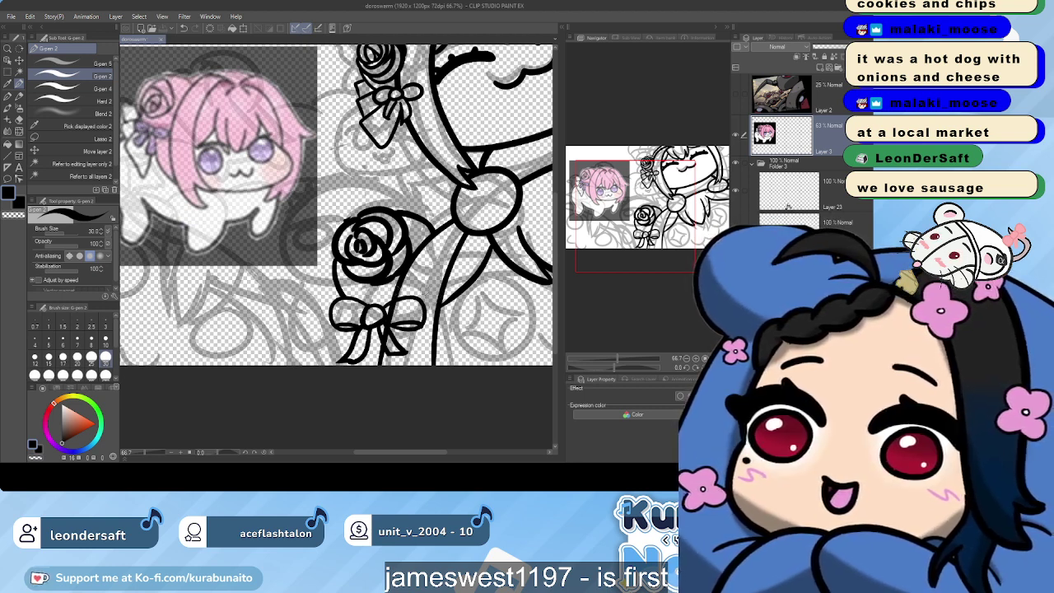
Clean up the lines in the rose's spiral centre on the rose's own layer with the Hard 2 eraser at size 30
left_click(49, 103)
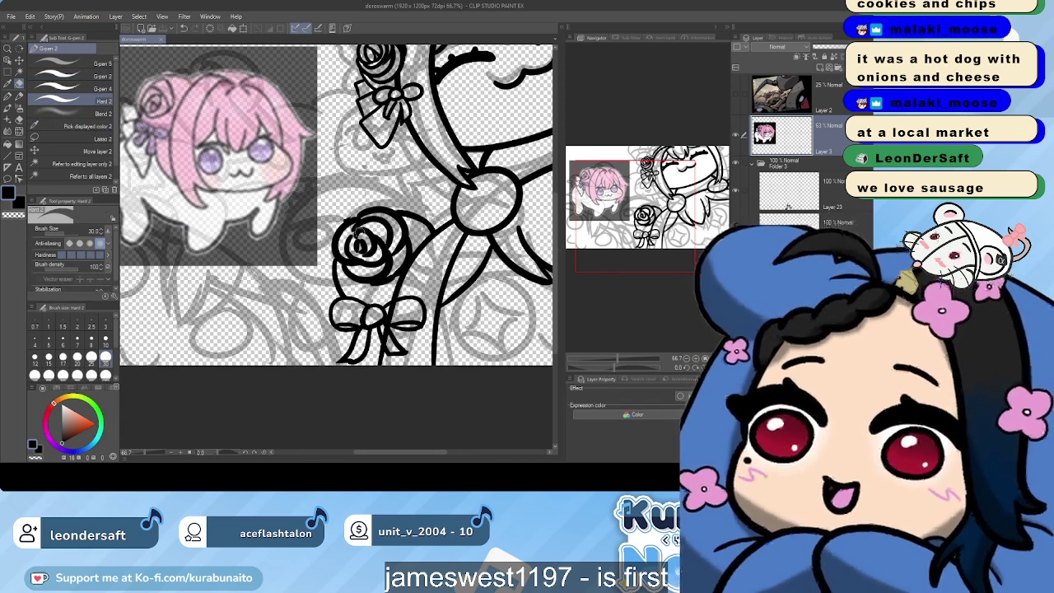
left_click(811, 264)
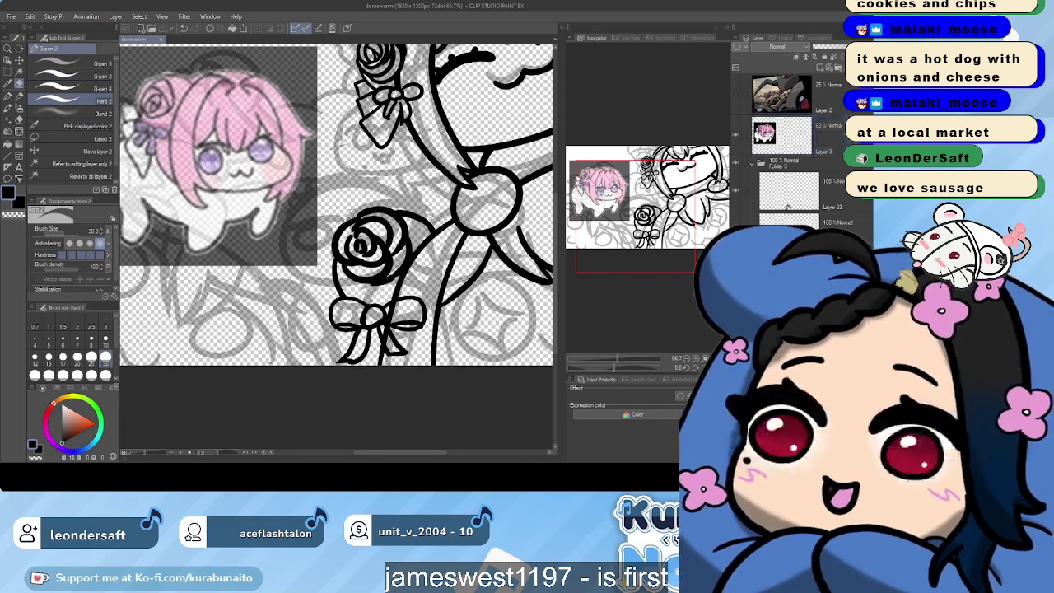
left_click_drag(368, 232, 368, 238)
scroll(329, 257, "up", 2)
scroll(376, 228, "up", 1)
left_click(76, 76)
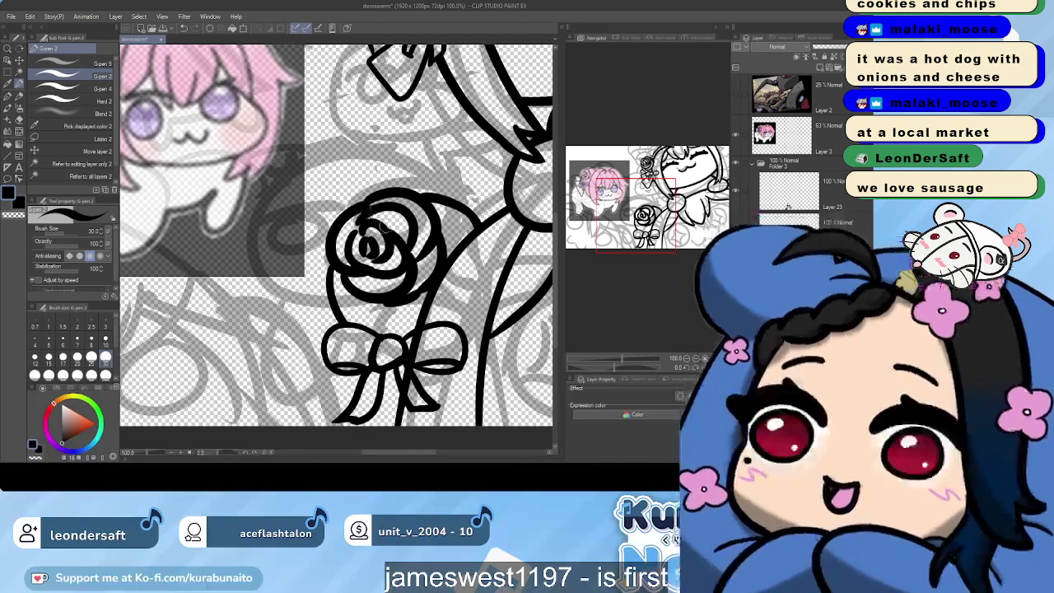
Review the finished rose and bow line art up close and against the whole figure
left_click_drag(400, 273, 396, 268)
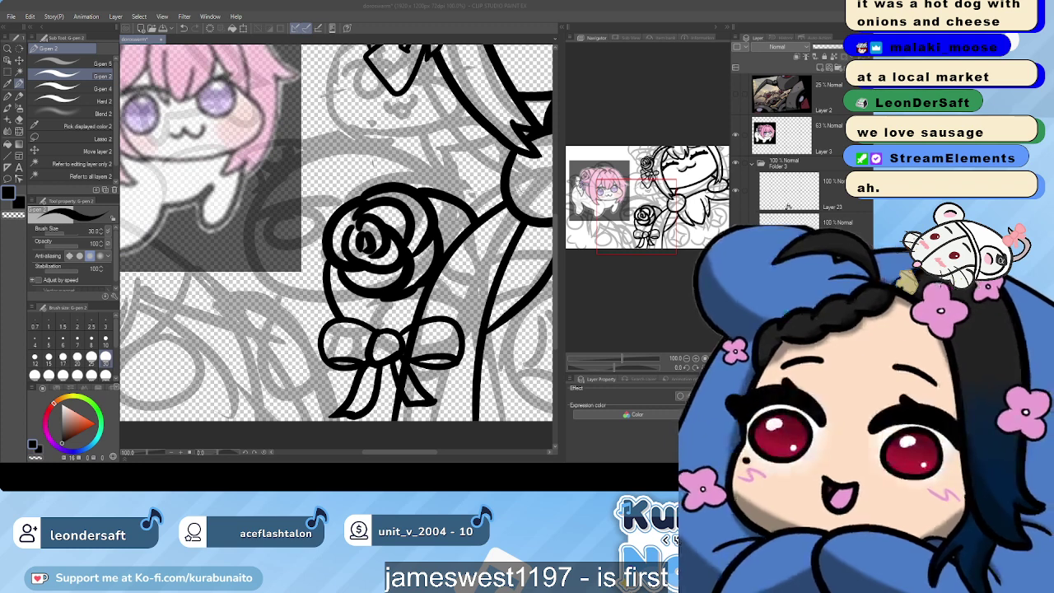
left_click_drag(363, 266, 341, 218)
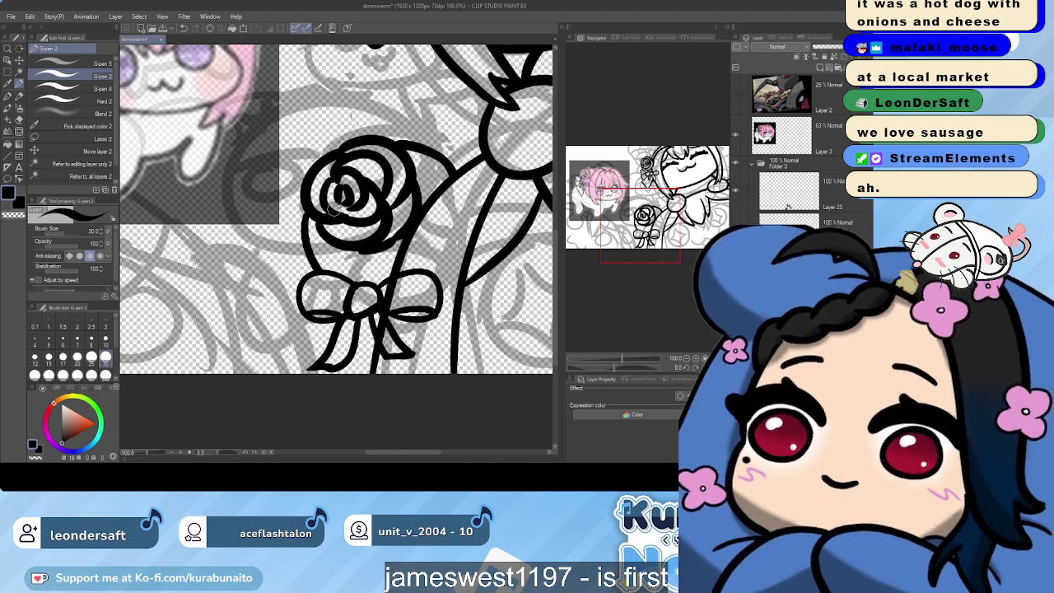
scroll(375, 303, "down", 3)
scroll(337, 198, "down", 4)
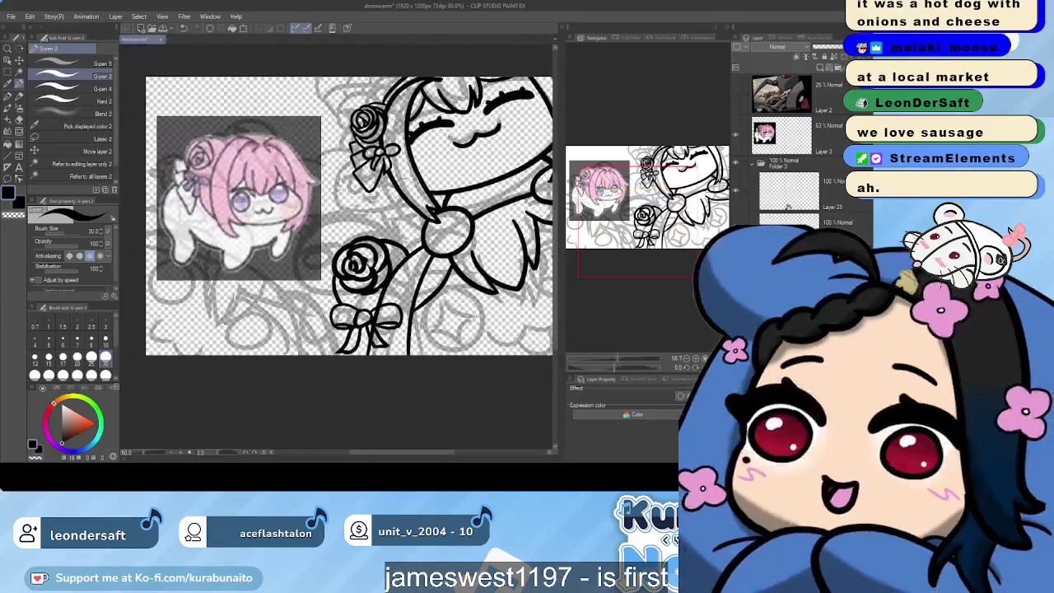
scroll(449, 261, "up", 2)
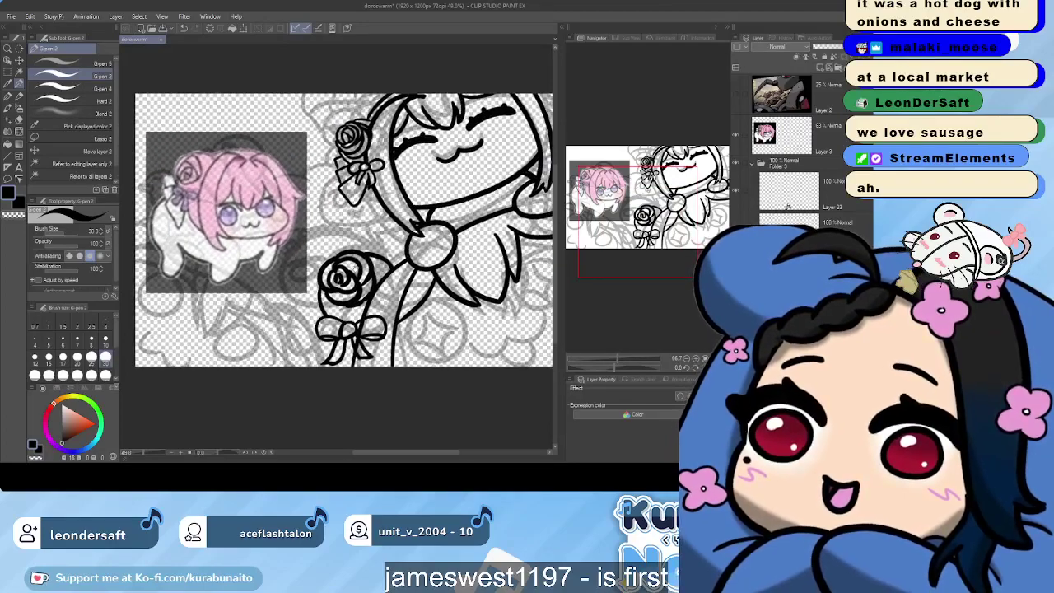
scroll(363, 264, "up", 2)
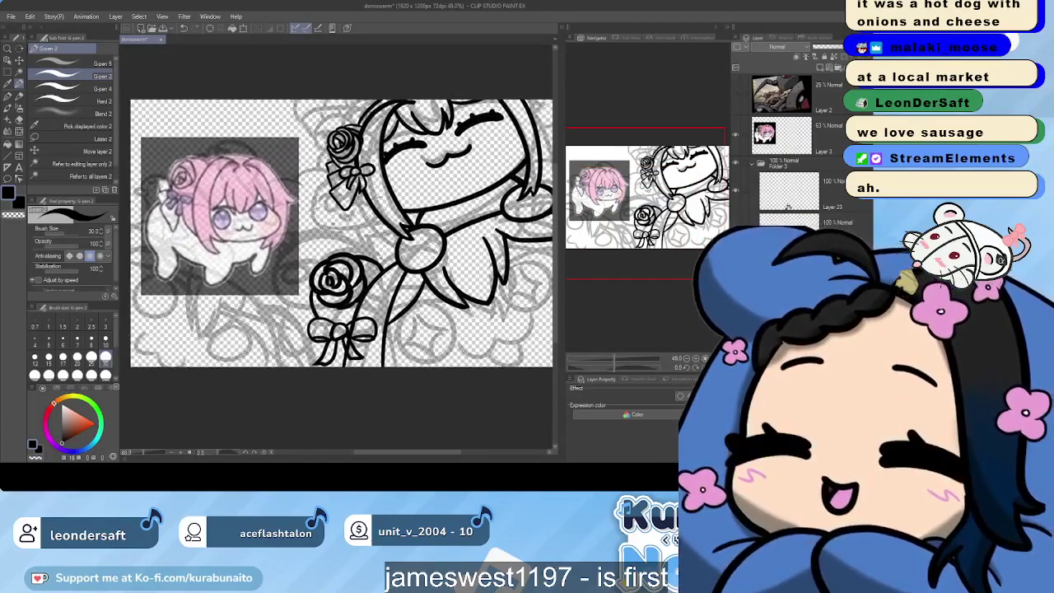
scroll(341, 267, "down", 1)
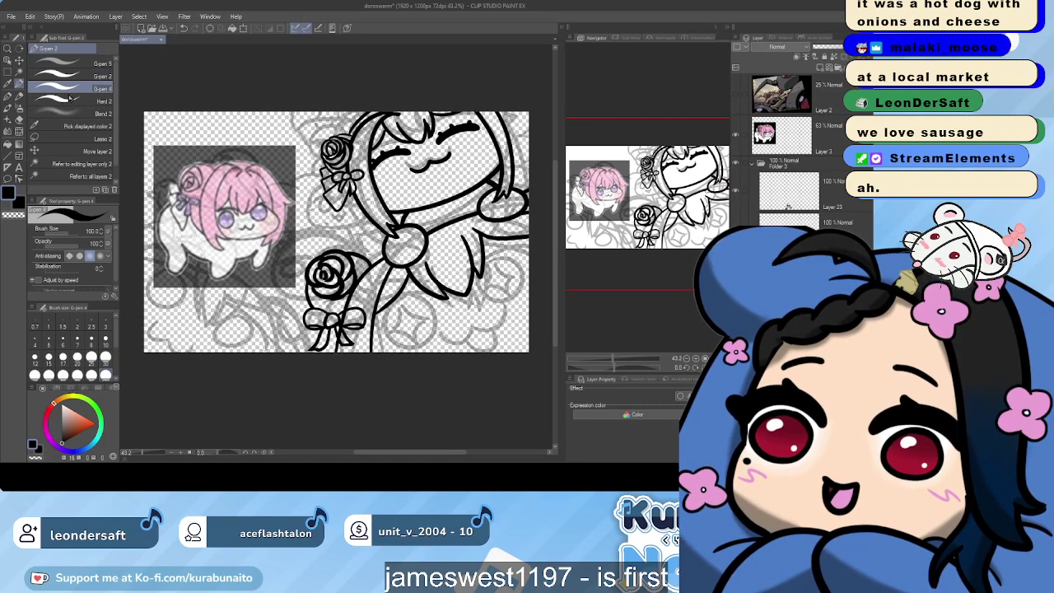
Erase the stray line beside the bow's right ribbon tail on its own layer with the Hard 2 eraser at size 30
left_click(830, 185)
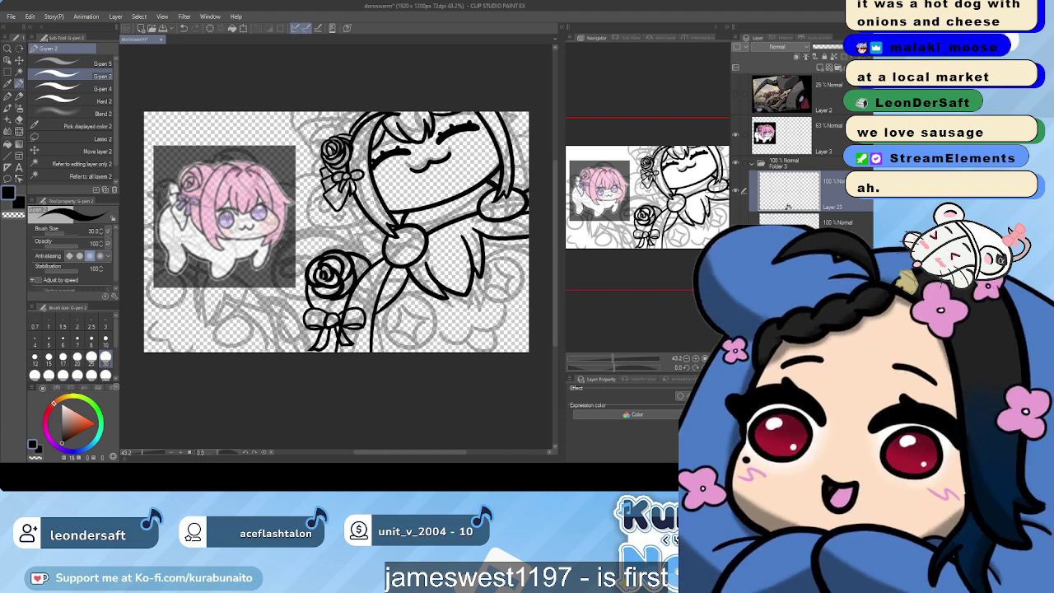
left_click(824, 273)
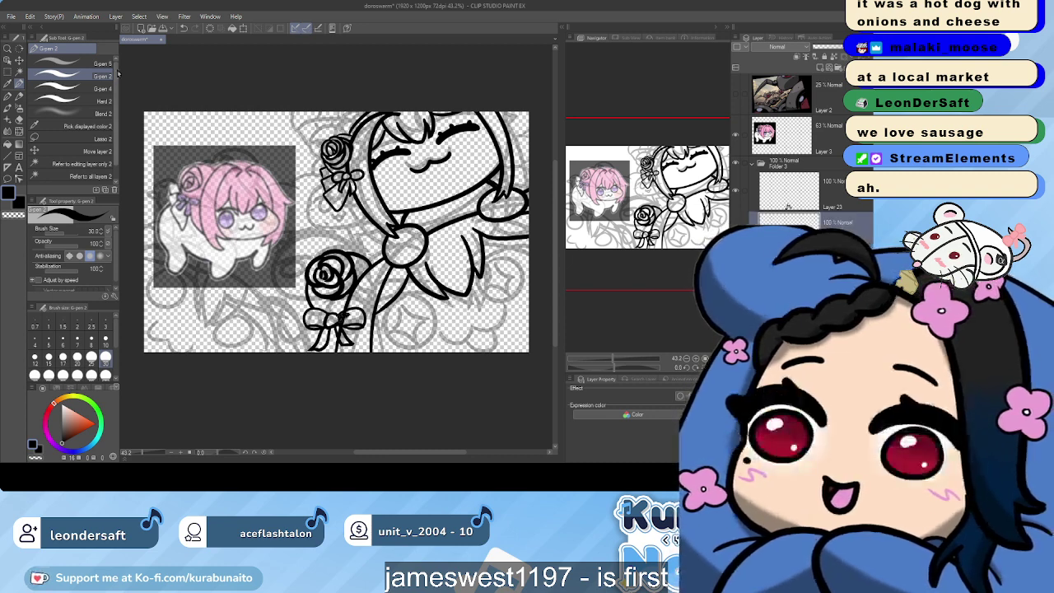
left_click(91, 101)
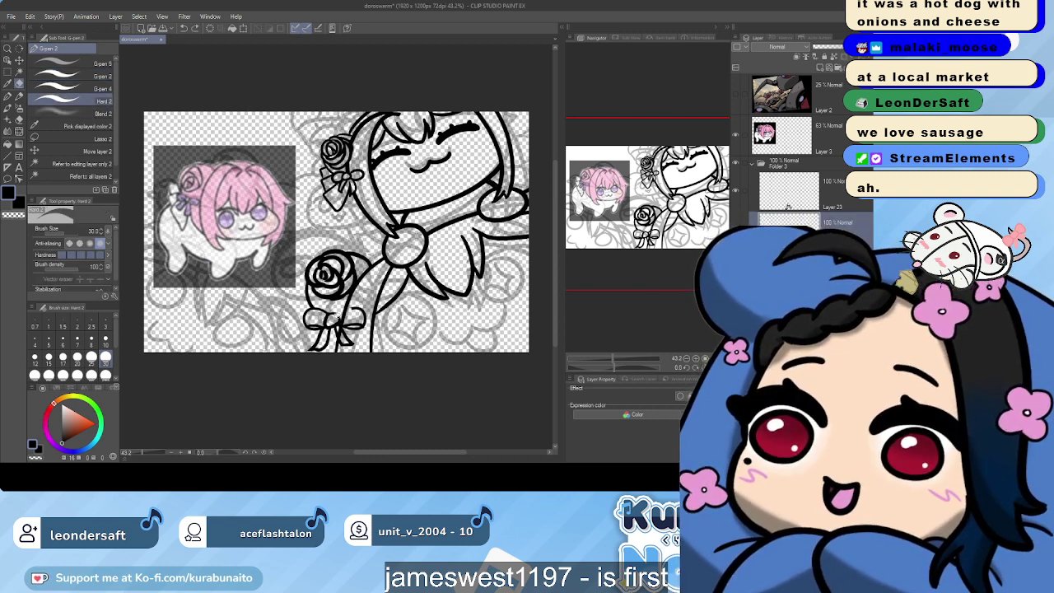
left_click_drag(346, 310, 355, 272)
scroll(355, 272, "up", 2)
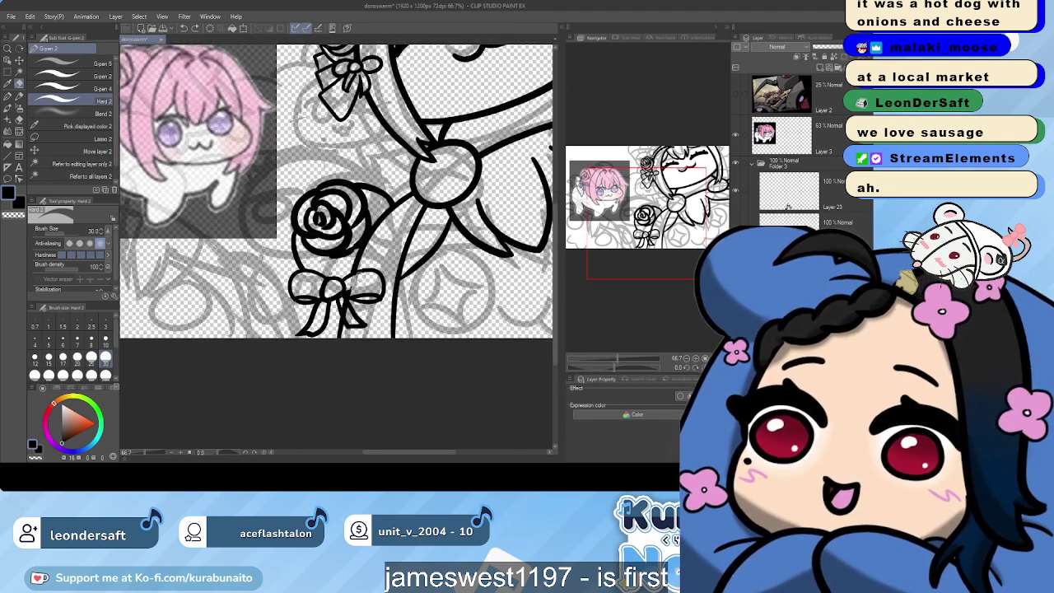
left_click_drag(343, 306, 347, 311)
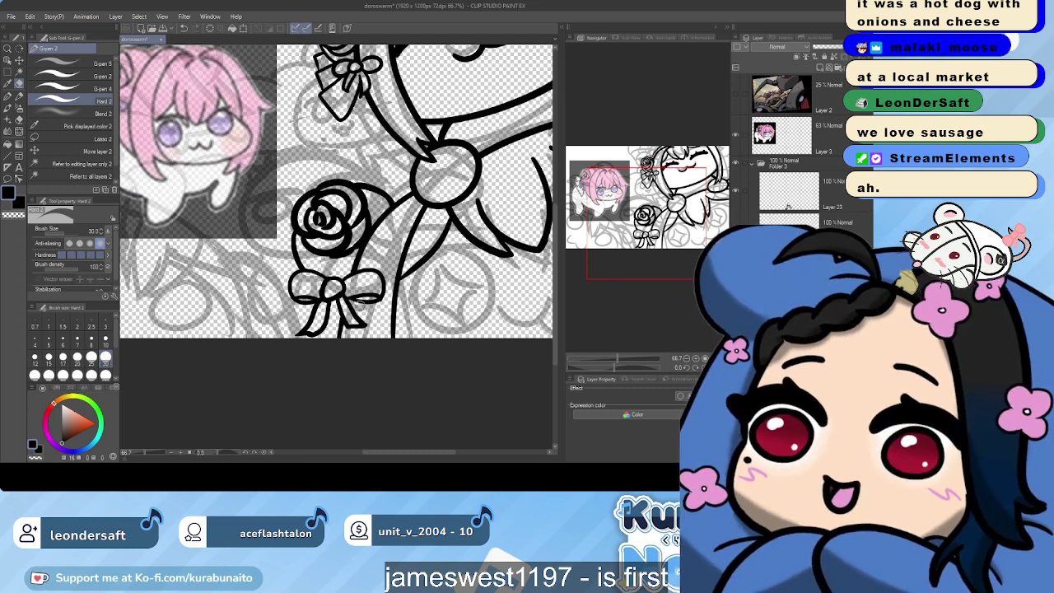
Add a new raster layer above Layer 23 in Folder 3 and ready the G-pen 2 brush for inking on it
left_click(91, 76)
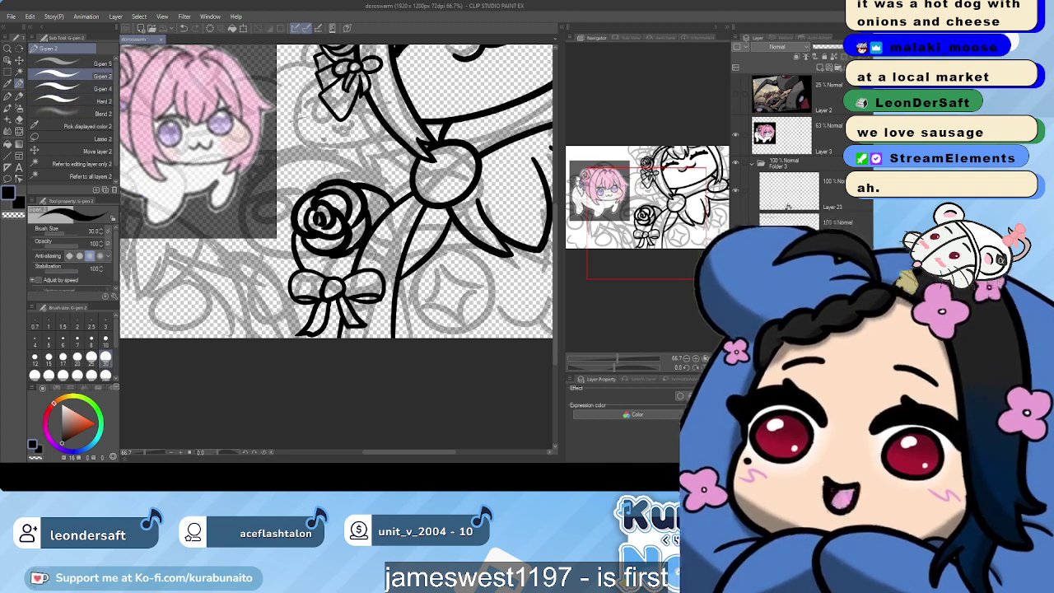
left_click_drag(380, 260, 292, 303)
scroll(292, 303, "up", 1)
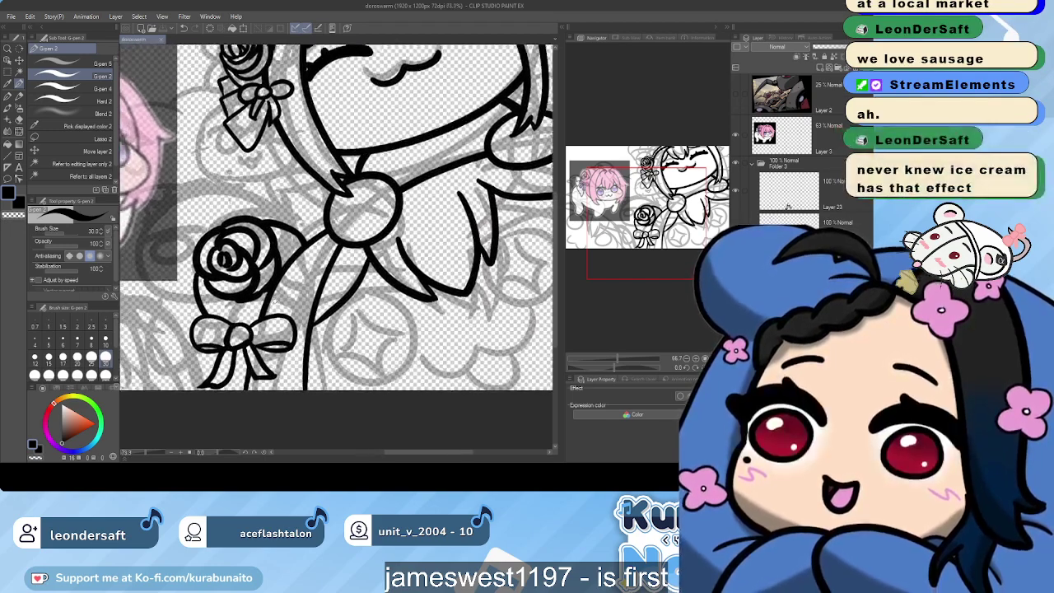
scroll(428, 276, "down", 2)
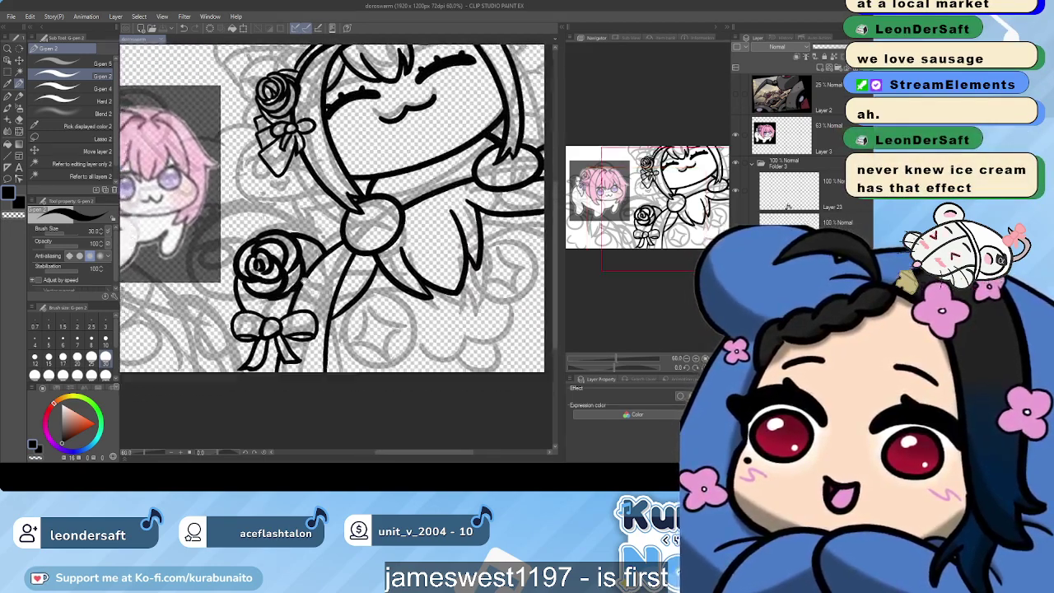
scroll(296, 230, "down", 1)
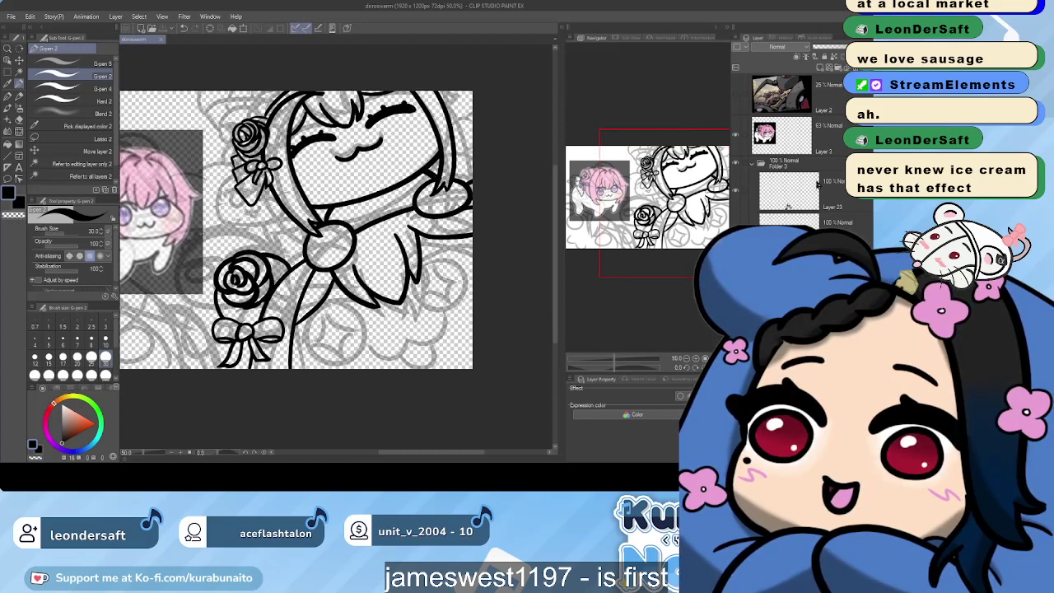
left_click(818, 184)
left_click(821, 71)
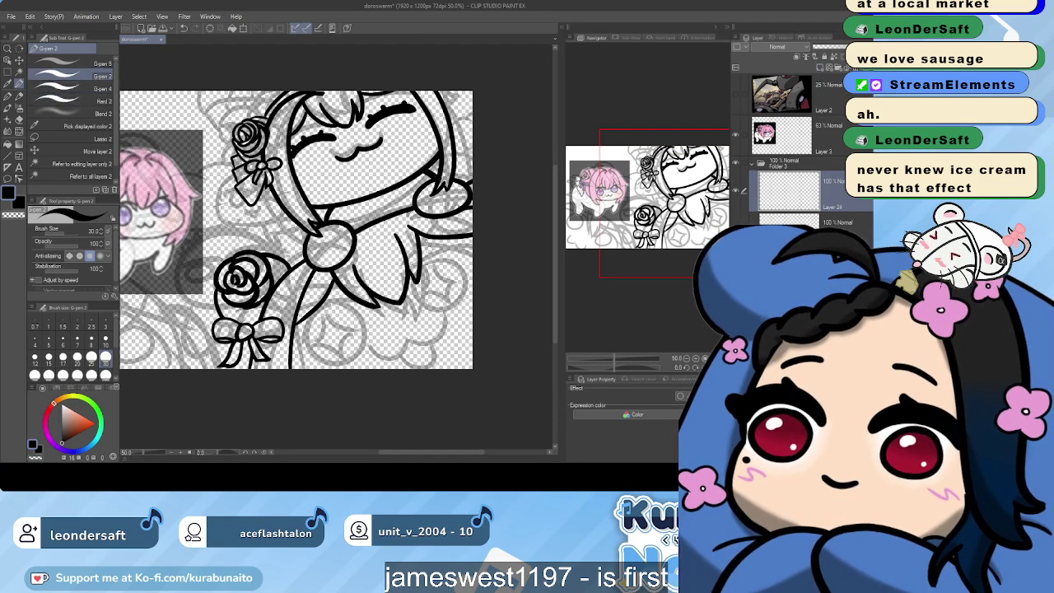
Ink a thick black diagonal band across the right arm's sleeve on Layer 24 with G-pen 2 at size 30
left_click_drag(406, 261, 457, 223)
key("ctrl+z")
left_click_drag(408, 260, 449, 222)
key("ctrl+z")
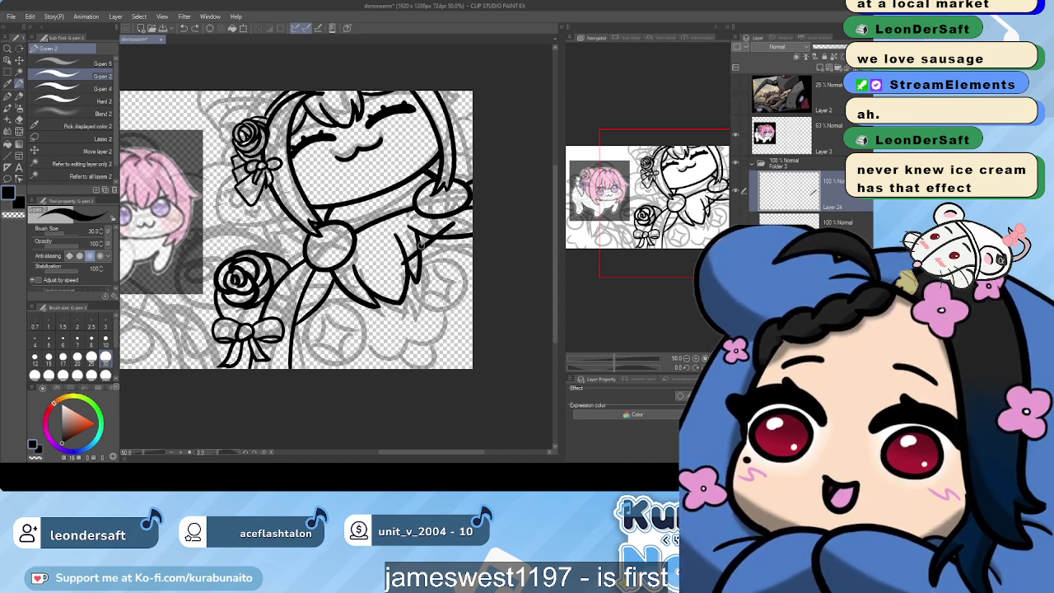
left_click_drag(402, 264, 443, 219)
key("ctrl+z")
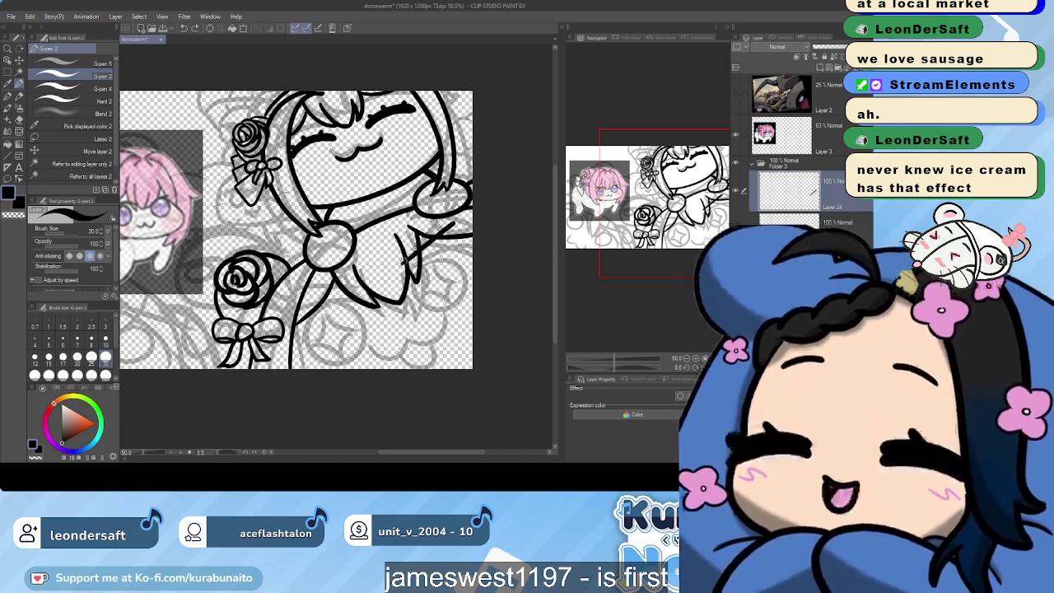
left_click_drag(400, 263, 446, 222)
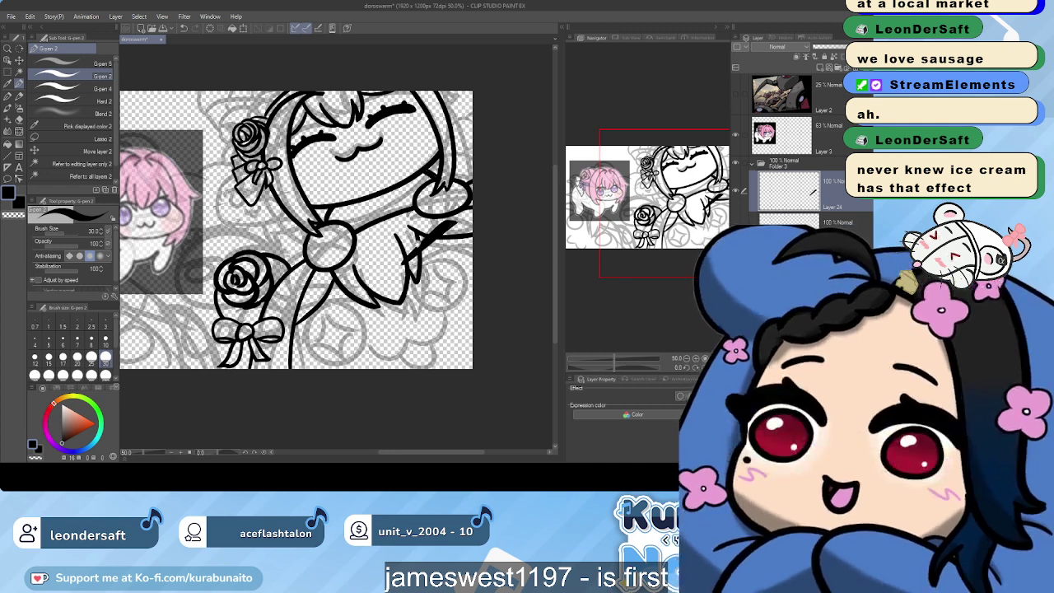
mouse_move(142, 286)
left_mouse_down()
mouse_move(342, 283)
mouse_move(331, 292)
mouse_move(355, 318)
mouse_move(321, 301)
left_mouse_up()
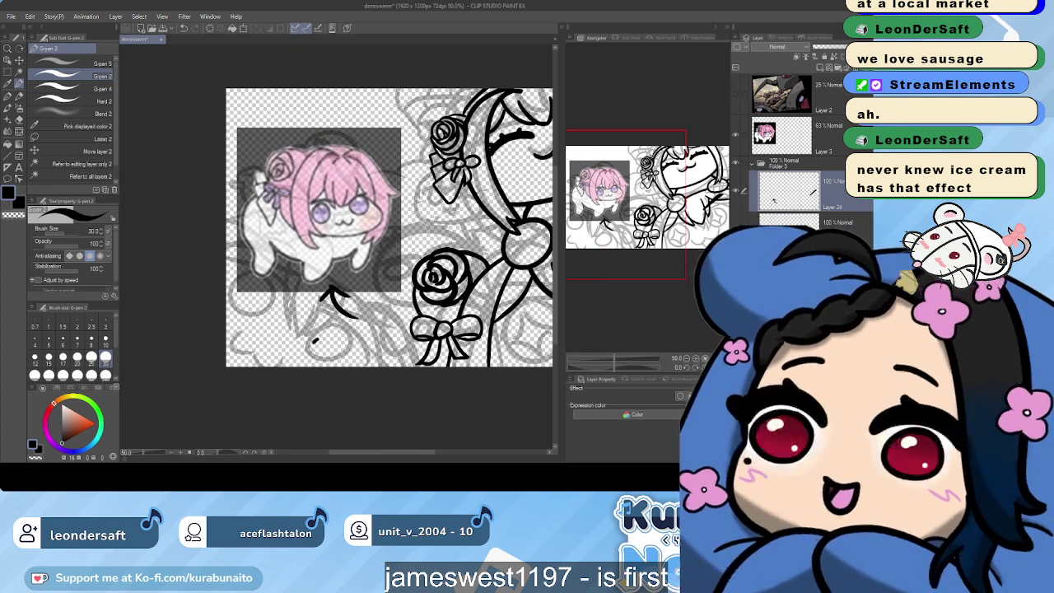
mouse_move(314, 339)
left_mouse_down()
mouse_move(328, 351)
mouse_move(369, 333)
left_mouse_up()
key("ctrl+z")
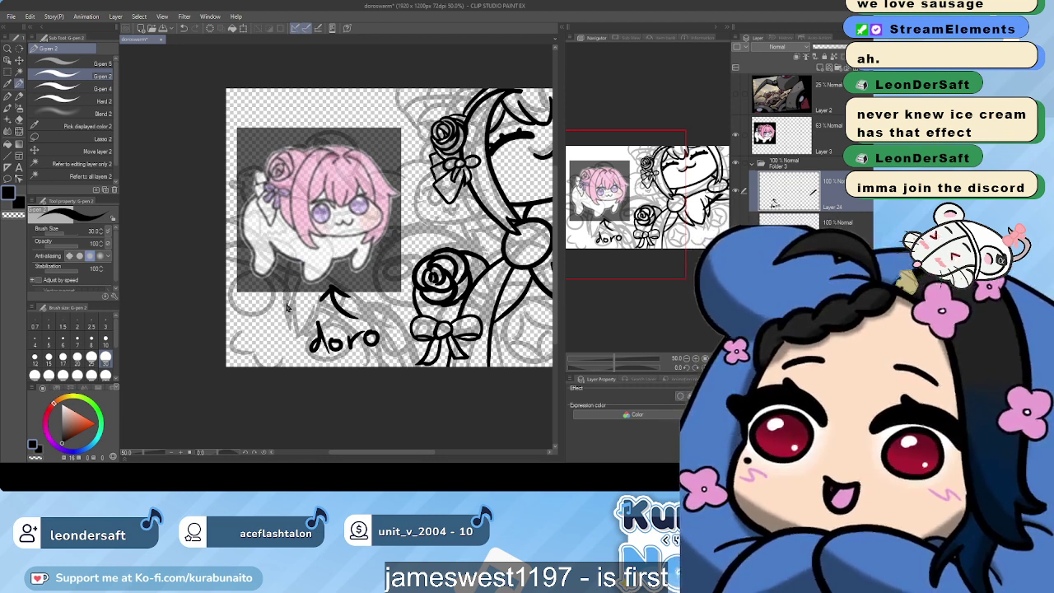
key("ctrl+z")
key("ctrl+z")
key("ctrl+z")
key("ctrl+z")
key("ctrl+z")
key("ctrl+z")
left_click_drag(380, 247, 268, 190)
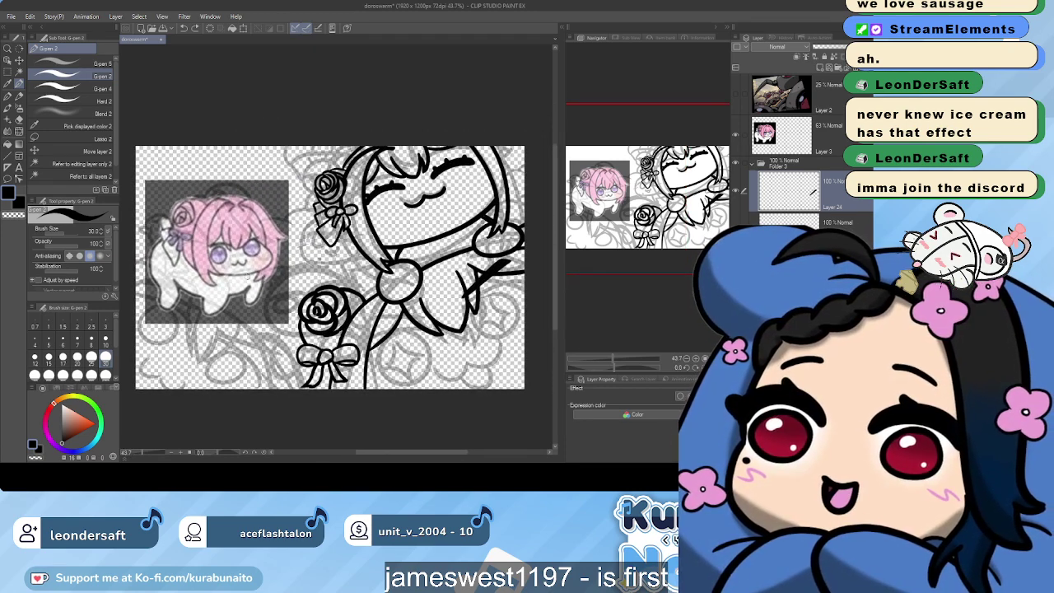
mouse_move(233, 319)
left_mouse_down()
mouse_move(230, 352)
mouse_move(222, 330)
mouse_move(249, 329)
left_mouse_up()
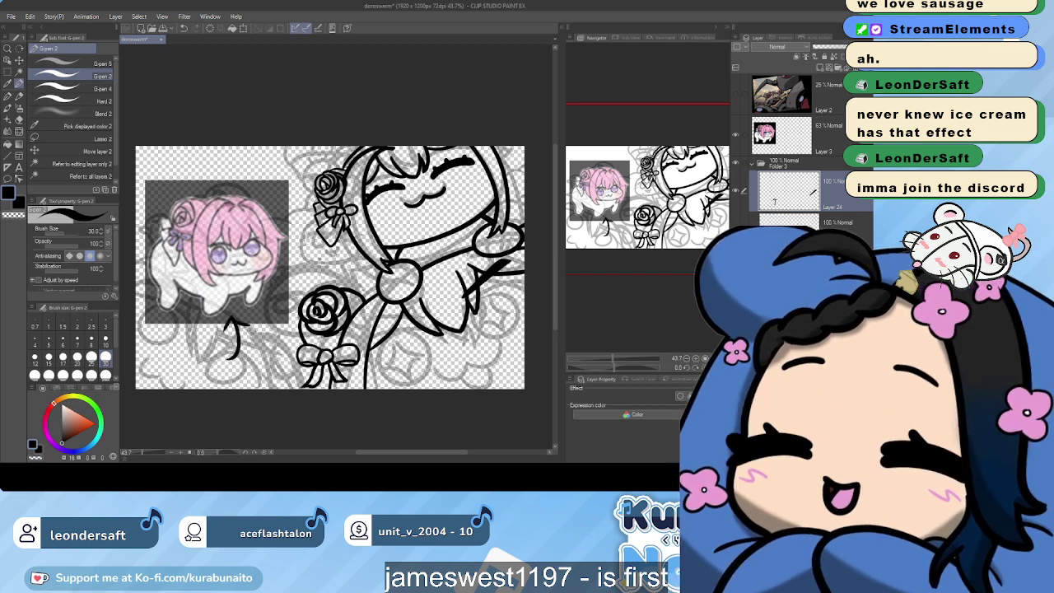
key("ctrl+z")
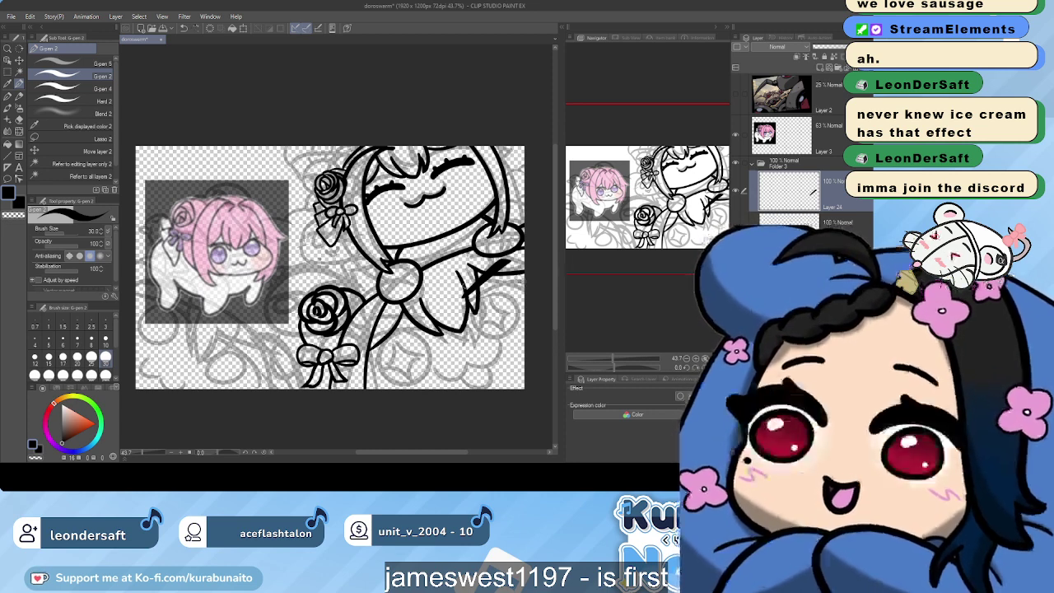
Try to outline a narrow band below the collar's round knot with two roughly parallel G-pen 2 strokes on Layer 24
left_click_drag(460, 288, 442, 261)
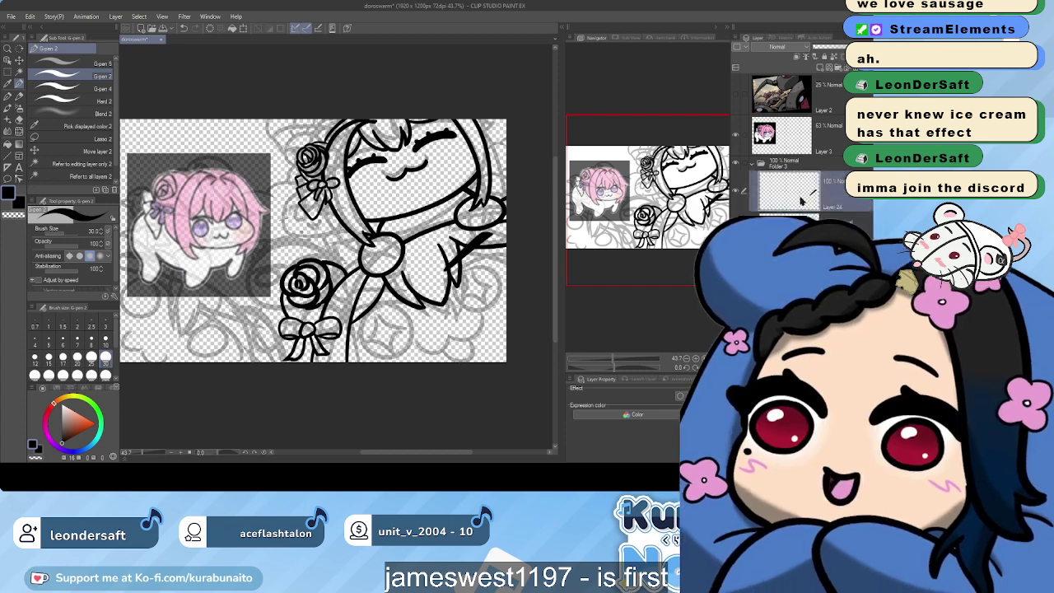
scroll(378, 257, "up", 2)
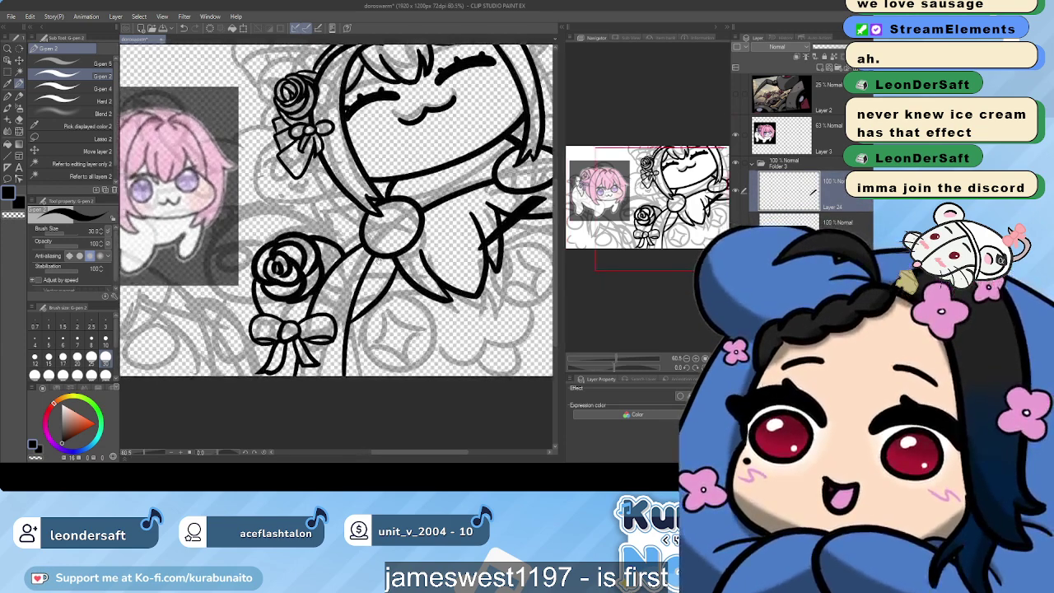
left_click_drag(353, 268, 430, 271)
key("ctrl+z")
left_click_drag(347, 263, 422, 279)
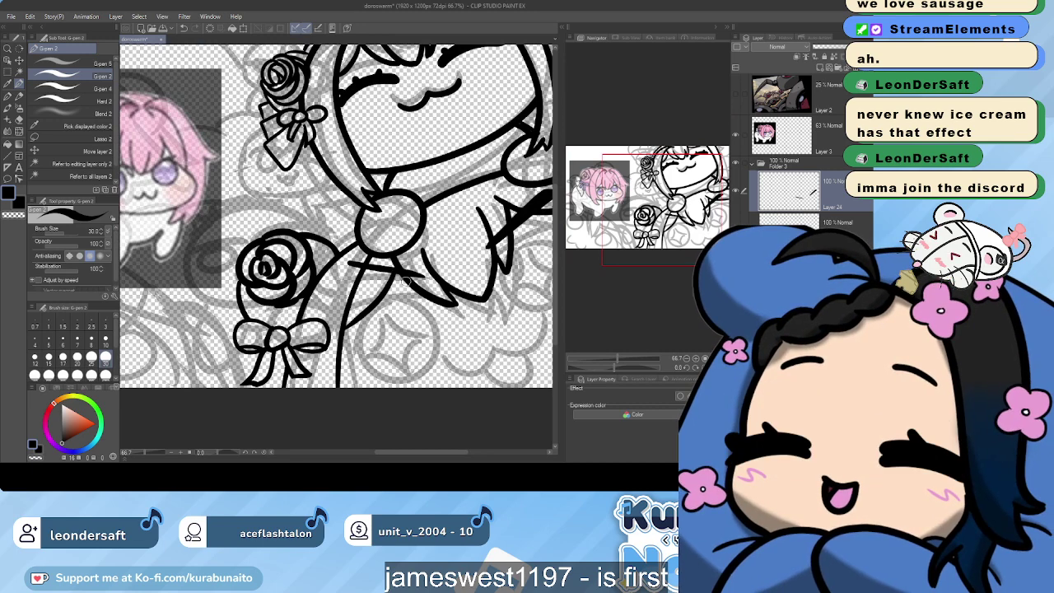
left_click_drag(348, 277, 418, 282)
scroll(461, 354, "down", 3)
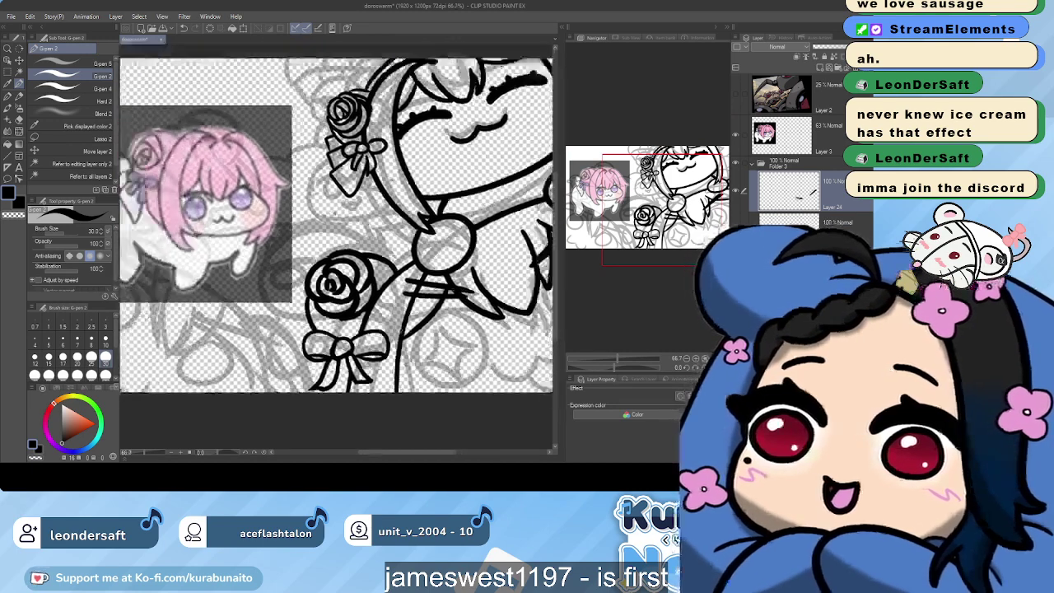
Hide Folder 3, Folder 2 and the Layer 3 reference picture to examine the rough sketch alone, and show them again
left_click(752, 164)
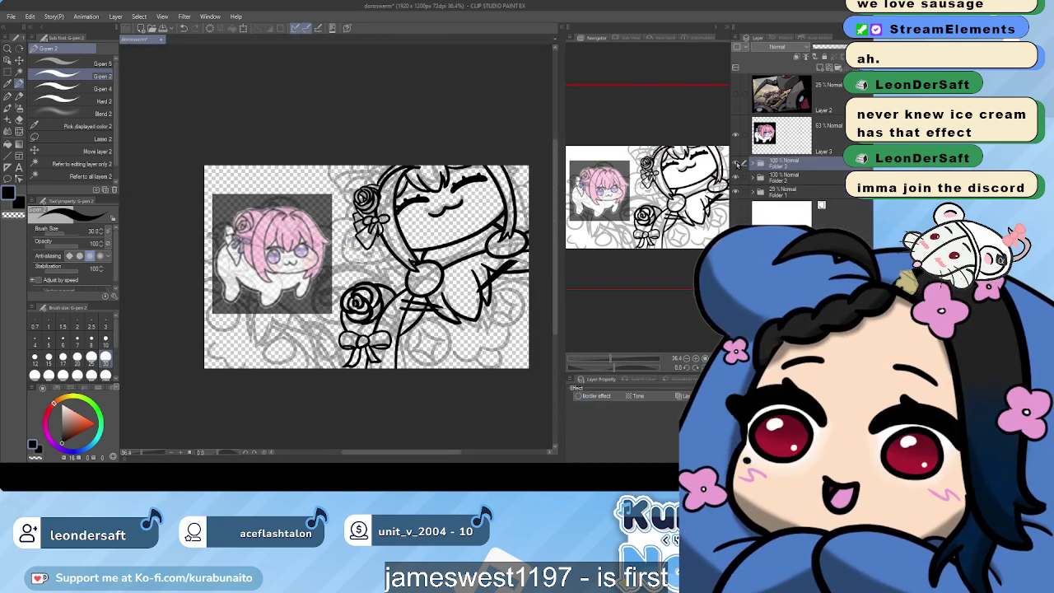
left_click(737, 177)
left_click(736, 137)
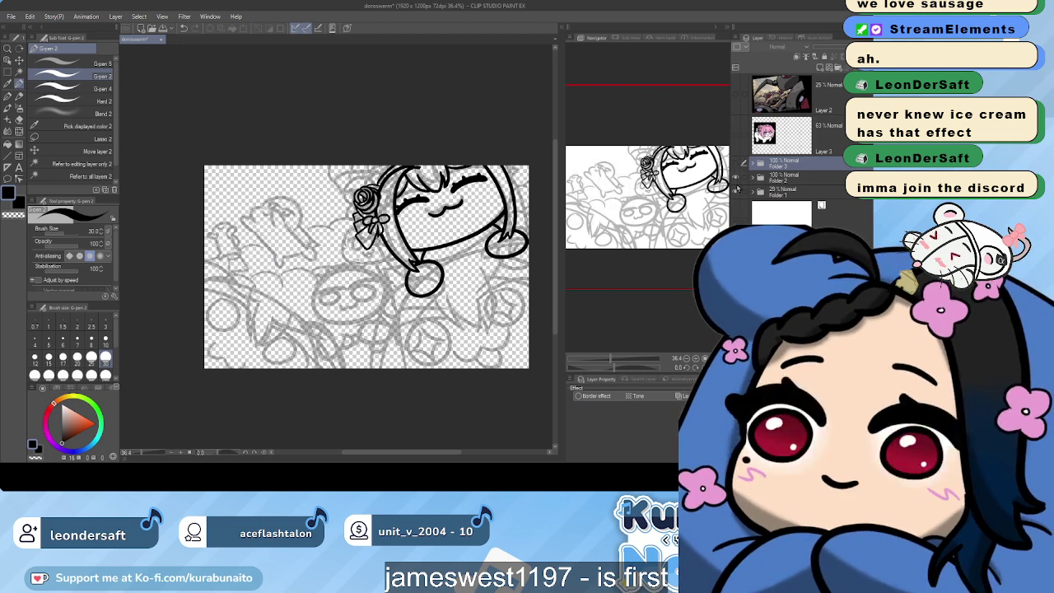
left_click(737, 178)
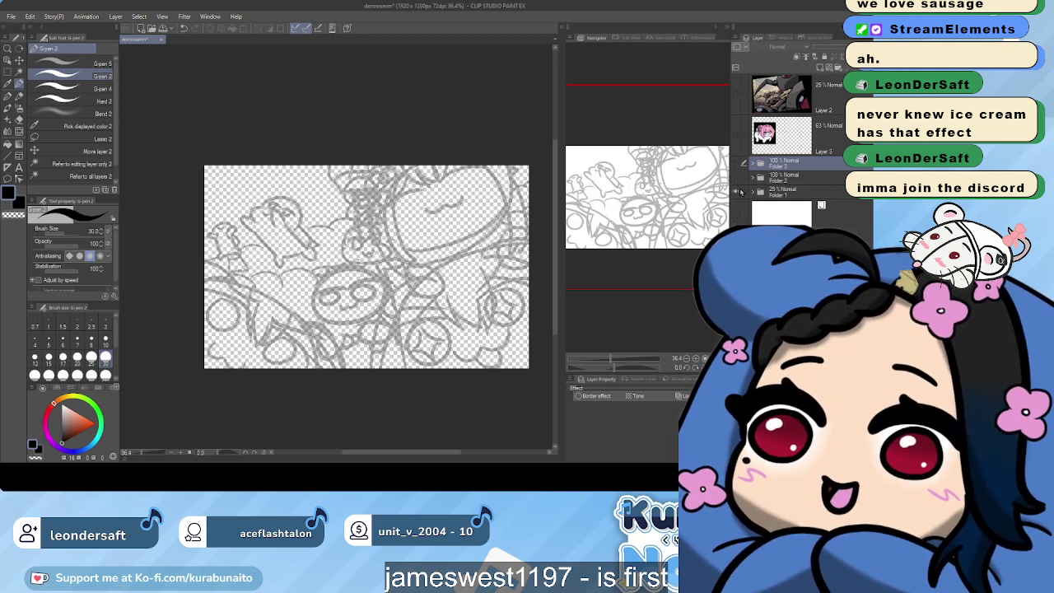
left_click(736, 177)
left_click(737, 163)
left_click(737, 135)
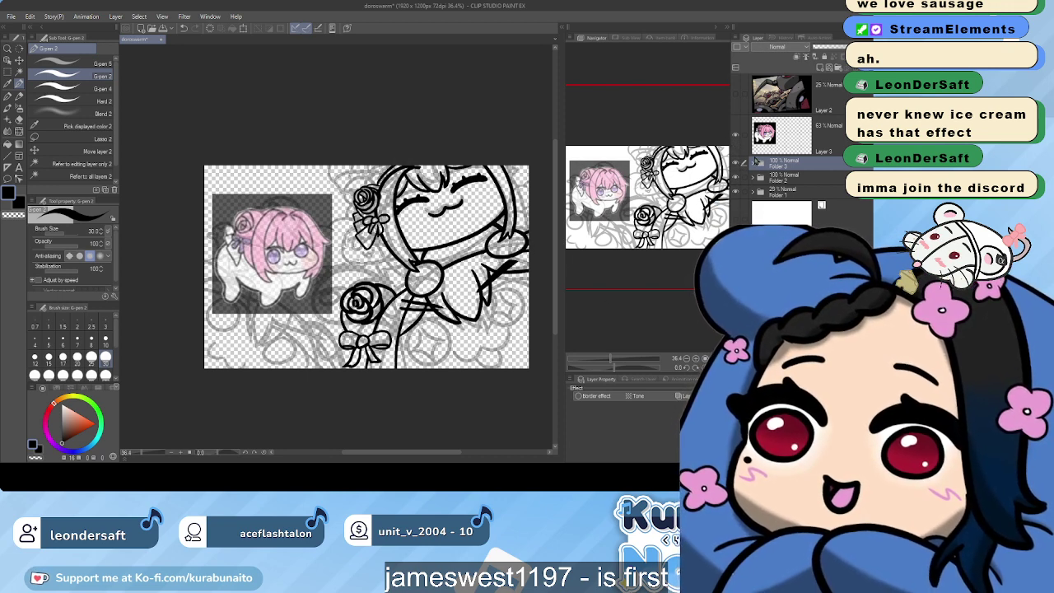
Replace the thin strokes below the collar's round knot with a thick solid black horizontal band on Layer 24
left_click(771, 153)
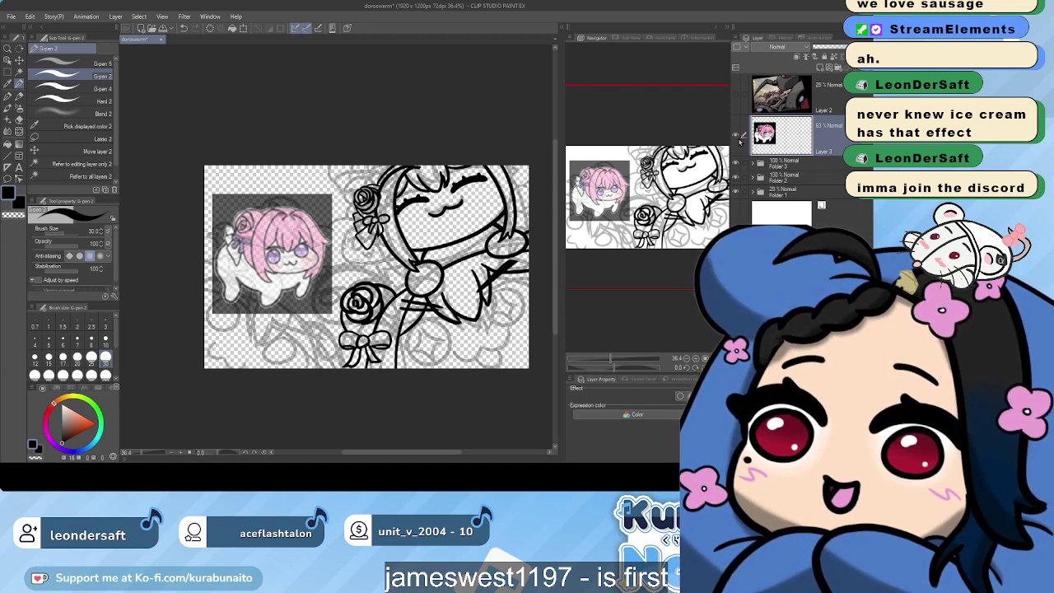
left_click(778, 163)
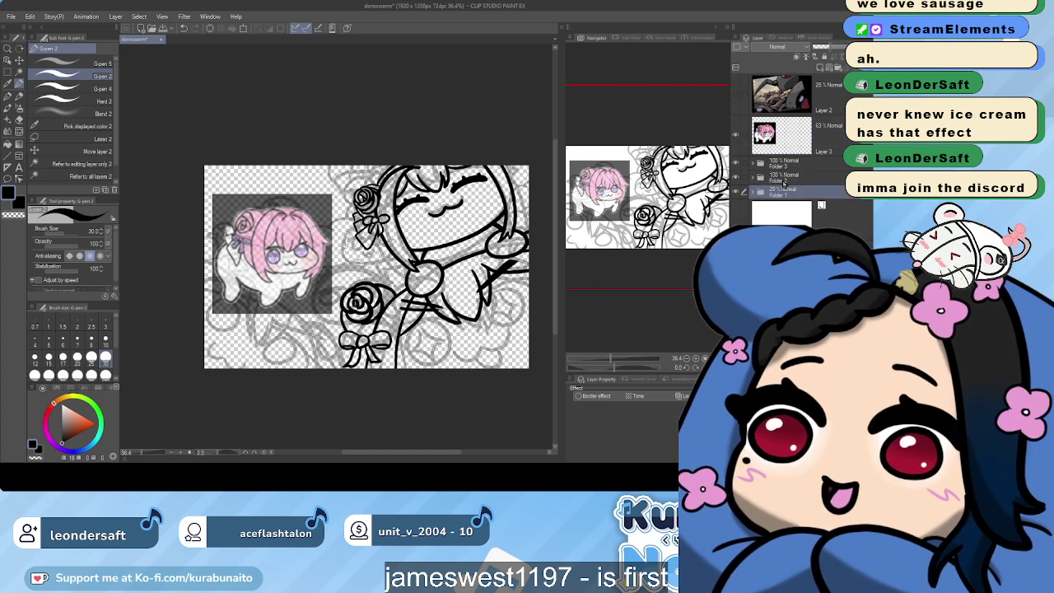
left_click(754, 194)
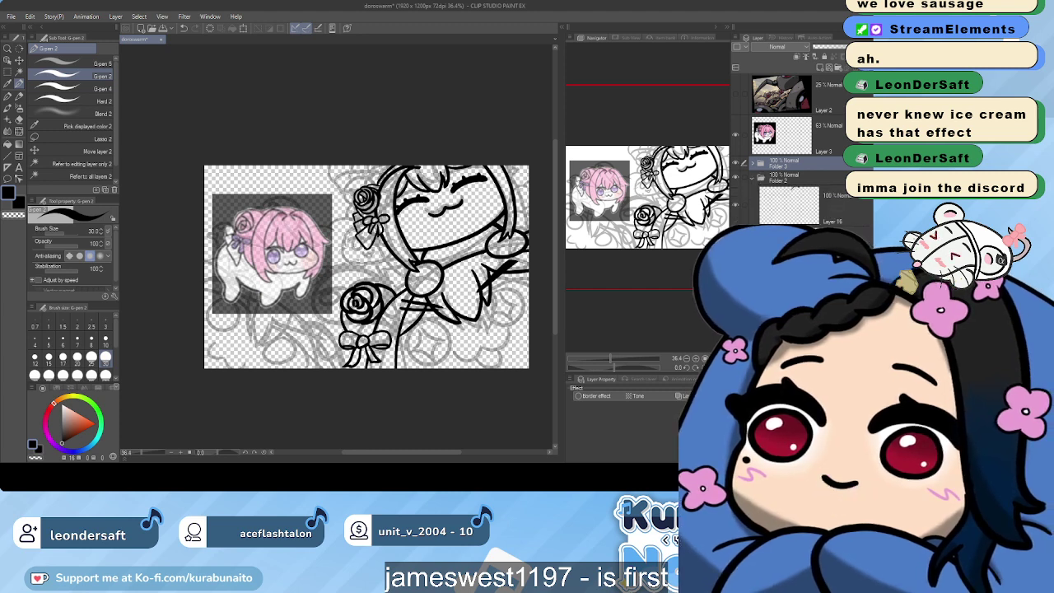
left_click(753, 163)
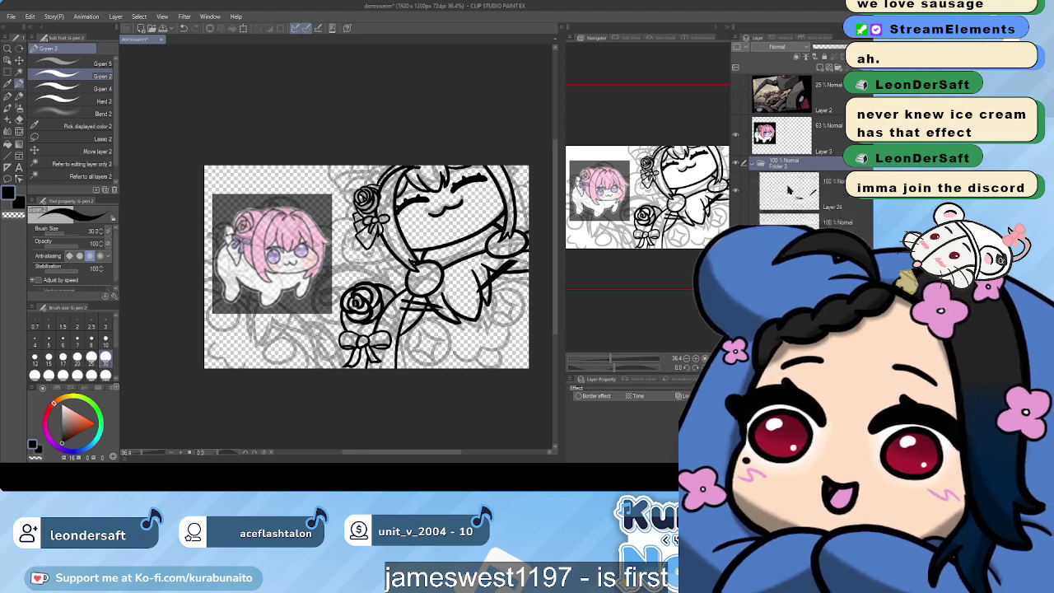
left_click(863, 203)
left_click_drag(445, 220, 458, 150)
scroll(453, 232, "up", 3)
key("ctrl+plus")
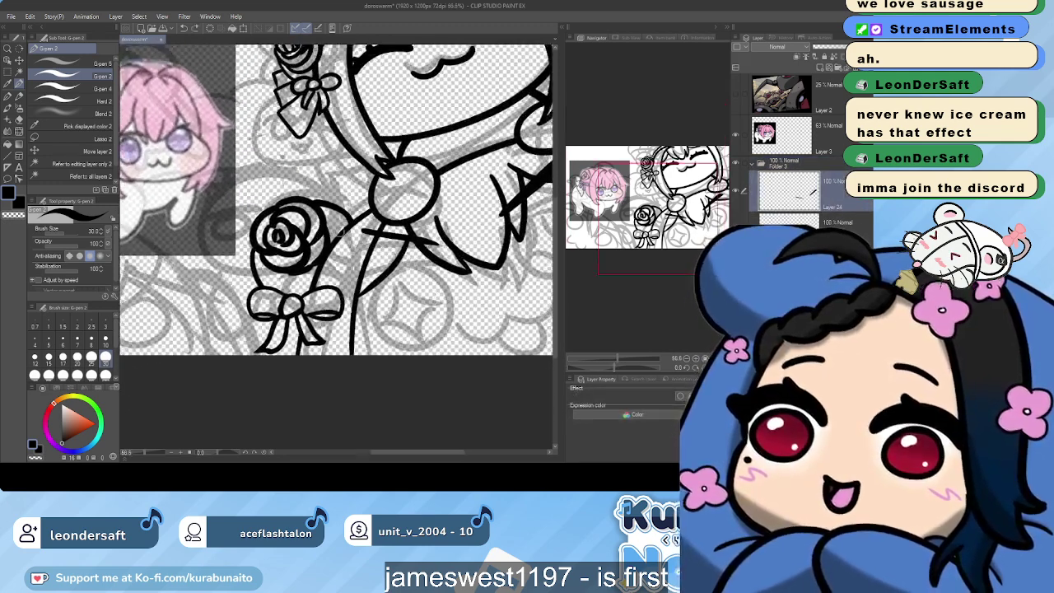
key("ctrl+z")
mouse_move(363, 241)
left_mouse_down()
mouse_move(438, 245)
mouse_move(378, 251)
mouse_move(394, 249)
mouse_move(365, 247)
mouse_move(407, 248)
mouse_move(339, 228)
left_mouse_up()
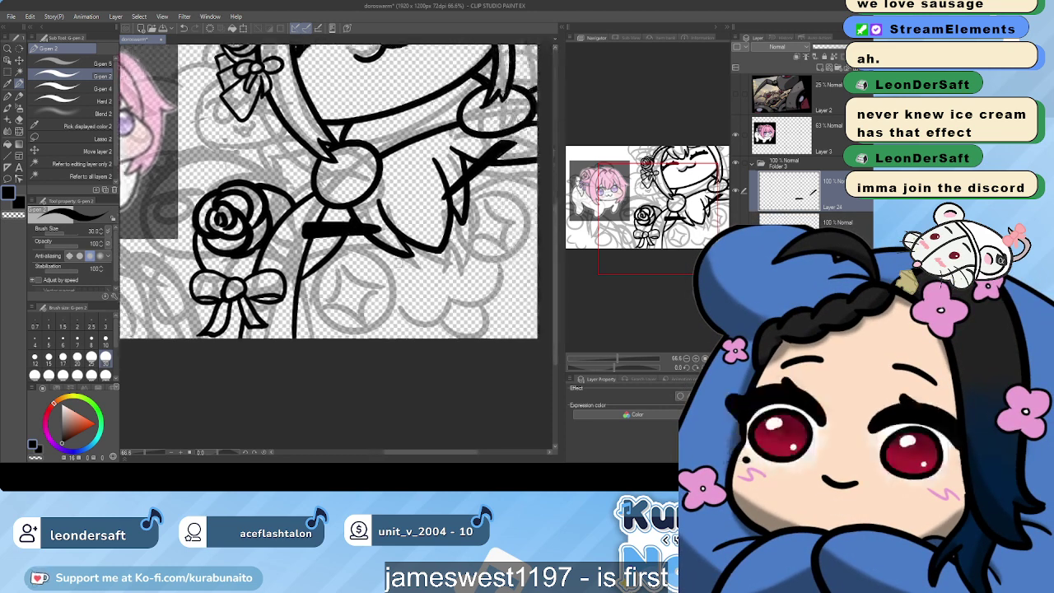
Add a new layer and try several G-pen 2 arcs and a circle over the sketched ornament beside the right sleeve
left_click(820, 67)
mouse_move(463, 205)
left_mouse_down()
mouse_move(428, 207)
mouse_move(516, 220)
left_mouse_up()
key("ctrl+z")
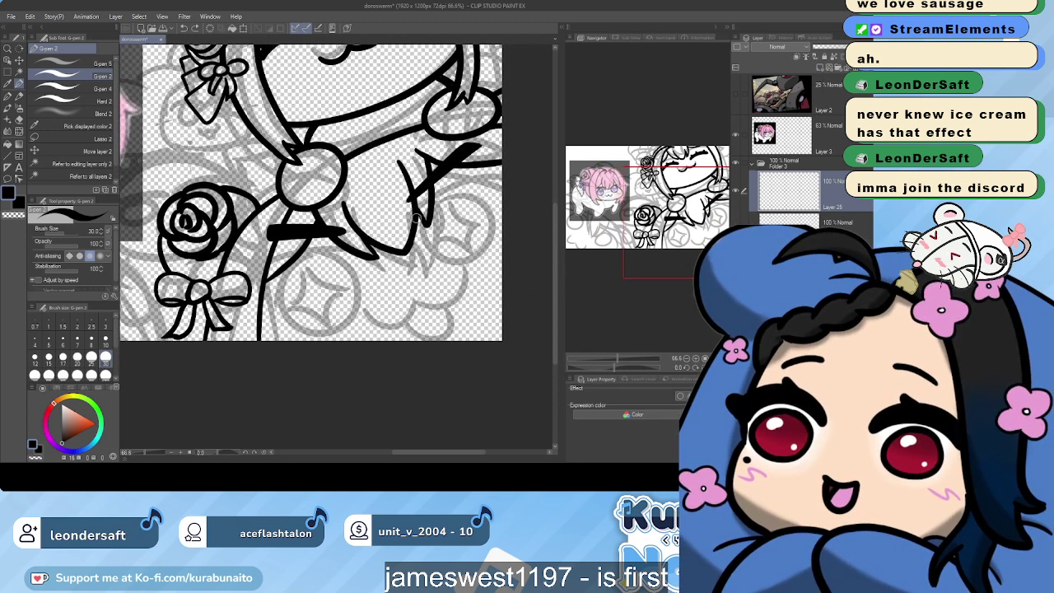
mouse_move(422, 222)
left_mouse_down()
mouse_move(450, 191)
mouse_move(492, 208)
left_mouse_up()
key("ctrl+z")
mouse_move(423, 232)
left_mouse_down()
mouse_move(464, 195)
mouse_move(501, 214)
left_mouse_up()
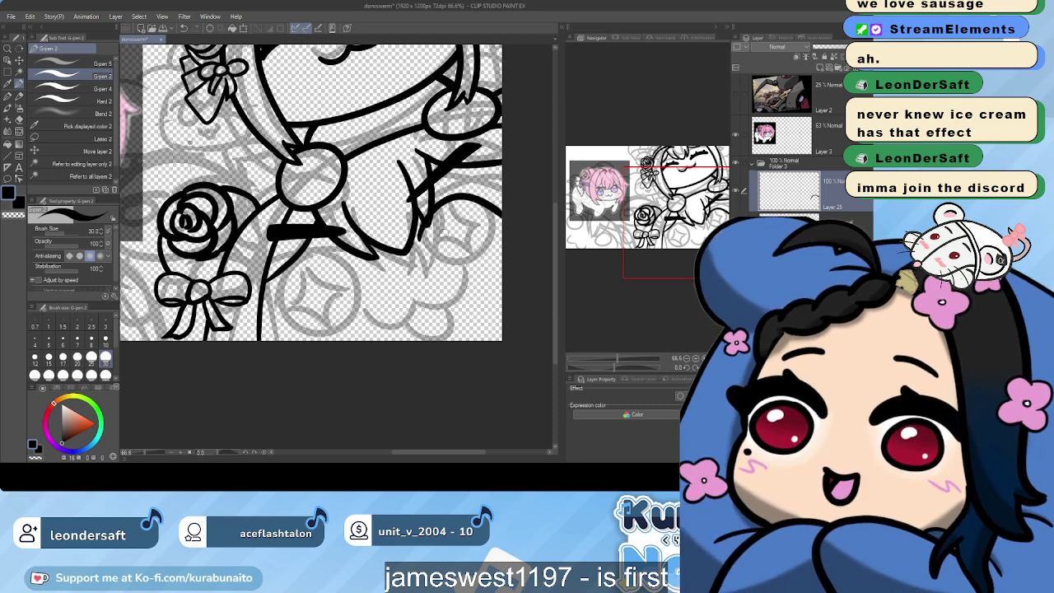
key("ctrl+z")
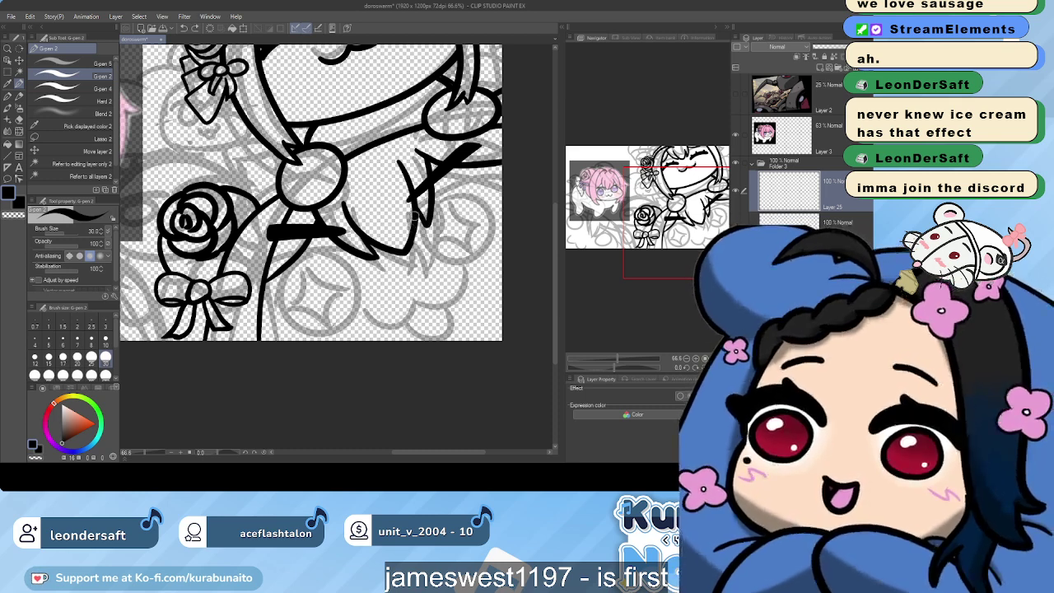
mouse_move(423, 222)
left_mouse_down()
mouse_move(491, 185)
mouse_move(507, 191)
mouse_move(420, 227)
mouse_move(449, 269)
mouse_move(483, 212)
mouse_move(458, 195)
left_mouse_up()
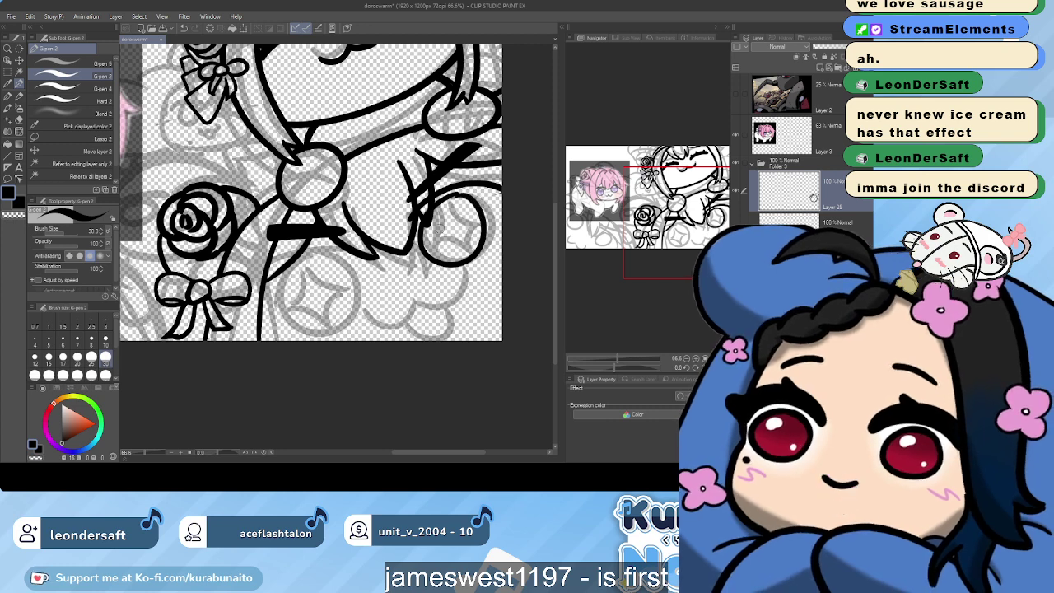
key("ctrl+z")
key("ctrl+z")
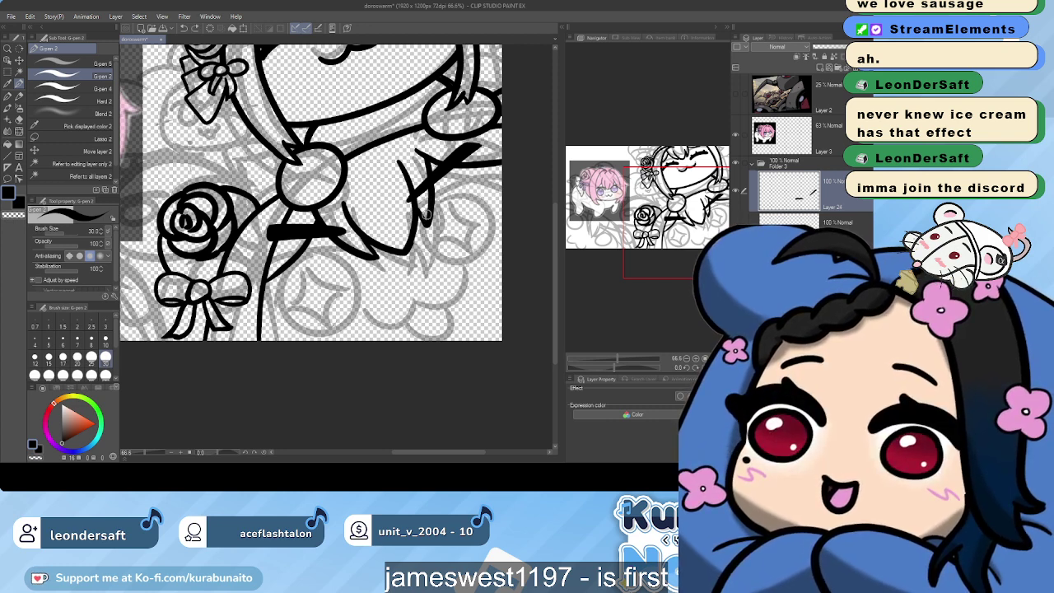
Try to ink a single curved line sweeping outward from the right sleeve's cuff on Layer 25 at brush size 30
left_click_drag(418, 211, 501, 183)
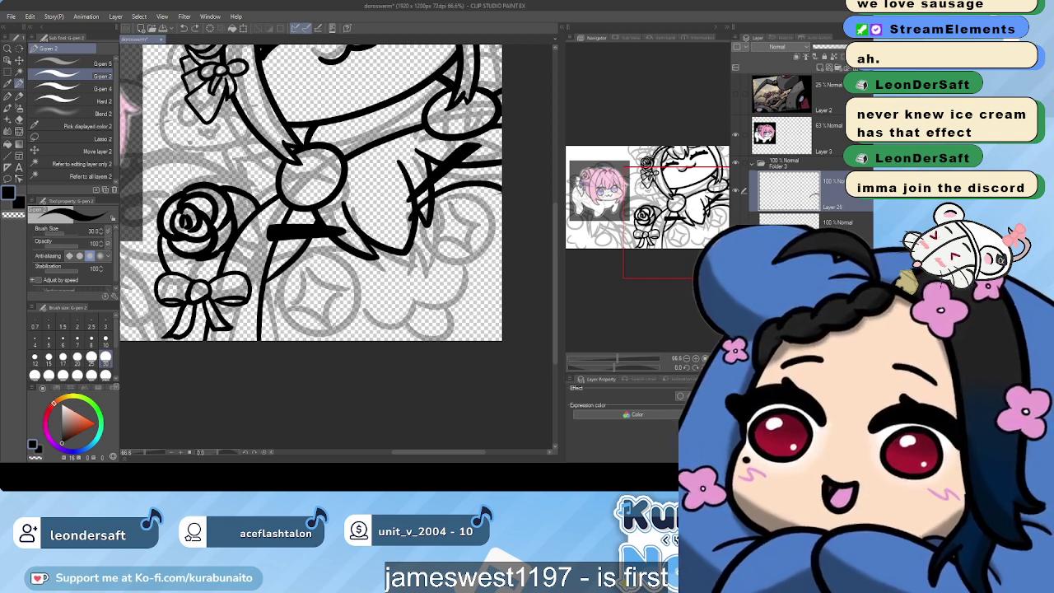
key("ctrl+z")
mouse_move(422, 216)
left_mouse_down()
mouse_move(428, 198)
mouse_move(496, 186)
left_mouse_up()
key("ctrl+z")
mouse_move(417, 238)
left_mouse_down()
mouse_move(484, 188)
mouse_move(500, 194)
left_mouse_up()
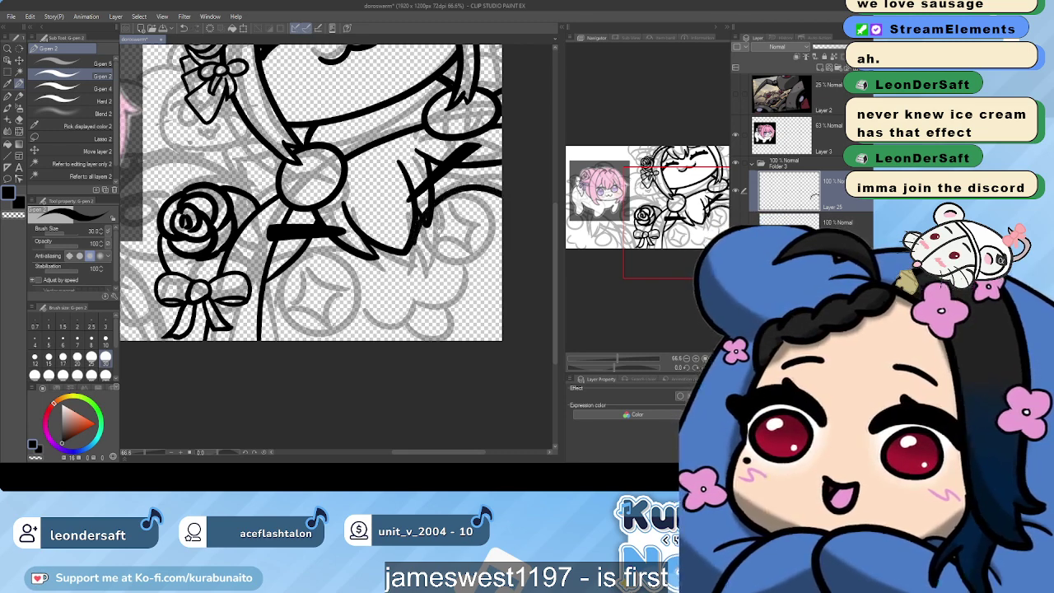
left_click_drag(436, 266, 457, 308)
scroll(457, 308, "down", 1)
key("ctrl+z")
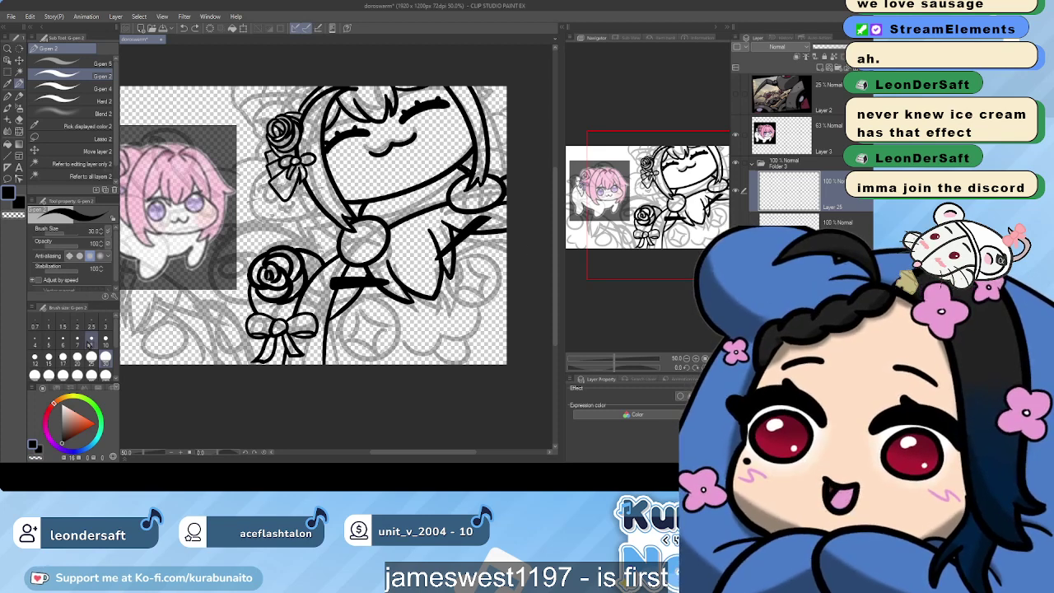
Try a heavier arc and circle beside the right sleeve on Layer 25 with the brush size at 50
left_click(49, 375)
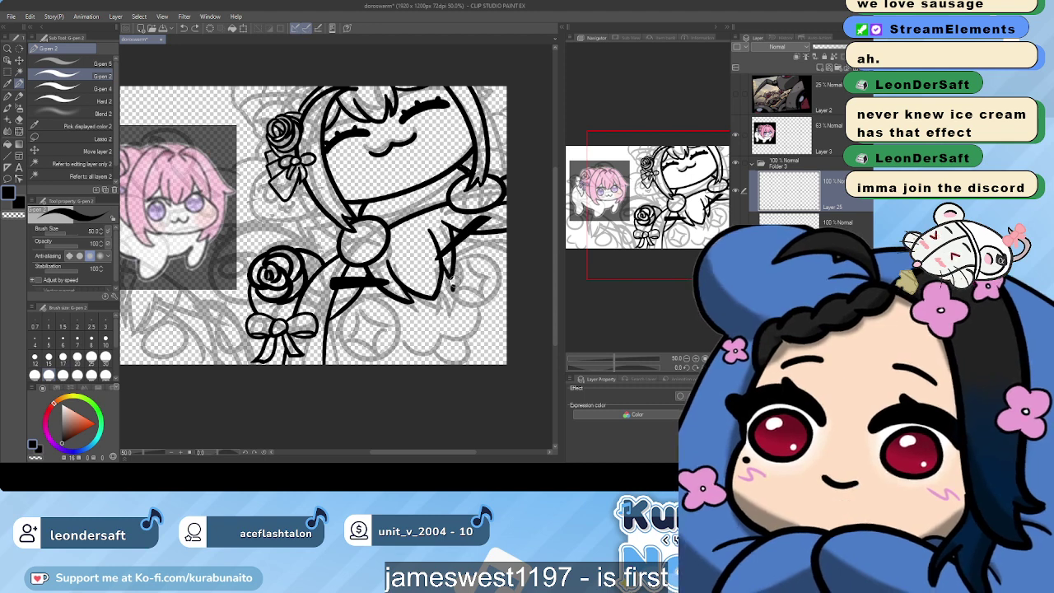
left_click_drag(438, 271, 510, 252)
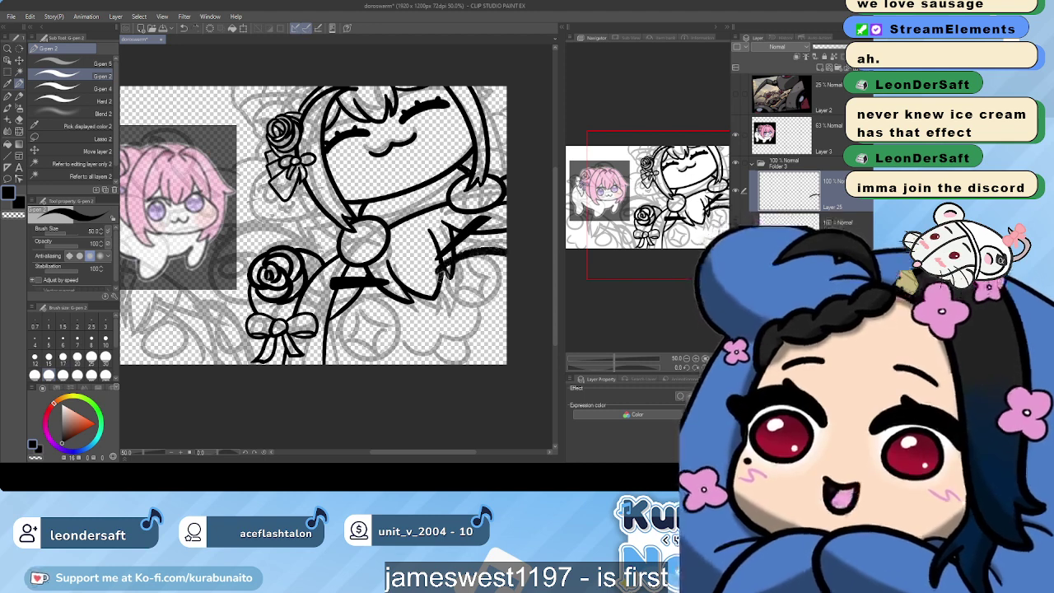
key("ctrl+z")
mouse_move(437, 275)
left_mouse_down()
mouse_move(519, 249)
mouse_move(449, 305)
mouse_move(506, 284)
mouse_move(476, 255)
left_mouse_up()
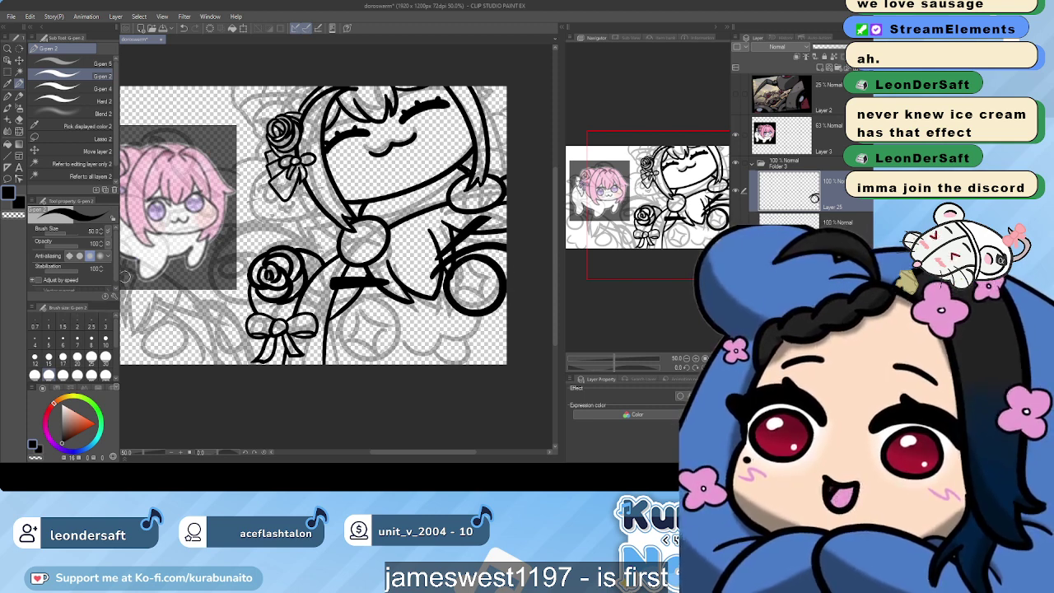
Set the brush size to 30 and ink the arc and the circle around the sketched star ornament beside the right sleeve
left_click(105, 356)
key("ctrl+z")
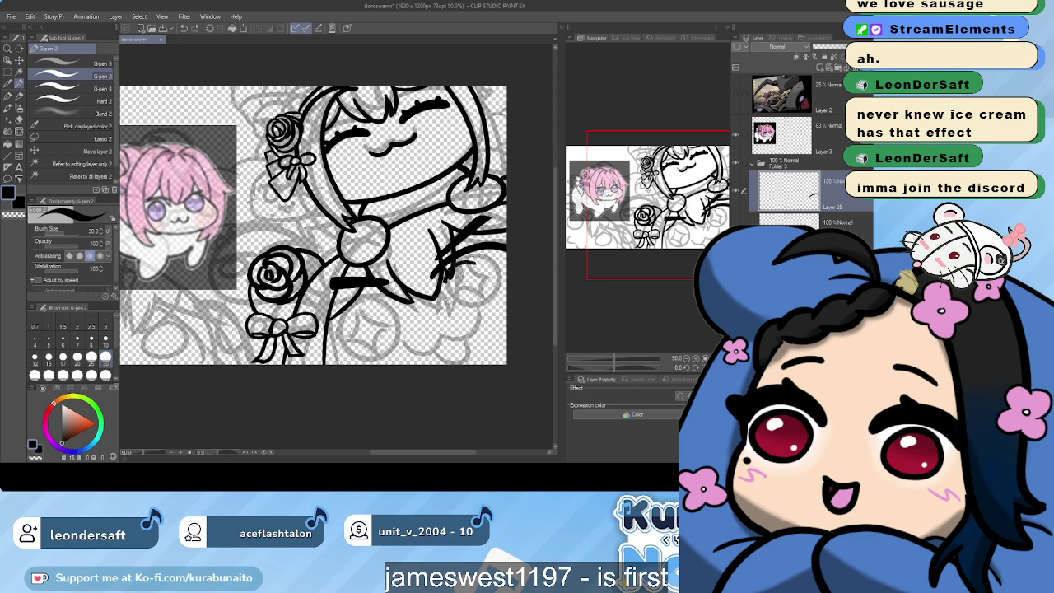
mouse_move(447, 274)
left_mouse_down()
mouse_move(451, 305)
mouse_move(491, 303)
mouse_move(477, 260)
mouse_move(486, 252)
mouse_move(468, 321)
mouse_move(494, 255)
mouse_move(447, 284)
mouse_move(466, 312)
mouse_move(496, 290)
mouse_move(478, 256)
mouse_move(445, 284)
mouse_move(479, 313)
mouse_move(500, 273)
mouse_move(450, 269)
left_mouse_up()
key("ctrl+z")
key("ctrl+z")
key("ctrl+z")
scroll(451, 267, "up", 5)
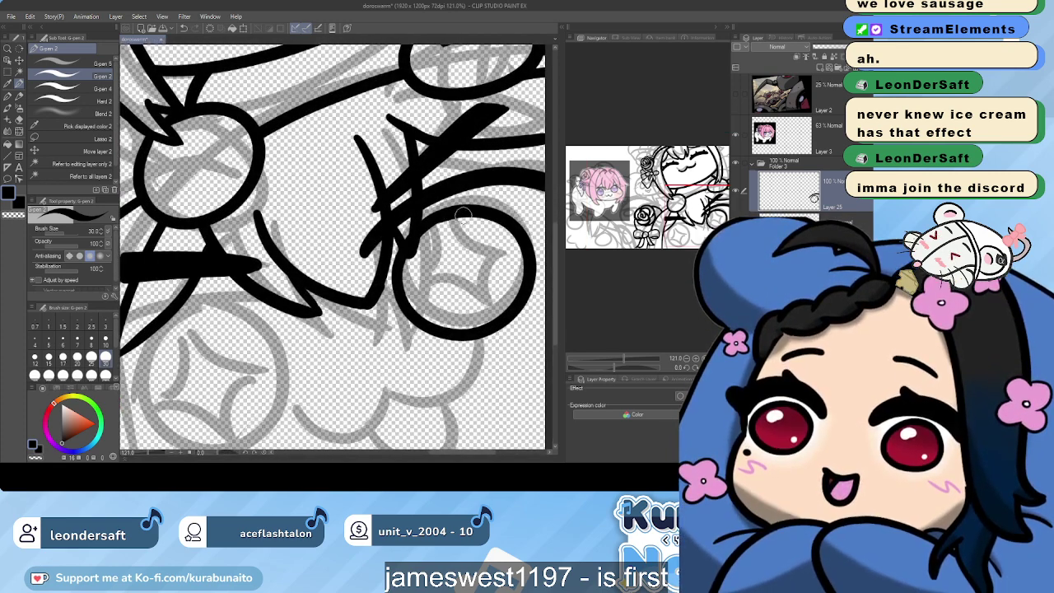
Try two small circles over the lower sketch shapes, switching from G-pen 2 to G-pen 4 at size 30
left_click_drag(428, 227, 499, 157)
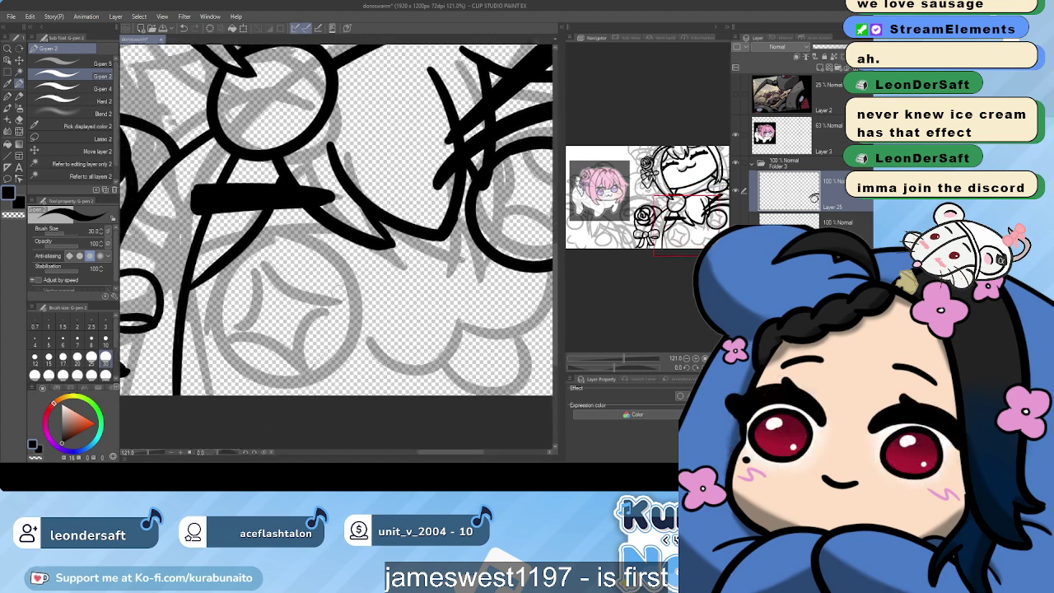
mouse_move(313, 281)
left_mouse_down()
mouse_move(267, 312)
mouse_move(294, 350)
mouse_move(351, 324)
mouse_move(311, 278)
left_mouse_up()
key("ctrl+z")
mouse_move(380, 287)
left_mouse_down()
mouse_move(377, 367)
mouse_move(432, 309)
mouse_move(362, 296)
left_mouse_up()
key("ctrl+z")
mouse_move(288, 285)
left_mouse_down()
mouse_move(265, 371)
mouse_move(333, 292)
mouse_move(262, 300)
left_mouse_up()
left_click(94, 88)
mouse_move(499, 314)
left_mouse_down()
mouse_move(255, 271)
mouse_move(379, 265)
mouse_move(383, 284)
mouse_move(326, 262)
mouse_move(378, 284)
mouse_move(317, 319)
left_mouse_up()
left_click(106, 356)
key("ctrl+z")
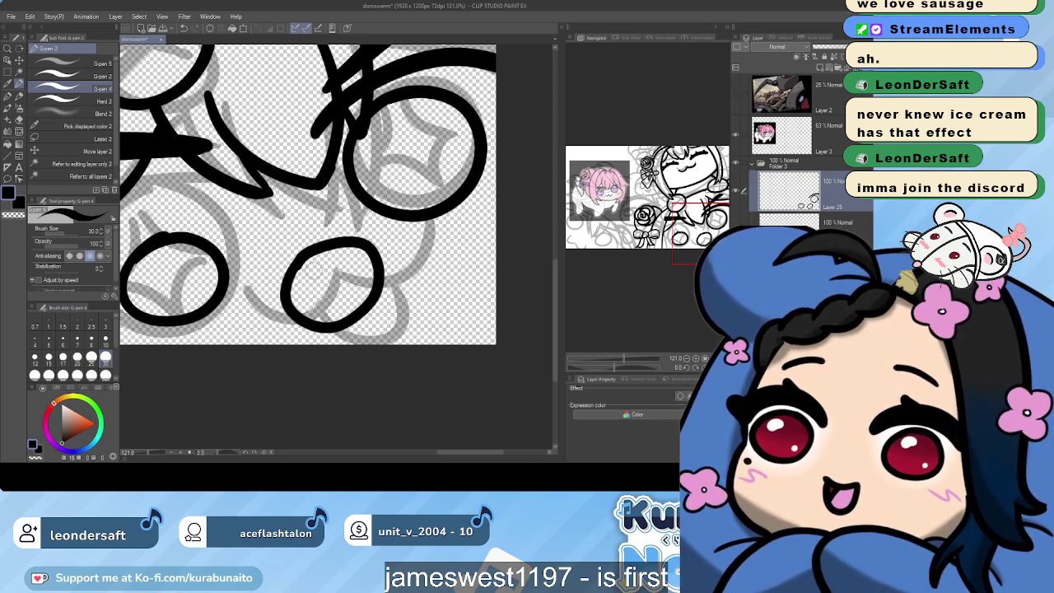
key("ctrl+z")
Redraw the small circle over the lower scalloped sketch shape several times with G-pen 4
mouse_move(325, 253)
left_mouse_down()
mouse_move(350, 329)
mouse_move(329, 247)
mouse_move(360, 295)
mouse_move(316, 235)
mouse_move(280, 296)
mouse_move(308, 234)
mouse_move(326, 249)
left_mouse_up()
key("ctrl+z")
key("ctrl+z")
key("ctrl+z")
key("ctrl+z")
key("ctrl+z")
left_click_drag(317, 319, 362, 272)
key("ctrl+z")
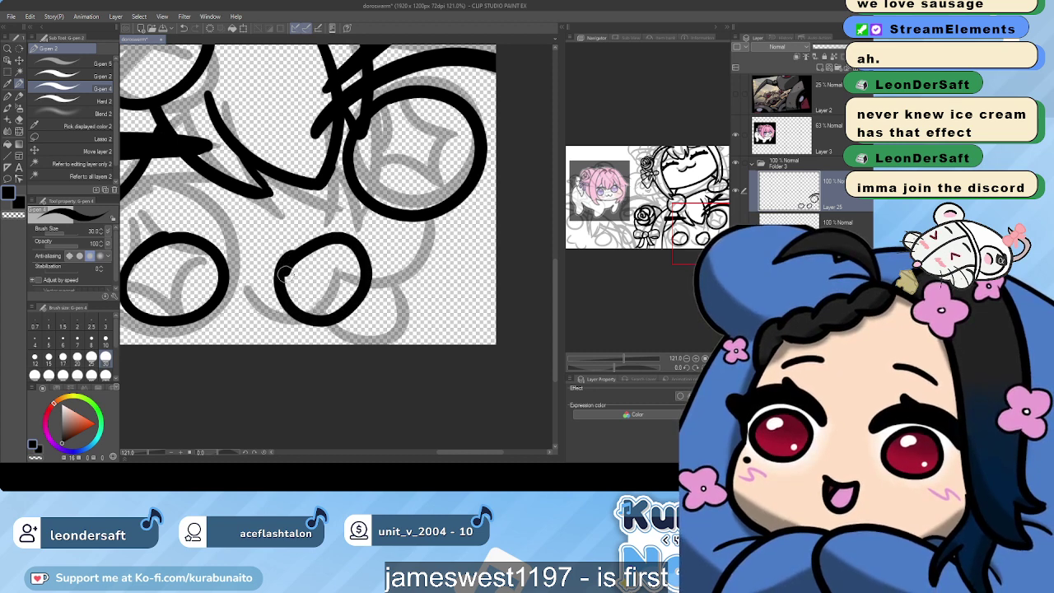
key("ctrl+z")
left_click_drag(284, 284, 345, 247)
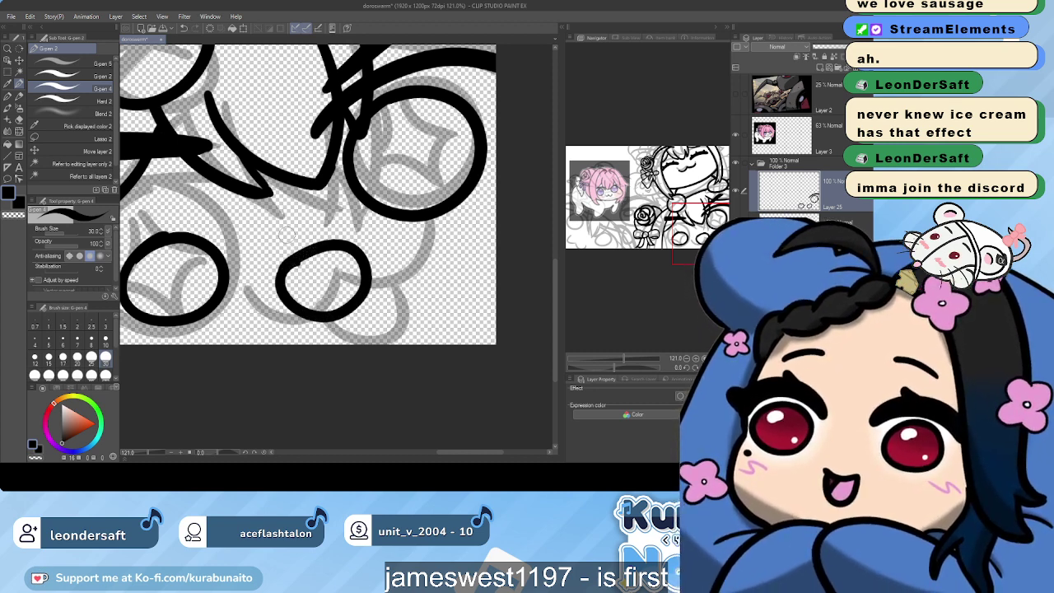
key("ctrl+z")
mouse_move(319, 257)
left_mouse_down()
mouse_move(275, 291)
mouse_move(284, 267)
mouse_move(306, 312)
mouse_move(306, 252)
mouse_move(305, 312)
mouse_move(289, 288)
mouse_move(349, 341)
mouse_move(313, 261)
mouse_move(348, 248)
mouse_move(288, 273)
left_mouse_up()
key("ctrl+z")
key("ctrl+z")
key("ctrl+z")
key("ctrl+z")
key("ctrl+z")
left_click_drag(359, 296, 448, 296)
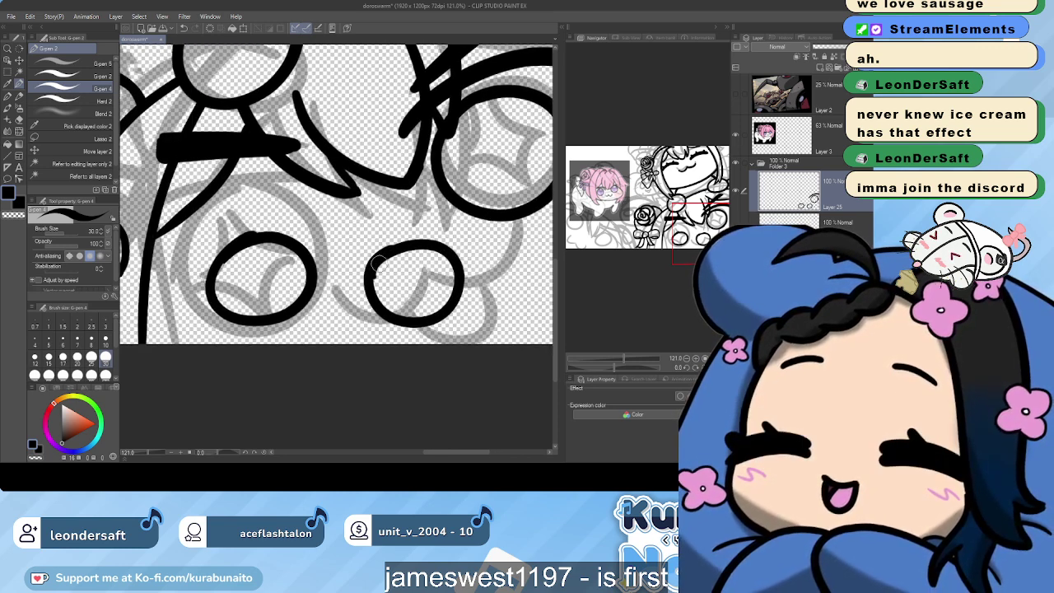
Draw small arrows above, between and beside the two lower circles with G-pen 4
left_click_drag(319, 240, 392, 242)
key("ctrl+z")
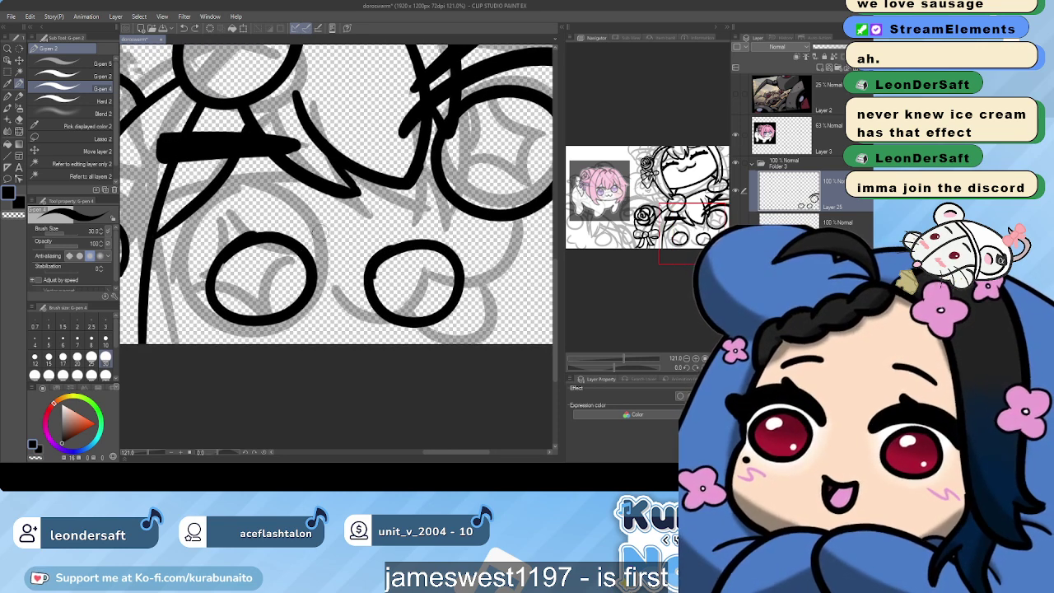
mouse_move(320, 230)
left_mouse_down()
mouse_move(379, 233)
mouse_move(353, 241)
left_mouse_up()
left_click_drag(307, 212, 326, 246)
key("ctrl+z")
key("ctrl+z")
key("ctrl+z")
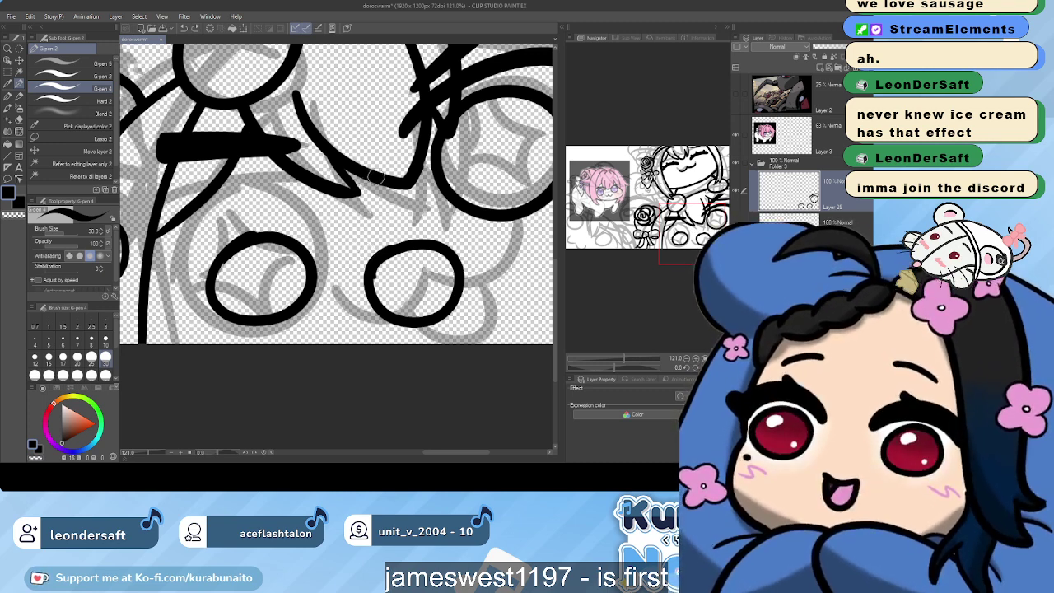
mouse_move(324, 230)
left_mouse_down()
mouse_move(384, 232)
mouse_move(337, 244)
left_mouse_up()
left_click_drag(390, 205, 393, 231)
mouse_move(266, 190)
left_mouse_down()
mouse_move(264, 208)
mouse_move(276, 199)
left_mouse_up()
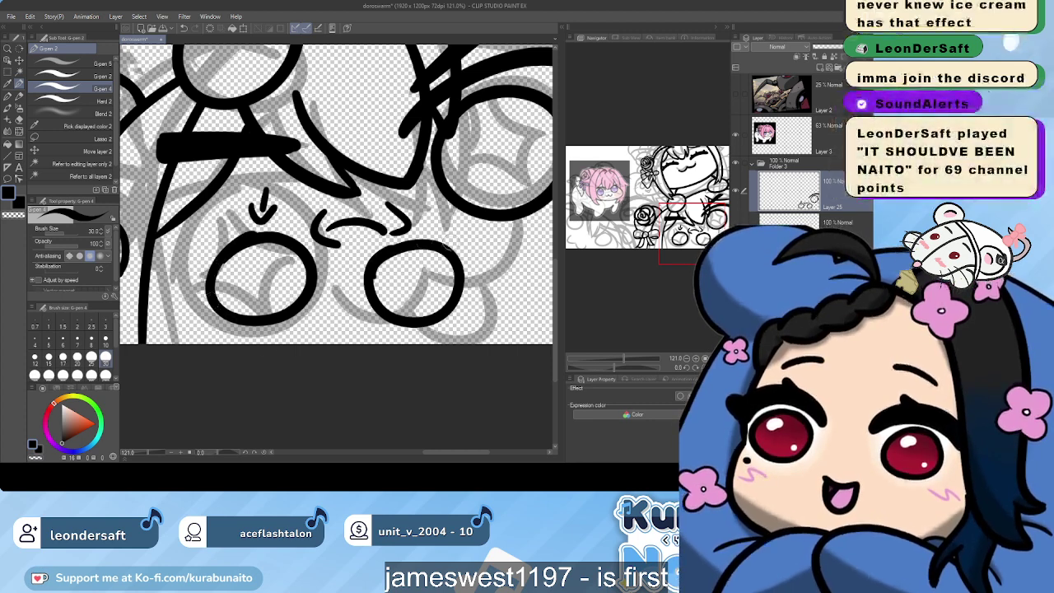
mouse_move(519, 241)
left_mouse_down()
mouse_move(470, 259)
mouse_move(490, 274)
left_mouse_up()
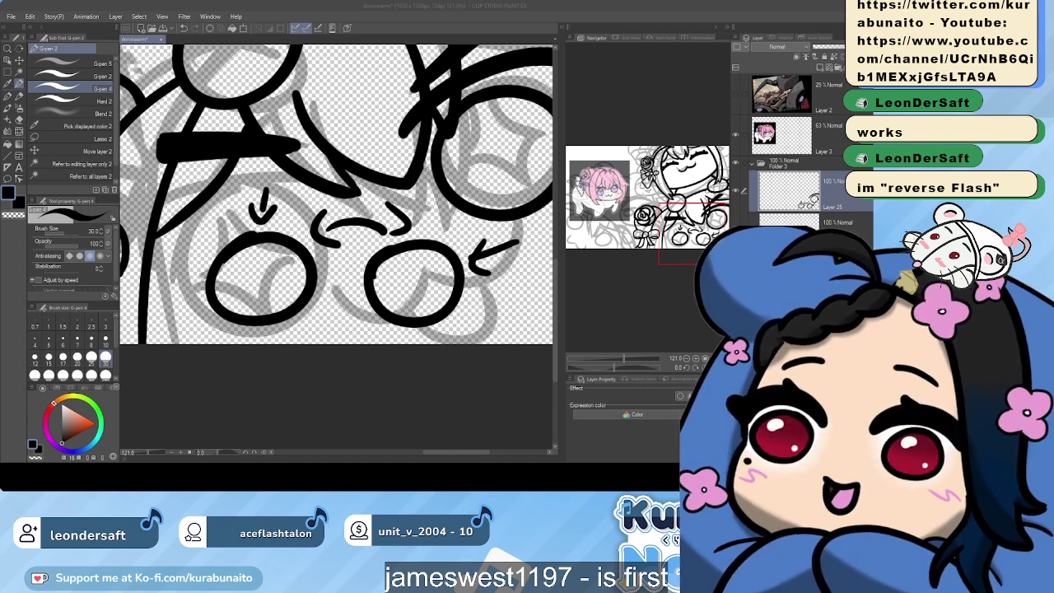
Undo the arrows and the two small circles over the lower sketch
left_click(345, 370)
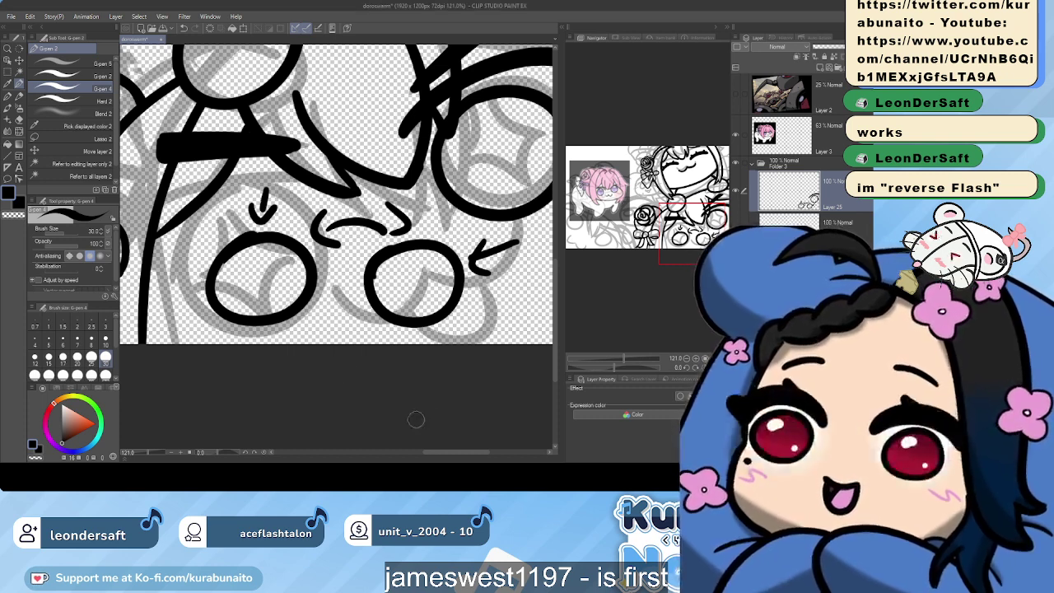
left_click_drag(441, 401, 443, 402)
scroll(443, 402, "down", 2)
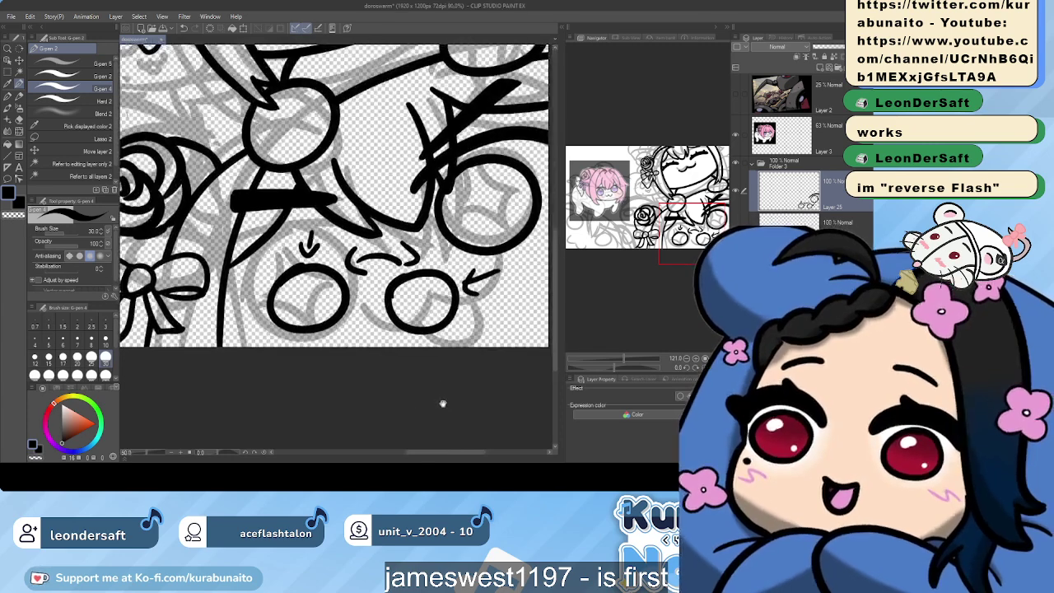
key("ctrl+z")
key("ctrl+z")
key("ctrl+z")
key("ctrl+z")
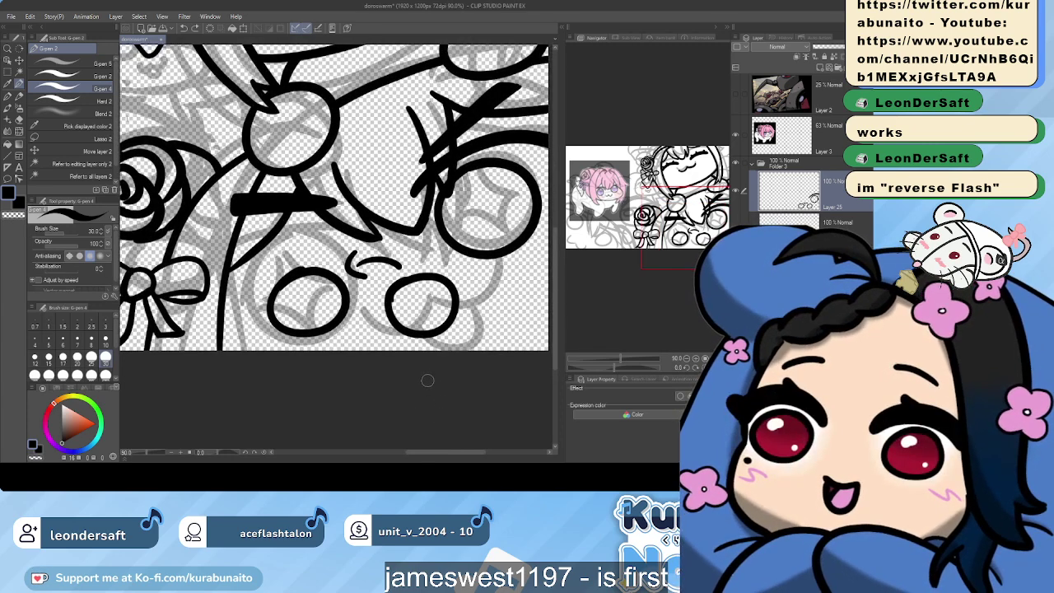
key("ctrl+z")
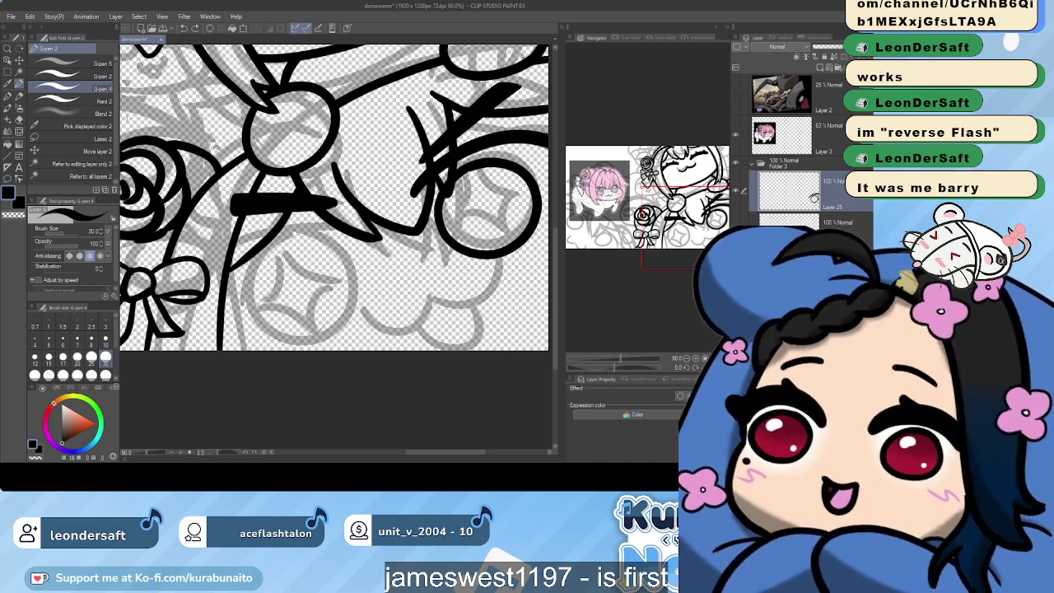
Add another new layer and try a curved G-pen 2 stroke sweeping across the body below the black horizontal band
left_click(820, 67)
left_click(72, 77)
mouse_move(322, 228)
left_mouse_down()
mouse_move(245, 249)
mouse_move(209, 280)
left_mouse_up()
scroll(209, 280, "down", 2)
scroll(247, 255, "up", 1)
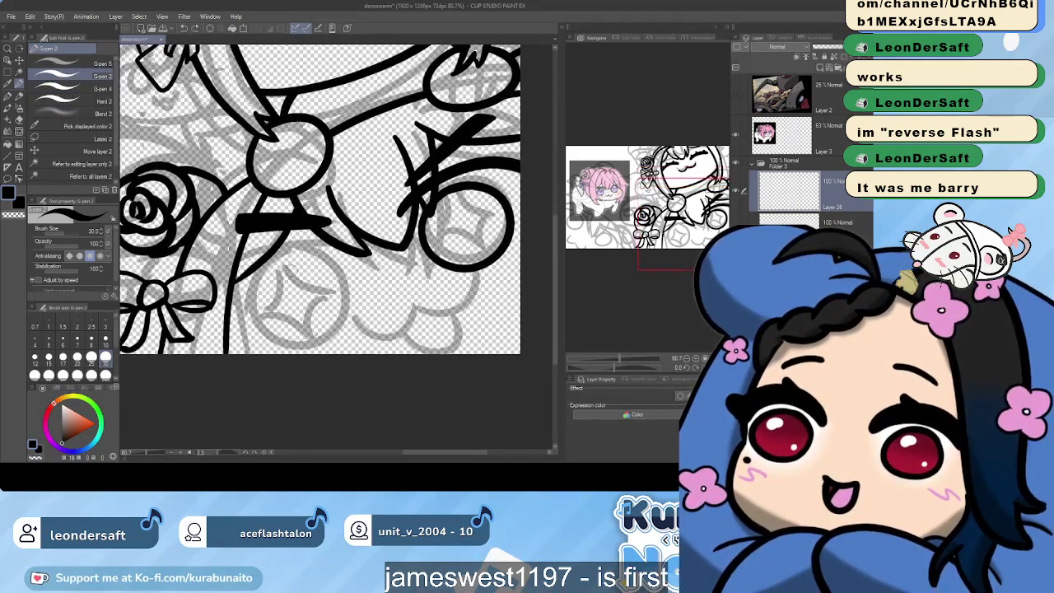
mouse_move(326, 247)
left_mouse_down()
mouse_move(275, 257)
mouse_move(233, 296)
left_mouse_up()
key("ctrl+z")
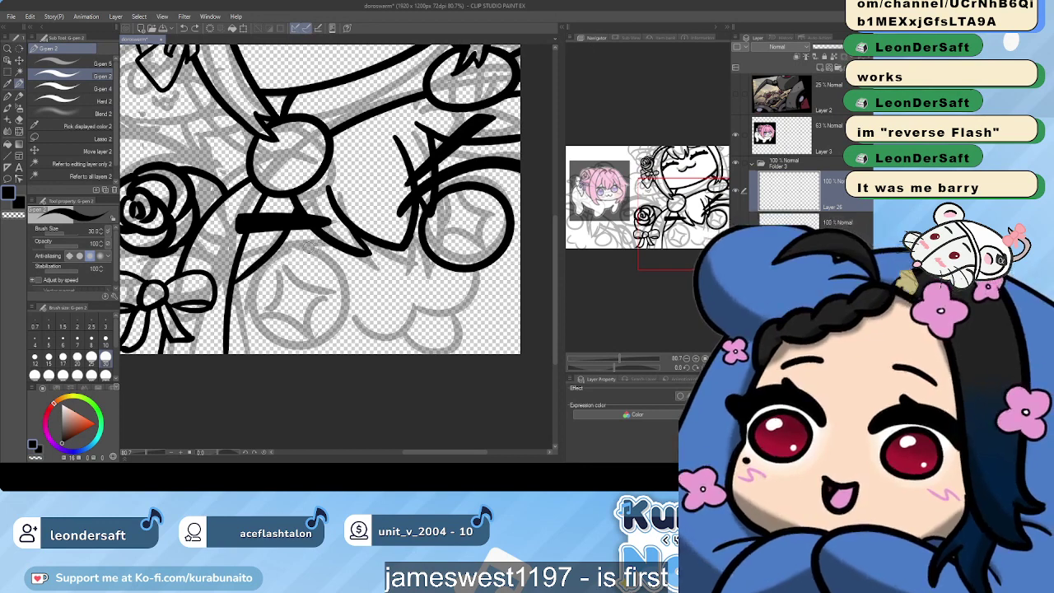
Ink a solid black curved band below the horizontal band, sweeping down to the body's side line on Layer 26
mouse_move(320, 245)
left_mouse_down()
mouse_move(243, 267)
mouse_move(222, 289)
left_mouse_up()
left_click_drag(320, 244, 233, 285)
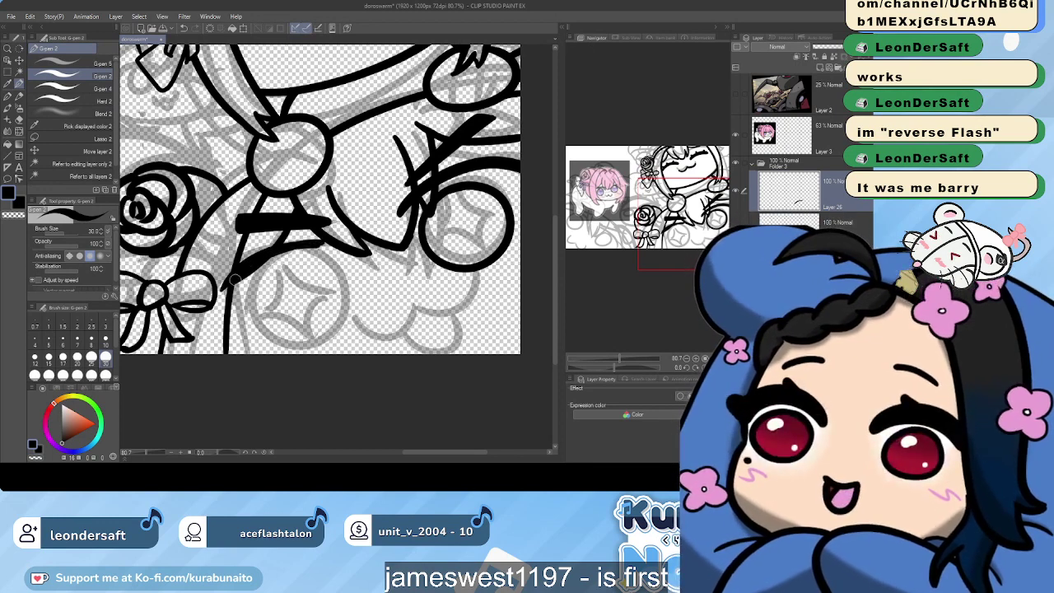
key("ctrl+z")
left_click_drag(322, 243, 260, 254)
key("ctrl+z")
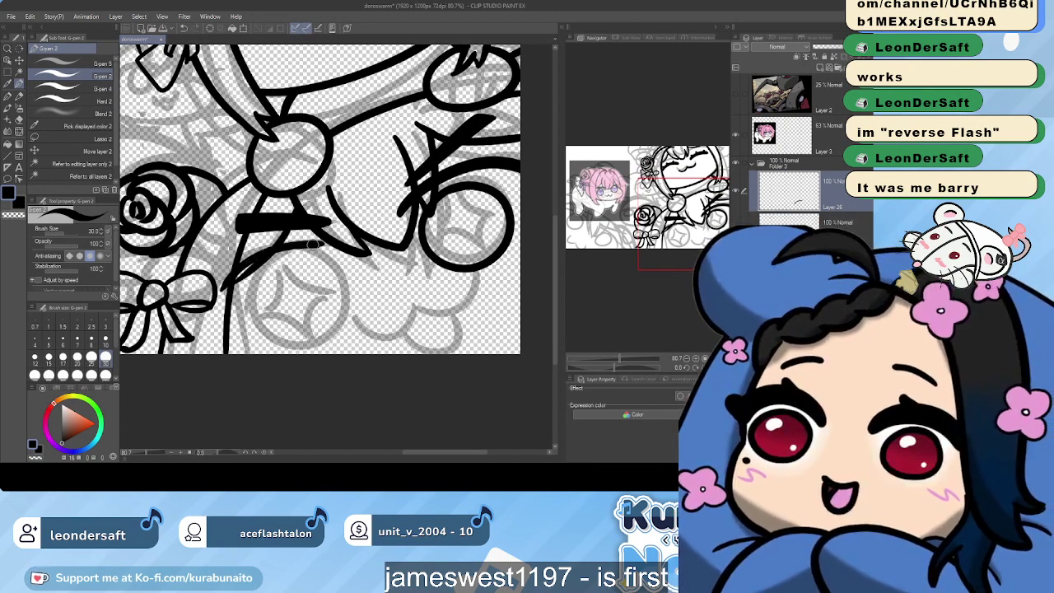
left_click_drag(330, 239, 227, 292)
key("ctrl+z")
mouse_move(326, 245)
left_mouse_down()
mouse_move(229, 285)
mouse_move(303, 248)
mouse_move(234, 277)
mouse_move(277, 257)
left_mouse_up()
key("ctrl+z")
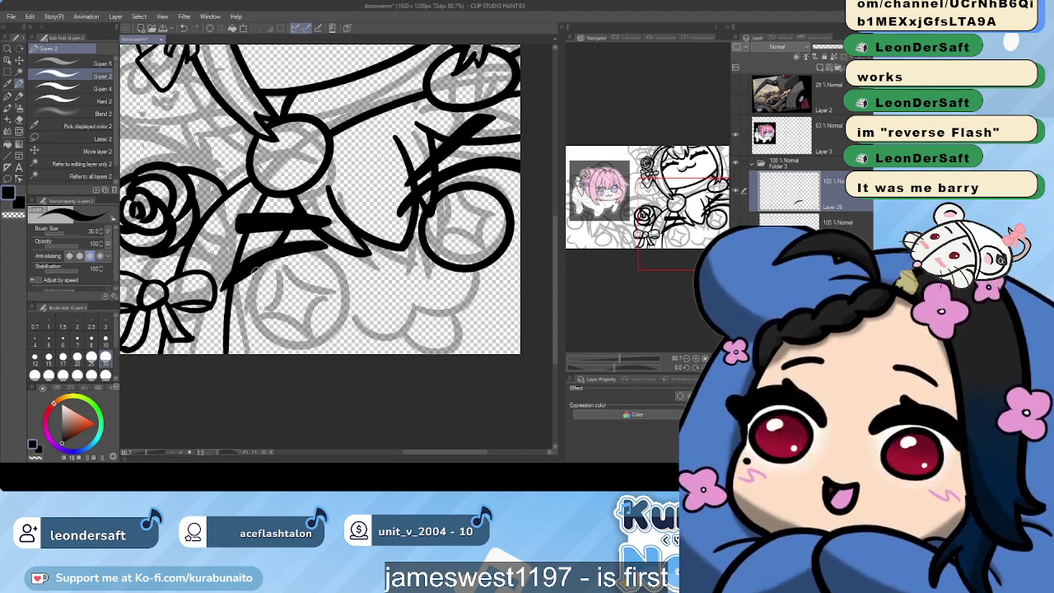
scroll(257, 272, "up", 2)
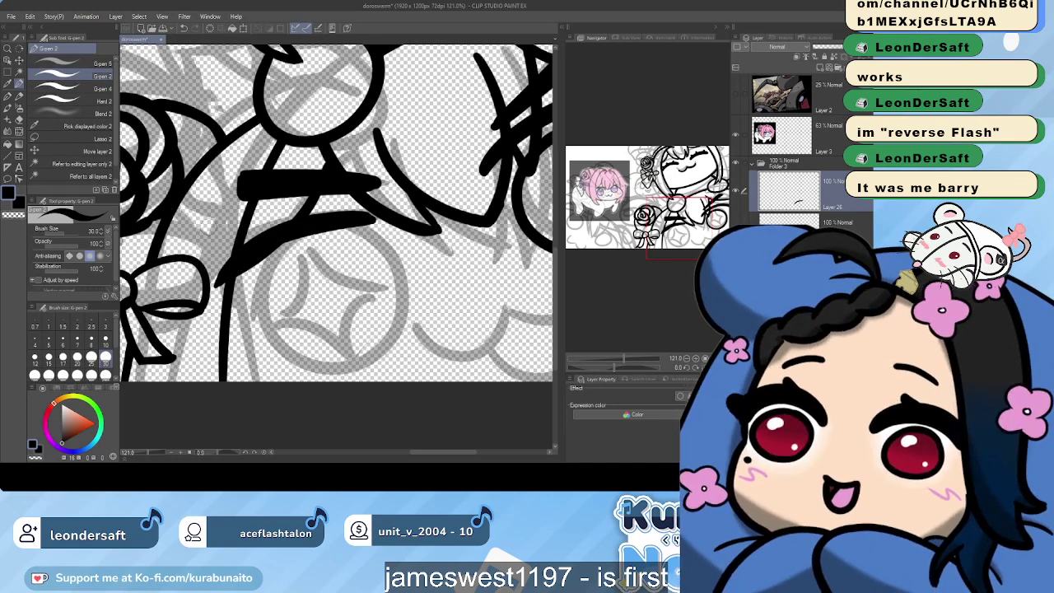
scroll(234, 245, "down", 2)
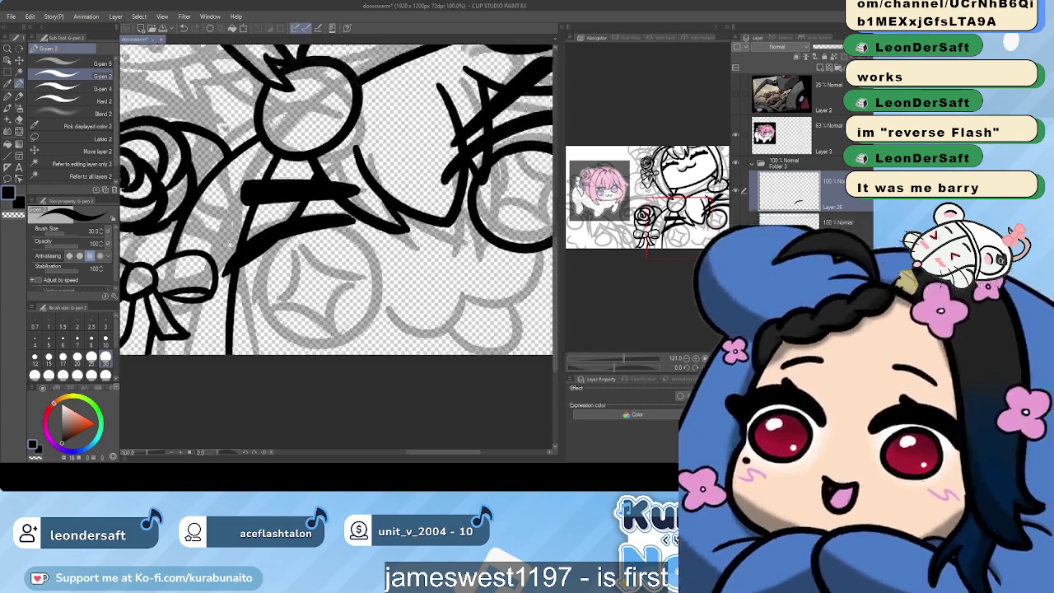
left_click_drag(212, 268, 193, 299)
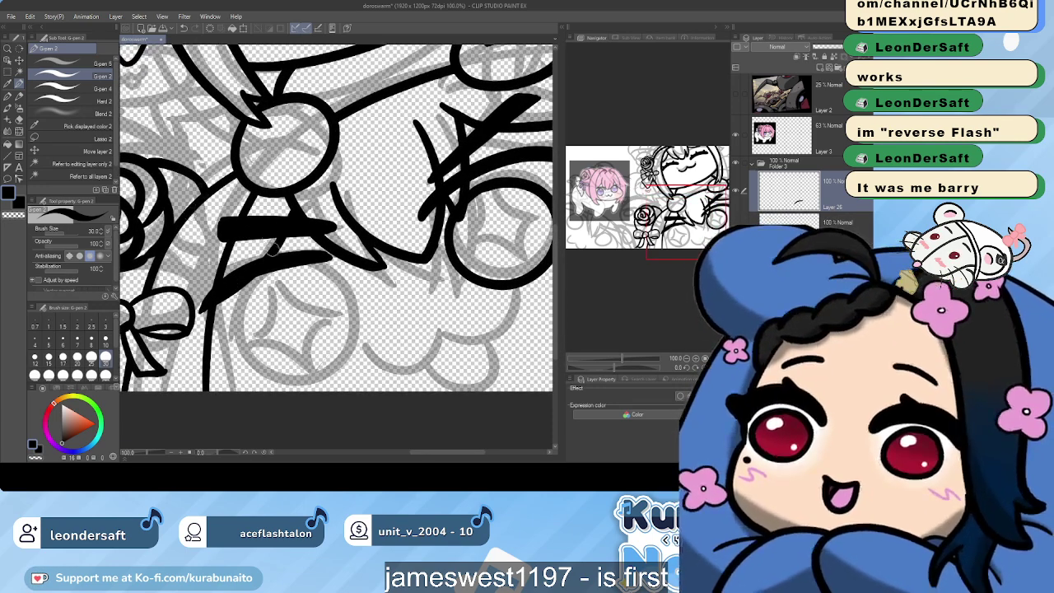
scroll(369, 265, "down", 3)
left_click_drag(272, 246, 432, 319)
scroll(433, 317, "down", 3)
scroll(370, 257, "up", 2)
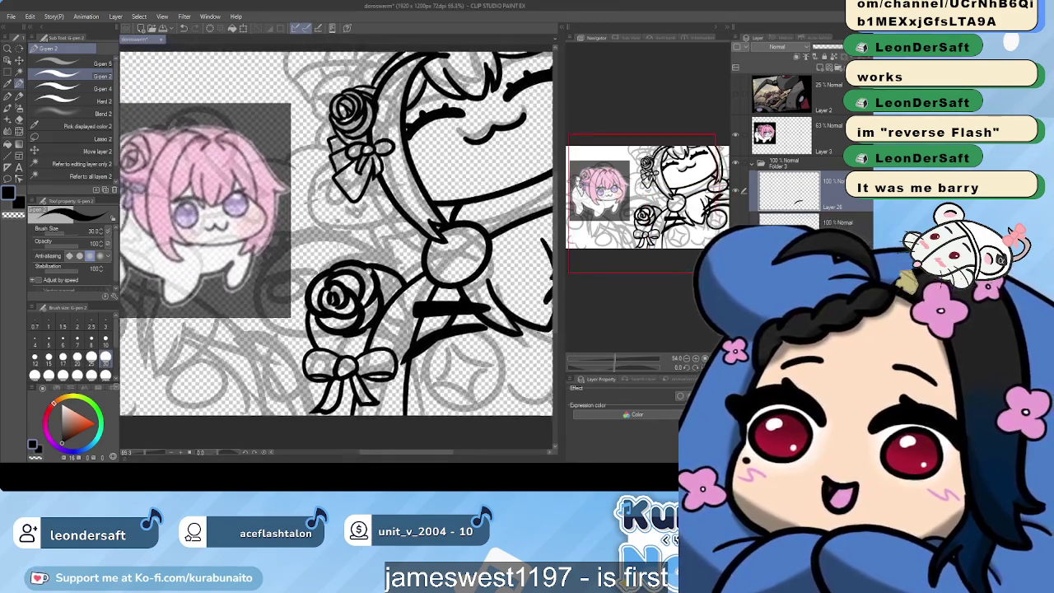
Add a new layer and try a G-pen 2 circle stroke over the sketched ornament below the curved black band
scroll(370, 258, "down", 2)
left_click_drag(376, 299, 305, 281)
scroll(336, 231, "up", 2)
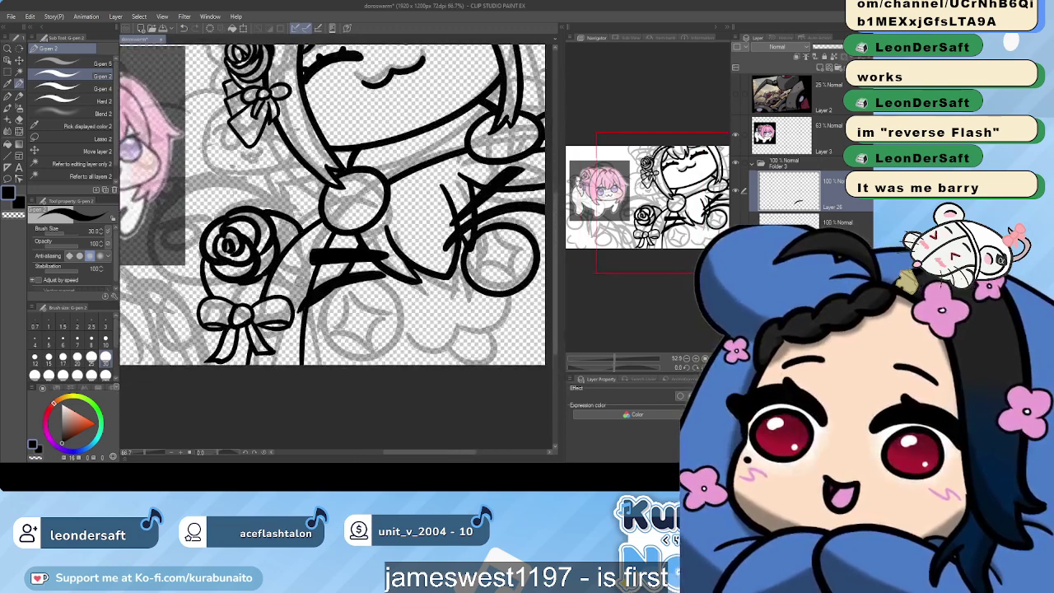
left_click(818, 70)
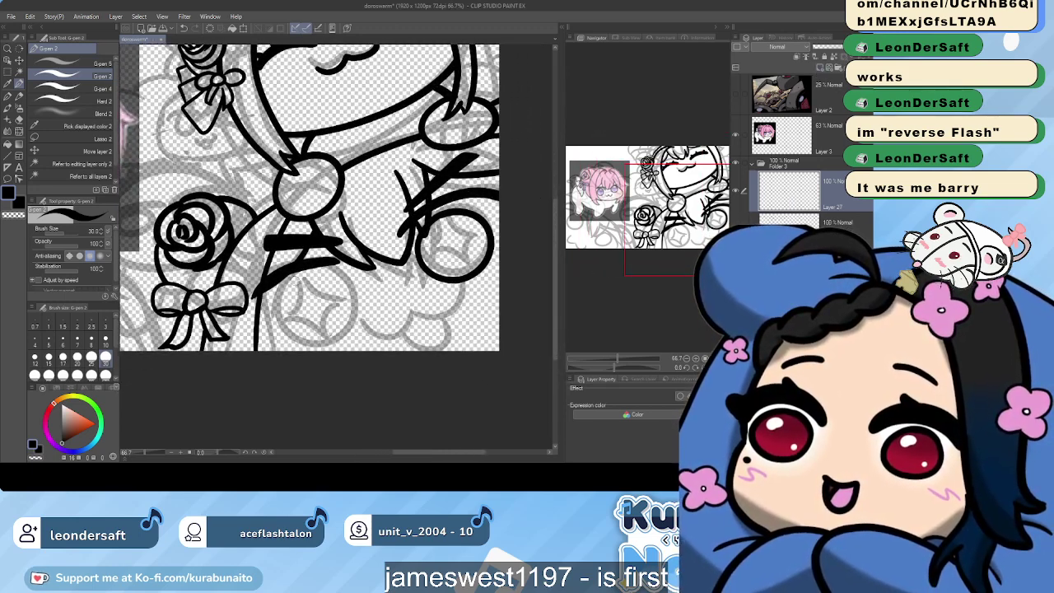
mouse_move(315, 285)
left_mouse_down()
mouse_move(273, 331)
mouse_move(348, 320)
mouse_move(308, 284)
mouse_move(278, 345)
mouse_move(322, 291)
mouse_move(279, 304)
mouse_move(342, 353)
mouse_move(368, 297)
mouse_move(309, 277)
mouse_move(280, 308)
mouse_move(313, 342)
mouse_move(350, 324)
mouse_move(316, 276)
left_mouse_up()
key("ctrl+z")
key("ctrl+z")
key("ctrl+z")
key("ctrl+z")
Ink the round outline of the ornament below the curved black band on Layer 27
left_click_drag(280, 310, 353, 323)
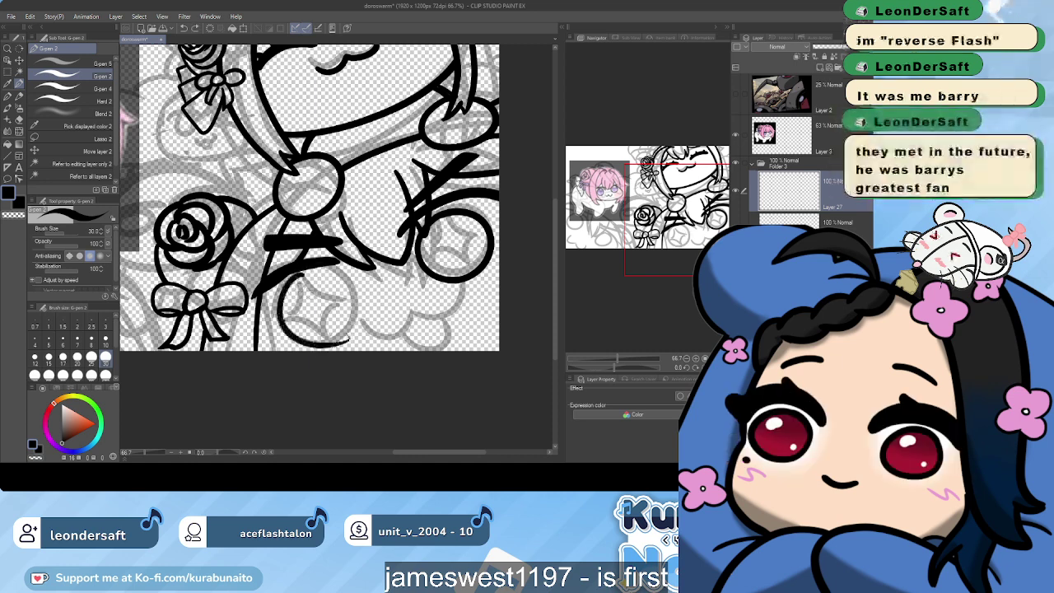
key("ctrl+z")
mouse_move(303, 282)
left_mouse_down()
mouse_move(298, 346)
mouse_move(359, 323)
mouse_move(313, 279)
mouse_move(364, 309)
mouse_move(327, 275)
mouse_move(285, 326)
mouse_move(328, 341)
mouse_move(340, 275)
mouse_move(285, 303)
left_mouse_up()
key("ctrl+z")
key("ctrl+z")
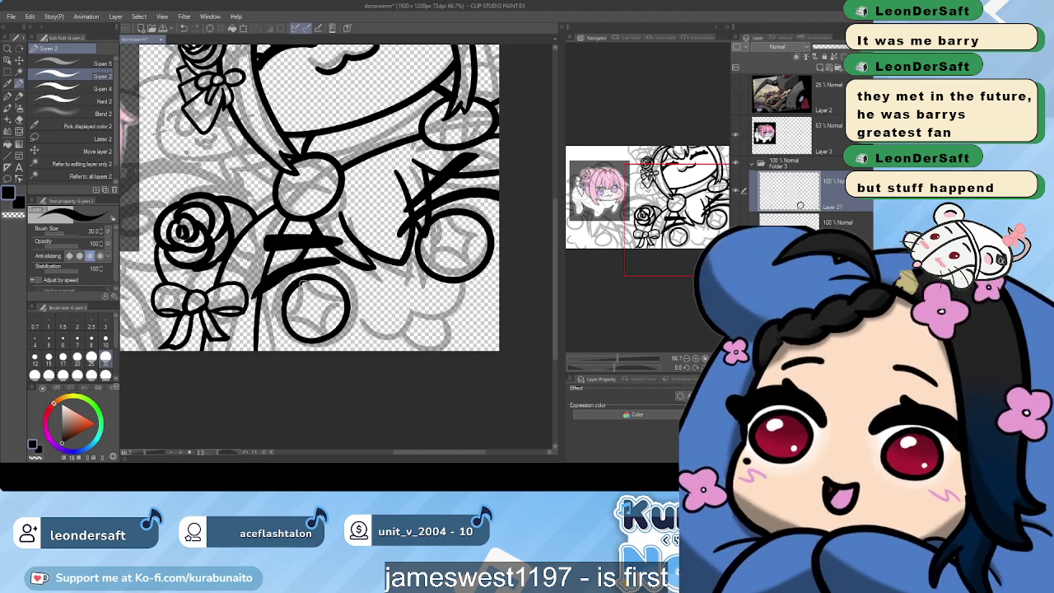
Add a new layer and ink the two scalloped curves between the lower circle and the circle beside the right sleeve
scroll(290, 303, "up", 1)
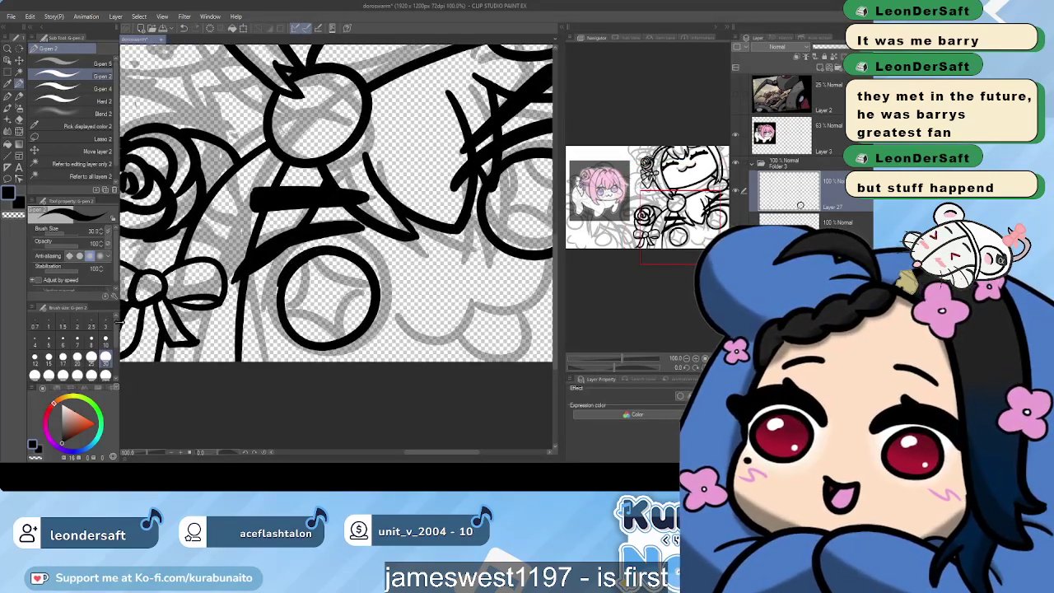
left_click_drag(330, 294, 289, 301)
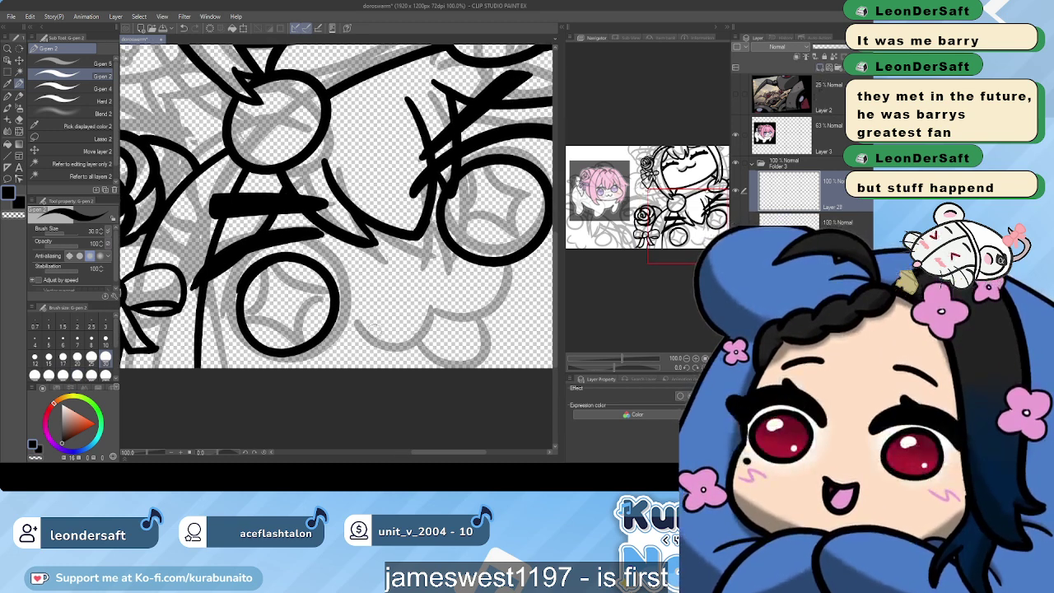
mouse_move(356, 321)
left_mouse_down()
mouse_move(377, 333)
mouse_move(432, 317)
mouse_move(429, 298)
mouse_move(453, 316)
mouse_move(491, 273)
left_mouse_up()
key("ctrl+z")
mouse_move(432, 304)
left_mouse_down()
mouse_move(463, 306)
mouse_move(496, 269)
left_mouse_up()
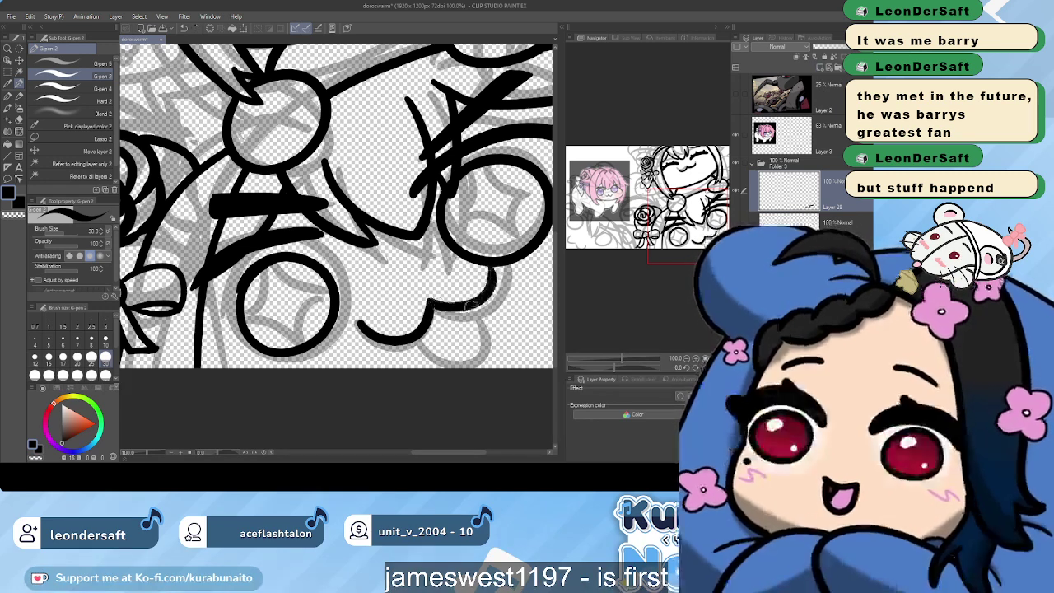
key("ctrl+z")
mouse_move(428, 304)
left_mouse_down()
mouse_move(453, 314)
mouse_move(502, 273)
left_mouse_up()
Ink the rounded lobe hanging beneath the second scalloped curve down to the canvas edge
mouse_move(415, 337)
left_mouse_down()
mouse_move(444, 364)
mouse_move(486, 360)
mouse_move(498, 315)
left_mouse_up()
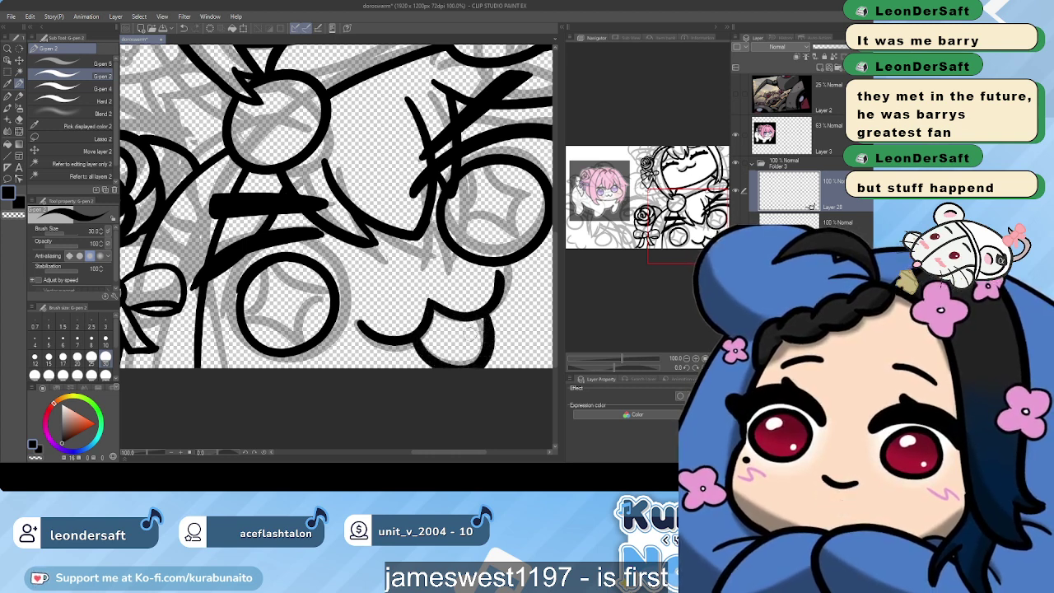
key("ctrl+z")
mouse_move(416, 338)
left_mouse_down()
mouse_move(441, 366)
mouse_move(484, 362)
mouse_move(481, 324)
mouse_move(439, 361)
left_mouse_up()
key("ctrl+z")
key("ctrl+z")
Ink a curved line across the inside of the rounded lobe below the scalloped curves
mouse_move(453, 321)
left_mouse_down()
mouse_move(478, 326)
mouse_move(488, 342)
mouse_move(428, 344)
mouse_move(442, 365)
left_mouse_up()
key("ctrl+z")
key("ctrl+z")
scroll(436, 352, "down", 2)
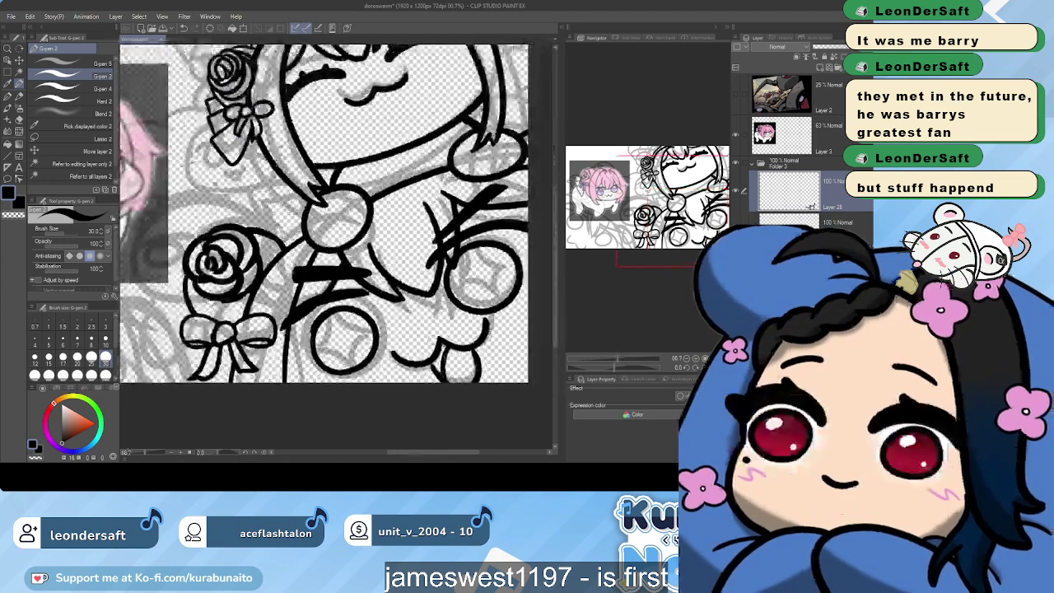
key("ctrl+z")
key("ctrl+z")
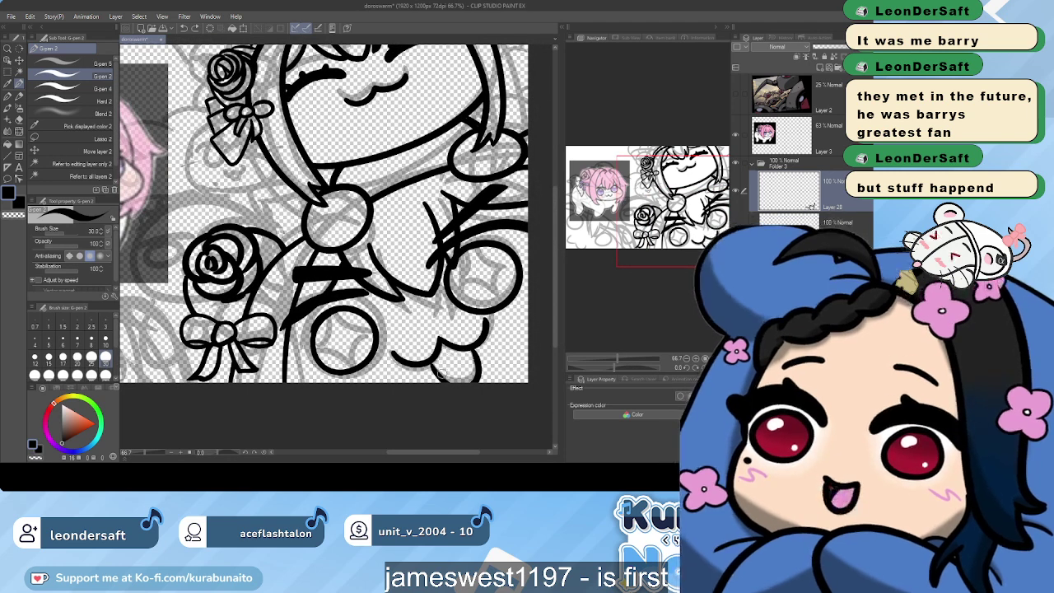
left_click_drag(436, 362, 451, 380)
mouse_move(438, 366)
left_mouse_down()
mouse_move(470, 353)
mouse_move(480, 363)
left_mouse_up()
key("ctrl+z")
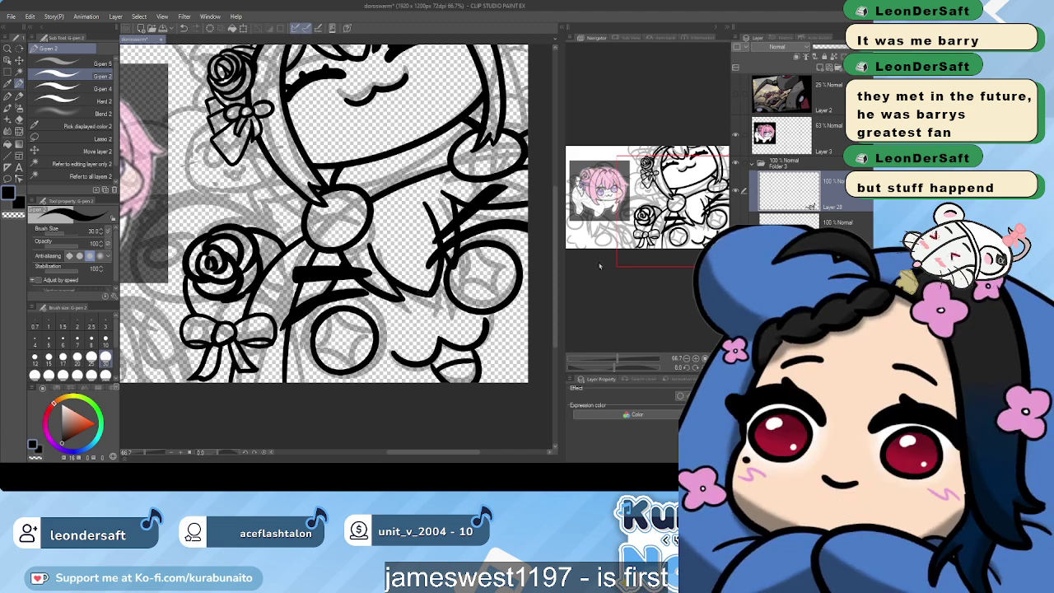
Add a new layer and try the first two curved edges of a four-pointed star inside the lower circle
scroll(320, 301, "up", 5)
left_click_drag(320, 331, 257, 295)
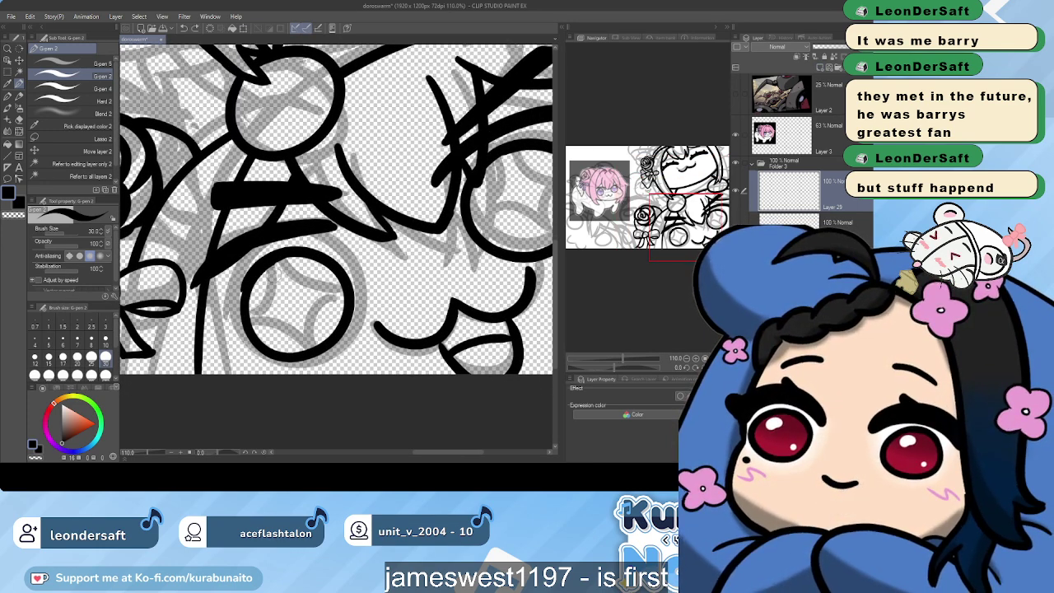
left_click_drag(275, 266, 262, 315)
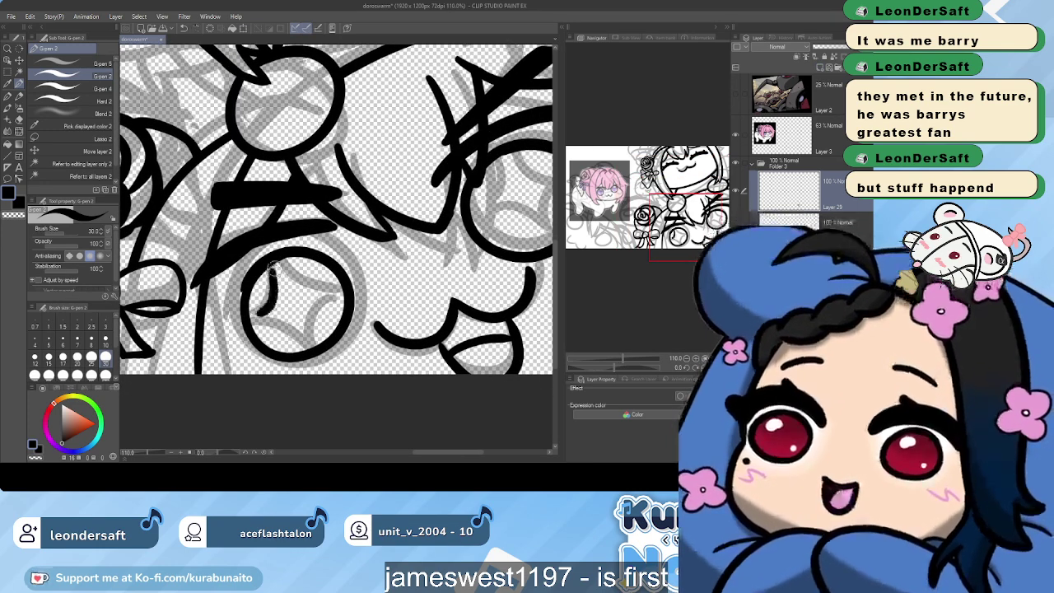
mouse_move(269, 270)
left_mouse_down()
mouse_move(298, 289)
mouse_move(331, 285)
left_mouse_up()
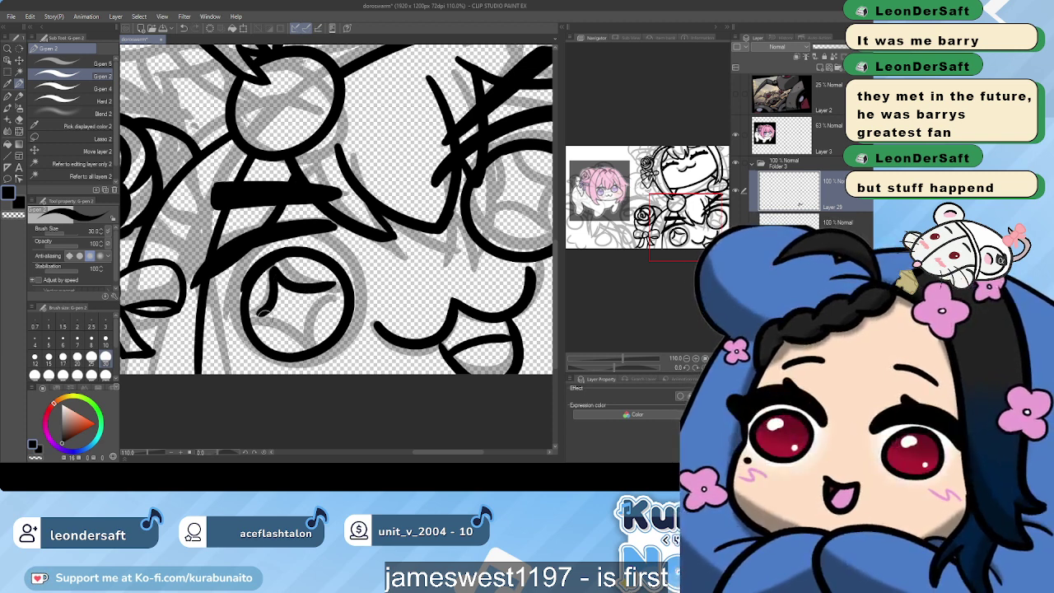
key("ctrl+z")
key("ctrl+z")
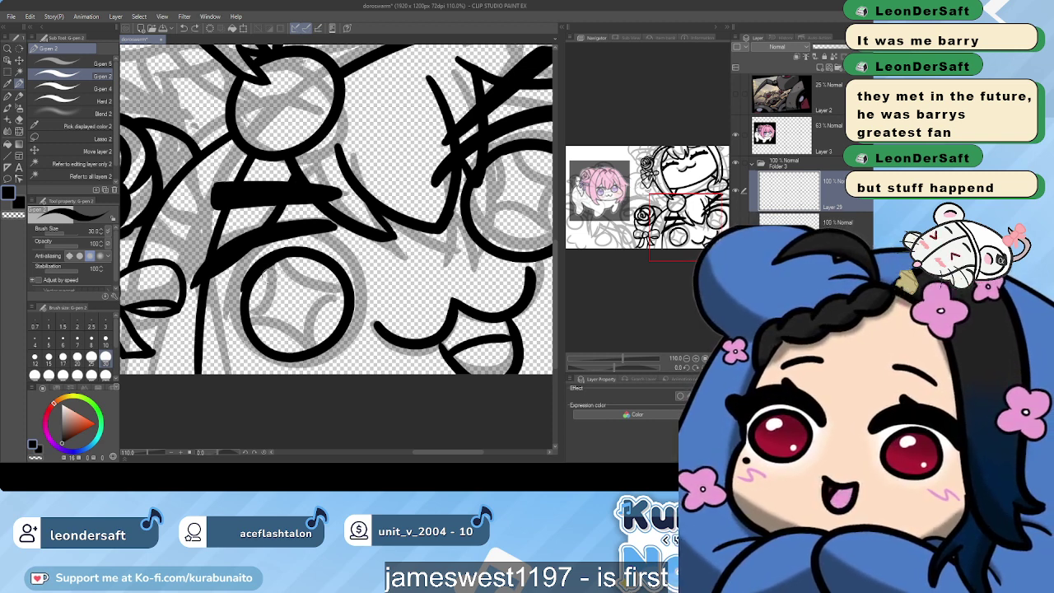
Try inking a complete four-pointed star inside the lower circle on Layer 29 and undo its strokes
mouse_move(275, 267)
left_mouse_down()
mouse_move(263, 315)
mouse_move(285, 314)
mouse_move(313, 341)
left_mouse_up()
left_click_drag(276, 267, 334, 297)
key("ctrl+z")
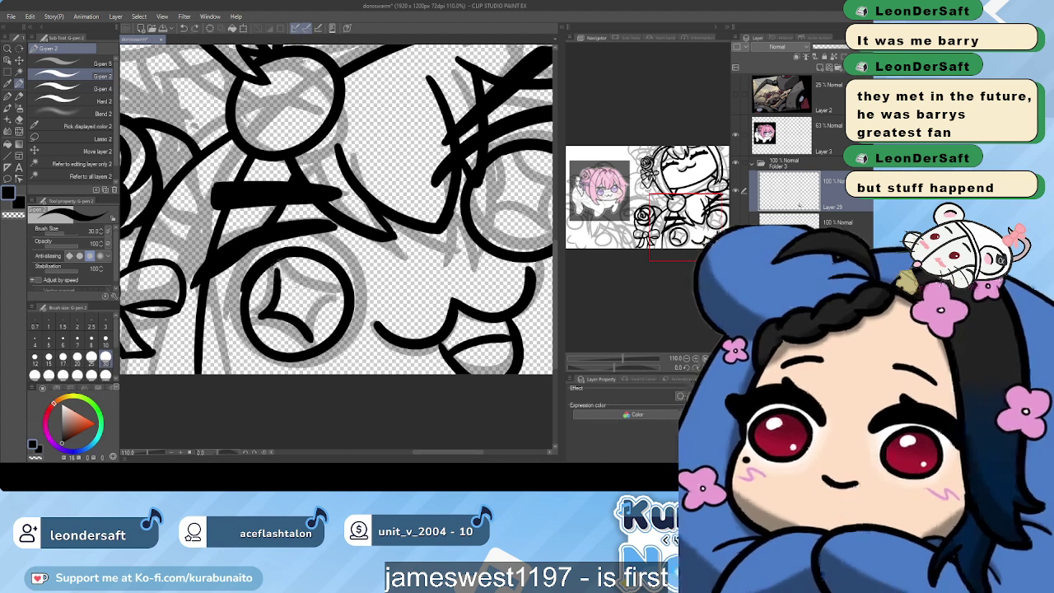
mouse_move(276, 265)
left_mouse_down()
mouse_move(303, 290)
mouse_move(337, 282)
mouse_move(311, 338)
left_mouse_up()
key("ctrl+z")
mouse_move(333, 286)
left_mouse_down()
mouse_move(311, 338)
mouse_move(317, 300)
mouse_move(311, 337)
left_mouse_up()
key("ctrl+z")
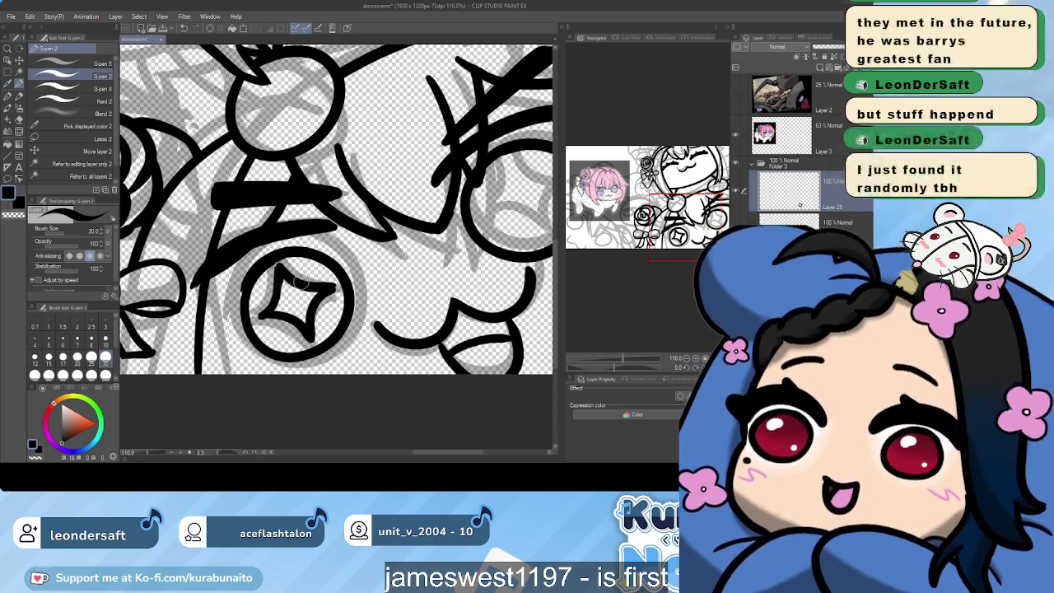
key("ctrl+z")
key("ctrl+z")
key("ctrl+z")
key("ctrl+z")
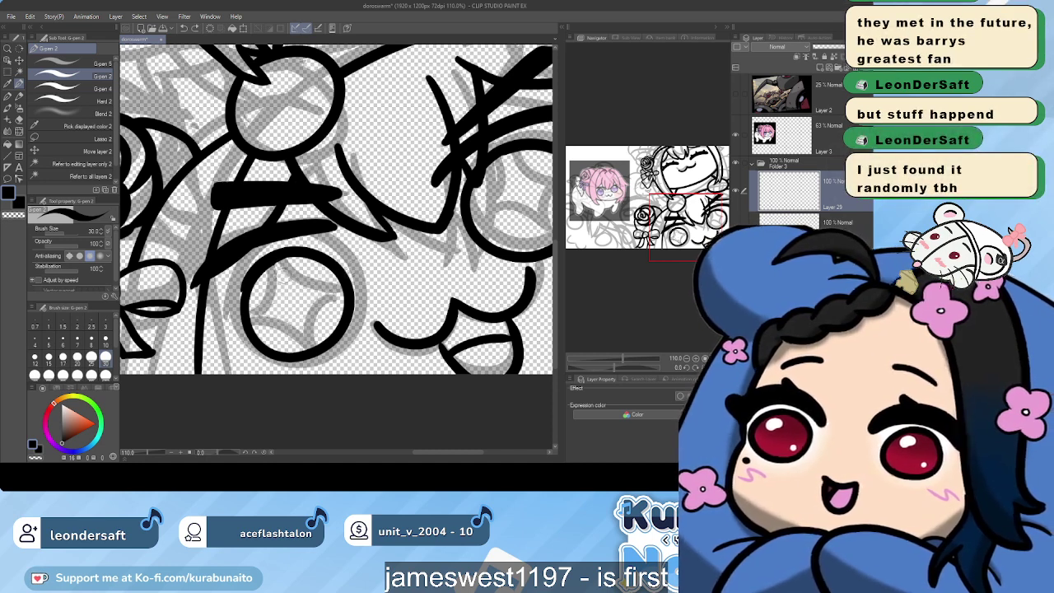
Ink the two left-hand concave edges of the four-pointed star inside the lower circle
left_click_drag(276, 263, 268, 315)
key("ctrl+z")
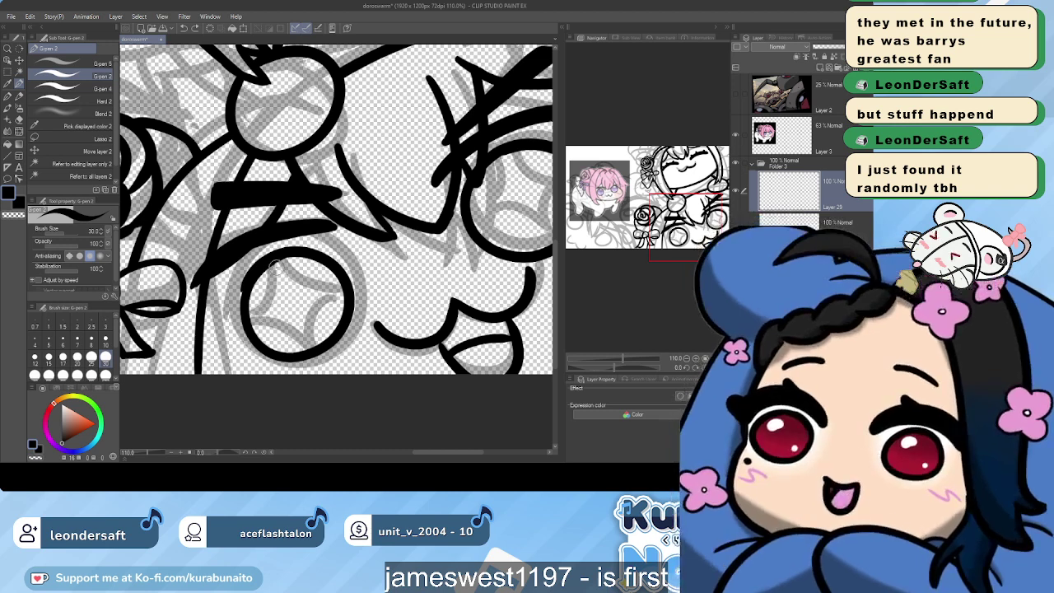
mouse_move(277, 268)
left_mouse_down()
mouse_move(263, 309)
mouse_move(304, 344)
left_mouse_up()
key("ctrl+z")
mouse_move(258, 315)
left_mouse_down()
mouse_move(289, 315)
mouse_move(308, 336)
left_mouse_up()
key("ctrl+z")
key("ctrl+z")
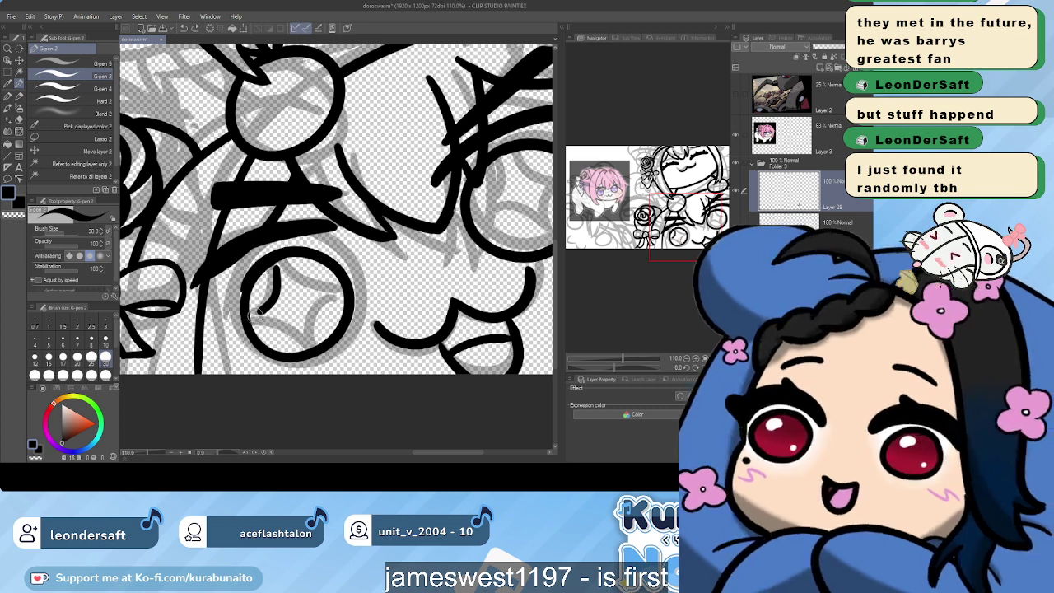
left_click_drag(258, 314, 306, 336)
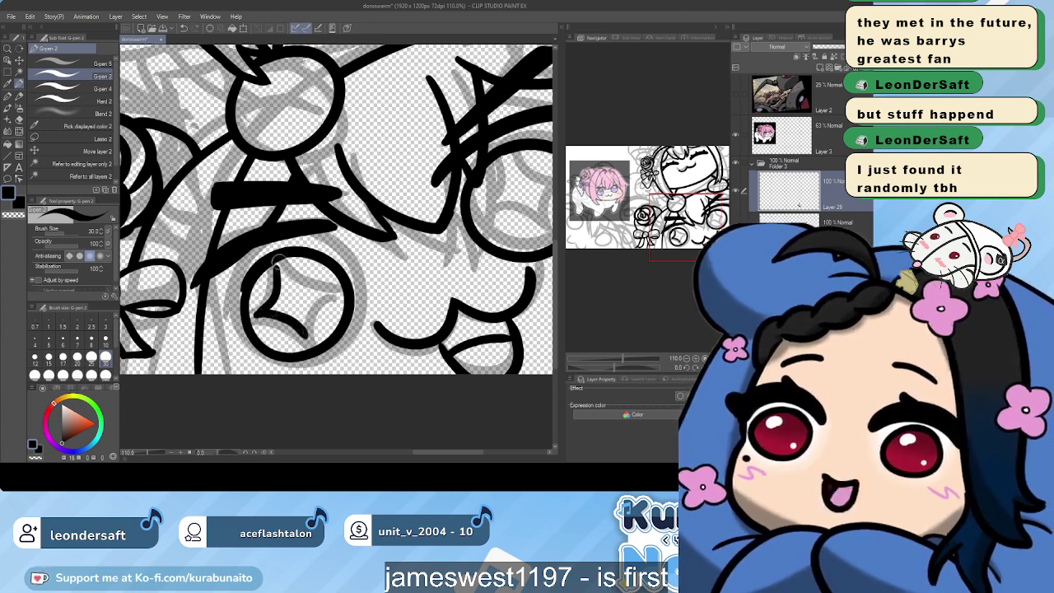
Close the lower circle's four-pointed star with its upper-right and lower-right concave edges
left_click_drag(277, 267, 332, 291)
key("ctrl+z")
mouse_move(275, 262)
left_mouse_down()
mouse_move(327, 289)
mouse_move(308, 336)
left_mouse_up()
key("ctrl+z")
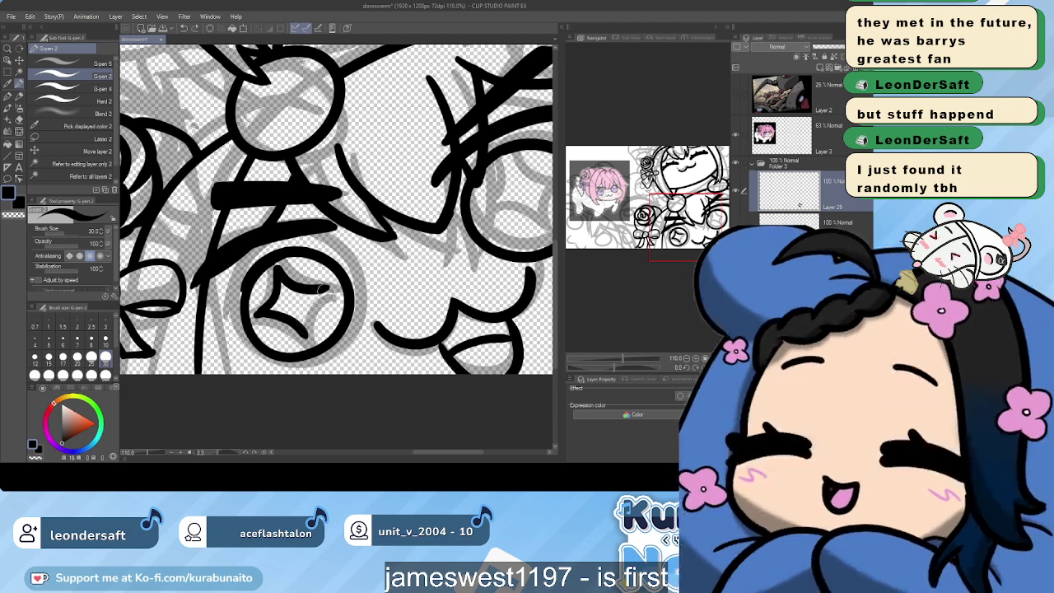
left_click_drag(331, 288, 309, 336)
key("ctrl+z")
mouse_move(329, 290)
left_mouse_down()
mouse_move(300, 308)
mouse_move(306, 336)
left_mouse_up()
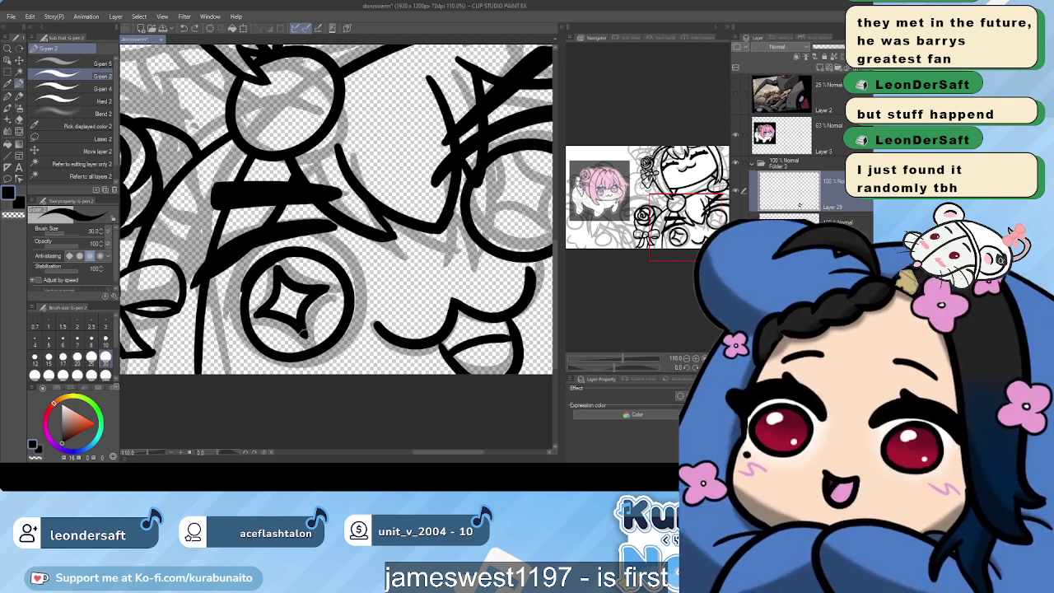
Add Layer 30 and try the curved edges of a four-pointed star inside the circle beside the right sleeve
left_click_drag(472, 209, 351, 249)
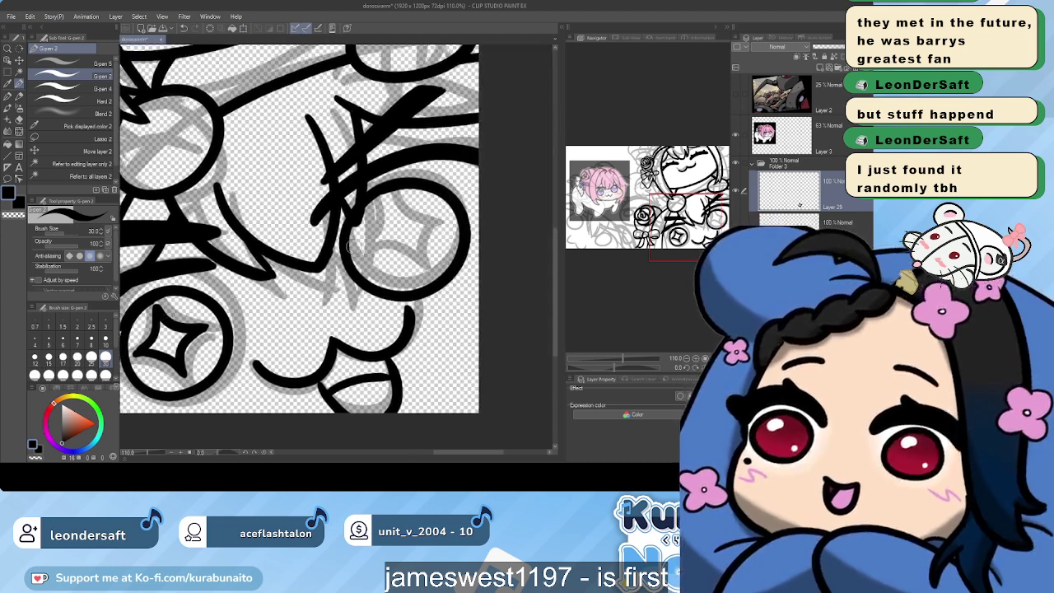
left_click(822, 67)
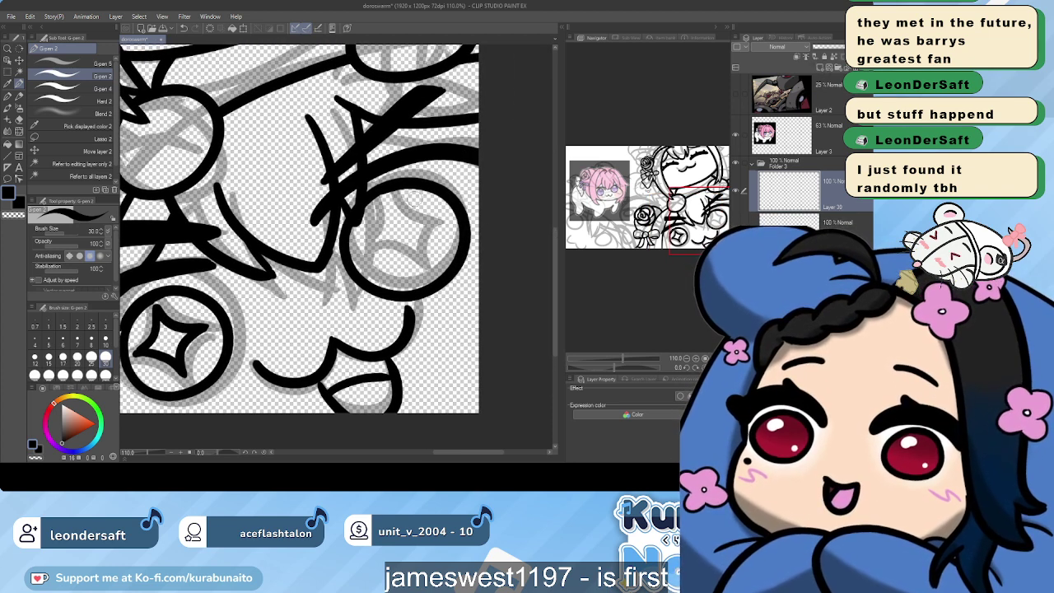
left_click_drag(377, 203, 367, 262)
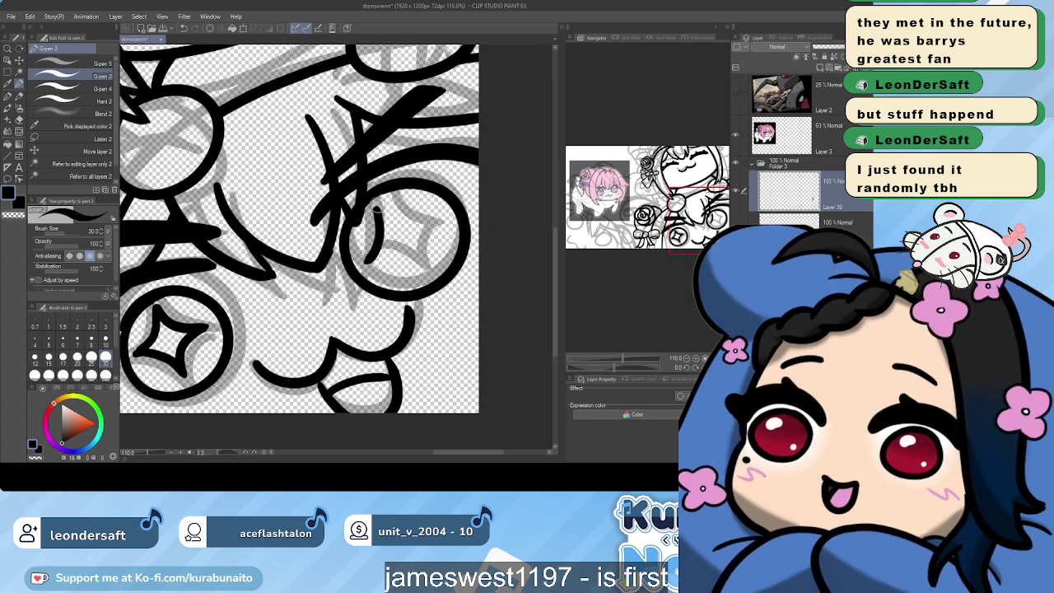
key("ctrl+z")
left_click_drag(379, 201, 367, 254)
left_click_drag(380, 202, 439, 224)
key("ctrl+z")
left_click_drag(379, 204, 439, 223)
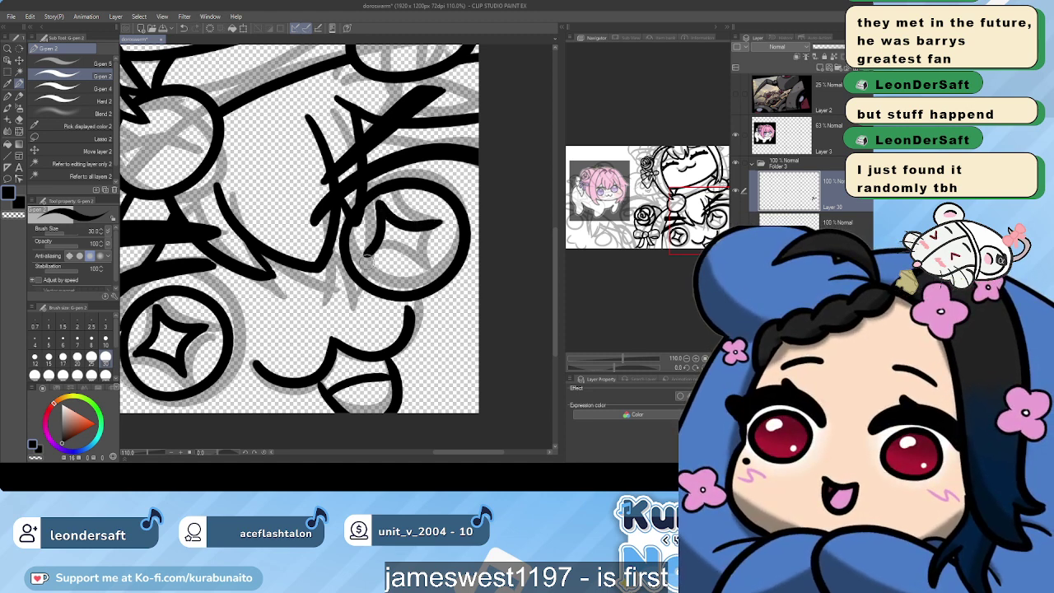
mouse_move(368, 258)
left_mouse_down()
mouse_move(402, 260)
mouse_move(414, 274)
left_mouse_up()
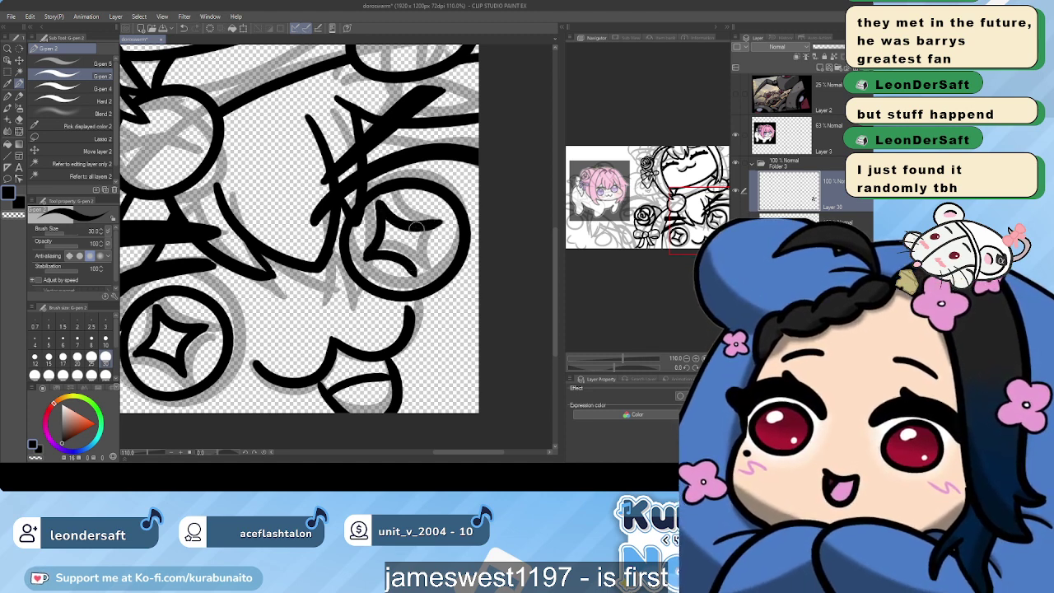
left_click_drag(439, 223, 414, 273)
key("ctrl+z")
key("ctrl+z")
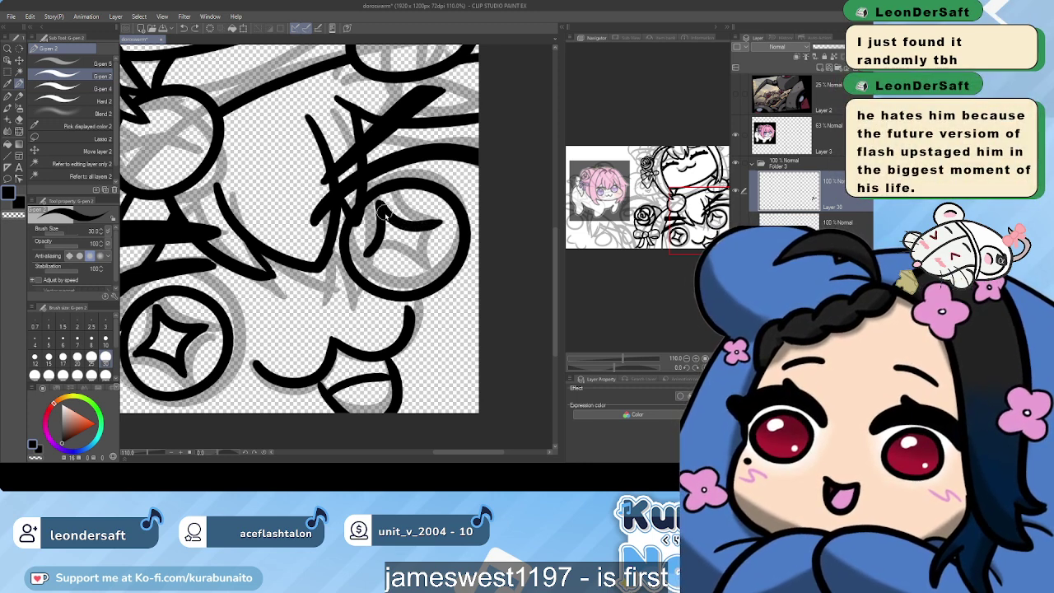
Try a narrower four-pointed star in the circle beside the right sleeve, redrawing its upper, lower and right edges
key("ctrl+z")
mouse_move(381, 203)
left_mouse_down()
mouse_move(407, 220)
mouse_move(433, 219)
left_mouse_up()
key("ctrl+z")
left_click_drag(375, 247, 423, 275)
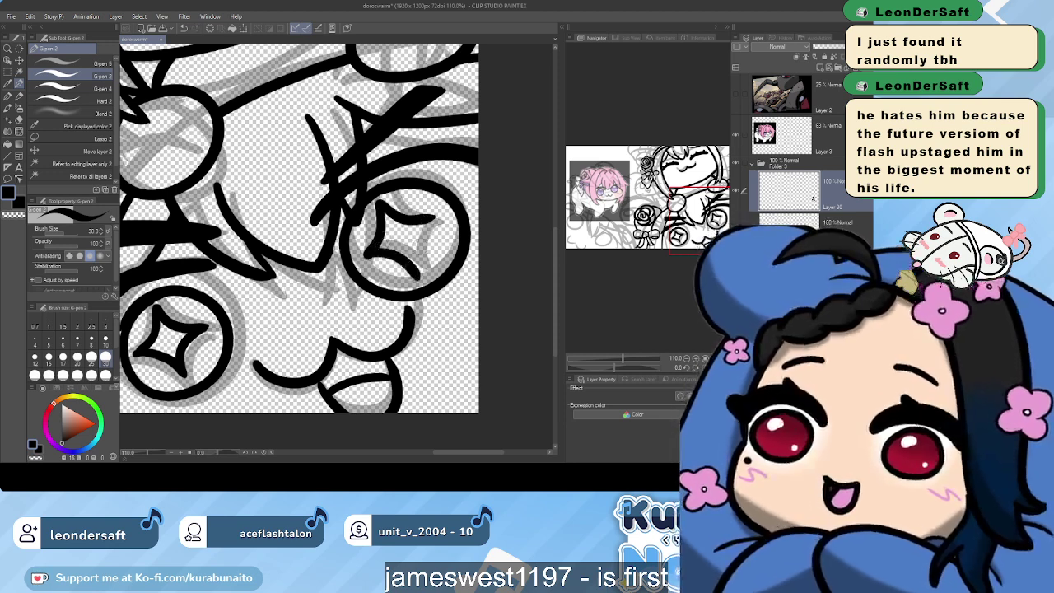
mouse_move(429, 219)
left_mouse_down()
mouse_move(411, 257)
mouse_move(420, 271)
left_mouse_up()
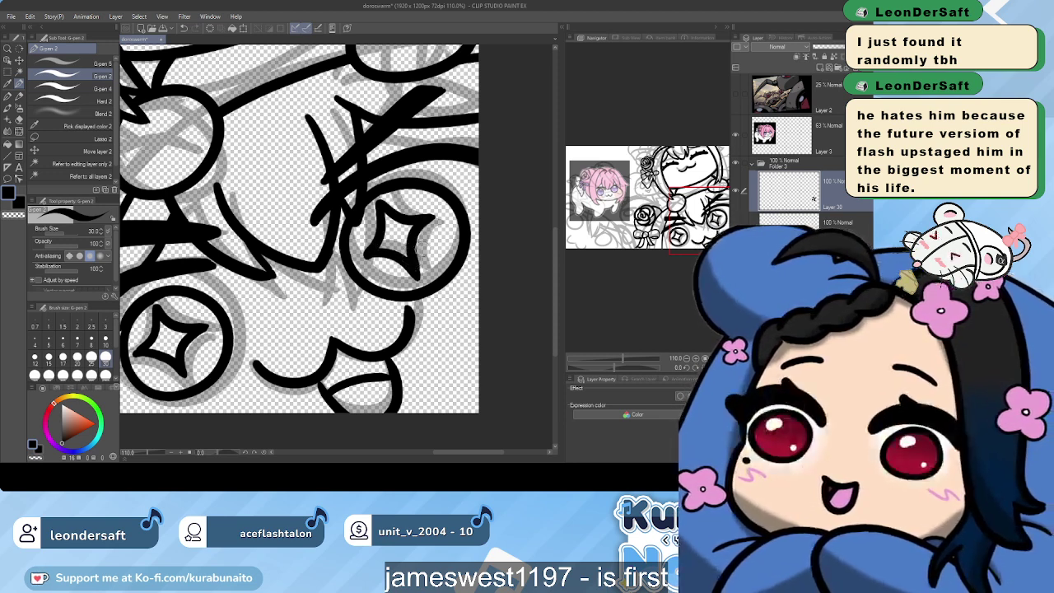
Try redrawing the right edge of the sleeve-side star and undo the star's strokes
key("ctrl+z")
key("ctrl+z")
mouse_move(431, 218)
left_mouse_down()
mouse_move(411, 240)
mouse_move(420, 278)
left_mouse_up()
key("ctrl+z")
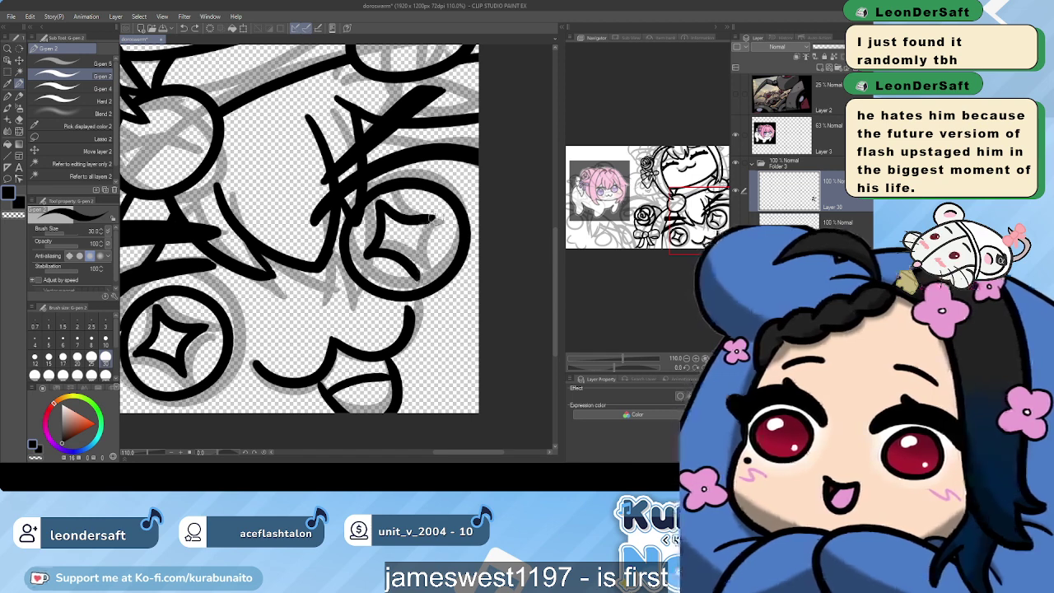
mouse_move(434, 218)
left_mouse_down()
mouse_move(412, 252)
mouse_move(420, 279)
left_mouse_up()
key("ctrl+z")
key("ctrl+z")
key("ctrl+z")
key("ctrl+z")
key("ctrl+z")
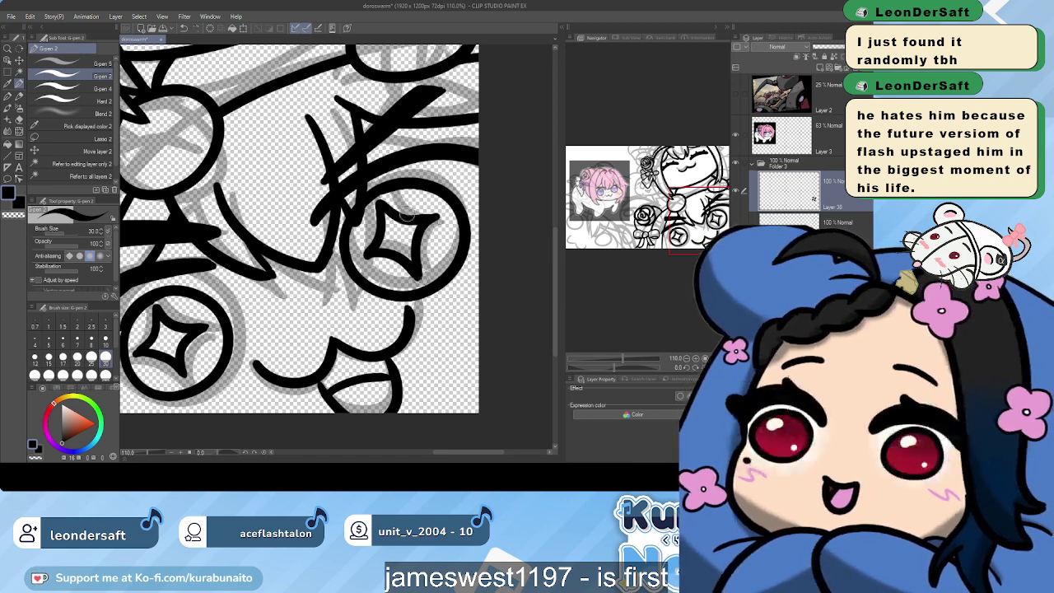
Ink the concave edges of a four-pointed star inside the circle beside the right sleeve
left_click_drag(379, 212, 437, 231)
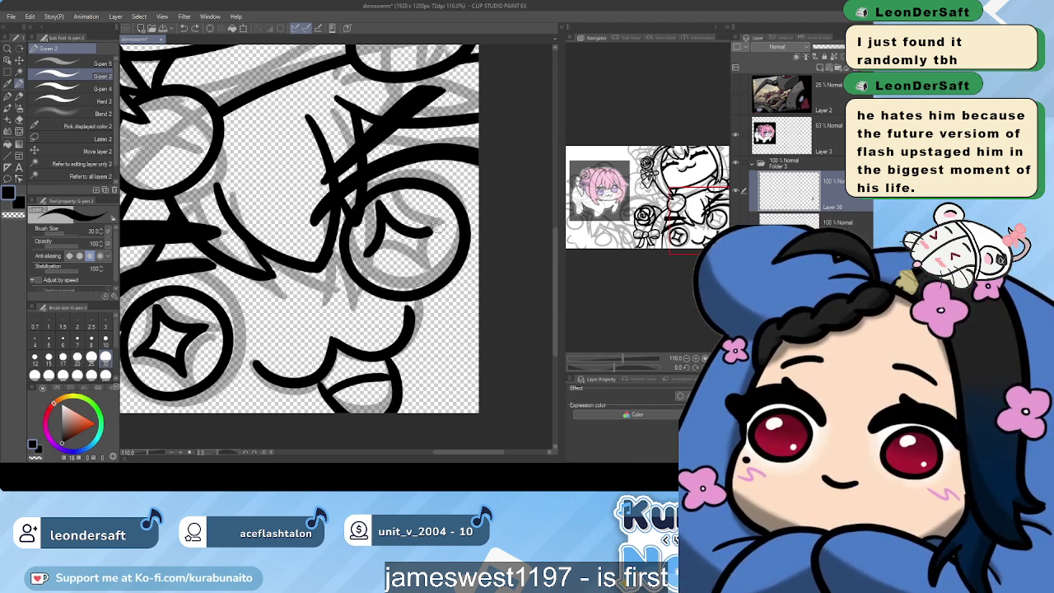
key("ctrl+z")
left_click_drag(382, 203, 434, 224)
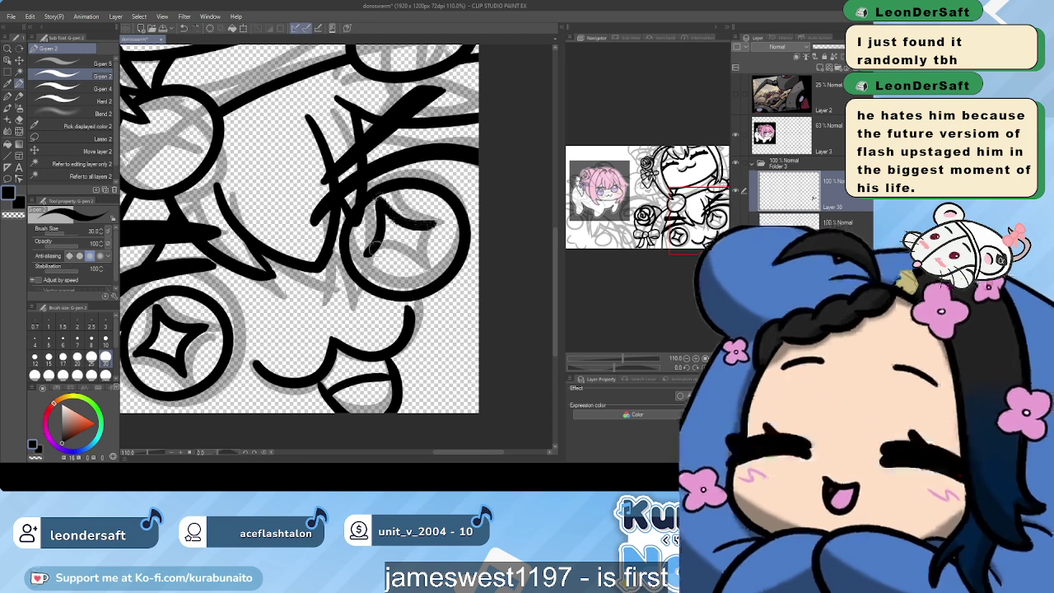
mouse_move(368, 249)
left_mouse_down()
mouse_move(391, 247)
mouse_move(408, 272)
left_mouse_up()
key("ctrl+z")
left_click_drag(430, 222, 410, 272)
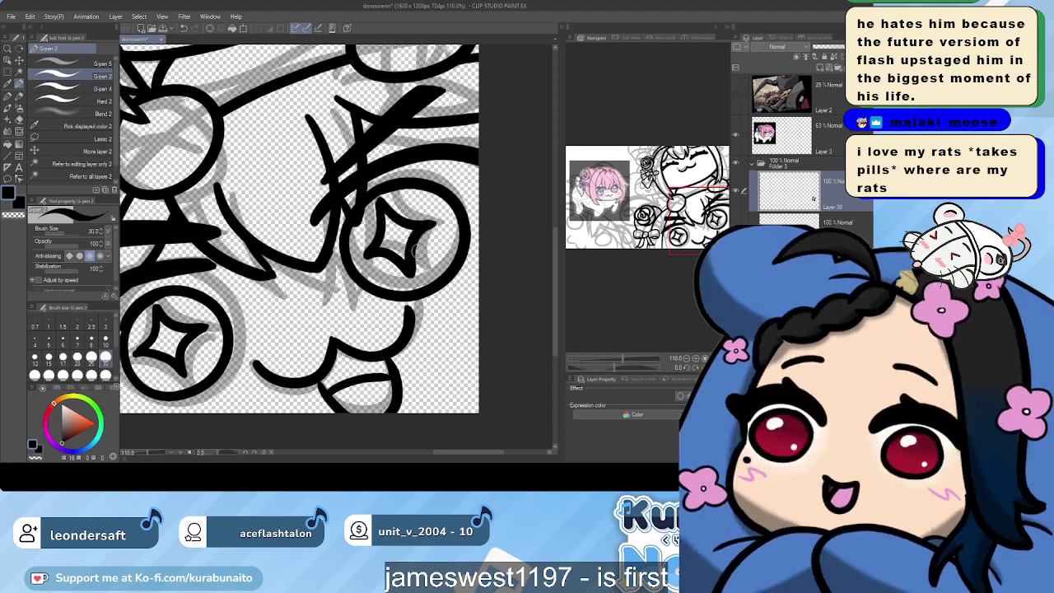
Undo the sleeve-side star's latest edges and redraw its left side with concave curves
key("ctrl+z")
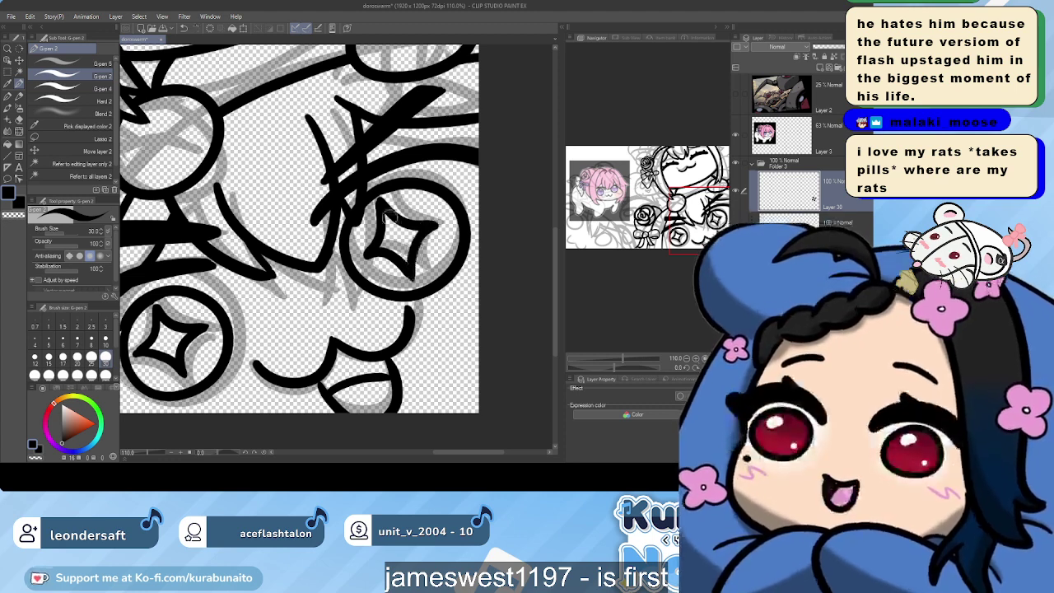
key("ctrl+z")
key("ctrl+z")
left_click_drag(385, 214, 412, 265)
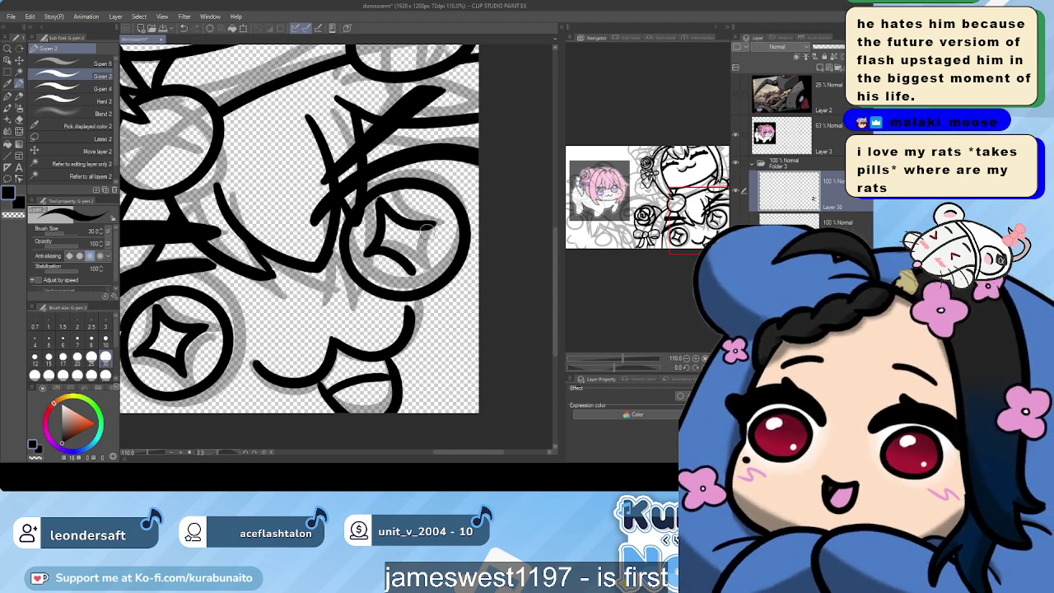
Close the sleeve-side star with a concave lower-right edge, redrawing the stroke until it joins both points
left_click_drag(431, 230, 422, 249)
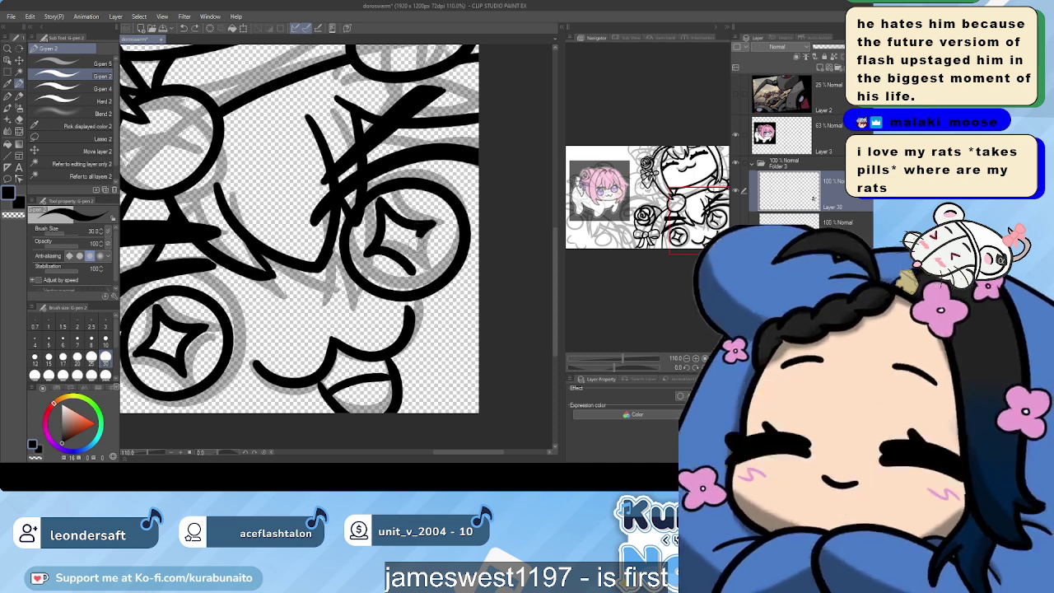
key("ctrl+z")
left_click_drag(418, 251, 416, 276)
key("ctrl+z")
key("ctrl+z")
left_click_drag(428, 221, 410, 279)
key("ctrl+z")
left_click_drag(430, 223, 415, 279)
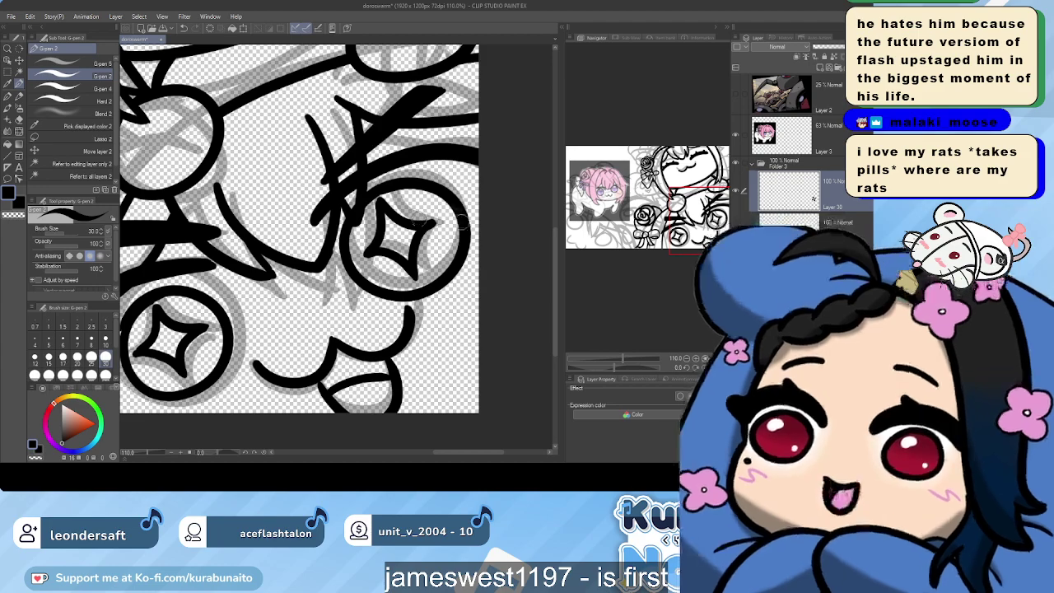
Try curved strokes on the small rounded shape beneath the scalloped edge, undoing the unwanted ones
scroll(457, 220, "down", 3)
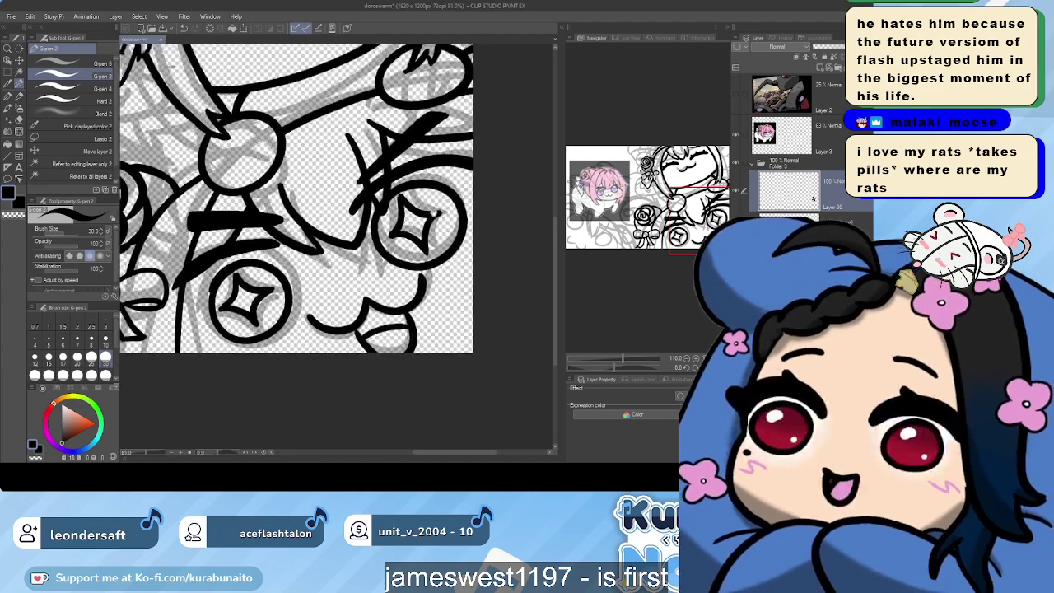
left_click_drag(453, 252, 436, 229)
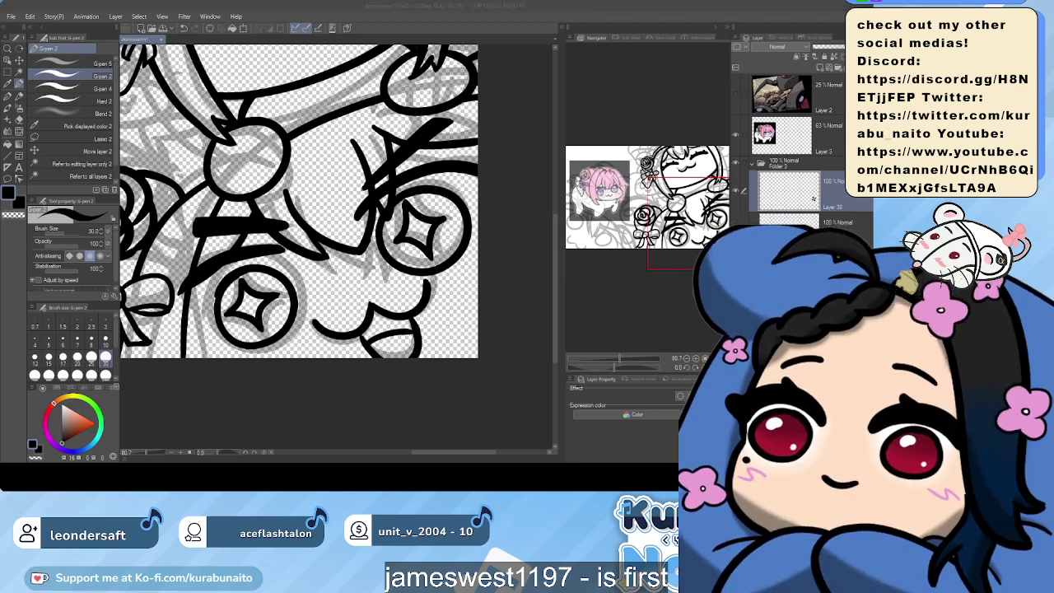
scroll(427, 389, "down", 1)
scroll(428, 390, "down", 4)
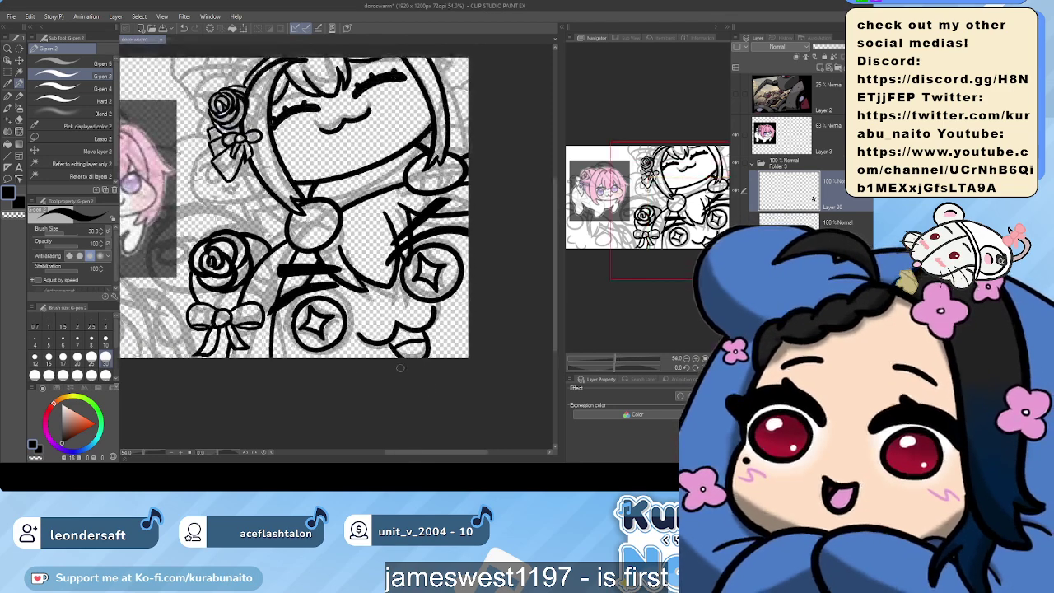
scroll(415, 397, "up", 1)
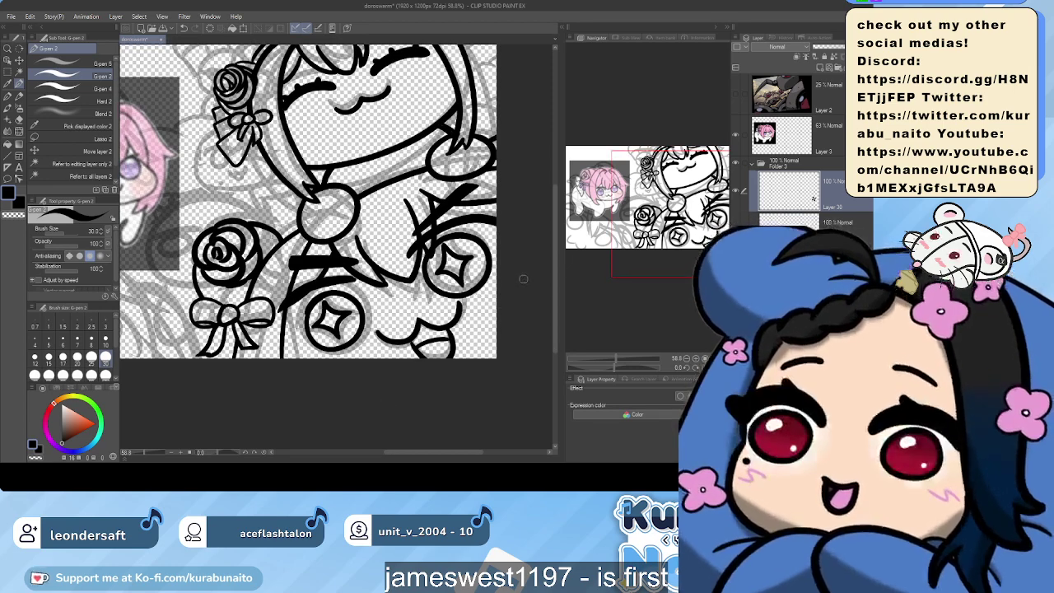
scroll(435, 308, "down", 2)
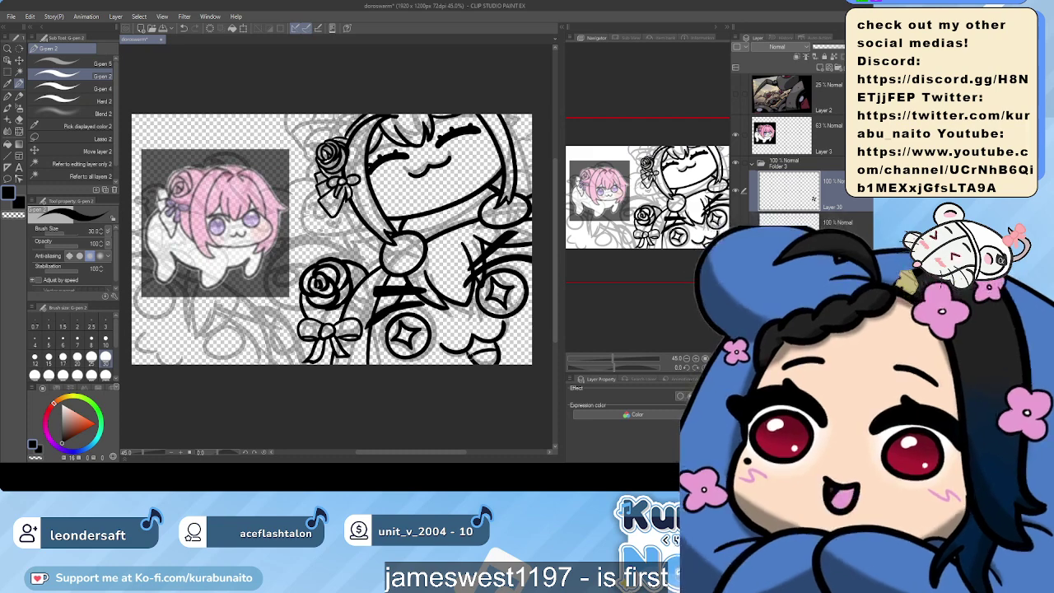
left_click_drag(467, 356, 496, 350)
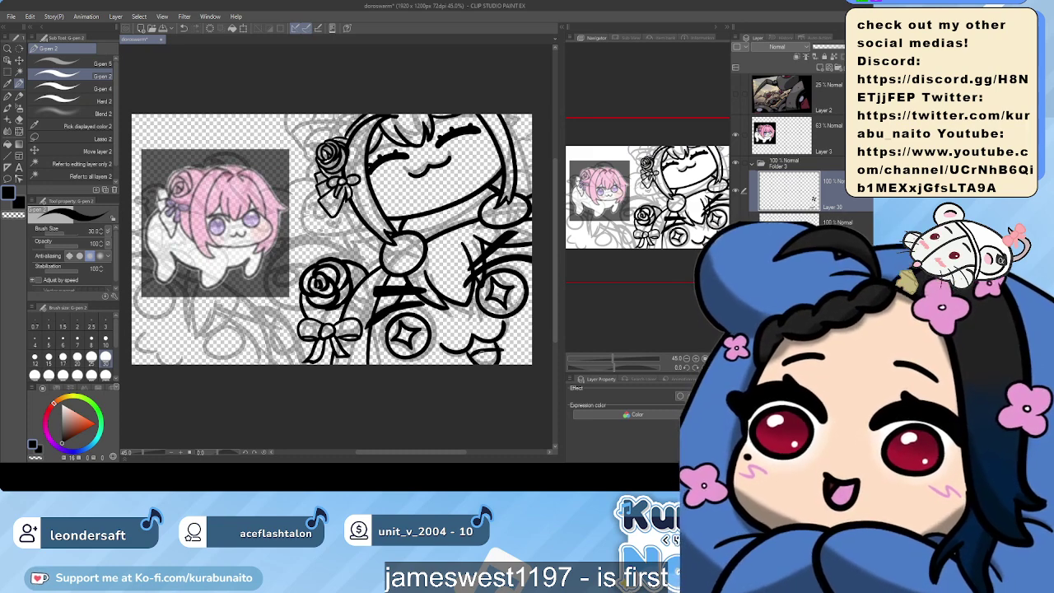
key("ctrl+z")
scroll(494, 362, "up", 5)
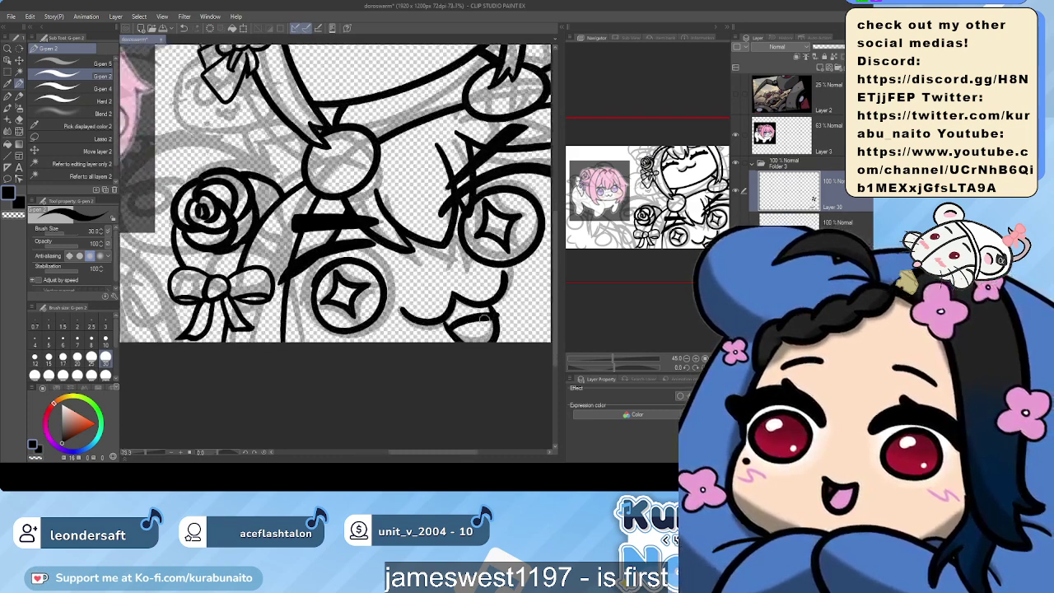
left_click_drag(432, 331, 496, 318)
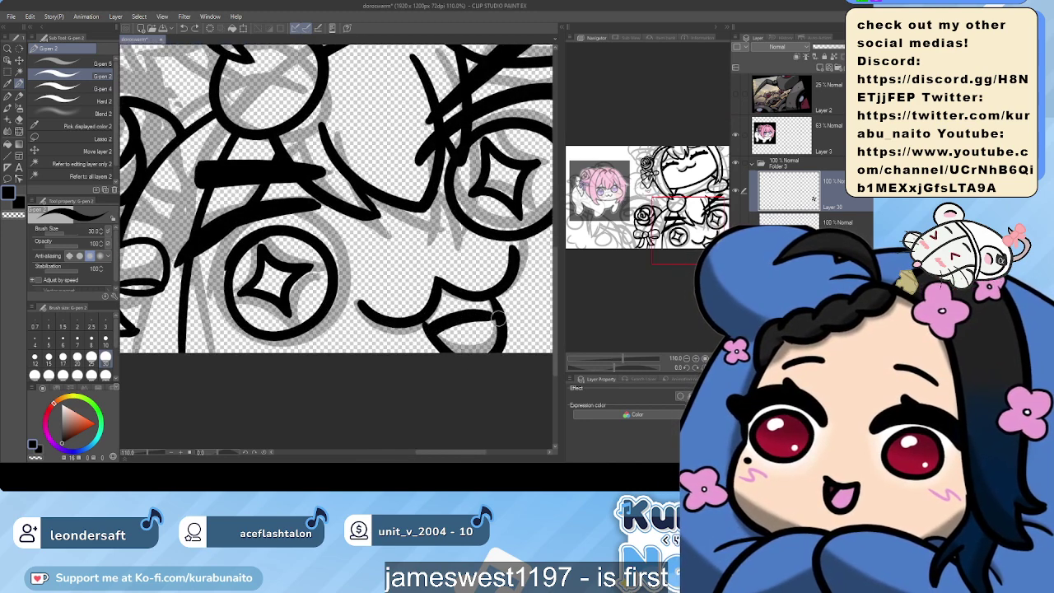
key("ctrl+z")
mouse_move(425, 327)
left_mouse_down()
mouse_move(487, 310)
mouse_move(496, 344)
left_mouse_up()
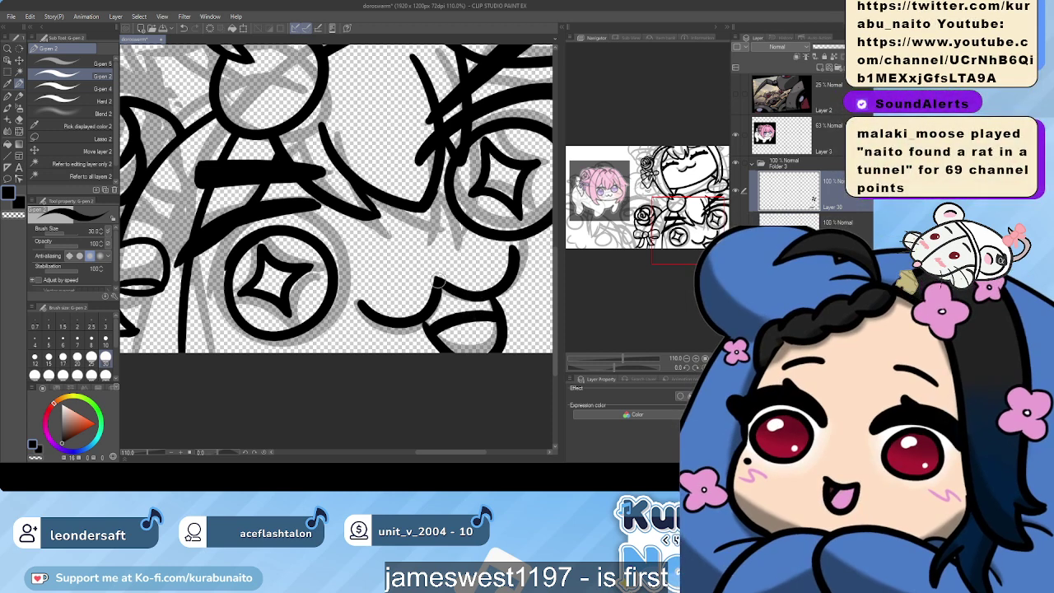
Add a new layer at the top of Folder 3
key("ctrl+shift+n")
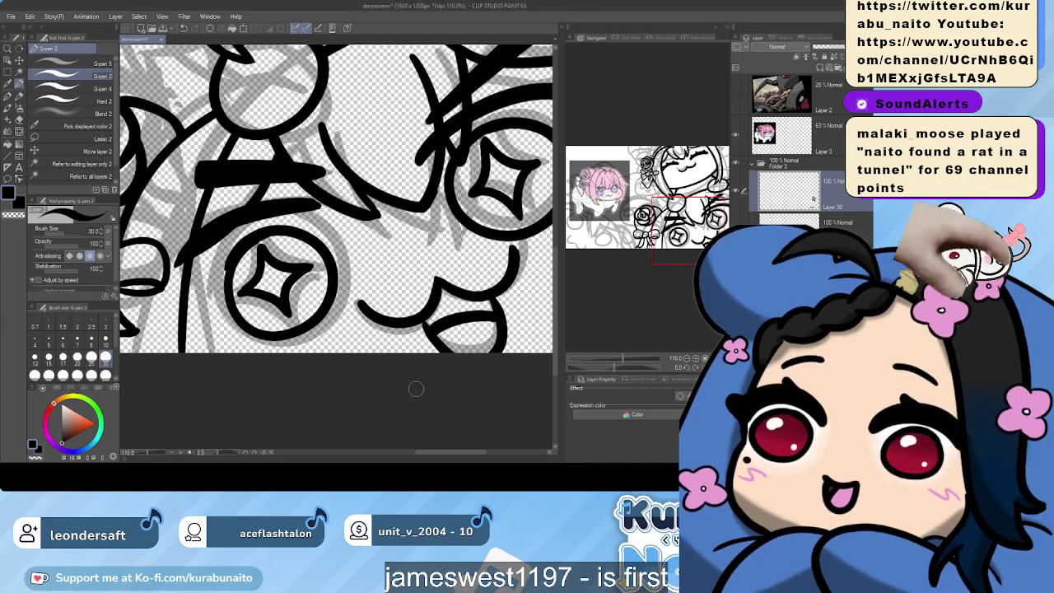
scroll(424, 264, "down", 6)
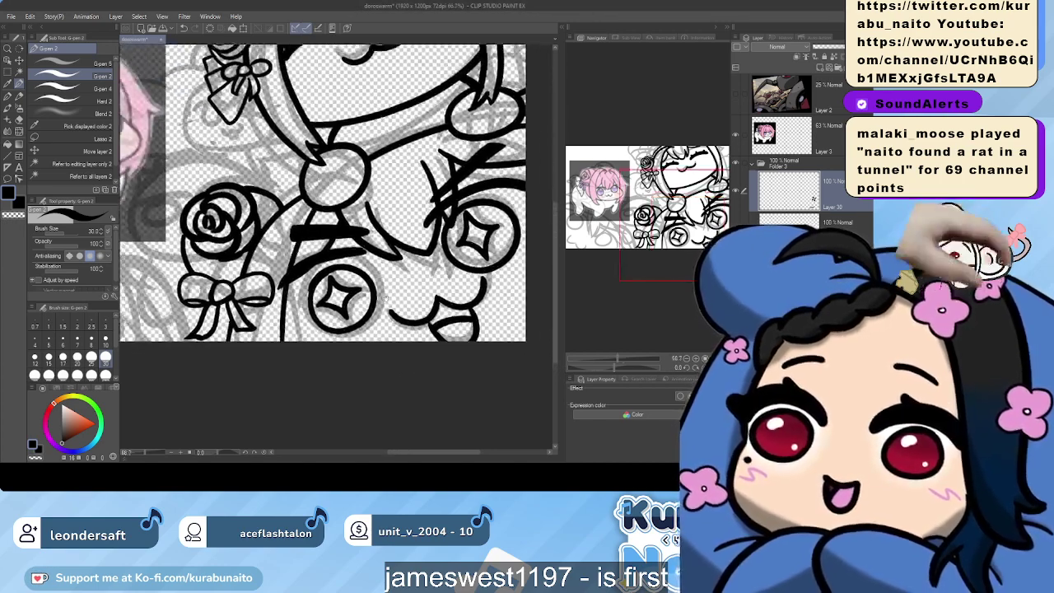
left_click_drag(387, 312, 402, 308)
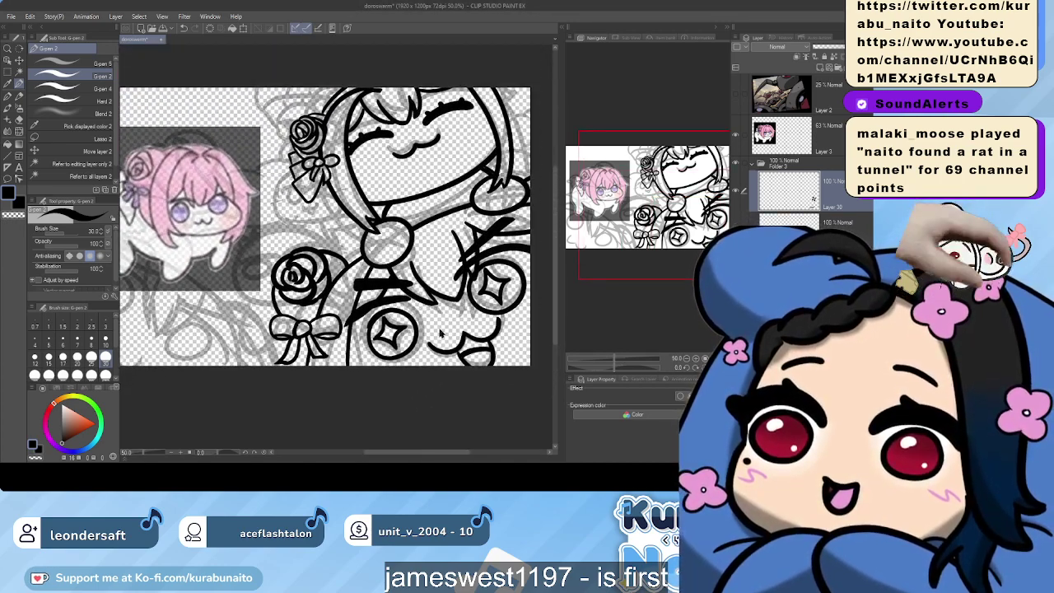
left_click_drag(467, 298, 488, 277)
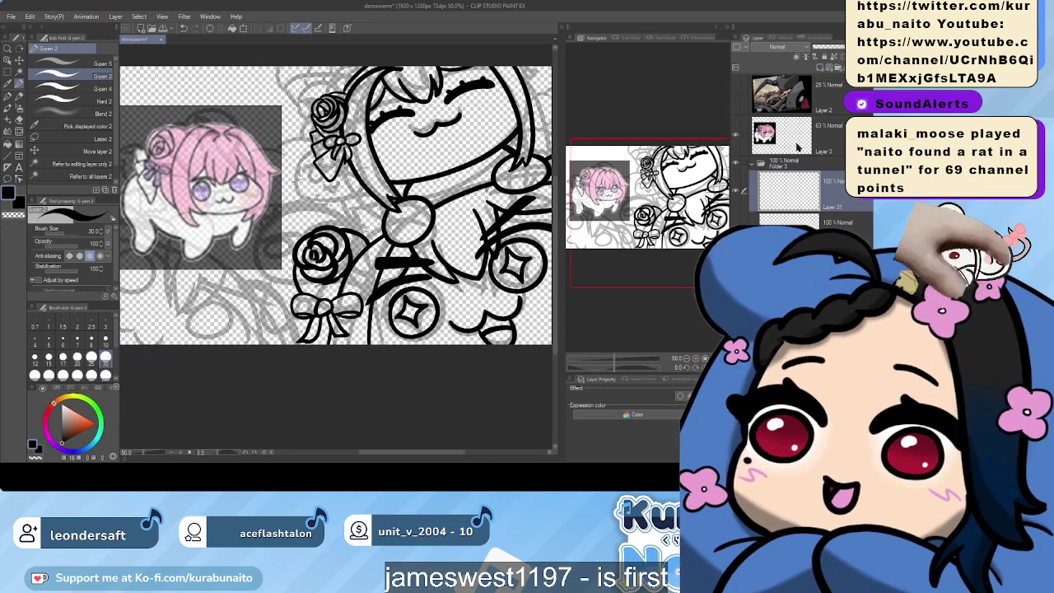
scroll(284, 305, "up", 3)
Try curved arrow strokes over the body of the pink-haired reference character and undo them
mouse_move(299, 287)
left_mouse_down()
mouse_move(343, 331)
mouse_move(357, 325)
mouse_move(332, 342)
mouse_move(321, 375)
left_mouse_up()
key("ctrl+z")
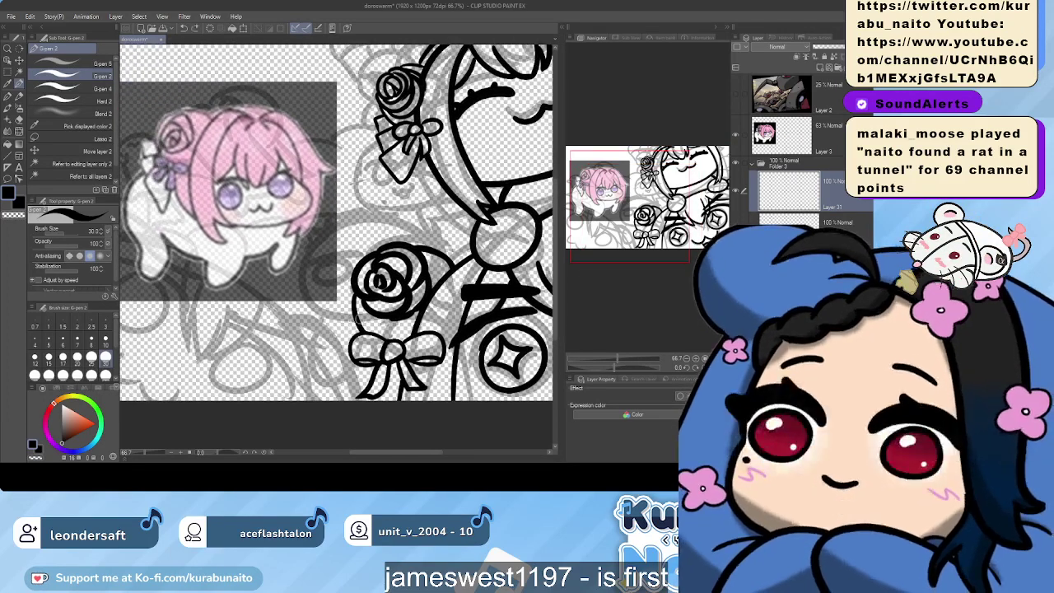
left_click_drag(326, 233, 411, 245)
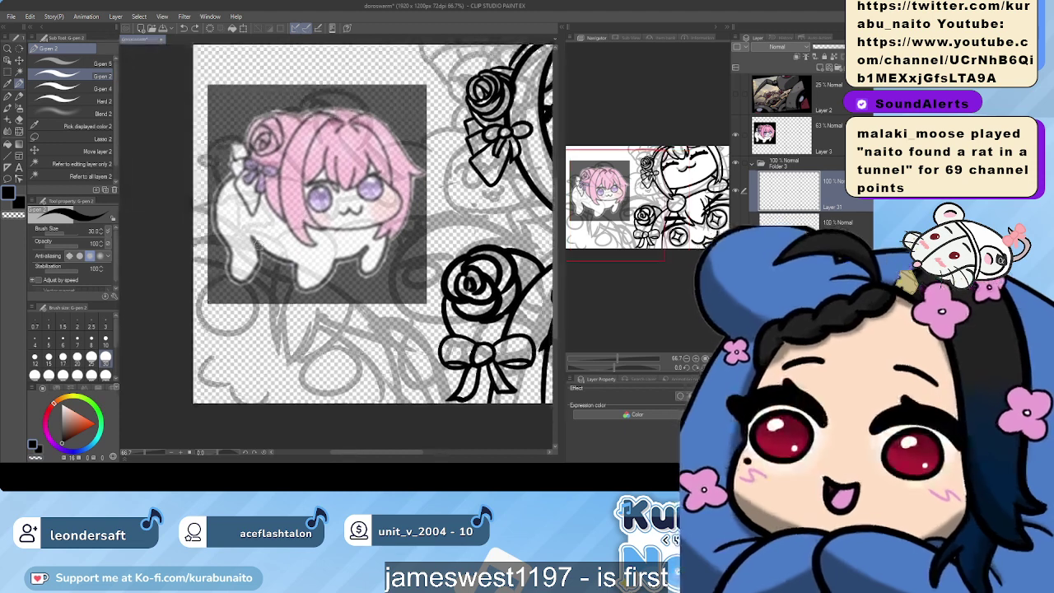
mouse_move(250, 224)
left_mouse_down()
mouse_move(270, 270)
mouse_move(301, 292)
left_mouse_up()
left_click_drag(288, 238, 238, 244)
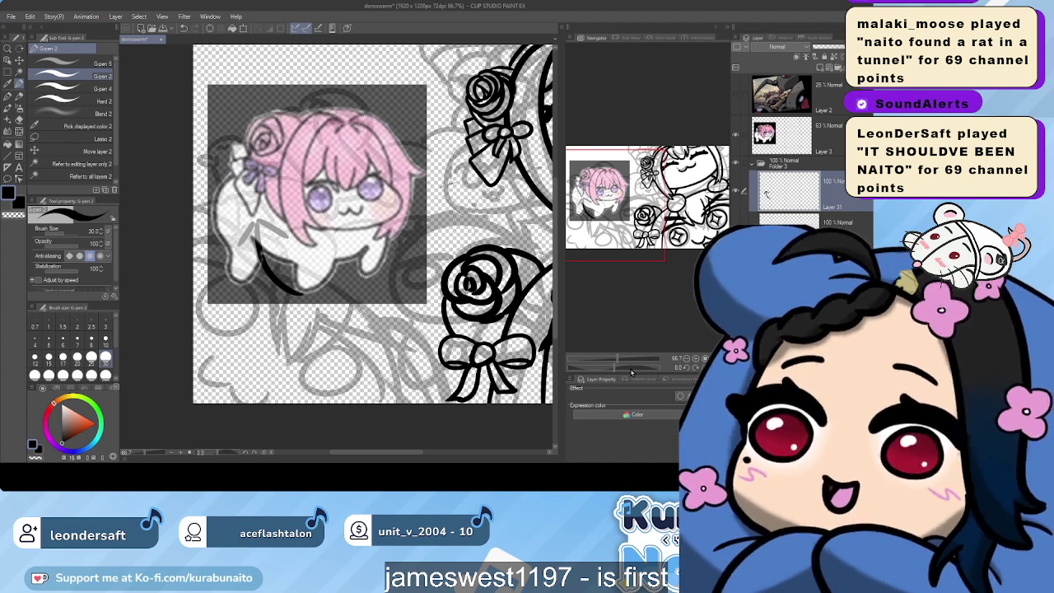
key("ctrl+z")
key("ctrl+z")
key("ctrl+z")
key("ctrl+z")
key("ctrl+z")
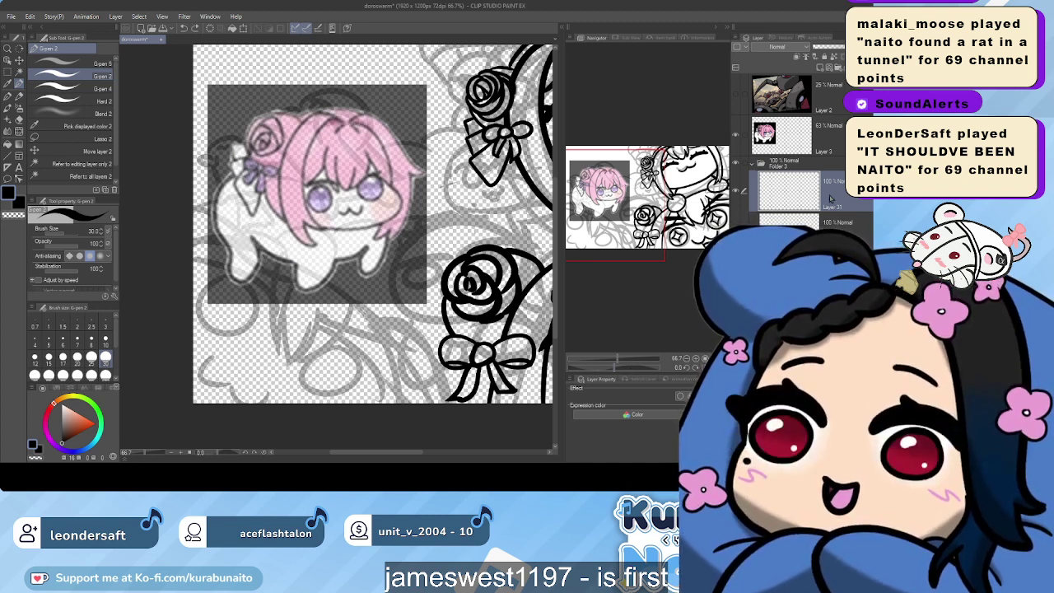
Add a new layer above Layer 3 and draw a curved arrow pointing up at the reference character's body
key("ctrl+shift+n")
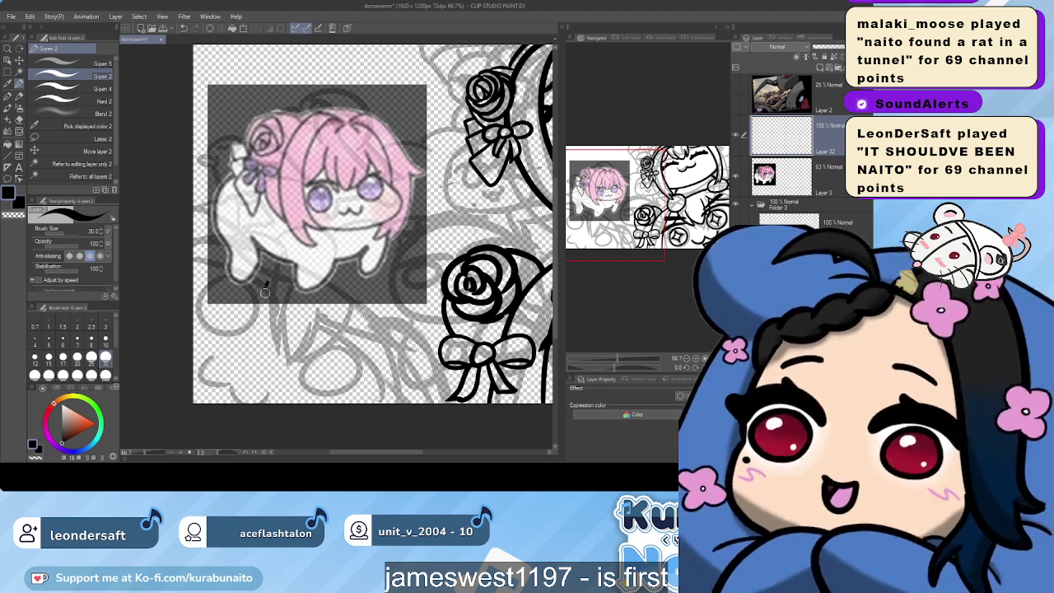
left_click_drag(310, 344, 266, 294)
key("ctrl+z")
mouse_move(255, 219)
left_mouse_down()
mouse_move(250, 232)
mouse_move(285, 304)
left_mouse_up()
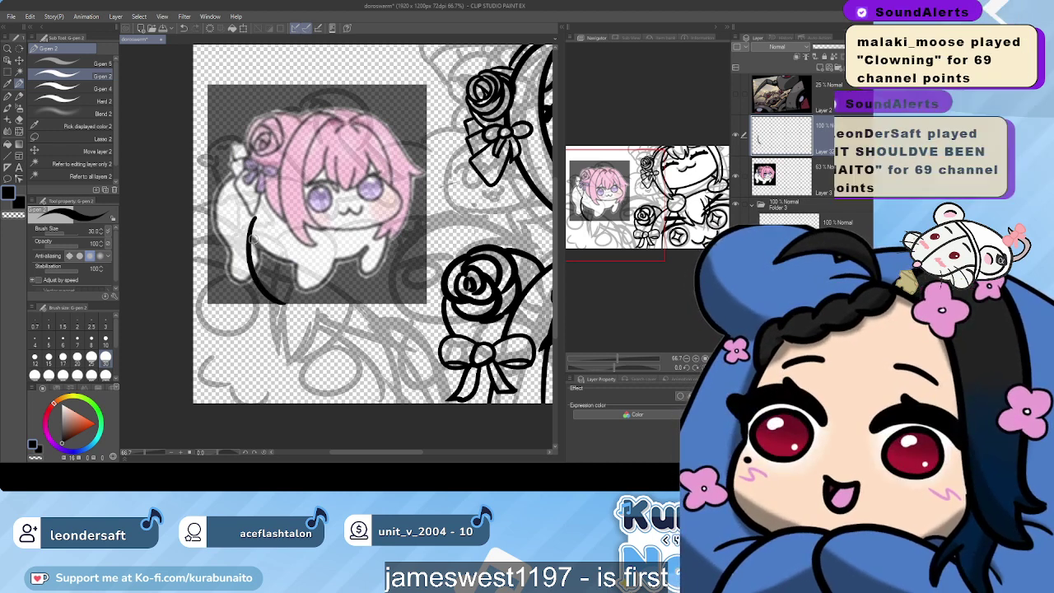
key("ctrl+z")
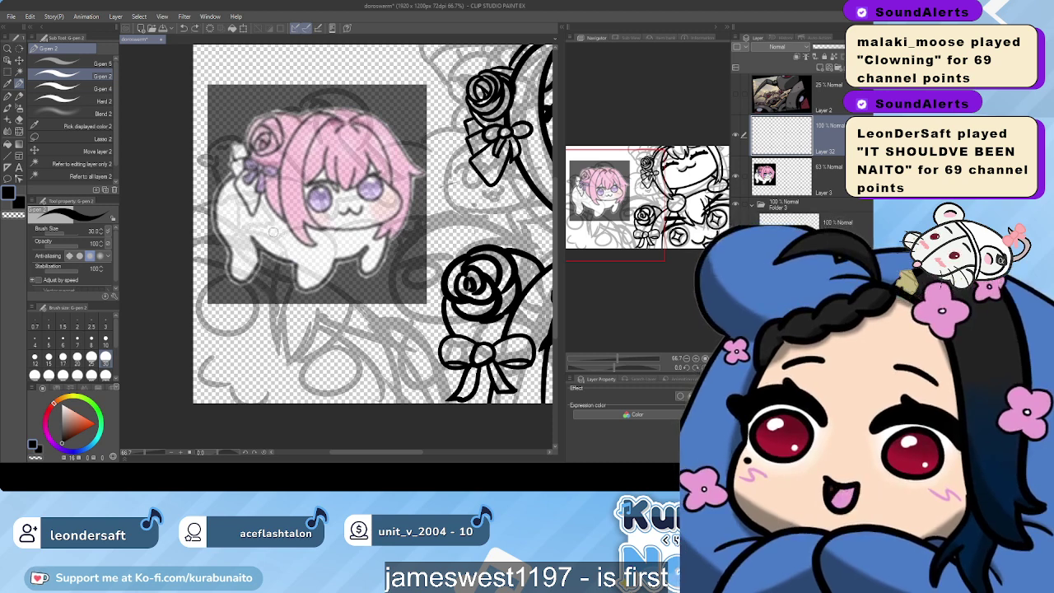
left_click_drag(251, 243, 292, 314)
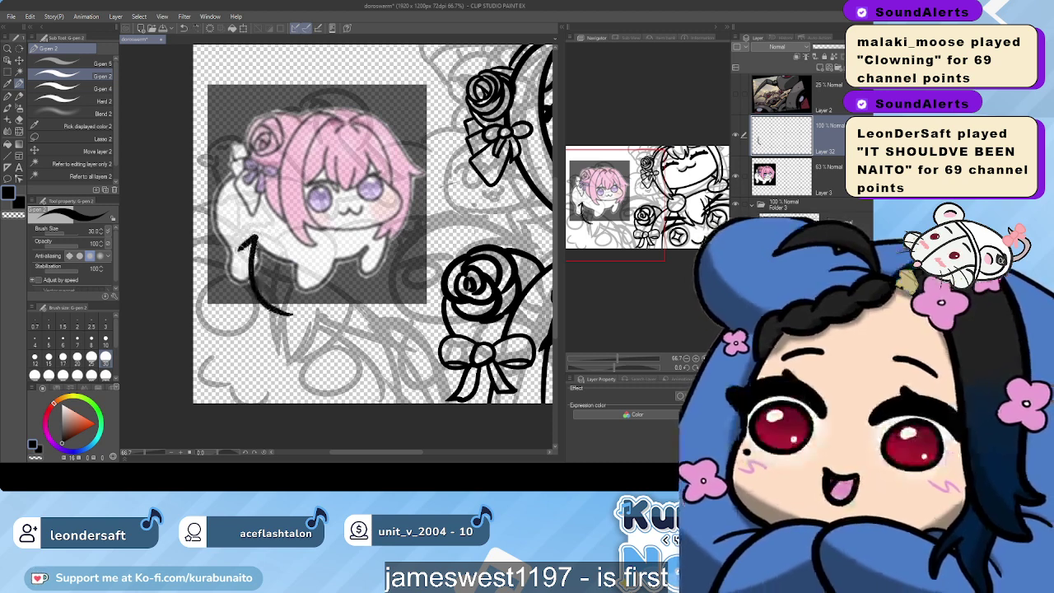
left_click_drag(239, 254, 268, 257)
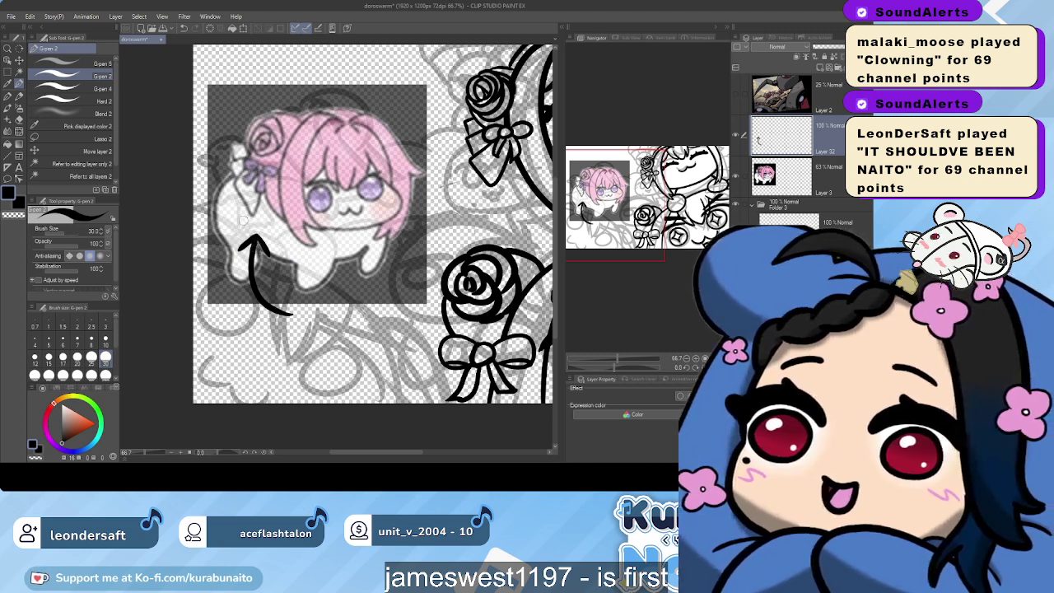
Undo the arrow and try further strokes from the reference character's body down over the sketch
key("ctrl+z")
key("ctrl+z")
key("ctrl+z")
mouse_move(238, 214)
left_mouse_down()
mouse_move(272, 270)
mouse_move(237, 212)
mouse_move(253, 262)
mouse_move(241, 261)
mouse_move(284, 281)
mouse_move(291, 260)
mouse_move(273, 294)
mouse_move(280, 335)
mouse_move(310, 304)
mouse_move(283, 331)
mouse_move(297, 384)
mouse_move(343, 335)
left_mouse_up()
key("ctrl+z")
key("ctrl+z")
key("ctrl+z")
key("ctrl+z")
key("ctrl+z")
key("ctrl+z")
key("ctrl+z")
key("ctrl+z")
key("ctrl+z")
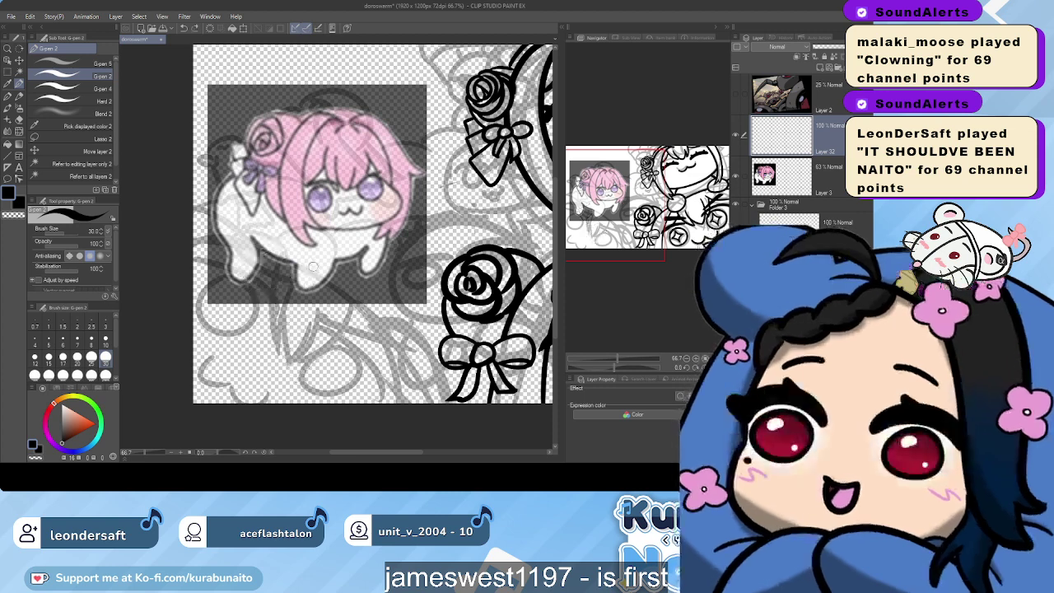
Try a tall oval outline overlapping the lower edge of the reference image and undo it
mouse_move(288, 263)
left_mouse_down()
mouse_move(264, 260)
mouse_move(282, 295)
mouse_move(292, 281)
mouse_move(249, 284)
mouse_move(282, 380)
mouse_move(330, 333)
left_mouse_up()
key("ctrl+z")
mouse_move(278, 251)
left_mouse_down()
mouse_move(332, 322)
mouse_move(329, 340)
left_mouse_up()
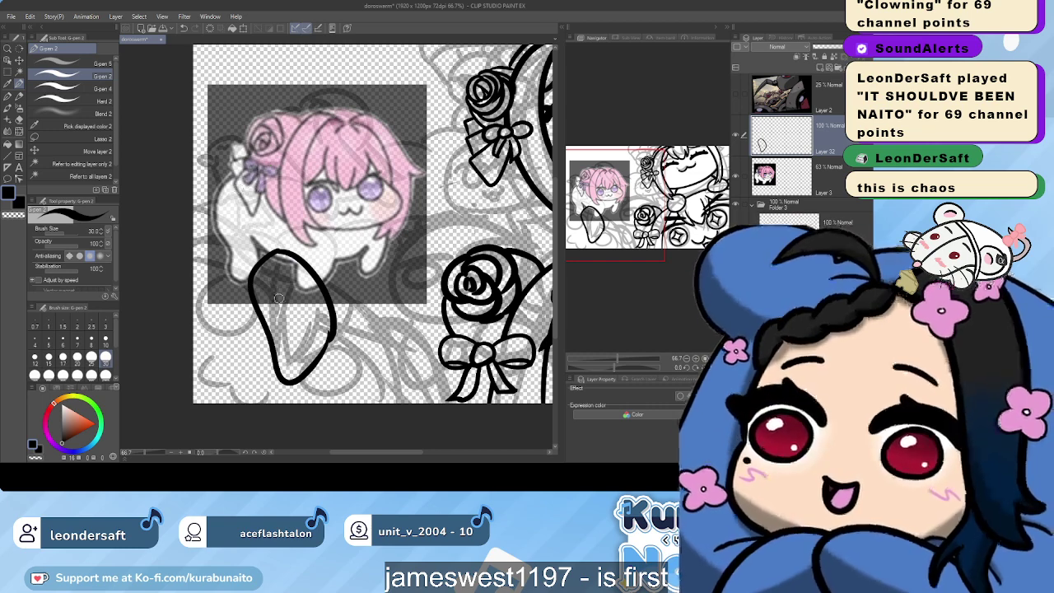
key("ctrl+z")
key("ctrl+z")
Review the inked character and ornaments against the reference image and the remaining rough sketch
scroll(257, 276, "down", 3)
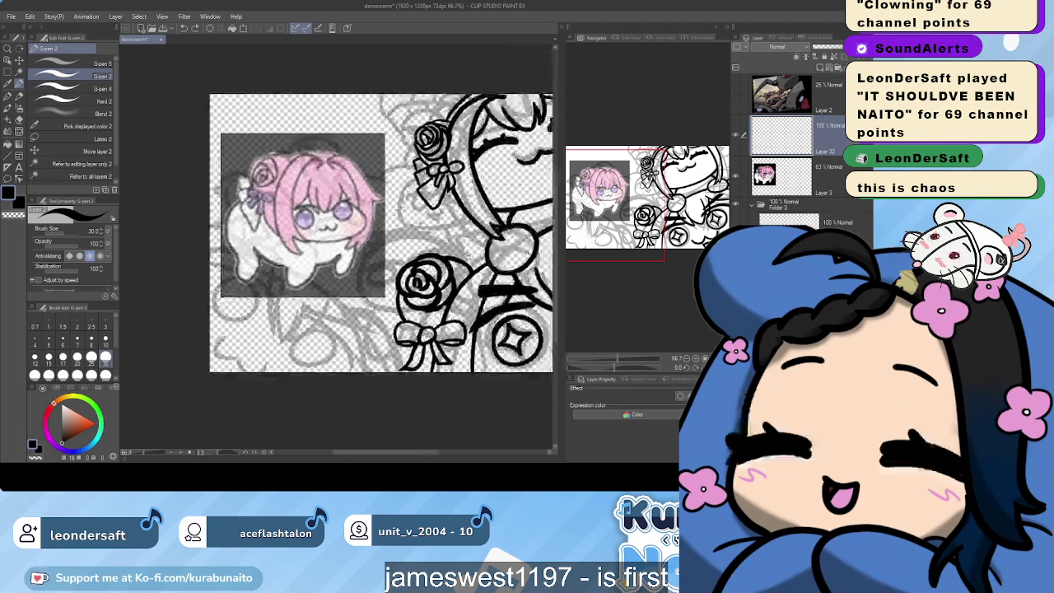
left_click_drag(251, 279, 200, 286)
scroll(201, 284, "up", 2)
left_click_drag(296, 306, 266, 284)
scroll(268, 278, "down", 2)
scroll(270, 277, "up", 2)
scroll(266, 284, "up", 1)
scroll(266, 284, "down", 1)
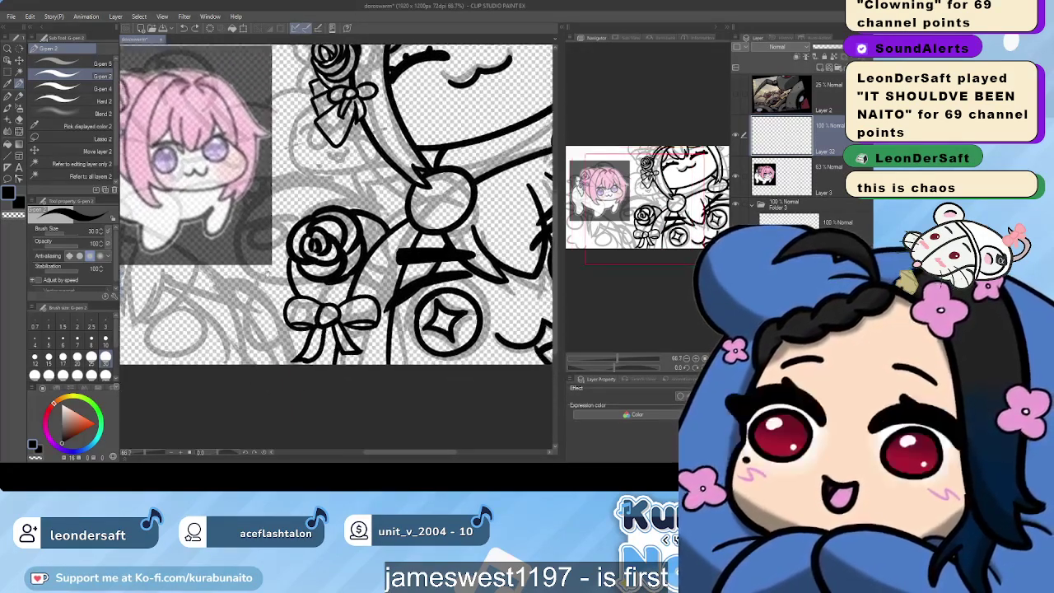
scroll(268, 282, "up", 1)
scroll(272, 282, "down", 1)
scroll(329, 280, "up", 1)
left_click_drag(335, 280, 274, 276)
scroll(415, 298, "down", 4)
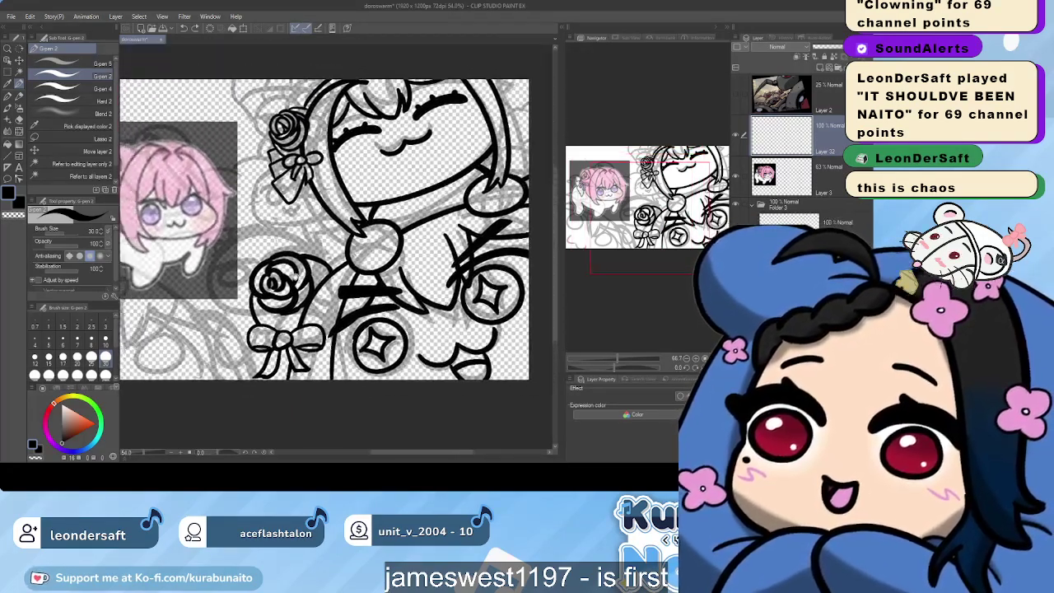
scroll(383, 286, "up", 1)
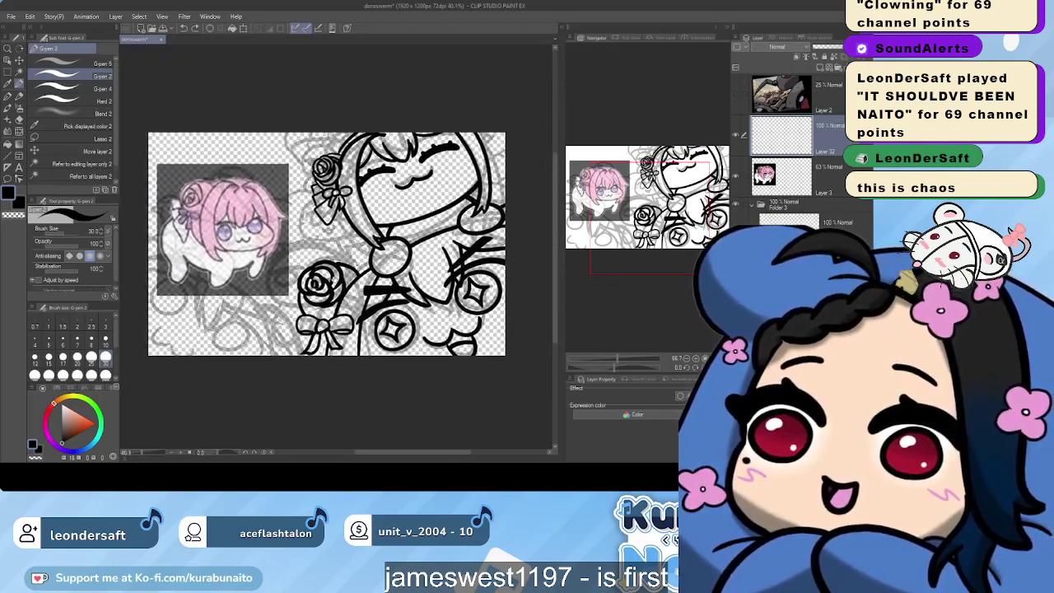
Save the drawing
scroll(370, 286, "up", 1)
scroll(371, 286, "down", 1)
scroll(332, 246, "up", 2)
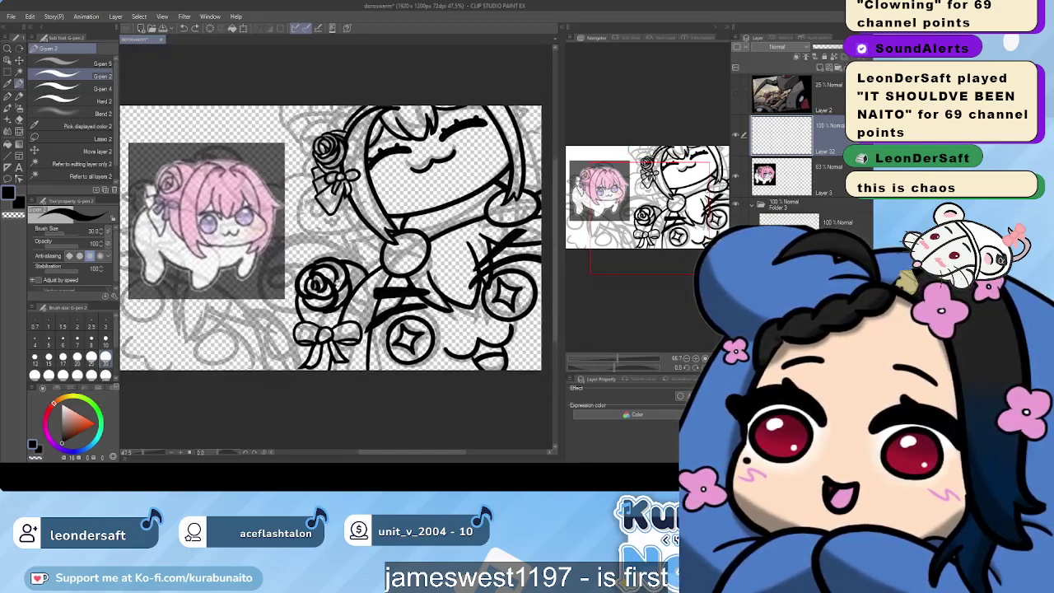
scroll(331, 245, "down", 1)
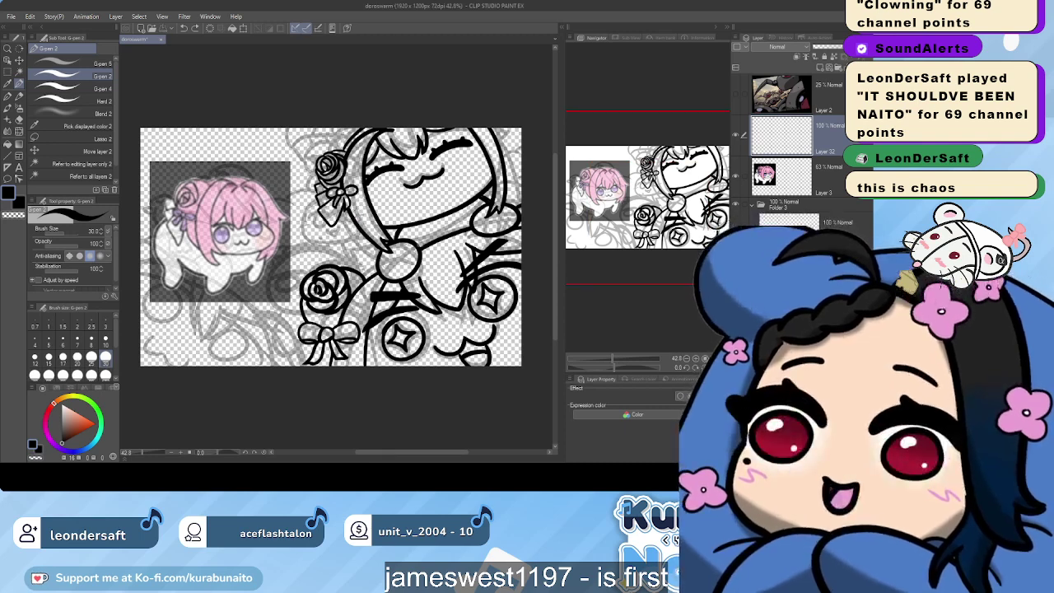
key("ctrl+s")
left_click_drag(347, 358, 339, 359)
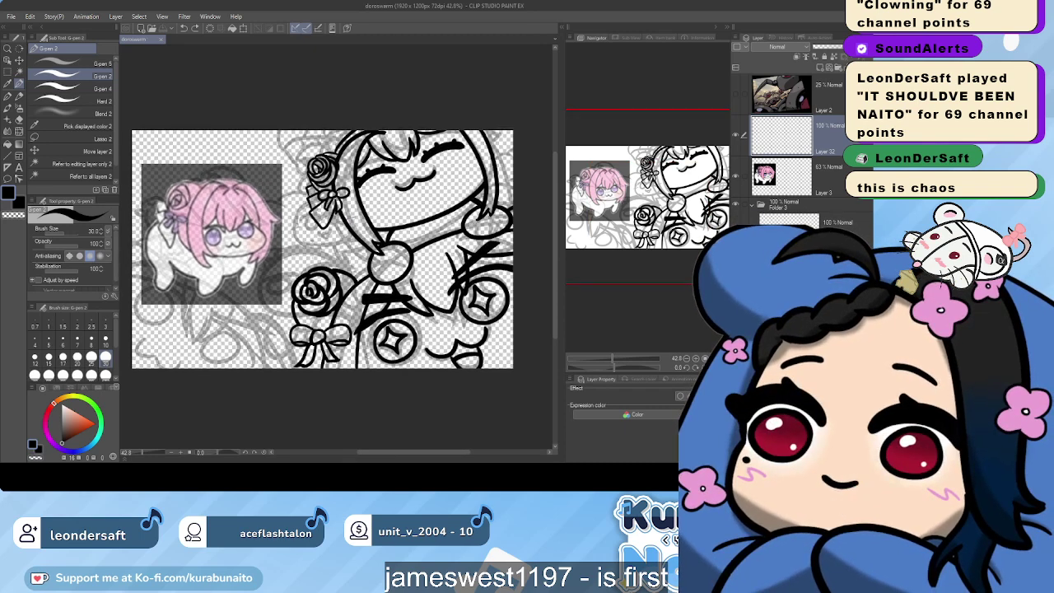
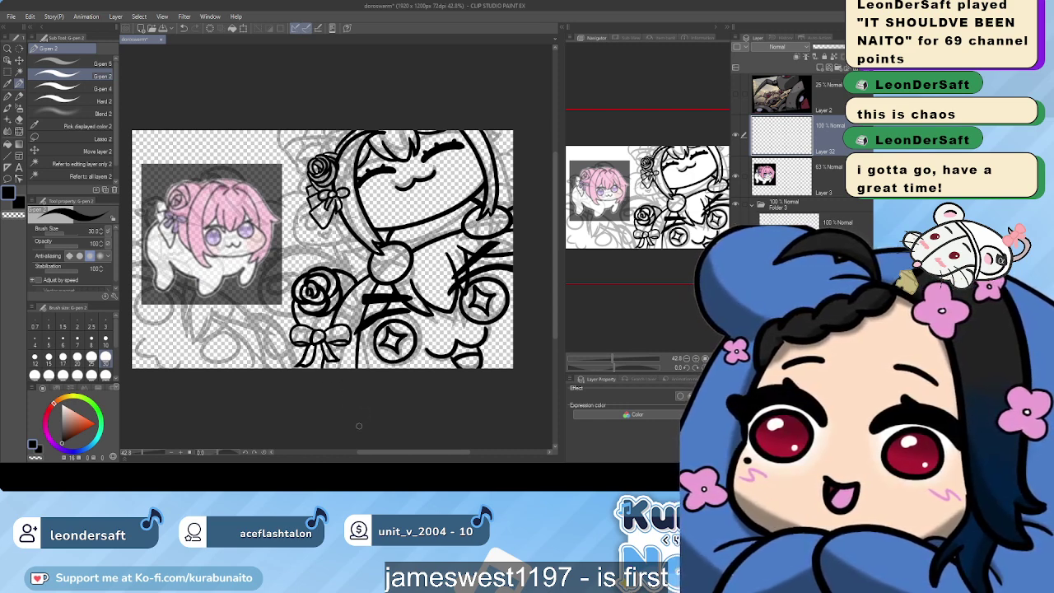
Activate the top layer in Folder 3 and ink angular ribbon shapes on the outer side of the lower rose's bow
mouse_move(359, 426)
left_mouse_down()
mouse_move(368, 417)
mouse_move(358, 408)
left_mouse_up()
scroll(365, 419, "up", 2)
scroll(365, 418, "down", 1)
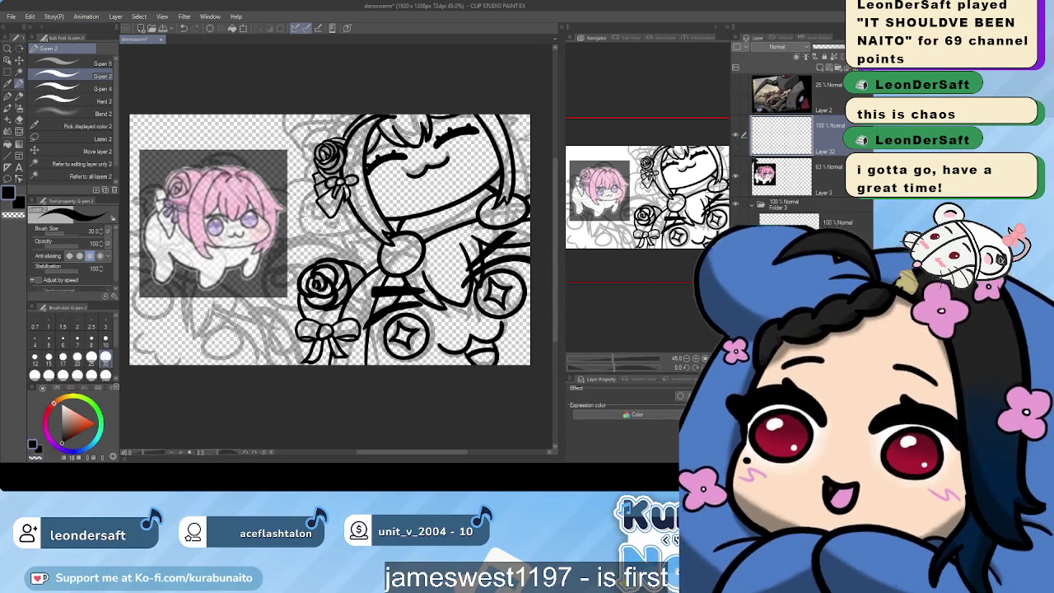
left_click(830, 222)
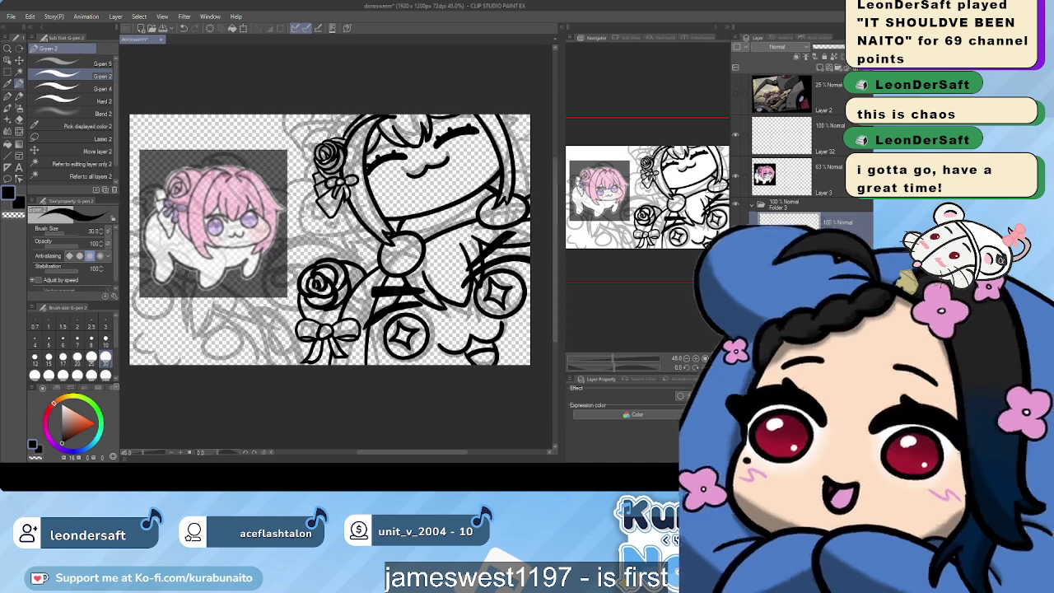
left_click_drag(169, 379, 195, 359)
scroll(183, 367, "up", 2)
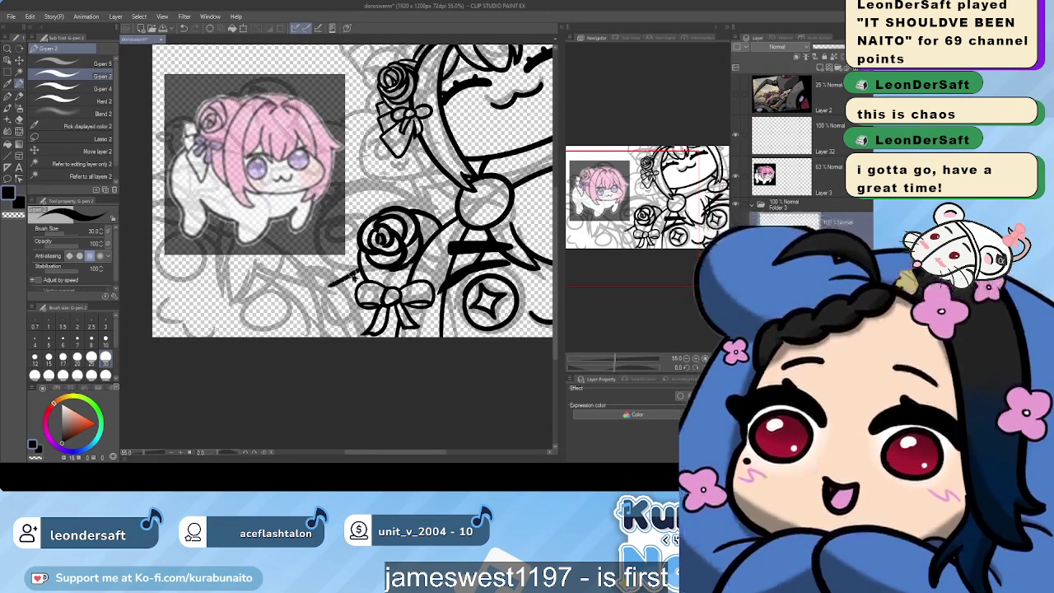
key("ctrl+z")
mouse_move(361, 282)
left_mouse_down()
mouse_move(336, 277)
mouse_move(345, 310)
mouse_move(361, 320)
left_mouse_up()
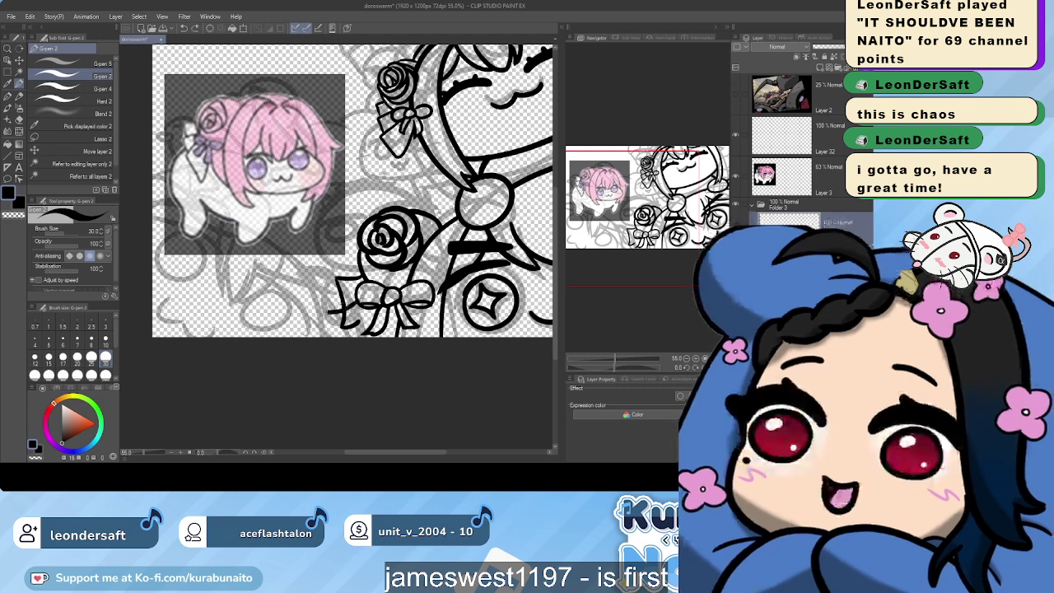
Undo the latest ribbon strokes and redraw the angular ribbon outlines closer to the lower rose's bow
mouse_move(358, 299)
left_mouse_down()
mouse_move(331, 309)
mouse_move(339, 299)
mouse_move(332, 343)
mouse_move(360, 322)
left_mouse_up()
key("ctrl+z")
key("ctrl+z")
key("ctrl+z")
key("ctrl+z")
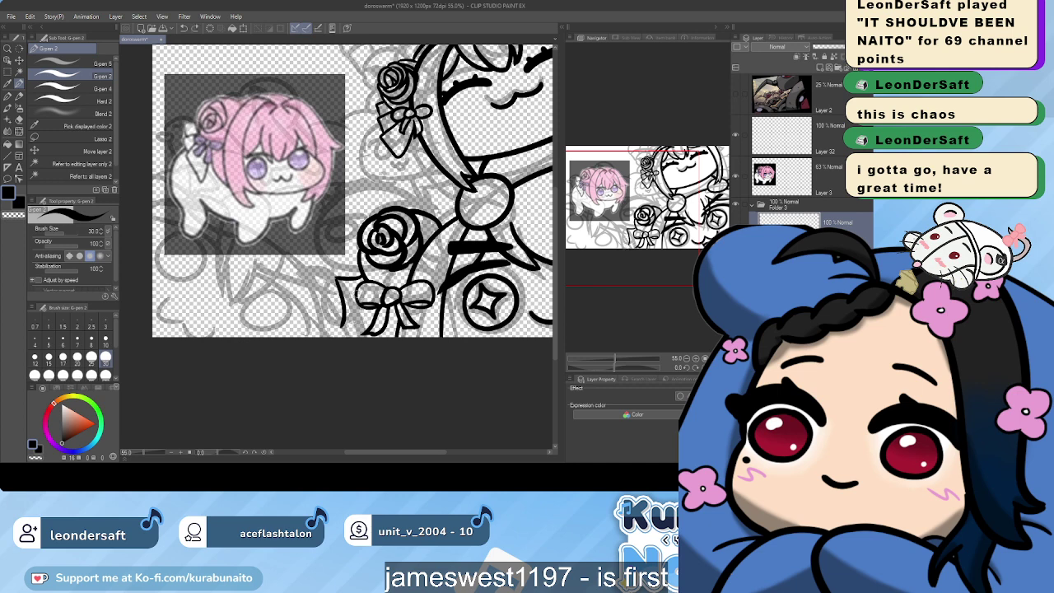
mouse_move(360, 275)
left_mouse_down()
mouse_move(340, 292)
mouse_move(357, 278)
mouse_move(349, 289)
left_mouse_up()
key("ctrl+z")
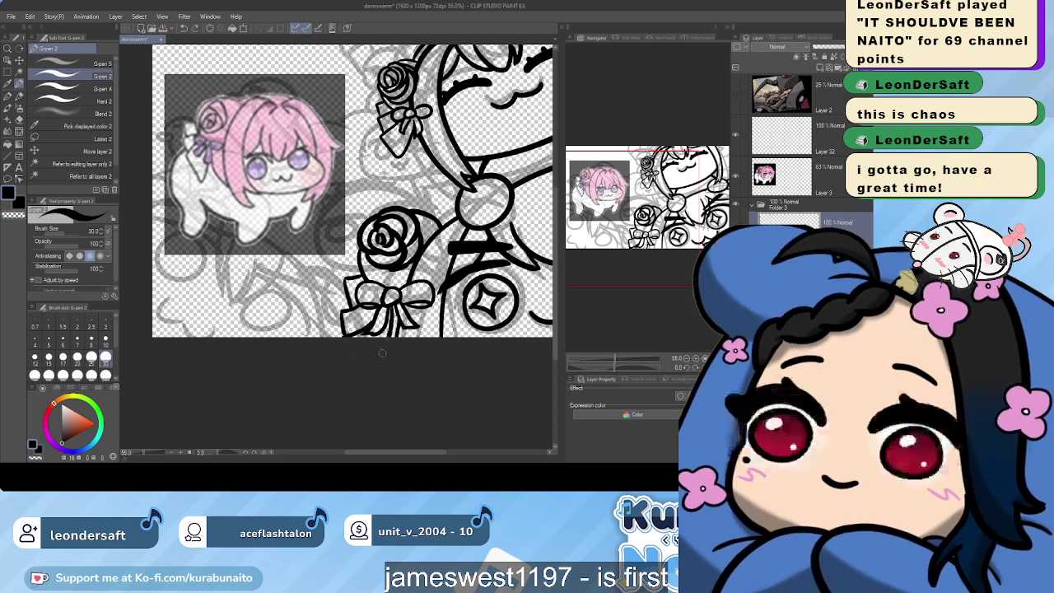
Erase the overlaps where the new ribbon outlines meet the bow and its tails with the Hard 2 eraser
left_click(79, 100)
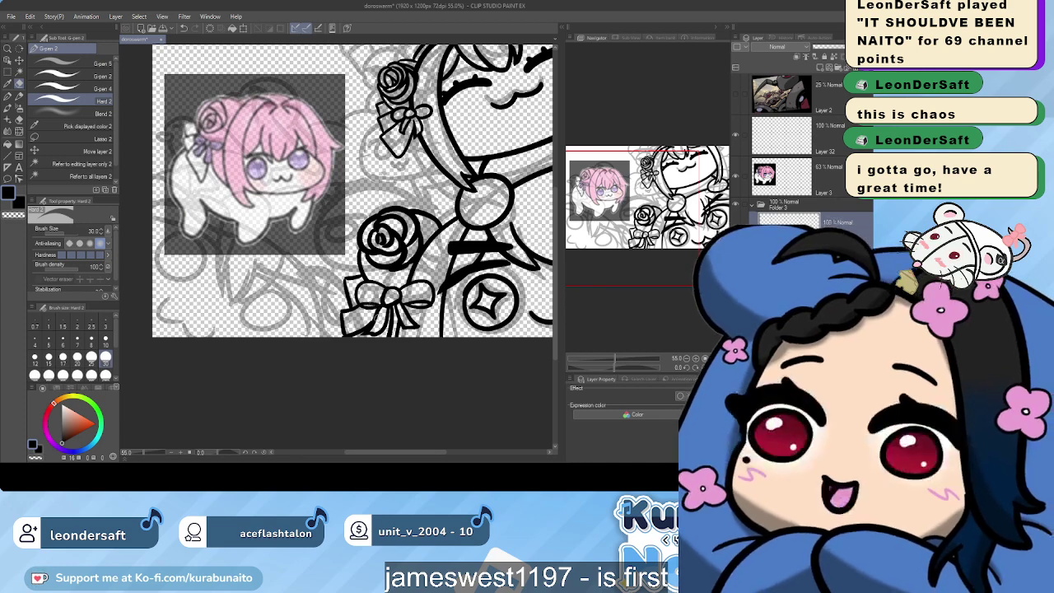
scroll(370, 317, "up", 5)
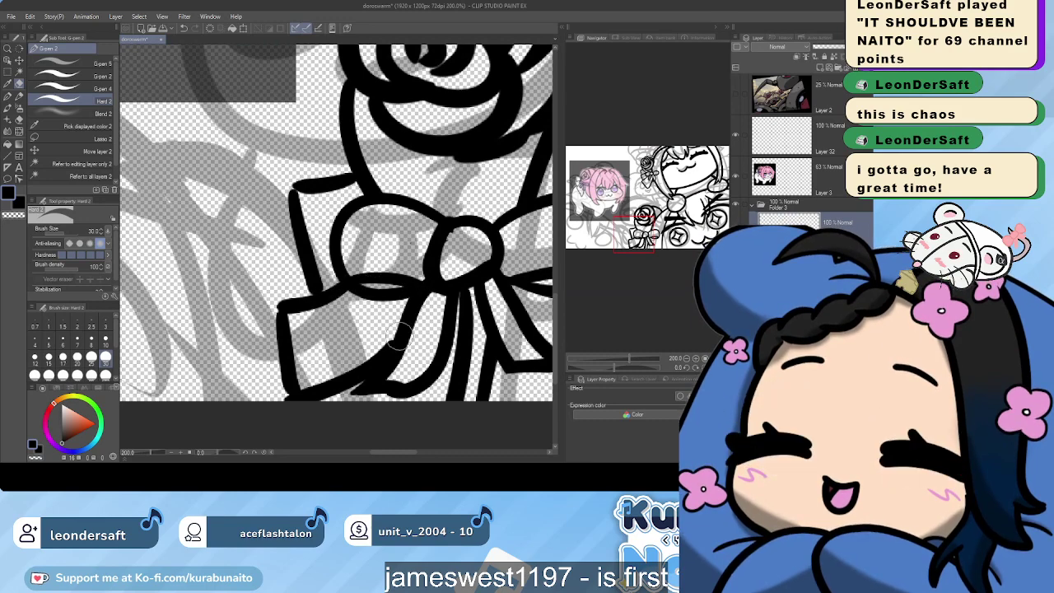
scroll(395, 329, "down", 3)
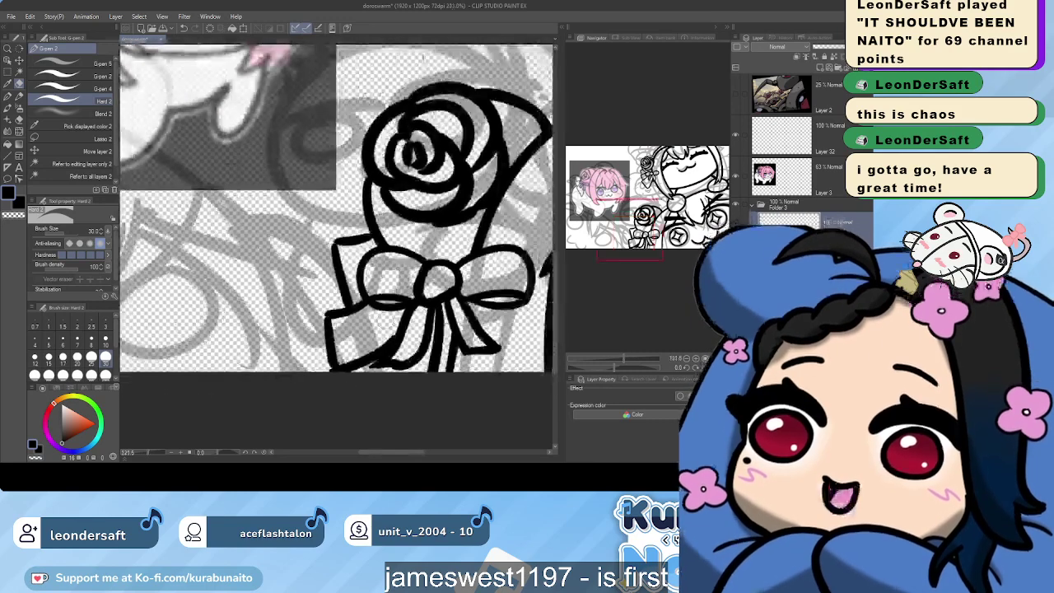
Touch up the corners and lower edge of the angular ribbon shapes with G-pen 2
left_click(91, 77)
scroll(333, 261, "up", 3)
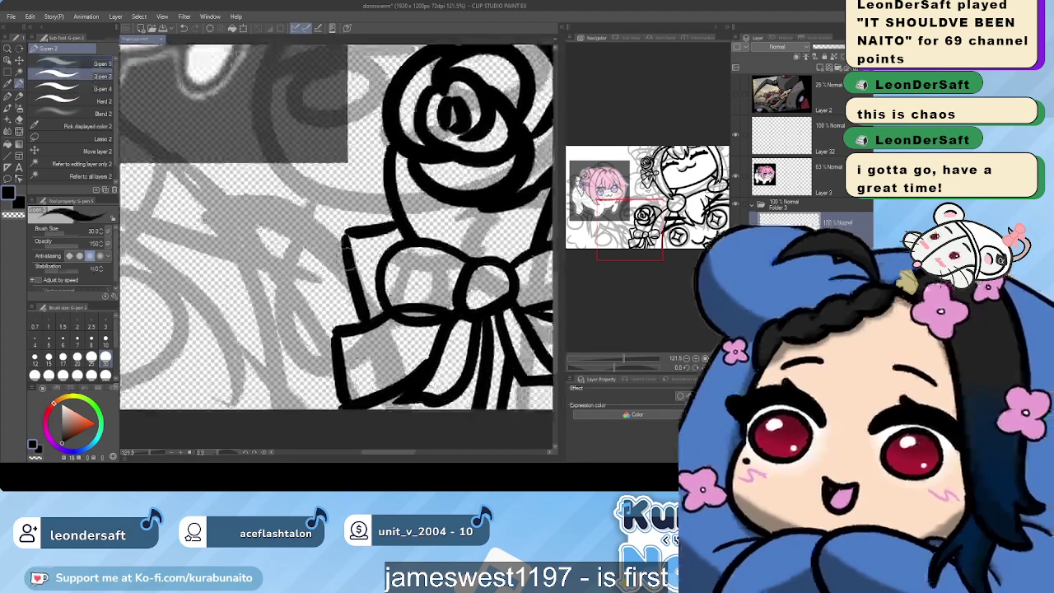
key("ctrl+z")
mouse_move(343, 240)
left_mouse_down()
mouse_move(352, 253)
mouse_move(349, 242)
left_mouse_up()
key("ctrl+z")
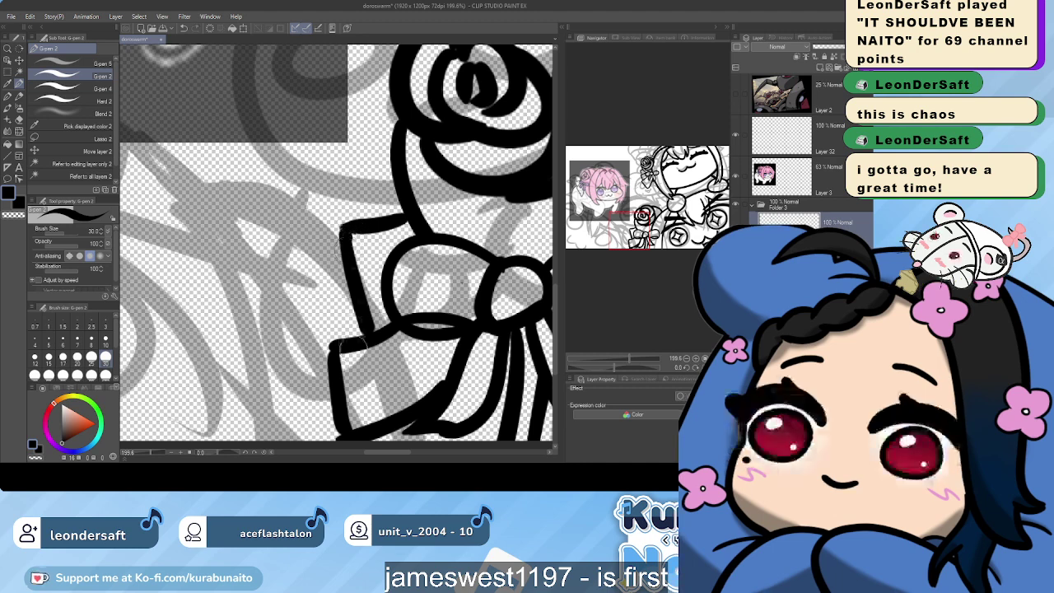
mouse_move(345, 349)
left_mouse_down()
mouse_move(332, 351)
mouse_move(335, 372)
left_mouse_up()
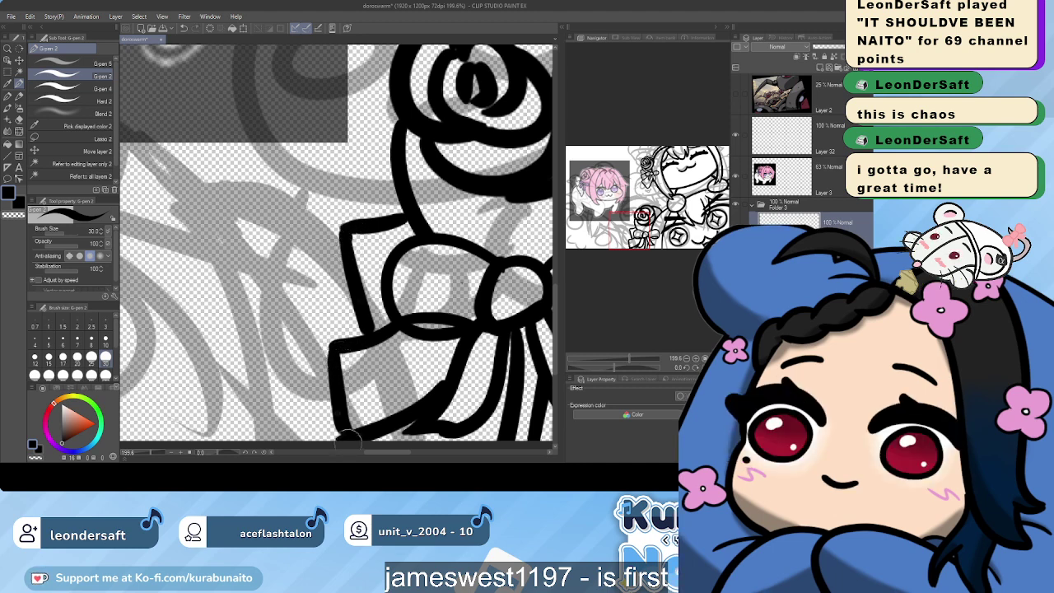
left_click_drag(331, 443, 318, 357)
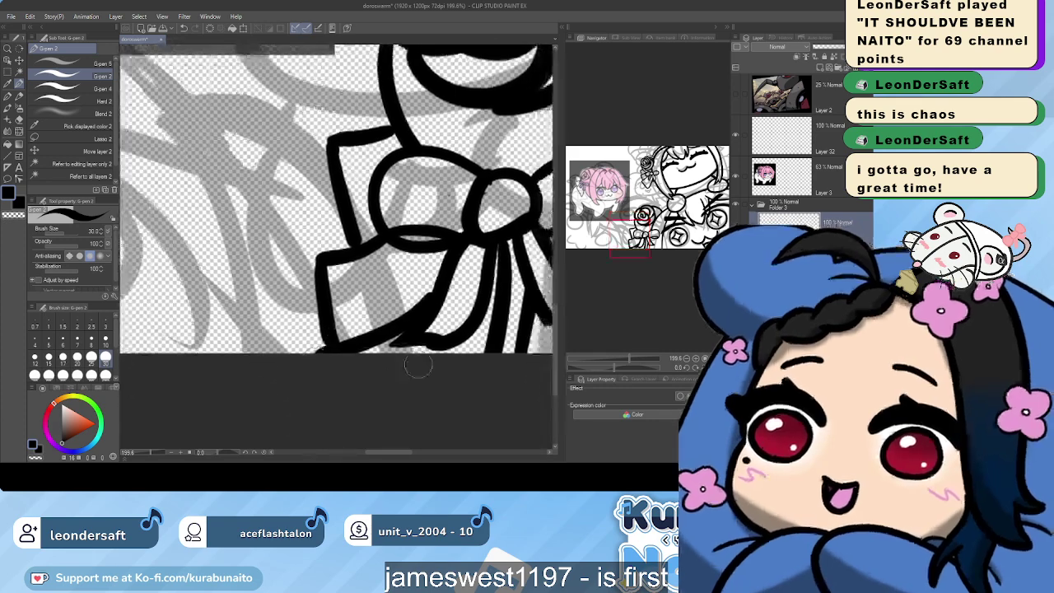
left_click_drag(419, 365, 353, 360)
left_click_drag(454, 233, 331, 257)
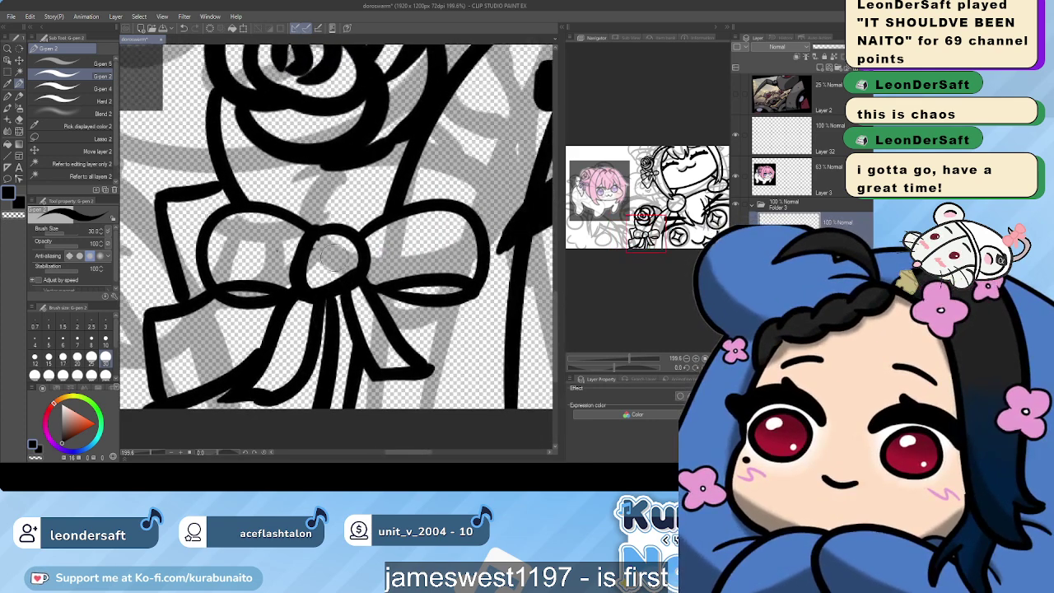
Pick the layer holding the lower rose's bow knot and undo the stray dot inside the knot
left_click(313, 241, "ctrl+shift")
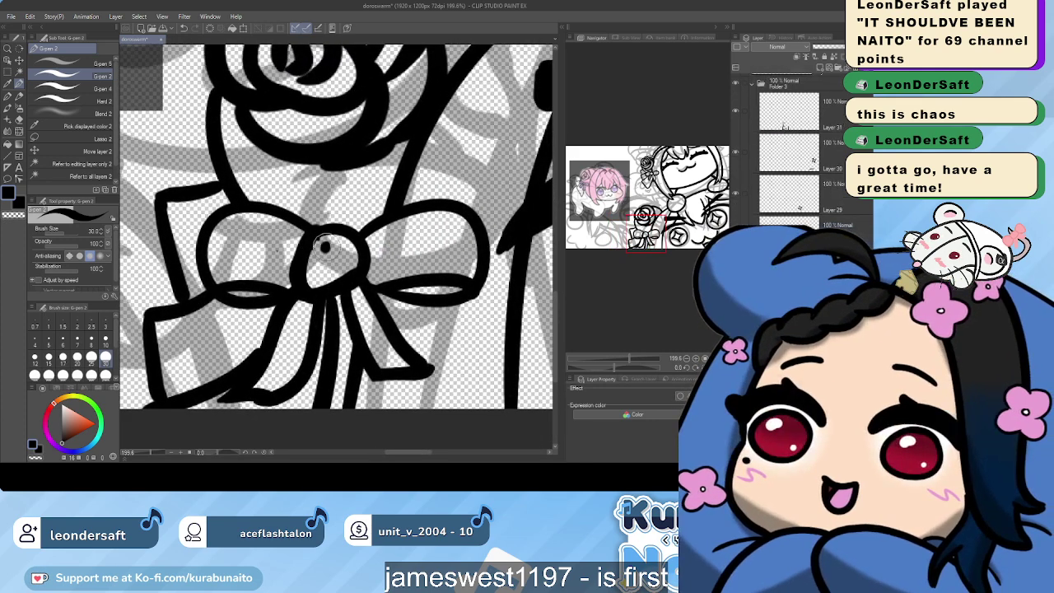
key("e")
key("ctrl+z")
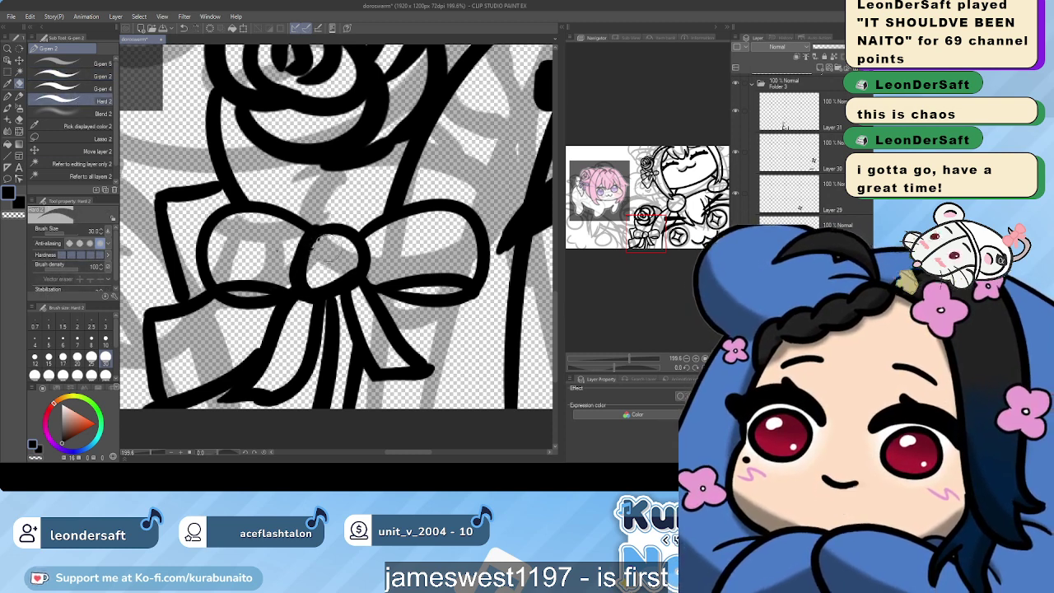
left_click(309, 247, "ctrl+shift")
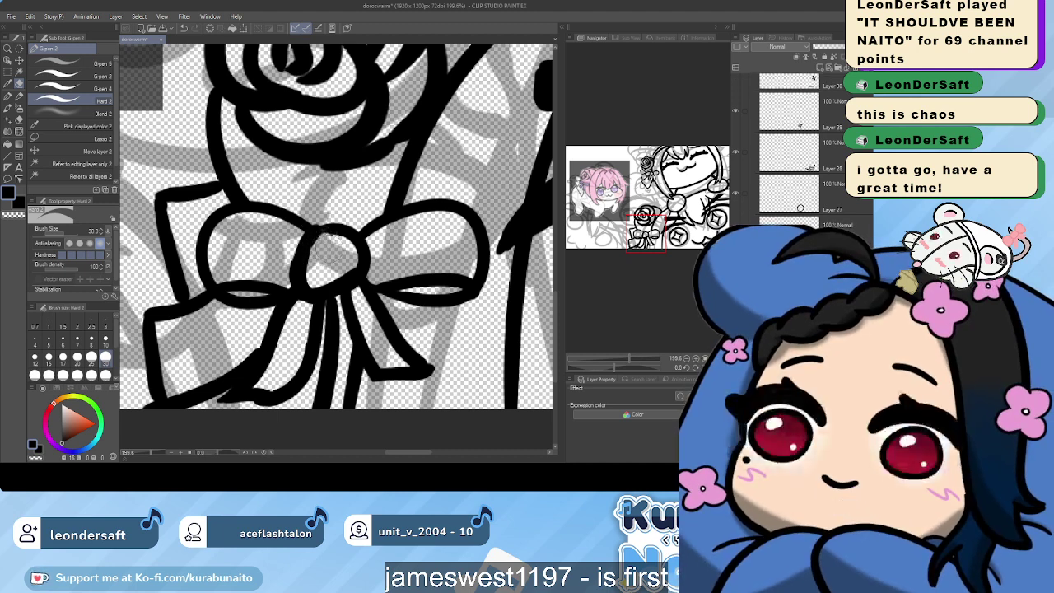
Redraw the bow's knot as a wider, rounder oval and erase the old outline inside it
left_click(92, 89)
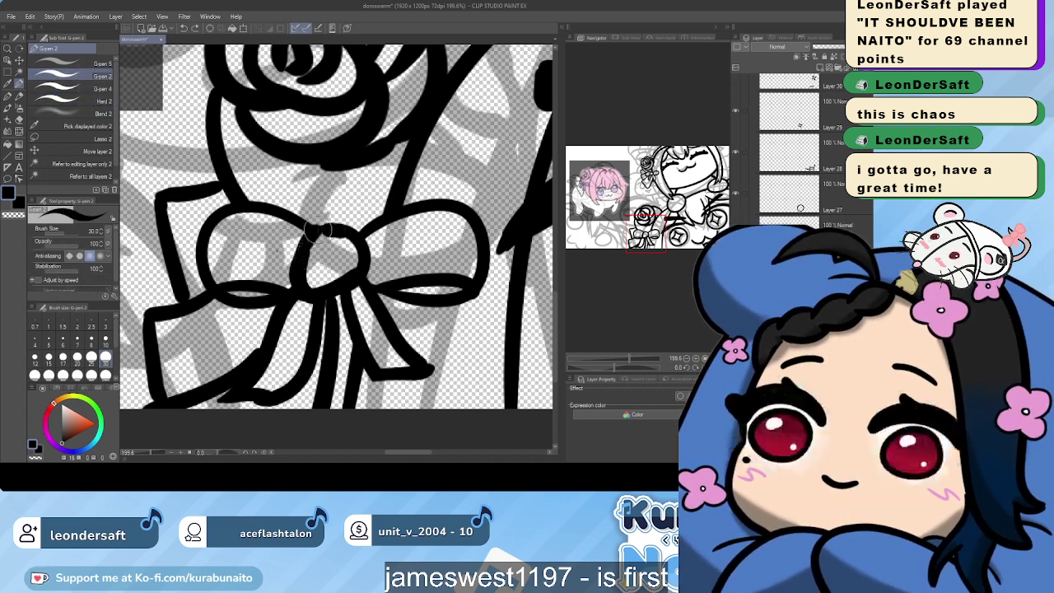
mouse_move(325, 233)
left_mouse_down()
mouse_move(300, 292)
mouse_move(366, 284)
mouse_move(366, 241)
left_mouse_up()
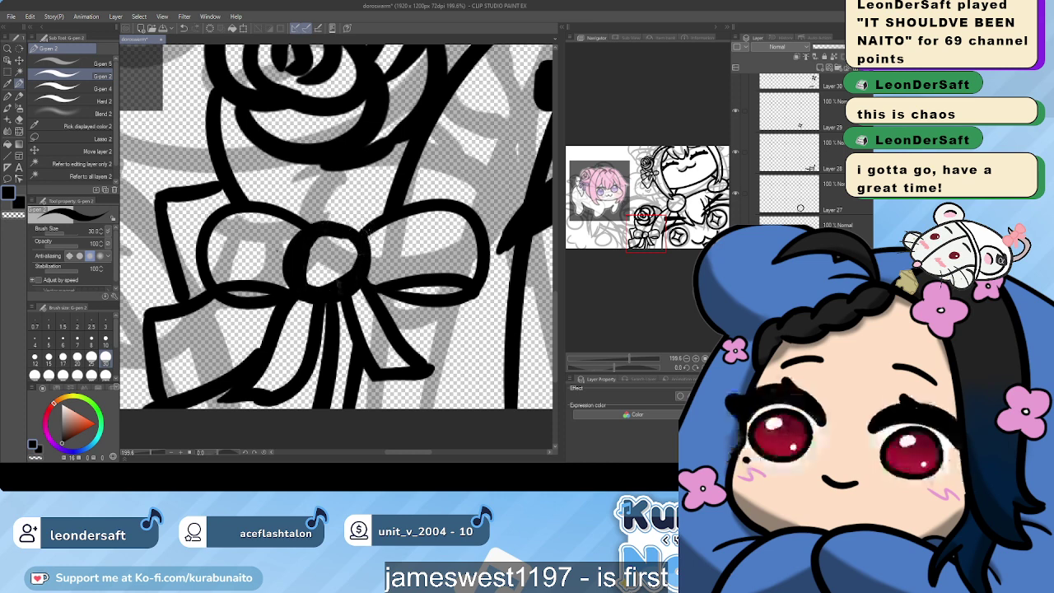
left_click(73, 101)
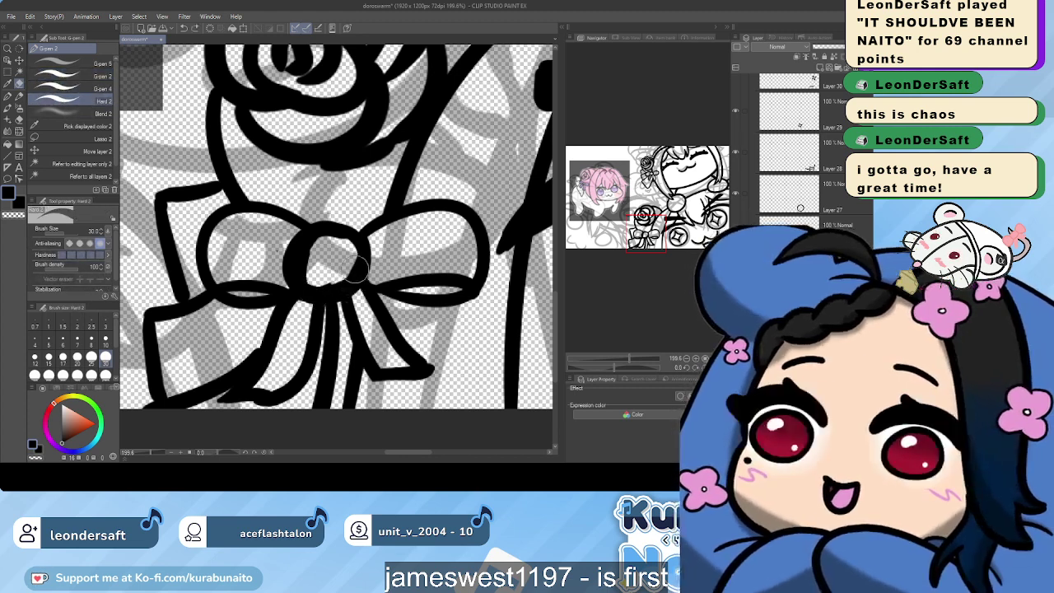
left_click_drag(310, 268, 321, 247)
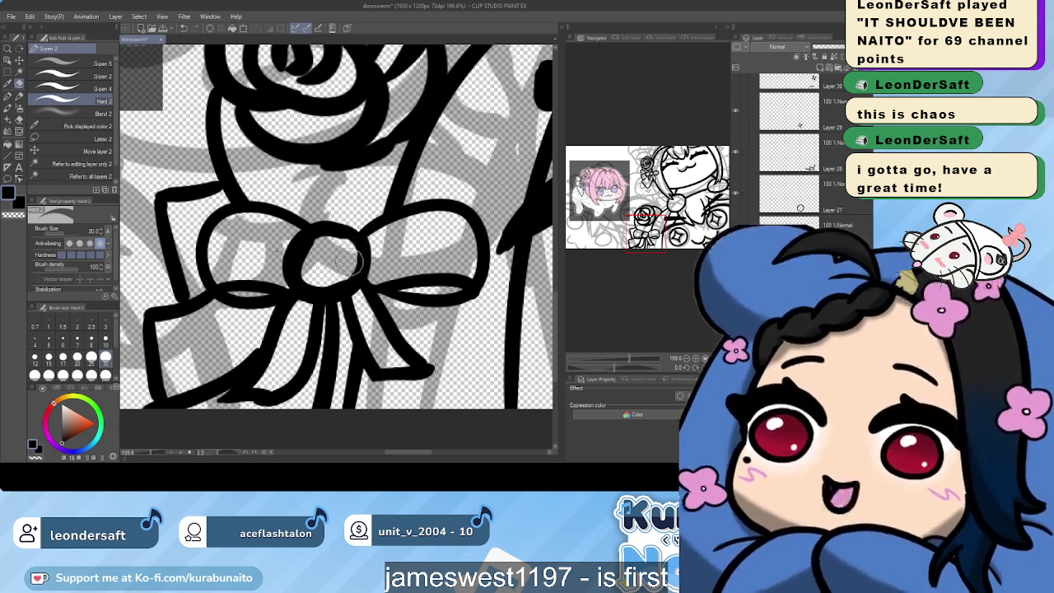
mouse_move(334, 251)
left_mouse_down()
mouse_move(303, 257)
mouse_move(305, 246)
mouse_move(322, 263)
mouse_move(303, 253)
mouse_move(308, 265)
mouse_move(320, 261)
mouse_move(307, 269)
mouse_move(306, 251)
mouse_move(289, 279)
left_mouse_up()
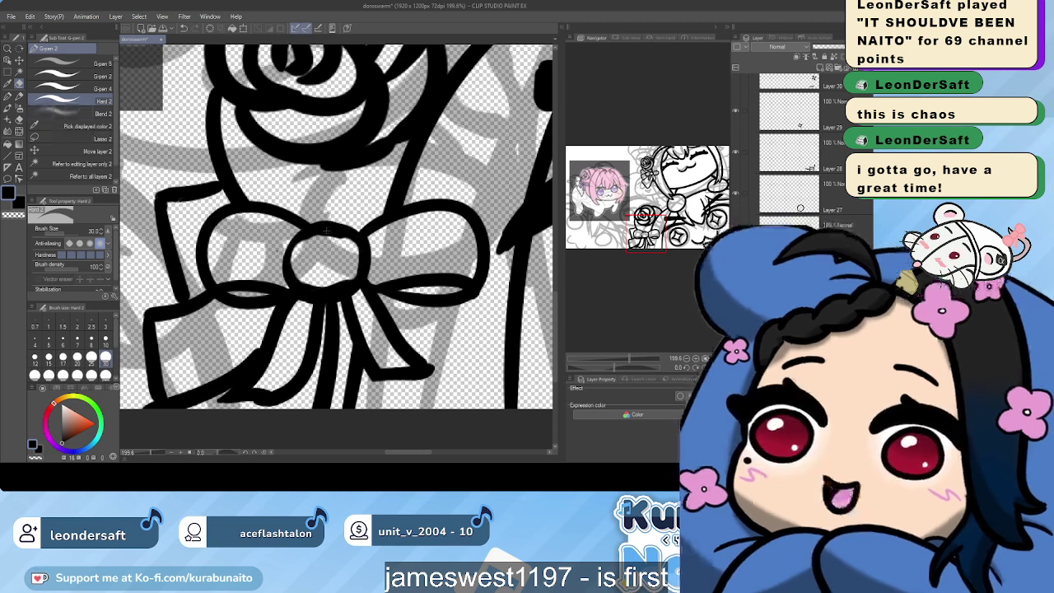
Try several strokes to smooth and round the knot's outline, undoing each one
left_click(78, 77)
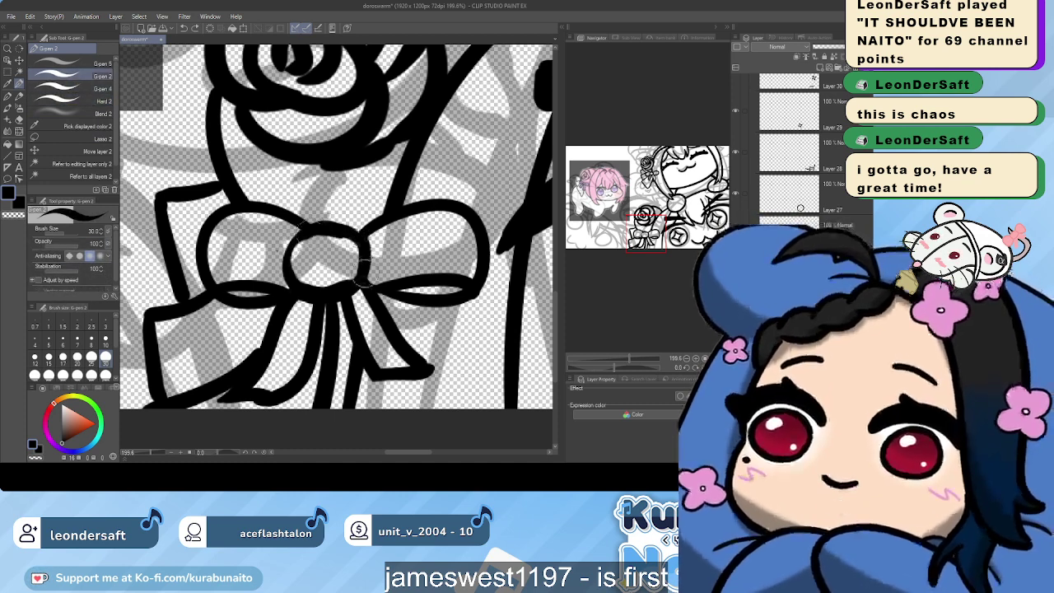
mouse_move(353, 246)
left_mouse_down()
mouse_move(367, 264)
mouse_move(342, 241)
mouse_move(291, 256)
mouse_move(306, 291)
mouse_move(316, 239)
mouse_move(366, 254)
mouse_move(308, 246)
mouse_move(367, 247)
mouse_move(337, 227)
mouse_move(287, 251)
left_mouse_up()
key("ctrl+z")
key("ctrl+z")
key("ctrl+z")
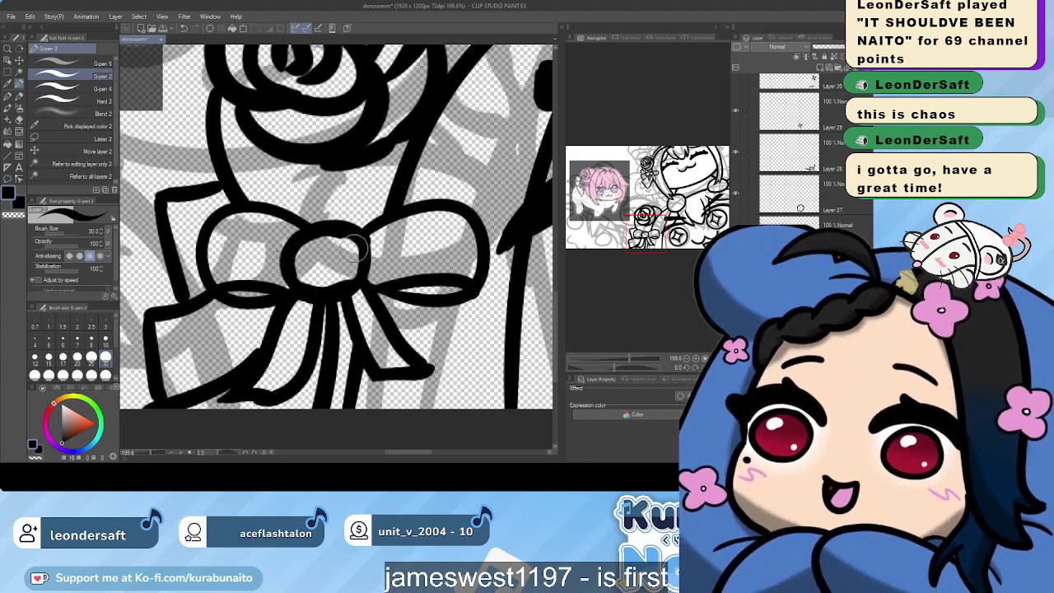
key("ctrl+z")
mouse_move(365, 253)
left_mouse_down()
mouse_move(301, 232)
mouse_move(291, 290)
mouse_move(318, 292)
mouse_move(349, 231)
mouse_move(298, 242)
mouse_move(305, 287)
left_mouse_up()
key("ctrl+z")
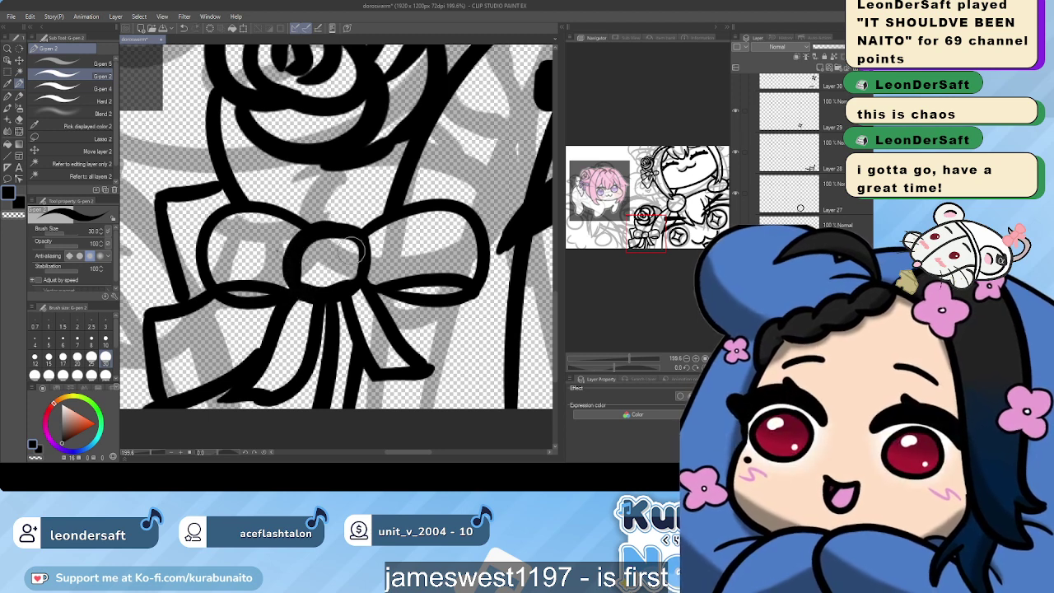
left_click_drag(350, 247, 298, 292)
key("ctrl+z")
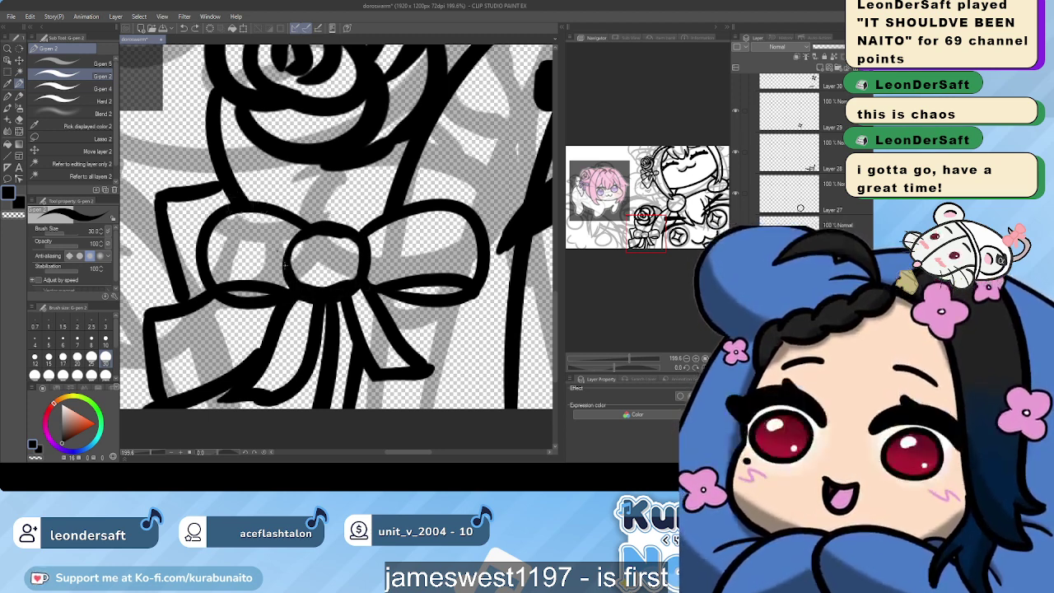
Erase the entire knot outline between the two loops of the lower rose's bow
left_click(73, 100)
mouse_move(286, 249)
left_mouse_down()
mouse_move(285, 278)
mouse_move(301, 278)
mouse_move(303, 239)
mouse_move(332, 228)
mouse_move(306, 247)
mouse_move(346, 230)
mouse_move(364, 265)
mouse_move(379, 245)
mouse_move(361, 282)
mouse_move(296, 286)
mouse_move(344, 290)
mouse_move(337, 303)
mouse_move(293, 272)
mouse_move(321, 280)
mouse_move(360, 267)
left_mouse_up()
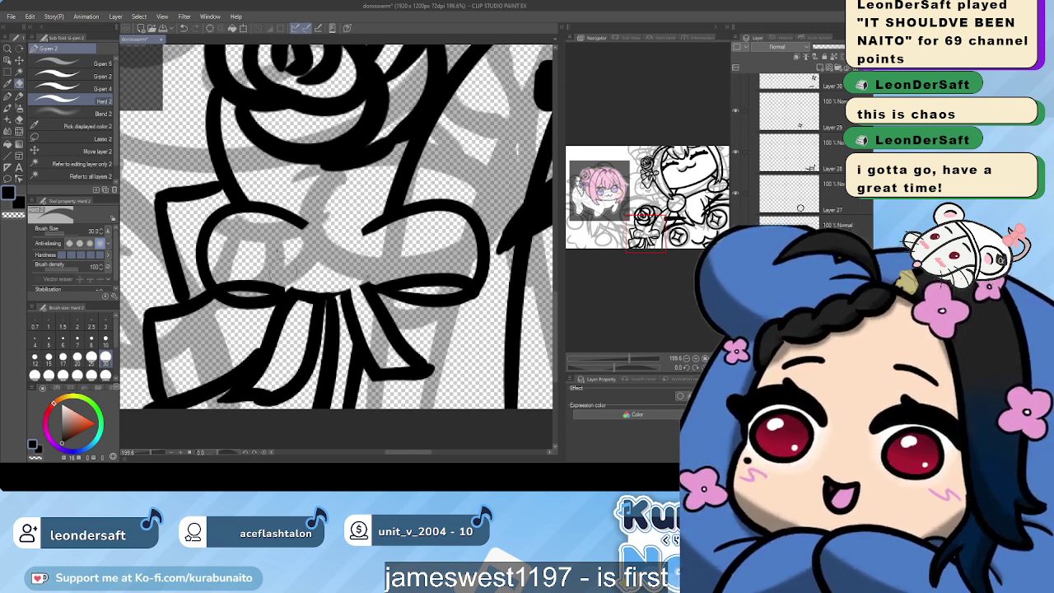
left_click_drag(298, 279, 361, 280)
Switch to the G-pen 2 brush and set its size to 20 for redrawing the bow's knot
left_click(85, 77)
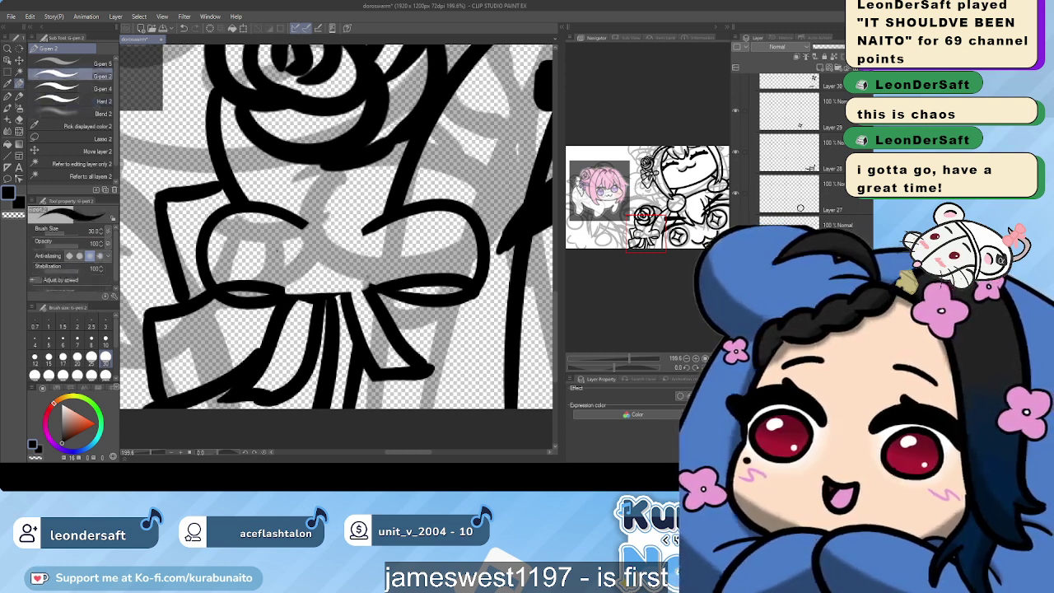
left_click_drag(290, 211, 307, 230)
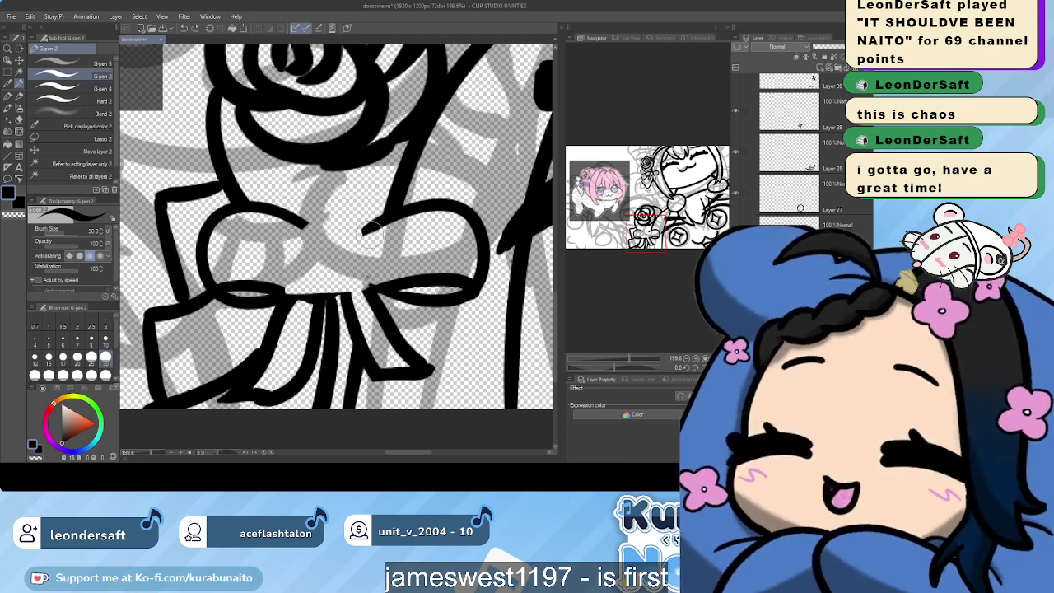
left_click_drag(148, 318, 162, 304)
key("bracketleft")
key("bracketleft")
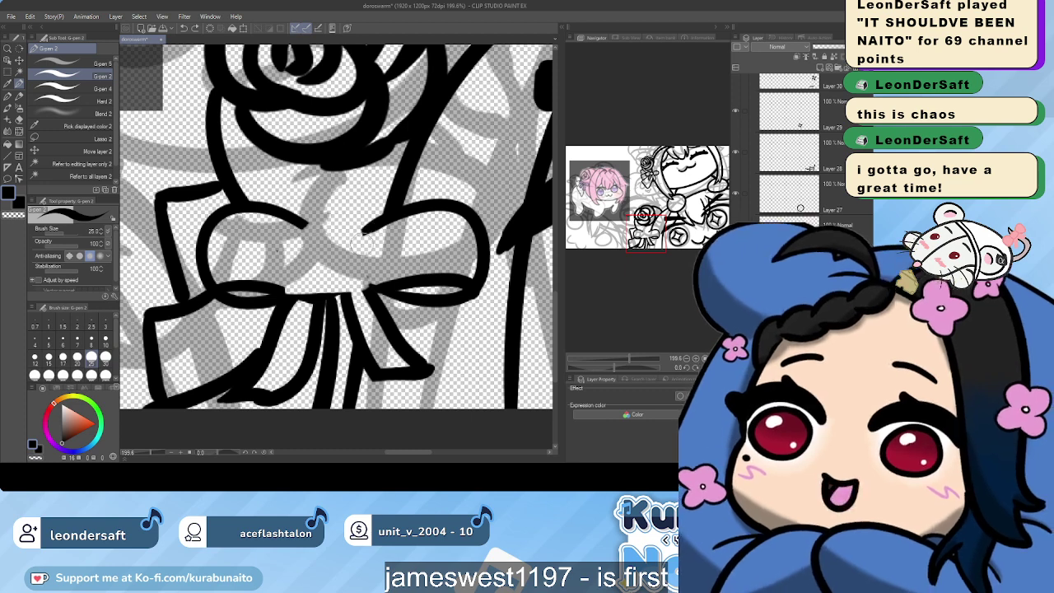
left_click(77, 357)
Try several curved strokes for the knot's outline between the bow's loops, undoing each one
mouse_move(366, 236)
left_mouse_down()
mouse_move(334, 227)
mouse_move(276, 275)
mouse_move(303, 303)
mouse_move(371, 285)
mouse_move(376, 252)
mouse_move(368, 231)
mouse_move(333, 229)
mouse_move(288, 250)
left_mouse_up()
key("ctrl+z")
key("ctrl+z")
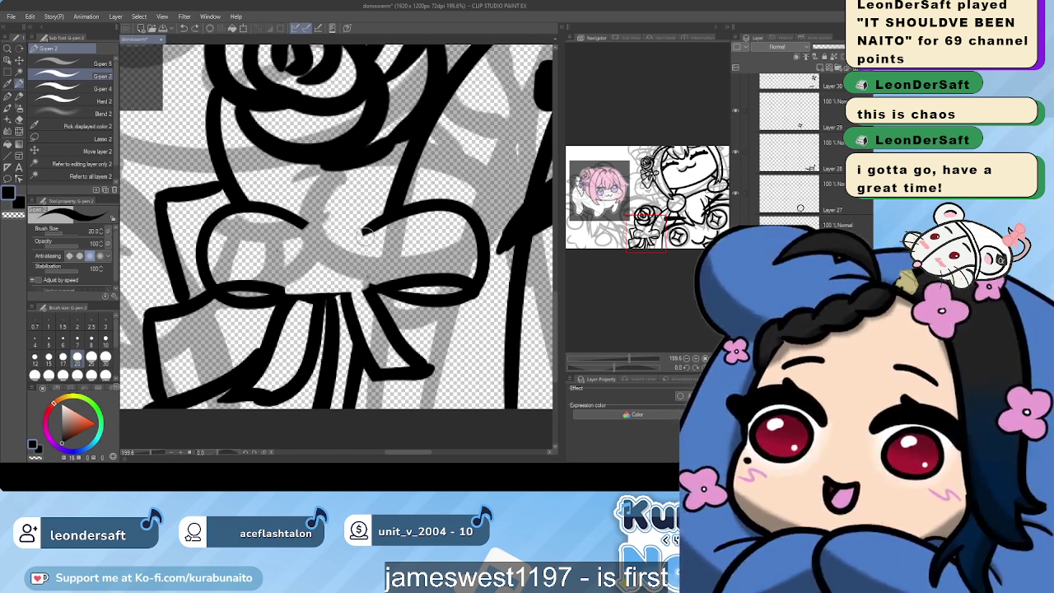
mouse_move(366, 235)
left_mouse_down()
mouse_move(305, 230)
mouse_move(292, 285)
left_mouse_up()
key("ctrl+z")
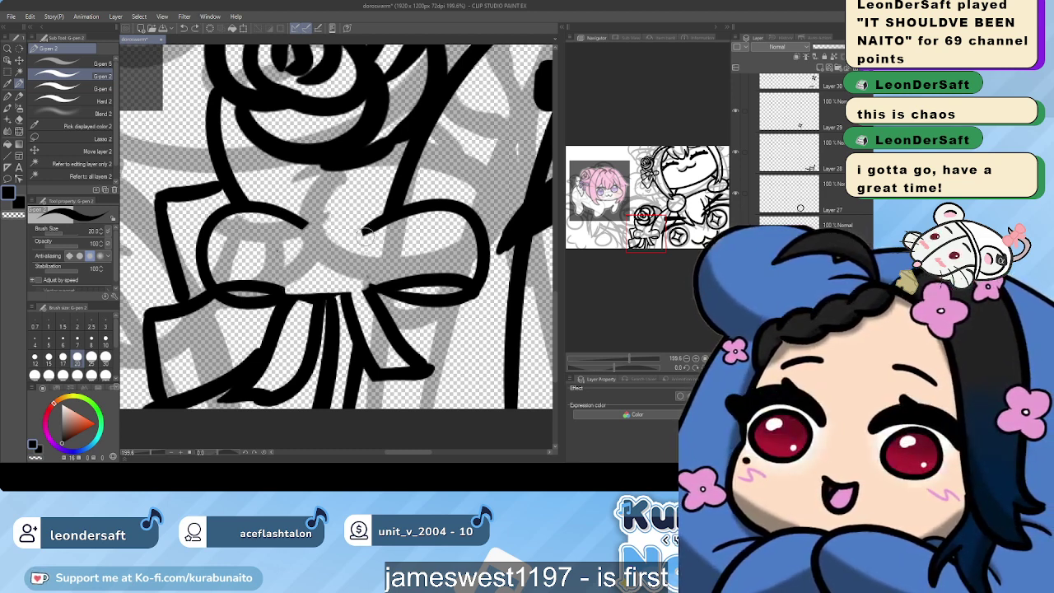
mouse_move(372, 235)
left_mouse_down()
mouse_move(327, 225)
mouse_move(295, 242)
mouse_move(287, 288)
left_mouse_up()
key("ctrl+z")
mouse_move(367, 234)
left_mouse_down()
mouse_move(300, 238)
mouse_move(285, 278)
left_mouse_up()
key("ctrl+z")
Ink the bow's knot as a rounded oval between the two loops, redoing its right side until the outline closes smoothly
mouse_move(367, 234)
left_mouse_down()
mouse_move(301, 223)
mouse_move(286, 250)
mouse_move(296, 305)
mouse_move(374, 280)
left_mouse_up()
key("ctrl+z")
mouse_move(367, 233)
left_mouse_down()
mouse_move(301, 233)
mouse_move(293, 245)
mouse_move(291, 258)
mouse_move(329, 297)
mouse_move(351, 293)
left_mouse_up()
key("ctrl+z")
key("ctrl+z")
mouse_move(355, 236)
left_mouse_down()
mouse_move(291, 235)
mouse_move(284, 253)
mouse_move(308, 301)
mouse_move(366, 290)
mouse_move(364, 243)
mouse_move(367, 284)
left_mouse_up()
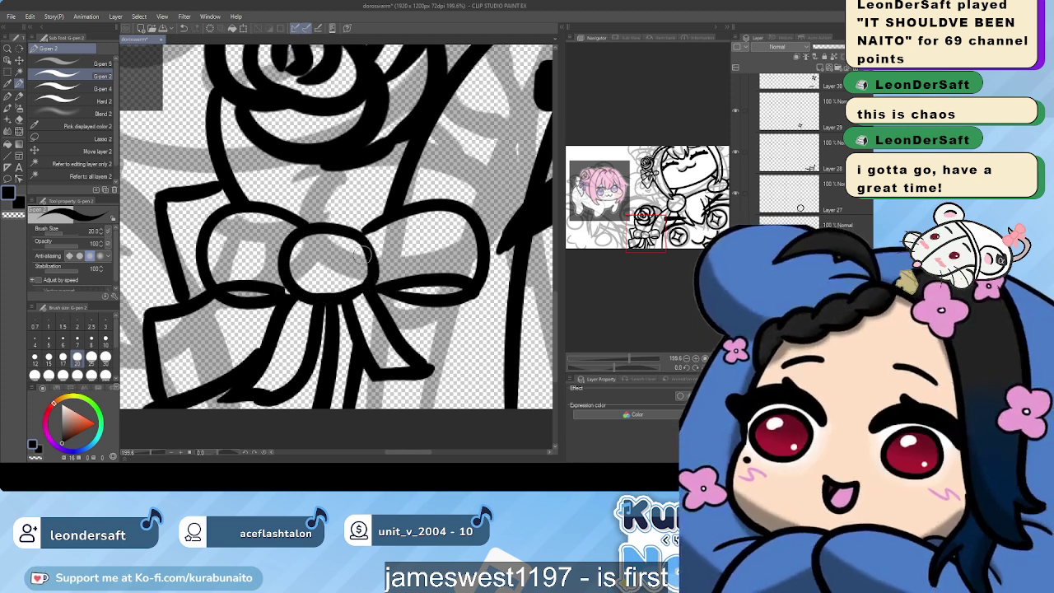
key("ctrl+z")
mouse_move(363, 241)
left_mouse_down()
mouse_move(369, 287)
mouse_move(345, 296)
left_mouse_up()
key("ctrl+z")
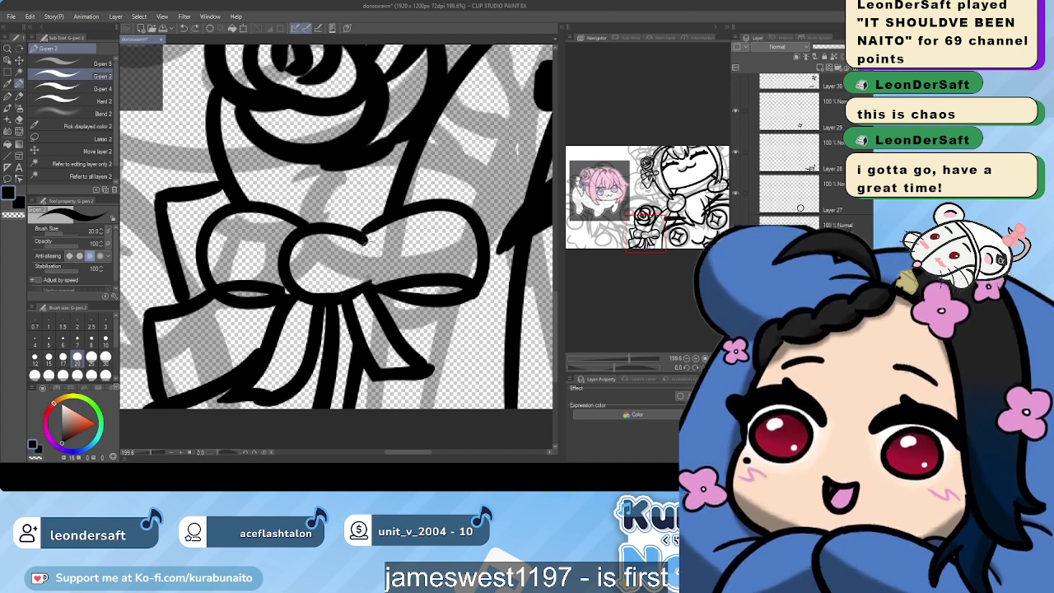
left_click_drag(364, 243, 360, 294)
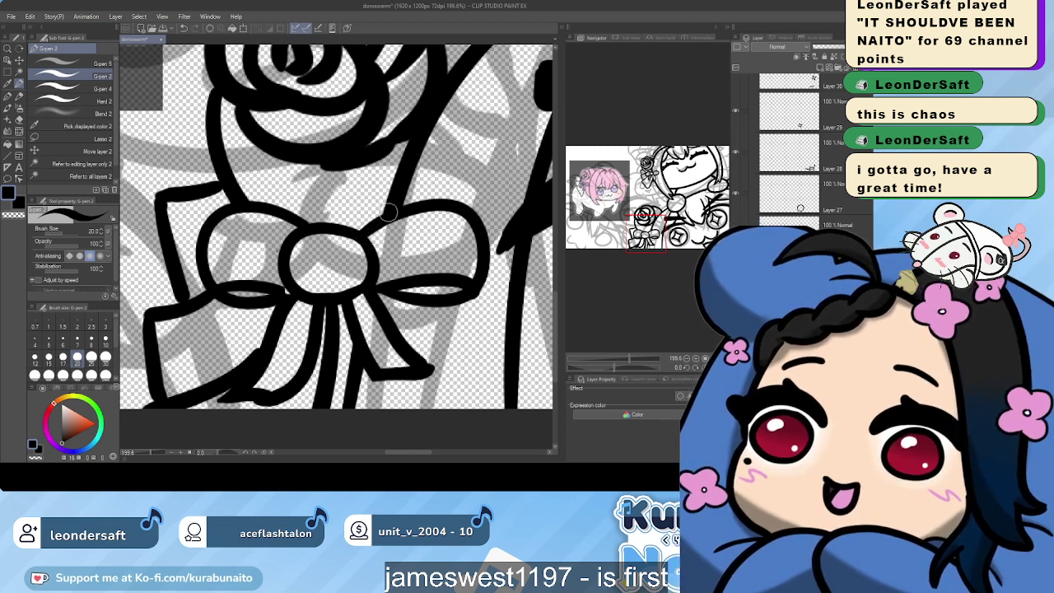
Clean up the line ends where the left loop meets the knot with the Hard 2 eraser and return to G-pen 2
left_click(81, 103)
left_click(78, 100)
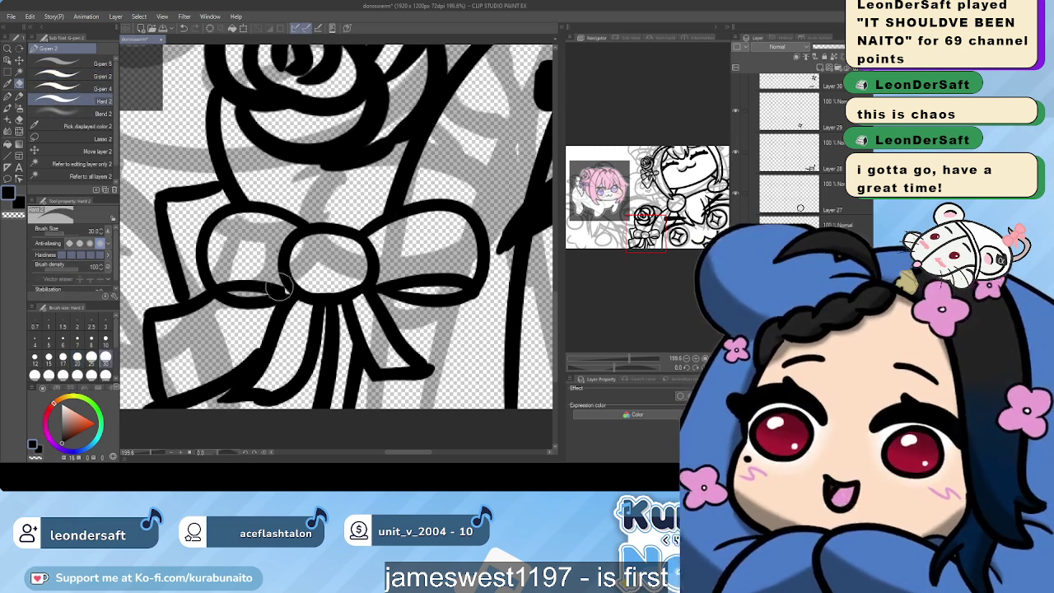
left_click(78, 75)
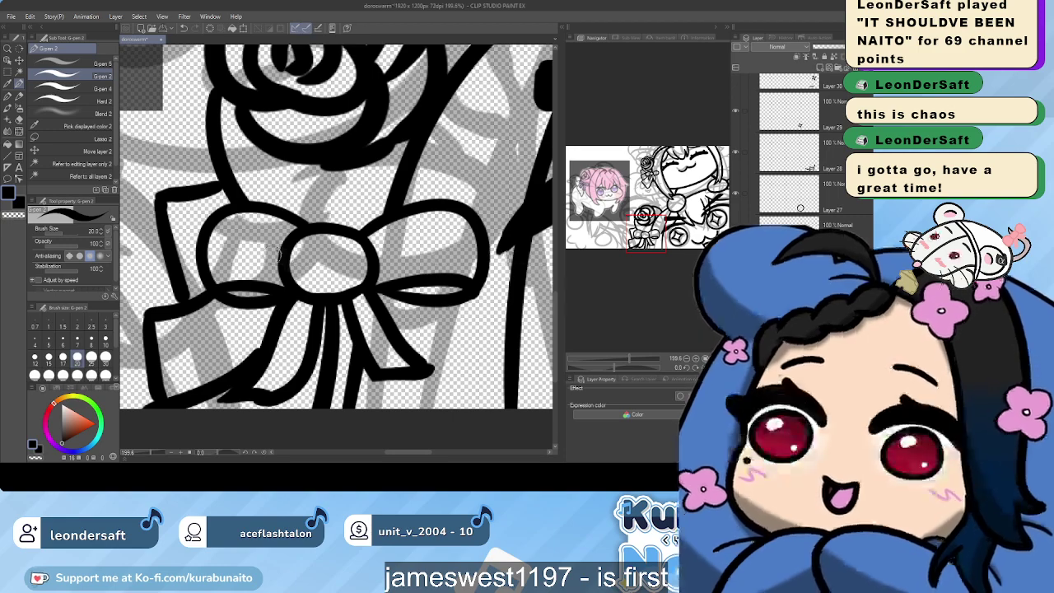
Examine the finished bow in the context of the whole drawing and the reference character
scroll(331, 256, "down", 1)
left_click_drag(329, 256, 339, 328)
scroll(340, 326, "down", 4)
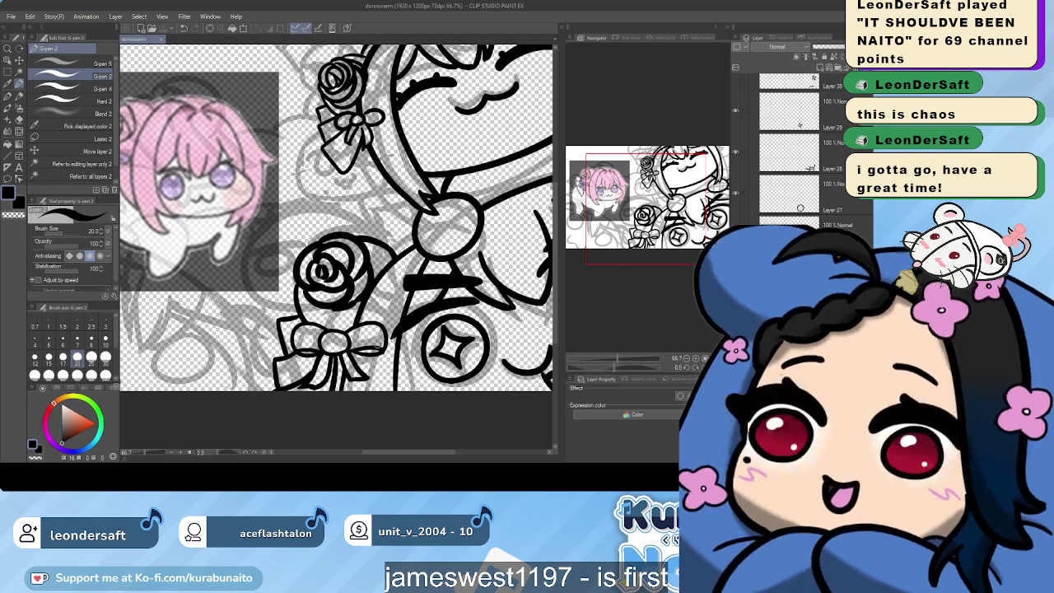
left_click_drag(395, 336, 362, 385)
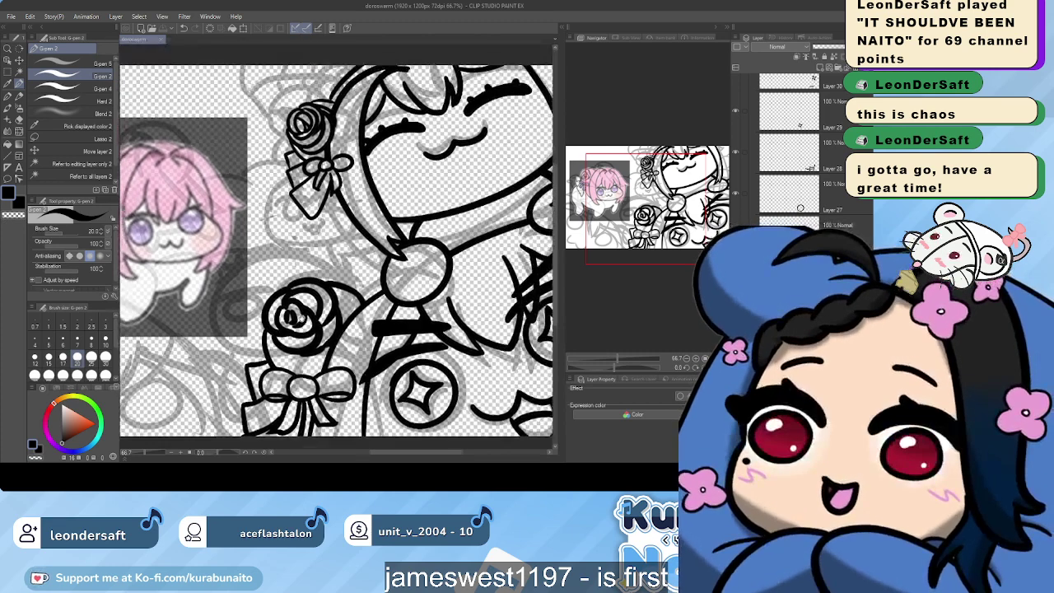
scroll(361, 329, "down", 2)
scroll(330, 262, "down", 1)
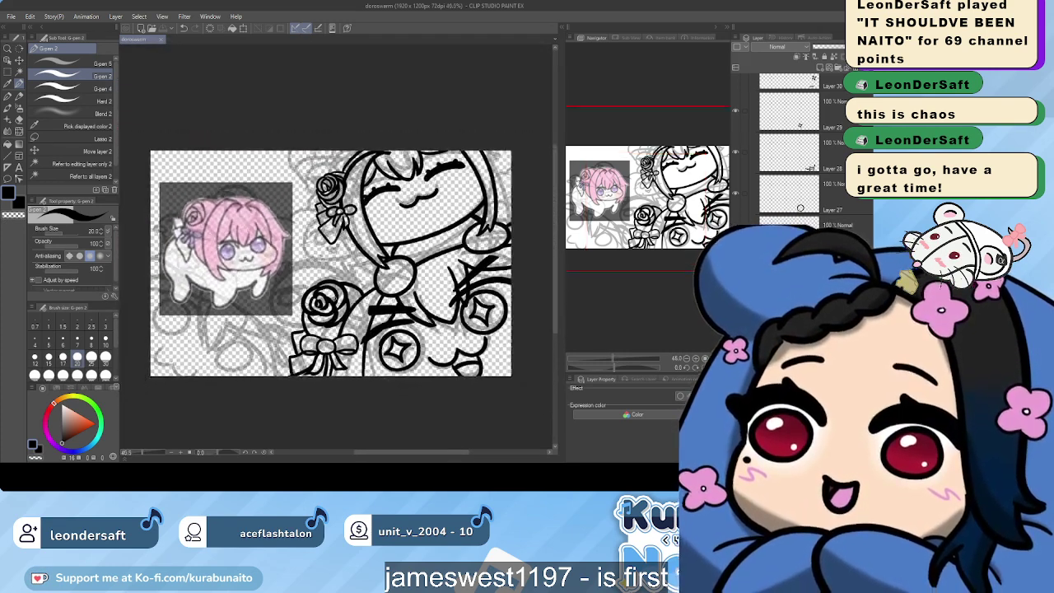
scroll(329, 262, "up", 1)
scroll(329, 262, "down", 1)
scroll(330, 262, "up", 1)
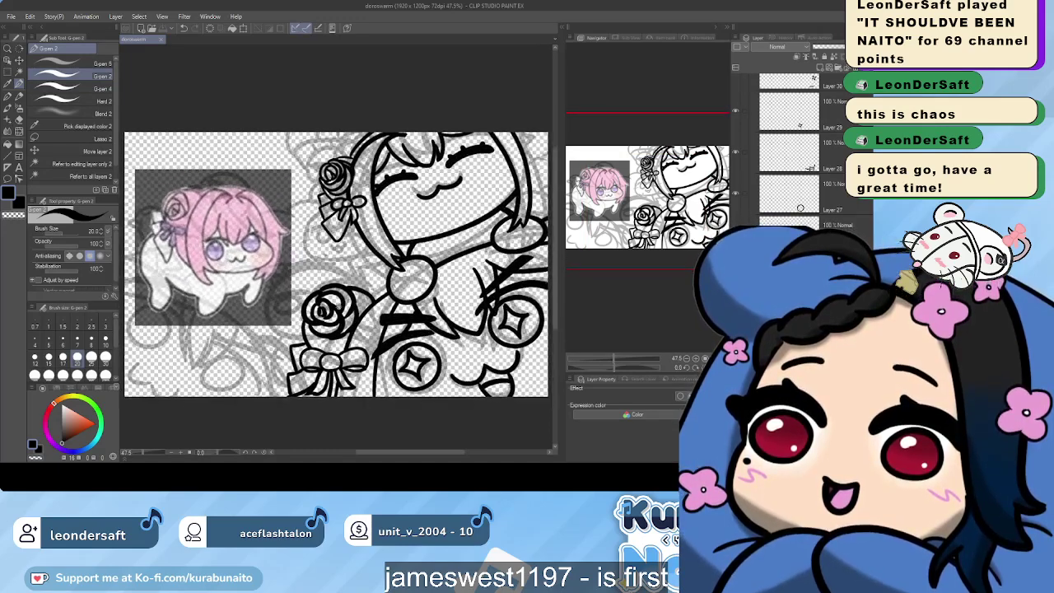
scroll(330, 280, "down", 2)
scroll(329, 280, "up", 1)
left_click_drag(330, 280, 332, 278)
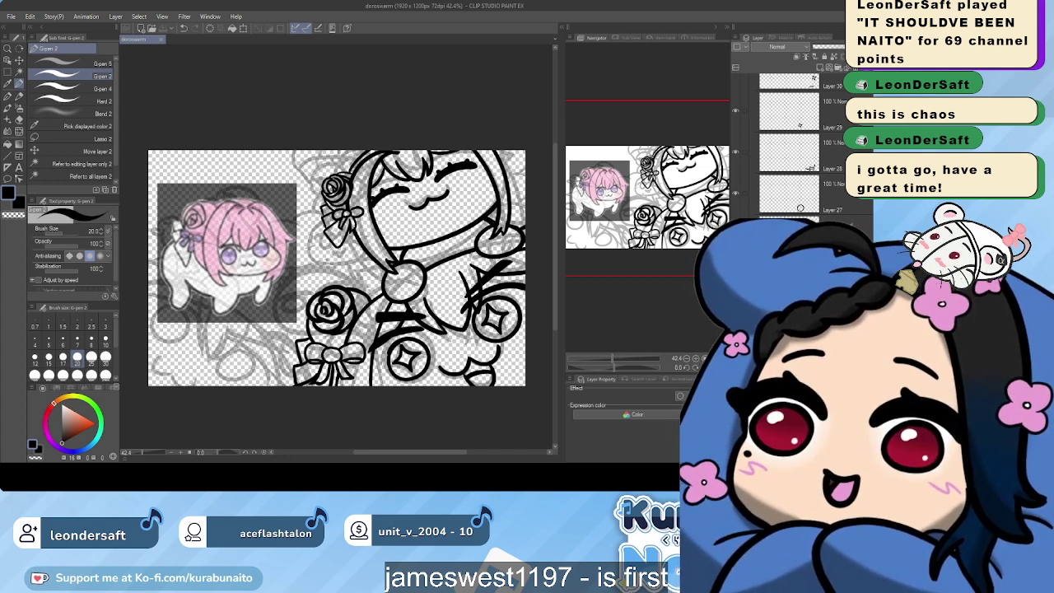
Add a new layer above Folder 3 and move Layer 32 below the reference image's Layer 3
scroll(830, 162, "up", 5)
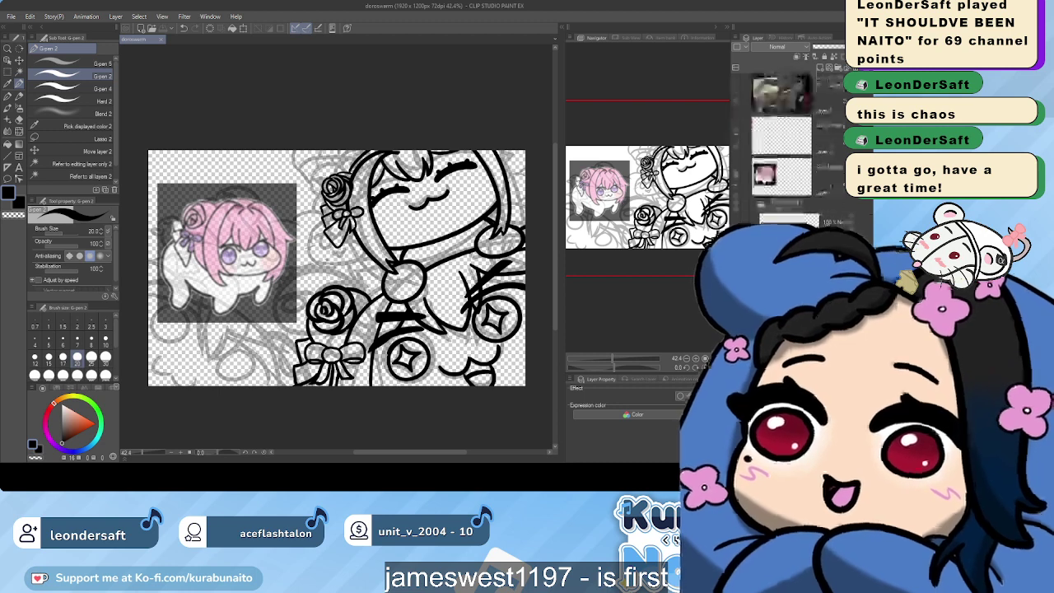
left_click(754, 206)
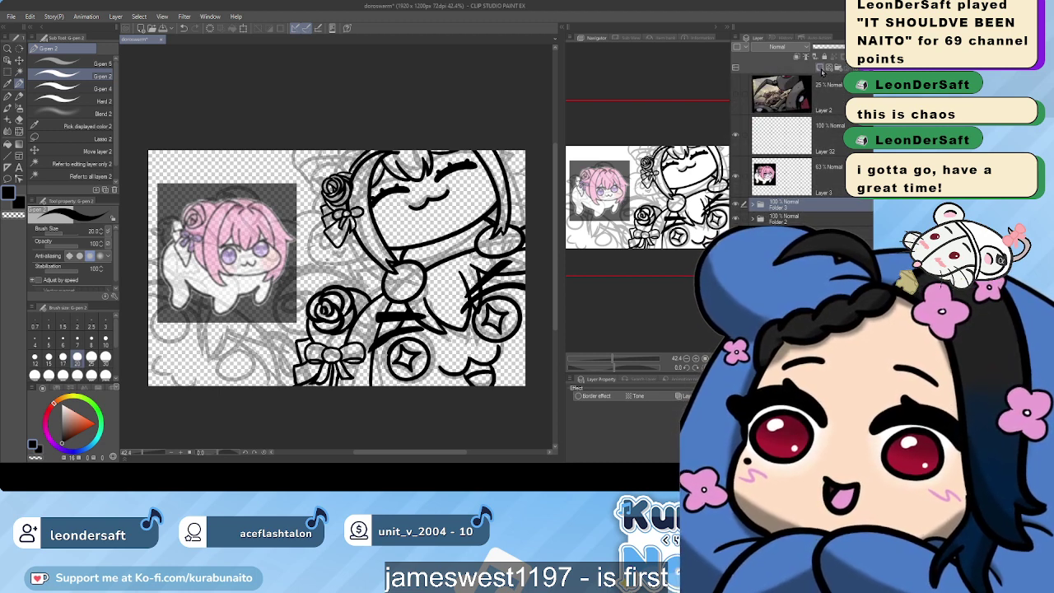
left_click(821, 68)
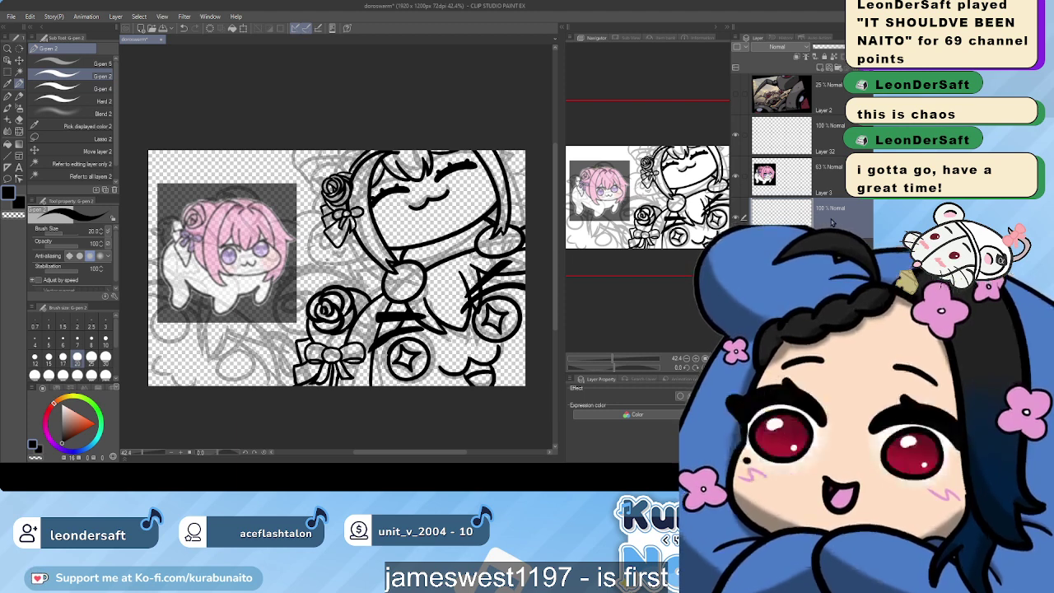
left_click_drag(790, 140, 800, 176)
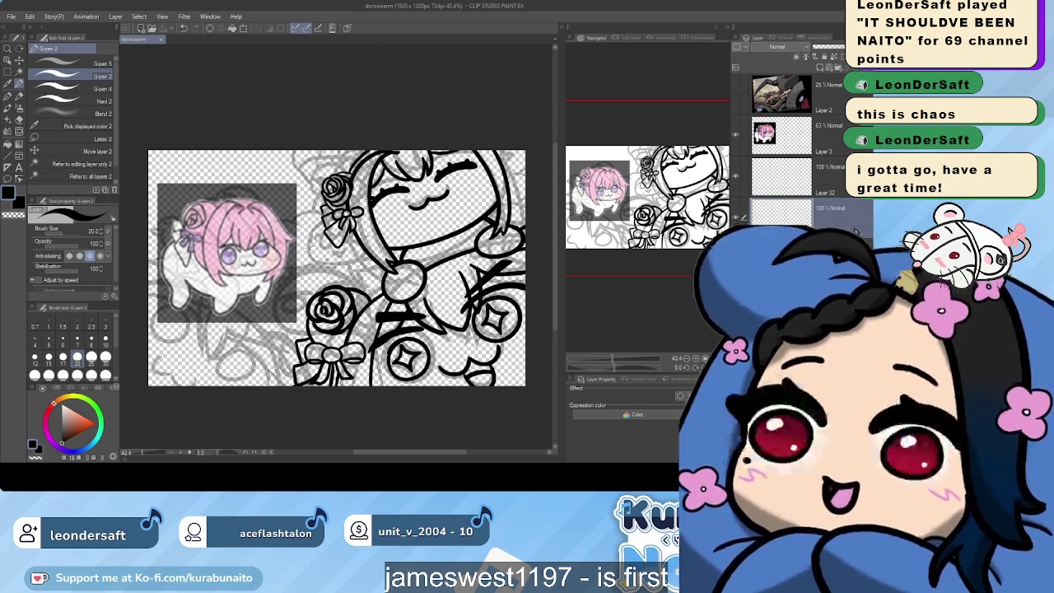
left_click(862, 183)
left_click(863, 212)
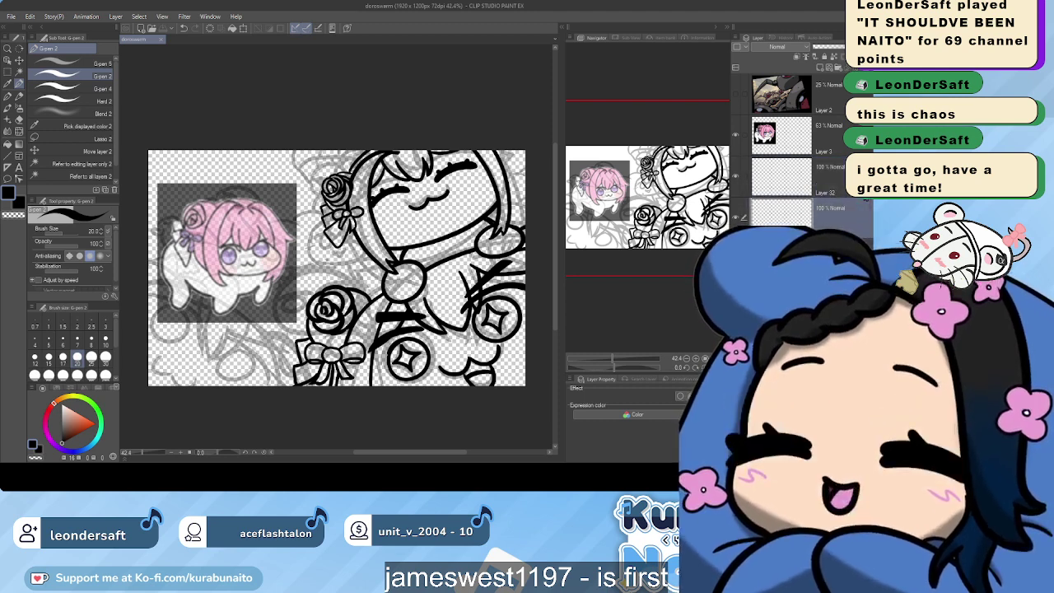
left_click(862, 183)
left_click(863, 212)
left_click(862, 183)
left_click(863, 212)
left_click(863, 183)
left_click(863, 212)
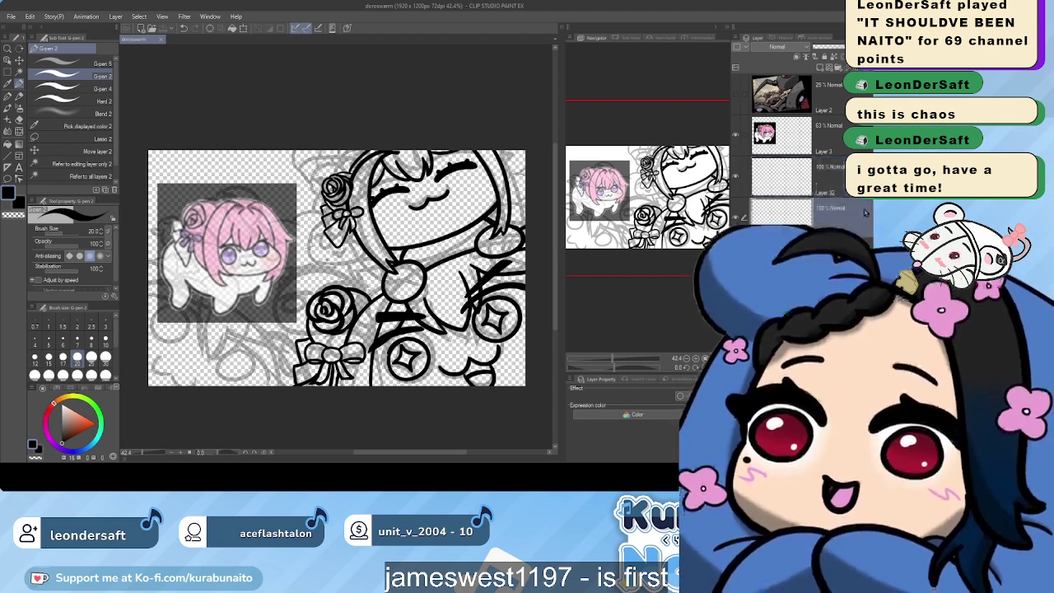
left_click(862, 182)
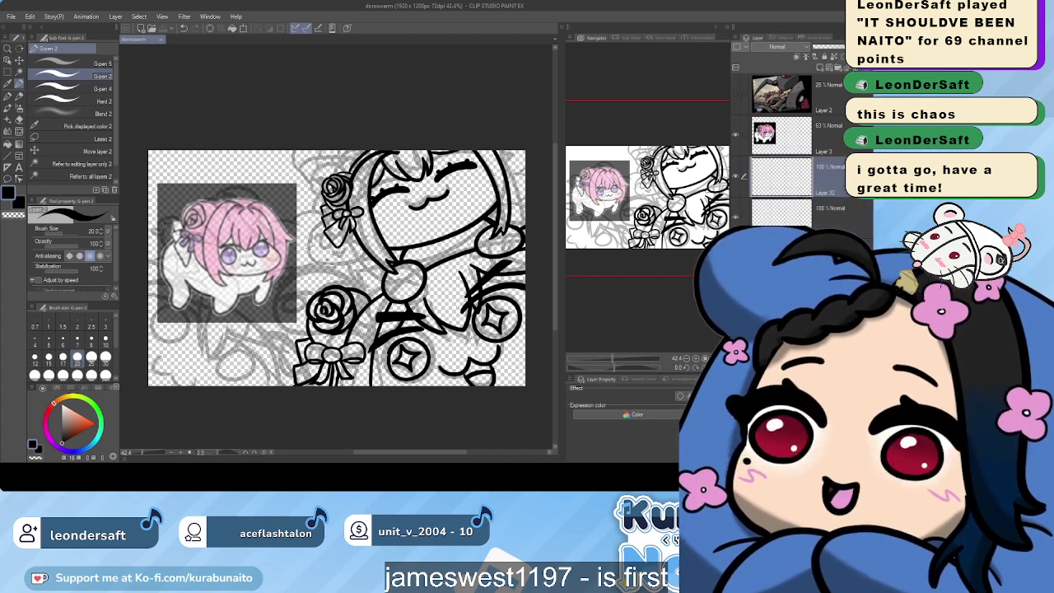
Ink the upper edge of a small pointed hair tuft sticking out from the right hair strand, undoing unwanted strokes
left_click(846, 216)
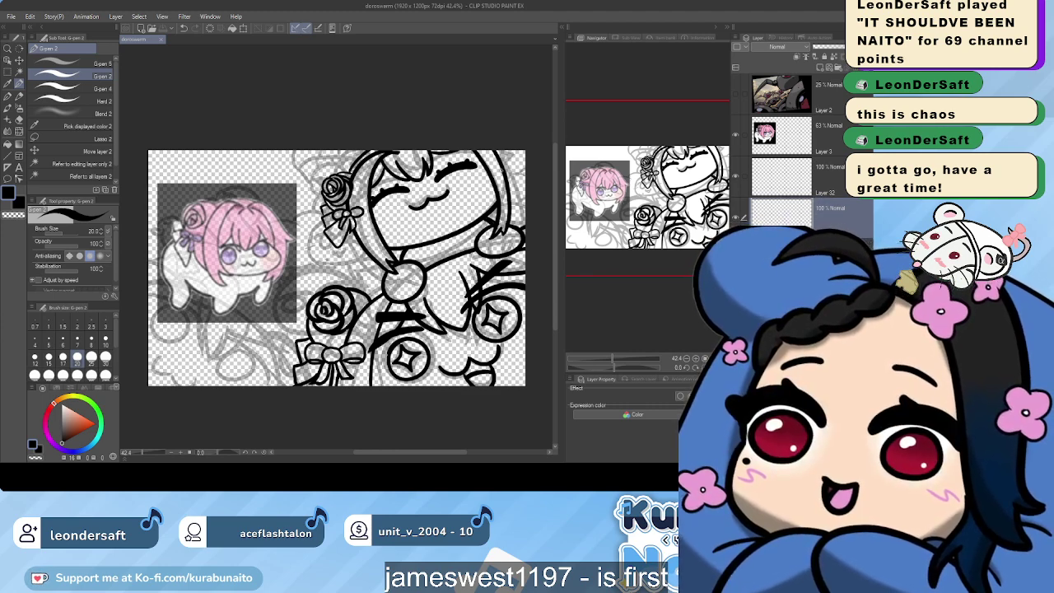
left_click_drag(417, 252, 367, 316)
scroll(367, 316, "up", 2)
scroll(336, 317, "up", 1)
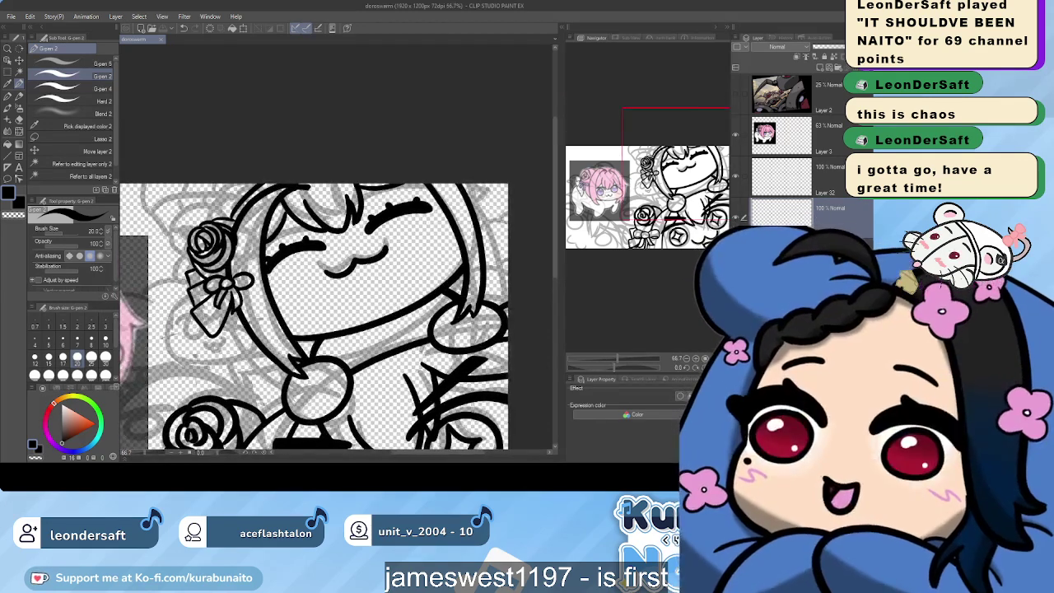
left_click(791, 255)
key("ctrl+shift+n")
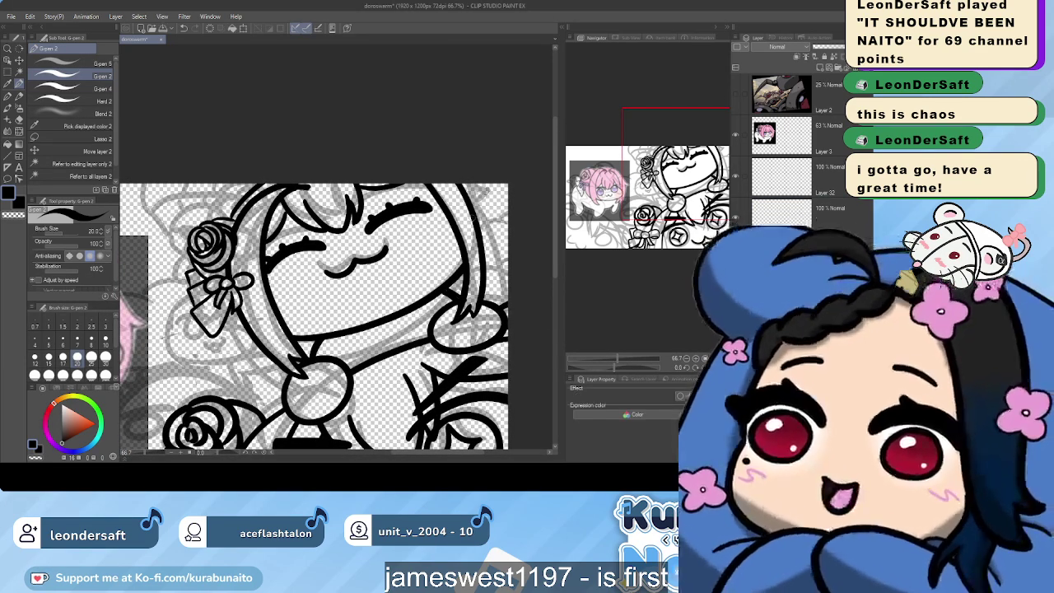
mouse_move(465, 189)
left_mouse_down()
mouse_move(492, 195)
mouse_move(474, 222)
mouse_move(476, 210)
left_mouse_up()
key("ctrl+z")
key("ctrl+z")
key("ctrl+z")
key("ctrl+z")
key("ctrl+z")
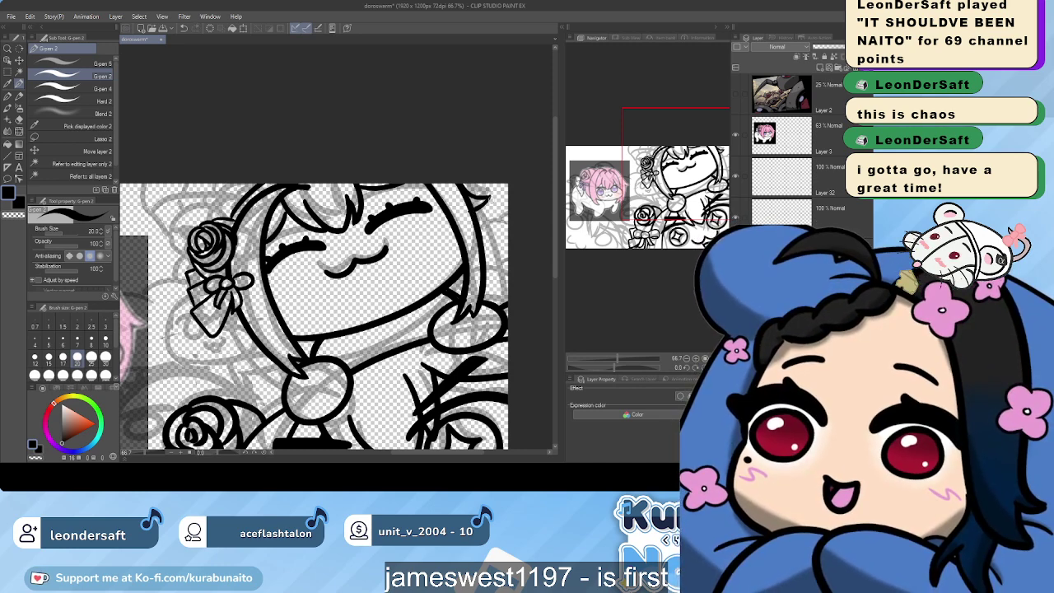
scroll(478, 199, "up", 5)
key("ctrl+z")
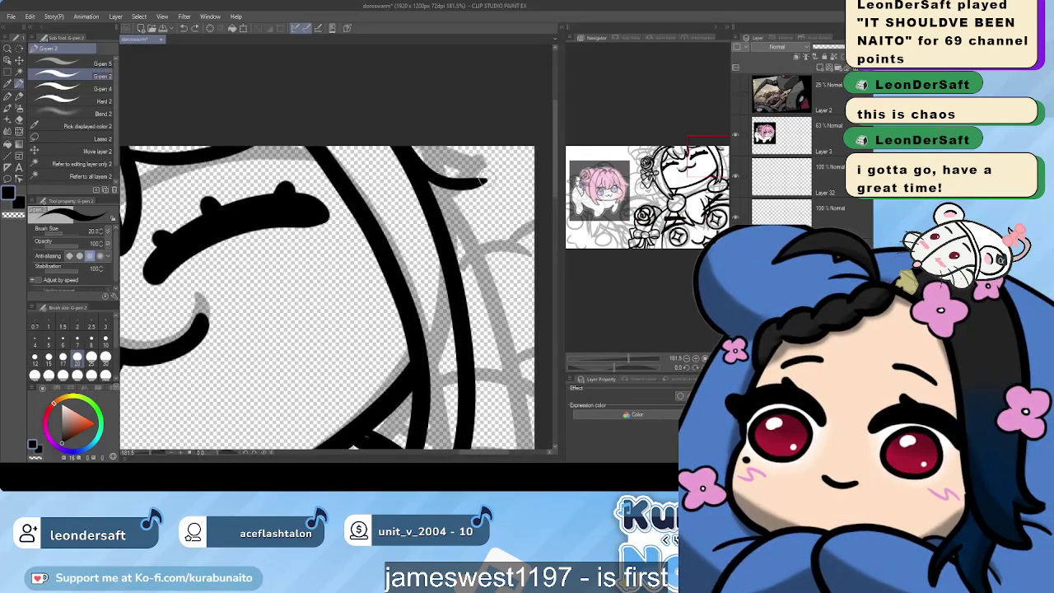
Ink the hair tuft's lower edge back to the strand and erase the strand outline running through the tuft
mouse_move(485, 181)
left_mouse_down()
mouse_move(473, 207)
mouse_move(451, 221)
mouse_move(466, 219)
mouse_move(443, 231)
left_mouse_up()
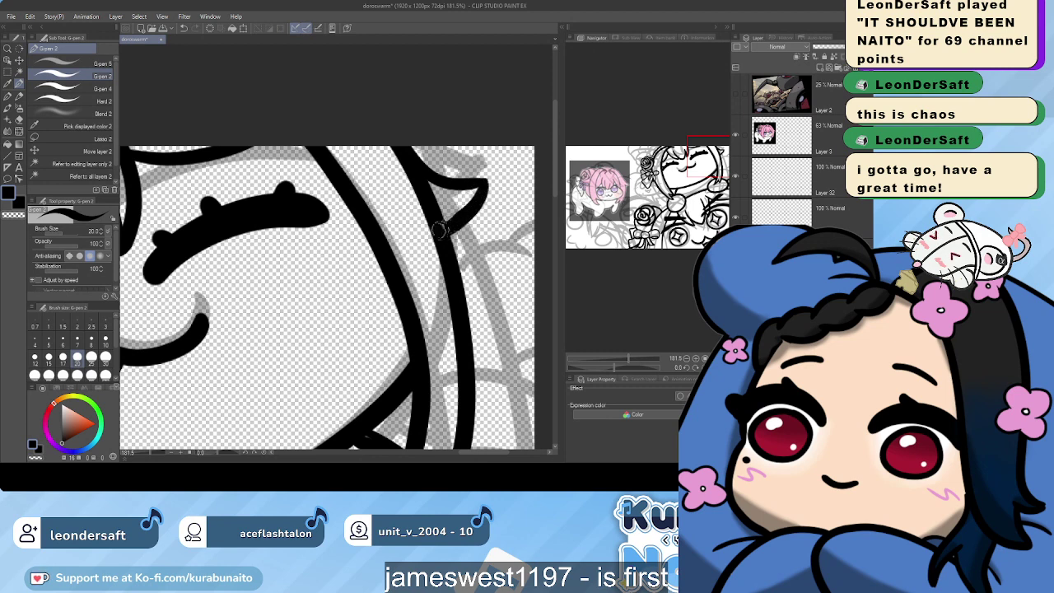
left_click(80, 102)
left_click(79, 102)
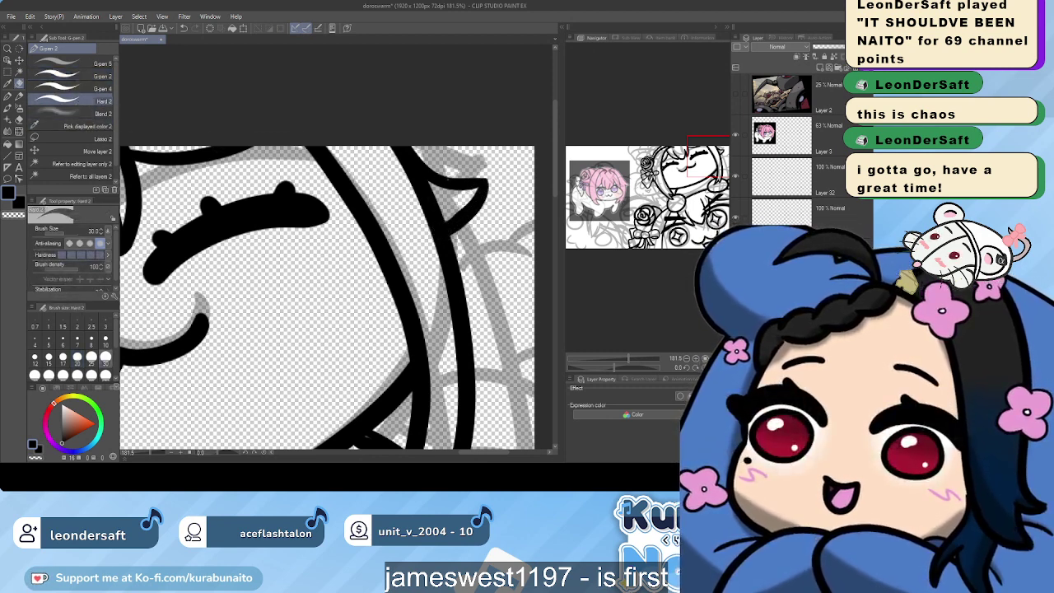
mouse_move(428, 206)
left_mouse_down()
mouse_move(388, 173)
mouse_move(412, 170)
mouse_move(437, 196)
mouse_move(434, 213)
mouse_move(446, 206)
mouse_move(442, 219)
mouse_move(445, 206)
mouse_move(463, 219)
mouse_move(436, 230)
left_mouse_up()
Redraw the tuft's upper edge with G-pen 2 as a smooth curve running from the hair outline to the tip
left_click(95, 75)
key("ctrl+z")
mouse_move(440, 179)
left_mouse_down()
mouse_move(400, 151)
mouse_move(448, 181)
mouse_move(473, 179)
left_mouse_up()
key("ctrl+z")
key("ctrl+z")
key("ctrl+z")
mouse_move(372, 136)
left_mouse_down()
mouse_move(409, 165)
mouse_move(449, 175)
left_mouse_up()
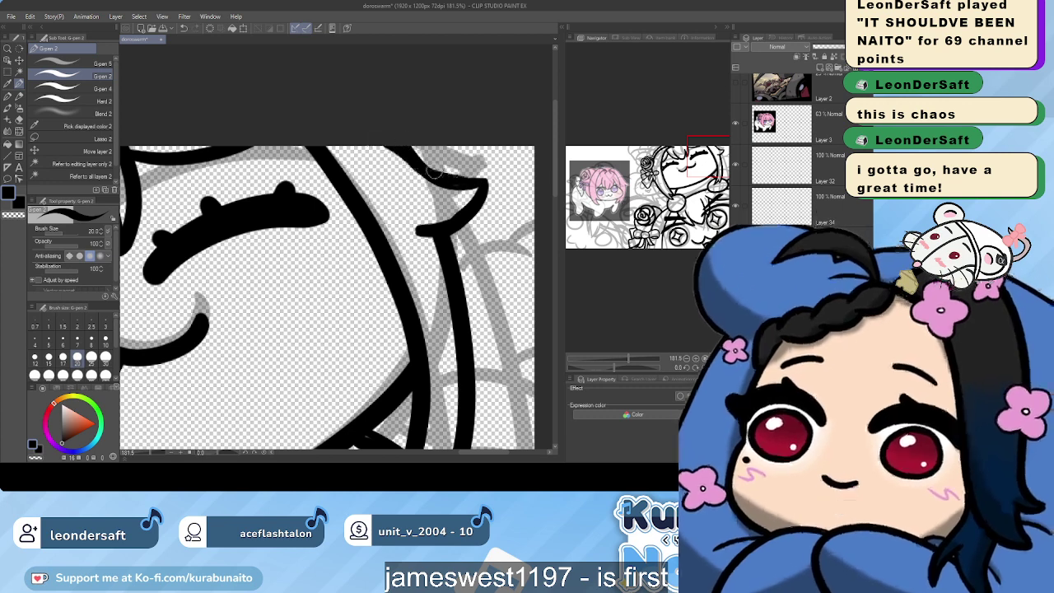
key("ctrl+z")
mouse_move(378, 137)
left_mouse_down()
mouse_move(430, 183)
mouse_move(455, 187)
left_mouse_up()
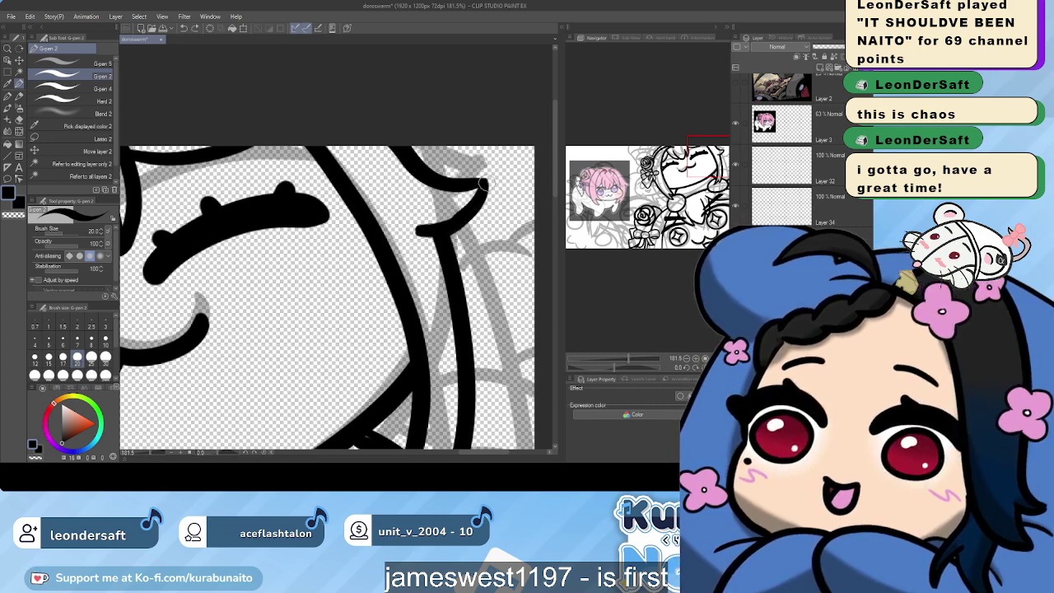
Save the drawing and check the new hair tuft against the whole composition
scroll(457, 227, "down", 3)
scroll(459, 219, "down", 2)
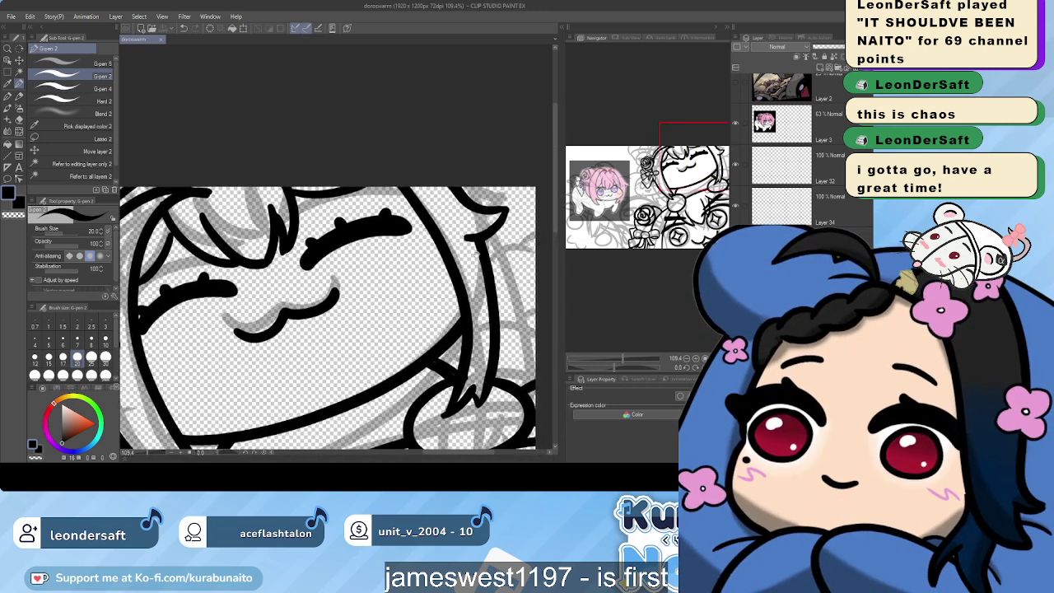
left_click_drag(415, 289, 460, 205)
scroll(460, 205, "down", 3)
key("ctrl+s")
scroll(336, 288, "down", 3)
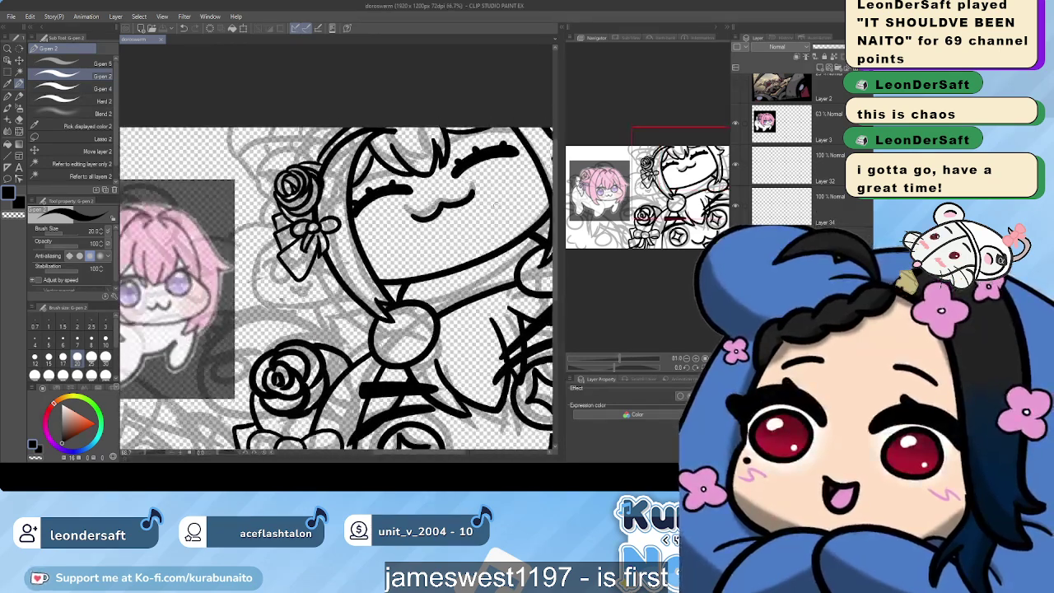
left_click_drag(477, 169, 457, 188)
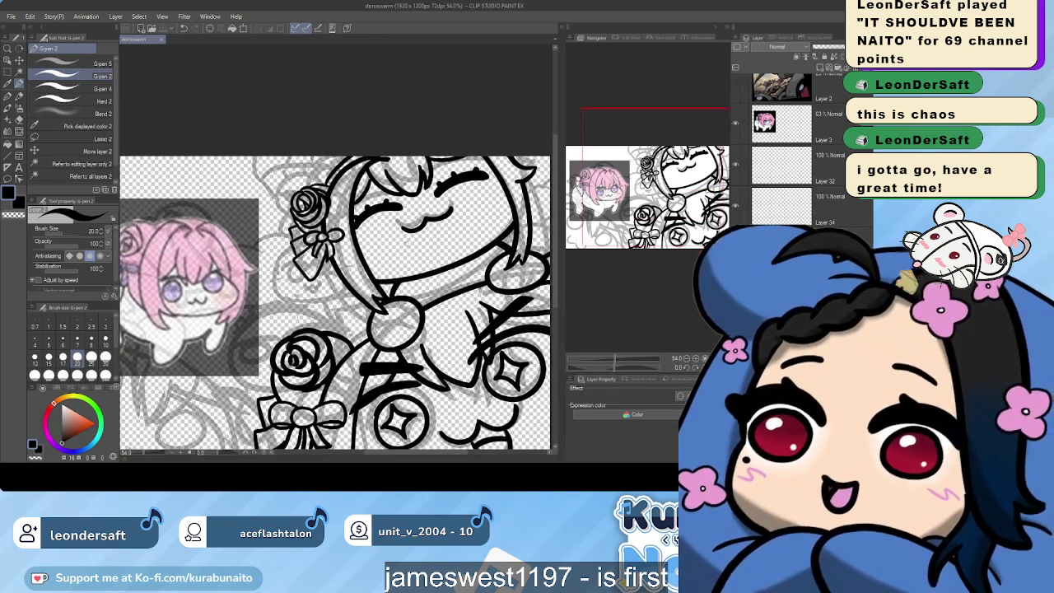
scroll(447, 150, "down", 3)
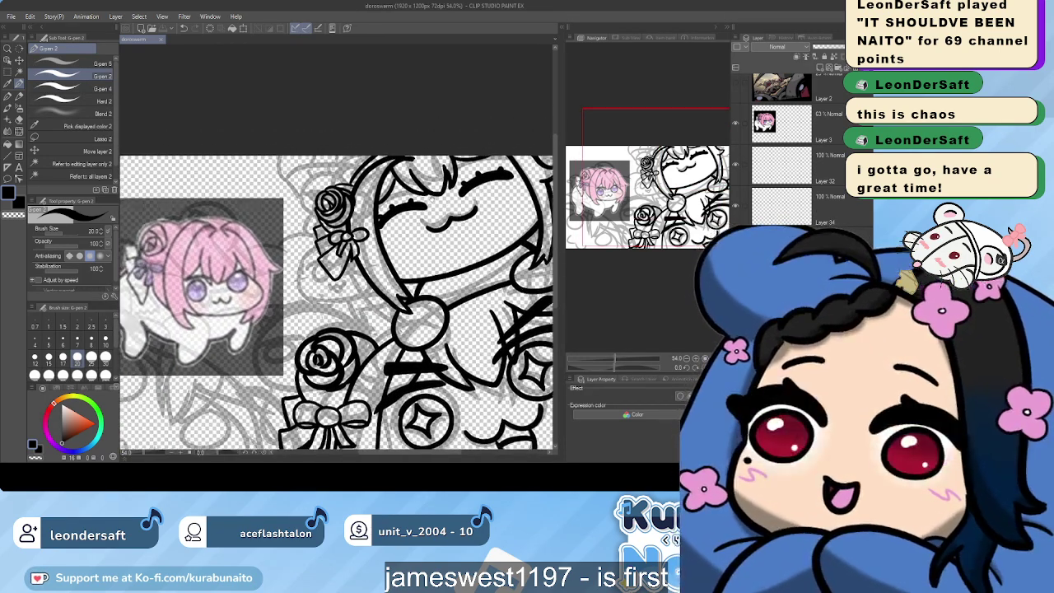
mouse_move(447, 152)
left_mouse_down()
mouse_move(416, 141)
mouse_move(438, 133)
left_mouse_up()
scroll(437, 132, "up", 3)
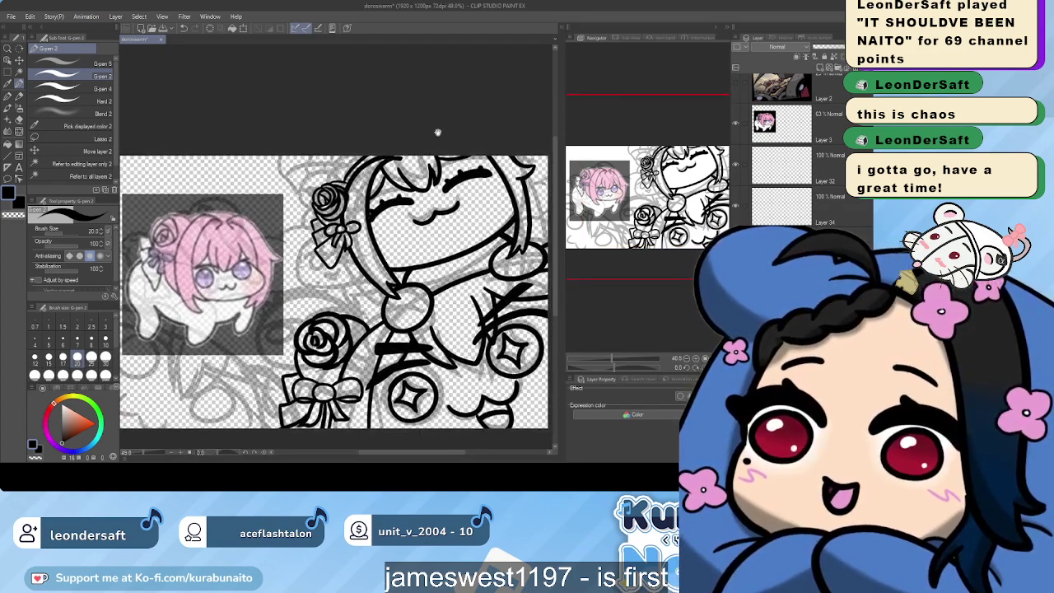
scroll(431, 132, "down", 2)
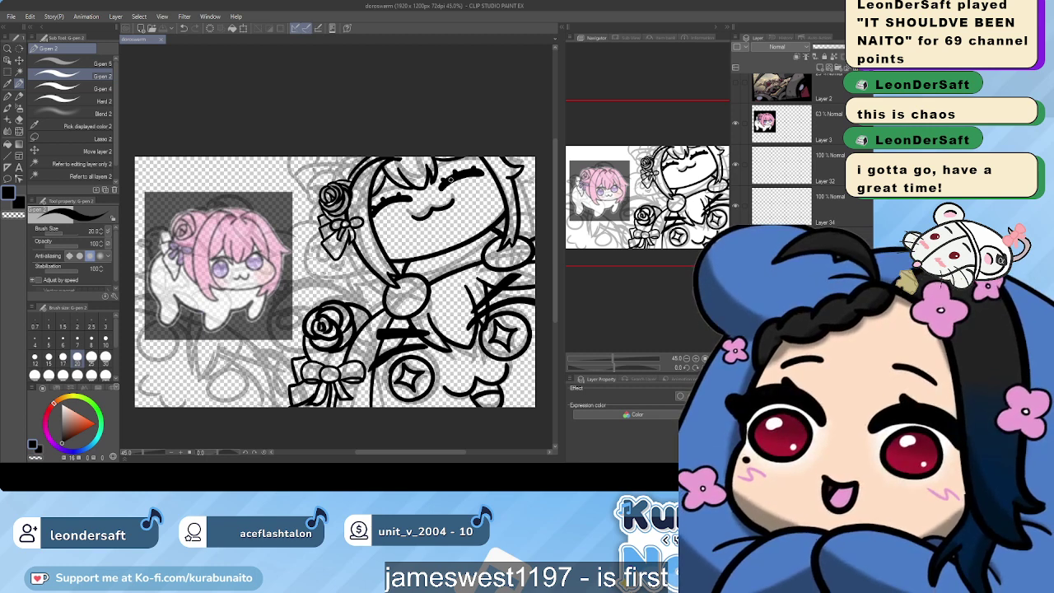
left_click_drag(316, 171, 313, 214)
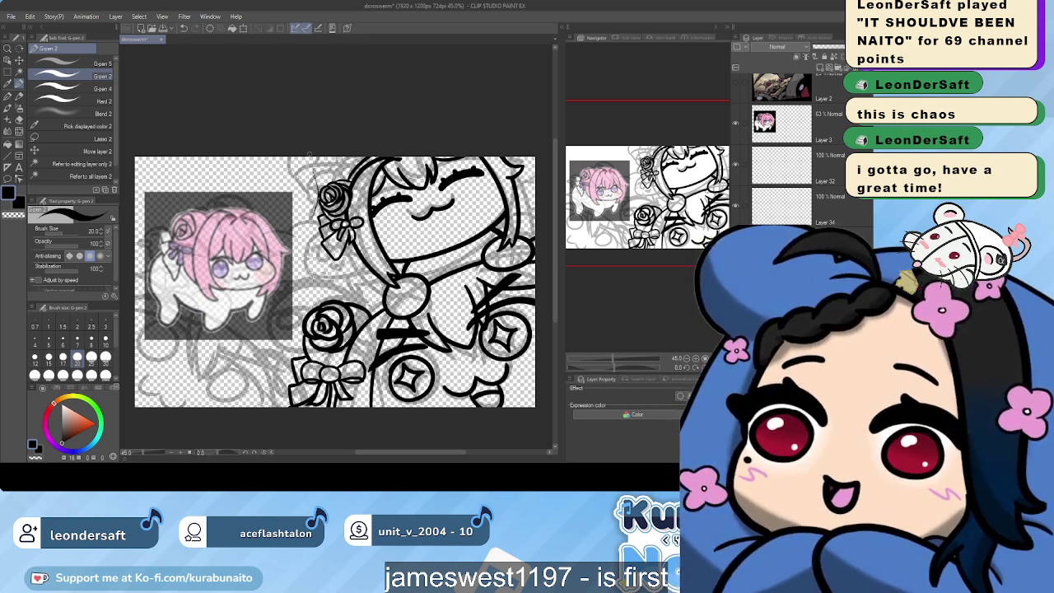
key("ctrl+z")
Put Layer 34 into a new layer folder and select the layer inside it
left_click(790, 89)
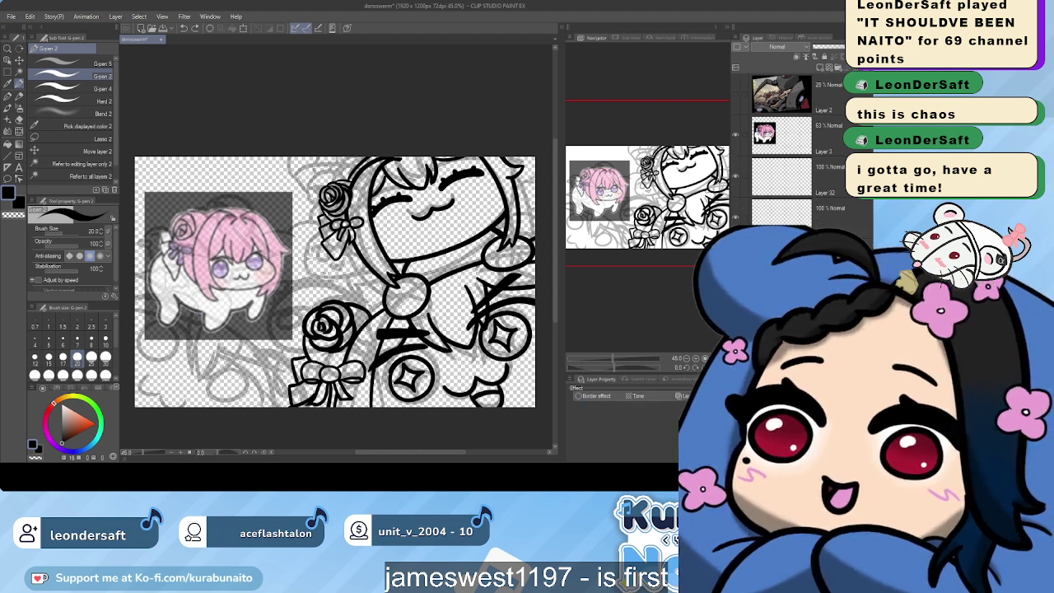
left_click(840, 218)
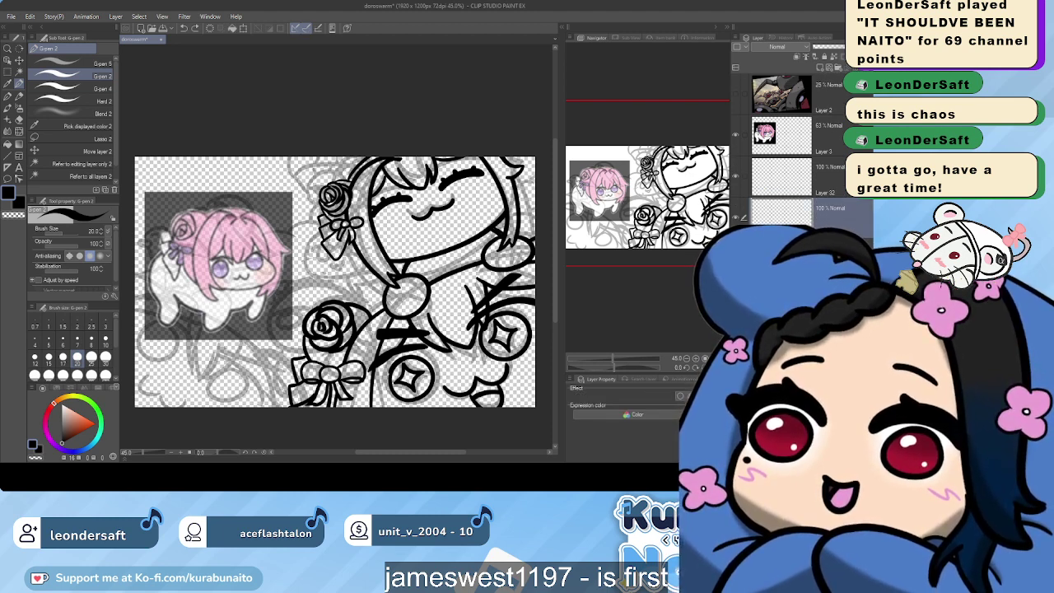
key("ctrl+g")
left_click(840, 223)
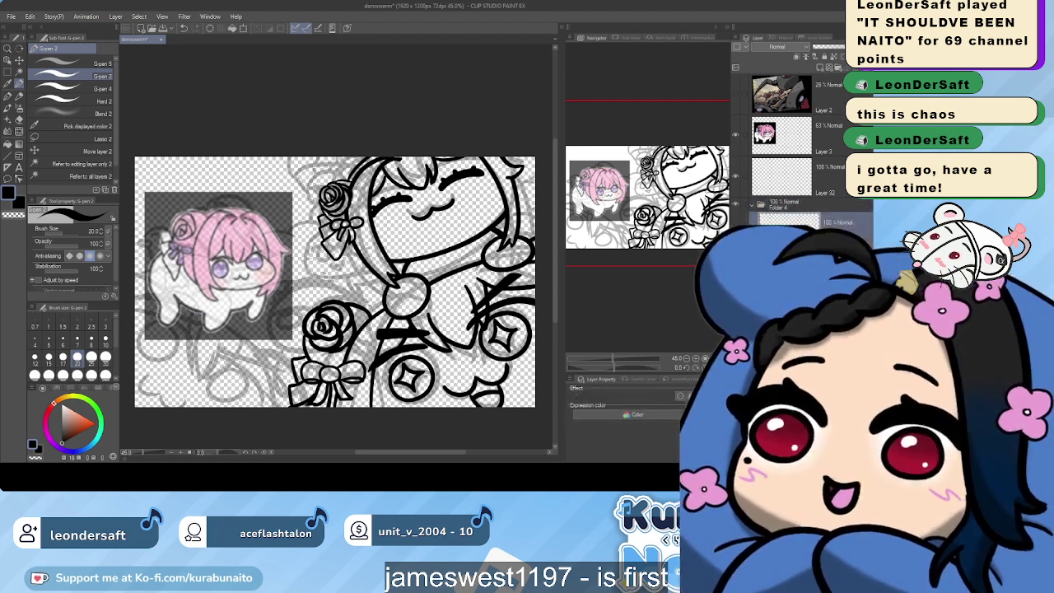
Move the pink-haired reference image on Layer 3 up and to the right, next to the character's hair rose
mouse_move(335, 282)
left_mouse_down()
mouse_move(343, 277)
mouse_move(330, 276)
left_mouse_up()
left_click(802, 151)
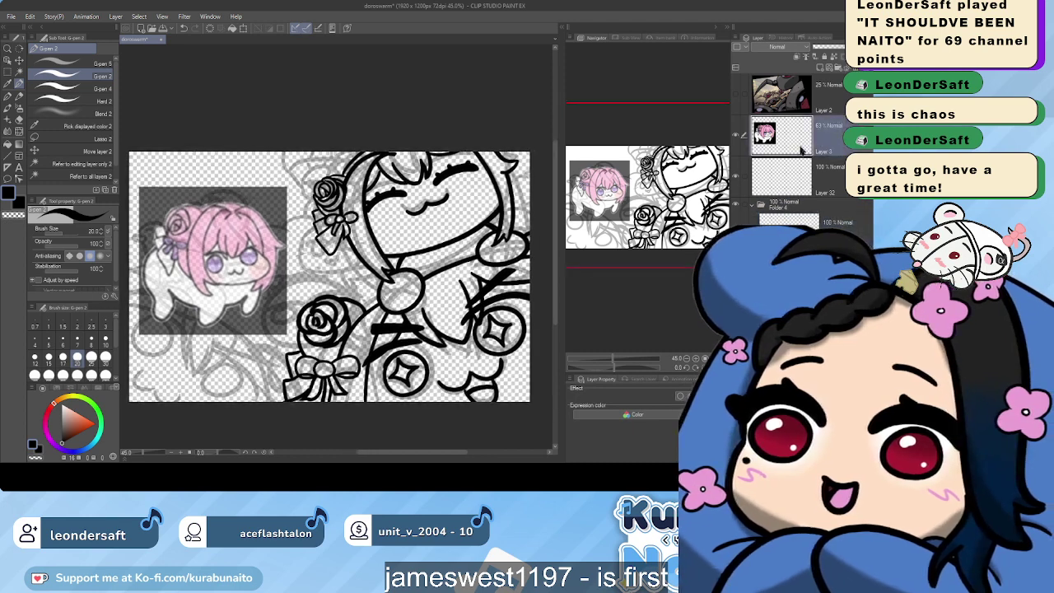
left_click(801, 151)
left_click(90, 152)
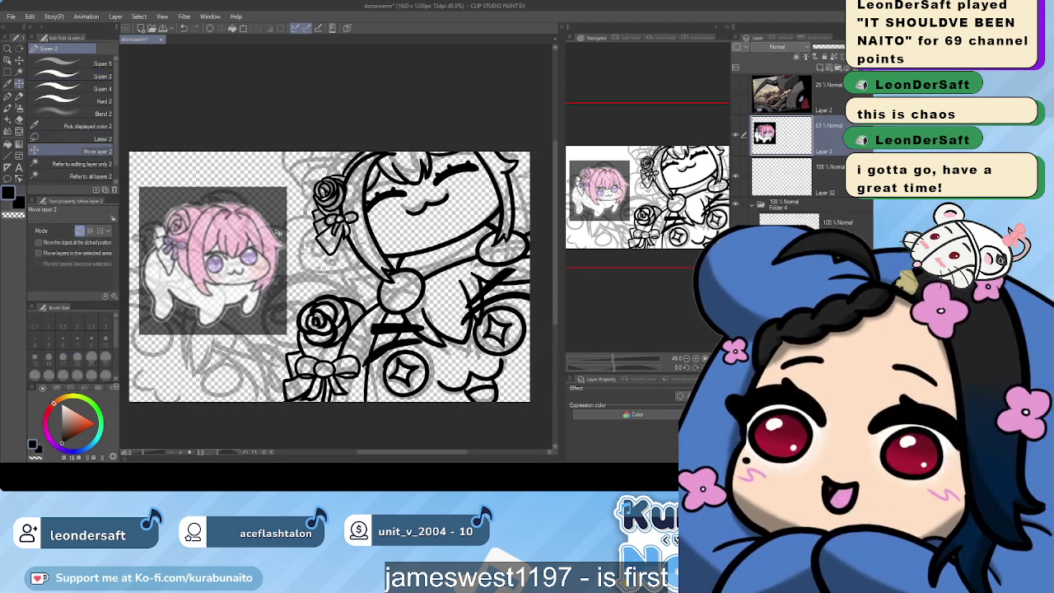
left_click_drag(279, 233, 295, 206)
mouse_move(254, 264)
left_mouse_down()
mouse_move(254, 273)
mouse_move(278, 254)
mouse_move(258, 259)
left_mouse_up()
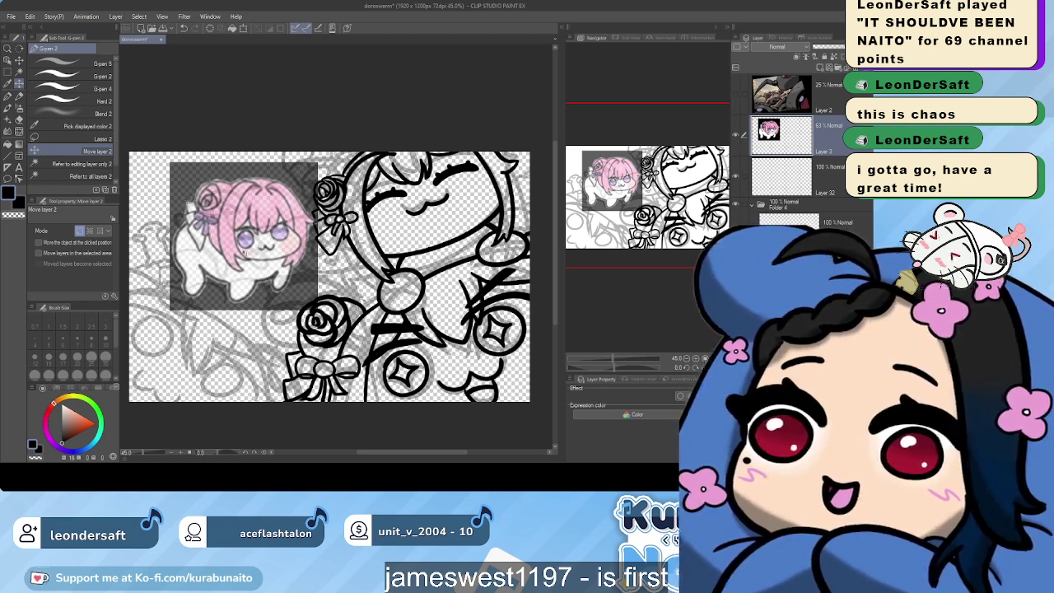
Hide the reference image on Layer 3 and save the drawing
left_click(737, 134)
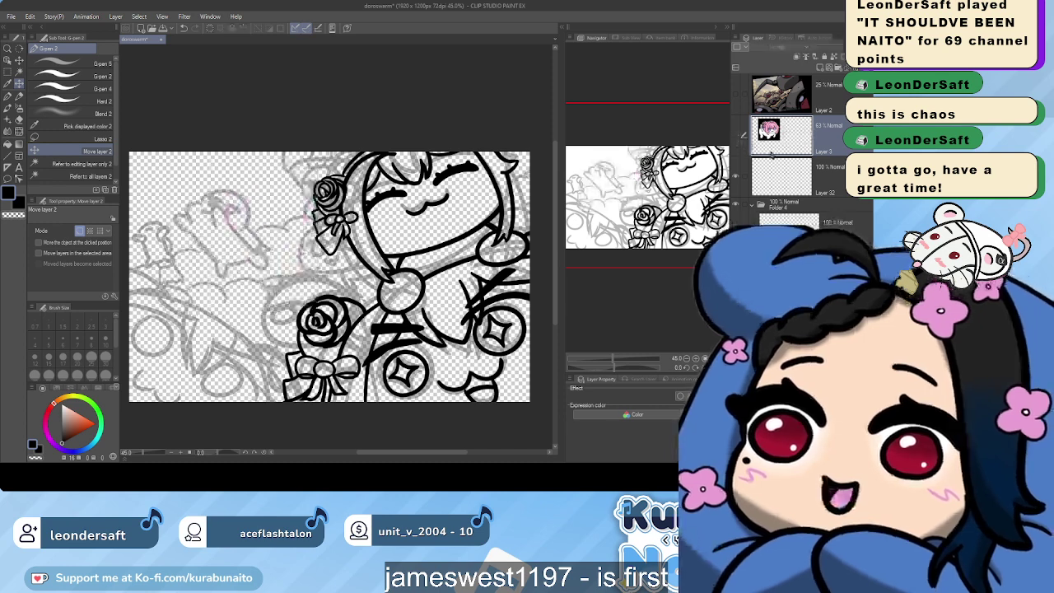
left_click(830, 216)
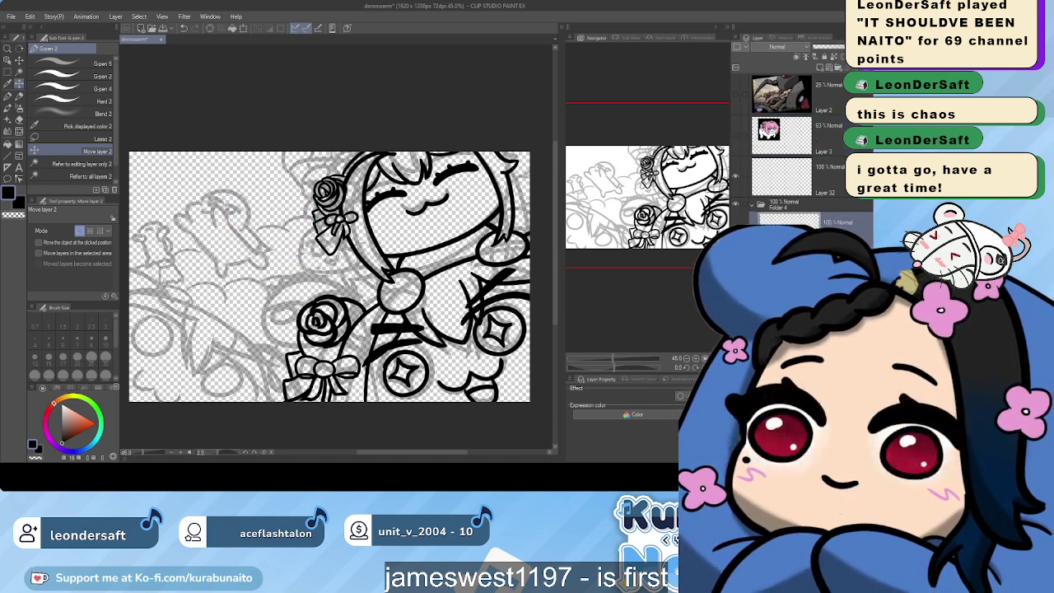
key("ctrl+s")
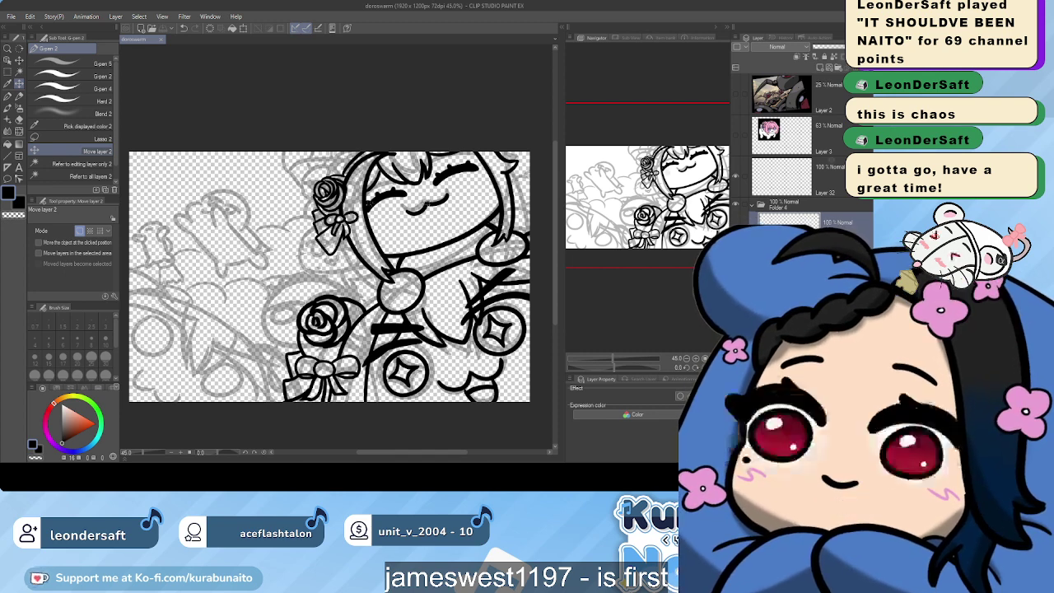
Ink the first bumps of the scalloped cloud outline from the canvas's left edge with G-pen 2, undoing unwanted strokes
left_click(823, 428)
left_click(804, 138)
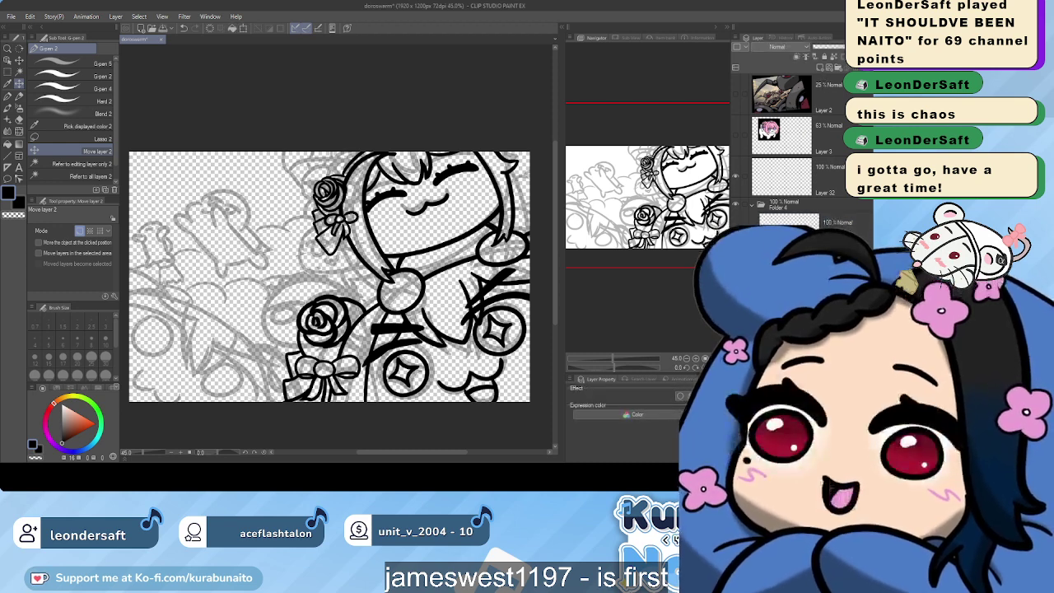
left_click_drag(122, 280, 186, 265)
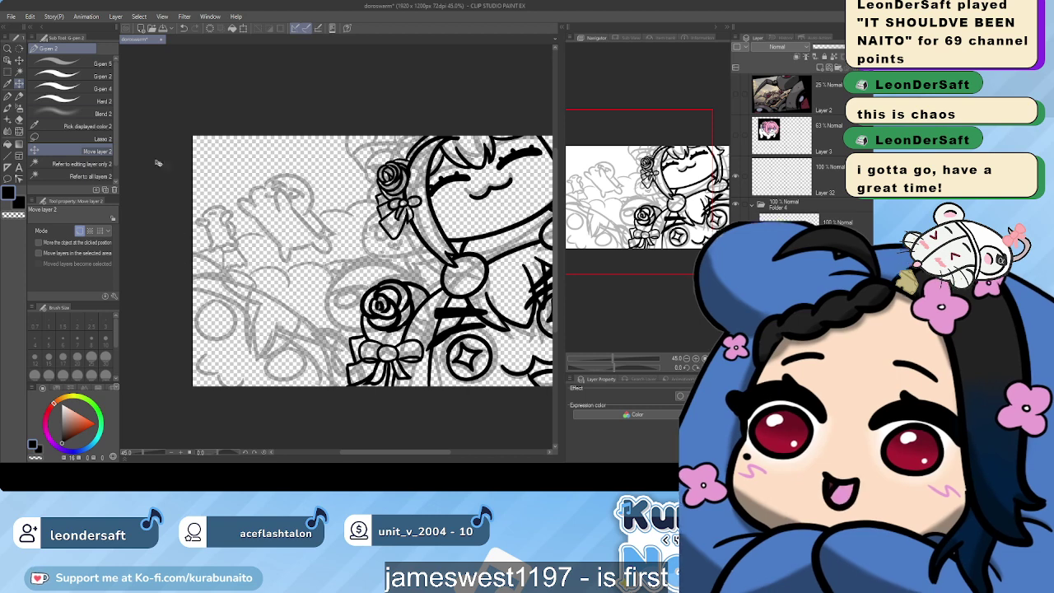
key("p")
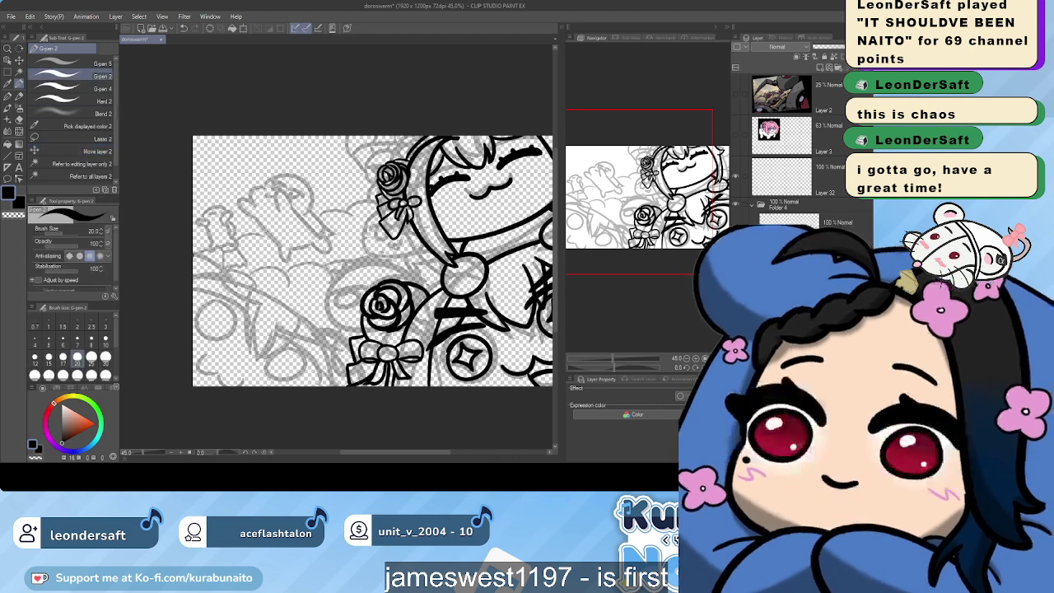
left_click_drag(195, 256, 248, 244)
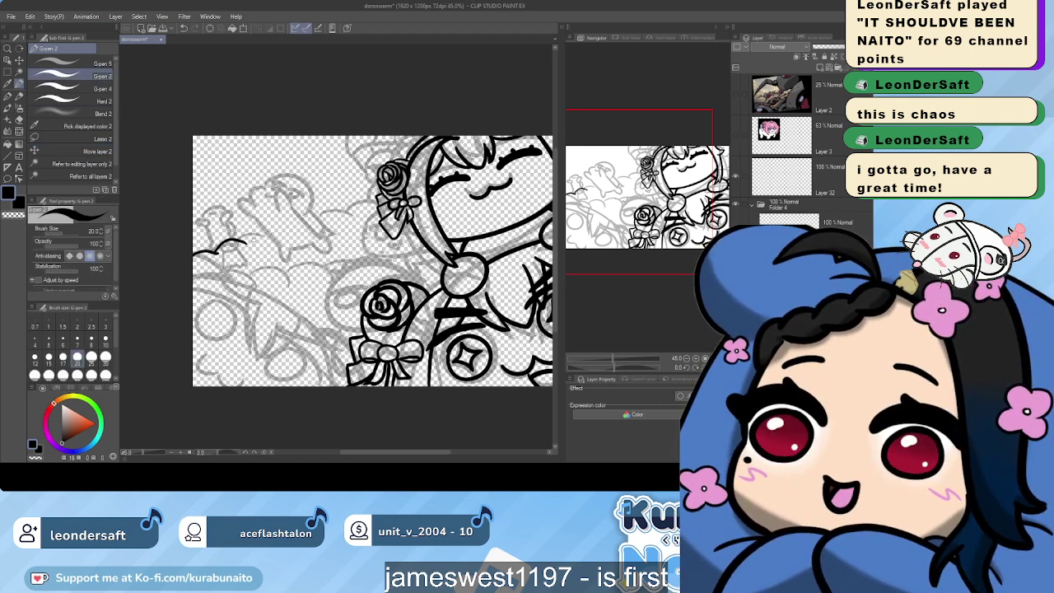
key("ctrl+z")
key("ctrl+z")
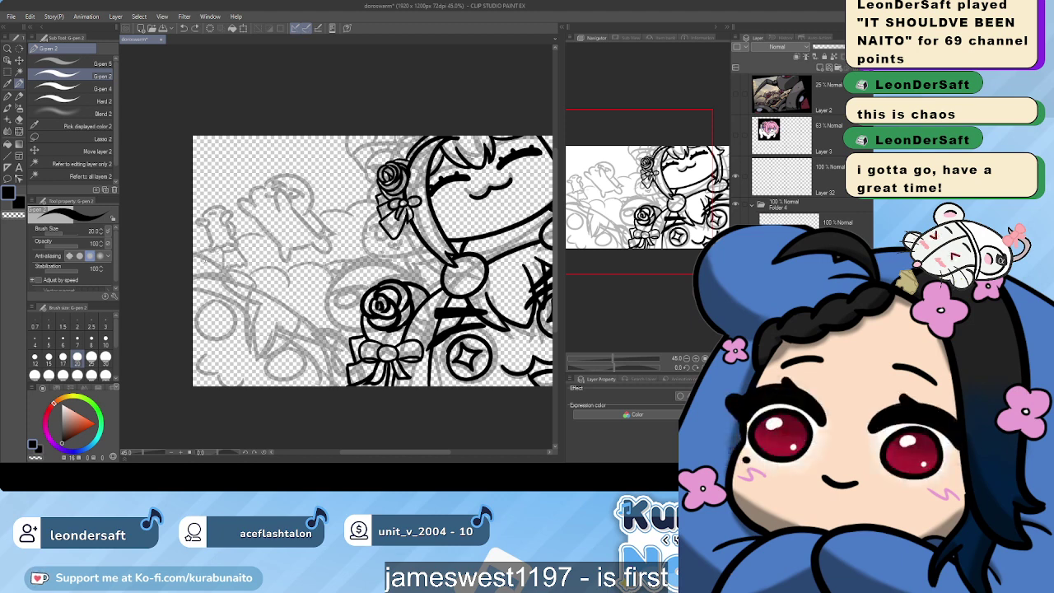
mouse_move(194, 256)
left_mouse_down()
mouse_move(224, 262)
mouse_move(247, 233)
mouse_move(229, 247)
mouse_move(247, 241)
mouse_move(267, 262)
mouse_move(224, 262)
mouse_move(237, 234)
mouse_move(251, 247)
mouse_move(237, 239)
mouse_move(268, 239)
left_mouse_up()
key("ctrl+z")
key("ctrl+z")
key("ctrl+z")
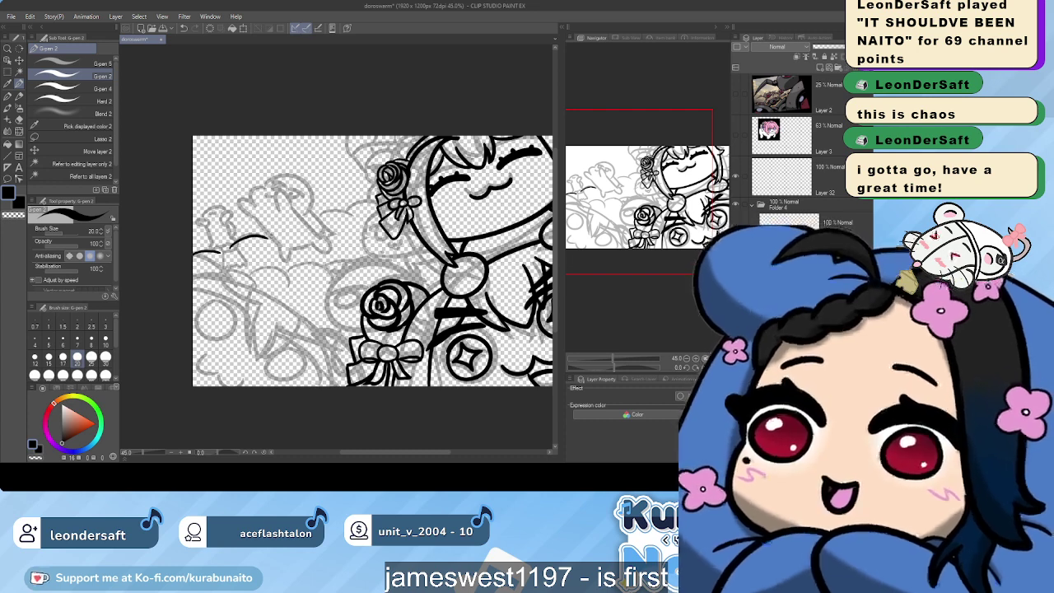
Extend the scalloped cloud outline over the sketched background creatures toward the character's hair bow, undoing stray strokes
left_click_drag(269, 239, 313, 225)
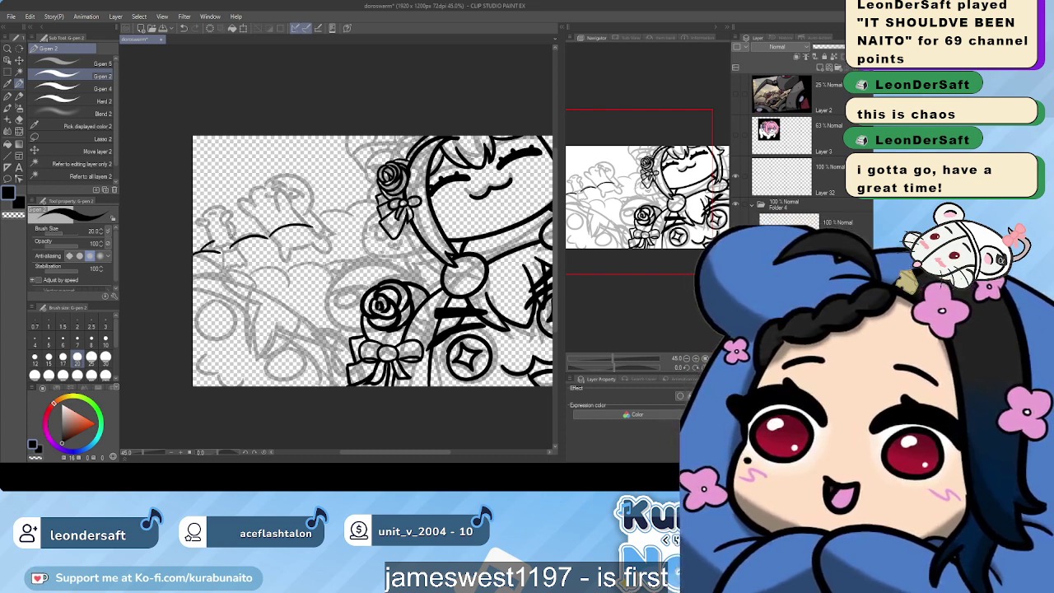
key("ctrl+z")
left_click_drag(219, 242, 246, 236)
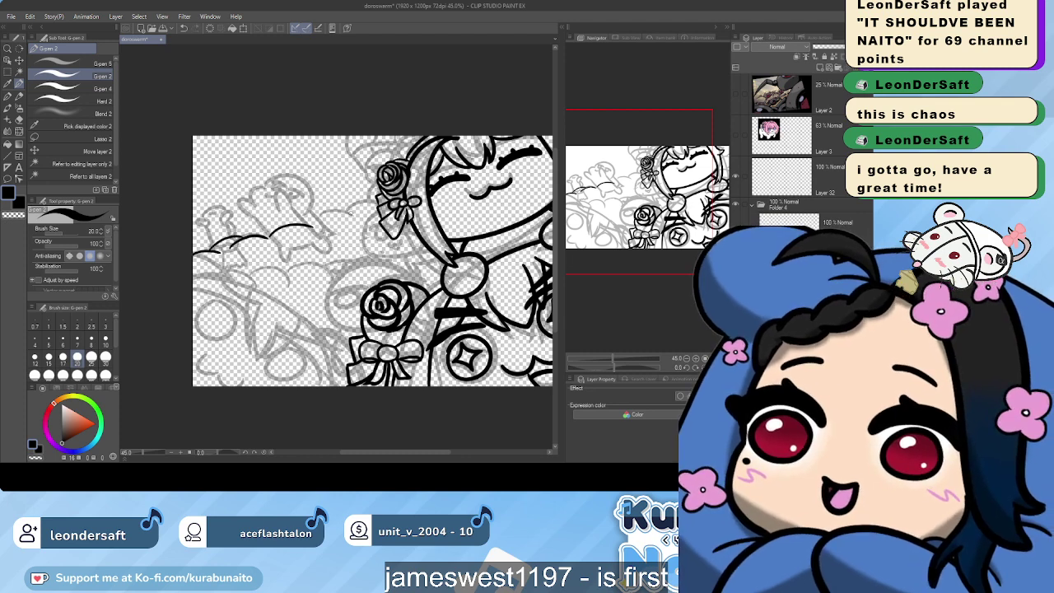
mouse_move(320, 217)
left_mouse_down()
mouse_move(382, 200)
mouse_move(277, 246)
left_mouse_up()
key("ctrl+z")
left_click_drag(467, 206, 489, 200)
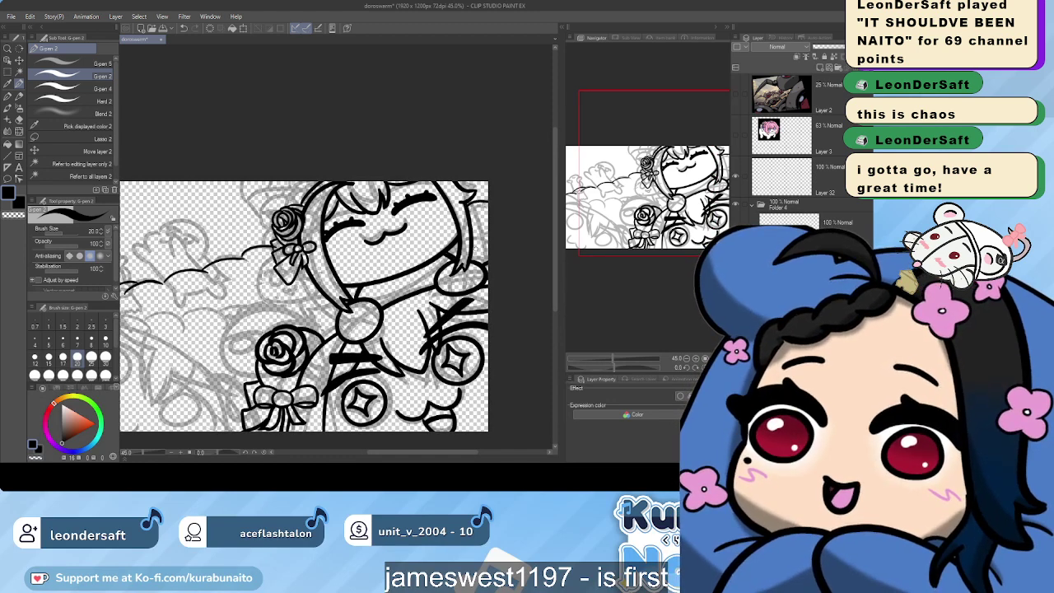
Set the G-pen brush size to 25 and ink the scalloped outline of the second, lower cloud row over the background sketch
left_click_drag(462, 267, 522, 231)
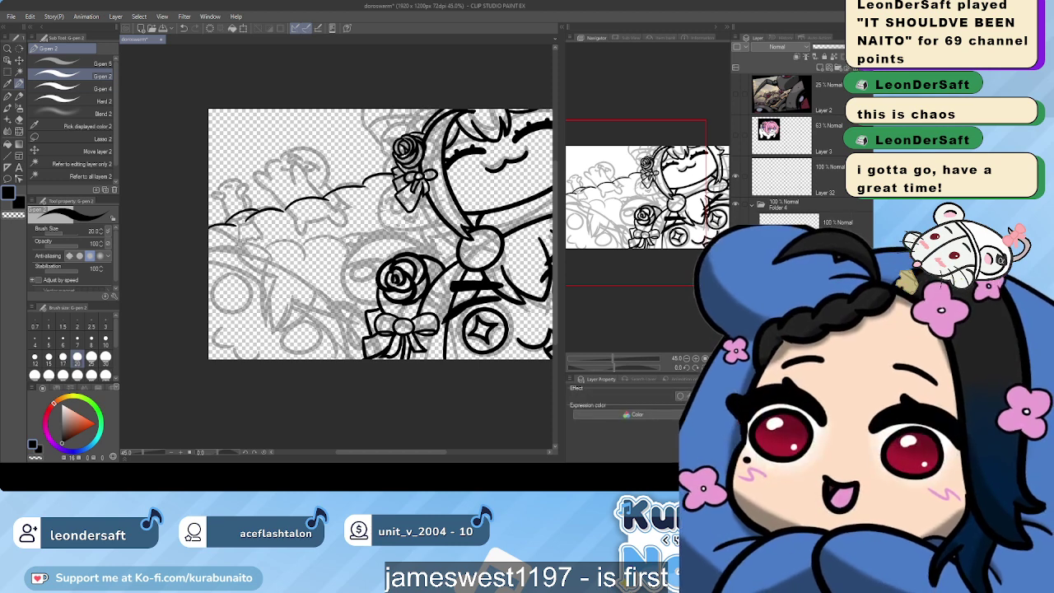
left_click(91, 356)
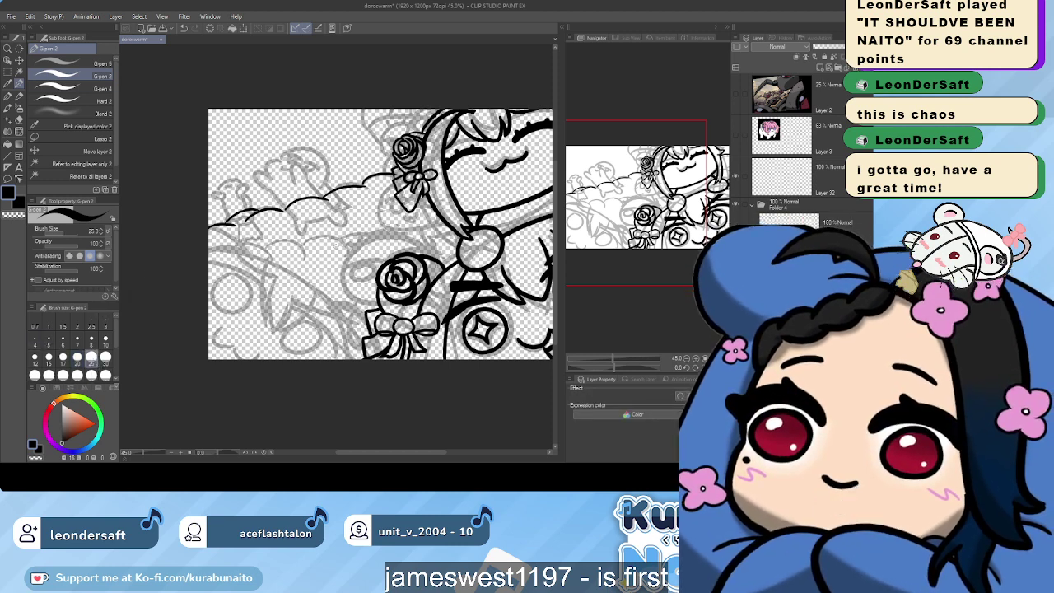
mouse_move(205, 256)
left_mouse_down()
mouse_move(240, 265)
mouse_move(248, 244)
mouse_move(272, 264)
mouse_move(298, 244)
mouse_move(344, 261)
mouse_move(323, 239)
left_mouse_up()
key("ctrl+z")
key("ctrl+z")
key("ctrl+z")
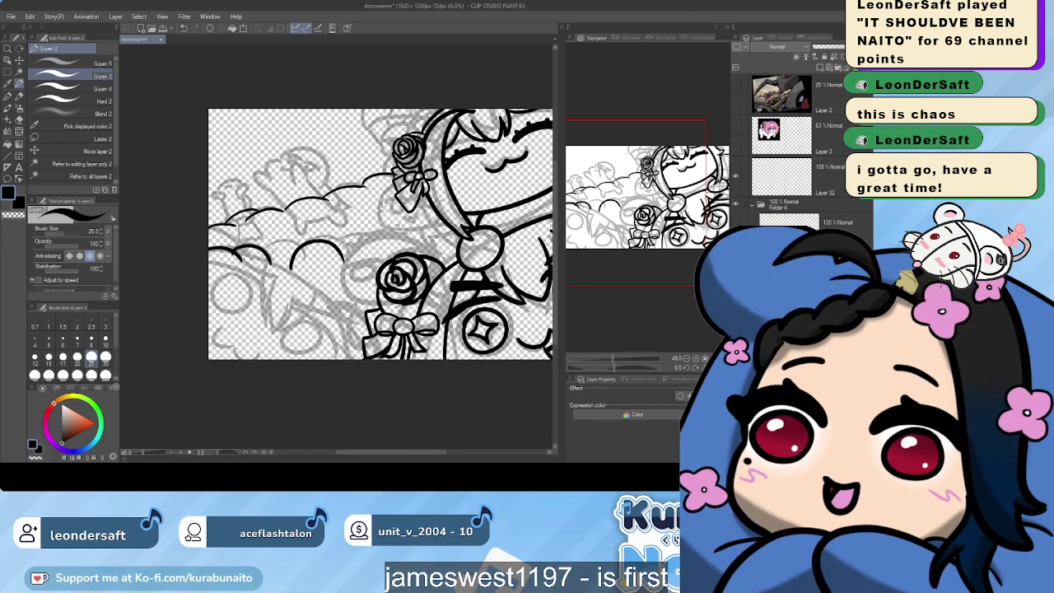
mouse_move(264, 254)
left_mouse_down()
mouse_move(283, 241)
mouse_move(310, 247)
mouse_move(427, 216)
mouse_move(347, 238)
left_mouse_up()
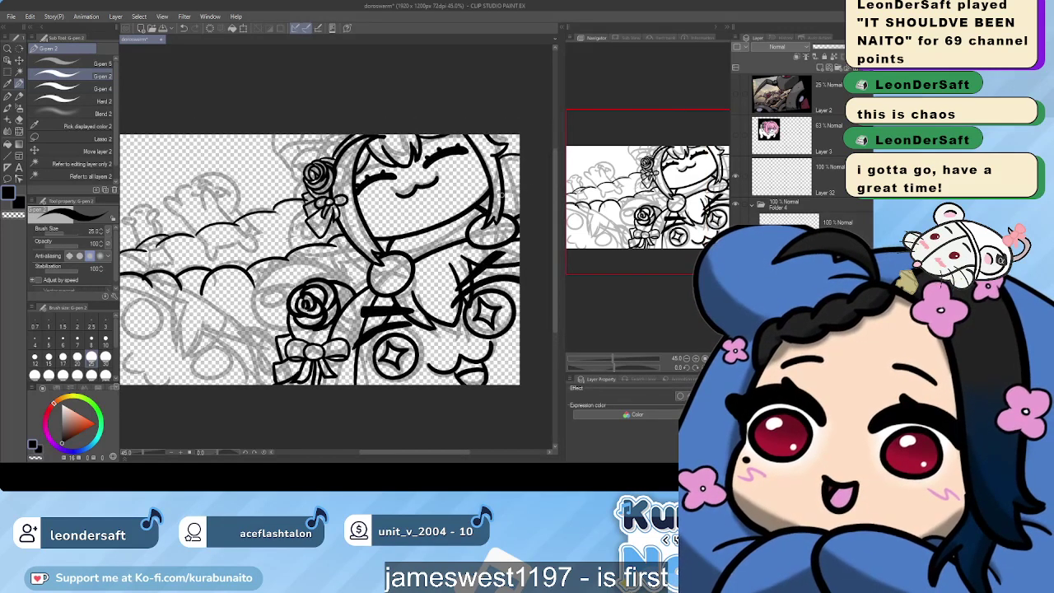
left_click_drag(500, 198, 521, 188)
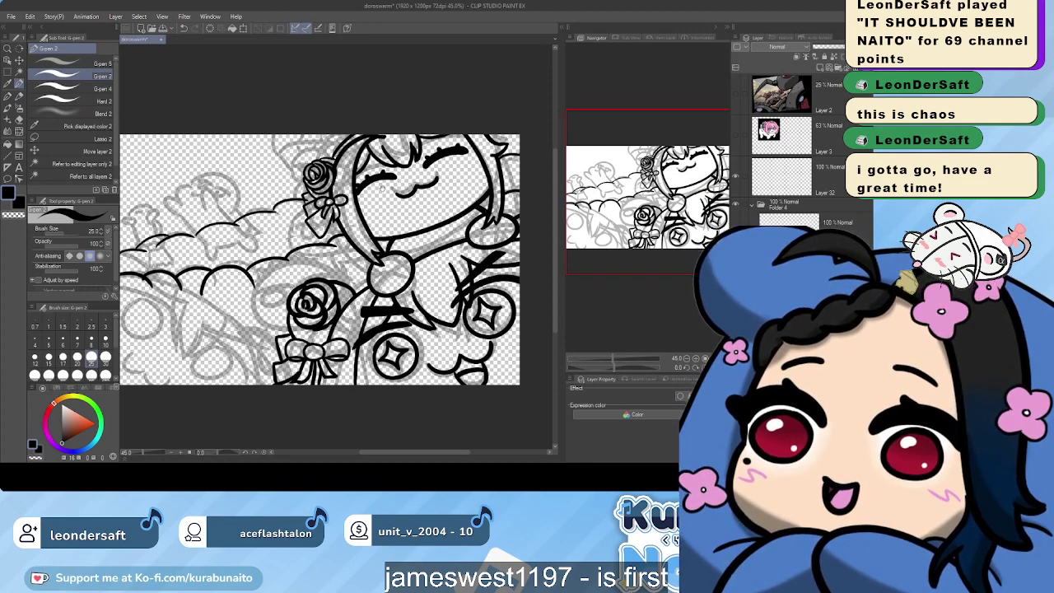
left_click_drag(382, 188, 504, 165)
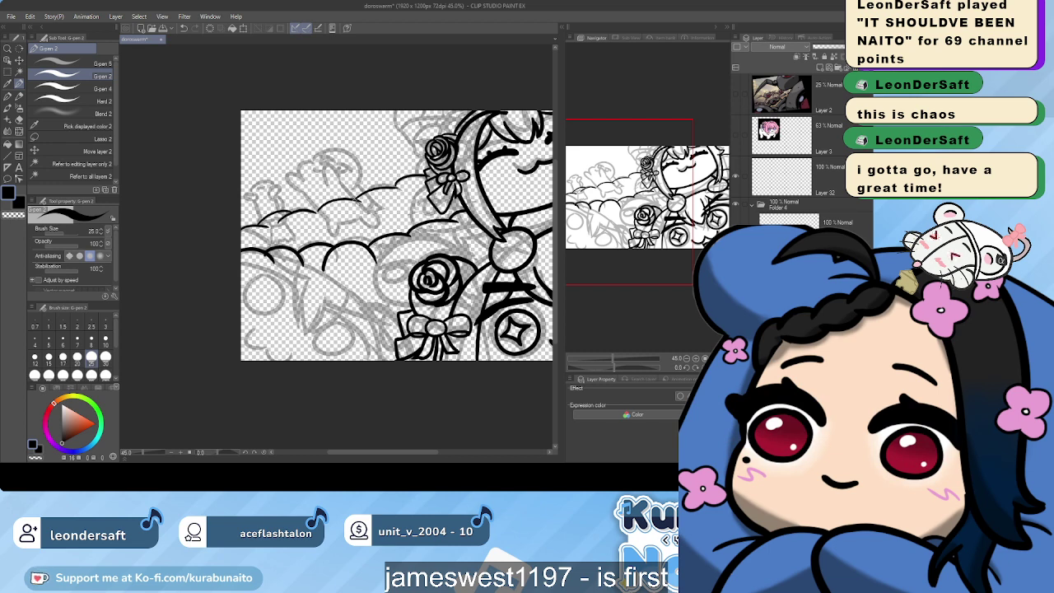
mouse_move(359, 200)
left_mouse_down()
mouse_move(341, 222)
mouse_move(375, 227)
mouse_move(374, 197)
mouse_move(372, 212)
mouse_move(372, 202)
mouse_move(385, 204)
mouse_move(373, 202)
mouse_move(355, 228)
left_mouse_up()
key("ctrl+z")
key("ctrl+z")
key("ctrl+z")
key("ctrl+z")
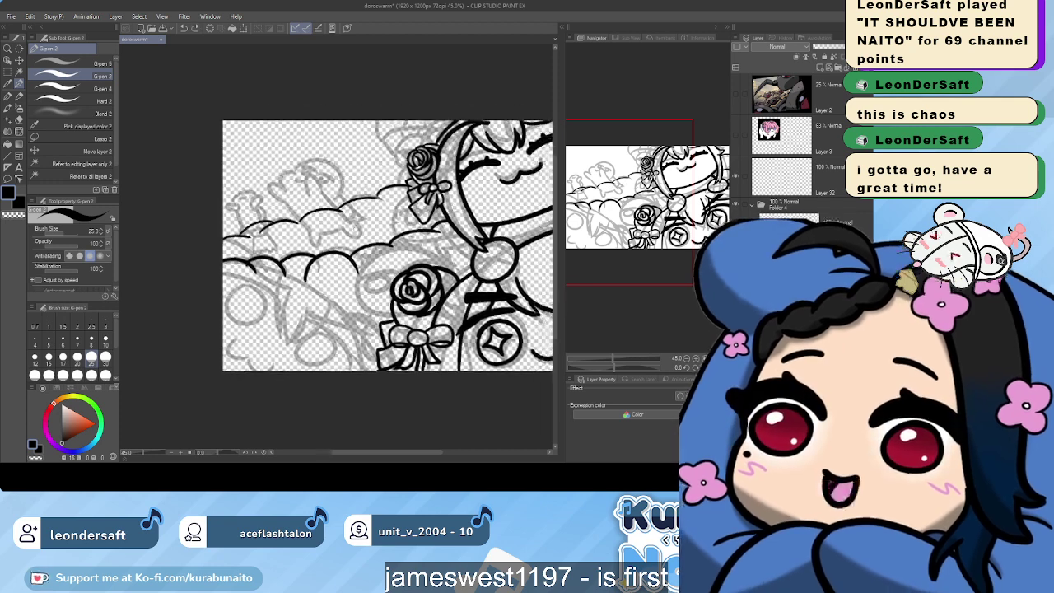
Lower the opacity of the layer holding the inked cloud rows so their outlines turn grey
left_click(73, 99)
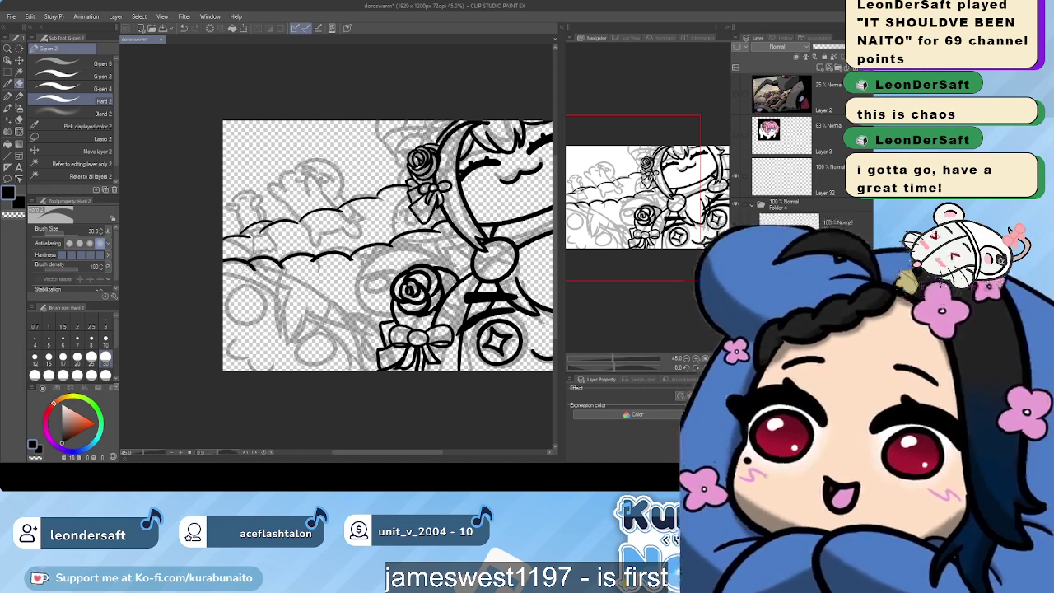
left_click(791, 330)
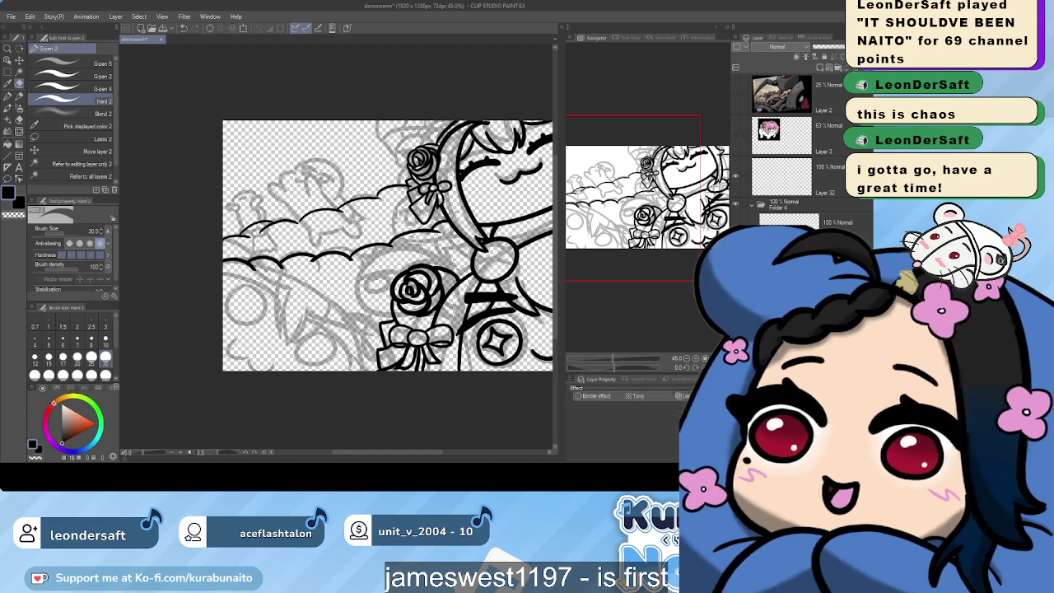
left_click(836, 47)
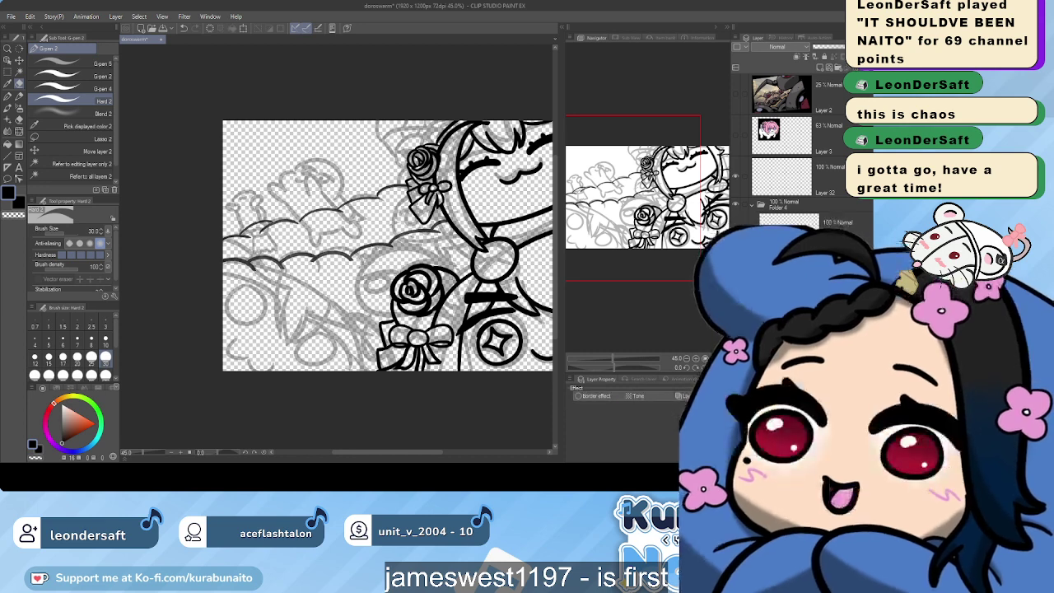
left_click_drag(349, 269, 323, 279)
scroll(323, 280, "down", 1)
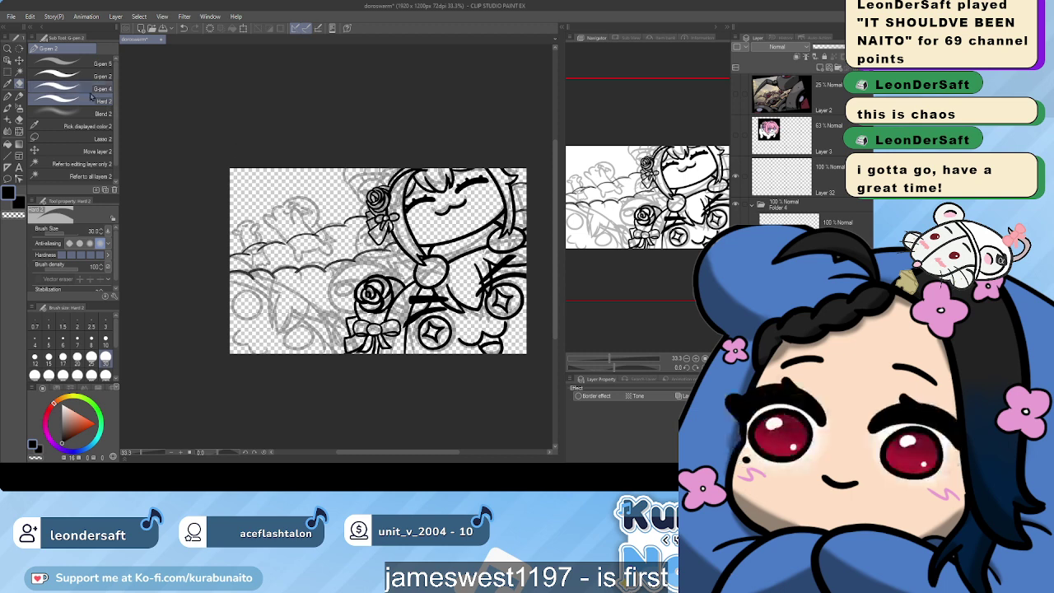
Switch back to the G-pen on the first layer of Folder 4 and save the document
left_click(74, 77)
left_click(841, 222)
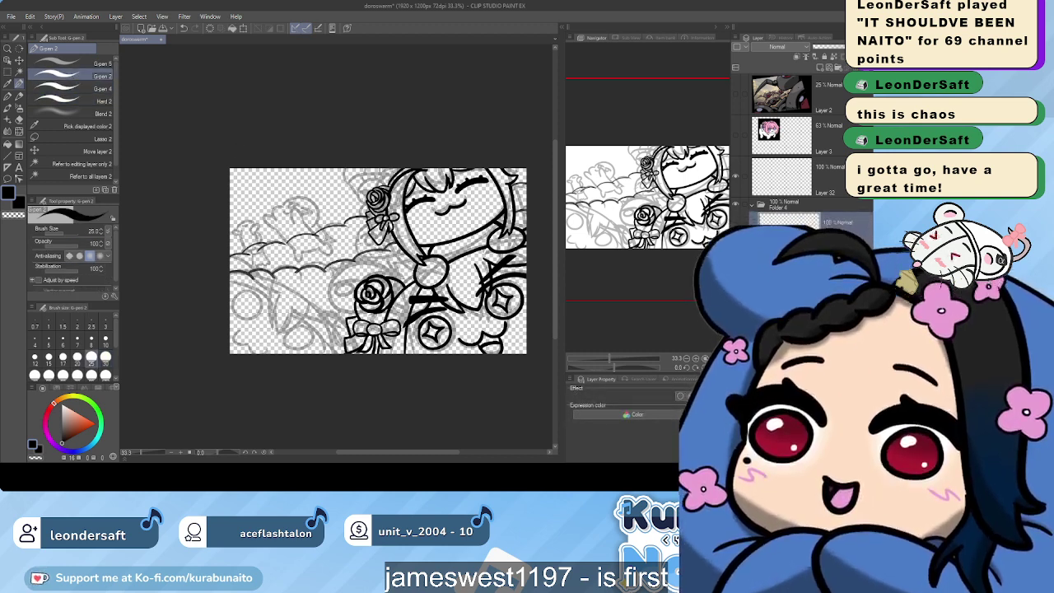
key("ctrl+s")
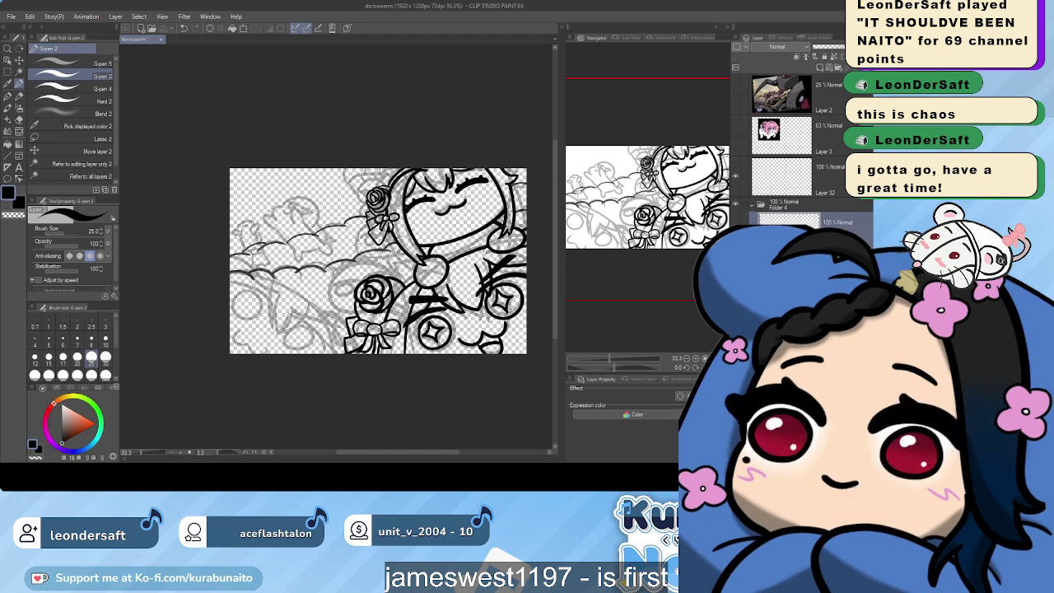
Toggle the visibility of several line layers to check which parts of the drawing each one holds
left_click(735, 222)
left_click(735, 222)
left_click(735, 274)
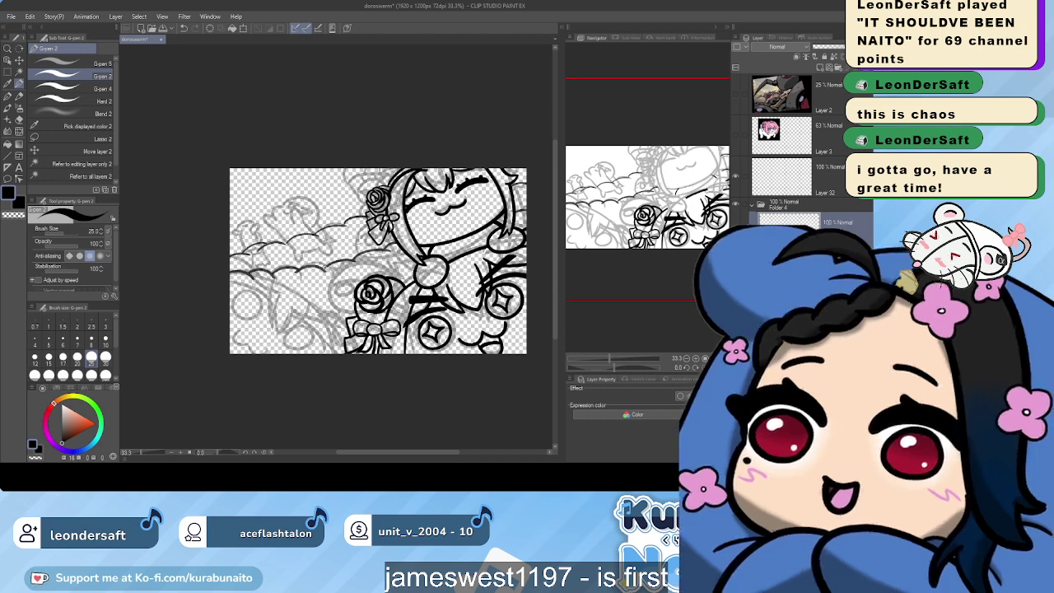
left_click(735, 275)
left_click(735, 315)
left_click(735, 316)
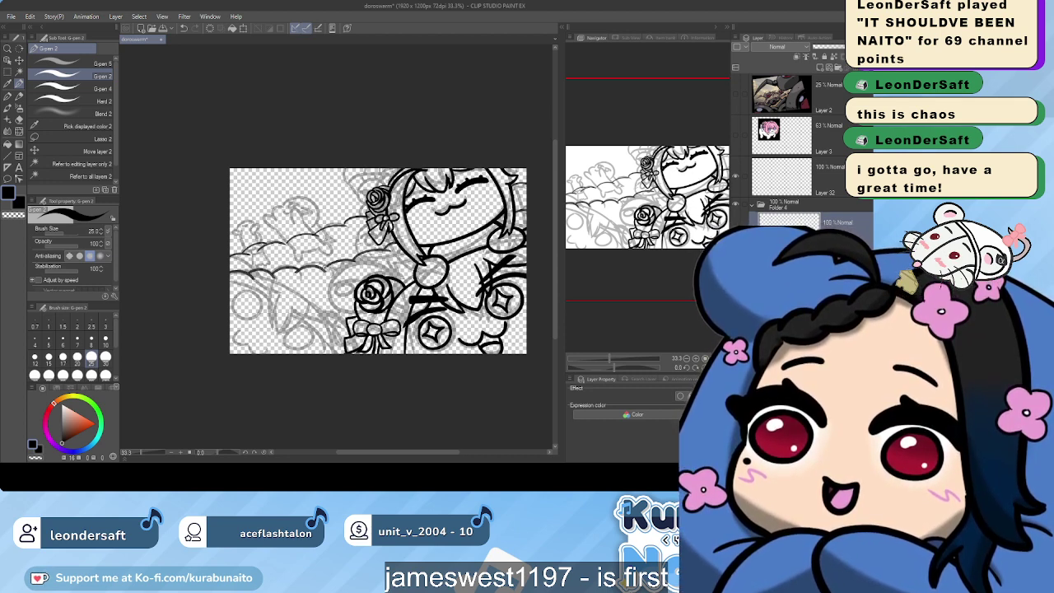
Try inking one large round outline over the sketched figure in the drawing's lower-left corner
scroll(378, 261, "up", 1)
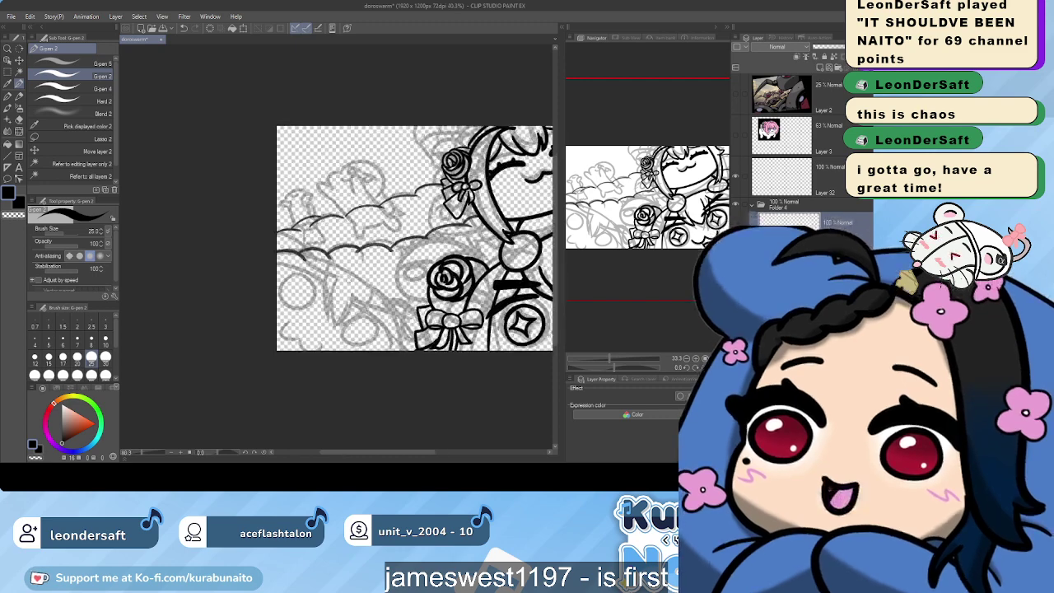
mouse_move(243, 265)
left_mouse_down()
mouse_move(365, 284)
mouse_move(383, 369)
left_mouse_up()
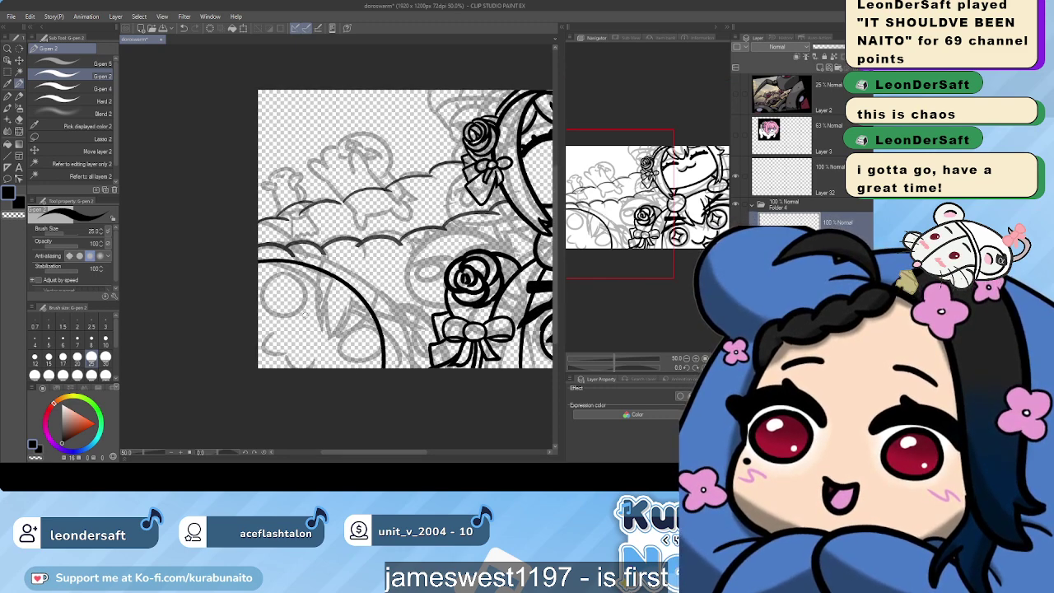
left_click_drag(305, 313, 312, 288)
scroll(317, 319, "up", 1)
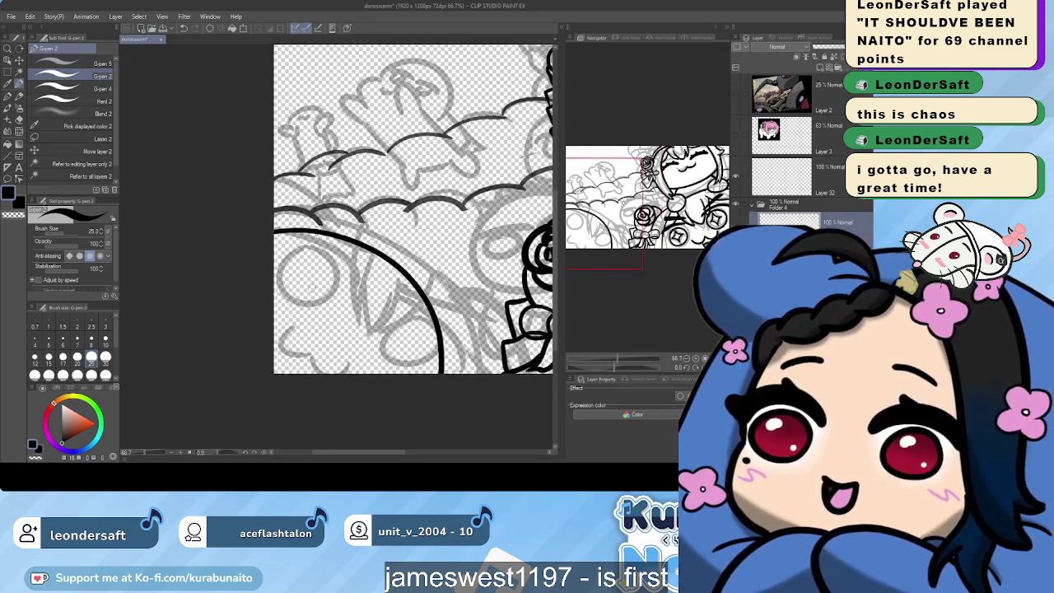
mouse_move(432, 290)
left_mouse_down()
mouse_move(379, 325)
mouse_move(456, 301)
mouse_move(436, 282)
left_mouse_up()
scroll(365, 269, "down", 2)
left_click_drag(383, 255, 393, 277)
scroll(348, 291, "up", 1)
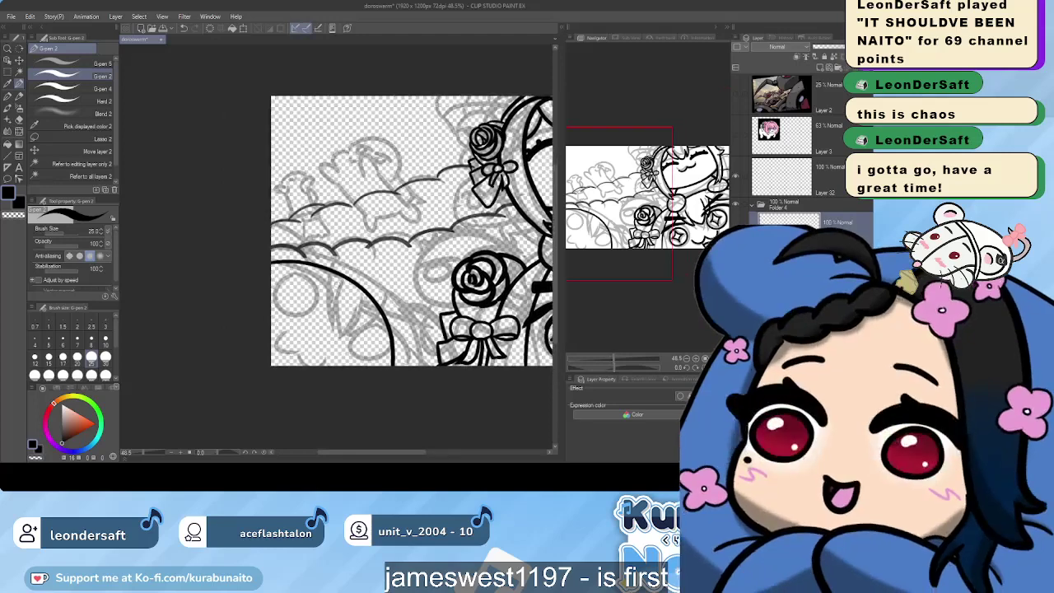
key("ctrl+z")
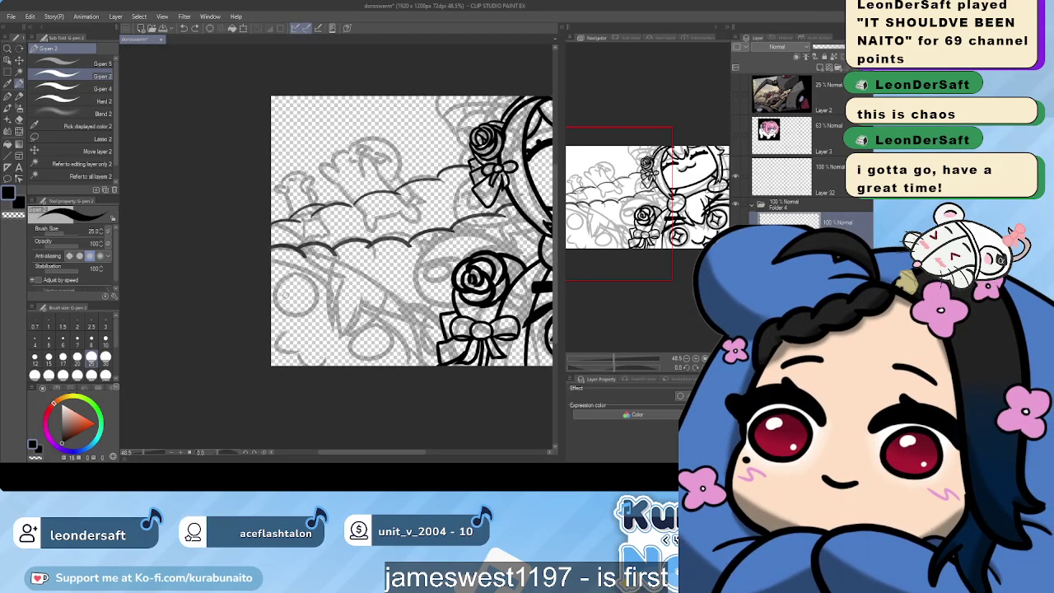
Ink a small leg with a foot under the larger sketched figure standing on the clouds
left_click_drag(466, 164, 468, 198)
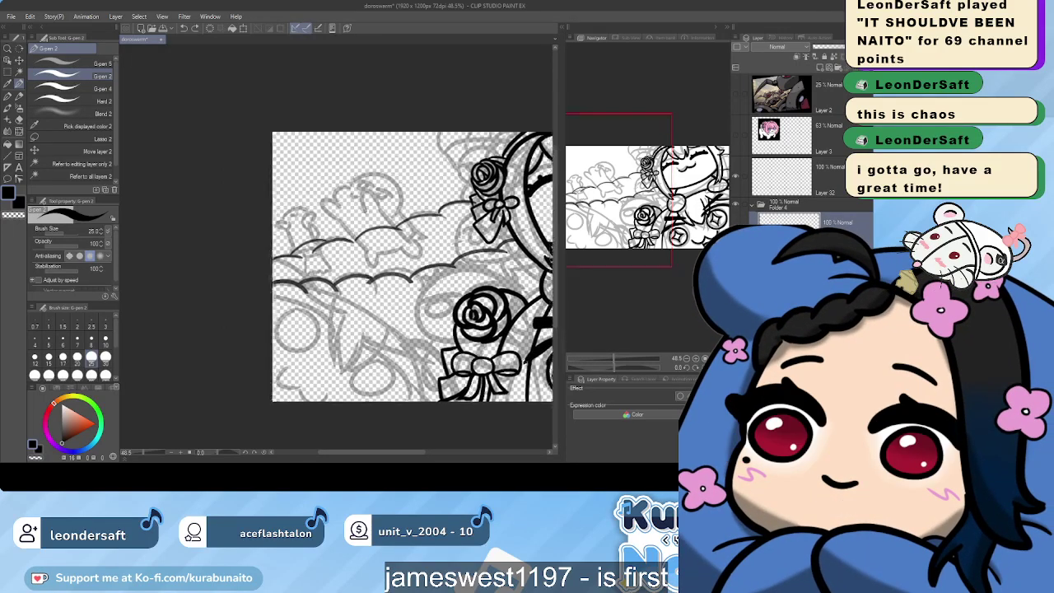
left_click_drag(355, 195, 354, 208)
scroll(354, 208, "up", 1)
scroll(423, 275, "up", 1)
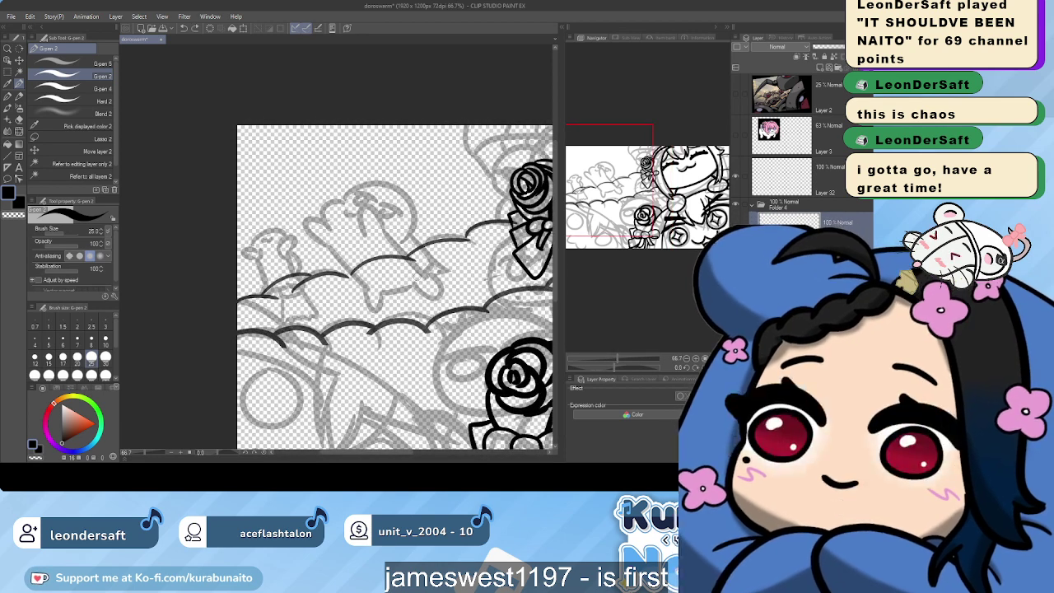
mouse_move(416, 270)
left_mouse_down()
mouse_move(419, 297)
mouse_move(394, 311)
mouse_move(355, 283)
mouse_move(352, 312)
left_mouse_up()
key("ctrl+z")
key("ctrl+z")
mouse_move(357, 277)
left_mouse_down()
mouse_move(351, 313)
mouse_move(363, 316)
mouse_move(371, 288)
left_mouse_up()
left_click(353, 308)
key("ctrl+z")
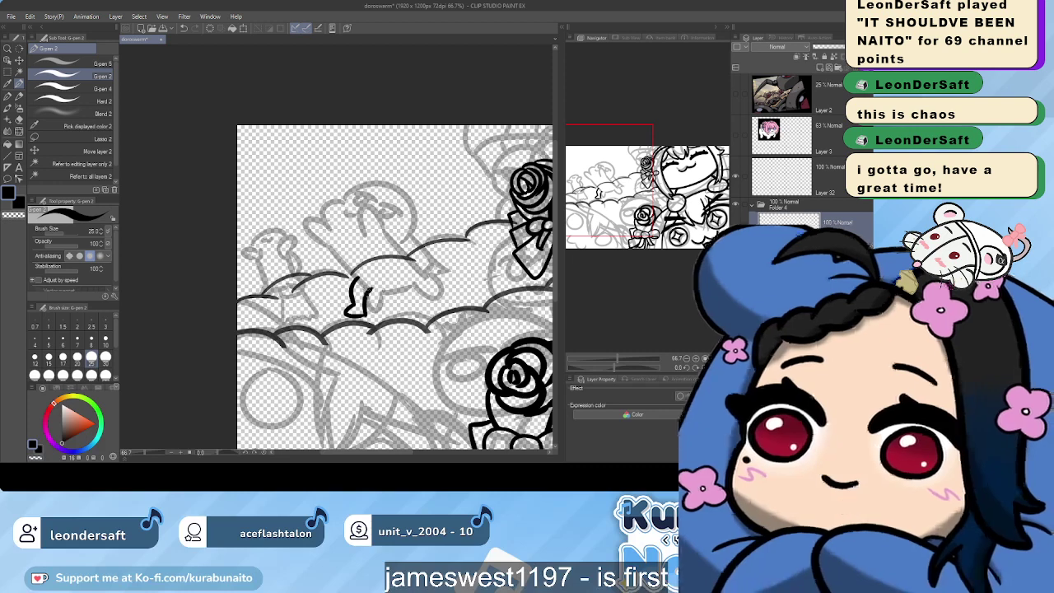
Ink the curved rear body and second leg line of the larger sketched cloud figure, redoing the stroke several times
mouse_move(396, 245)
left_mouse_down()
mouse_move(425, 275)
mouse_move(427, 294)
mouse_move(412, 303)
left_mouse_up()
key("ctrl+z")
key("ctrl+z")
key("ctrl+z")
key("ctrl+z")
mouse_move(389, 238)
left_mouse_down()
mouse_move(417, 262)
mouse_move(380, 318)
left_mouse_up()
key("ctrl+z")
mouse_move(389, 239)
left_mouse_down()
mouse_move(422, 283)
mouse_move(398, 315)
left_mouse_up()
Show the pink-haired reference image on Layer 3, move it over the larger cloud figure and scale it down to about half size
left_click(736, 139)
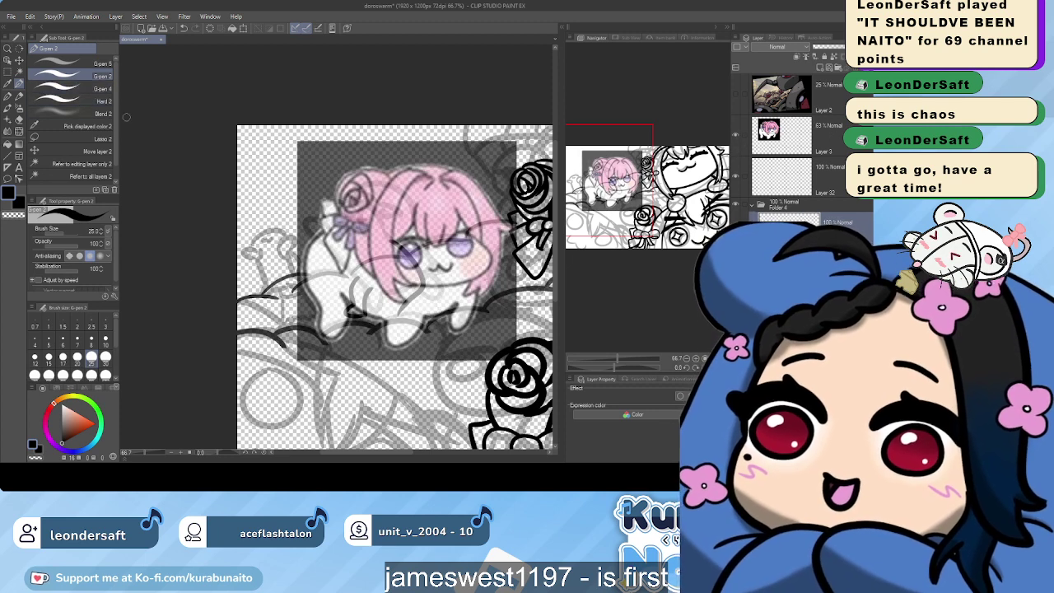
left_click(65, 151)
left_click_drag(477, 210, 449, 316)
key("ctrl+z")
left_click_drag(488, 253, 454, 301)
key("ctrl+t")
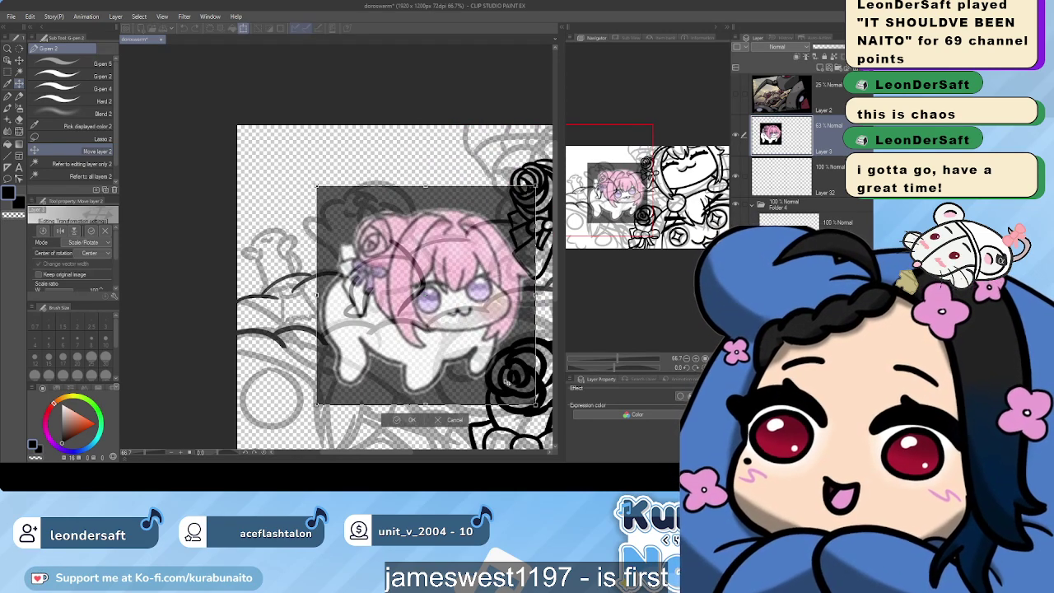
left_click_drag(536, 404, 429, 299)
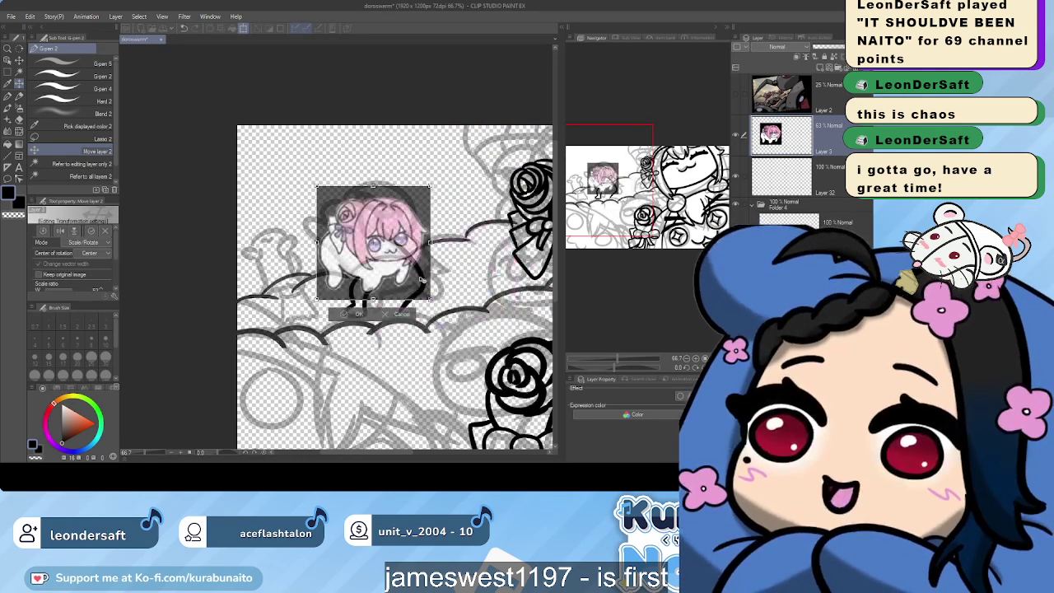
key("Return")
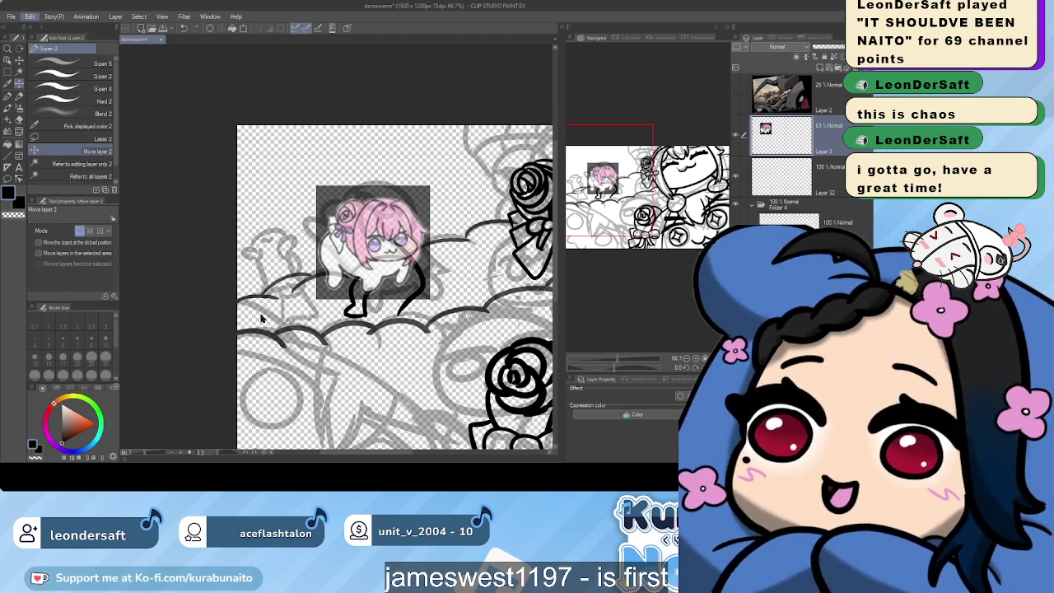
Flip the reference image horizontally and rotate it to match the tilt of the sketched cloud figure
key("ctrl+t")
left_click_drag(449, 185, 483, 263)
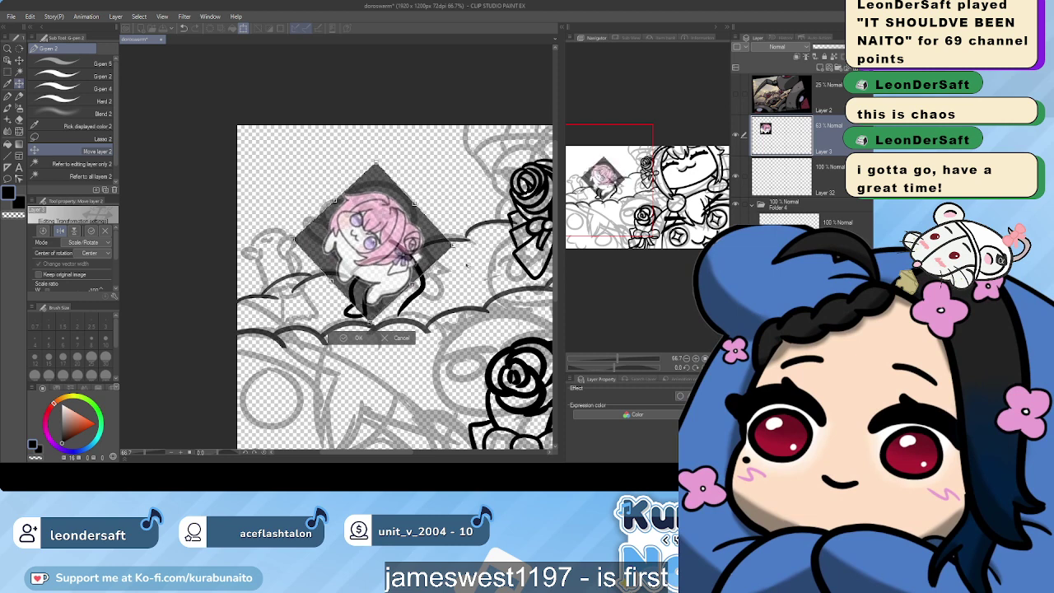
key("Return")
key("ctrl+z")
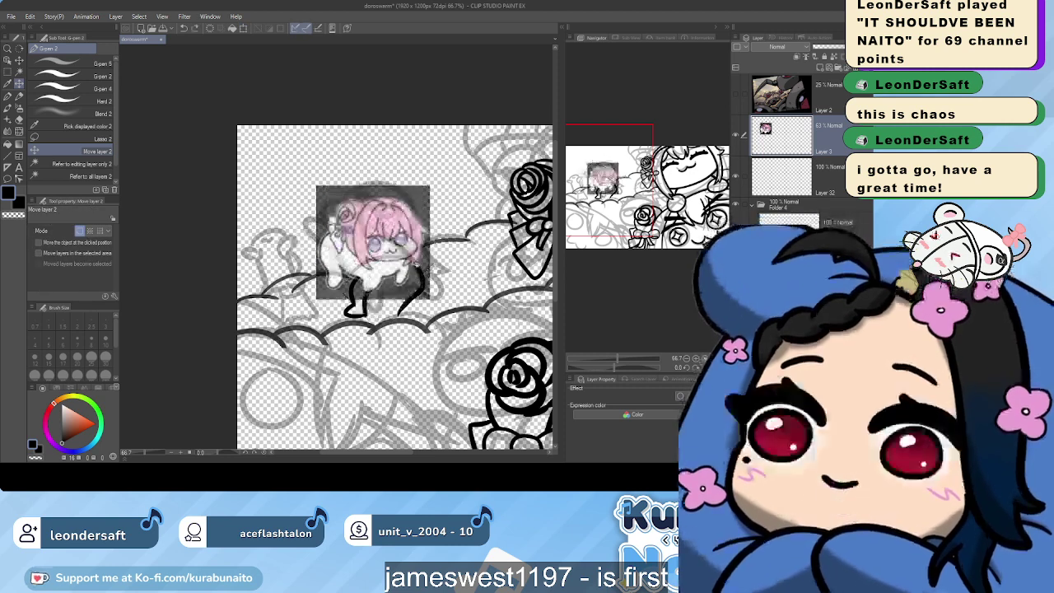
key("ctrl+y")
Clear the rough leg lines from the first layer of Folder 4 and ink the figure's rear contour along the reference with the G-pen
left_click(828, 222)
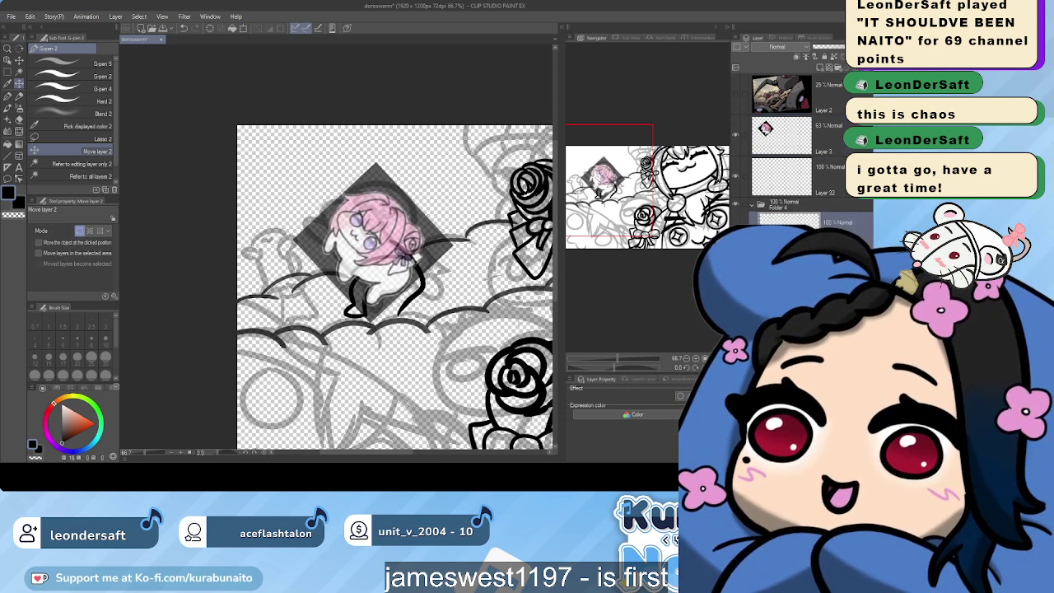
left_click(212, 31)
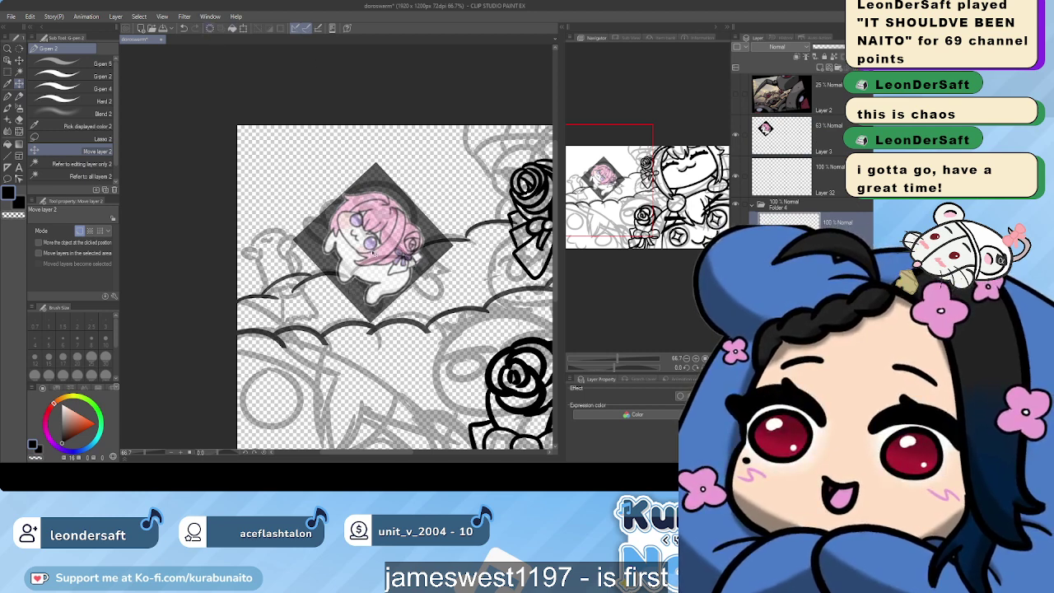
key("p")
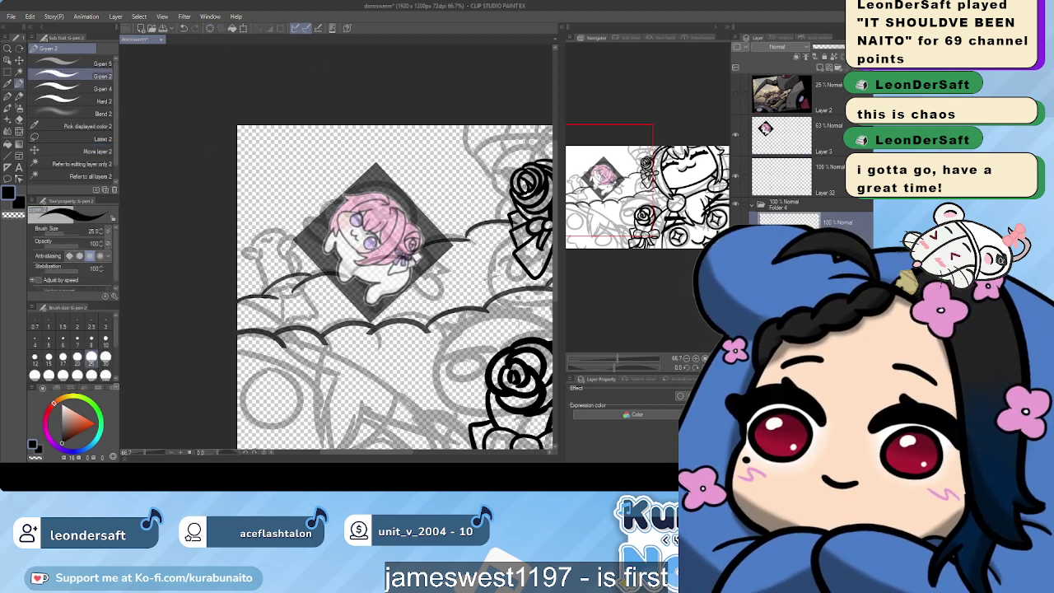
mouse_move(397, 235)
left_mouse_down()
mouse_move(413, 285)
mouse_move(372, 316)
left_mouse_up()
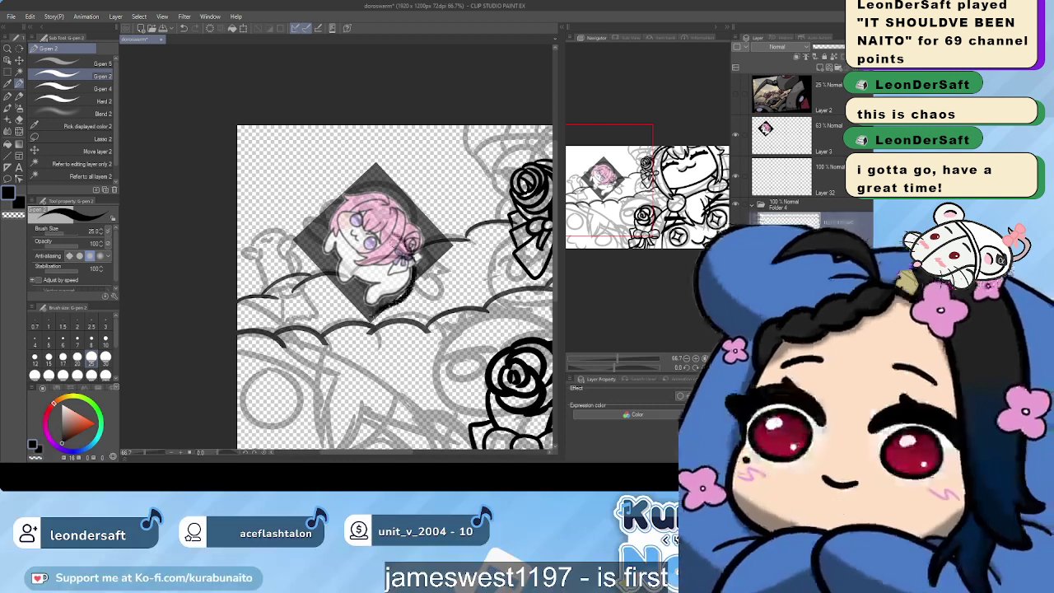
key("ctrl+z")
mouse_move(413, 262)
left_mouse_down()
mouse_move(415, 280)
mouse_move(368, 302)
mouse_move(381, 306)
left_mouse_up()
key("ctrl+z")
Move the reference image on Layer 3 beside the larger cloud figure and undo the inked rear contour on the line layer
left_click(784, 138)
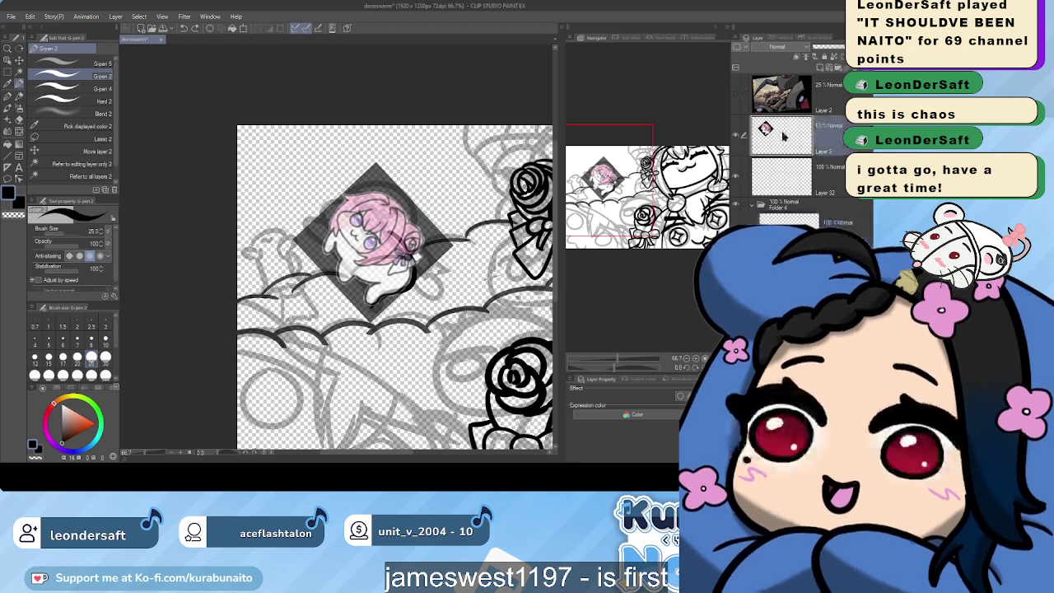
left_click(72, 149)
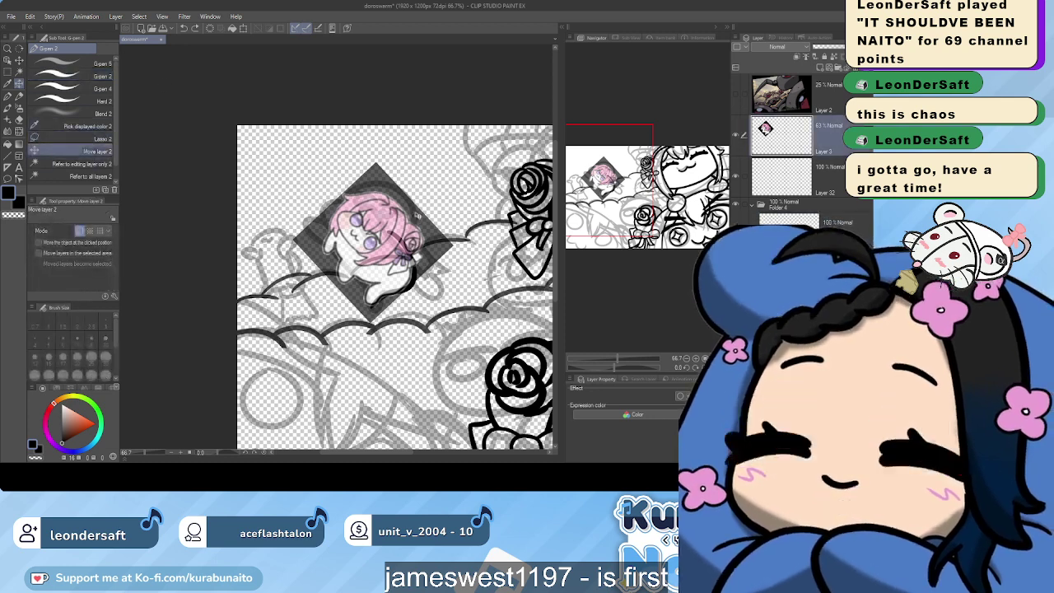
left_click_drag(245, 199, 369, 177)
key("p")
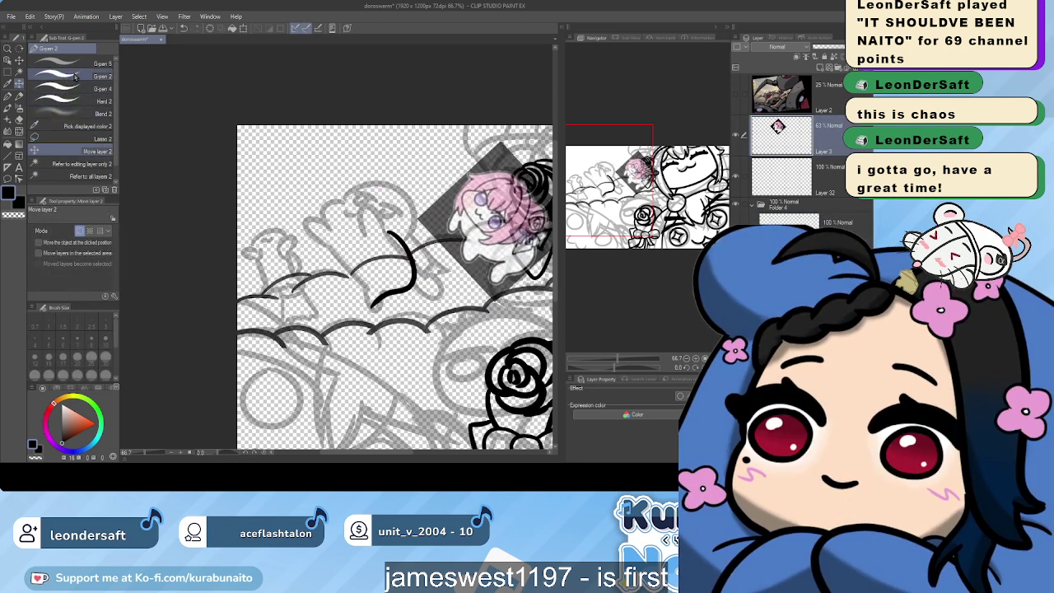
key("ctrl+z")
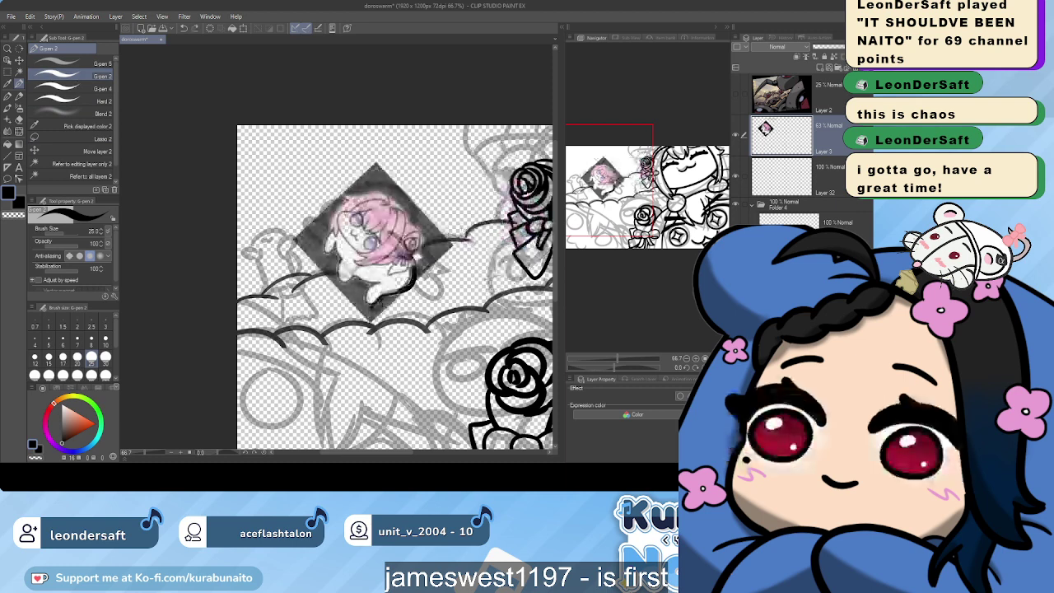
key("ctrl+y")
key("ctrl+z")
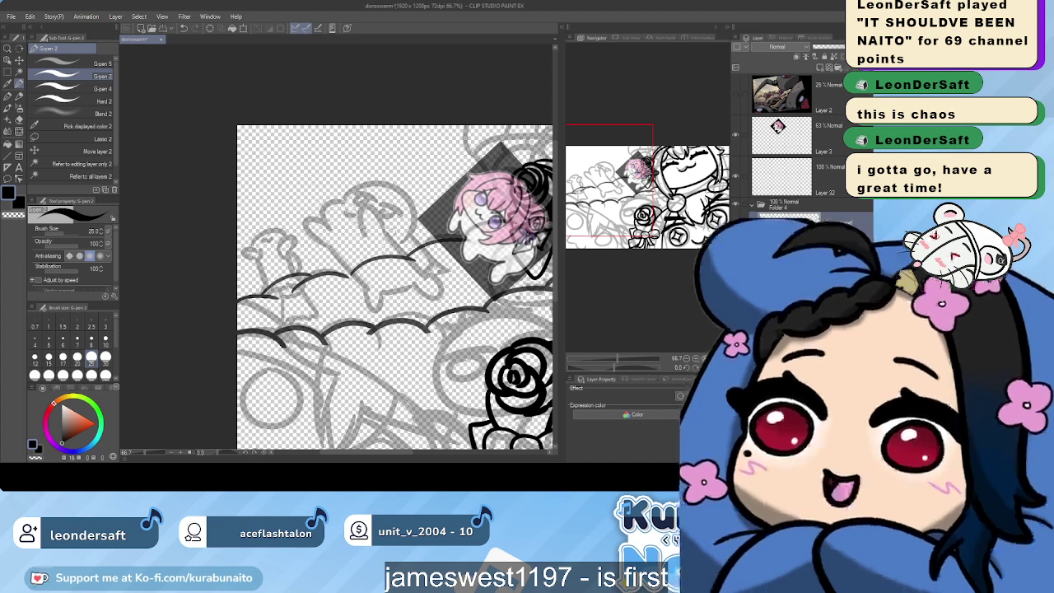
Try inking the larger cloud figure's rear body line down into a hooked foot, redoing the stroke for shape
mouse_move(382, 235)
left_mouse_down()
mouse_move(409, 269)
mouse_move(415, 302)
left_mouse_up()
key("ctrl+z")
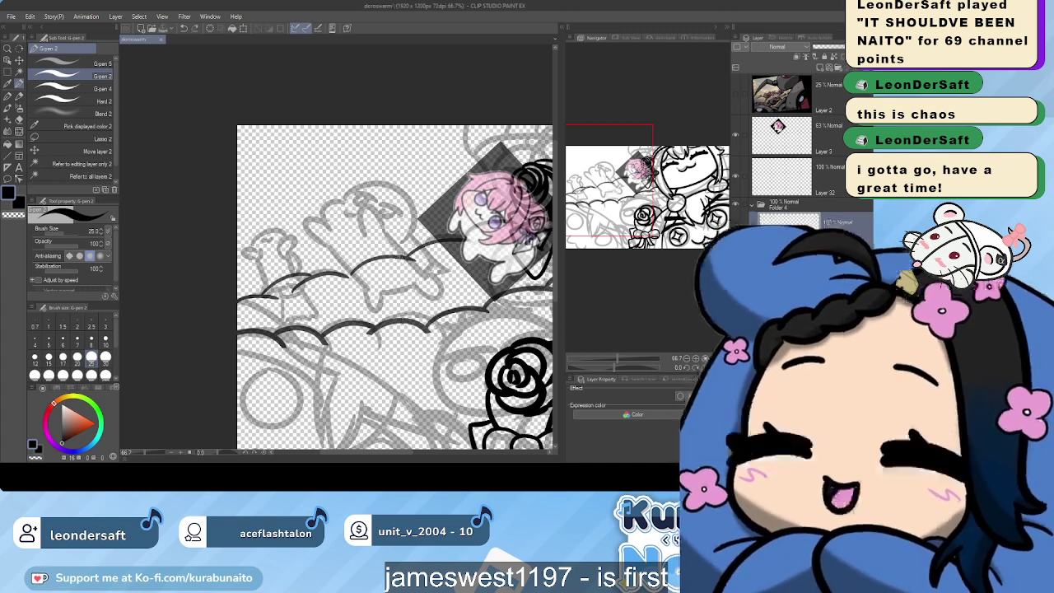
mouse_move(384, 236)
left_mouse_down()
mouse_move(421, 287)
mouse_move(420, 329)
mouse_move(399, 292)
left_mouse_up()
key("ctrl+z")
mouse_move(383, 233)
left_mouse_down()
mouse_move(419, 291)
mouse_move(415, 314)
mouse_move(404, 288)
left_mouse_up()
Try inking the front body line opposite the rear line, undoing each unsatisfactory stroke
left_click_drag(328, 247, 367, 298)
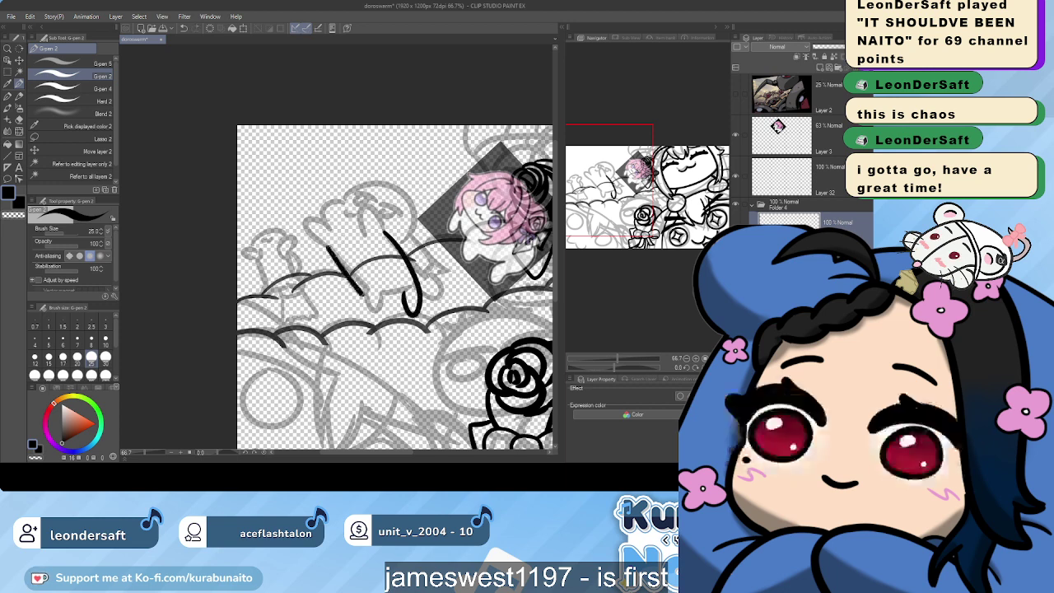
key("ctrl+z")
mouse_move(328, 240)
left_mouse_down()
mouse_move(372, 285)
mouse_move(339, 254)
mouse_move(369, 288)
mouse_move(365, 316)
mouse_move(378, 313)
mouse_move(383, 292)
mouse_move(383, 315)
mouse_move(401, 286)
mouse_move(414, 312)
mouse_move(420, 286)
left_mouse_up()
key("ctrl+z")
key("ctrl+z")
key("ctrl+z")
key("ctrl+z")
key("ctrl+z")
key("ctrl+z")
key("ctrl+z")
key("ctrl+z")
key("ctrl+z")
key("ctrl+z")
key("ctrl+z")
key("ctrl+z")
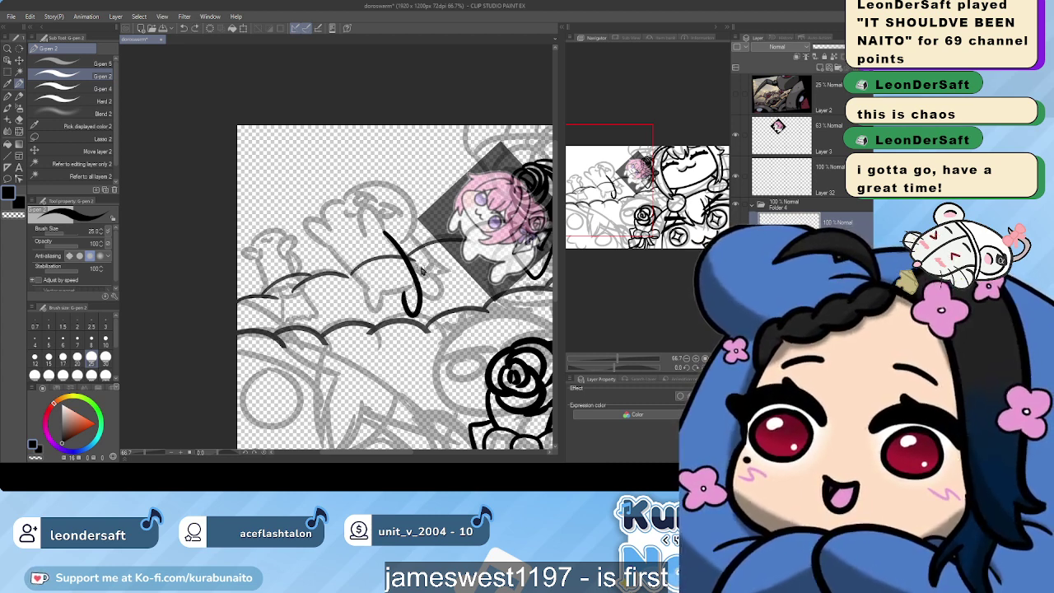
Re-ink the figure's curved back line and draw its two stubby legs above the cloud row
mouse_move(384, 236)
left_mouse_down()
mouse_move(418, 280)
mouse_move(386, 235)
mouse_move(418, 266)
mouse_move(423, 288)
mouse_move(398, 316)
left_mouse_up()
key("ctrl+z")
mouse_move(365, 280)
left_mouse_down()
mouse_move(354, 315)
mouse_move(354, 288)
mouse_move(367, 296)
mouse_move(363, 316)
mouse_move(370, 293)
mouse_move(385, 298)
mouse_move(372, 290)
mouse_move(385, 300)
left_mouse_up()
key("ctrl+z")
key("ctrl+z")
key("ctrl+z")
key("ctrl+z")
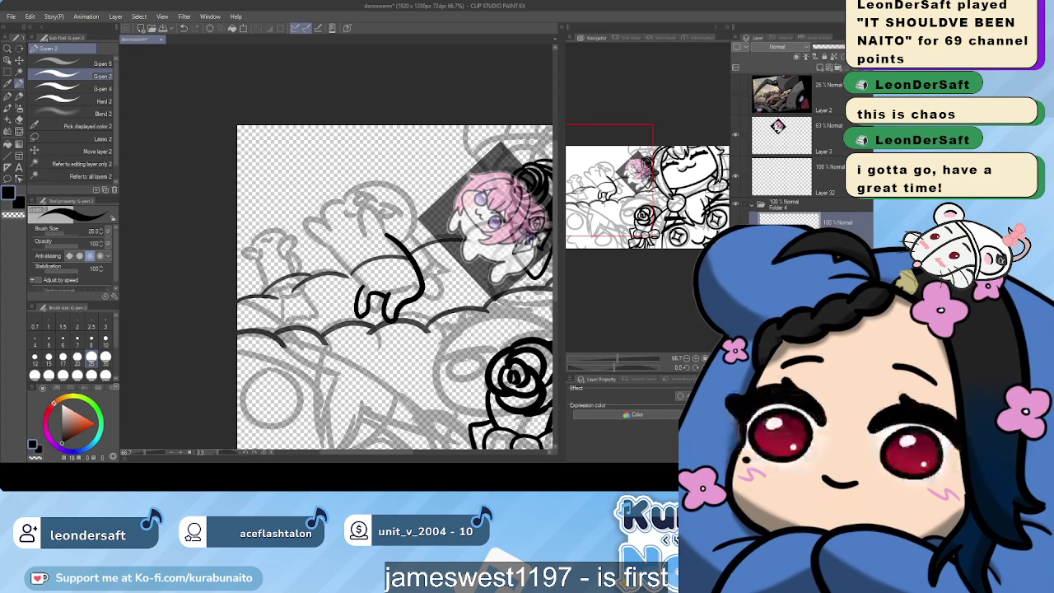
Ink the figure's two raised arms and the front body line connecting down to the legs
mouse_move(367, 235)
left_mouse_down()
mouse_move(367, 202)
mouse_move(391, 241)
mouse_move(306, 216)
mouse_move(304, 238)
mouse_move(362, 285)
left_mouse_up()
key("ctrl+z")
key("ctrl+z")
mouse_move(324, 244)
left_mouse_down()
mouse_move(364, 285)
mouse_move(336, 247)
left_mouse_up()
key("ctrl+z")
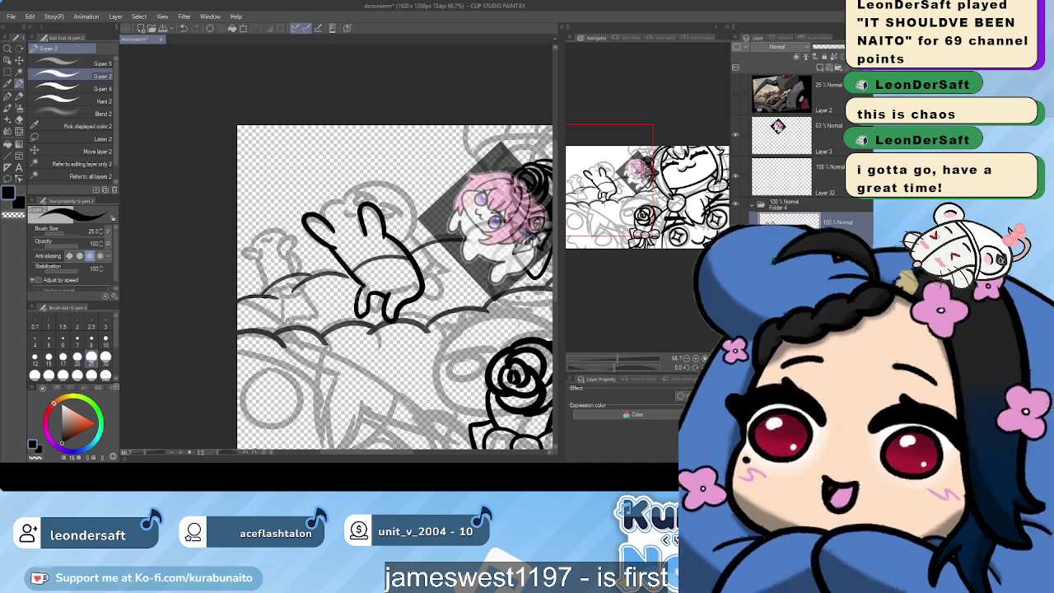
Erase the inked legs with the Hard eraser and redraw them with the G-pen beneath an extended front body line
left_click(83, 101)
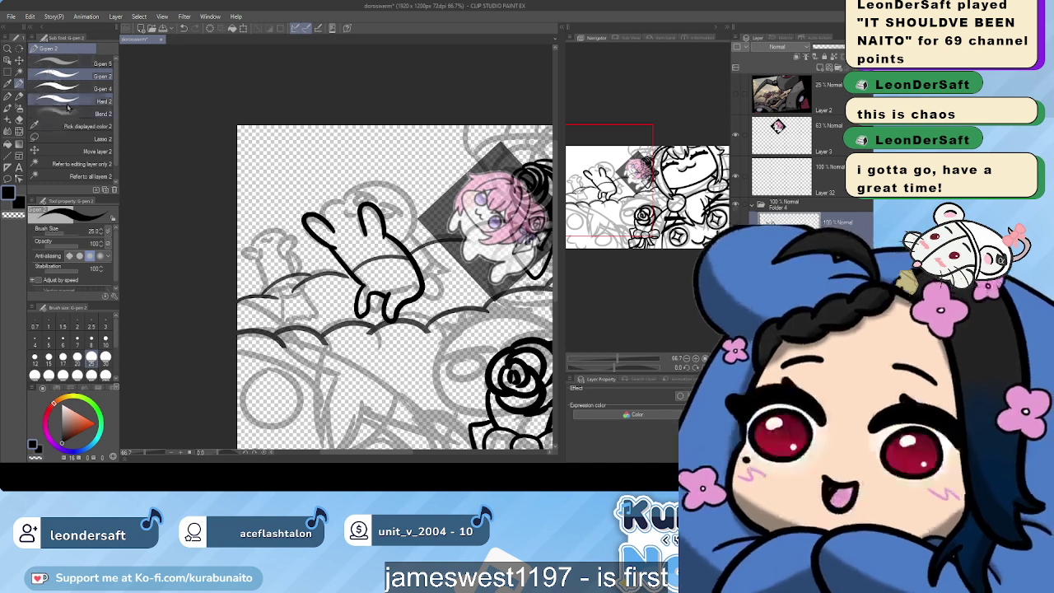
mouse_move(350, 317)
left_mouse_down()
mouse_move(397, 315)
mouse_move(380, 306)
mouse_move(416, 301)
left_mouse_up()
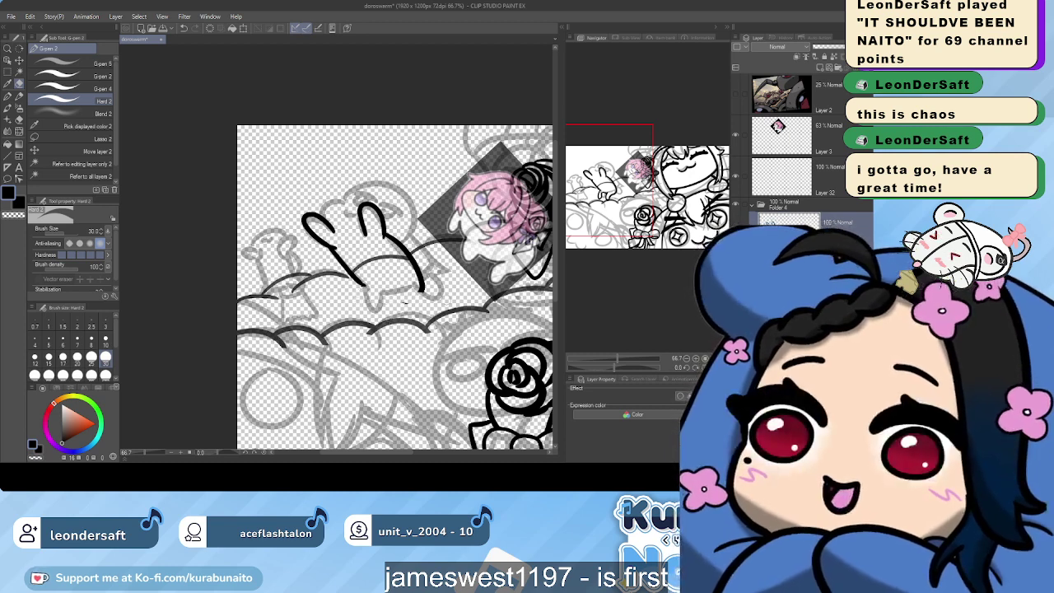
left_click(82, 75)
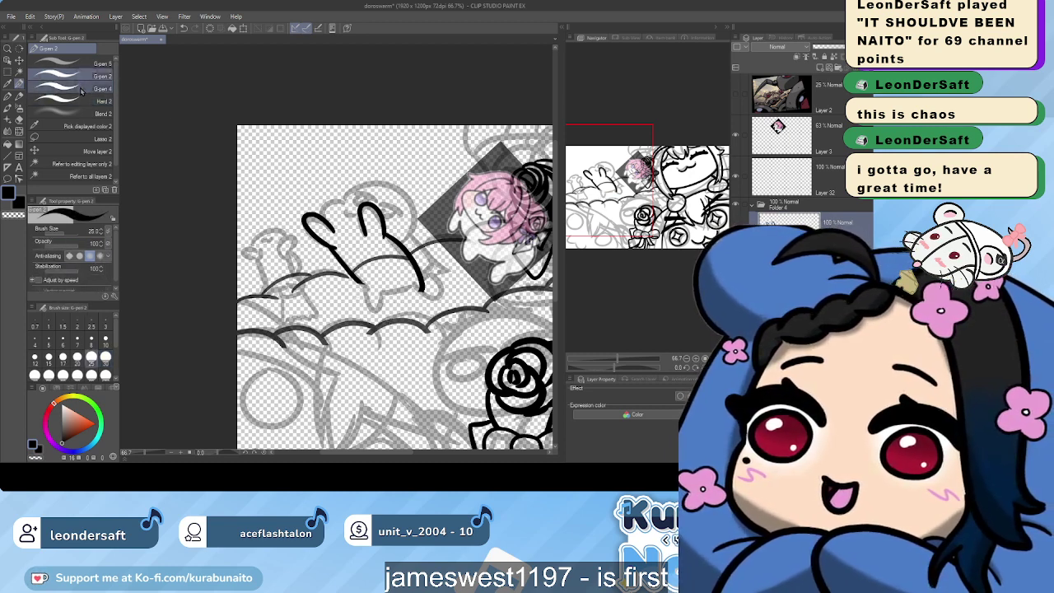
left_click_drag(359, 280, 368, 290)
key("ctrl+z")
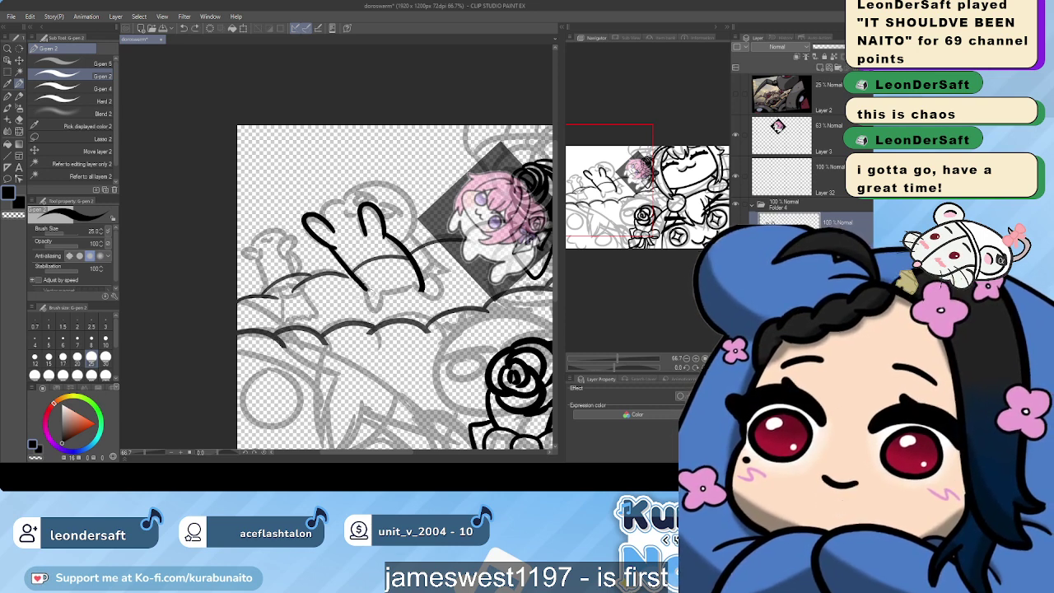
mouse_move(372, 301)
left_mouse_down()
mouse_move(397, 287)
mouse_move(419, 290)
mouse_move(400, 298)
mouse_move(425, 304)
left_mouse_up()
key("ctrl+z")
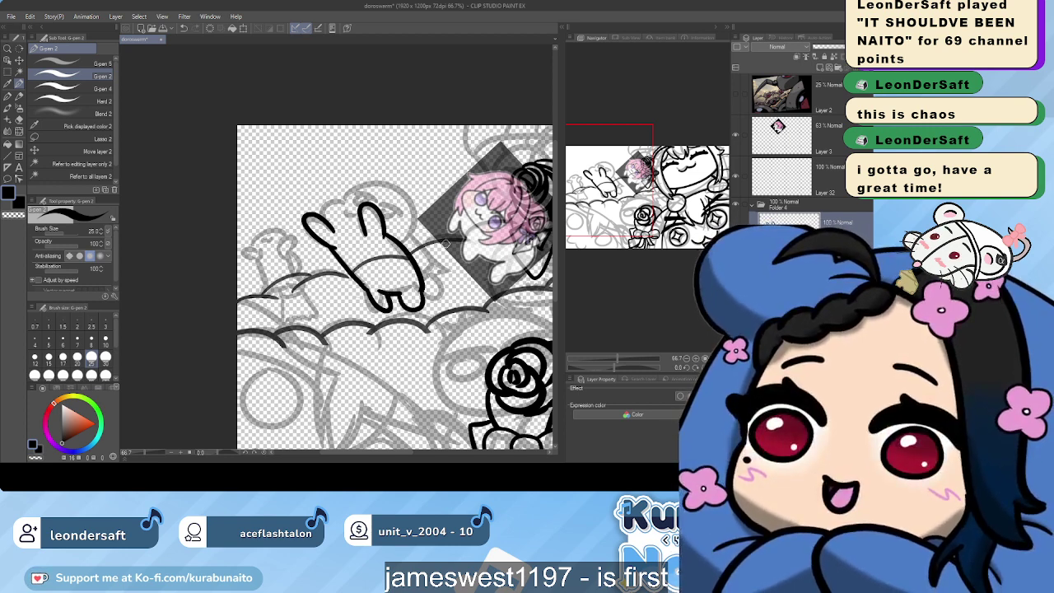
Redo the rear leg and thicken its join with the lower end of the back line
key("ctrl+z")
mouse_move(400, 294)
left_mouse_down()
mouse_move(411, 312)
mouse_move(421, 292)
left_mouse_up()
key("ctrl+z")
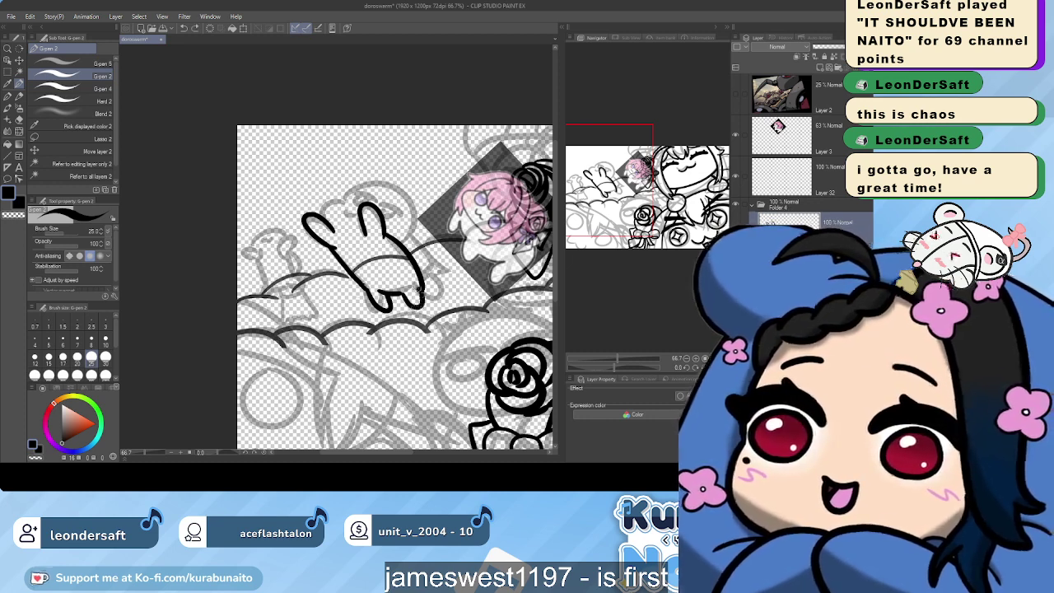
key("ctrl+z")
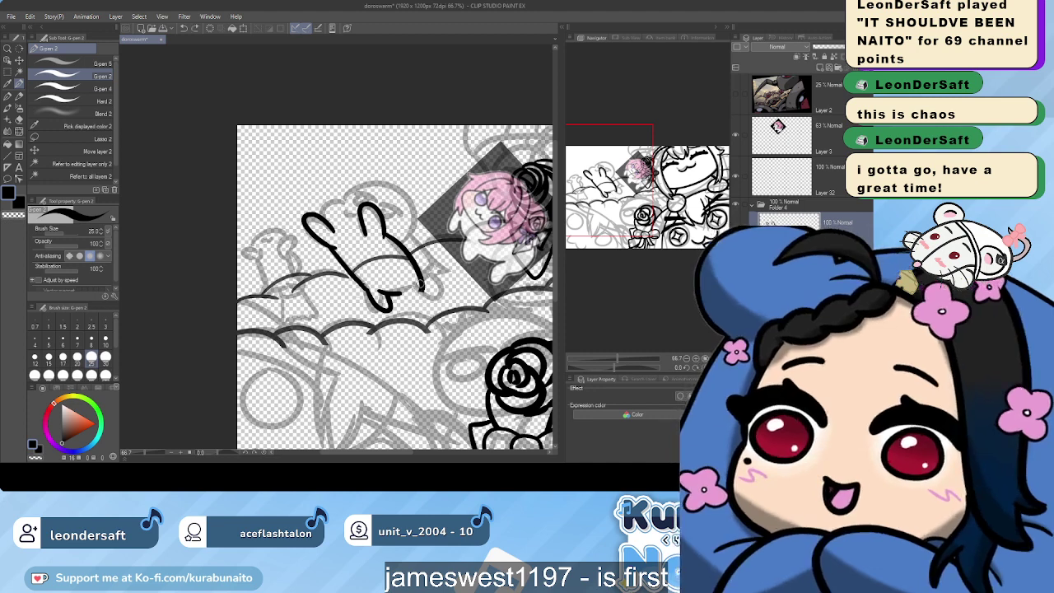
mouse_move(415, 277)
left_mouse_down()
mouse_move(420, 290)
mouse_move(405, 294)
mouse_move(415, 311)
mouse_move(425, 311)
mouse_move(406, 302)
mouse_move(421, 291)
left_mouse_up()
key("ctrl+z")
key("ctrl+z")
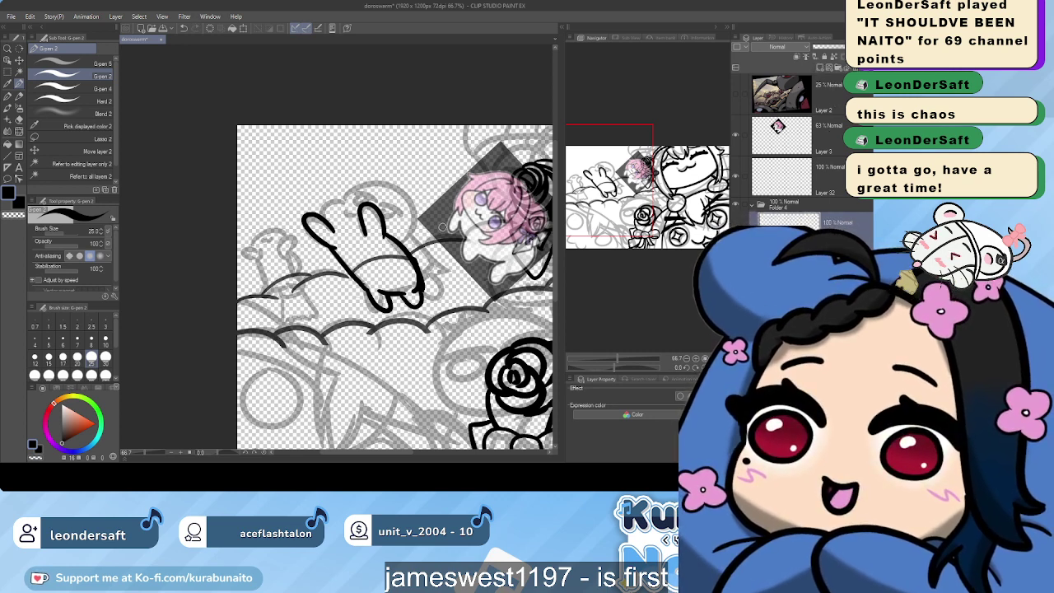
Ink the cheek bump and rounded head outline behind the raised arms, redoing the head curve several times
left_click_drag(392, 235, 407, 247)
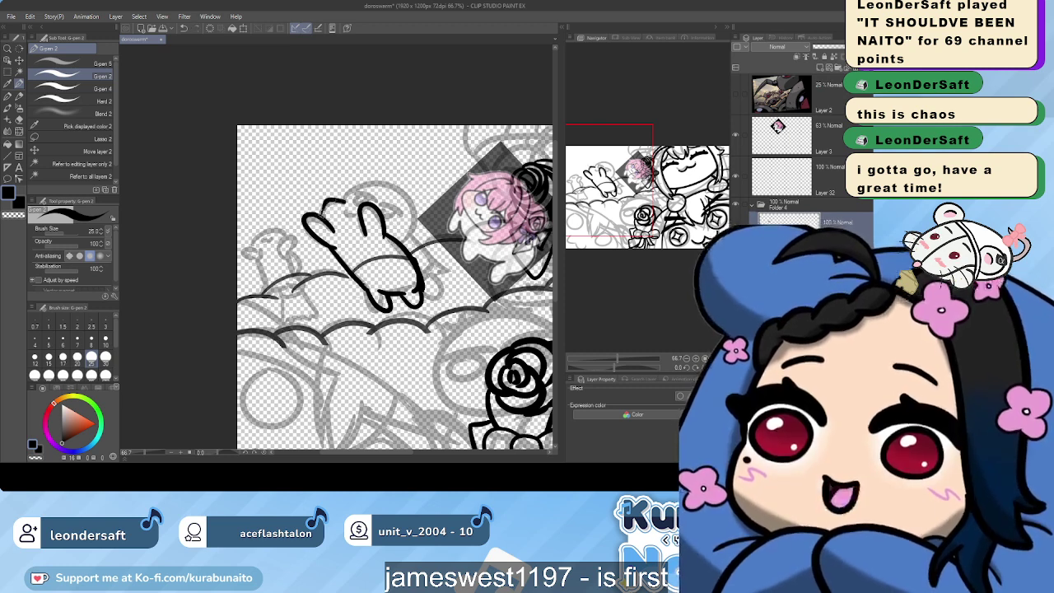
mouse_move(339, 202)
left_mouse_down()
mouse_move(341, 218)
mouse_move(336, 195)
mouse_move(378, 183)
mouse_move(412, 229)
mouse_move(407, 239)
left_mouse_up()
key("ctrl+z")
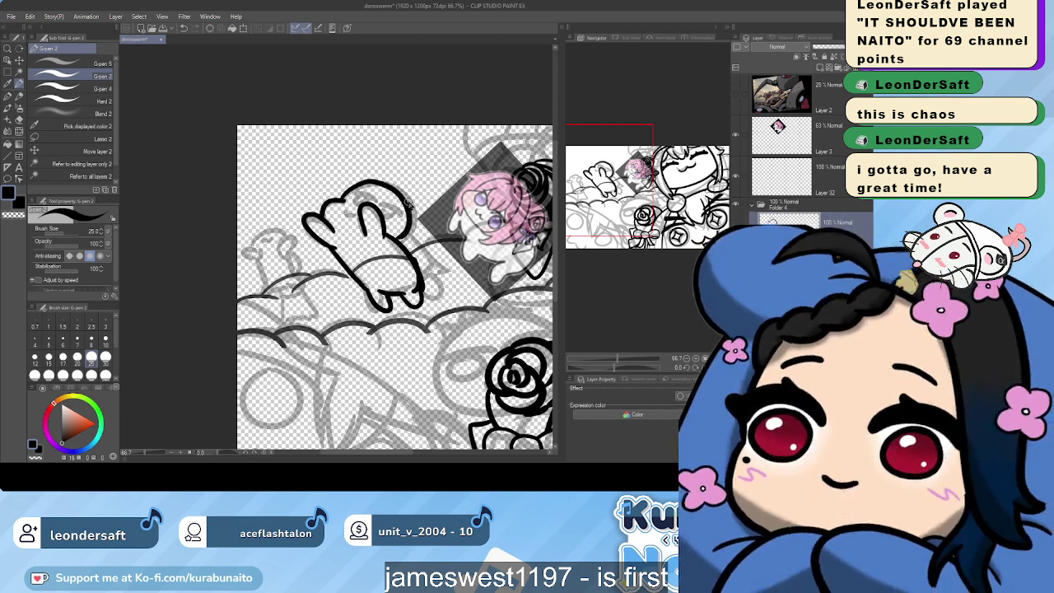
key("ctrl+z")
mouse_move(342, 201)
left_mouse_down()
mouse_move(368, 185)
mouse_move(399, 198)
mouse_move(407, 237)
left_mouse_up()
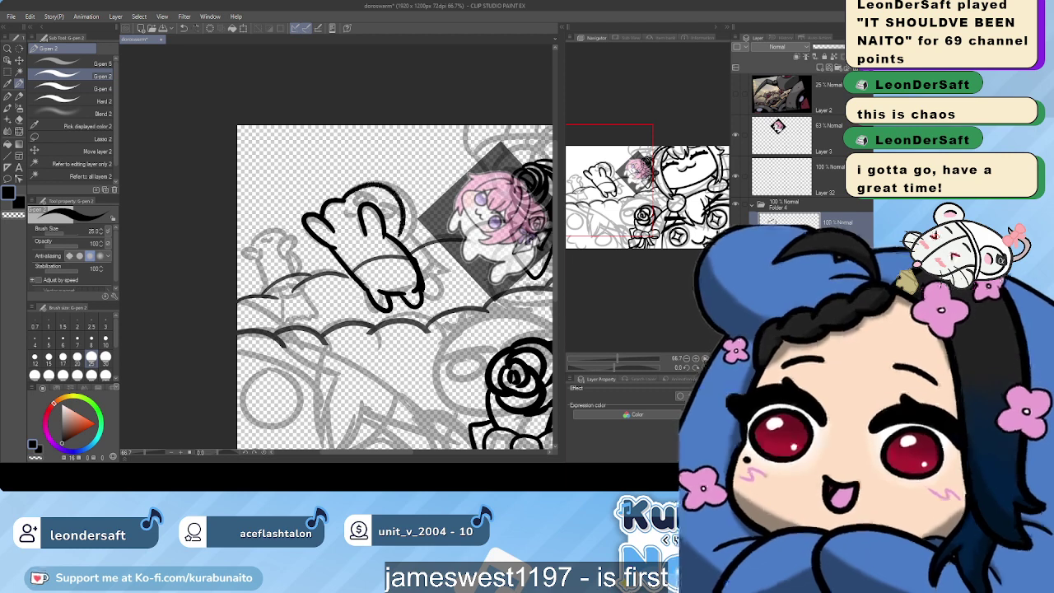
key("ctrl+z")
mouse_move(339, 199)
left_mouse_down()
mouse_move(398, 183)
mouse_move(415, 235)
mouse_move(395, 251)
left_mouse_up()
key("ctrl+z")
mouse_move(323, 203)
left_mouse_down()
mouse_move(383, 183)
mouse_move(412, 225)
mouse_move(402, 252)
left_mouse_up()
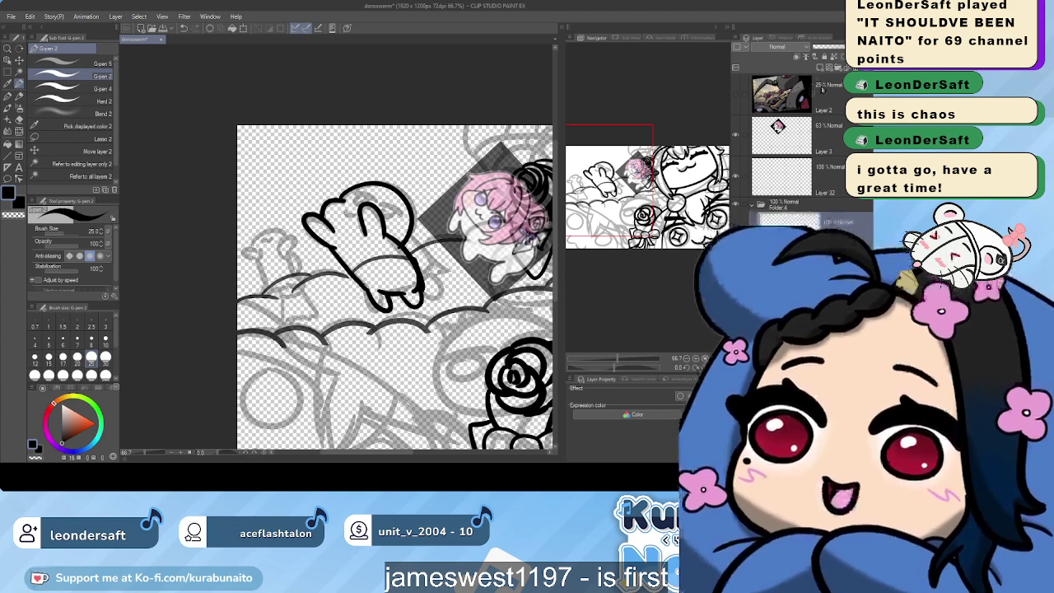
Try inking small facial strokes over the sketched eye inside the head outline, and undo them
left_click_drag(401, 185, 322, 225)
scroll(323, 225, "up", 4)
scroll(337, 296, "up", 2)
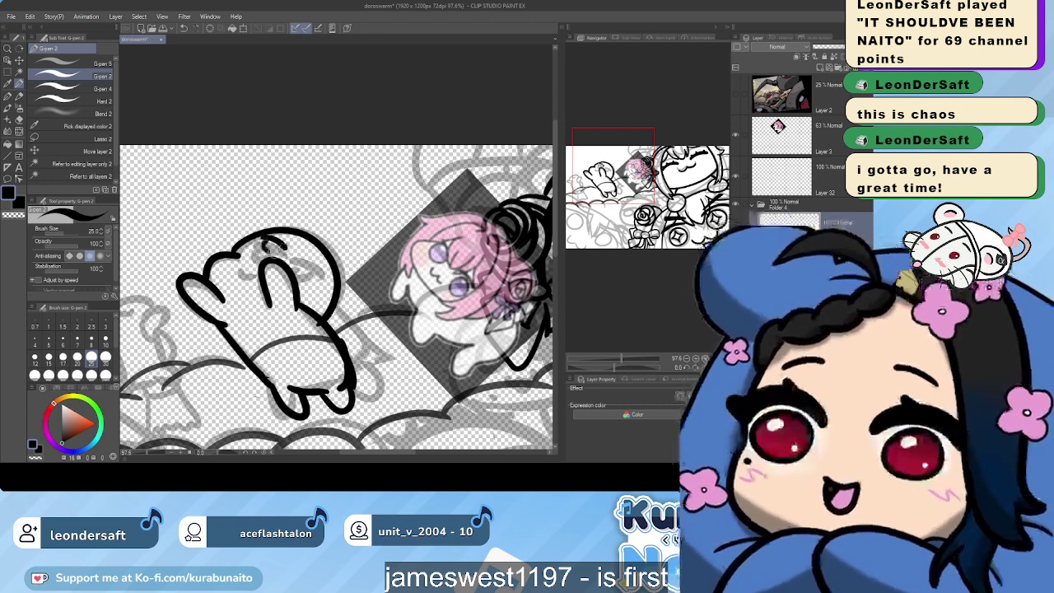
mouse_move(263, 251)
left_mouse_down()
mouse_move(285, 249)
mouse_move(321, 272)
mouse_move(297, 255)
mouse_move(302, 262)
left_mouse_up()
key("ctrl+z")
key("ctrl+z")
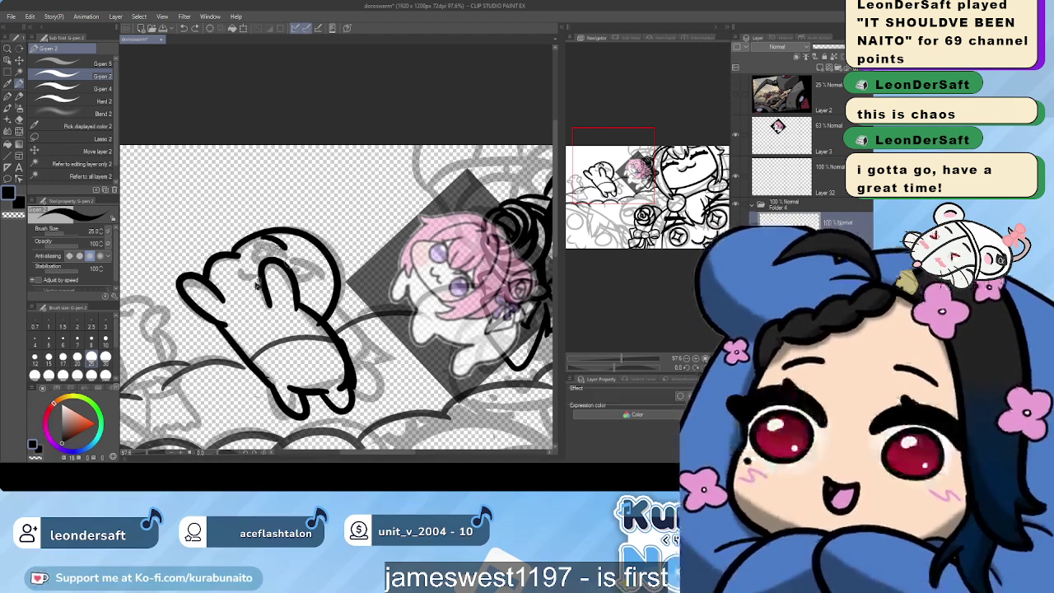
key("ctrl+z")
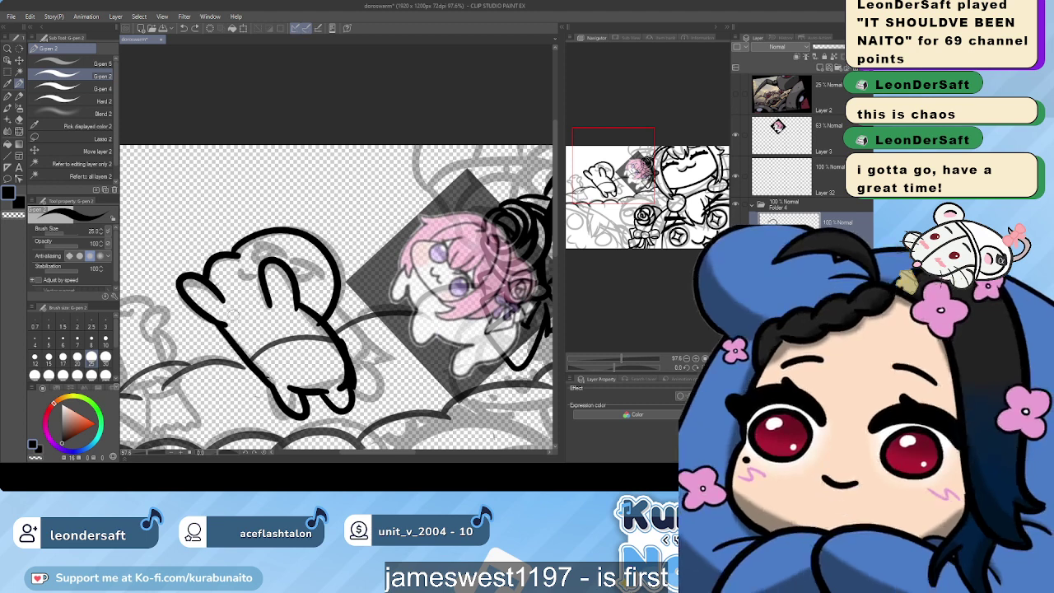
Try a small rounded shape where the head meets the back, and undo it together with the head curve
mouse_move(306, 315)
left_mouse_down()
mouse_move(328, 296)
mouse_move(340, 312)
mouse_move(323, 330)
left_mouse_up()
left_click_drag(310, 300, 331, 293)
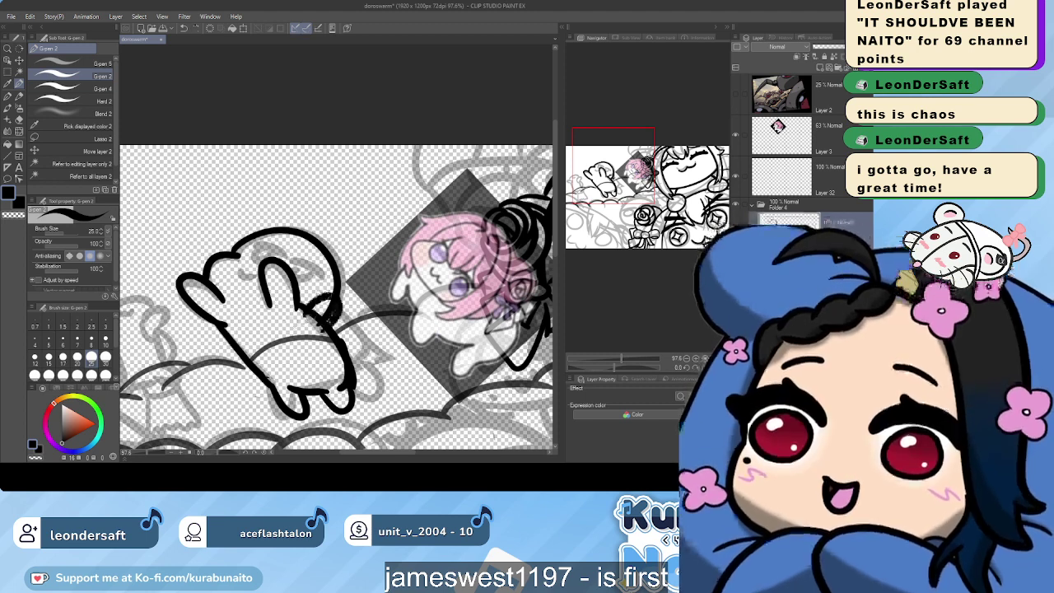
key("ctrl+z")
key("ctrl+z")
key("ctrl+z")
key("ctrl+z")
left_click_drag(203, 278, 240, 254)
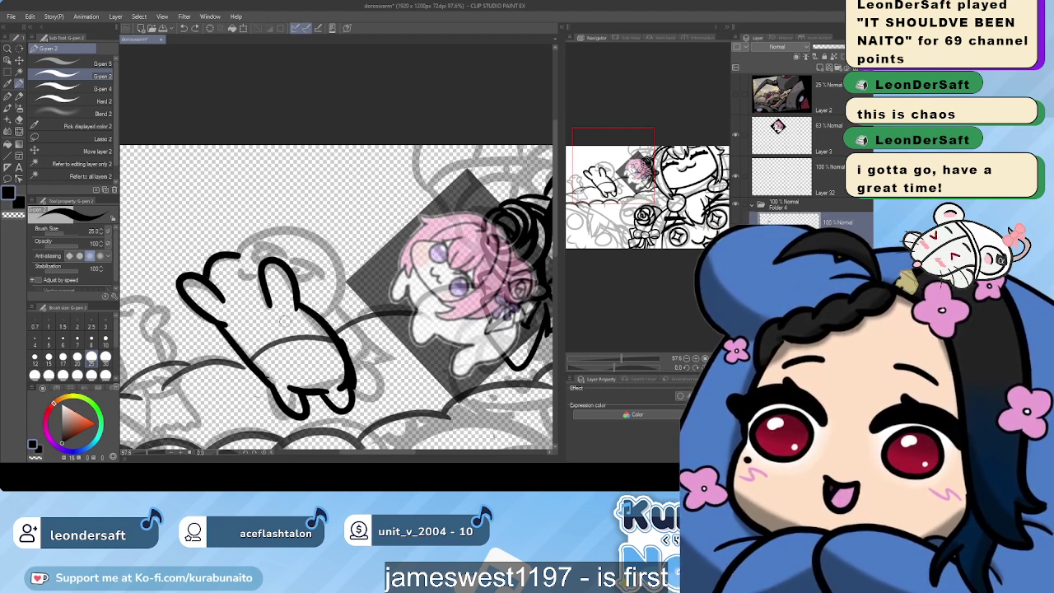
Undo the latest strokes and clear the figure's remaining ink from the line layer
key("ctrl+z")
key("ctrl+z")
key("ctrl+z")
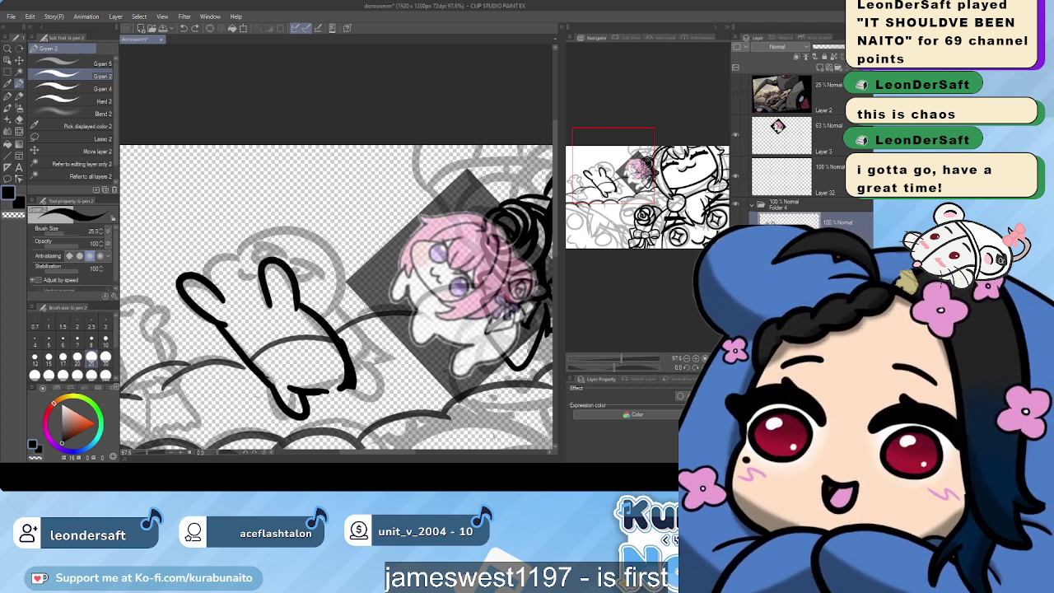
left_click(210, 30)
Ink the figure's head with the G-pen as a closed rounded outline with a protruding cheek, following the sketch
mouse_move(236, 255)
left_mouse_down()
mouse_move(317, 235)
mouse_move(332, 261)
mouse_move(312, 317)
left_mouse_up()
mouse_move(237, 252)
left_mouse_down()
mouse_move(205, 268)
mouse_move(233, 322)
mouse_move(319, 318)
left_mouse_up()
key("ctrl+z")
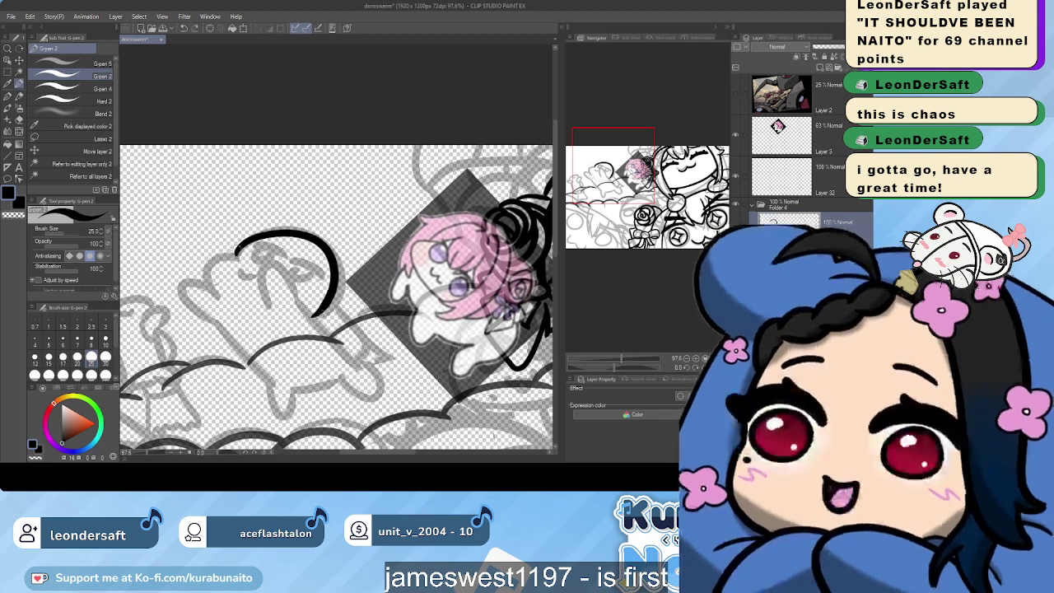
mouse_move(237, 255)
left_mouse_down()
mouse_move(210, 250)
mouse_move(208, 275)
mouse_move(205, 265)
mouse_move(203, 287)
mouse_move(223, 307)
mouse_move(316, 315)
left_mouse_up()
key("ctrl+z")
Ink the thick upper lash and the rounded eye beneath it on the right side of the face
scroll(294, 272, "up", 1)
scroll(268, 267, "up", 3)
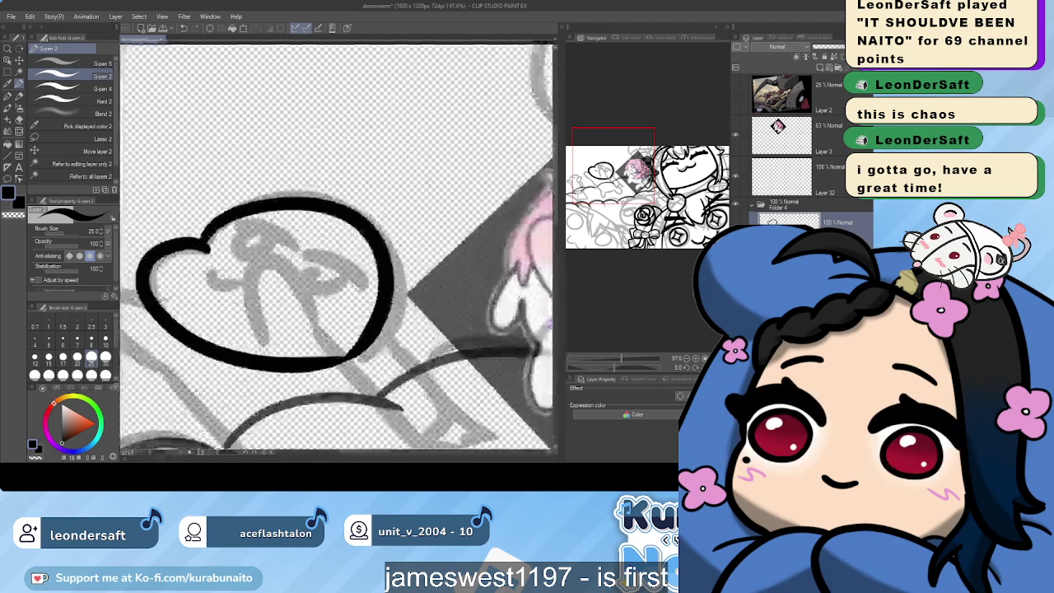
mouse_move(309, 254)
left_mouse_down()
mouse_move(355, 283)
mouse_move(314, 266)
mouse_move(320, 292)
mouse_move(338, 274)
mouse_move(331, 260)
mouse_move(357, 278)
left_mouse_up()
key("ctrl+z")
key("ctrl+z")
key("ctrl+z")
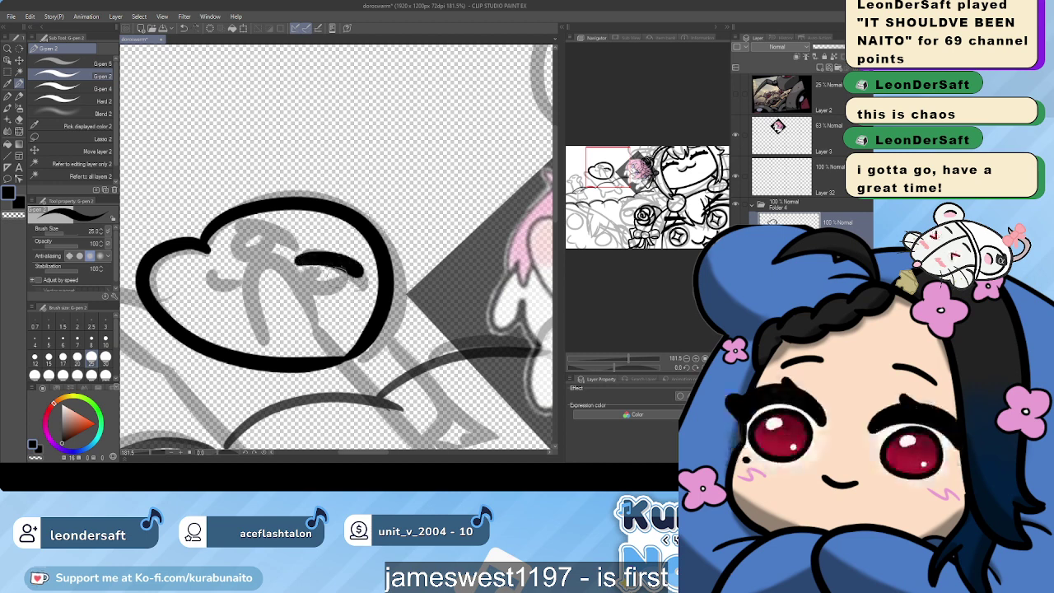
mouse_move(298, 260)
left_mouse_down()
mouse_move(317, 280)
mouse_move(353, 272)
mouse_move(340, 272)
left_mouse_up()
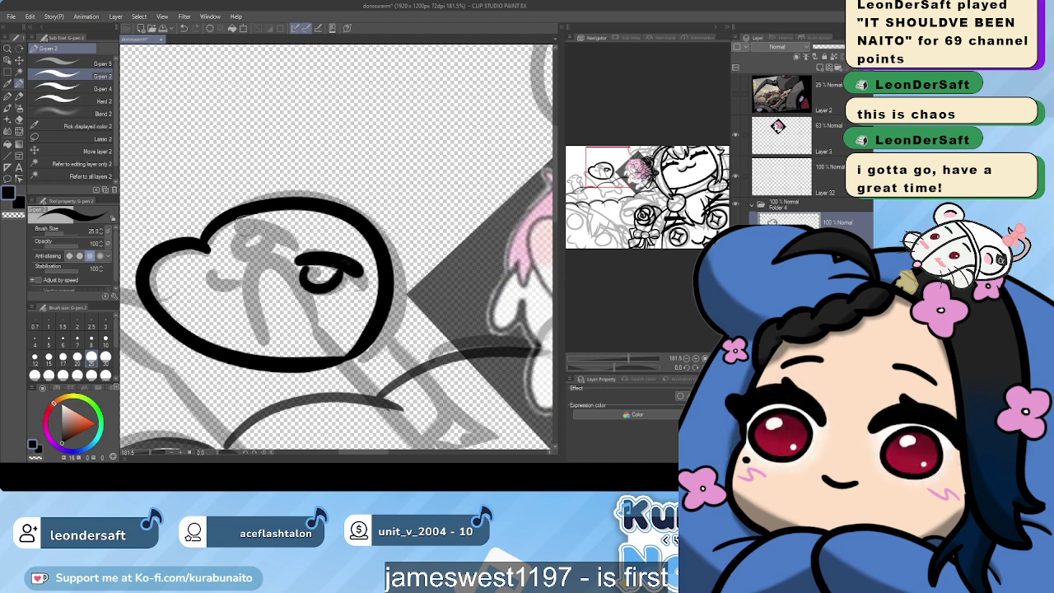
Ink the tilted left eye and a short eyebrow above each eye
mouse_move(246, 225)
left_mouse_down()
mouse_move(272, 250)
mouse_move(238, 249)
mouse_move(281, 231)
mouse_move(330, 243)
left_mouse_up()
key("ctrl+z")
key("ctrl+z")
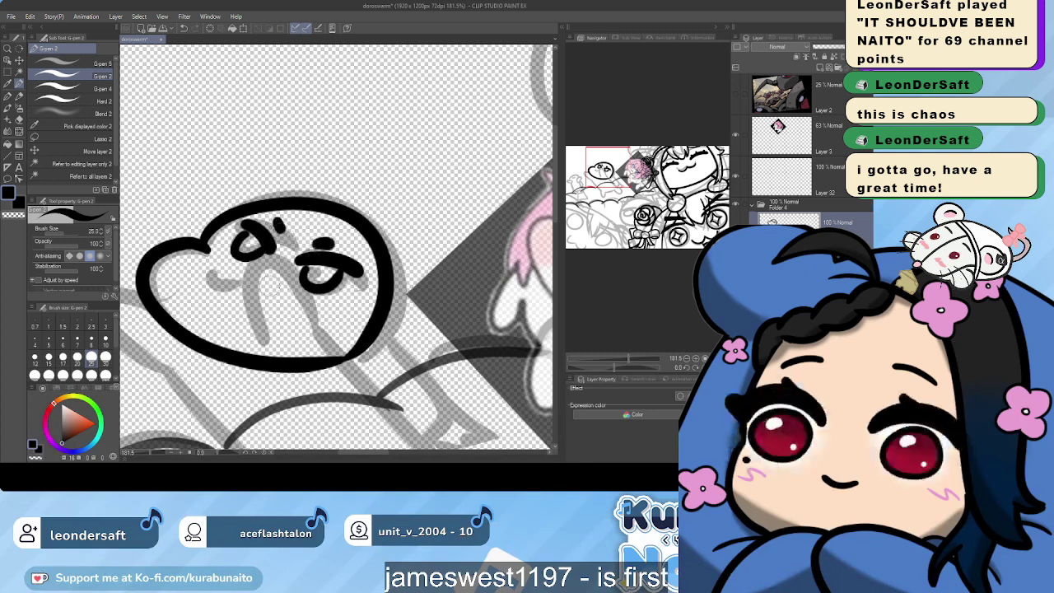
Ink a small wavy cat-like mouth between and below the eyes, redoing the stroke until it fits
left_click_drag(228, 278, 285, 294)
key("ctrl+z")
key("ctrl+z")
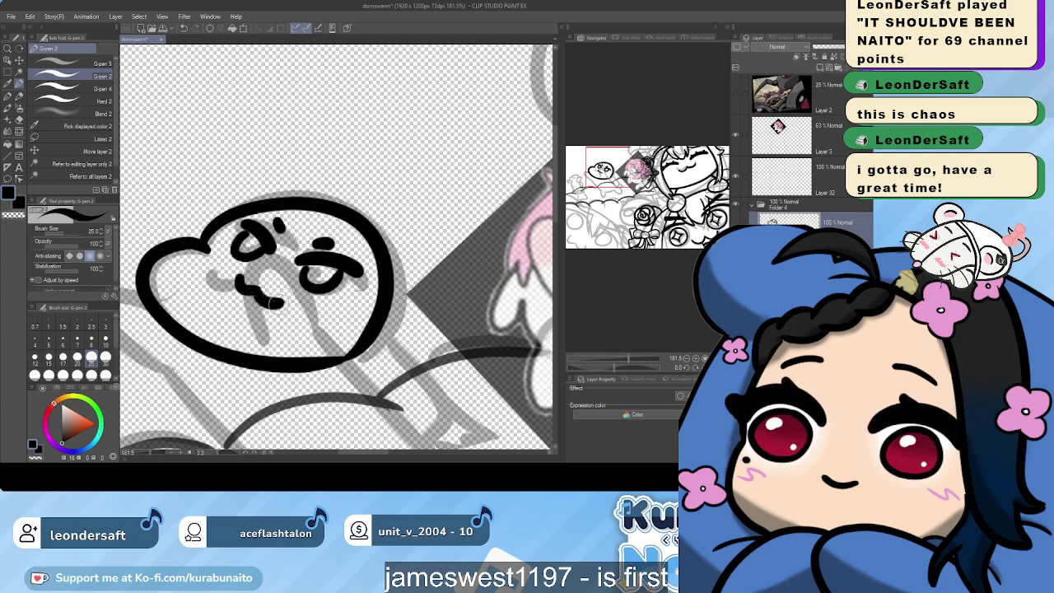
scroll(342, 264, "down", 3)
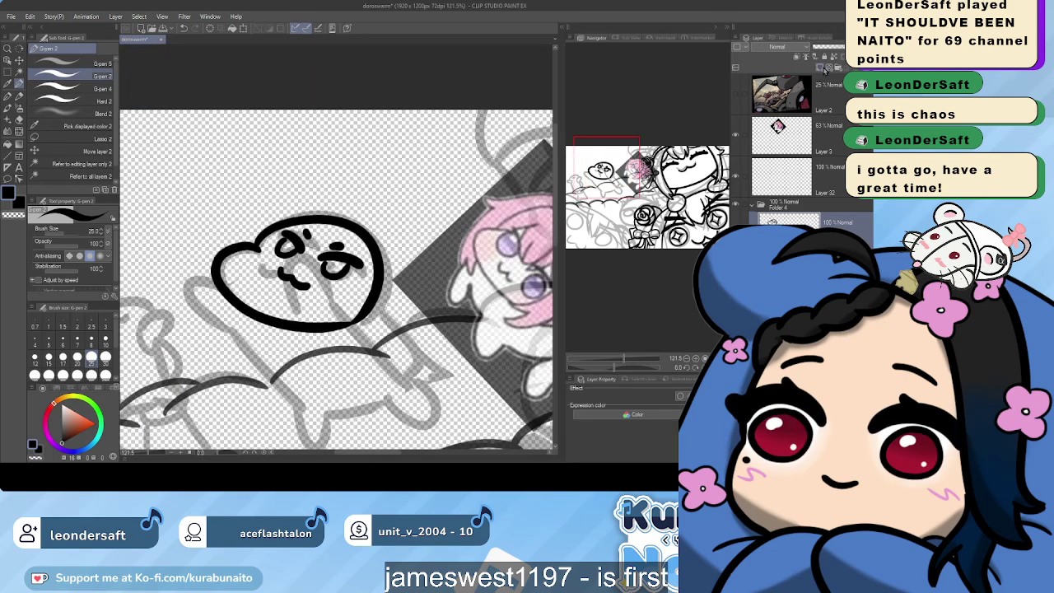
Ink the figure's raised left arm beside the cheek, a rounded right paw over the jaw, and the body's right side
left_click(823, 70)
scroll(264, 274, "up", 3)
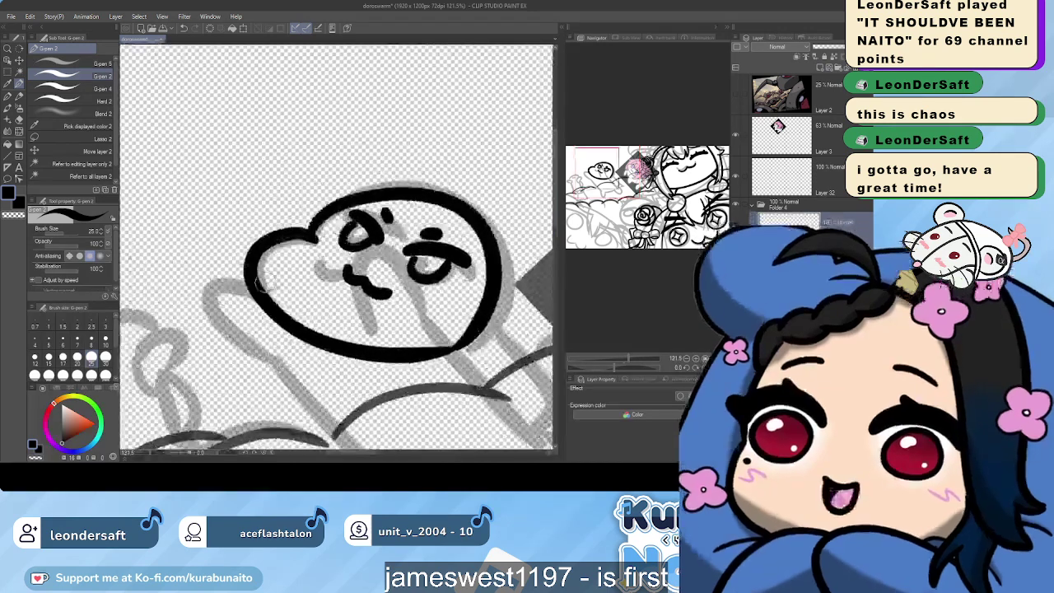
mouse_move(248, 245)
left_mouse_down()
mouse_move(223, 261)
mouse_move(232, 340)
mouse_move(281, 366)
left_mouse_up()
mouse_move(414, 345)
left_mouse_down()
mouse_move(469, 308)
mouse_move(457, 348)
mouse_move(397, 235)
mouse_move(422, 272)
mouse_move(391, 297)
mouse_move(494, 389)
left_mouse_up()
key("ctrl+z")
mouse_move(227, 303)
left_mouse_down()
mouse_move(303, 435)
mouse_move(273, 360)
mouse_move(318, 422)
mouse_move(272, 283)
left_mouse_up()
key("ctrl+z")
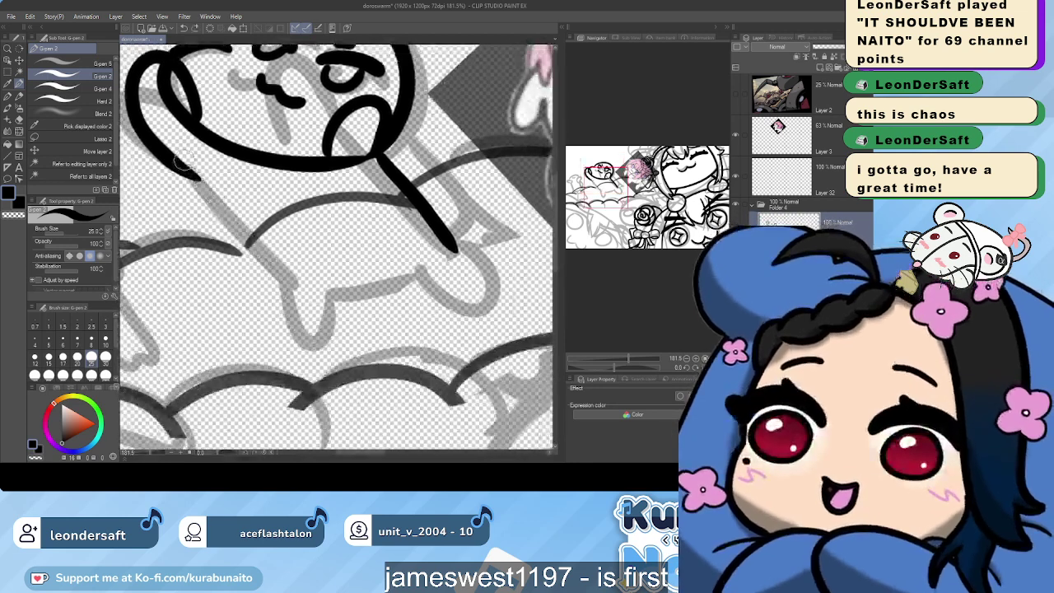
Ink the body's left side from the raised arm to the hip, trying out both legs and the belly line between them
key("ctrl+z")
mouse_move(184, 168)
left_mouse_down()
mouse_move(289, 287)
mouse_move(270, 295)
mouse_move(287, 285)
mouse_move(286, 327)
mouse_move(325, 356)
mouse_move(336, 291)
mouse_move(420, 283)
mouse_move(470, 316)
mouse_move(497, 306)
mouse_move(492, 276)
mouse_move(455, 239)
mouse_move(475, 289)
mouse_move(448, 310)
left_mouse_up()
key("ctrl+z")
key("ctrl+z")
left_click_drag(451, 247, 484, 293)
key("ctrl+z")
key("ctrl+z")
mouse_move(452, 247)
left_mouse_down()
mouse_move(486, 315)
mouse_move(408, 280)
mouse_move(475, 319)
mouse_move(449, 249)
mouse_move(483, 299)
mouse_move(432, 298)
mouse_move(410, 280)
mouse_move(431, 299)
mouse_move(478, 275)
mouse_move(445, 246)
mouse_move(431, 295)
mouse_move(484, 283)
mouse_move(445, 245)
left_mouse_up()
key("ctrl+z")
key("ctrl+z")
key("ctrl+z")
key("ctrl+z")
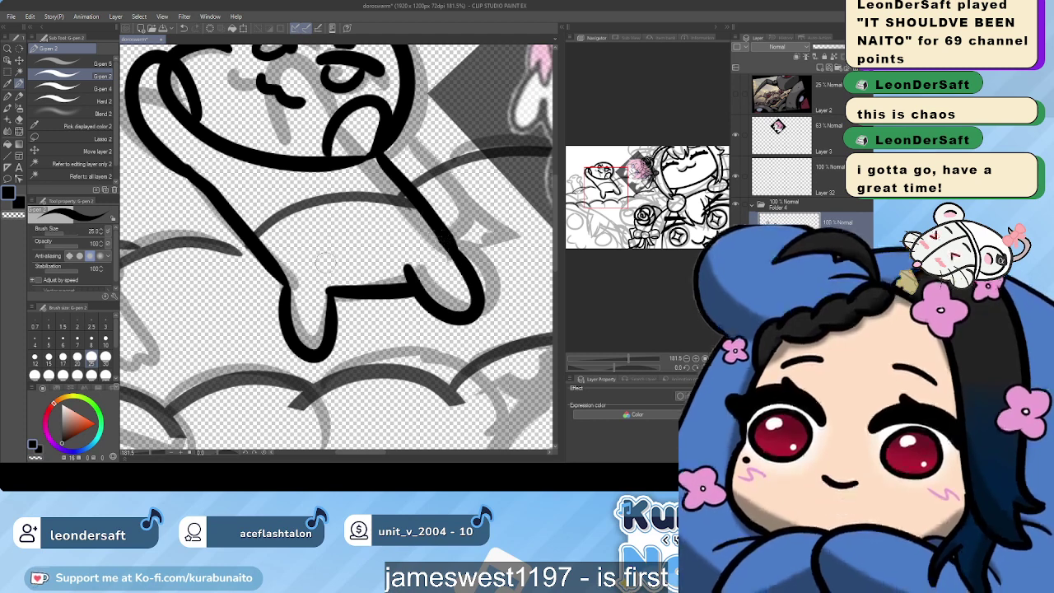
key("ctrl+z")
key("ctrl+z")
key("ctrl+z")
key("ctrl+z")
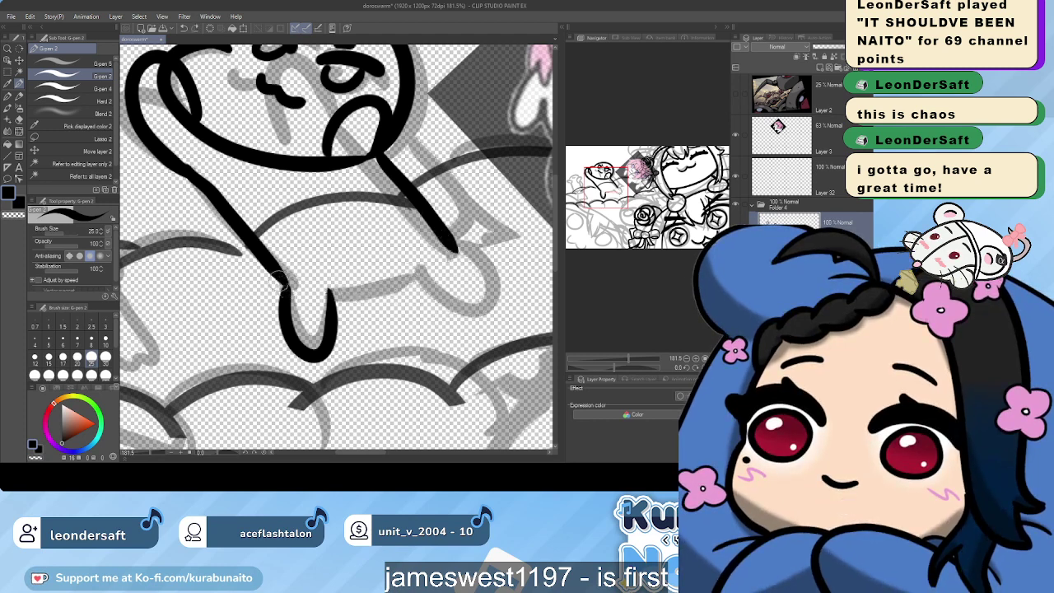
Try redrawing the left leg as a tilted rounded shape below the hip
mouse_move(265, 290)
left_mouse_down()
mouse_move(292, 334)
mouse_move(332, 348)
mouse_move(335, 322)
mouse_move(333, 285)
left_mouse_up()
key("ctrl+z")
key("ctrl+z")
key("ctrl+z")
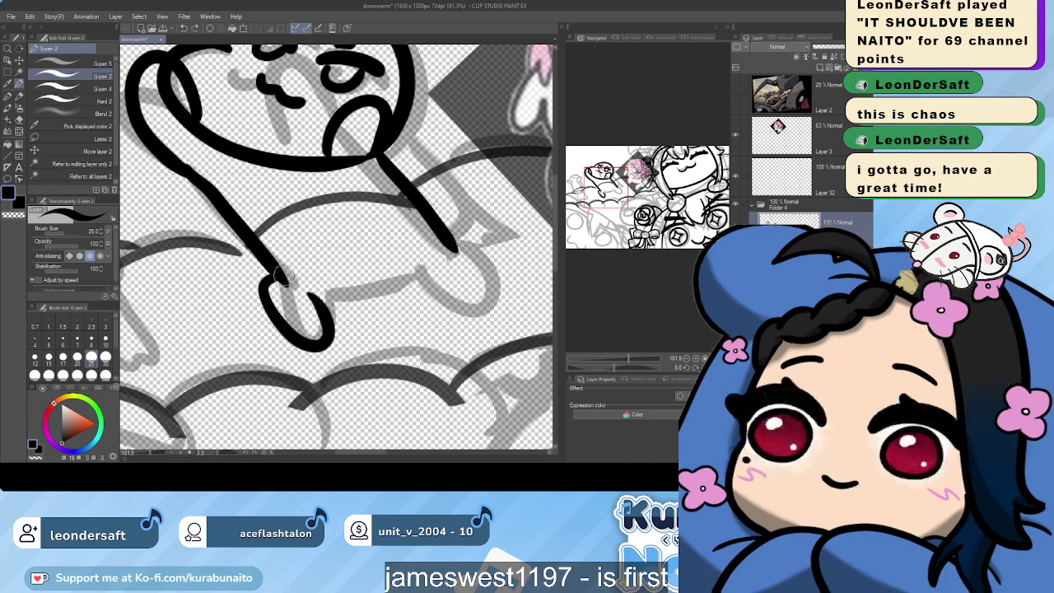
left_click_drag(280, 277, 300, 272)
key("ctrl+z")
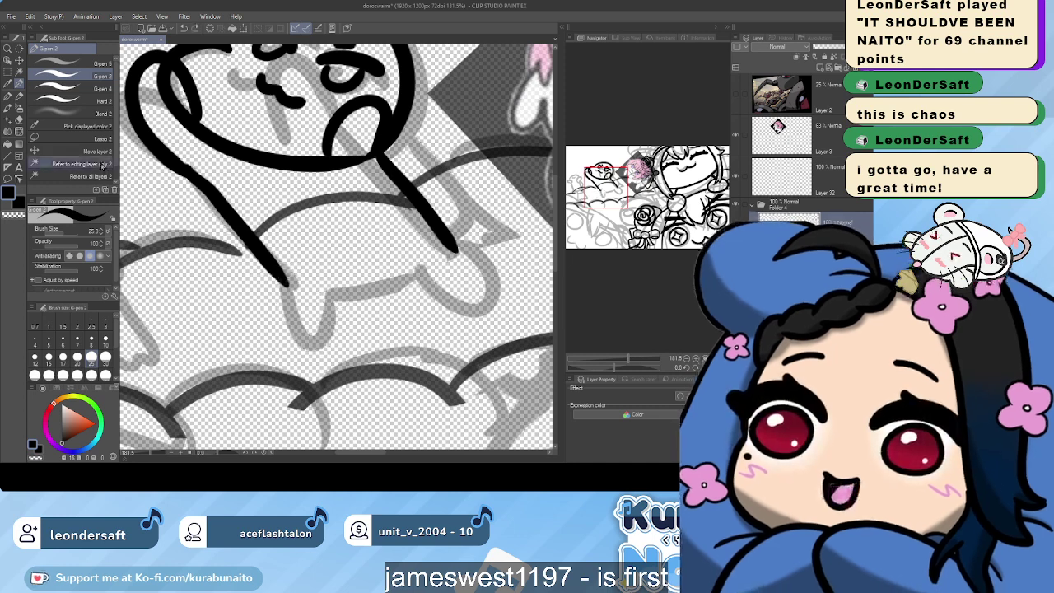
key("ctrl+z")
Ink the body's left side again, a tilted left leg with a curved thigh line, and the rounded right leg
left_click_drag(184, 163, 289, 287)
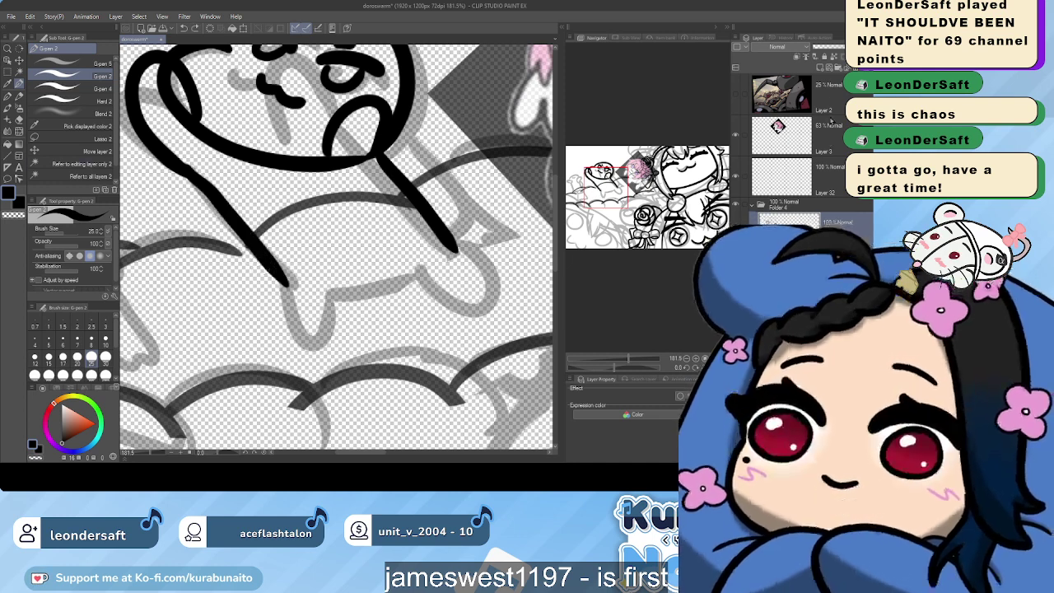
mouse_move(300, 265)
left_mouse_down()
mouse_move(252, 288)
mouse_move(309, 353)
mouse_move(316, 344)
mouse_move(267, 257)
mouse_move(248, 276)
mouse_move(270, 317)
mouse_move(328, 344)
mouse_move(326, 303)
mouse_move(291, 284)
mouse_move(331, 297)
left_mouse_up()
key("ctrl+z")
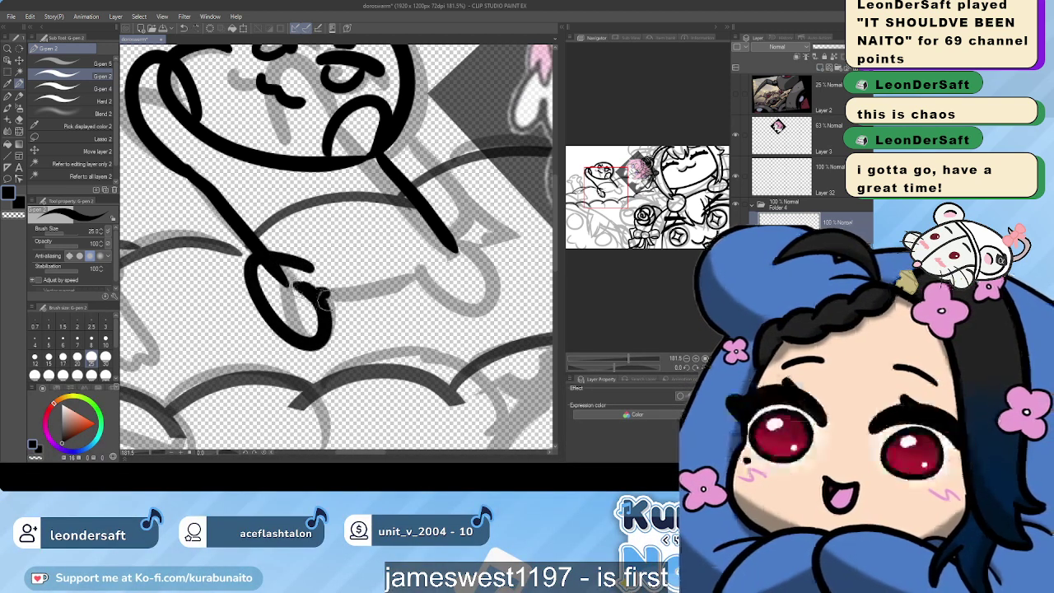
mouse_move(412, 268)
left_mouse_down()
mouse_move(482, 325)
mouse_move(490, 259)
mouse_move(476, 321)
mouse_move(412, 264)
mouse_move(424, 288)
mouse_move(493, 288)
mouse_move(445, 239)
left_mouse_up()
key("ctrl+z")
key("ctrl+z")
Ink the belly line joining the two legs, redoing the stroke until it meets both
left_click_drag(328, 289, 404, 285)
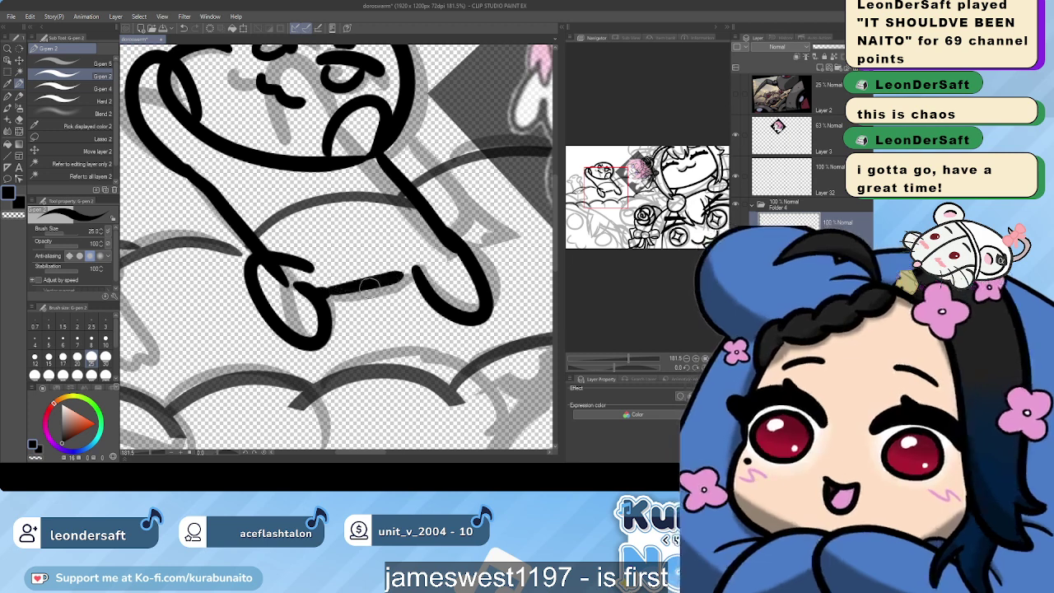
key("ctrl+z")
left_click_drag(320, 289, 387, 295)
key("ctrl+z")
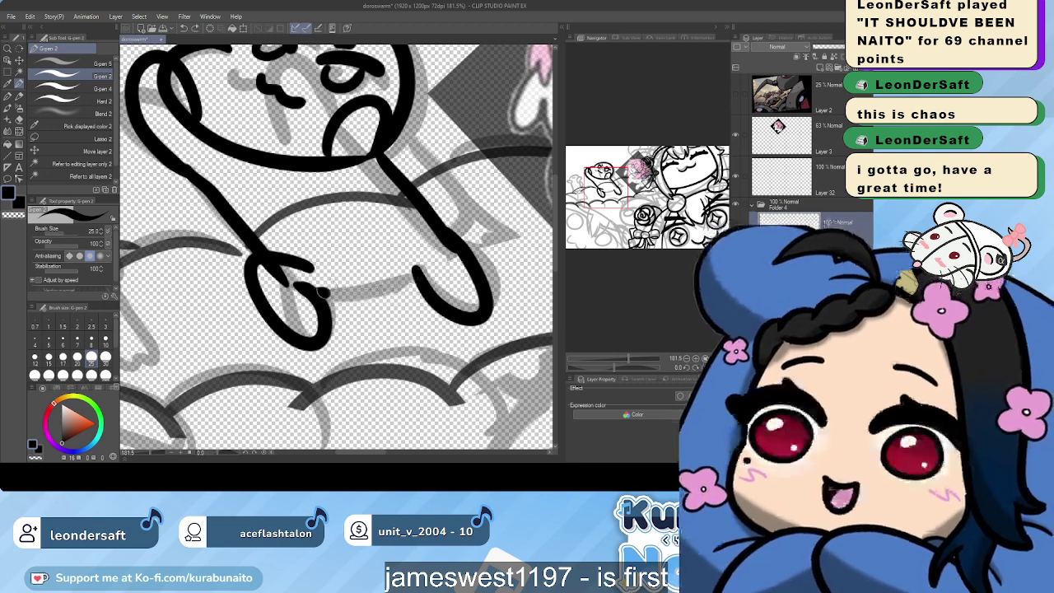
key("ctrl+z")
mouse_move(321, 292)
left_mouse_down()
mouse_move(415, 280)
mouse_move(352, 289)
mouse_move(415, 281)
left_mouse_up()
key("ctrl+z")
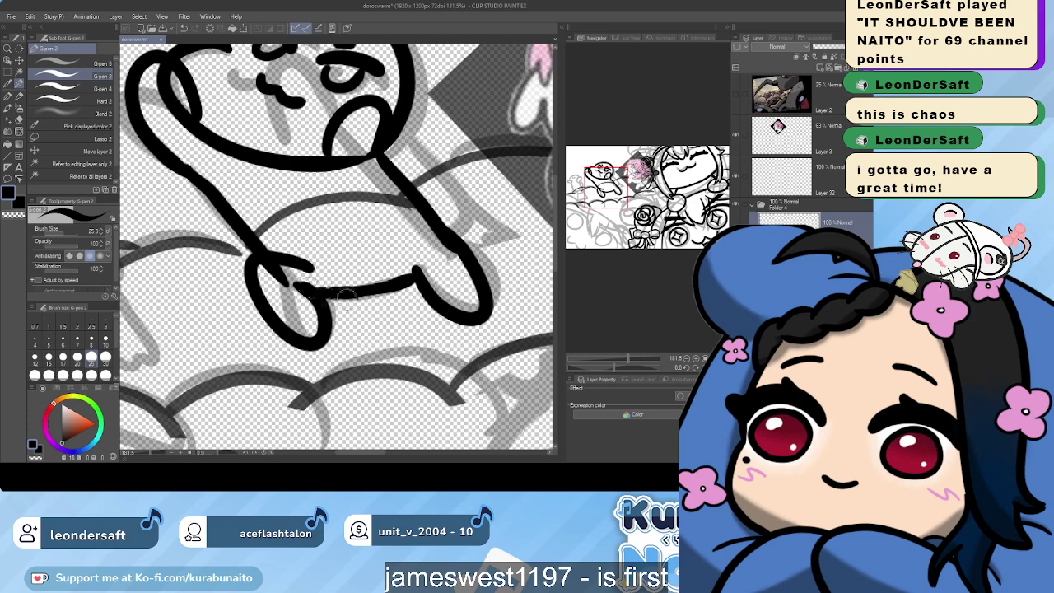
Thicken the body's right side with G-pen 2 and erase the head outline where it crosses the right paw
scroll(346, 294, "down", 3)
left_click(70, 102)
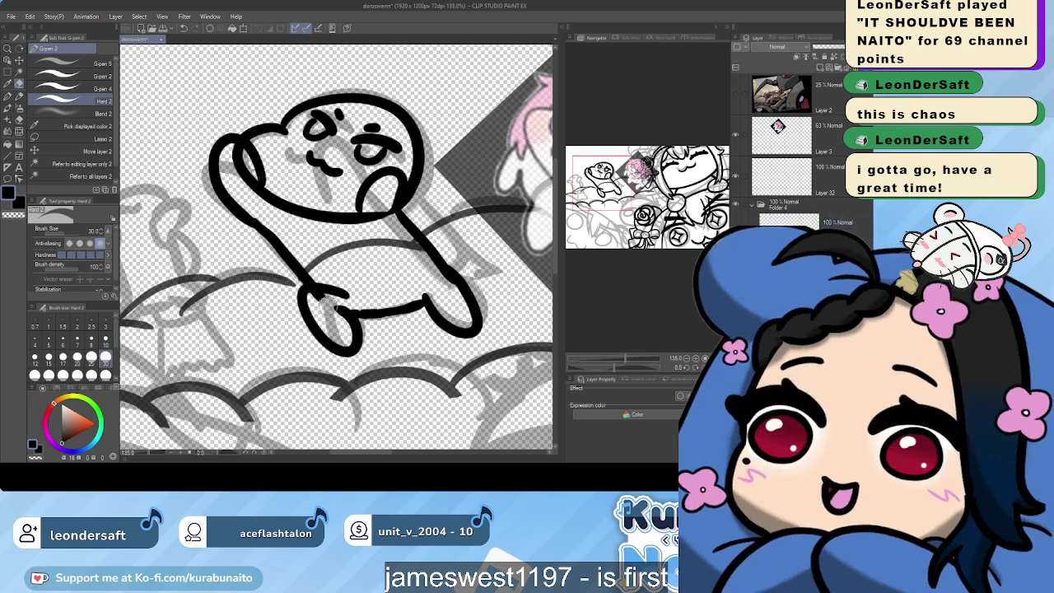
left_click_drag(469, 255, 378, 257)
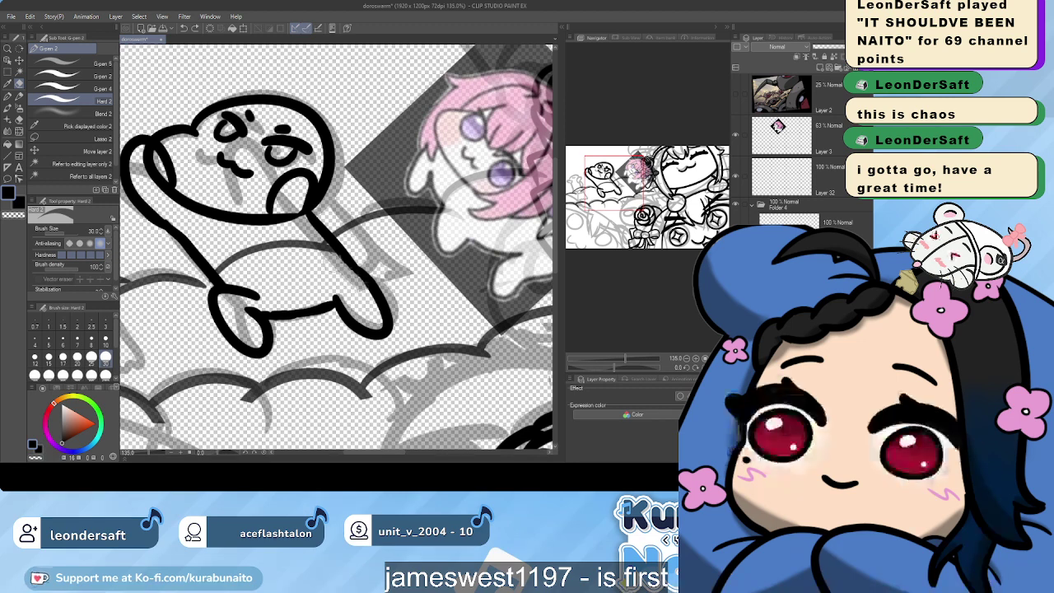
left_click(86, 78)
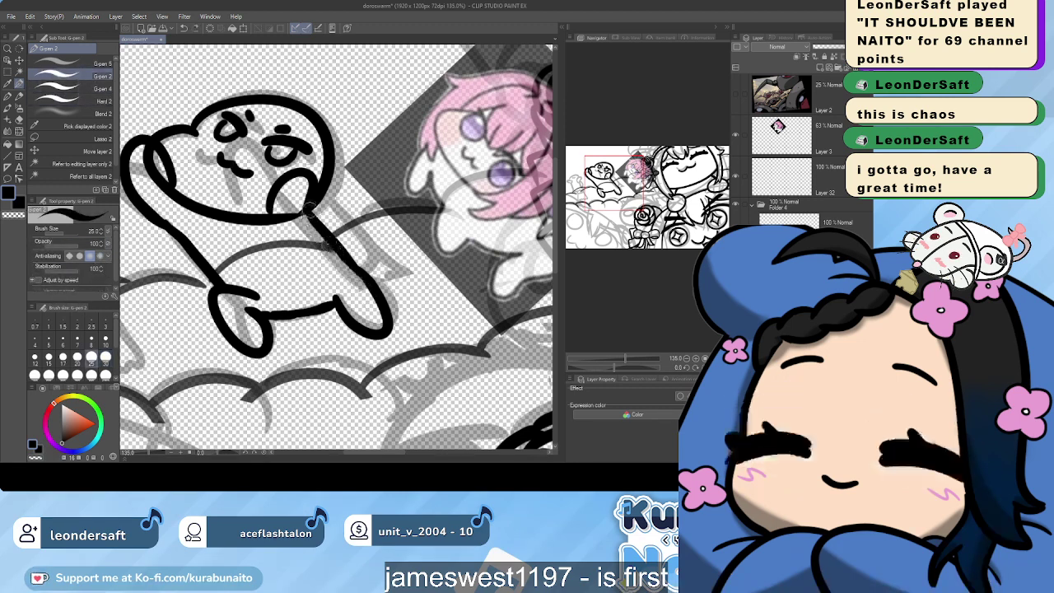
left_click_drag(336, 246, 377, 286)
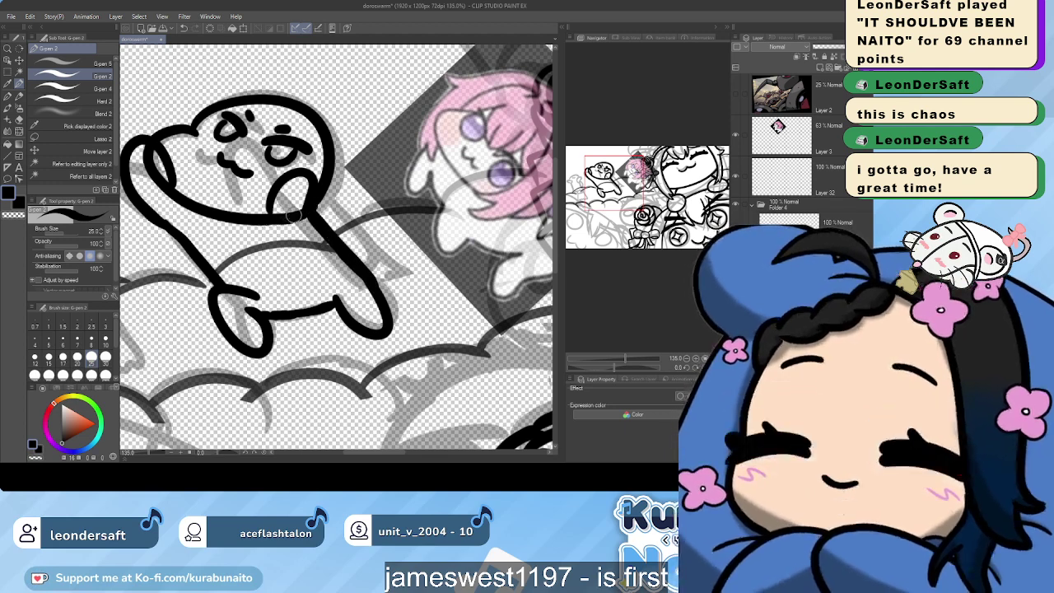
left_click(74, 101)
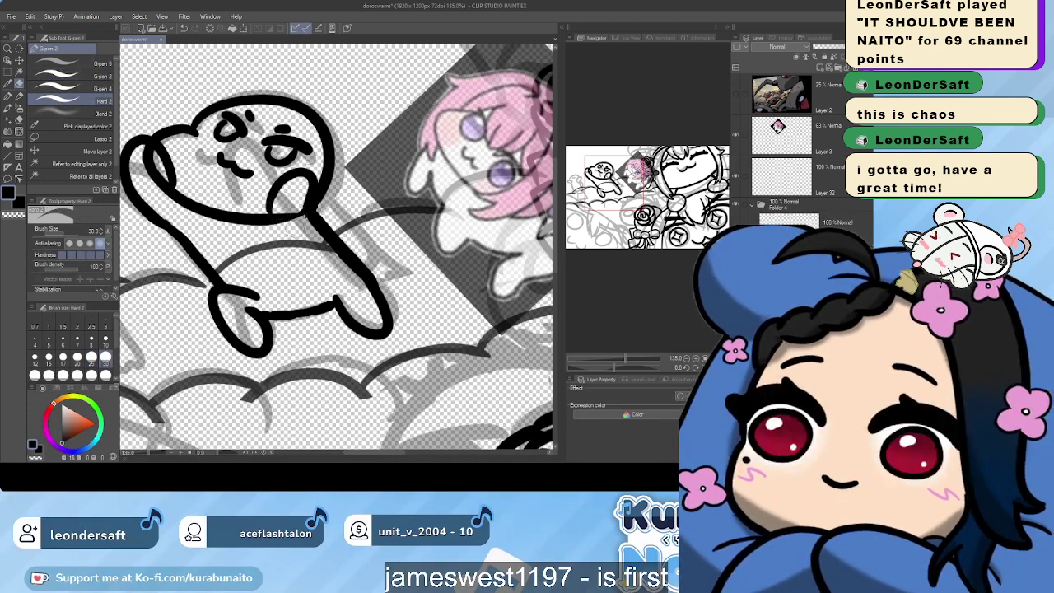
left_click_drag(280, 218, 301, 211)
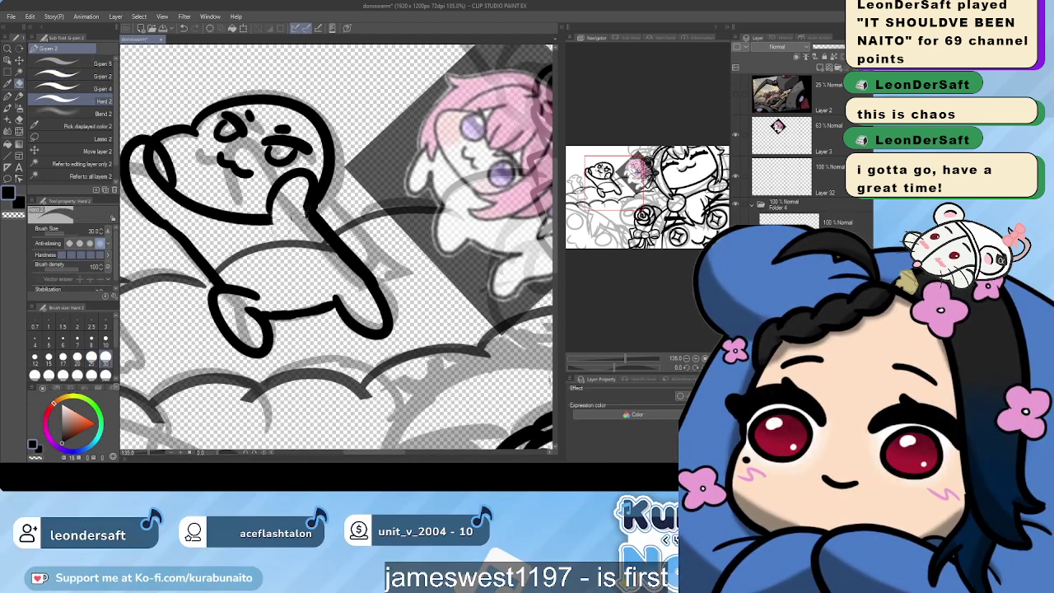
Extend the right paw with a wider rounded outline reaching past the head's edge and back to the body
left_click(82, 77)
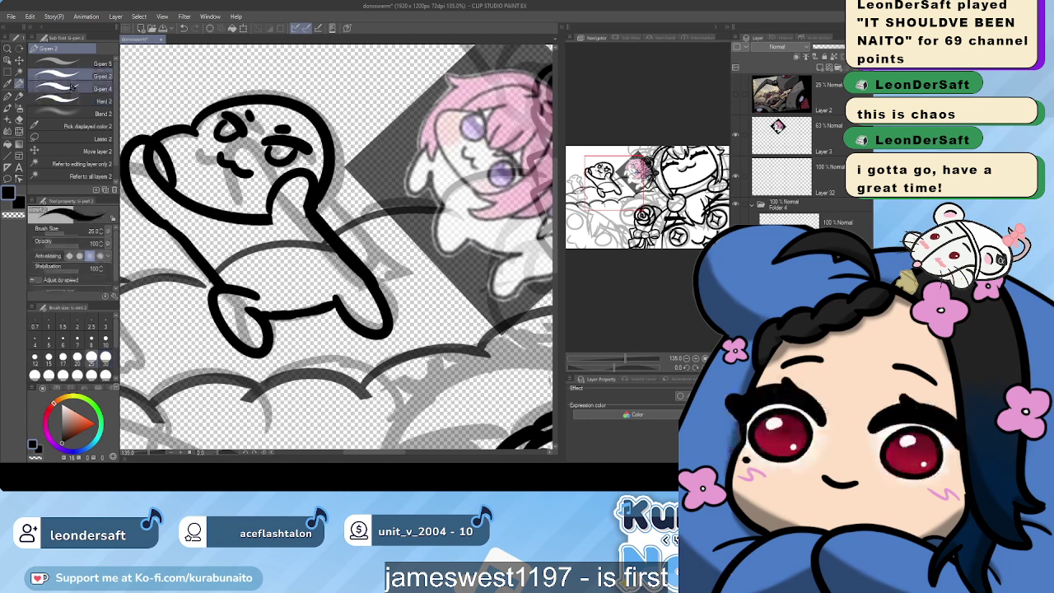
mouse_move(289, 216)
left_mouse_down()
mouse_move(311, 188)
mouse_move(328, 238)
mouse_move(320, 199)
mouse_move(341, 224)
mouse_move(315, 234)
mouse_move(357, 239)
mouse_move(352, 213)
left_mouse_up()
key("ctrl+z")
key("ctrl+z")
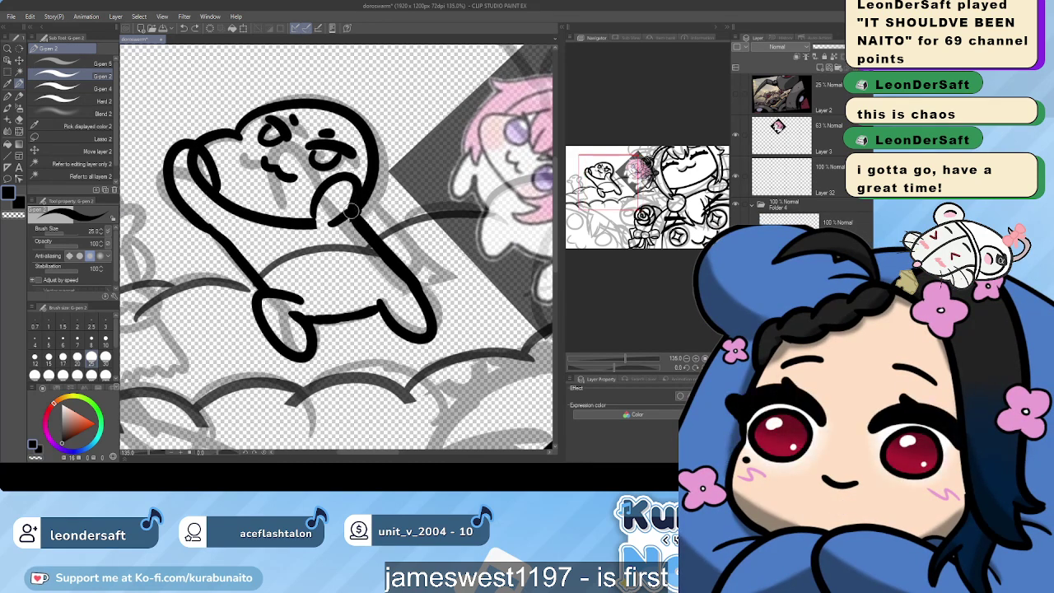
mouse_move(350, 173)
left_mouse_down()
mouse_move(387, 173)
mouse_move(398, 200)
mouse_move(398, 218)
mouse_move(354, 236)
left_mouse_up()
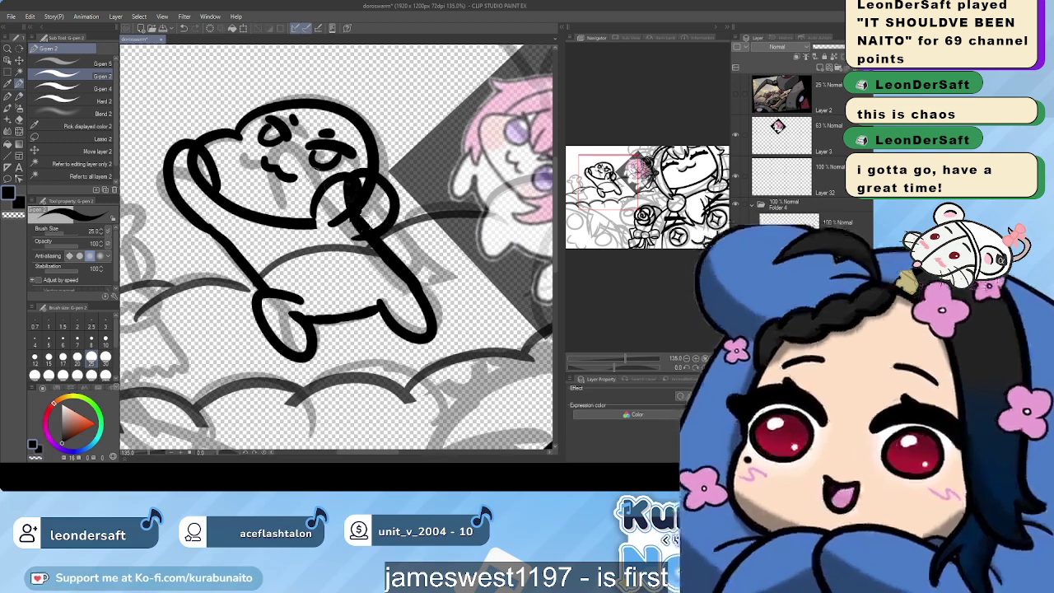
Erase the overlapping lines inside the right paw and the cheek line crossing the left paw with the Hard 2 eraser
left_click(74, 100)
mouse_move(356, 197)
left_mouse_down()
mouse_move(347, 200)
mouse_move(361, 224)
left_mouse_up()
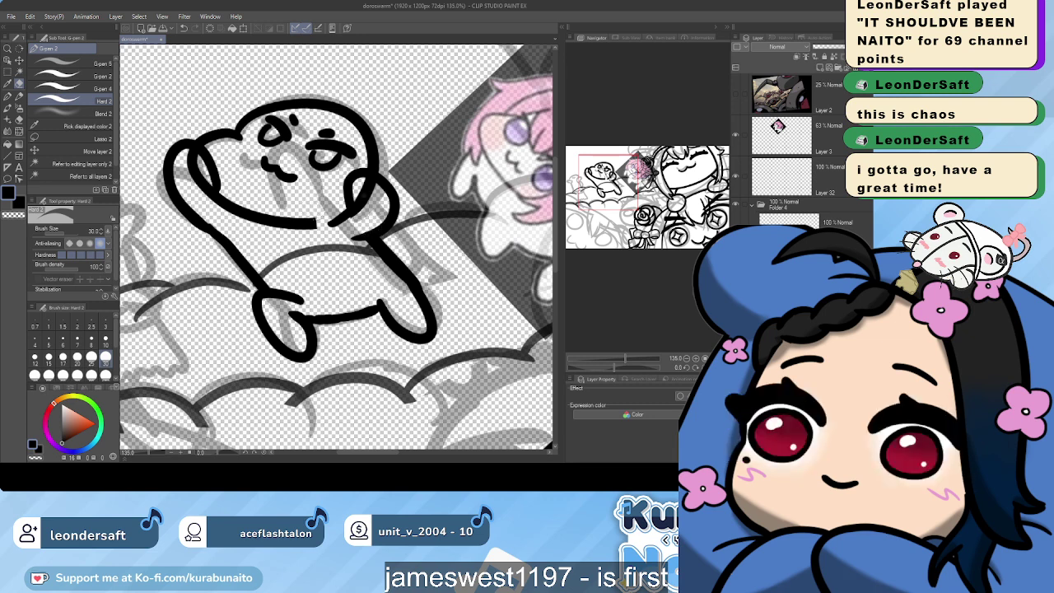
mouse_move(373, 181)
left_mouse_down()
mouse_move(367, 206)
mouse_move(373, 185)
mouse_move(333, 224)
left_mouse_up()
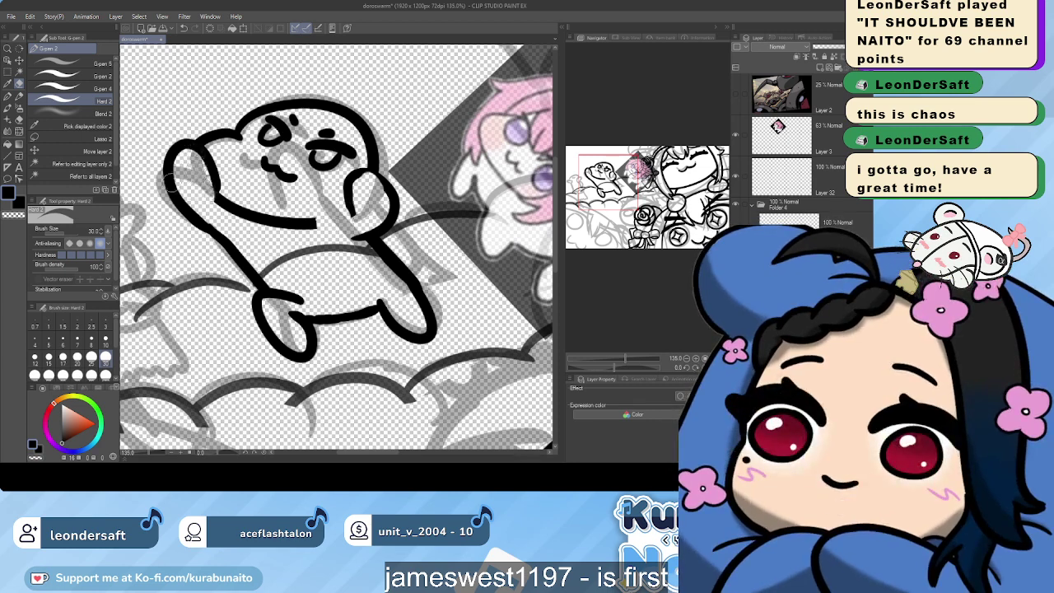
Try re-inking the right paw's inner edge and joining it to the chin line
left_click(78, 75)
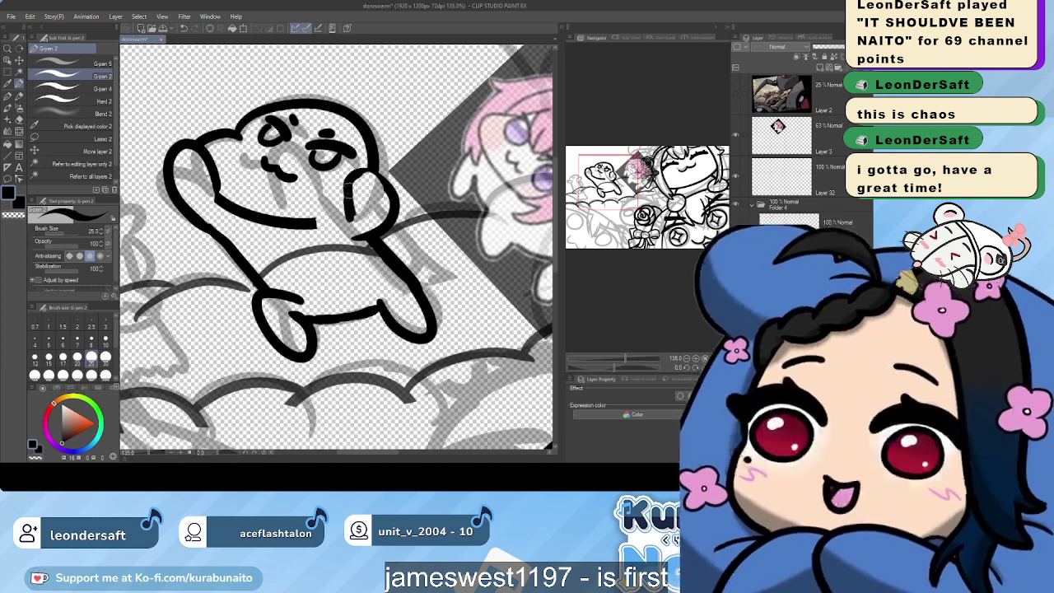
mouse_move(349, 188)
left_mouse_down()
mouse_move(352, 217)
mouse_move(394, 204)
left_mouse_up()
key("ctrl+z")
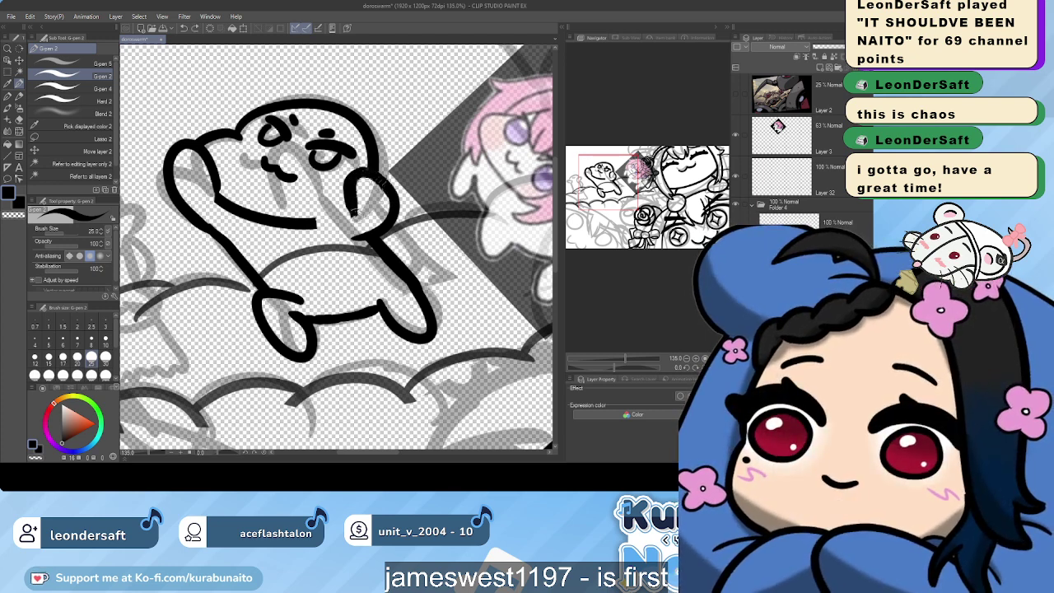
scroll(350, 198, "up", 4)
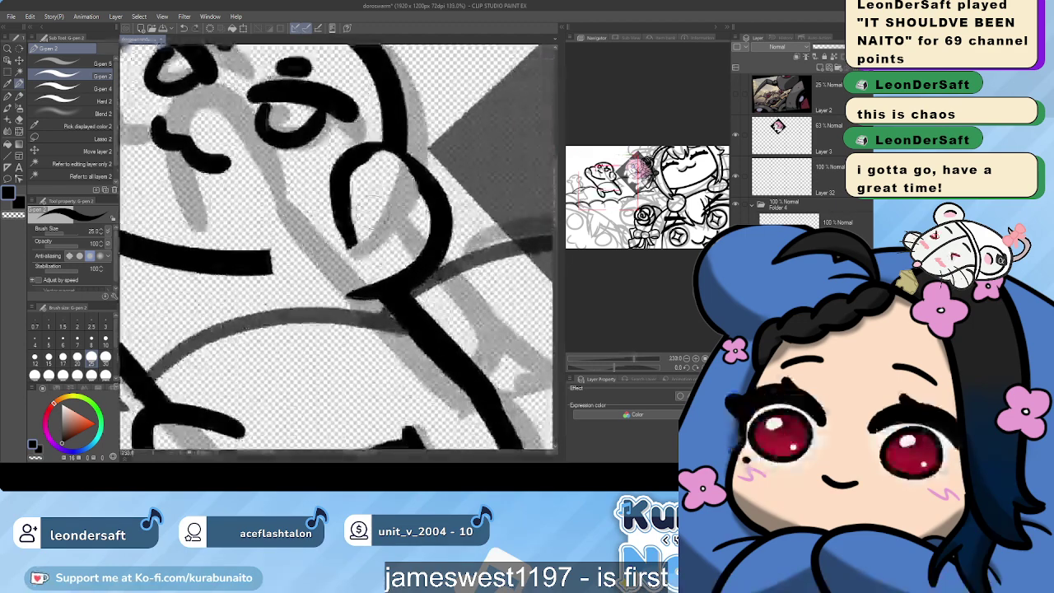
mouse_move(353, 239)
left_mouse_down()
mouse_move(336, 196)
mouse_move(337, 158)
mouse_move(382, 158)
mouse_move(414, 177)
mouse_move(426, 262)
left_mouse_up()
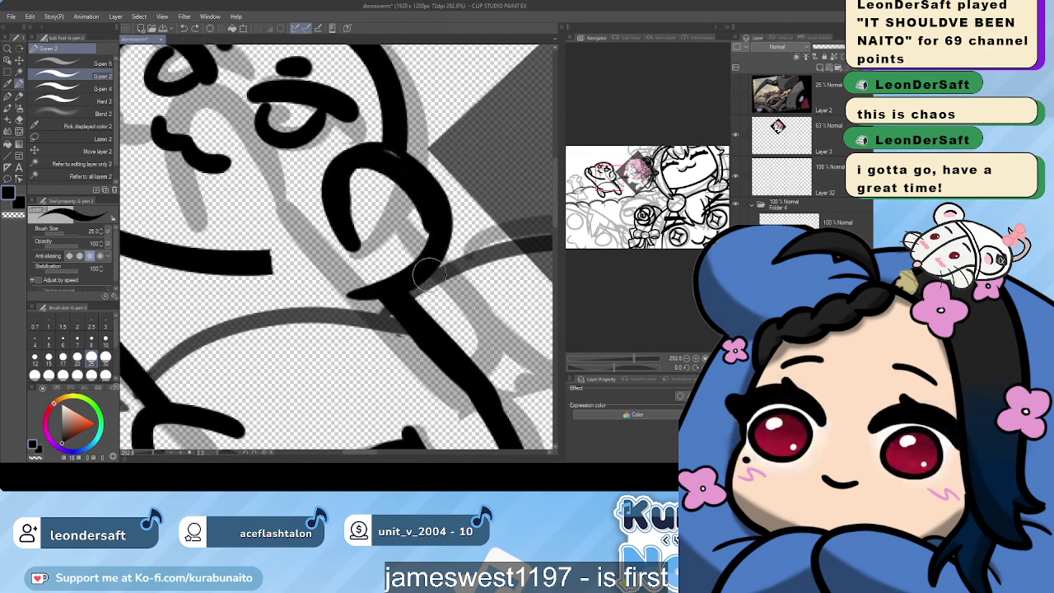
left_click_drag(319, 246, 346, 227)
key("ctrl+z")
key("ctrl+z")
key("ctrl+z")
key("ctrl+z")
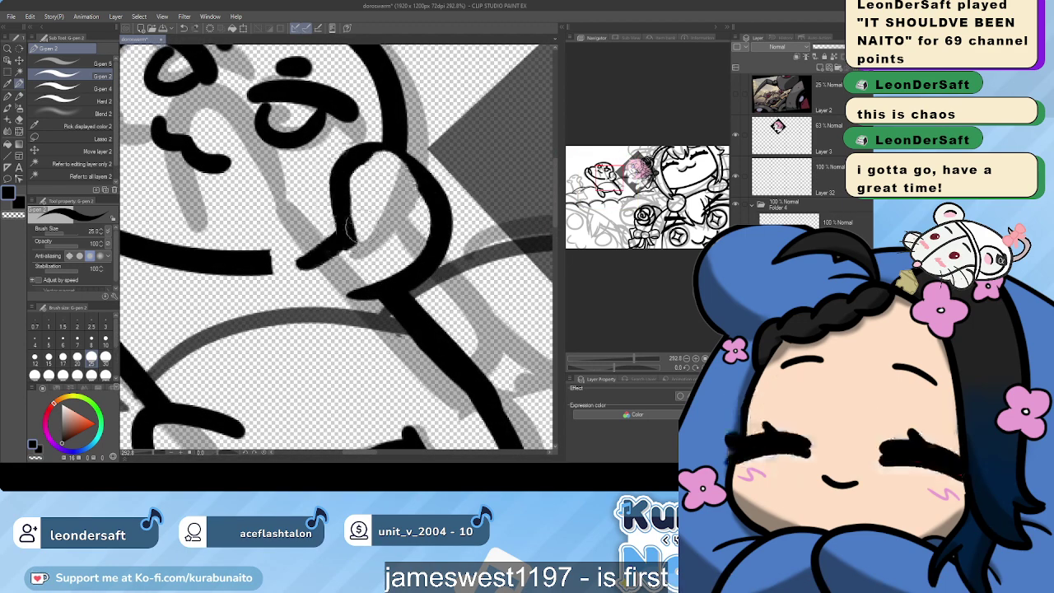
key("ctrl+z")
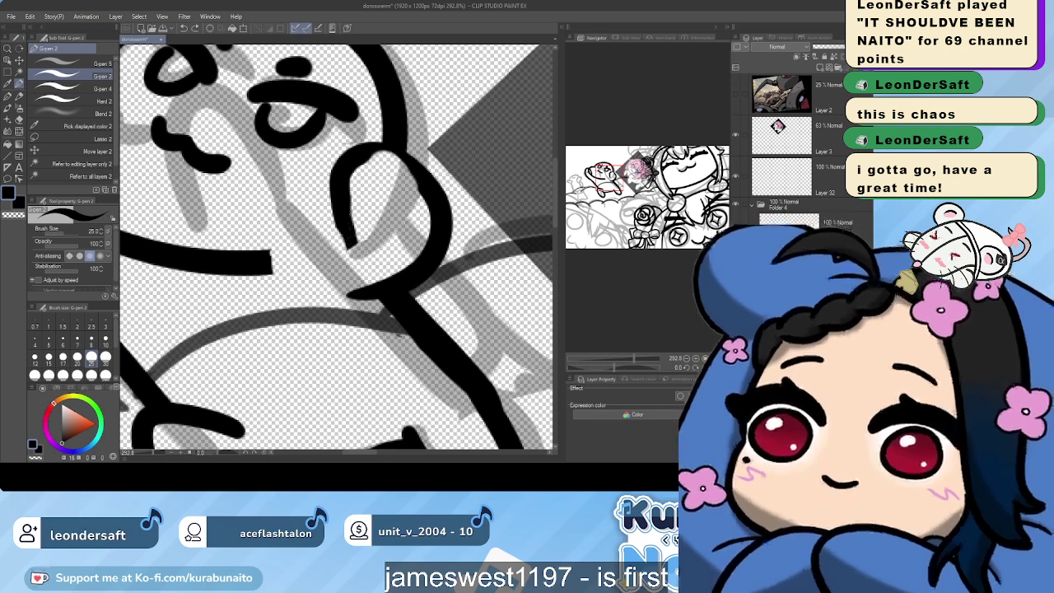
Erase the right paw's outline, leaving a gap between the head's right edge and the top of the body's side line
key("e")
mouse_move(445, 196)
left_mouse_down()
mouse_move(420, 169)
mouse_move(387, 161)
mouse_move(359, 197)
mouse_move(355, 156)
left_mouse_up()
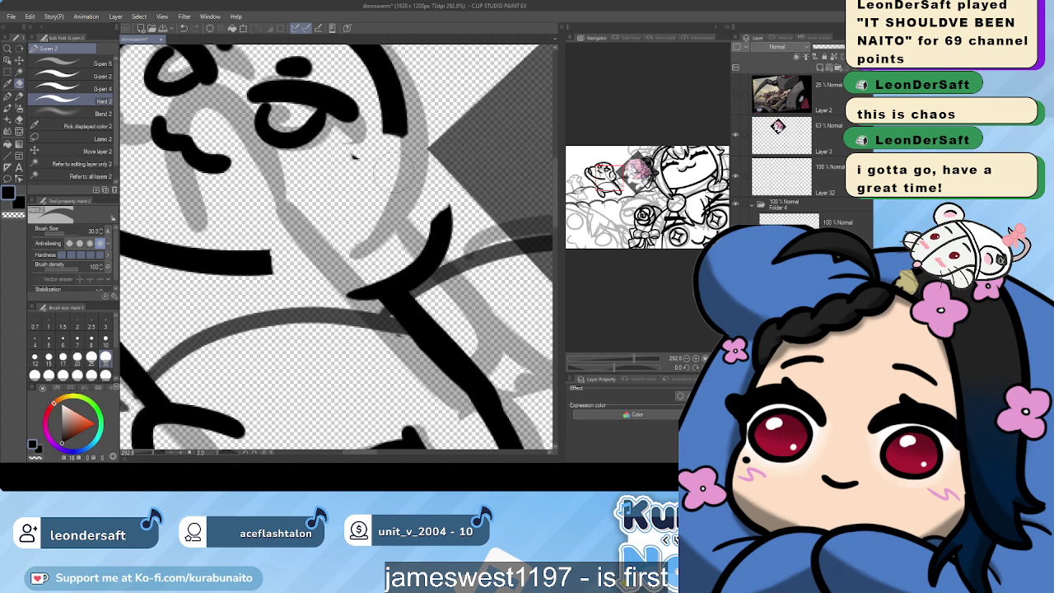
mouse_move(449, 212)
left_mouse_down()
mouse_move(411, 265)
mouse_move(346, 310)
left_mouse_up()
Ink a new raised right paw as a tall rounded loop from the head's edge to the body, with a short chin stroke beside it
key("p")
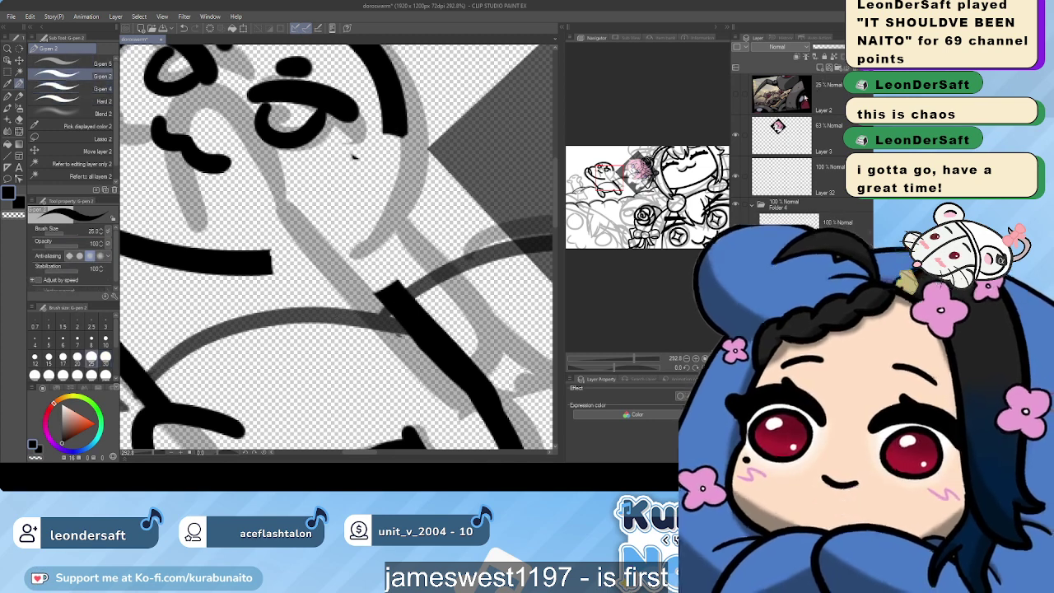
mouse_move(349, 249)
left_mouse_down()
mouse_move(370, 223)
mouse_move(422, 225)
left_mouse_up()
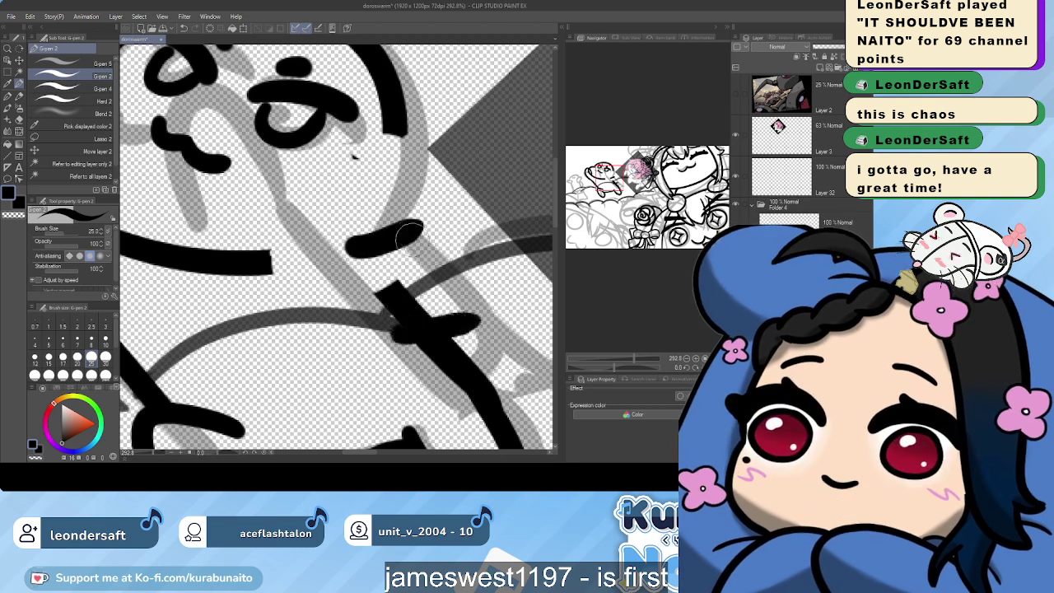
left_click_drag(379, 312, 463, 287)
mouse_move(388, 213)
left_mouse_down()
mouse_move(499, 171)
mouse_move(513, 259)
mouse_move(464, 293)
mouse_move(422, 293)
left_mouse_up()
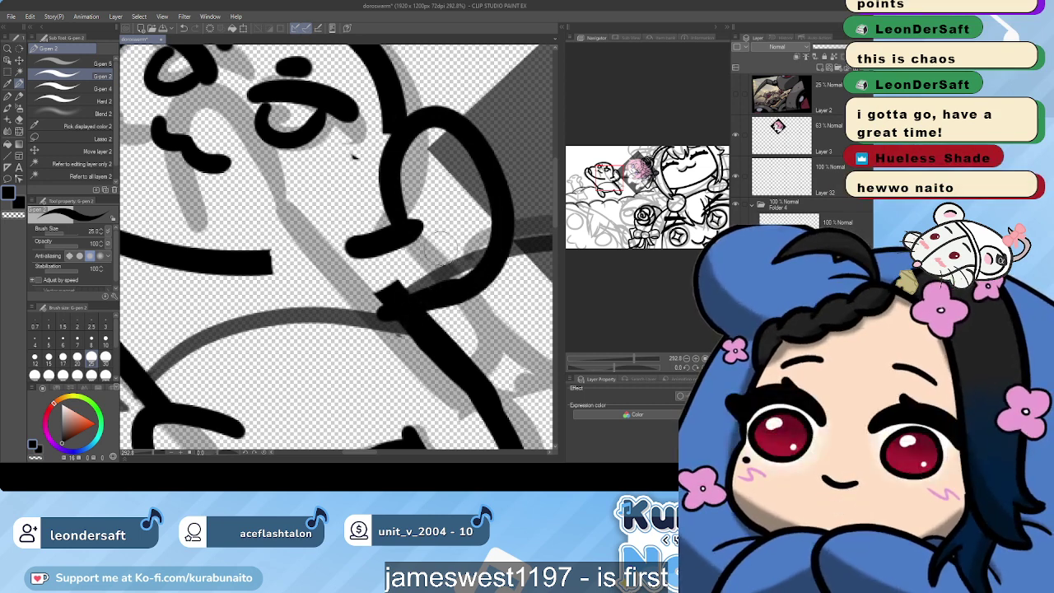
key("ctrl+z")
mouse_move(399, 221)
left_mouse_down()
mouse_move(389, 123)
mouse_move(487, 163)
mouse_move(484, 262)
mouse_move(433, 293)
mouse_move(487, 267)
left_mouse_up()
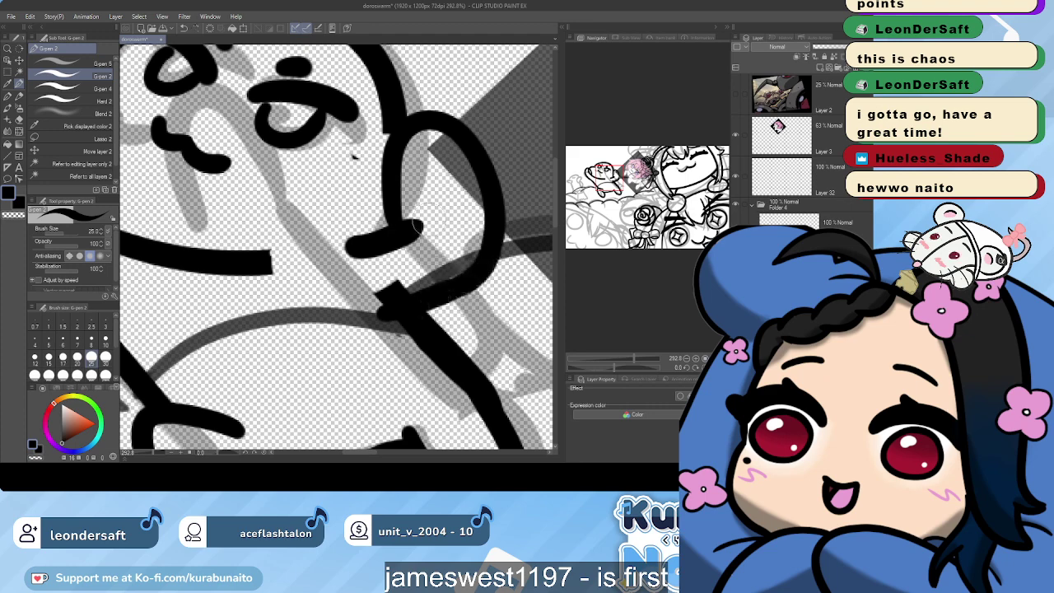
Erase the cheek line crossing the left paw with the Hard 2 eraser
scroll(422, 267, "down", 4)
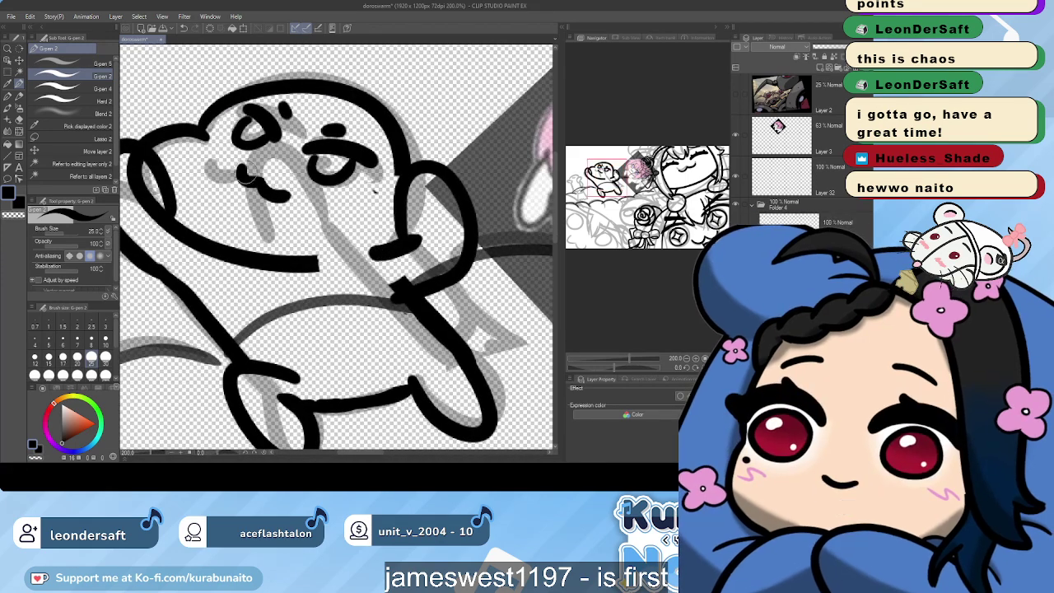
left_click_drag(375, 191, 408, 215)
key("e")
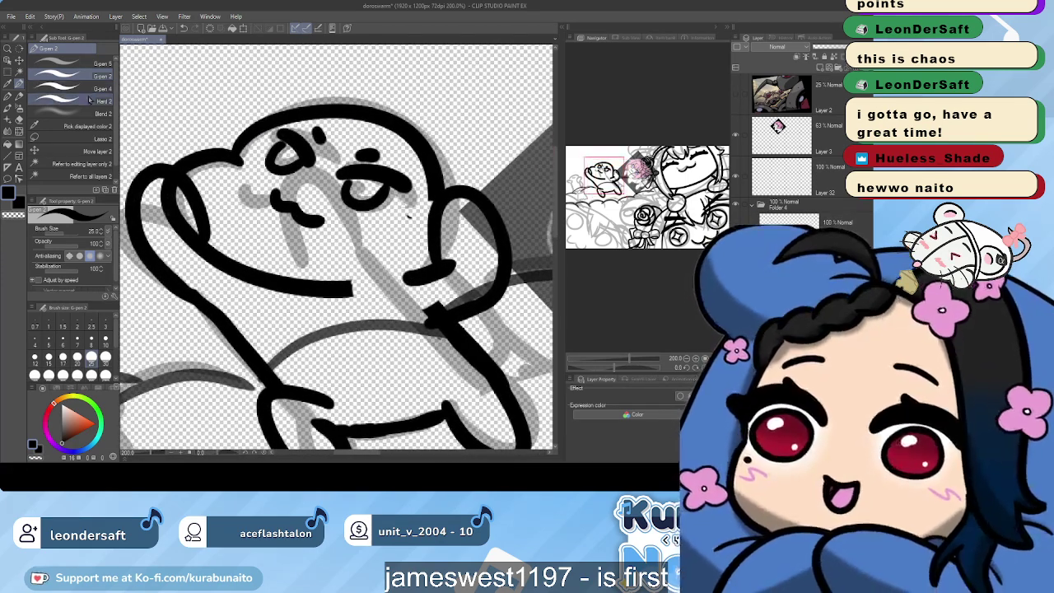
mouse_move(178, 211)
left_mouse_down()
mouse_move(183, 226)
mouse_move(174, 194)
mouse_move(194, 262)
left_mouse_up()
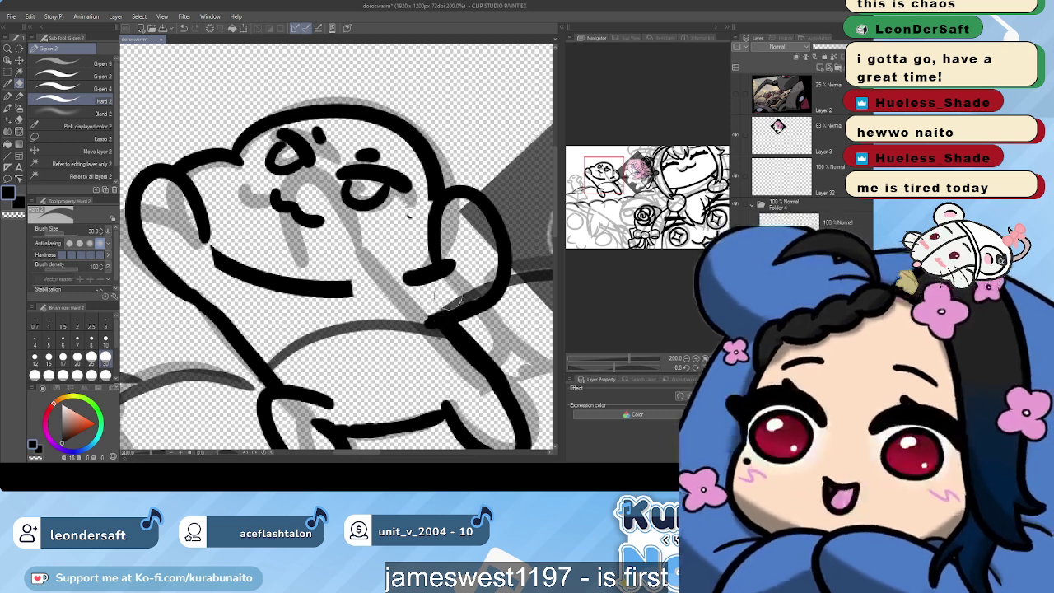
Try joining the left paw's inner edge to the chin line with G-pen 2
left_click(74, 76)
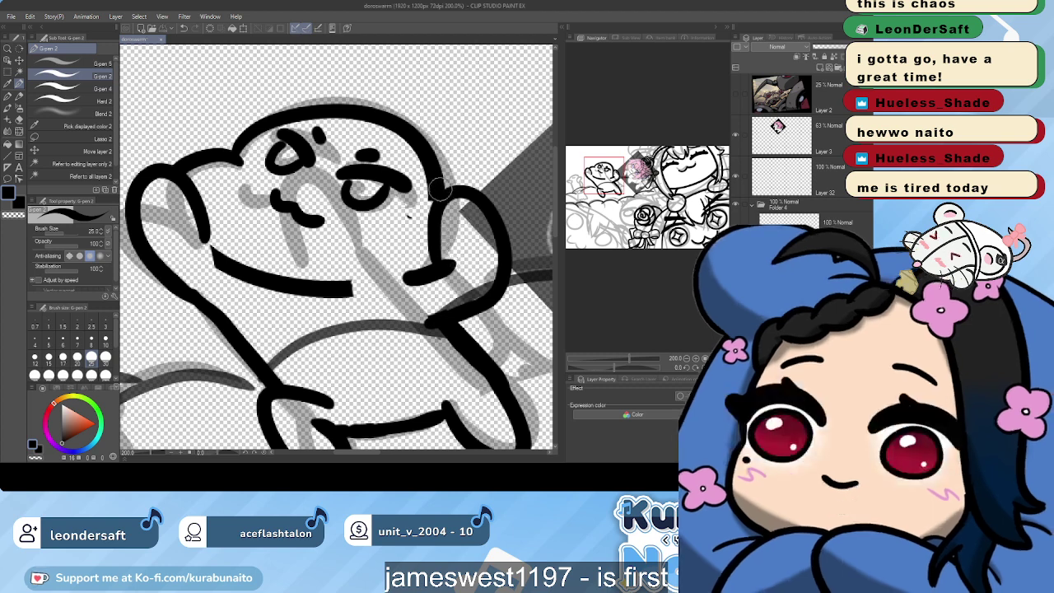
left_click_drag(434, 206, 437, 192)
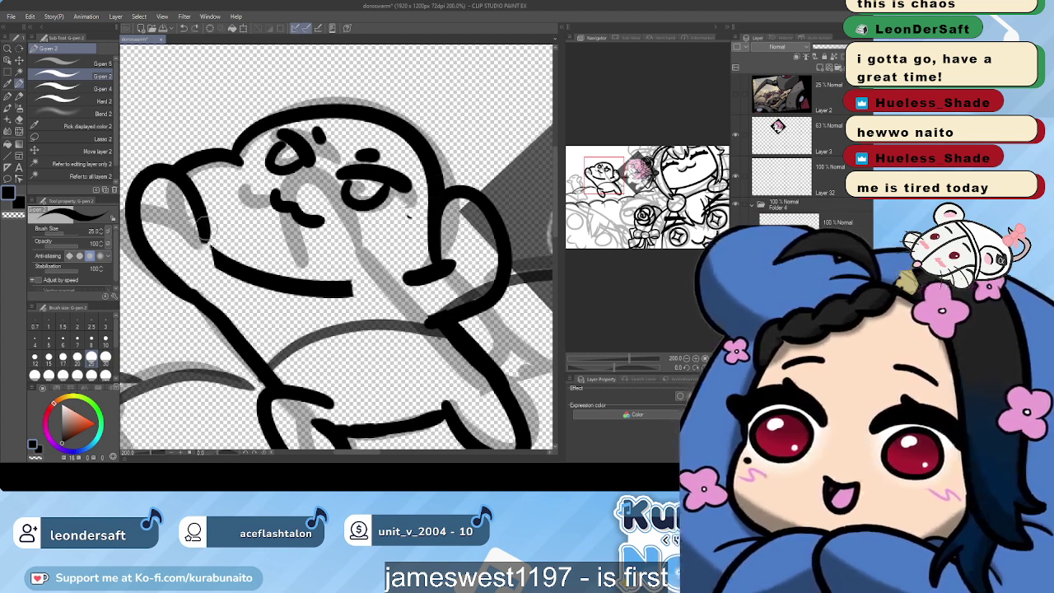
left_click_drag(203, 228, 215, 267)
key("ctrl+z")
left_click_drag(205, 229, 220, 270)
key("ctrl+z")
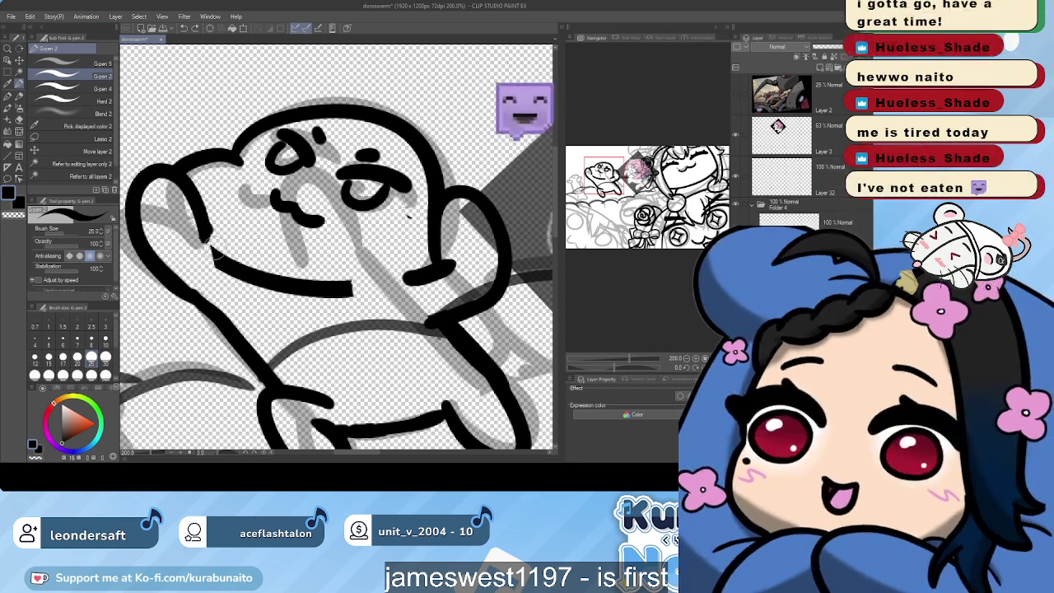
left_click_drag(205, 223, 228, 260)
key("ctrl+z")
left_click_drag(203, 199, 231, 285)
key("ctrl+z")
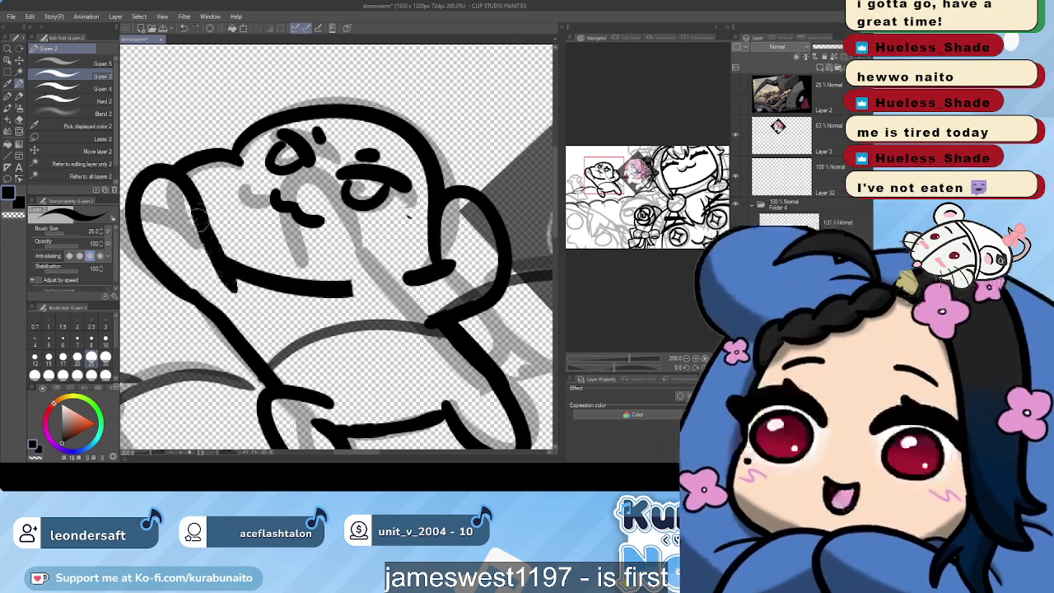
key("ctrl+z")
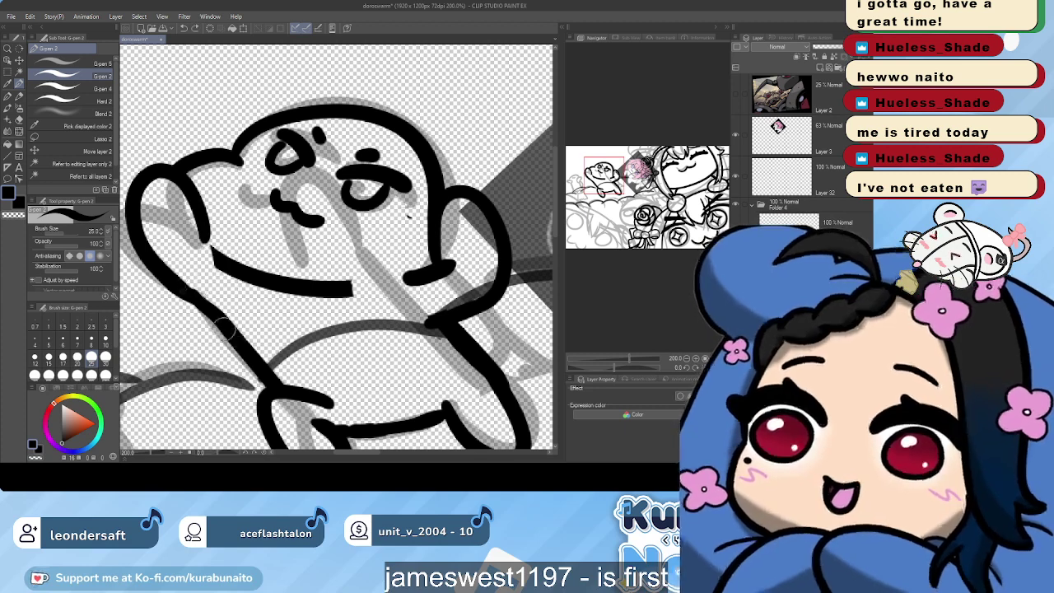
Re-ink and smooth the outer line running from the left paw down the body's side
mouse_move(215, 326)
left_mouse_down()
mouse_move(164, 263)
mouse_move(218, 334)
left_mouse_up()
key("ctrl+z")
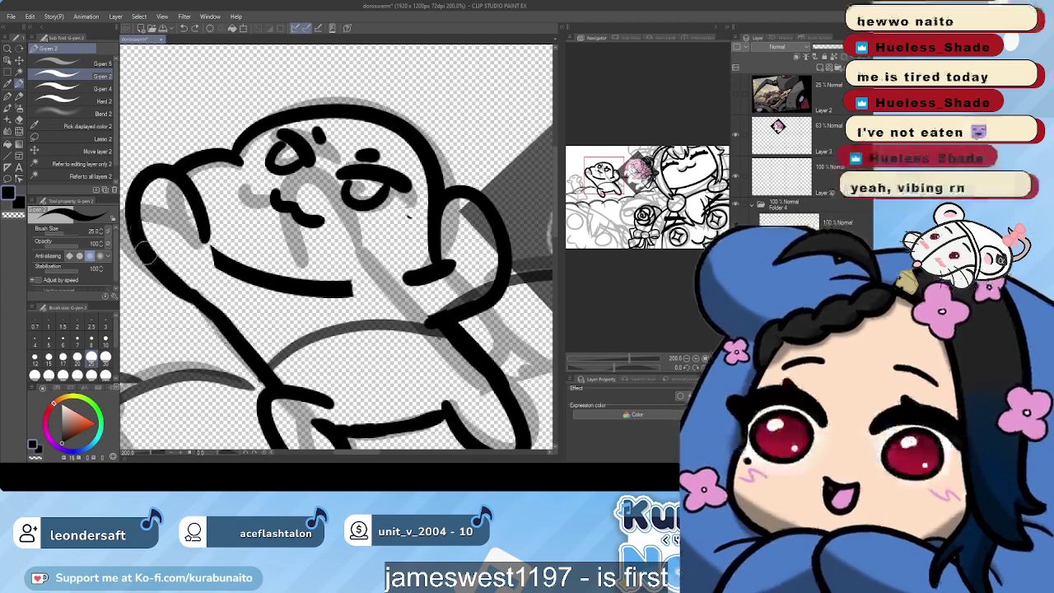
left_click_drag(146, 253, 232, 355)
key("ctrl+z")
left_click_drag(155, 257, 227, 341)
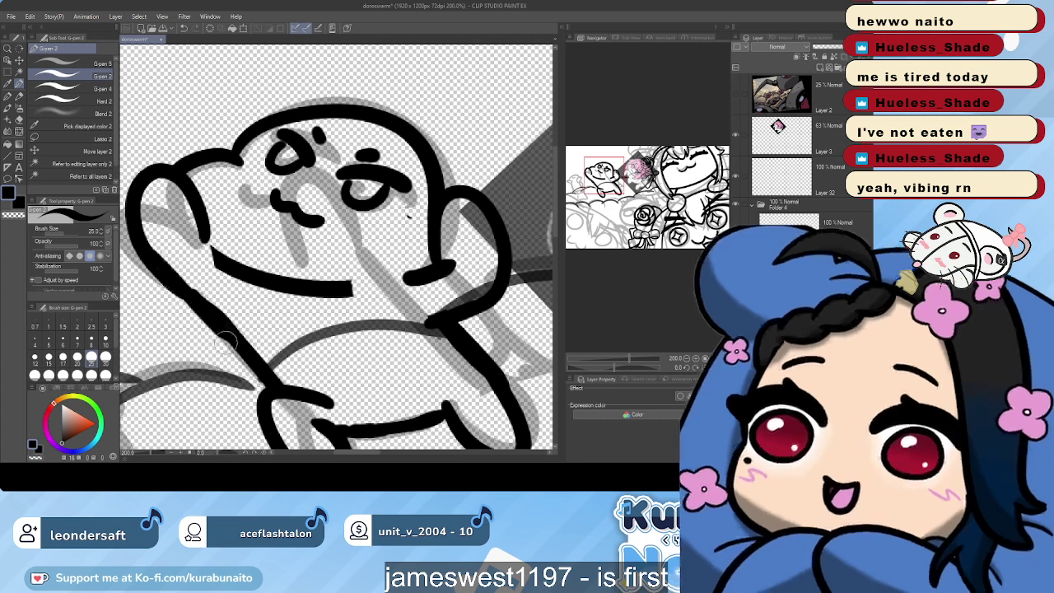
mouse_move(152, 245)
left_mouse_down()
mouse_move(203, 244)
mouse_move(280, 334)
left_mouse_up()
key("ctrl+z")
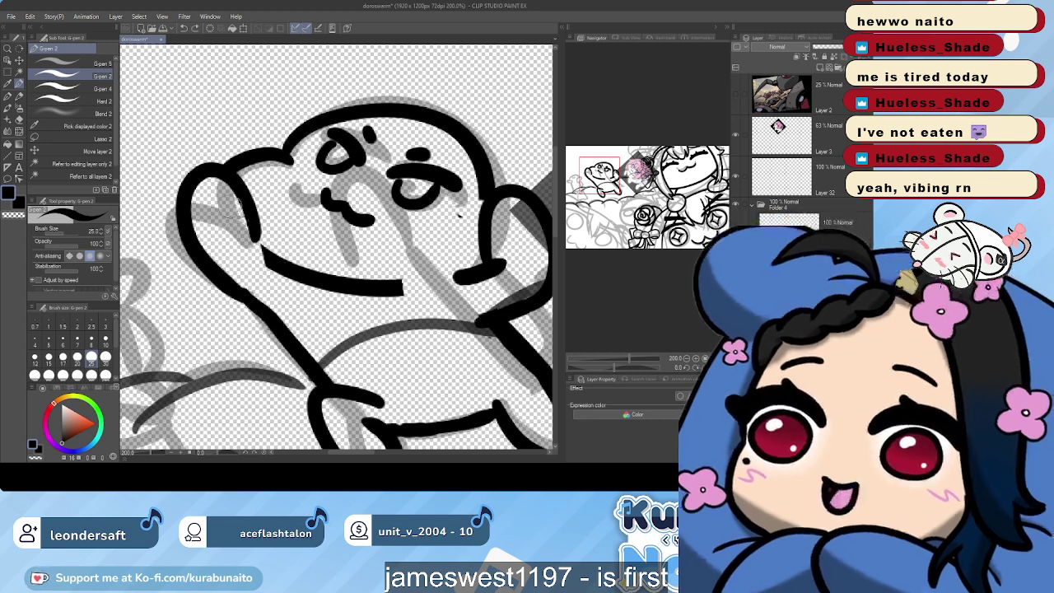
left_click_drag(244, 298, 262, 319)
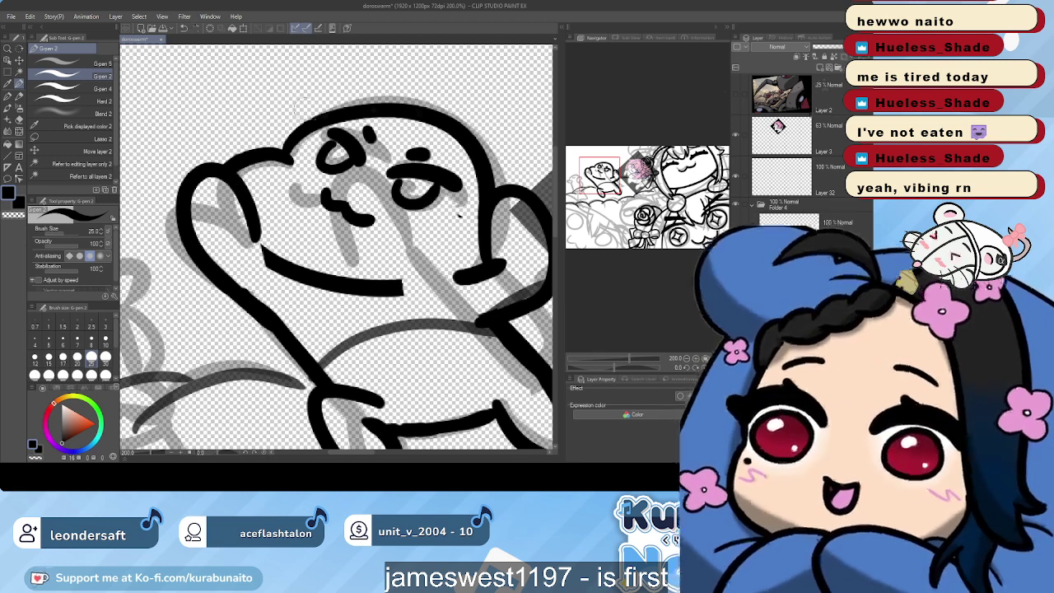
Ink the cheek curve from the top of the left paw to the chin, and erase the paw's overlapping inner edge
mouse_move(219, 196)
left_mouse_down()
mouse_move(227, 229)
mouse_move(284, 272)
left_mouse_up()
key("ctrl+z")
mouse_move(276, 156)
left_mouse_down()
mouse_move(240, 161)
mouse_move(231, 234)
mouse_move(284, 267)
left_mouse_up()
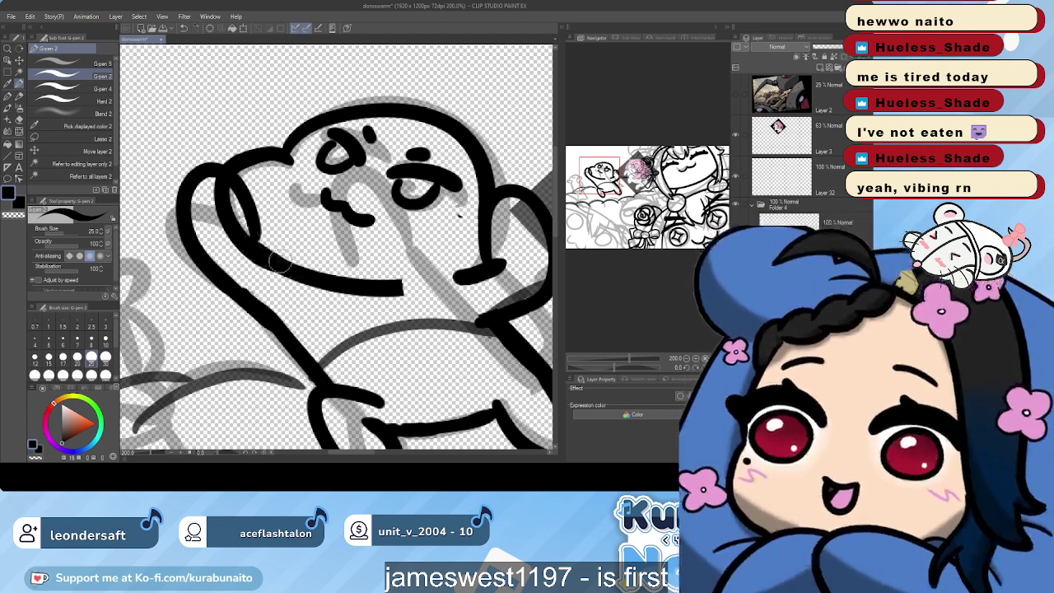
left_click(82, 88)
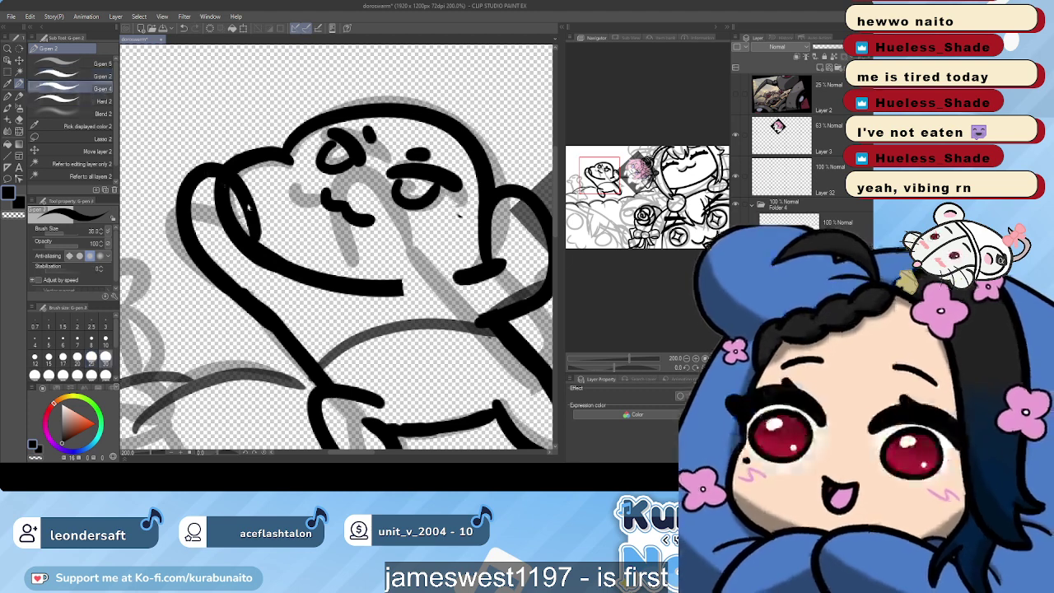
left_click(91, 100)
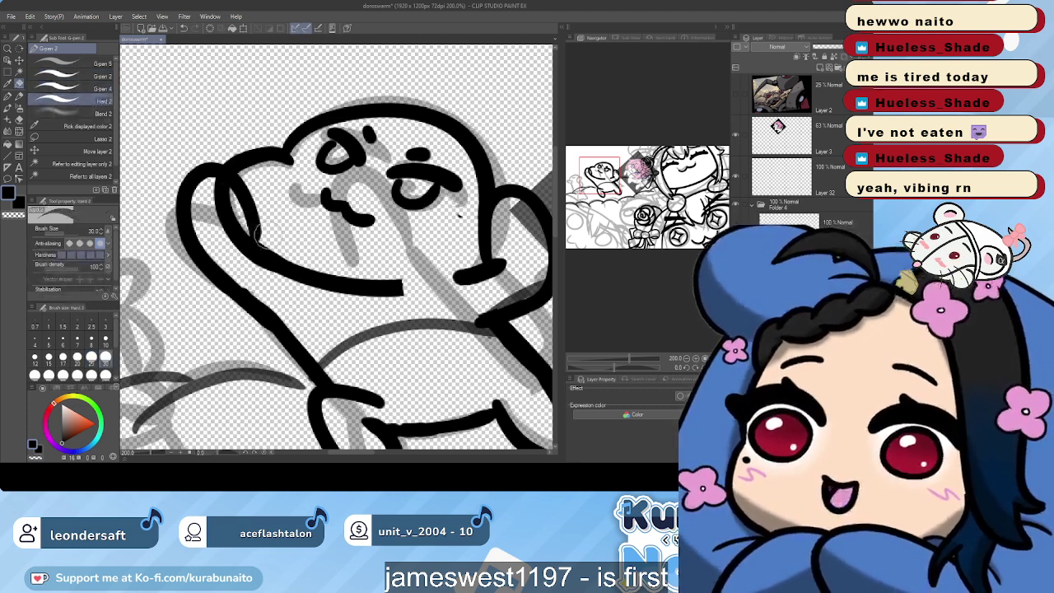
mouse_move(268, 231)
left_mouse_down()
mouse_move(235, 198)
mouse_move(247, 179)
left_mouse_up()
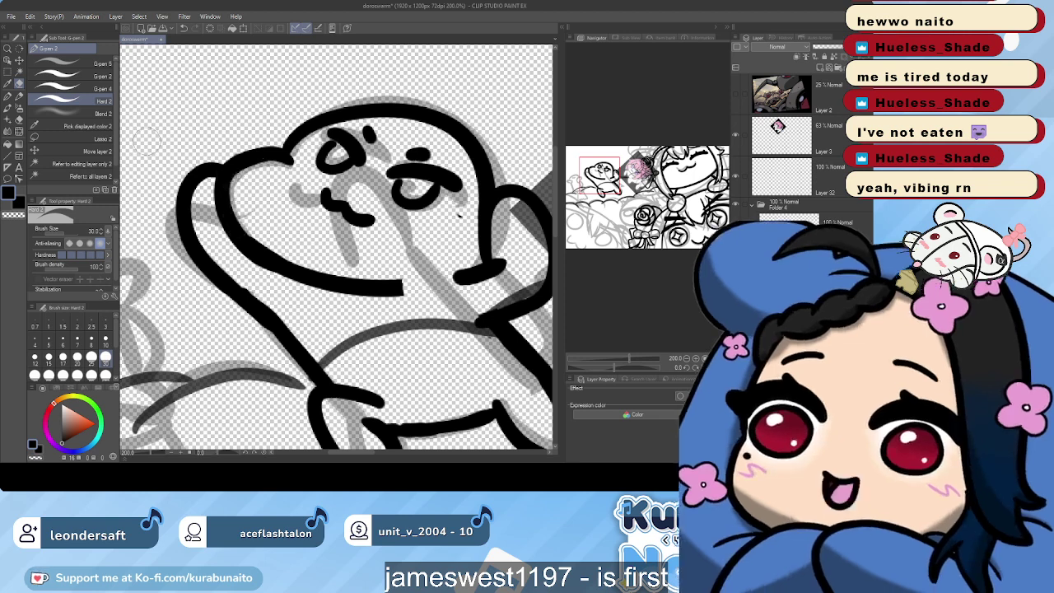
Erase the raised right paw, the short chin stroke and the head's lower right edge with the Hard 2 eraser
left_click(77, 80)
left_click_drag(430, 257, 360, 227)
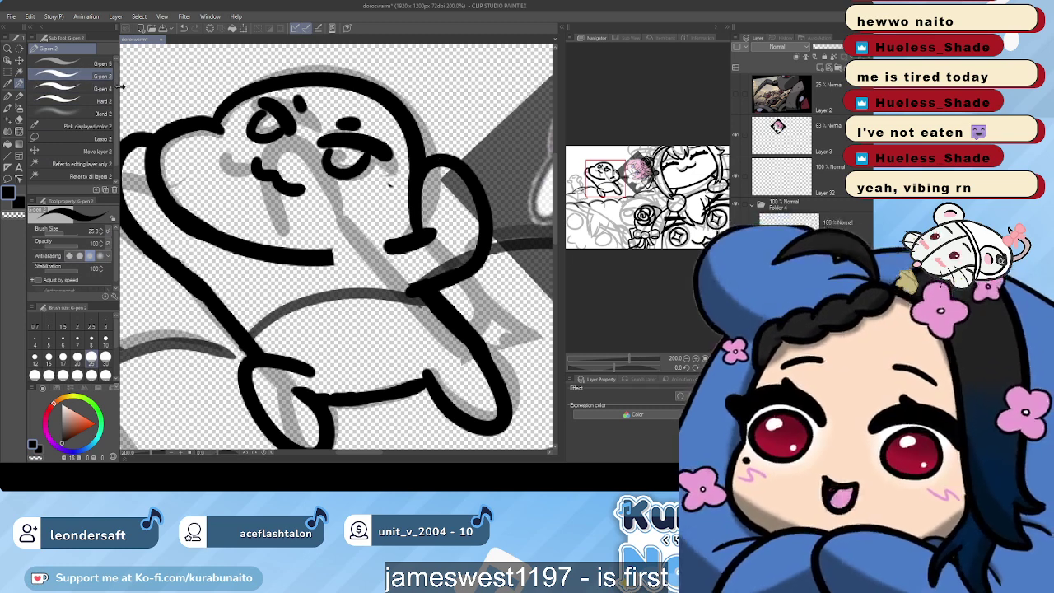
left_click(97, 102)
left_click_drag(429, 166, 452, 164)
mouse_move(429, 166)
left_mouse_down()
mouse_move(420, 226)
mouse_move(471, 173)
mouse_move(484, 226)
mouse_move(473, 272)
mouse_move(465, 266)
mouse_move(412, 293)
mouse_move(411, 238)
left_mouse_up()
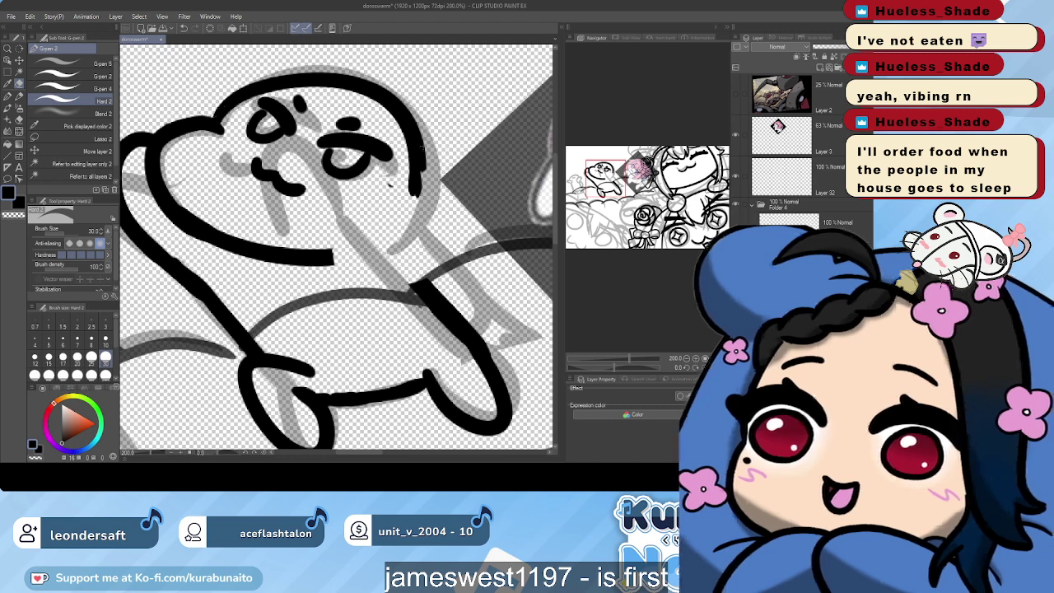
Ink the head's lower right curve with G-pen 2, closing it into the chin line
left_click(76, 75)
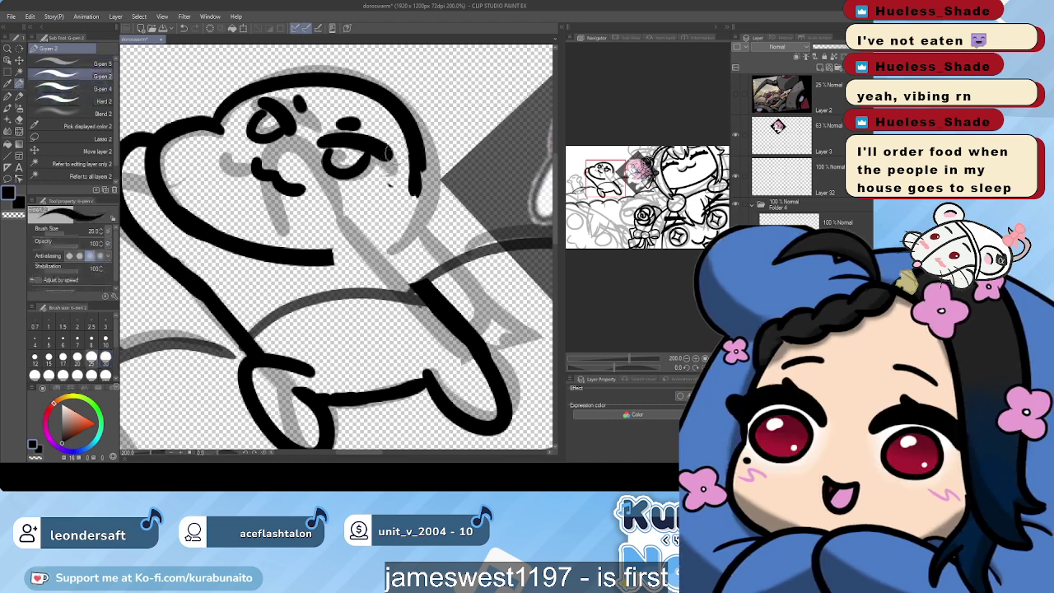
mouse_move(416, 151)
left_mouse_down()
mouse_move(422, 170)
mouse_move(364, 244)
mouse_move(316, 256)
mouse_move(338, 257)
mouse_move(423, 197)
mouse_move(422, 157)
left_mouse_up()
key("ctrl+z")
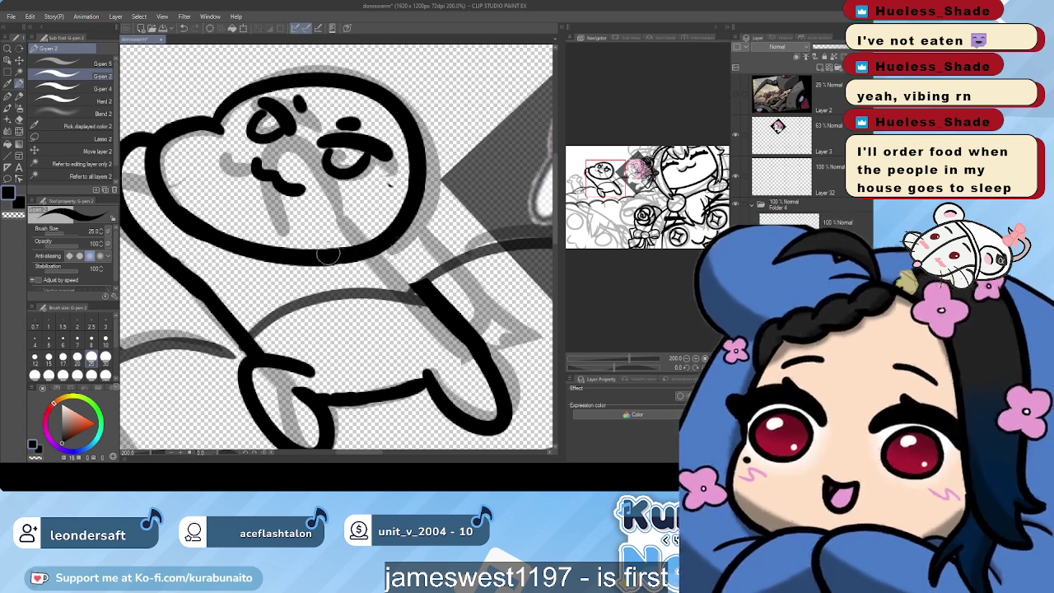
Ink the right arm as a narrow rounded paw overlapping the chin, with its outer edge running into the body's side line
mouse_move(330, 245)
left_mouse_down()
mouse_move(374, 220)
mouse_move(429, 311)
mouse_move(322, 238)
mouse_move(421, 279)
mouse_move(442, 319)
left_mouse_up()
key("ctrl+z")
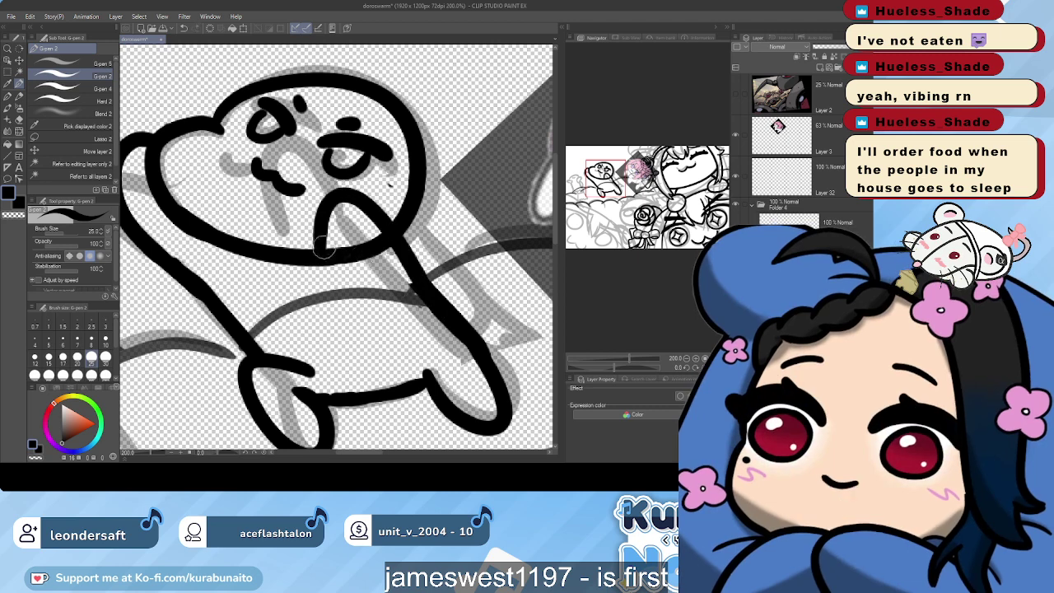
key("ctrl+z")
mouse_move(338, 271)
left_mouse_down()
mouse_move(369, 216)
mouse_move(441, 306)
mouse_move(385, 237)
left_mouse_up()
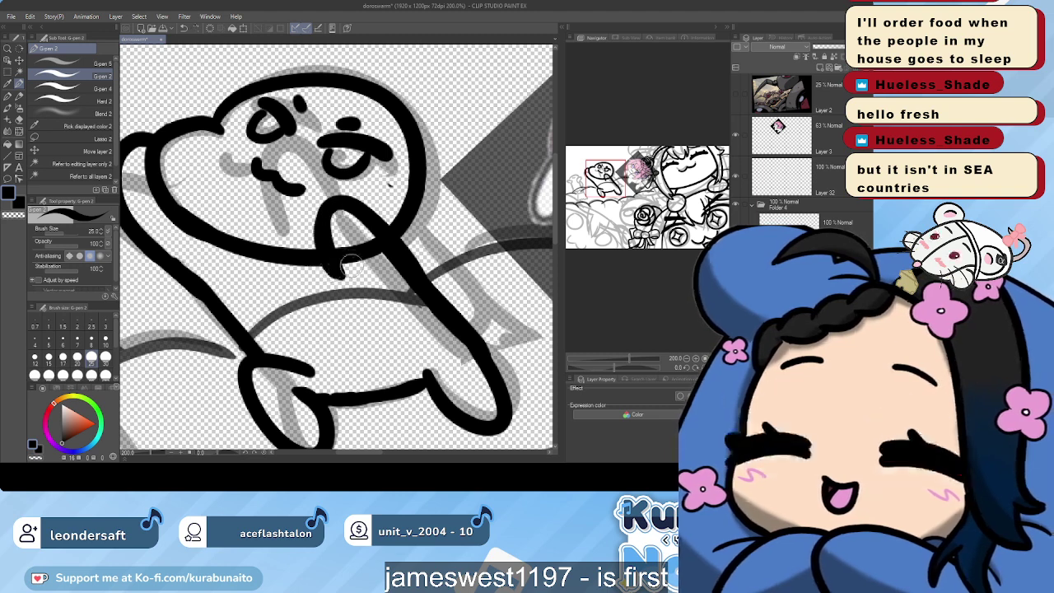
left_click_drag(333, 273, 354, 241)
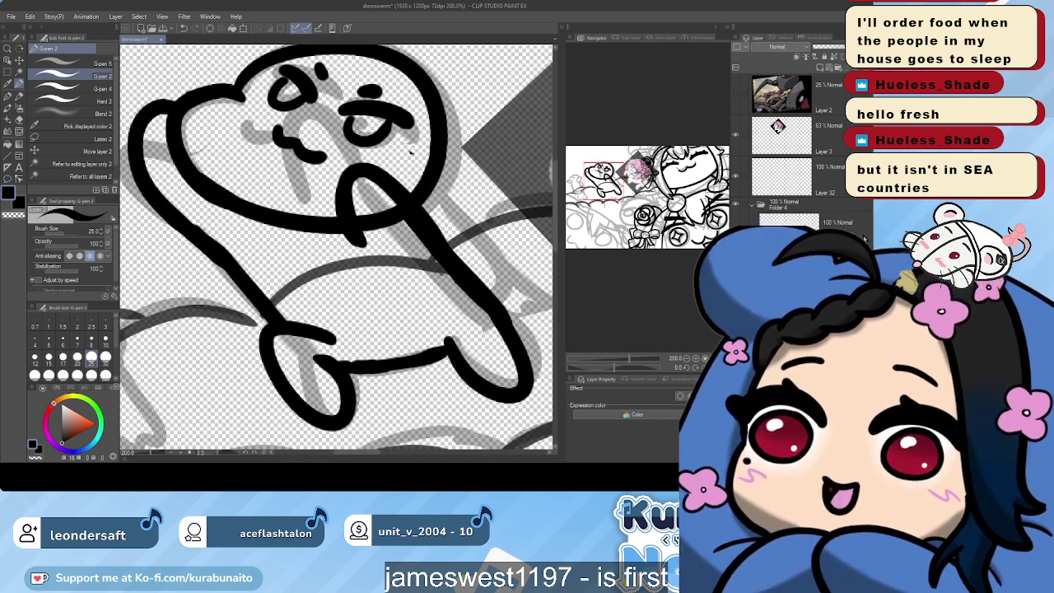
Remove the inked feet and belly line, keeping the body's side lines above them
key("ctrl+z")
key("ctrl+z")
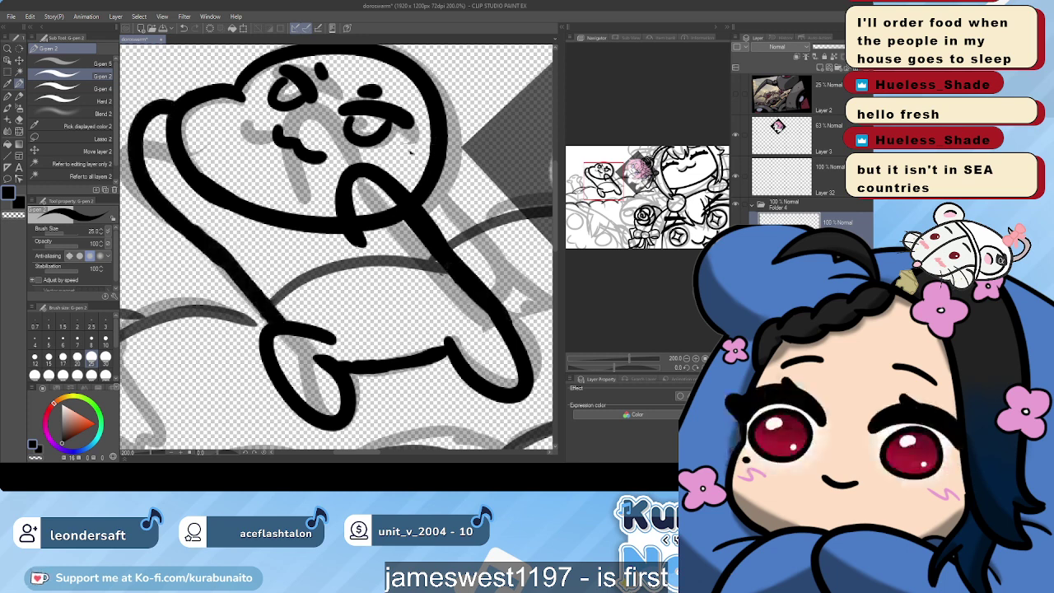
key("ctrl+z")
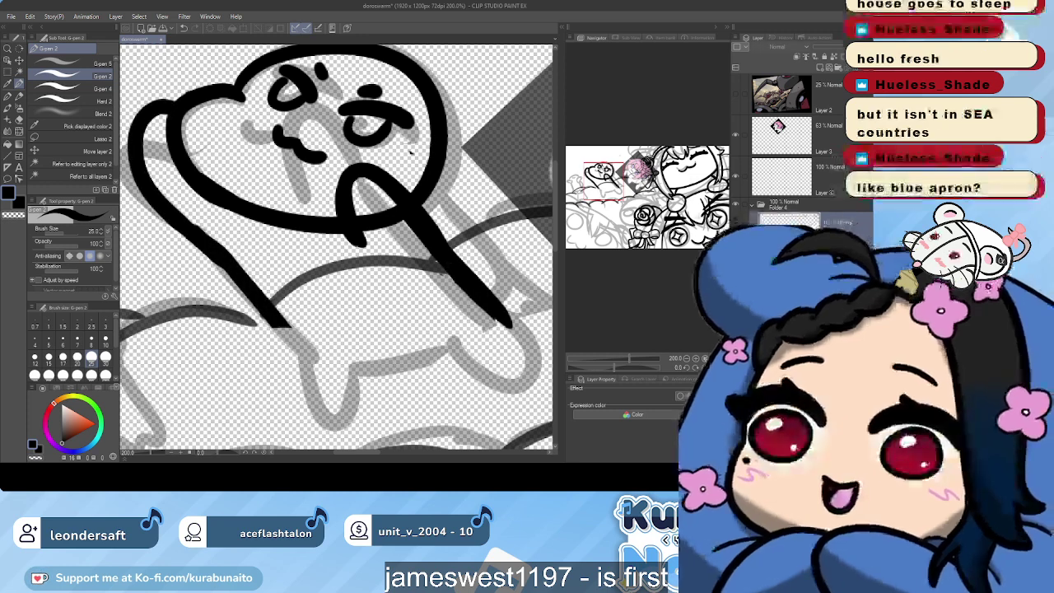
key("ctrl+y")
key("ctrl+z")
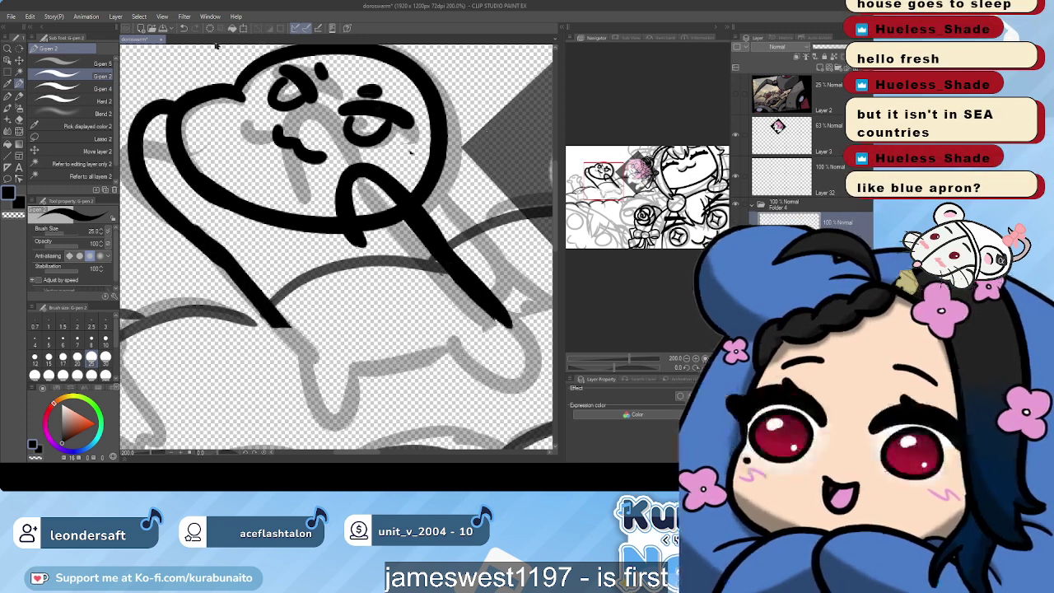
Ink two new pointed legs and the curved belly line between them over the sketch
mouse_move(265, 303)
left_mouse_down()
mouse_move(304, 356)
mouse_move(317, 425)
mouse_move(337, 443)
mouse_move(352, 374)
left_mouse_up()
mouse_move(461, 345)
left_mouse_down()
mouse_move(487, 381)
mouse_move(543, 378)
mouse_move(474, 296)
left_mouse_up()
mouse_move(354, 375)
left_mouse_down()
mouse_move(416, 374)
mouse_move(468, 355)
mouse_move(359, 374)
mouse_move(466, 332)
left_mouse_up()
key("ctrl+z")
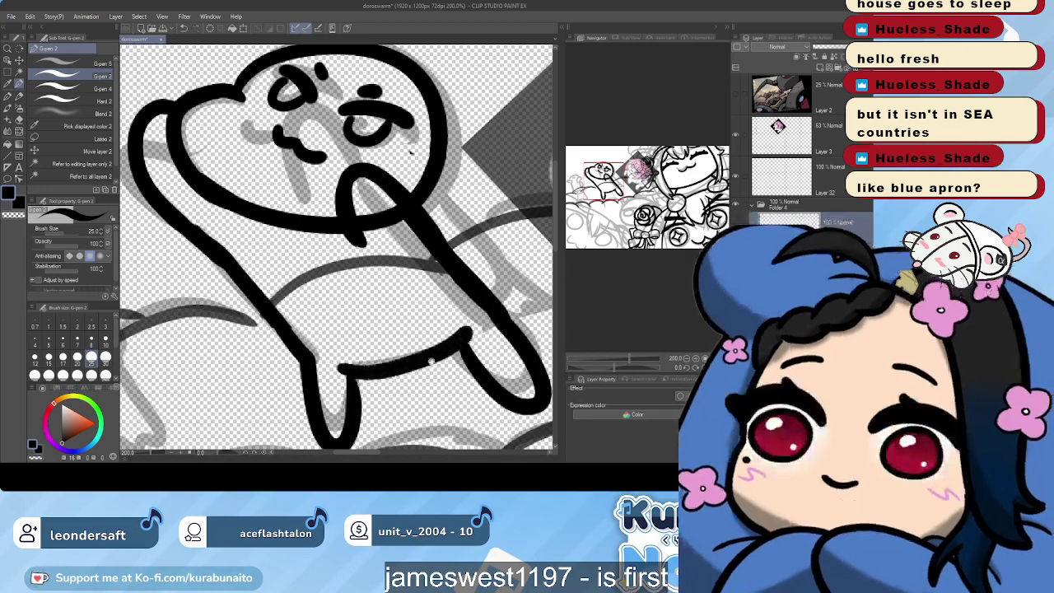
Ink a rounded curve from the head's right edge down behind the body, ending in a jagged, pointed tuft beside the right leg
key("ctrl+minus")
mouse_move(426, 275)
left_mouse_down()
mouse_move(420, 292)
mouse_move(313, 330)
left_mouse_up()
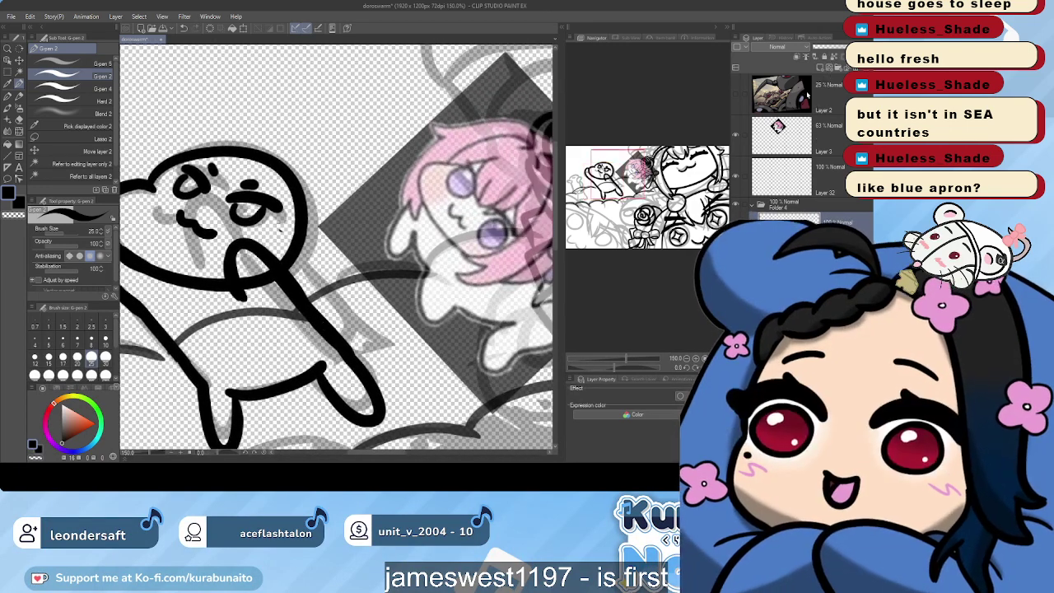
mouse_move(347, 222)
left_mouse_down()
mouse_move(313, 239)
mouse_move(353, 223)
left_mouse_up()
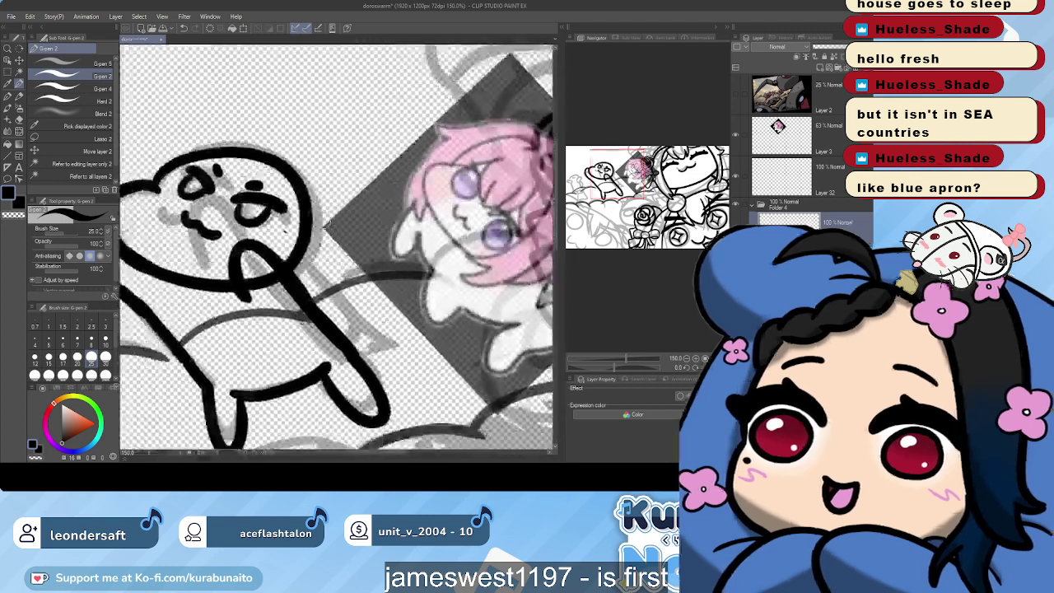
mouse_move(294, 255)
left_mouse_down()
mouse_move(331, 235)
mouse_move(366, 252)
mouse_move(394, 328)
left_mouse_up()
key("ctrl+z")
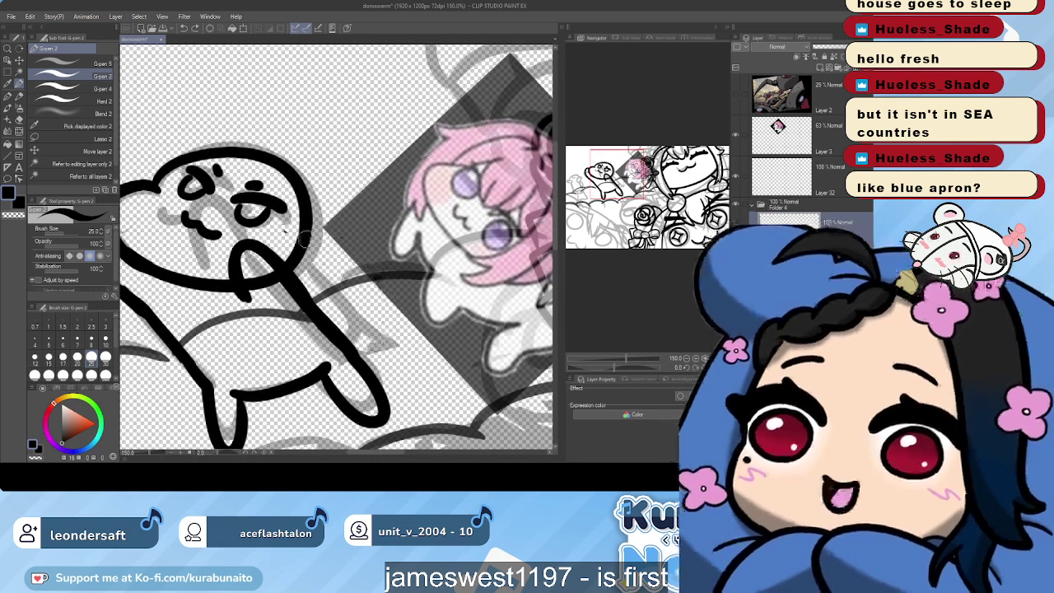
mouse_move(300, 240)
left_mouse_down()
mouse_move(335, 231)
mouse_move(371, 272)
mouse_move(381, 320)
left_mouse_up()
key("ctrl+z")
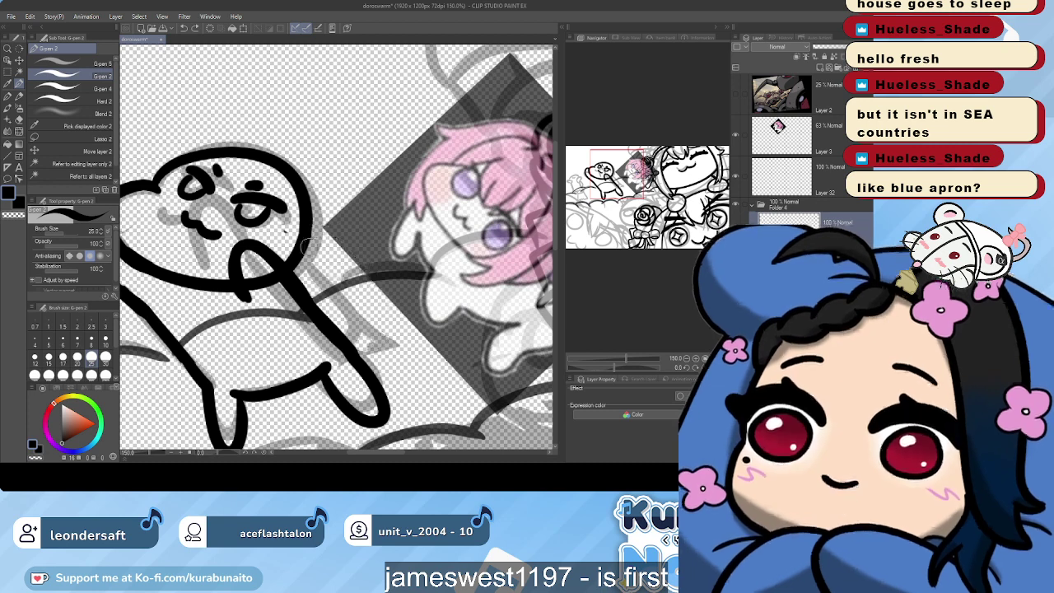
mouse_move(305, 240)
left_mouse_down()
mouse_move(376, 279)
mouse_move(388, 332)
mouse_move(363, 363)
left_mouse_up()
mouse_move(385, 325)
left_mouse_down()
mouse_move(391, 346)
mouse_move(447, 394)
left_mouse_up()
key("ctrl+z")
mouse_move(387, 323)
left_mouse_down()
mouse_move(465, 363)
mouse_move(425, 374)
mouse_move(441, 395)
mouse_move(402, 397)
mouse_move(400, 424)
mouse_move(411, 405)
left_mouse_up()
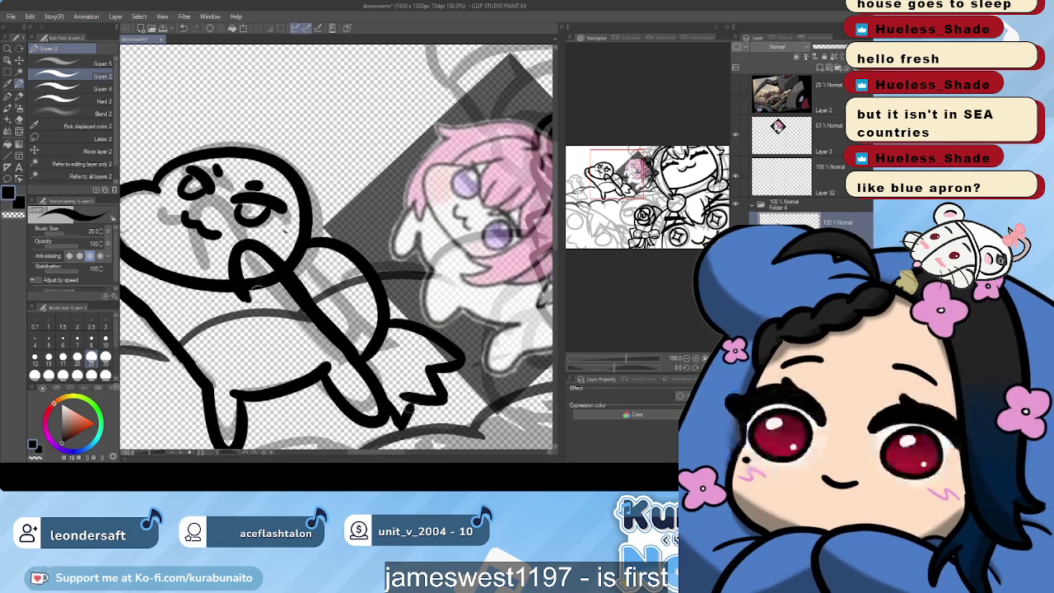
left_click_drag(242, 294, 288, 284)
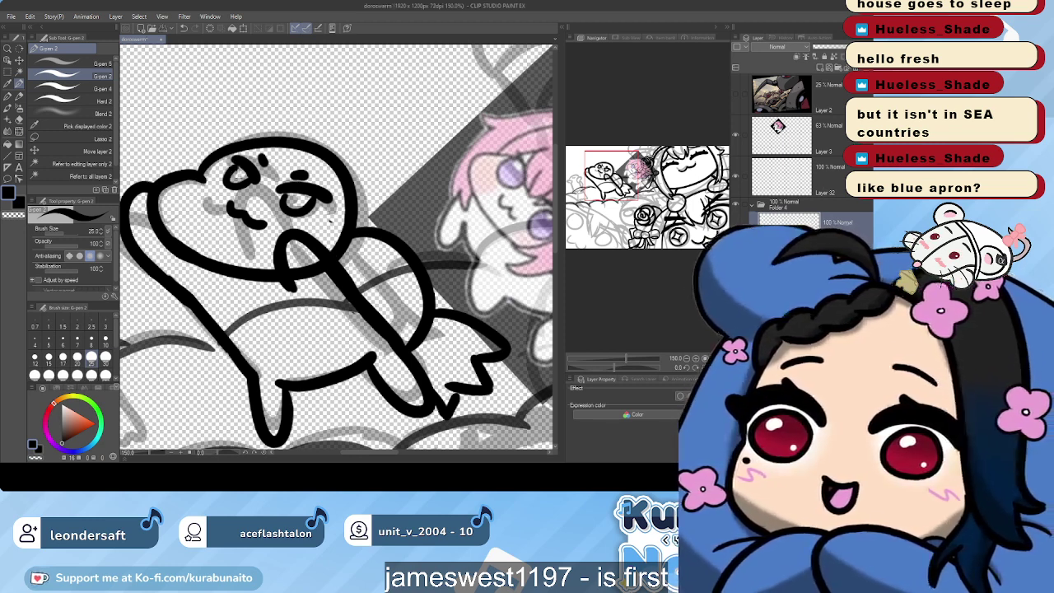
left_click(71, 100)
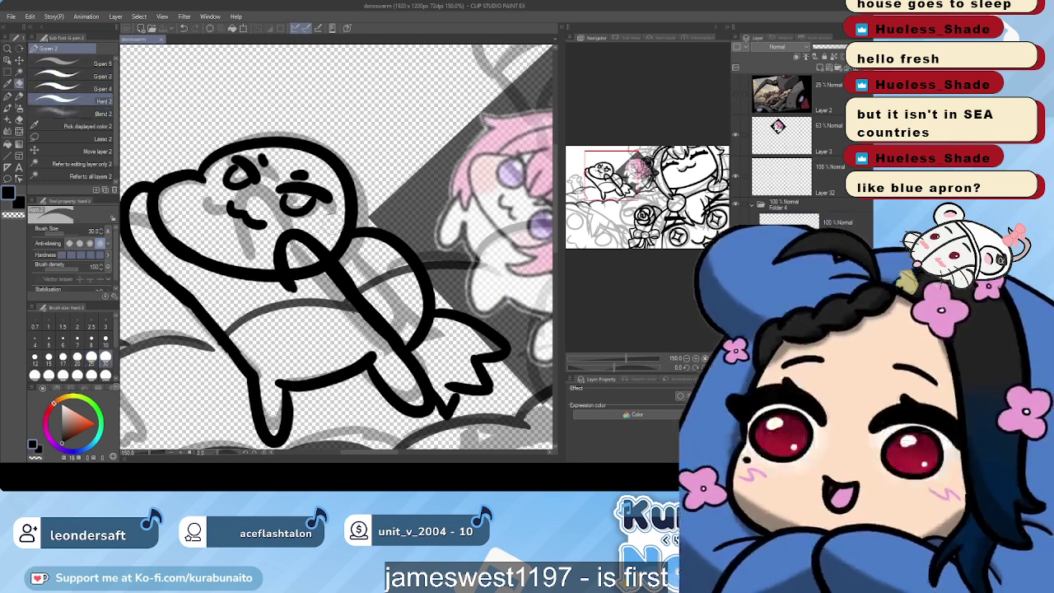
left_click(327, 222)
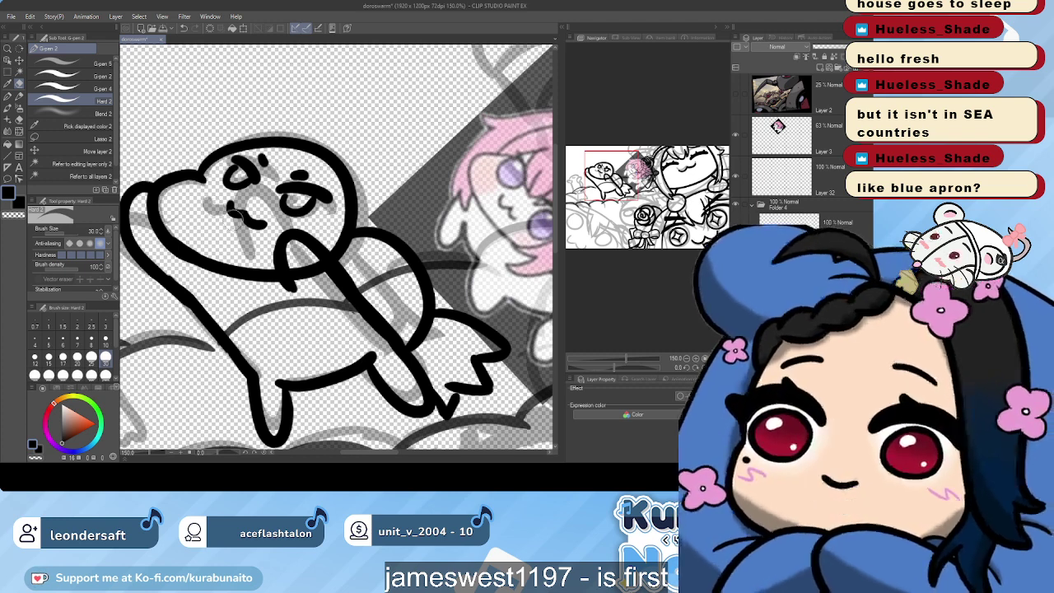
left_click(76, 76)
left_click(795, 217)
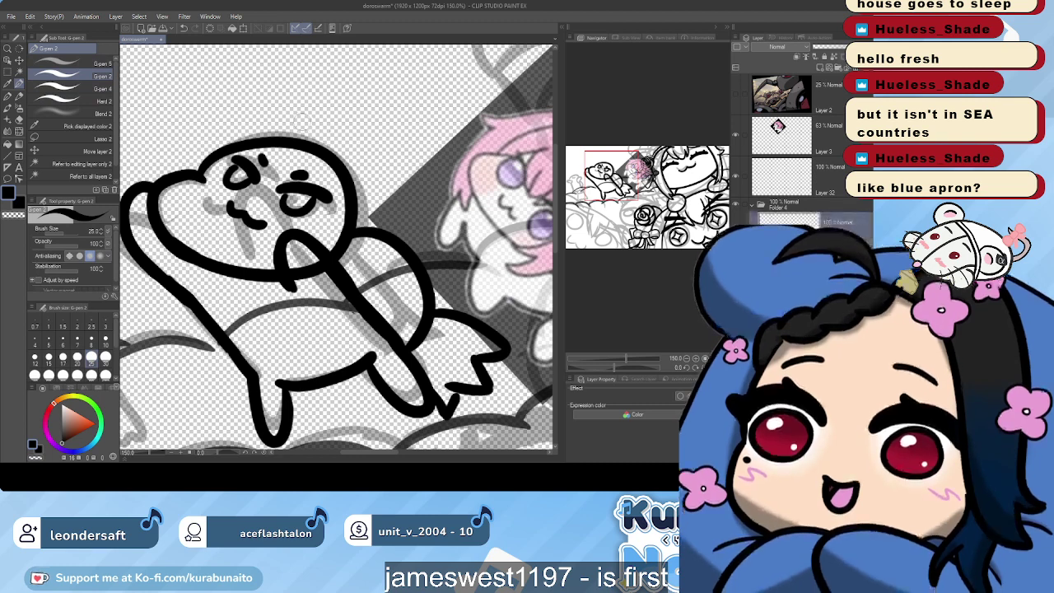
mouse_move(415, 219)
left_mouse_down()
mouse_move(424, 237)
mouse_move(416, 231)
left_mouse_up()
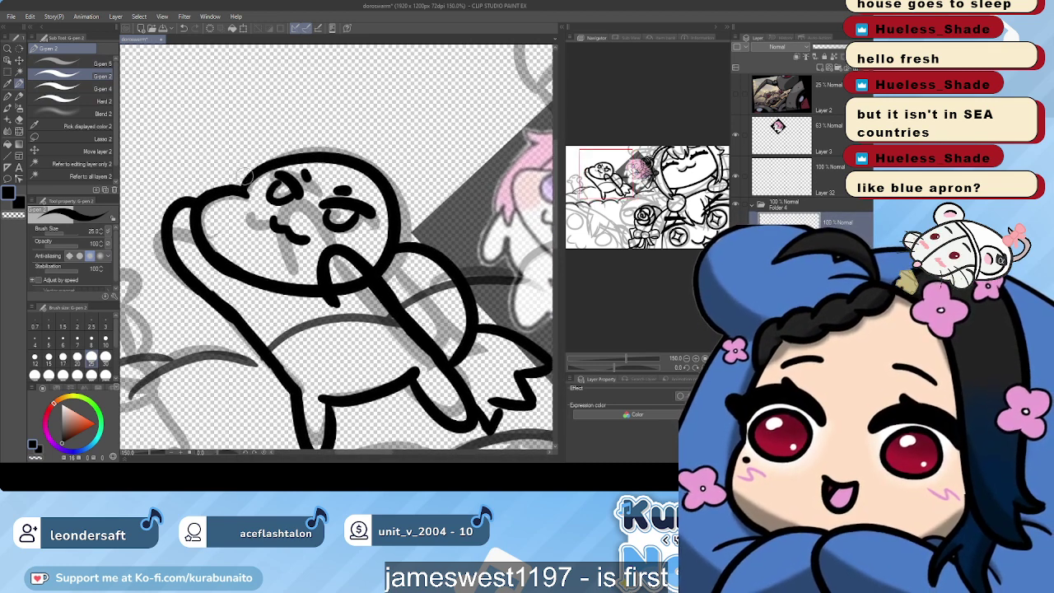
Try to ink a curved hair strand just outside the left edge of the small figure's head
scroll(275, 174, "down", 2)
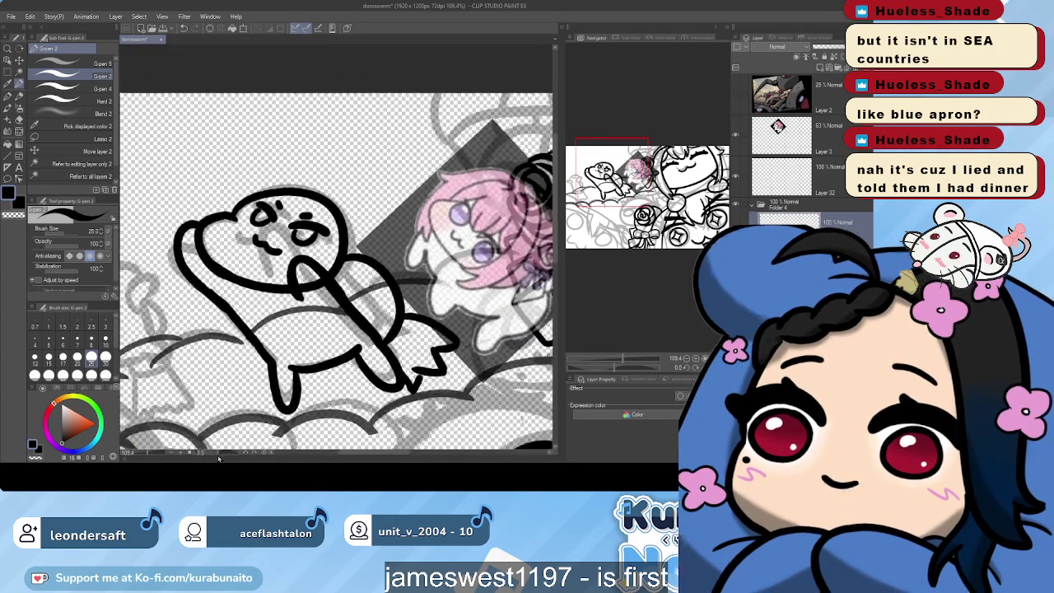
left_click_drag(217, 453, 212, 454)
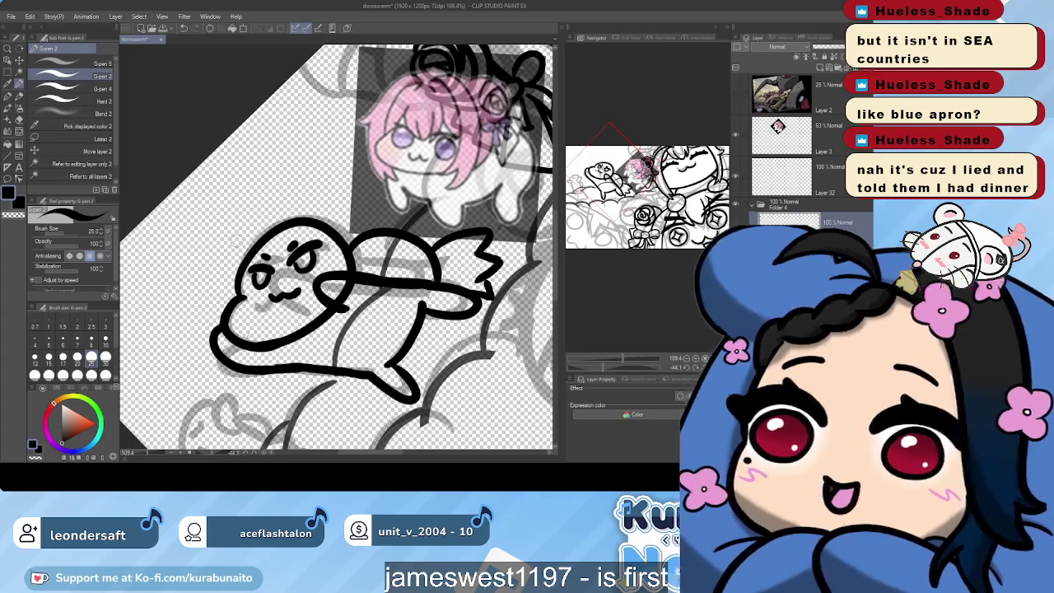
mouse_move(249, 231)
left_mouse_down()
mouse_move(219, 257)
mouse_move(213, 304)
left_mouse_up()
key("ctrl+z")
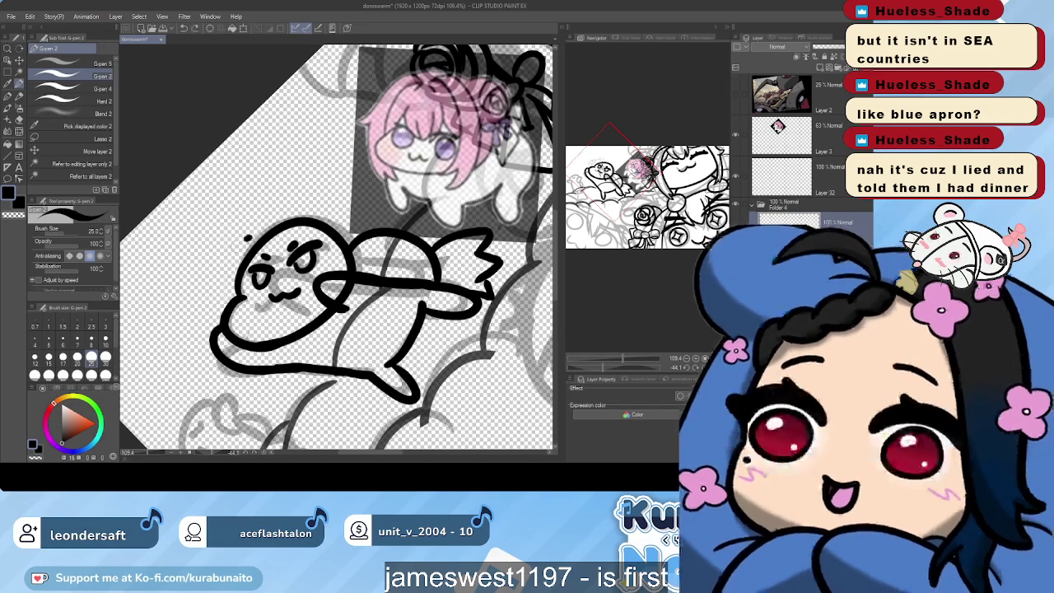
left_click_drag(247, 237, 216, 310)
key("ctrl+z")
mouse_move(247, 239)
left_mouse_down()
mouse_move(218, 324)
mouse_move(235, 367)
left_mouse_up()
key("ctrl+z")
left_click_drag(243, 240, 212, 303)
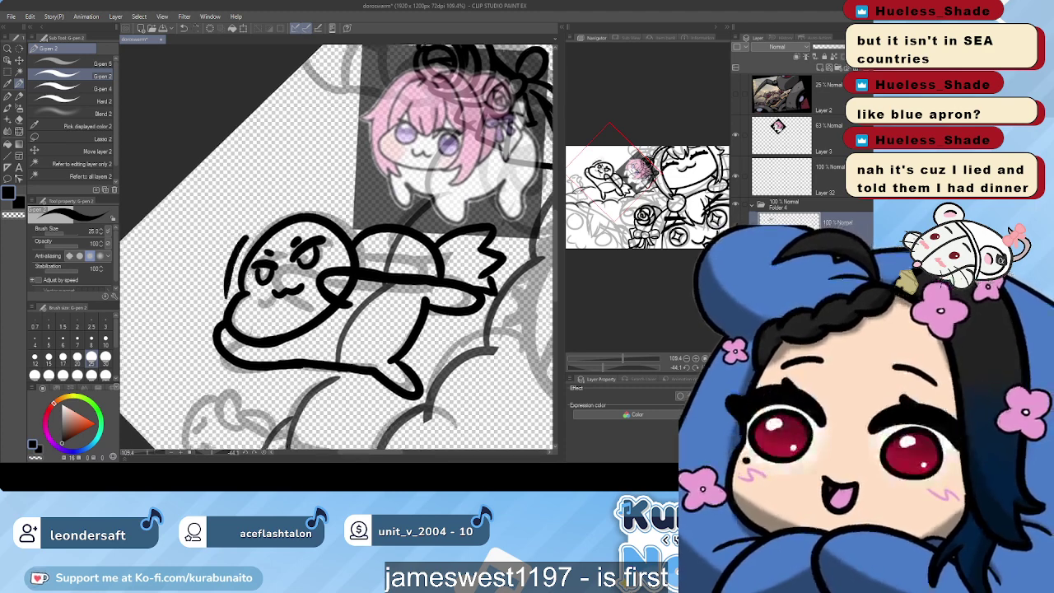
scroll(247, 288, "up", 3)
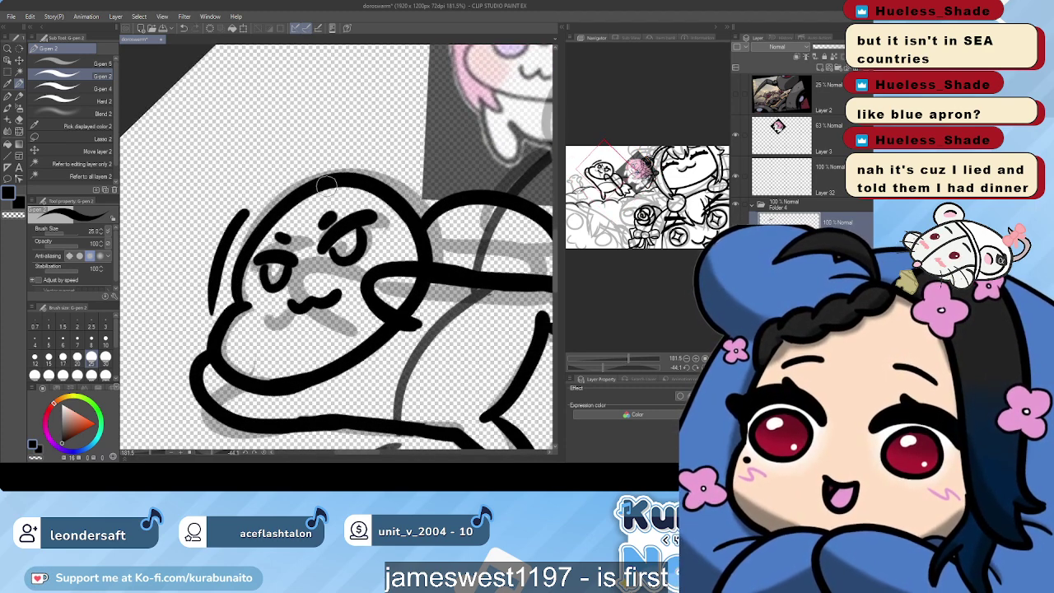
key("ctrl+z")
left_click_drag(279, 219, 265, 273)
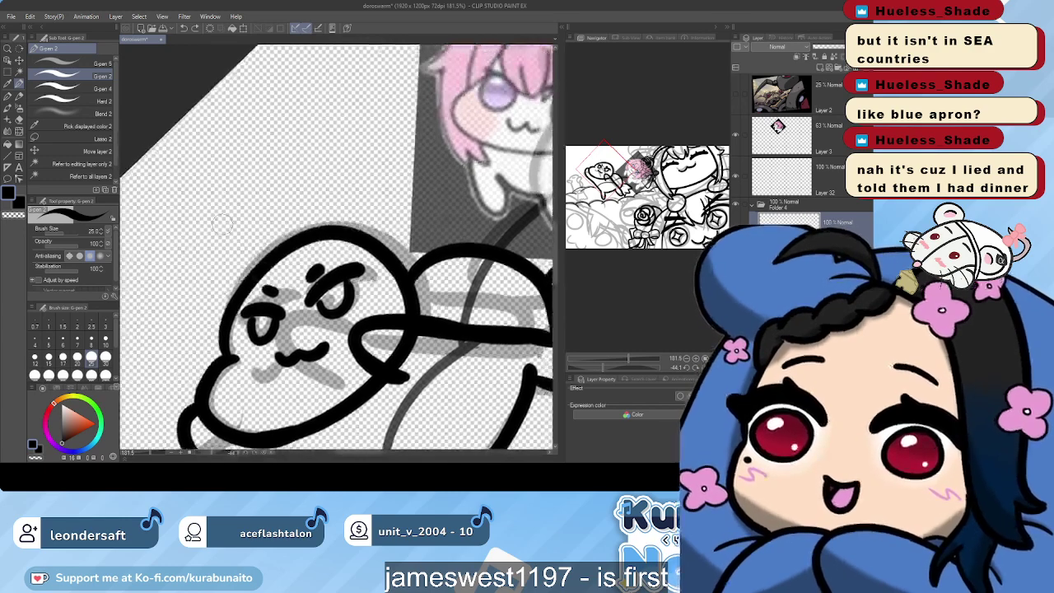
Set the brush size to 15 and ink jagged, pointed bangs across the figure's forehead above and between the eyes
left_click(53, 363)
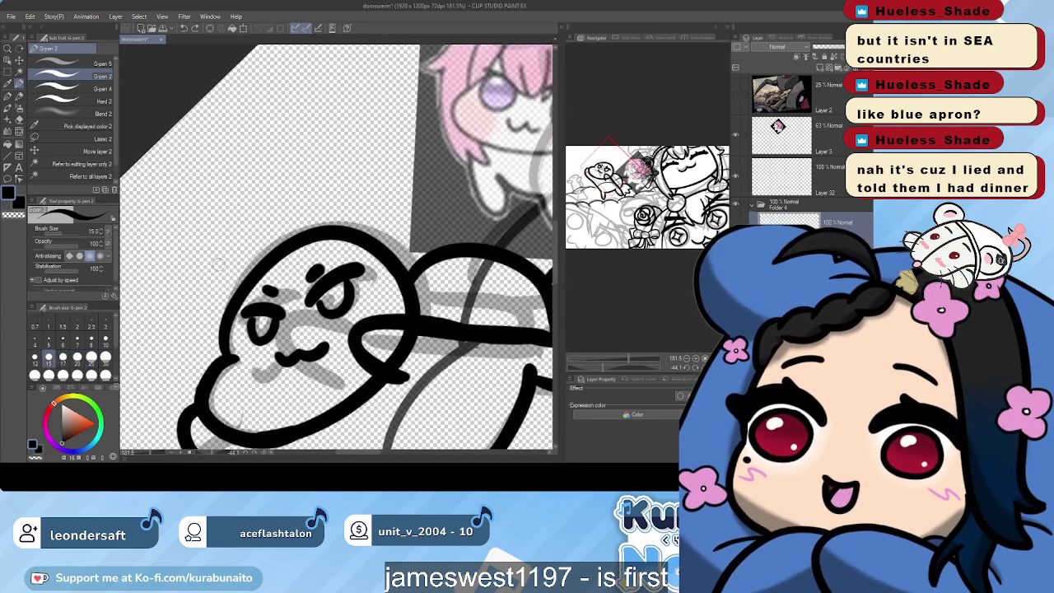
scroll(220, 288, "down", 3)
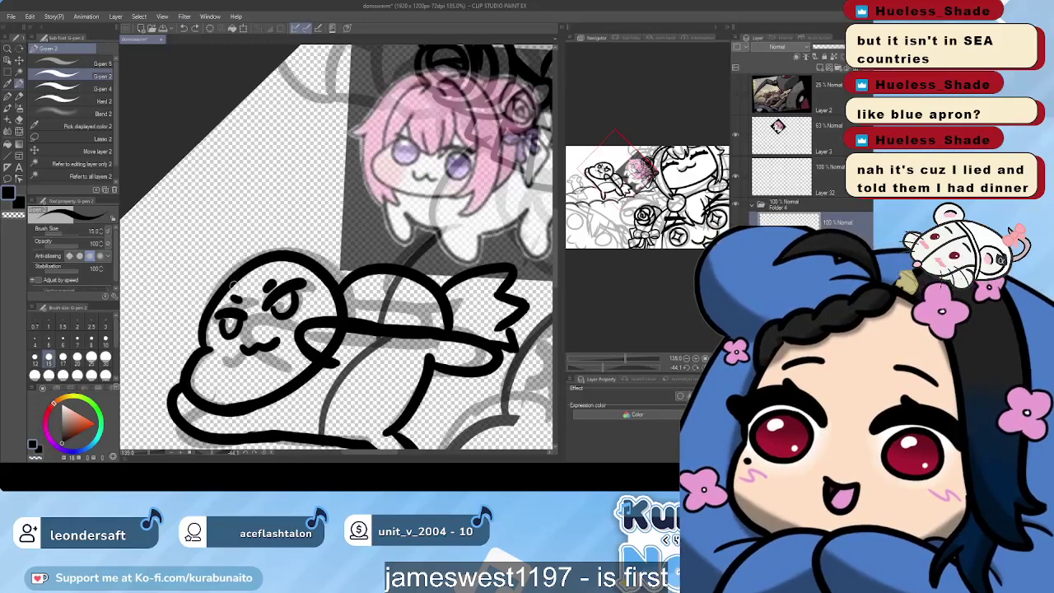
mouse_move(266, 293)
left_mouse_down()
mouse_move(255, 316)
mouse_move(247, 311)
mouse_move(257, 313)
left_mouse_up()
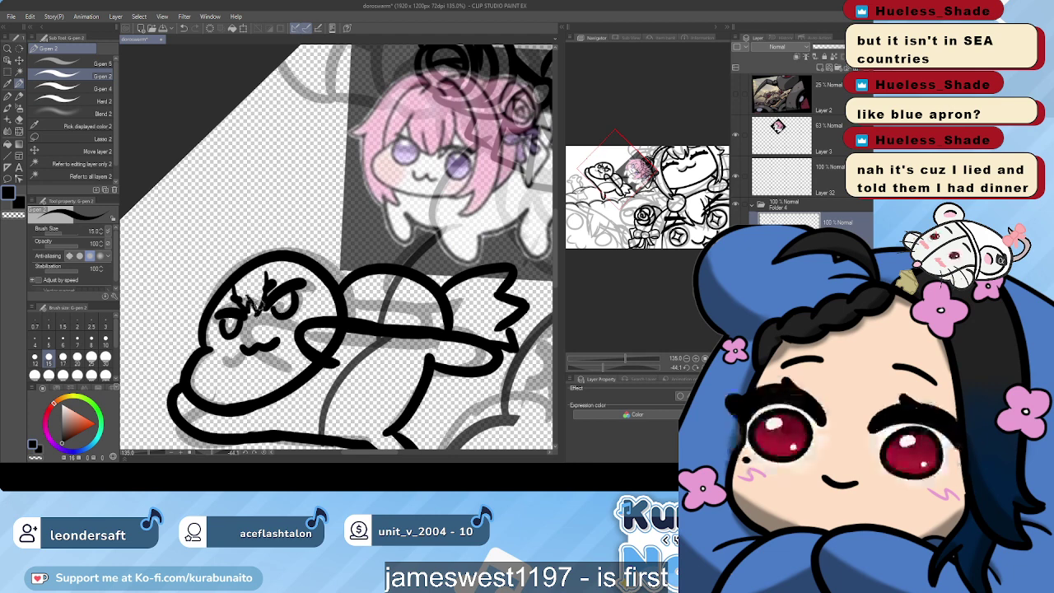
left_click_drag(246, 298, 254, 317)
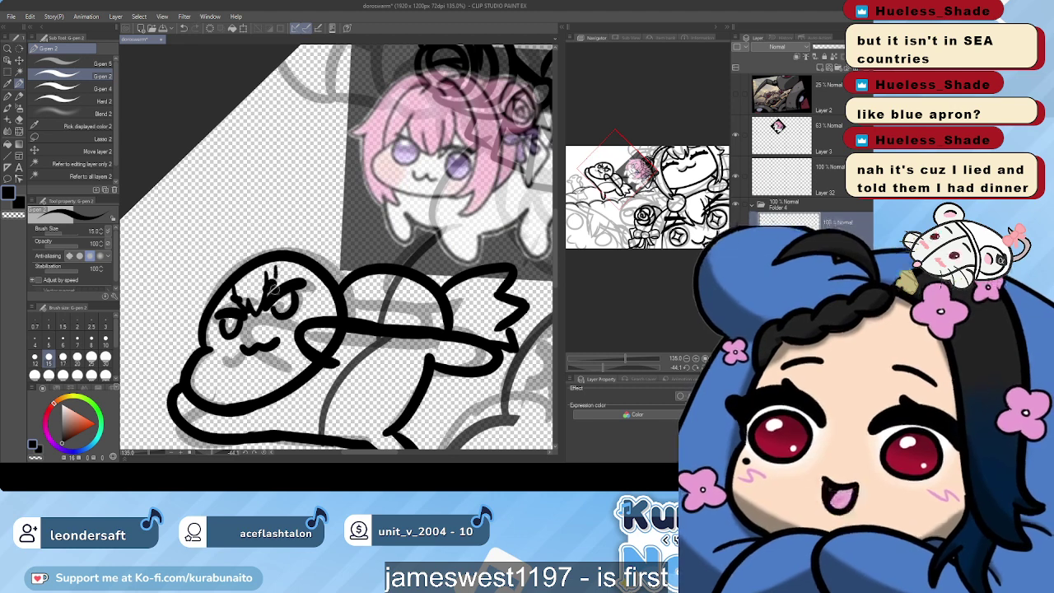
left_click_drag(278, 277, 288, 282)
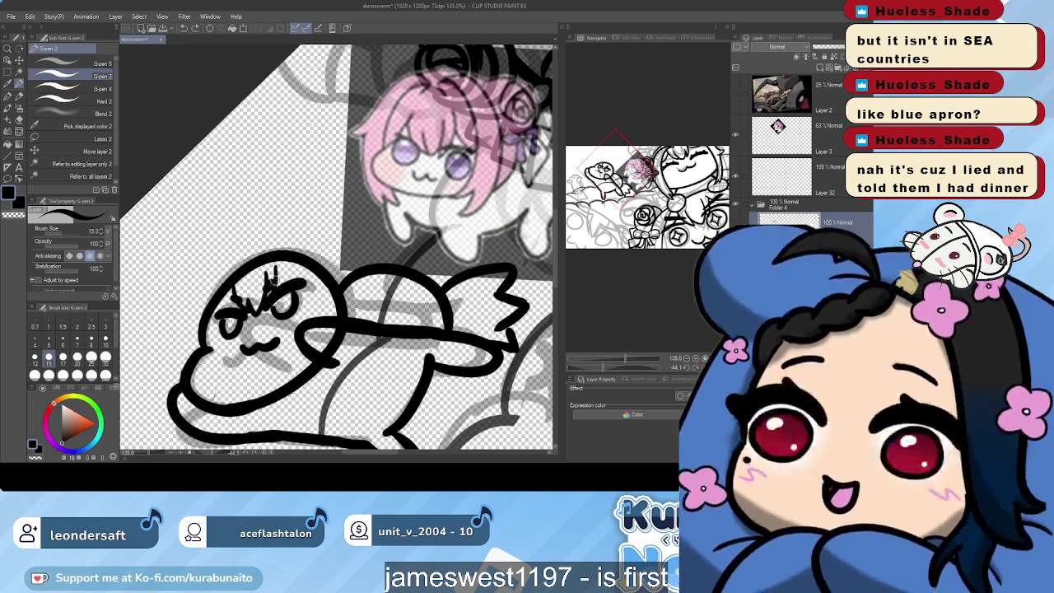
left_click_drag(234, 295, 217, 315)
key("ctrl+z")
key("ctrl+z")
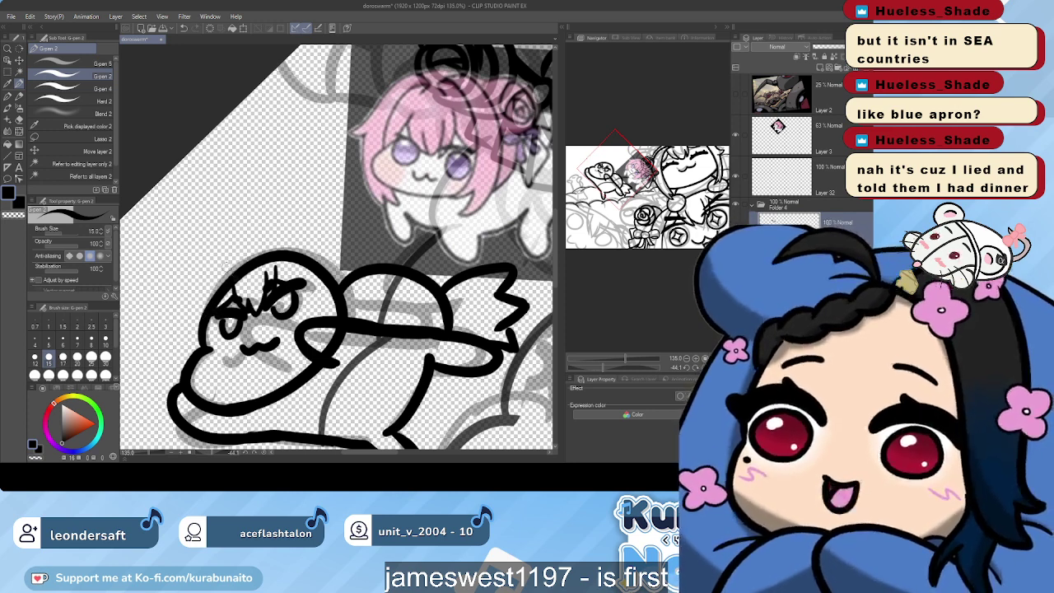
Ink a thin hair curve from the head's upper left edge, arching outward and falling beside the cheek
left_click_drag(200, 273, 174, 327)
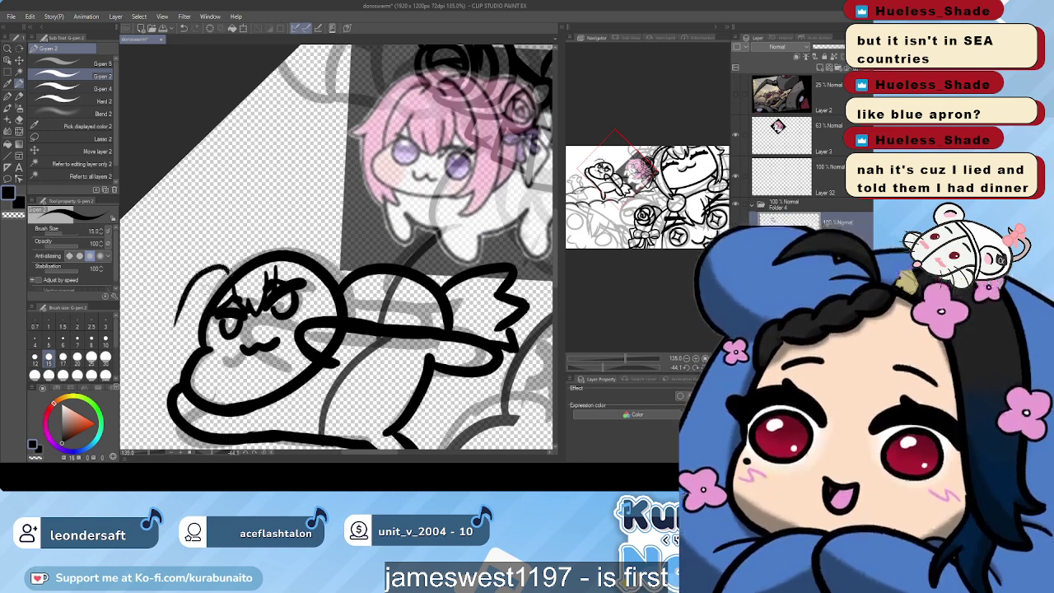
key("ctrl+z")
mouse_move(233, 281)
left_mouse_down()
mouse_move(201, 277)
mouse_move(186, 301)
mouse_move(179, 364)
mouse_move(220, 280)
left_mouse_up()
key("ctrl+z")
left_click_drag(189, 317, 185, 340)
key("ctrl+z")
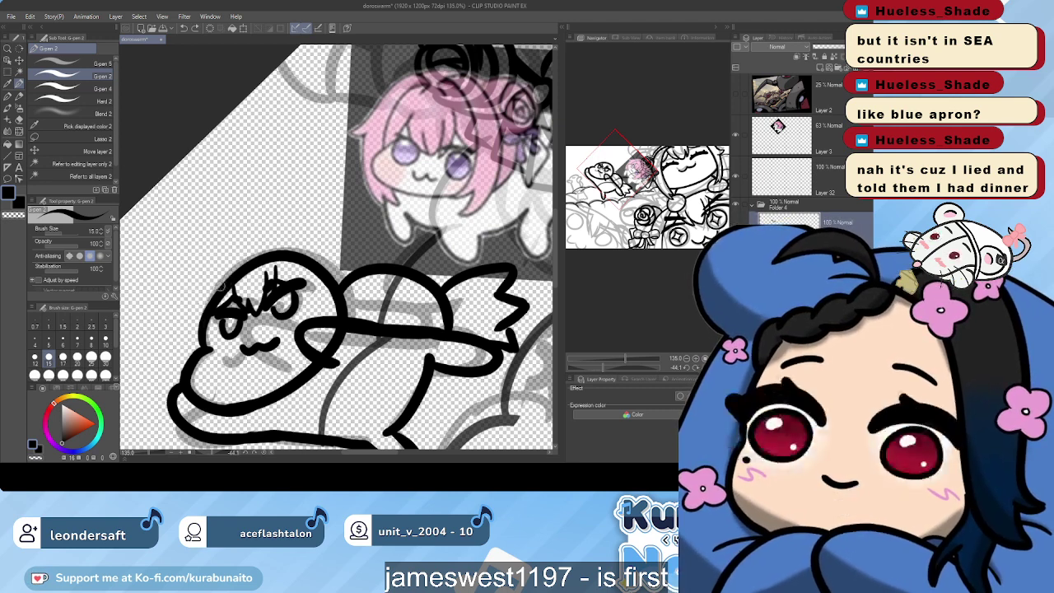
left_click_drag(220, 287, 185, 338)
left_click_drag(352, 203, 353, 231)
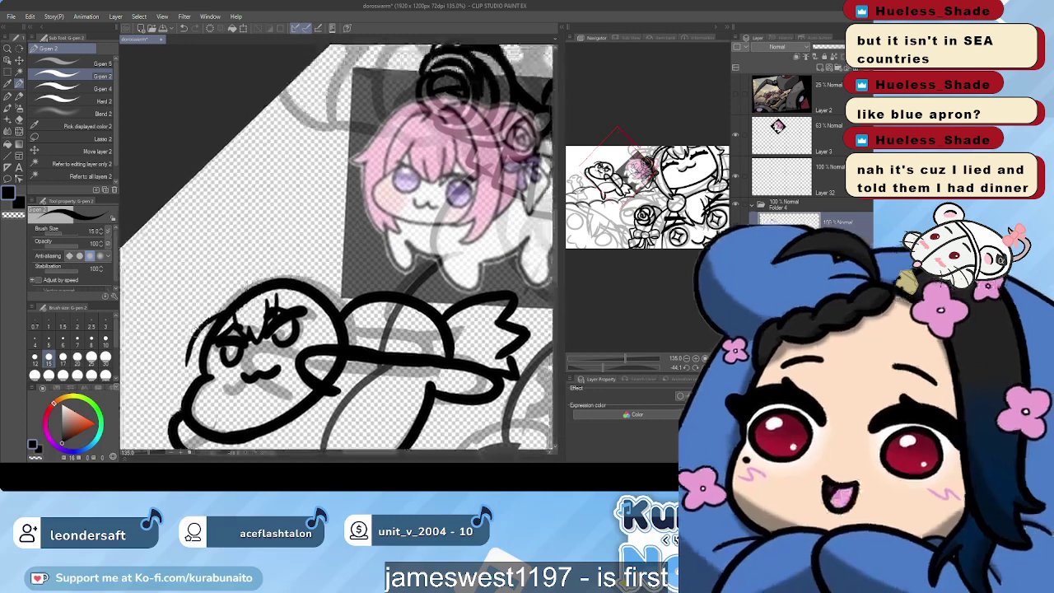
key("ctrl+z")
mouse_move(235, 303)
left_mouse_down()
mouse_move(208, 305)
mouse_move(192, 327)
mouse_move(175, 393)
left_mouse_up()
key("ctrl+z")
mouse_move(227, 305)
left_mouse_down()
mouse_move(181, 332)
mouse_move(171, 387)
mouse_move(185, 409)
left_mouse_up()
key("ctrl+z")
mouse_move(219, 314)
left_mouse_down()
mouse_move(191, 321)
mouse_move(170, 378)
mouse_move(182, 410)
left_mouse_up()
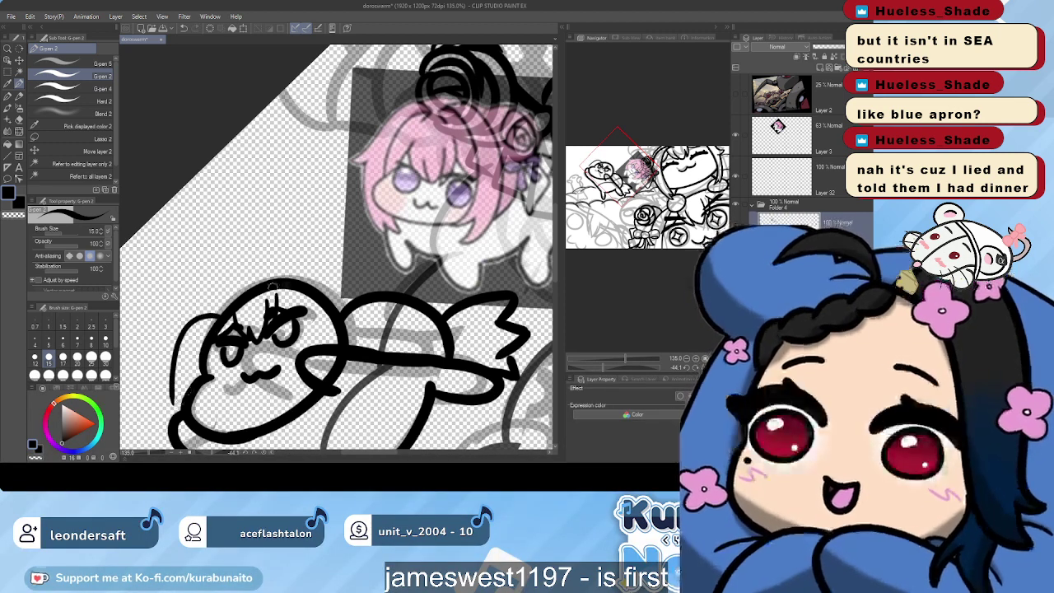
Ink the outer hair line arching over the crown and down past the right side of the head
mouse_move(273, 282)
left_mouse_down()
mouse_move(300, 265)
mouse_move(333, 286)
left_mouse_up()
key("ctrl+z")
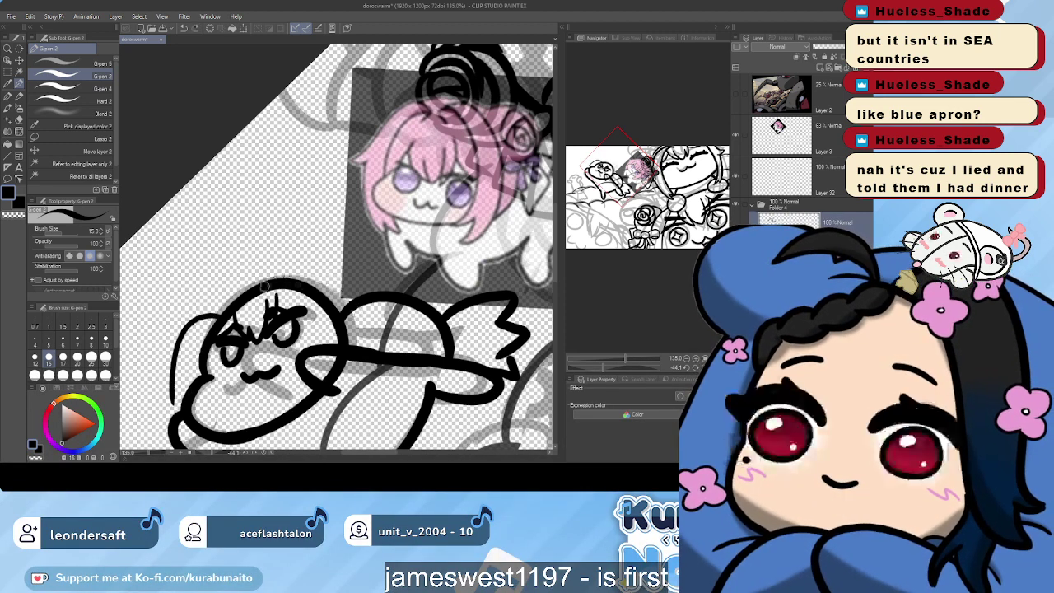
mouse_move(267, 288)
left_mouse_down()
mouse_move(303, 265)
mouse_move(352, 295)
left_mouse_up()
key("ctrl+z")
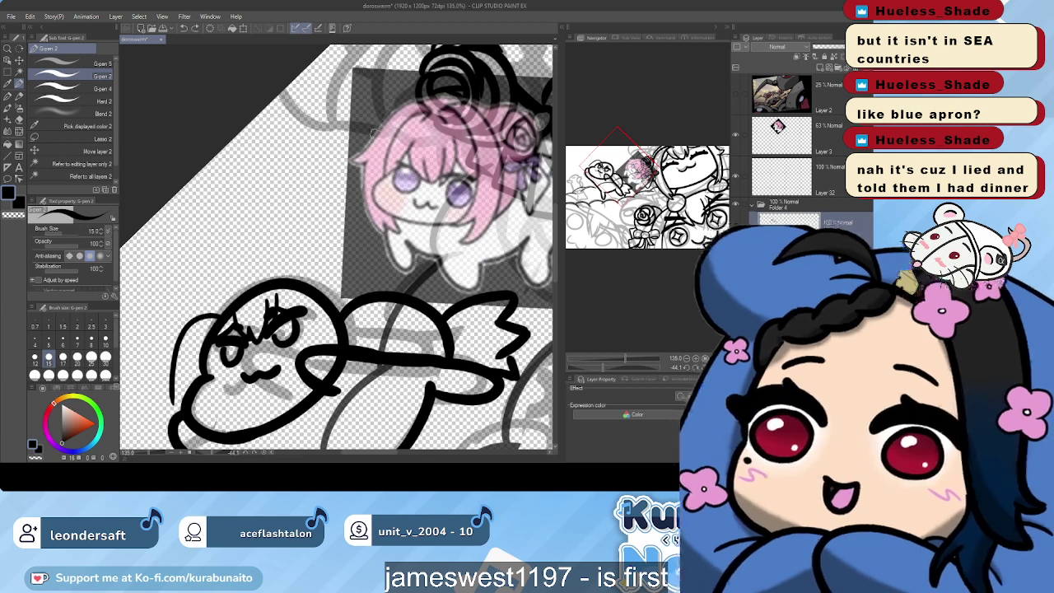
mouse_move(257, 285)
left_mouse_down()
mouse_move(312, 274)
mouse_move(337, 287)
mouse_move(360, 339)
left_mouse_up()
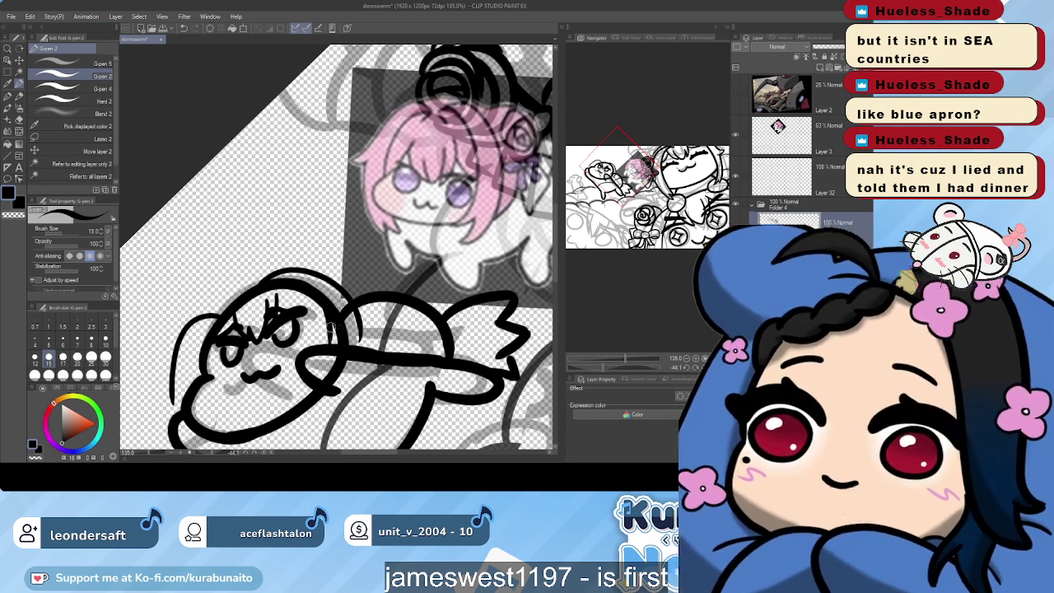
Ink a pointed side lock inside the head outline beside the right eye
mouse_move(315, 299)
left_mouse_down()
mouse_move(316, 342)
mouse_move(331, 333)
mouse_move(334, 361)
mouse_move(344, 290)
left_mouse_up()
key("ctrl+z")
left_click_drag(330, 289, 348, 334)
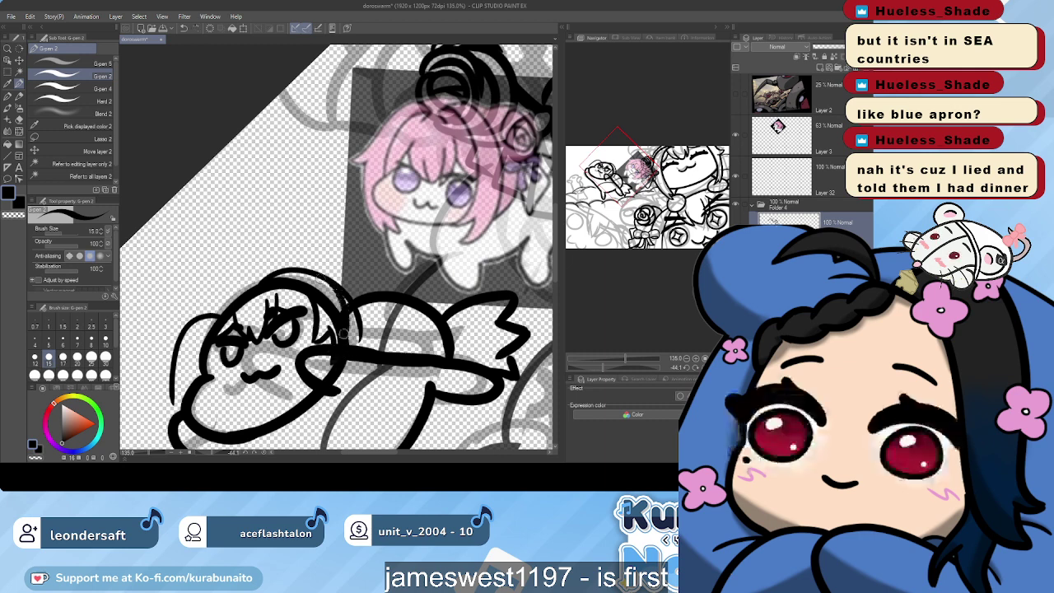
Erase the end of the outer hair line where it overlaps the back, and save the illustration
left_click(74, 100)
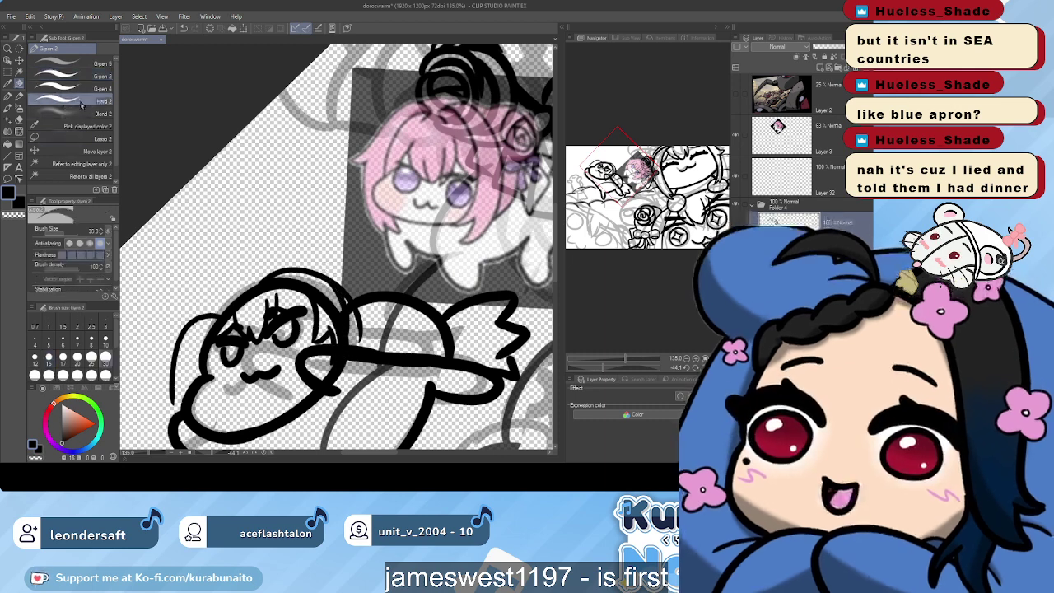
mouse_move(369, 350)
left_mouse_down()
mouse_move(339, 268)
mouse_move(338, 280)
left_mouse_up()
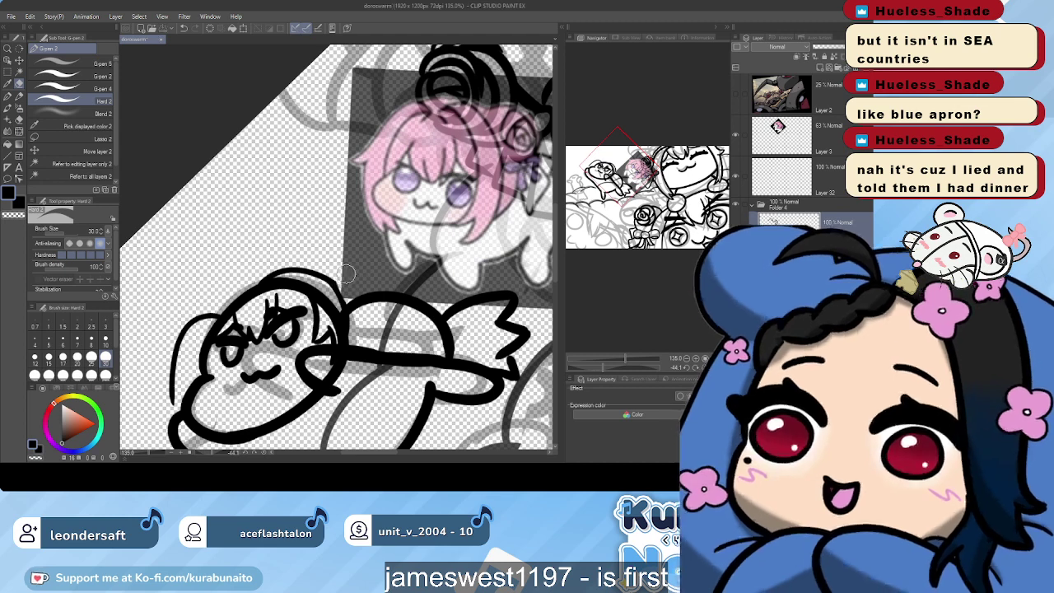
key("ctrl+s")
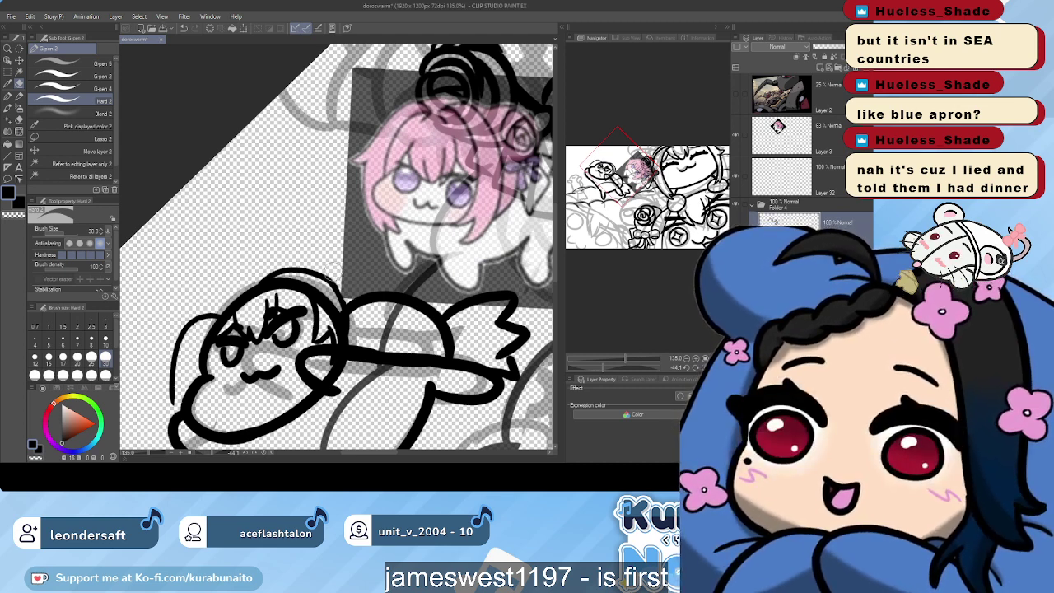
left_click_drag(334, 273, 343, 281)
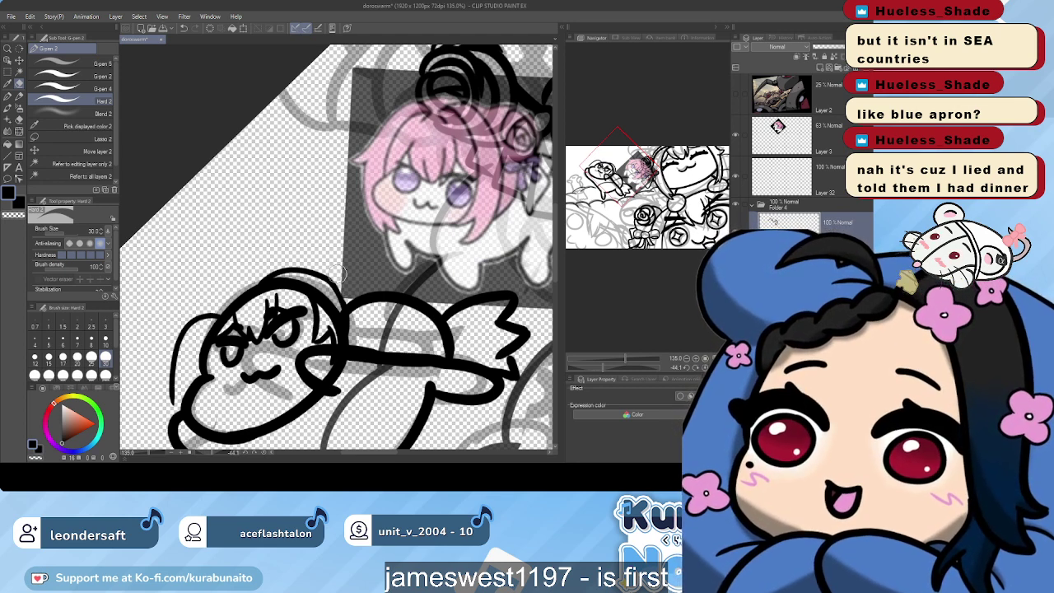
Ink a heavier hair line from the crown down the right side of the head towards the side lock
left_click(83, 75)
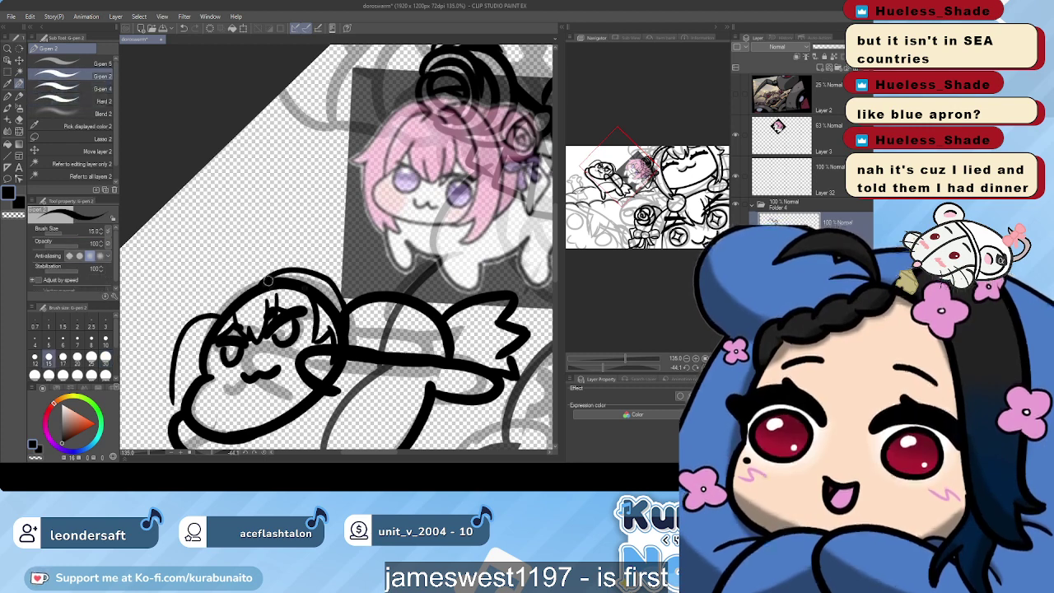
mouse_move(271, 282)
left_mouse_down()
mouse_move(303, 274)
mouse_move(339, 301)
left_mouse_up()
key("ctrl+z")
mouse_move(275, 278)
left_mouse_down()
mouse_move(320, 280)
mouse_move(341, 319)
left_mouse_up()
key("ctrl+z")
mouse_move(266, 282)
left_mouse_down()
mouse_move(312, 275)
mouse_move(341, 311)
left_mouse_up()
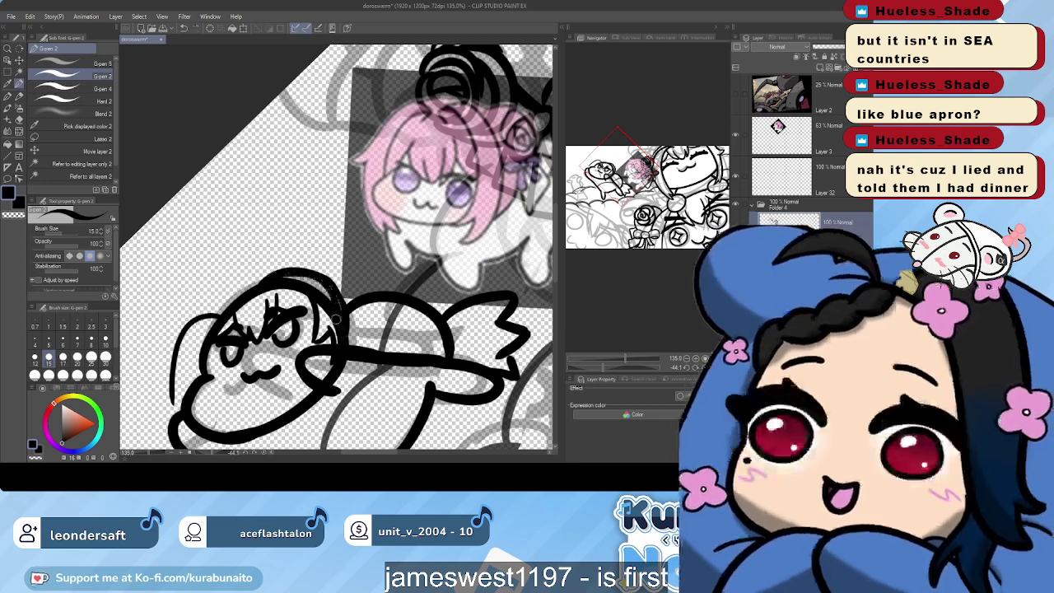
key("ctrl+z")
mouse_move(265, 284)
left_mouse_down()
mouse_move(288, 272)
mouse_move(328, 286)
mouse_move(339, 309)
left_mouse_up()
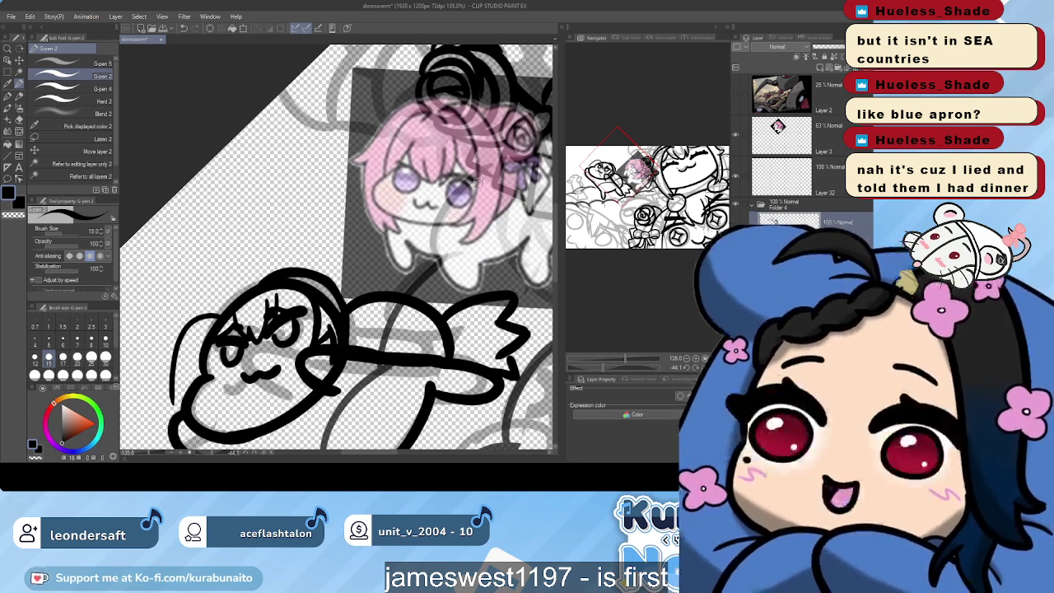
Lasso the hair curve beside the left cheek and move it up and closer to the face
left_click(91, 138)
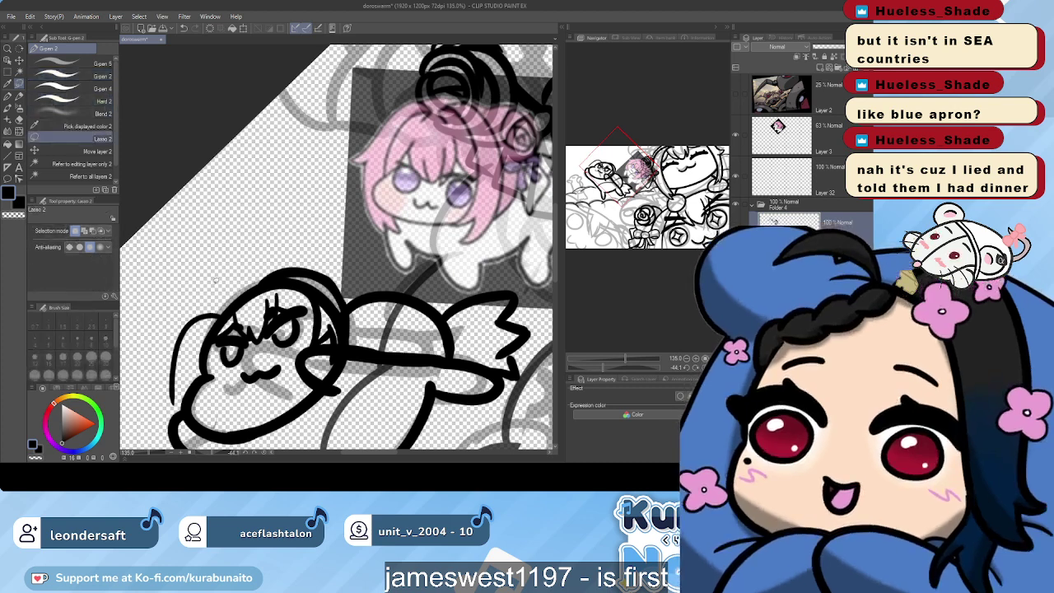
mouse_move(219, 284)
left_mouse_down()
mouse_move(159, 322)
mouse_move(156, 396)
mouse_move(177, 414)
left_mouse_up()
mouse_move(224, 340)
left_mouse_down()
mouse_move(235, 315)
mouse_move(217, 317)
left_mouse_up()
left_click(244, 441)
key("Return")
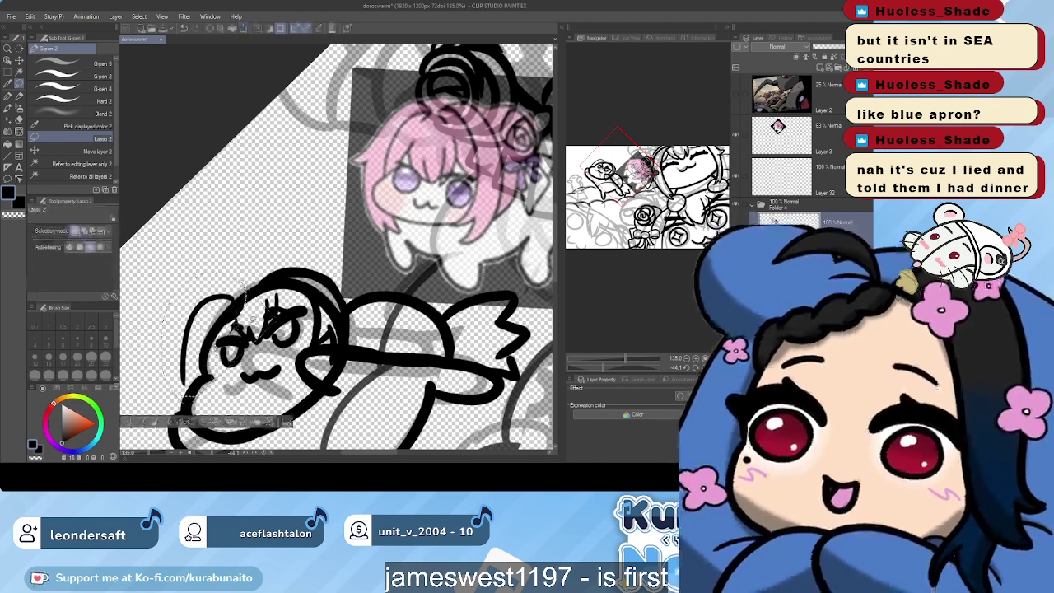
key("ctrl+d")
key("e")
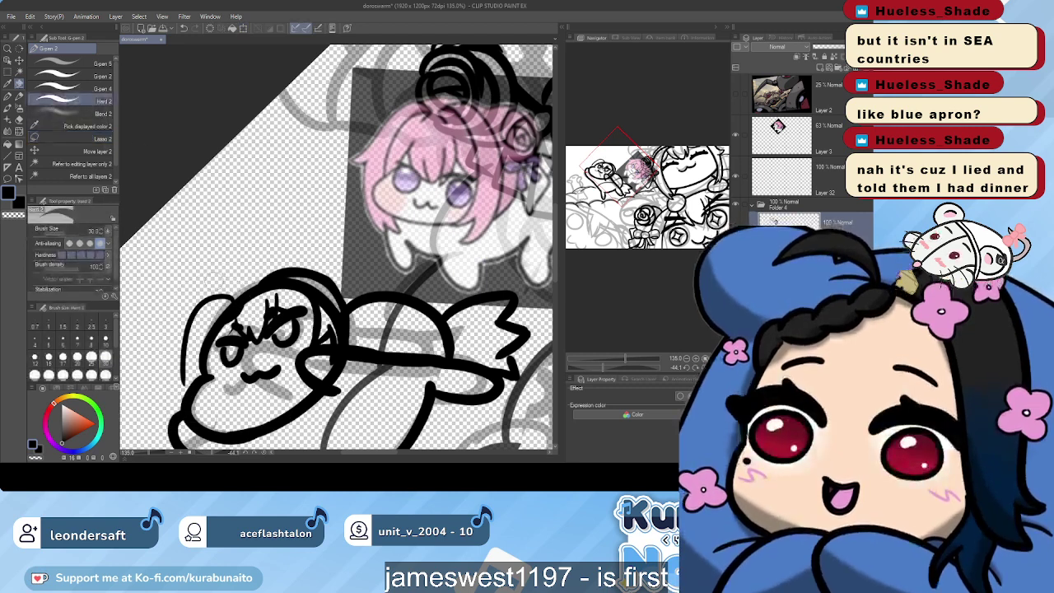
Join the hair curve beside the left cheek to the head outline with the G-pen, undoing stray strokes
key("p")
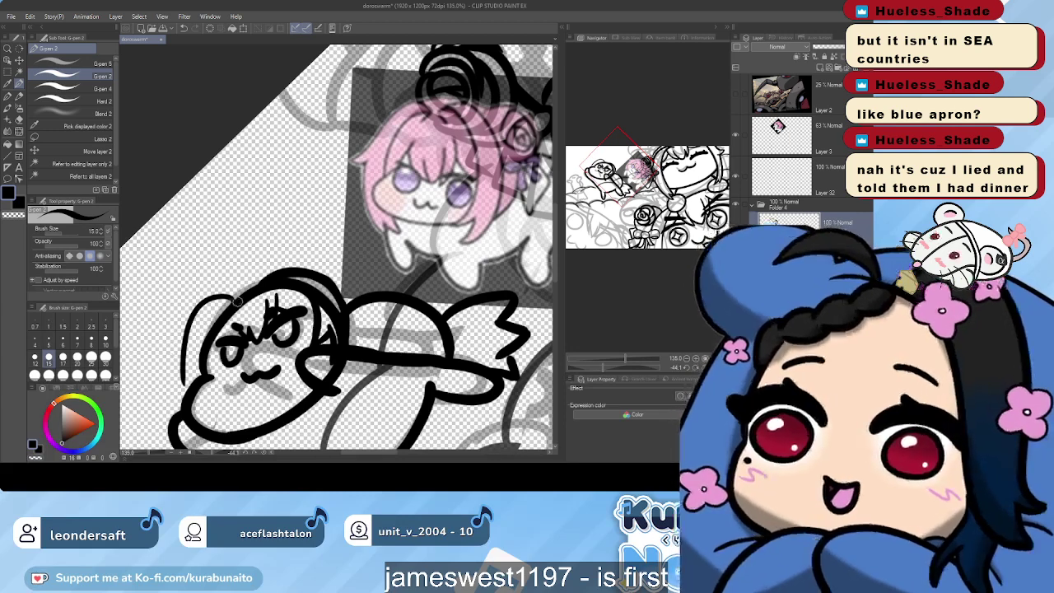
key("ctrl+z")
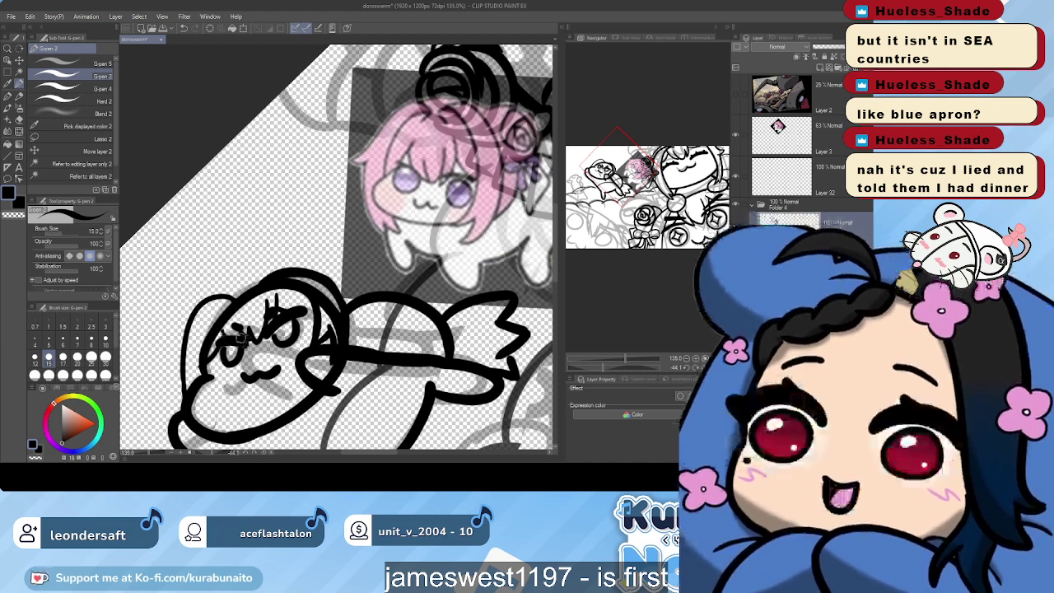
key("ctrl+z")
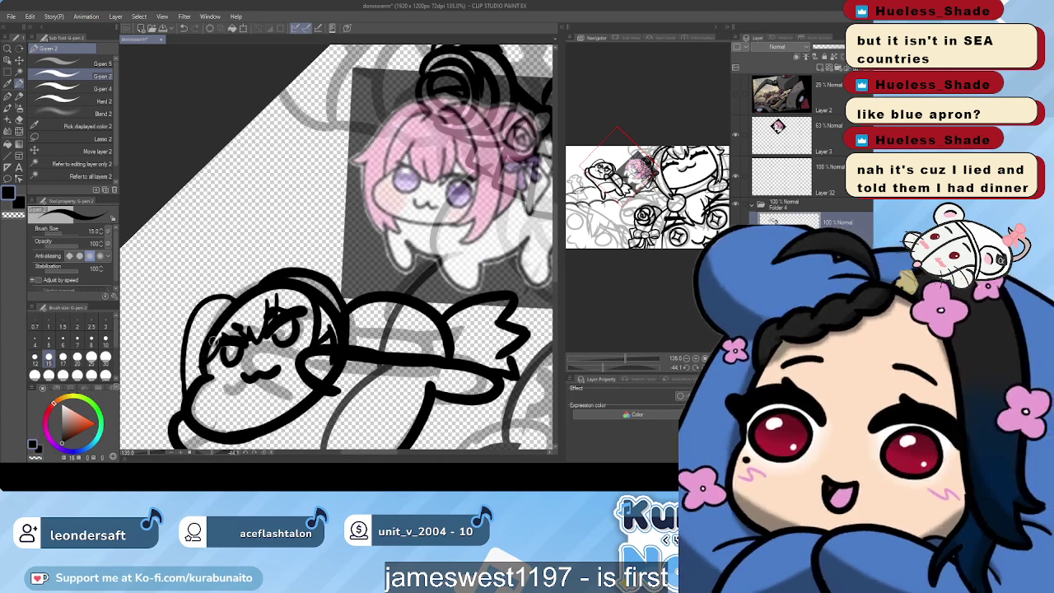
left_click_drag(373, 259, 339, 273)
left_click_drag(279, 262, 343, 231)
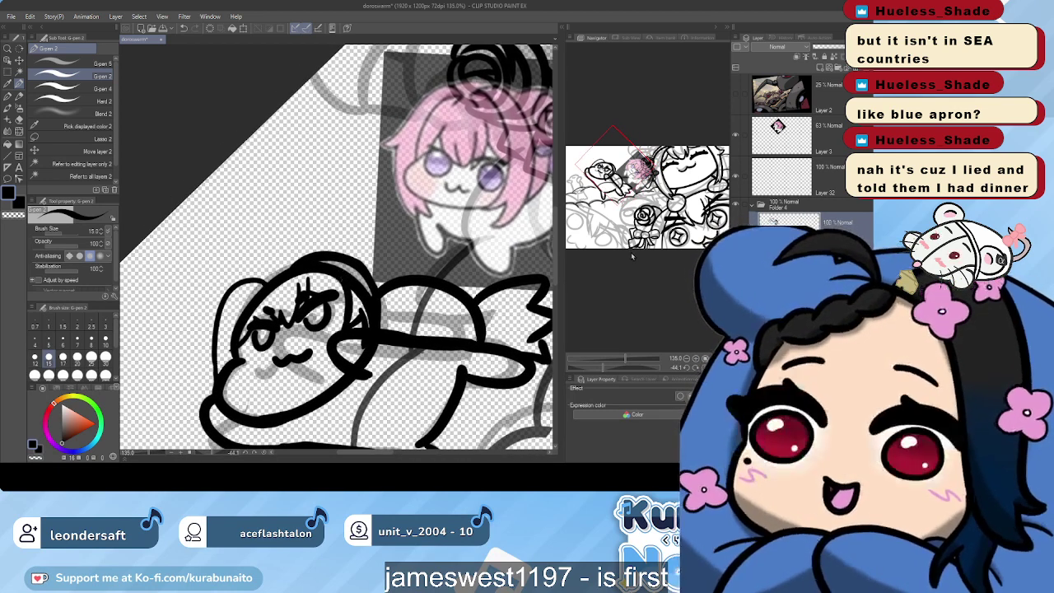
Erase the right-hand hair line where it overlaps the raised arm beneath the pointed side lock, on the layer holding that line
left_click(90, 100)
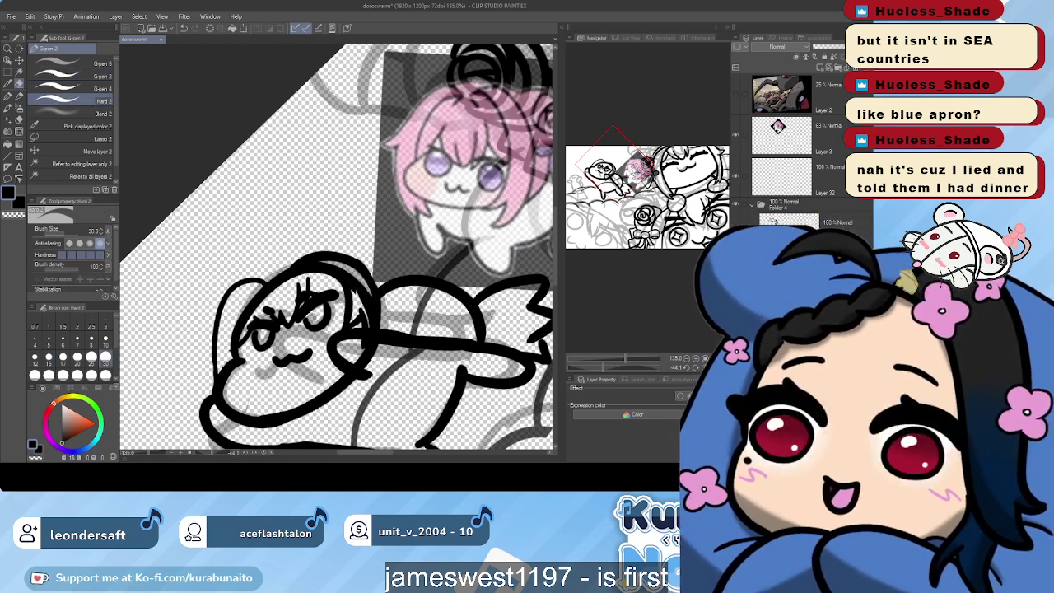
scroll(787, 149, "down", 2)
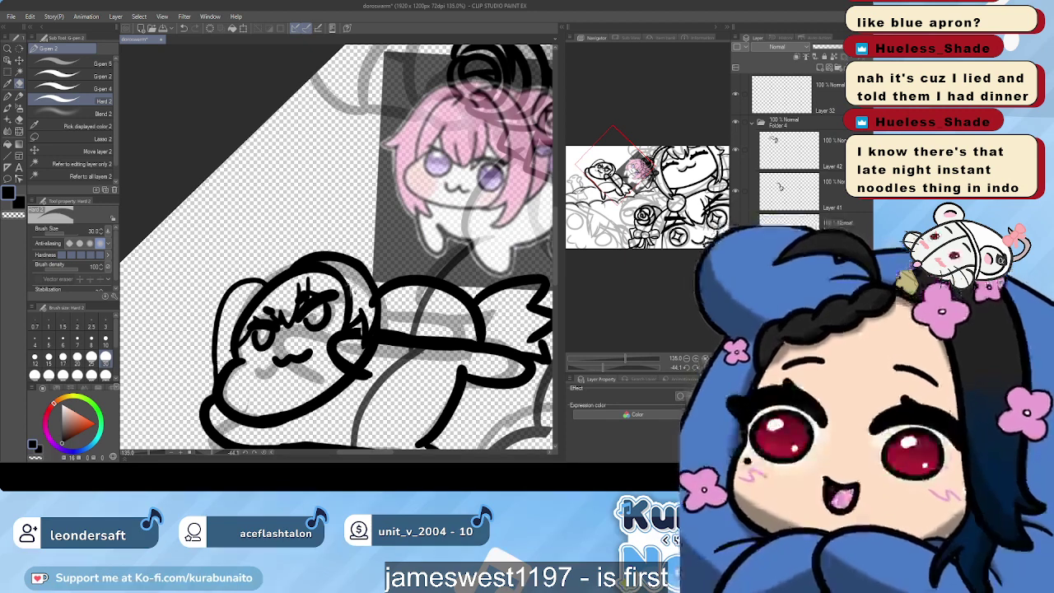
left_click(369, 296)
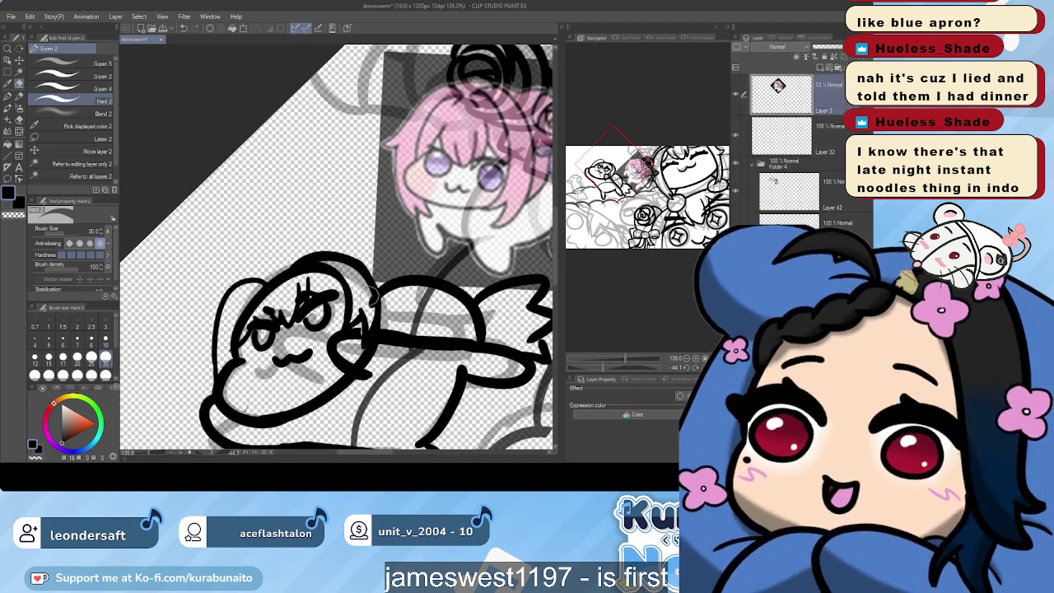
left_click(369, 306, "ctrl+shift")
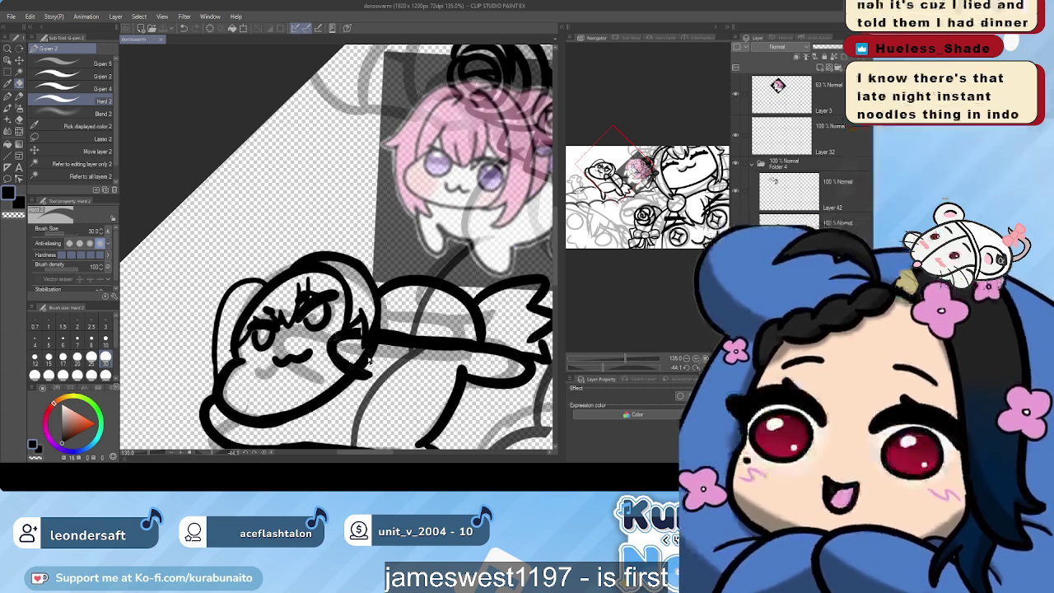
left_click(79, 88)
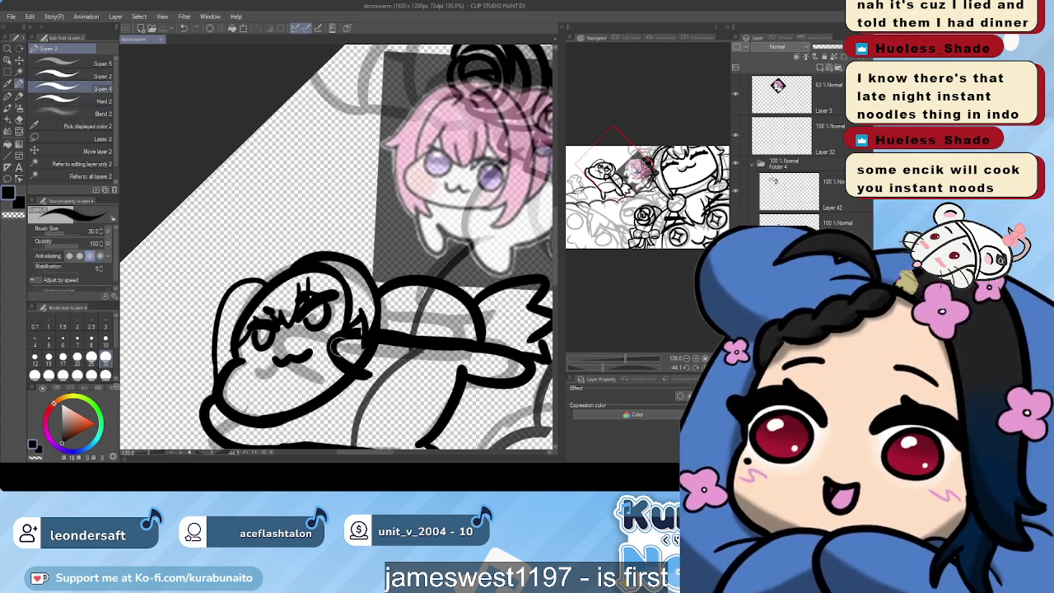
mouse_move(373, 343)
left_mouse_down()
mouse_move(391, 352)
mouse_move(346, 334)
mouse_move(373, 348)
mouse_move(363, 363)
mouse_move(354, 330)
left_mouse_up()
left_click(79, 100)
key("ctrl+z")
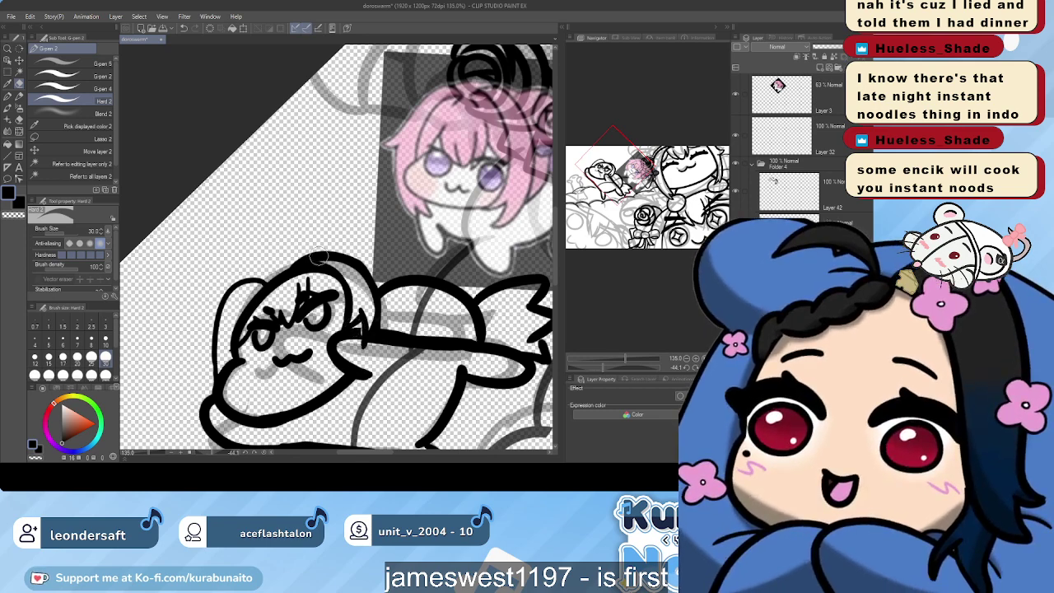
Ink the tip of the side lock beside the right eye slightly further down over the raised arm
left_click_drag(319, 256, 341, 205)
left_click(76, 75)
scroll(411, 287, "up", 2)
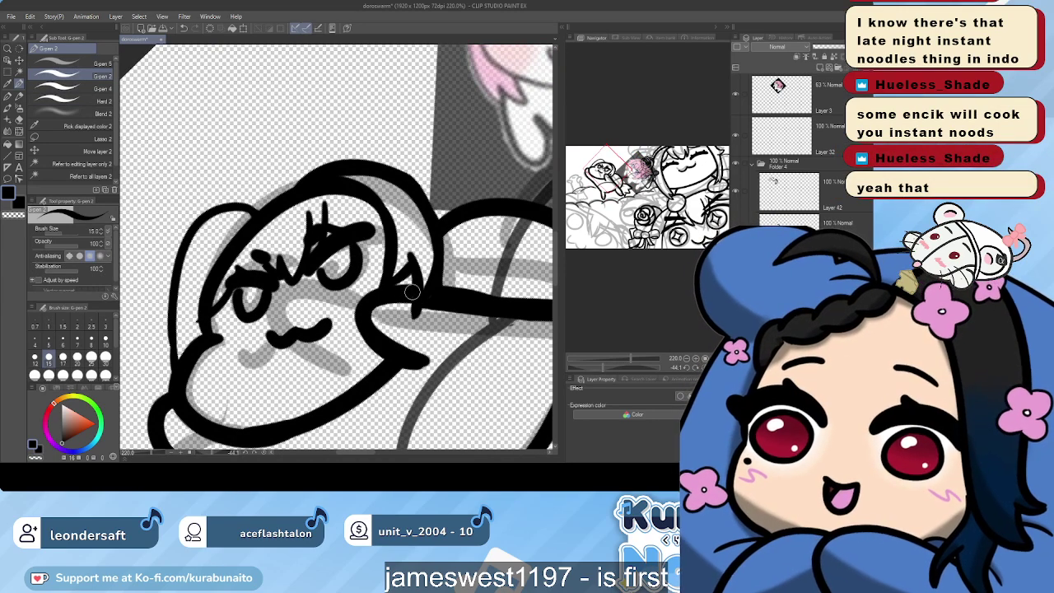
left_click_drag(419, 302, 413, 325)
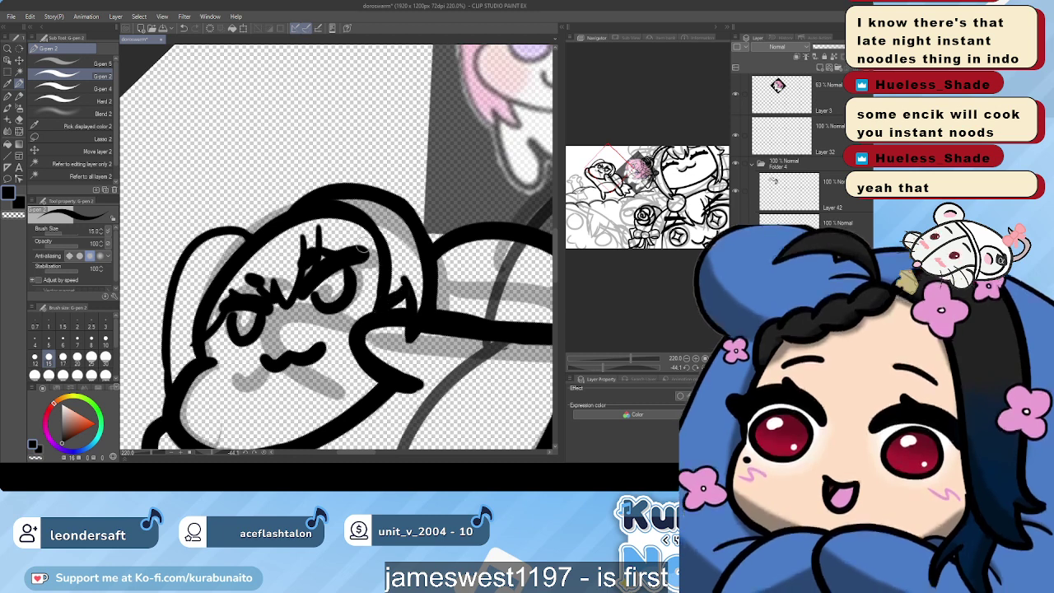
left_click_drag(280, 220, 301, 219)
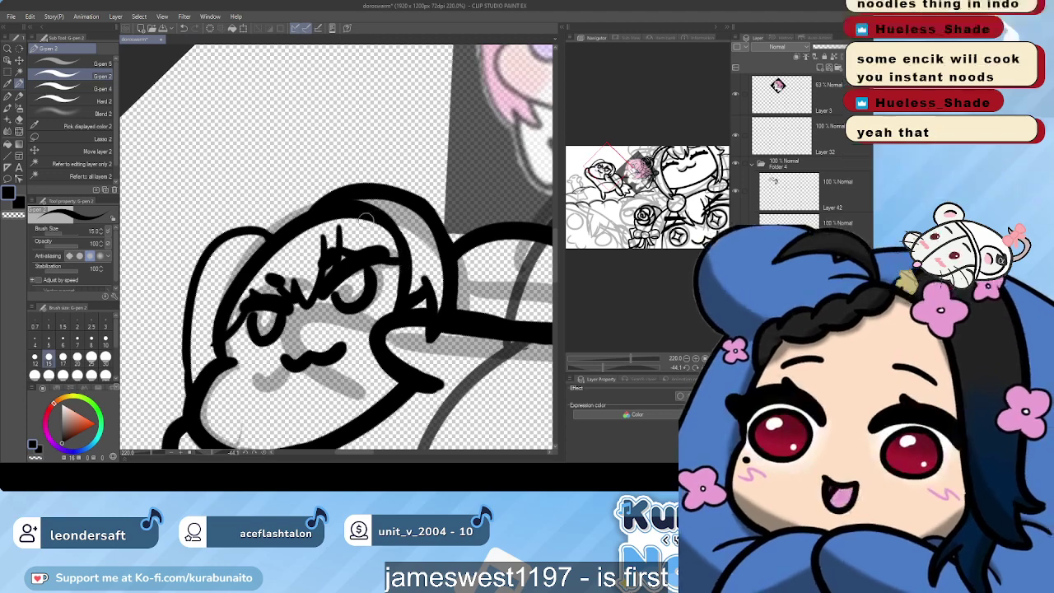
scroll(393, 257, "down", 4)
left_click_drag(404, 233, 373, 248)
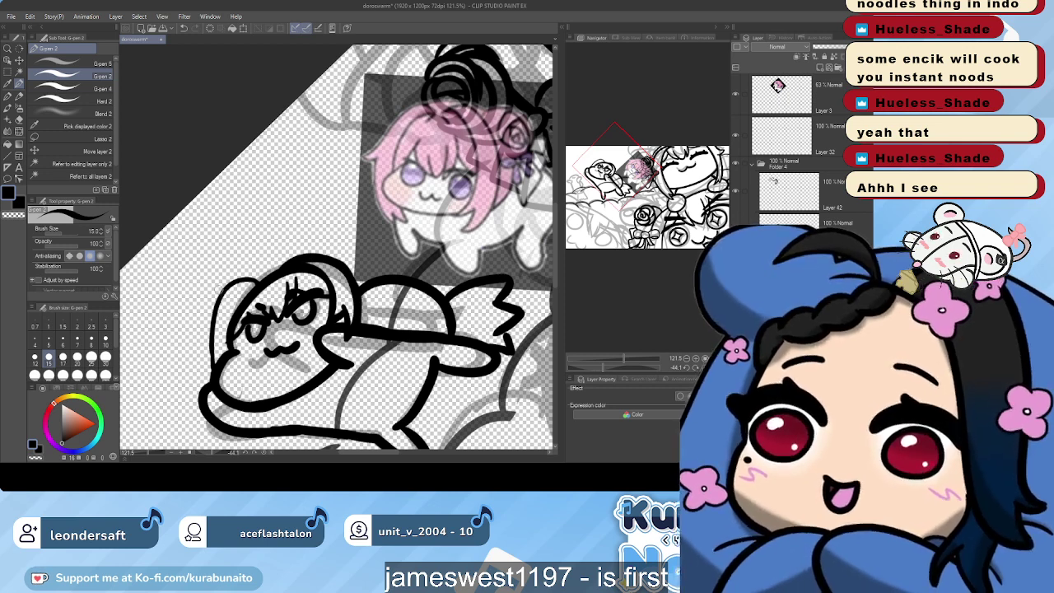
Try several strokes for an inner hair line between the left hair curve and the head outline
mouse_move(214, 297)
left_mouse_down()
mouse_move(248, 284)
mouse_move(231, 289)
mouse_move(232, 313)
mouse_move(257, 264)
mouse_move(296, 263)
mouse_move(282, 268)
left_mouse_up()
key("ctrl+z")
key("ctrl+z")
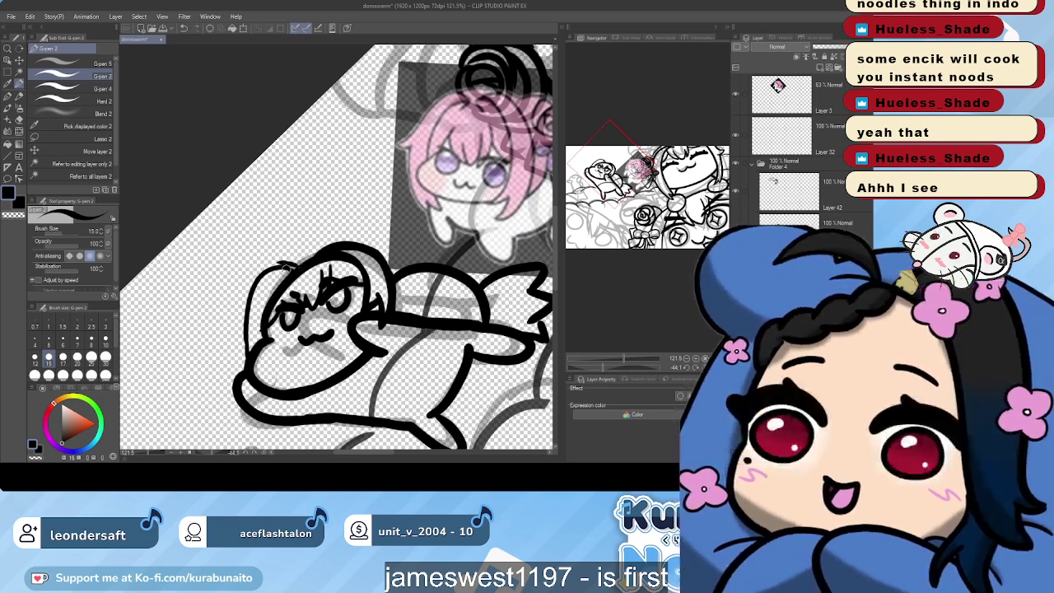
key("ctrl+z")
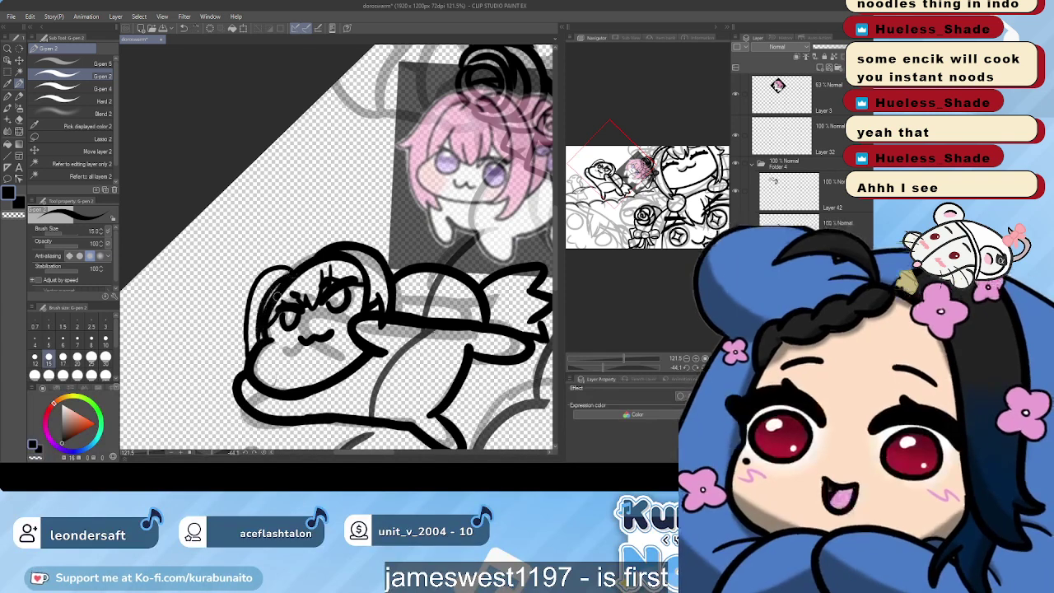
key("ctrl+z")
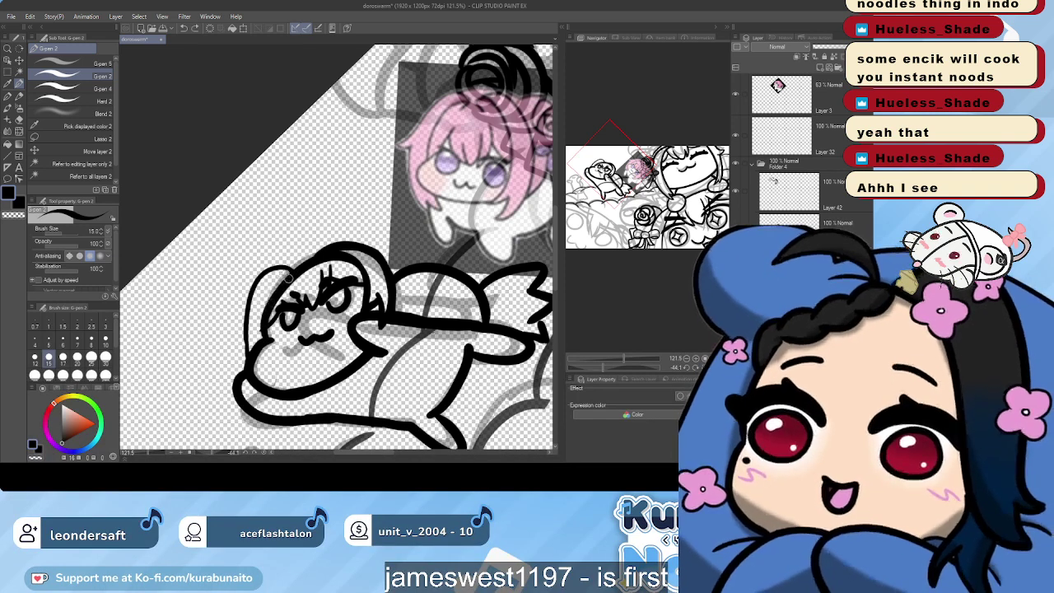
mouse_move(288, 275)
left_mouse_down()
mouse_move(263, 297)
mouse_move(256, 349)
left_mouse_up()
key("ctrl+z")
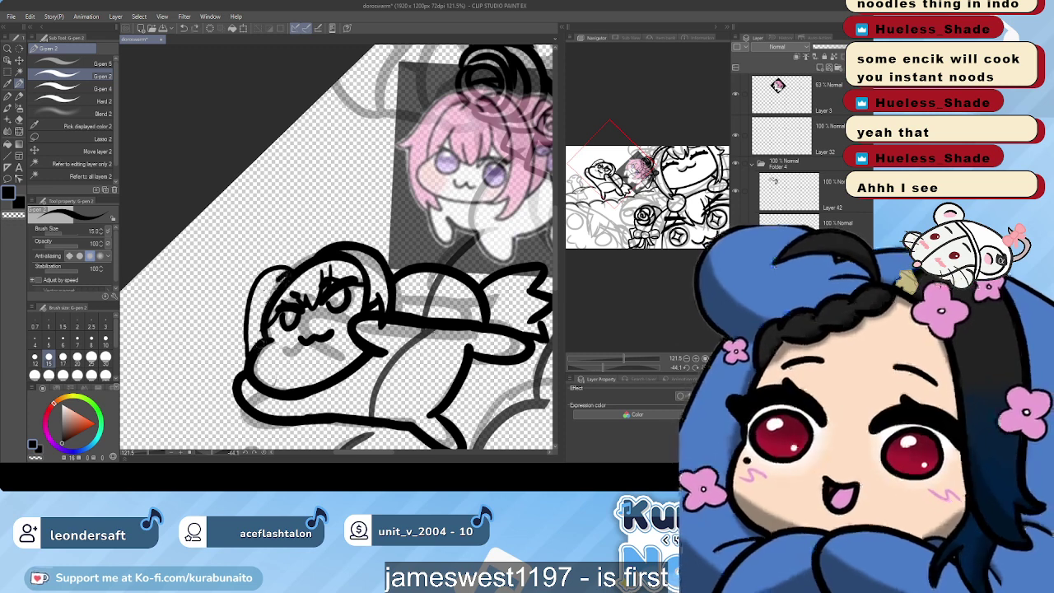
left_click_drag(278, 282, 257, 348)
key("ctrl+z")
key("ctrl+z")
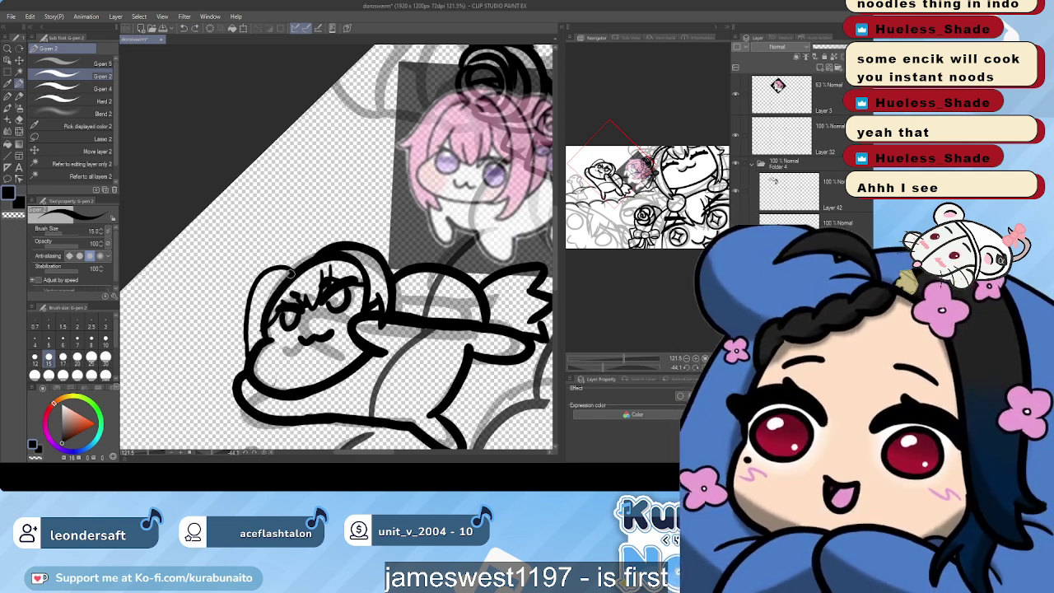
key("ctrl+z")
left_click_drag(271, 290, 256, 346)
key("ctrl+z")
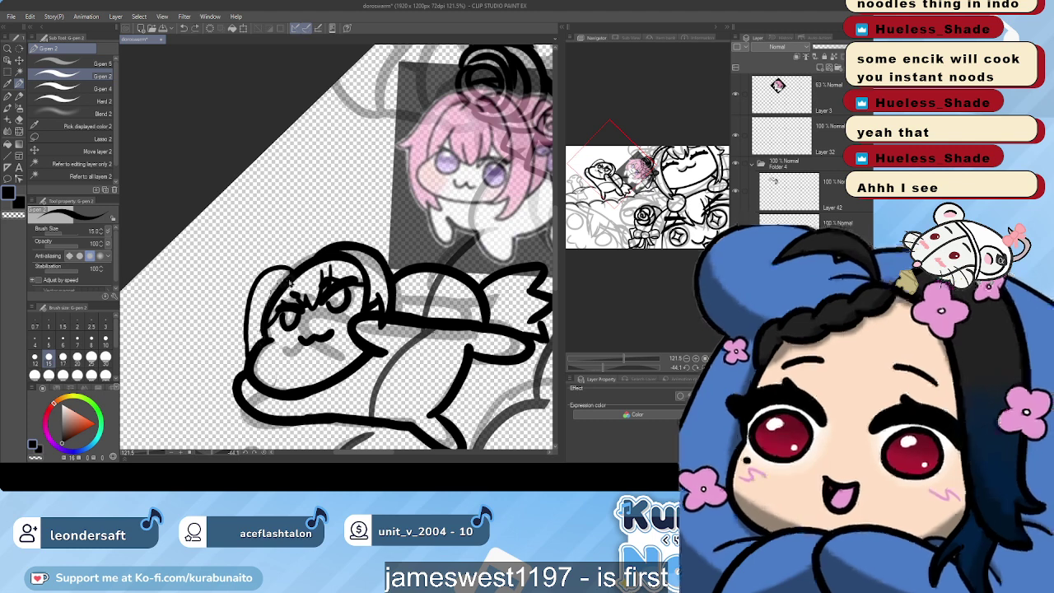
left_click_drag(267, 300, 257, 340)
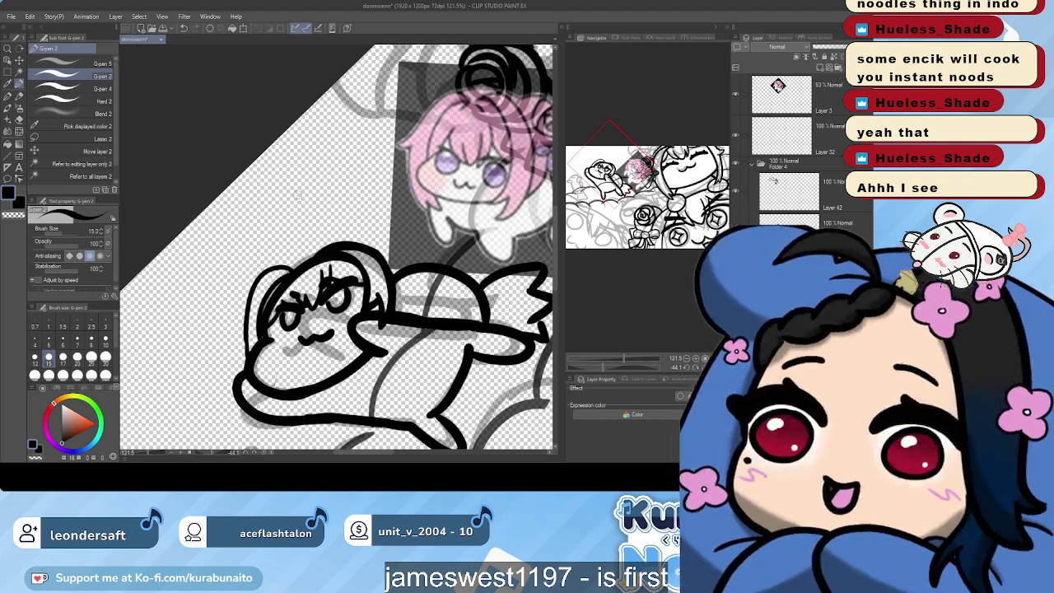
key("ctrl+z")
key("ctrl+z")
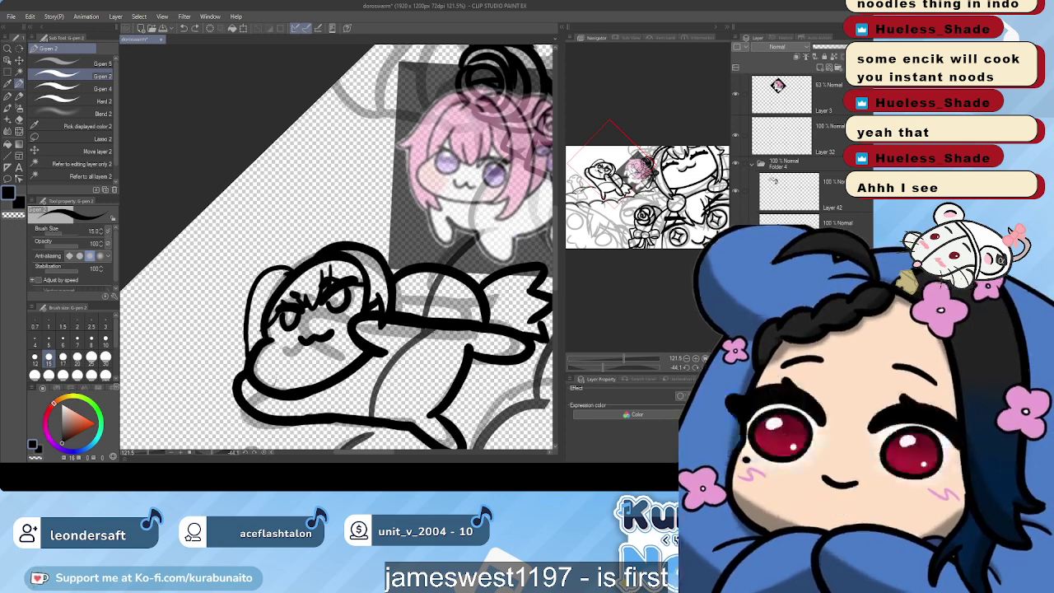
Ink an inner hair line running down between the left hair curve and the side of the head
left_click_drag(268, 292, 261, 342)
key("ctrl+z")
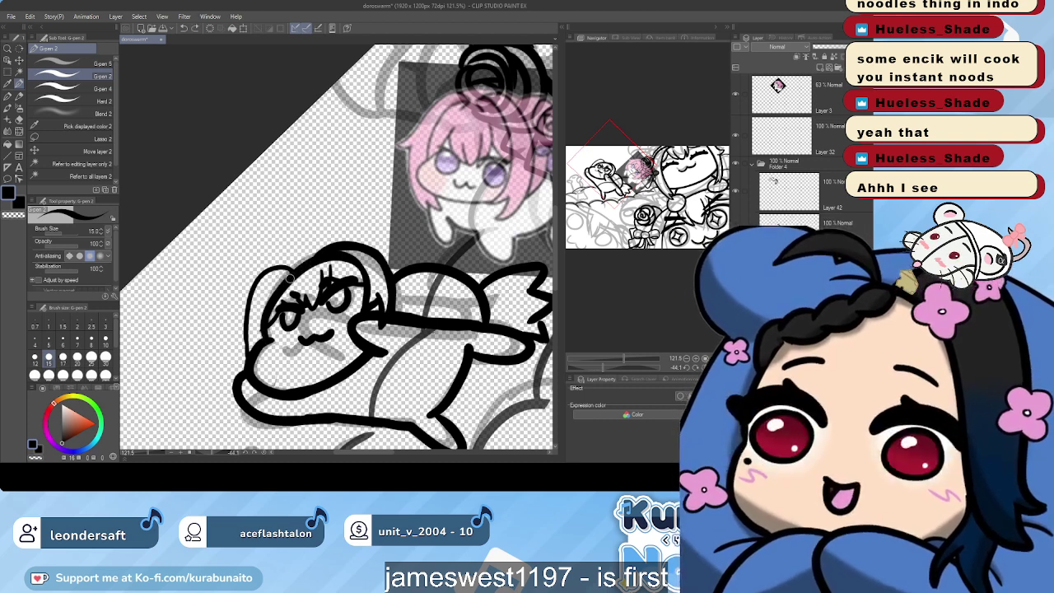
key("ctrl+y")
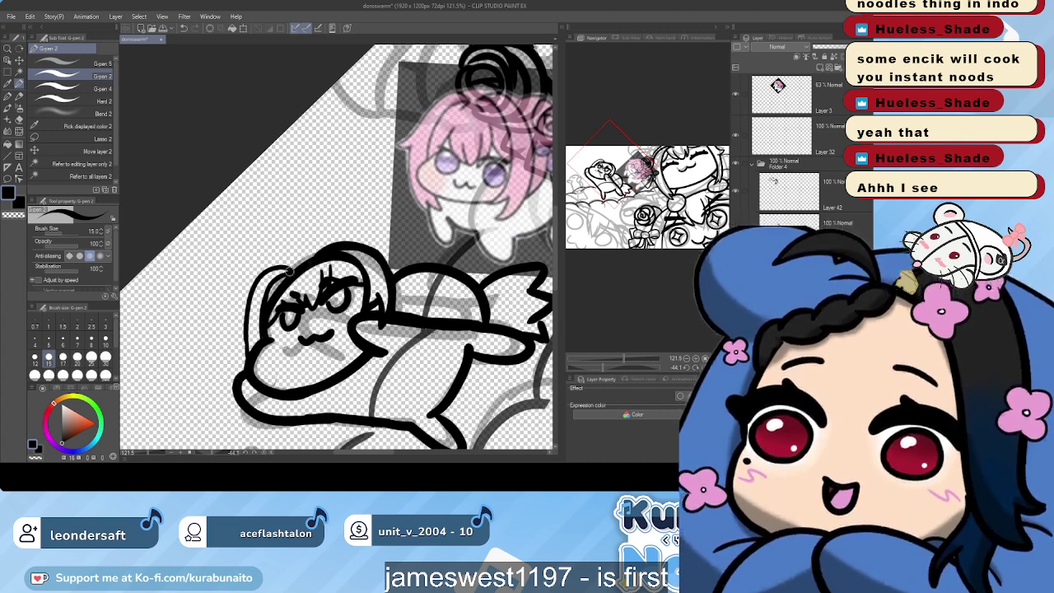
Thicken the outer hair curve beside the left cheek from its top down to where it meets the cheek
left_click_drag(270, 272, 245, 340)
key("ctrl+z")
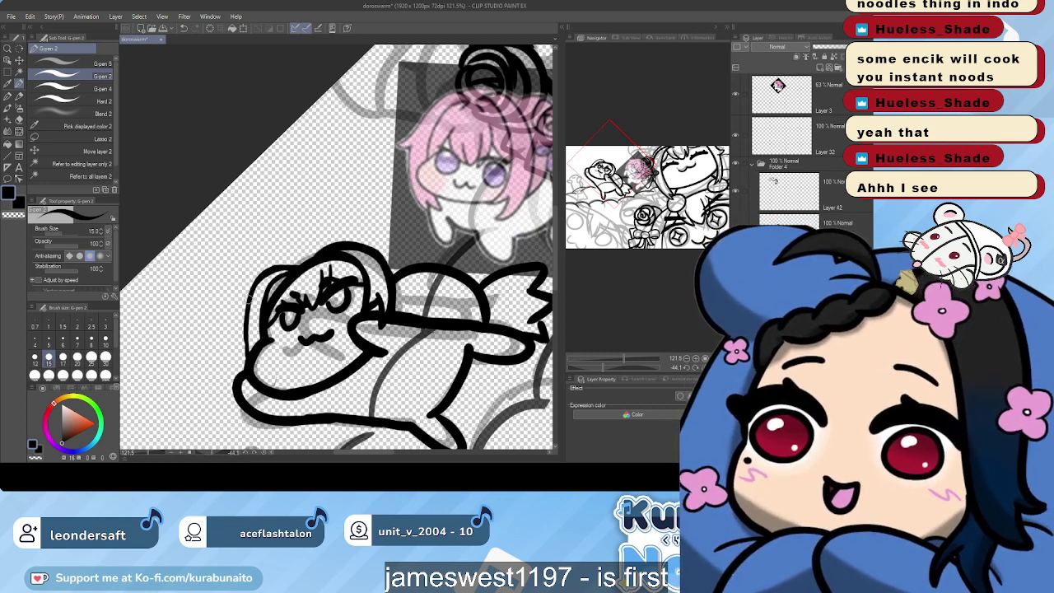
left_click_drag(257, 284, 251, 357)
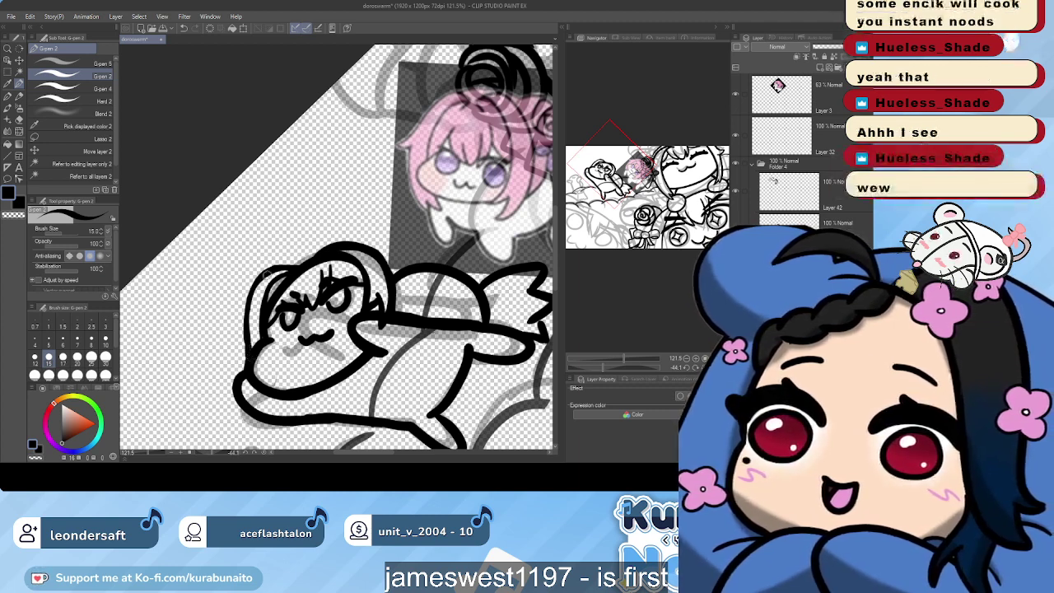
left_click_drag(262, 282, 247, 324)
key("ctrl+z")
left_click_drag(260, 284, 249, 322)
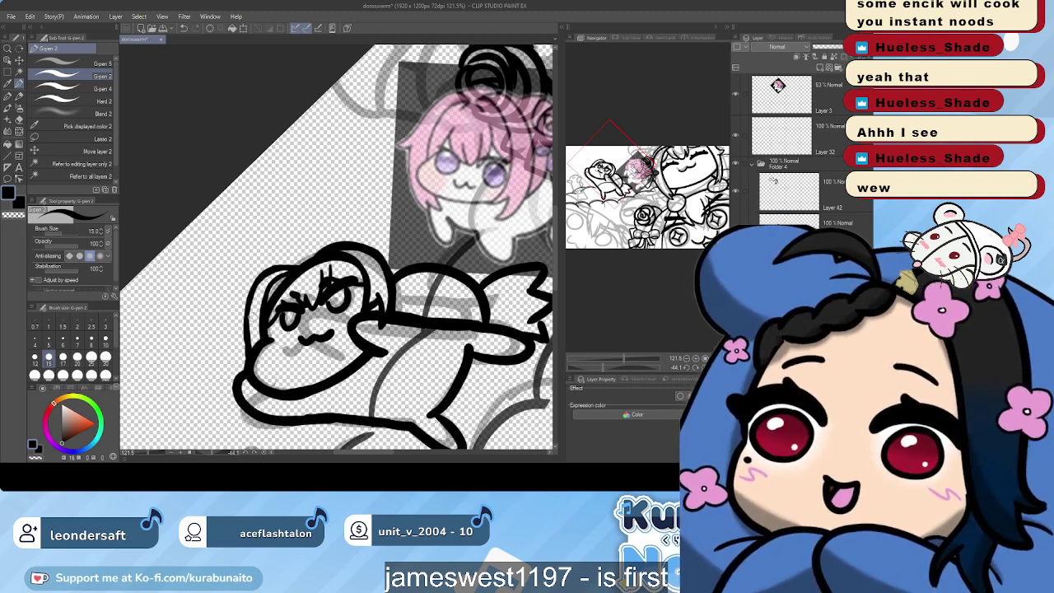
left_click_drag(269, 276, 381, 276)
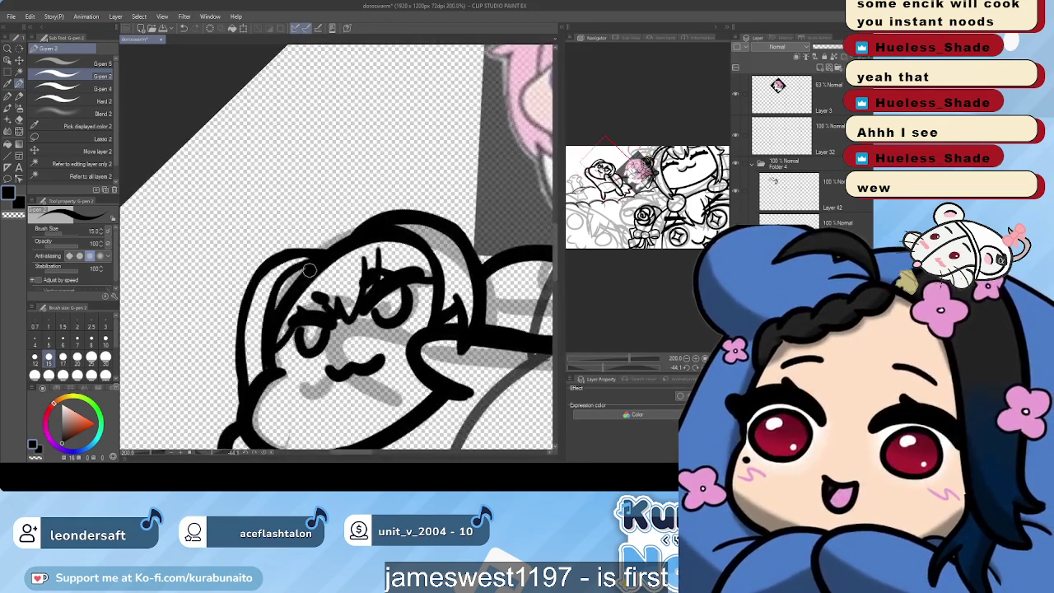
Erase the inner hair line beside the left of the head and re-ink the adjoining head outline down towards the cheek
left_click(101, 100)
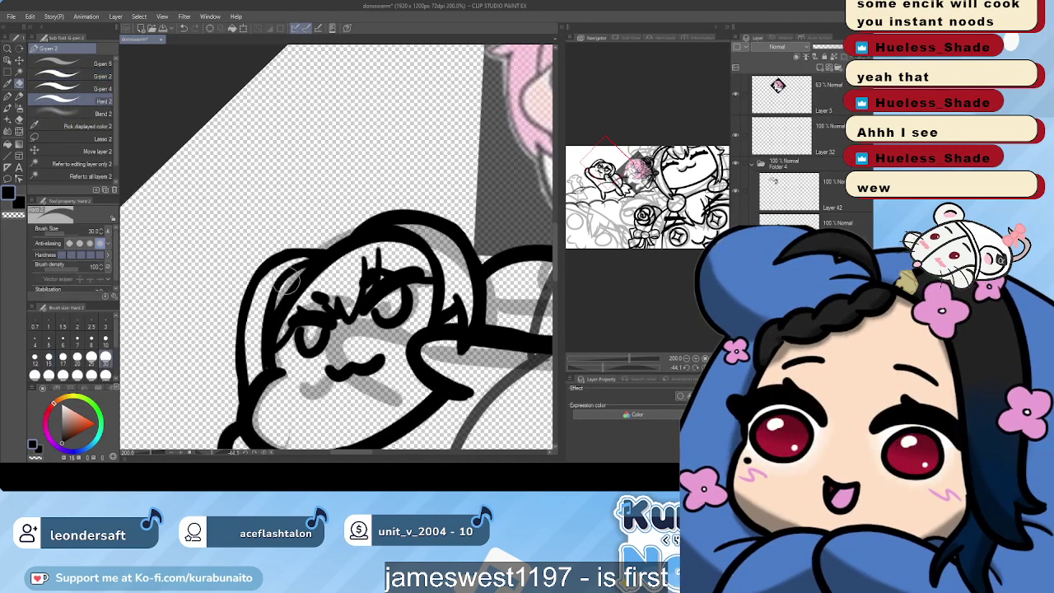
mouse_move(280, 293)
left_mouse_down()
mouse_move(289, 262)
mouse_move(319, 257)
mouse_move(273, 287)
mouse_move(265, 317)
mouse_move(279, 307)
left_mouse_up()
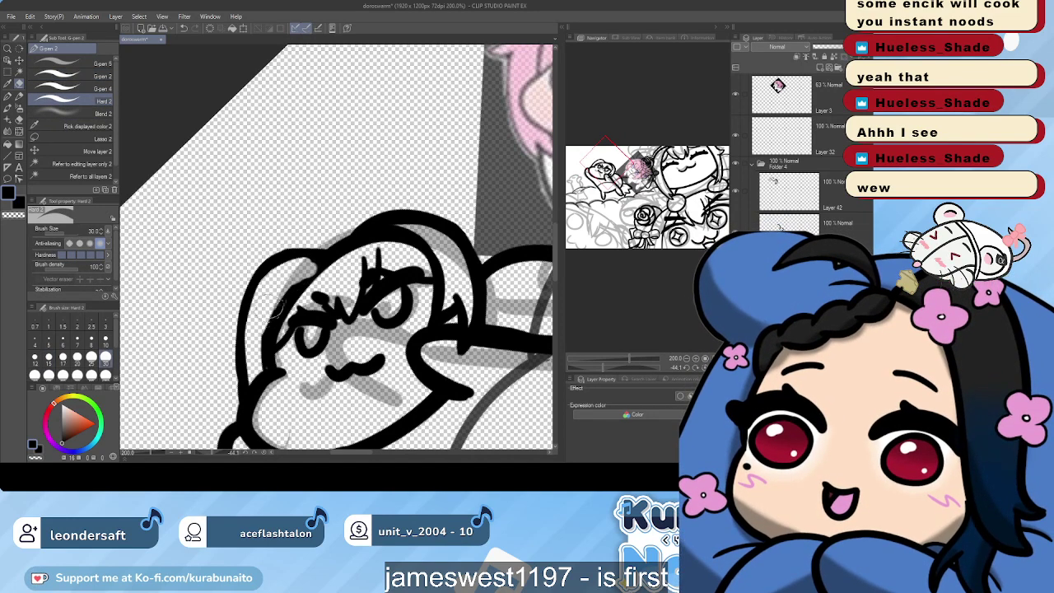
left_click(97, 76)
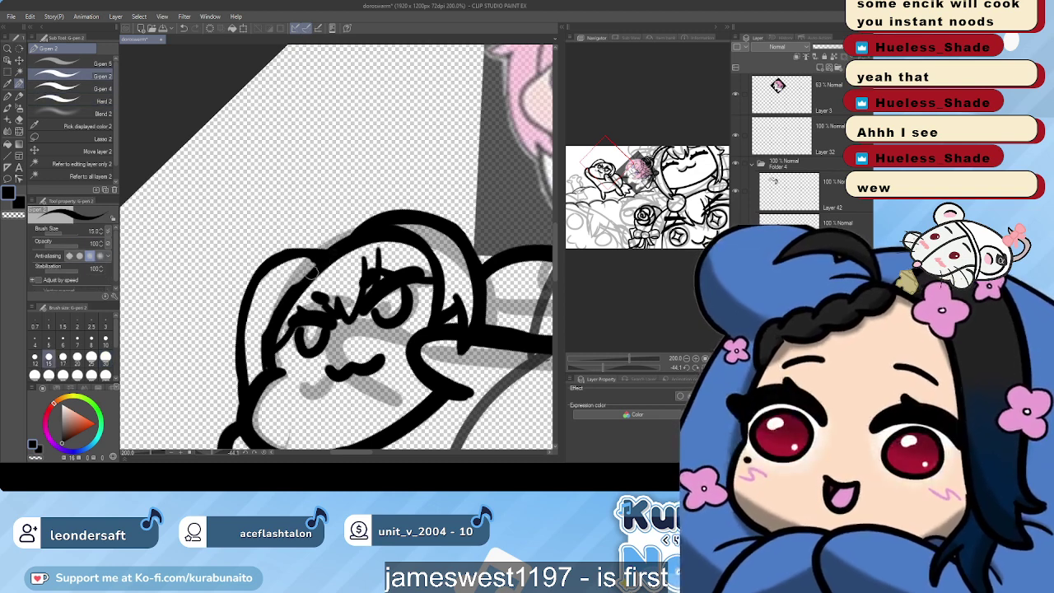
left_click_drag(316, 266, 281, 306)
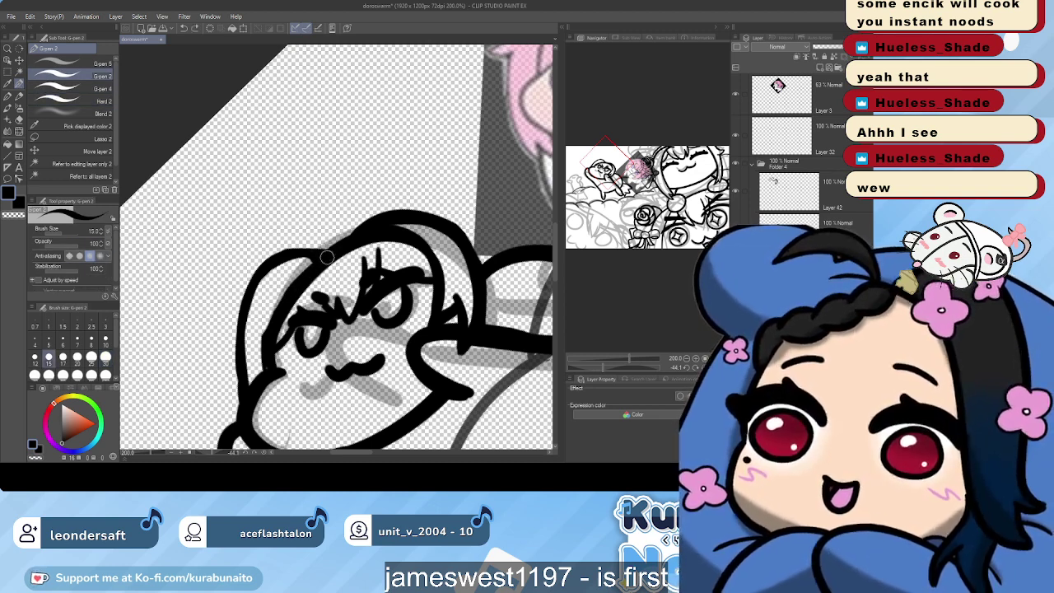
mouse_move(323, 258)
left_mouse_down()
mouse_move(286, 291)
mouse_move(267, 344)
left_mouse_up()
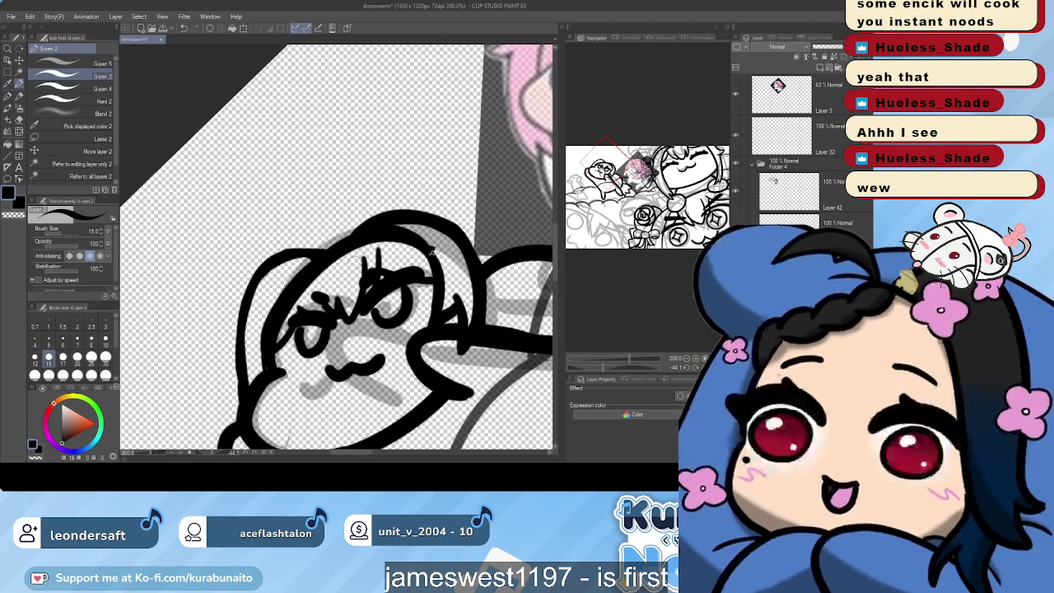
left_click(363, 281)
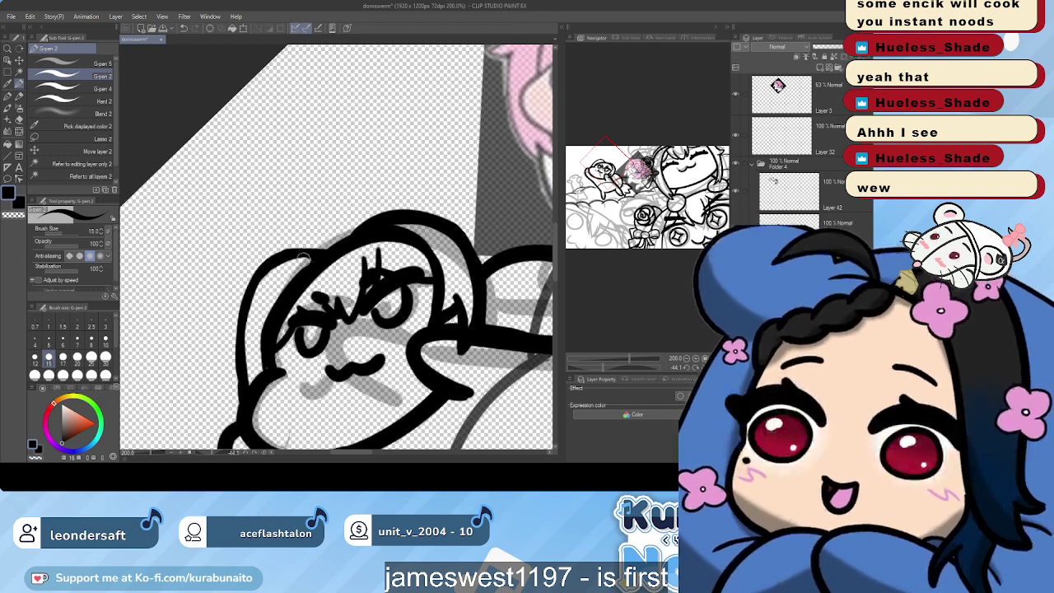
mouse_move(300, 258)
left_mouse_down()
mouse_move(322, 255)
mouse_move(273, 265)
left_mouse_up()
key("ctrl+z")
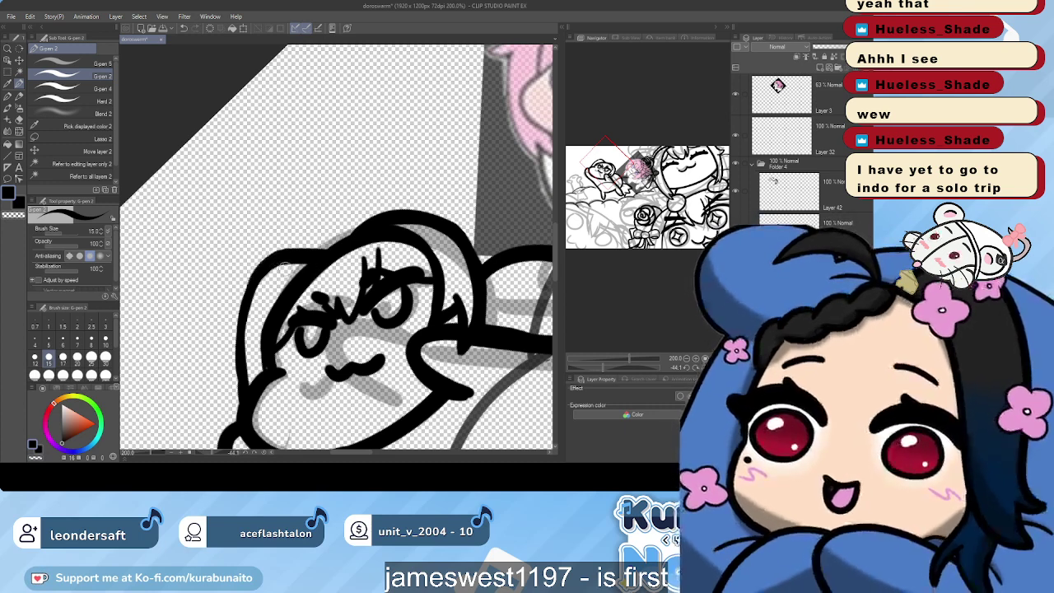
Re-ink the outer left hair curve with repeated strokes from its top down to the cheek until it is evenly thick
left_click_drag(254, 280, 242, 379)
key("ctrl+z")
left_click_drag(262, 273, 249, 384)
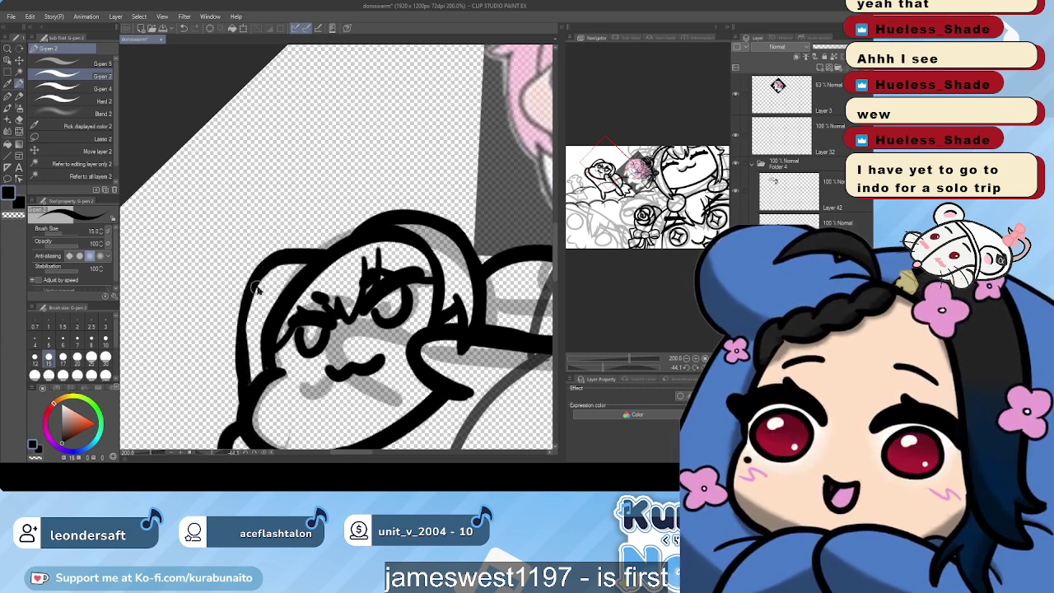
key("ctrl+z")
left_click_drag(259, 280, 249, 384)
left_click_drag(264, 275, 250, 382)
key("ctrl+z")
mouse_move(264, 268)
left_mouse_down()
mouse_move(245, 362)
mouse_move(252, 405)
left_mouse_up()
left_click_drag(252, 283, 244, 385)
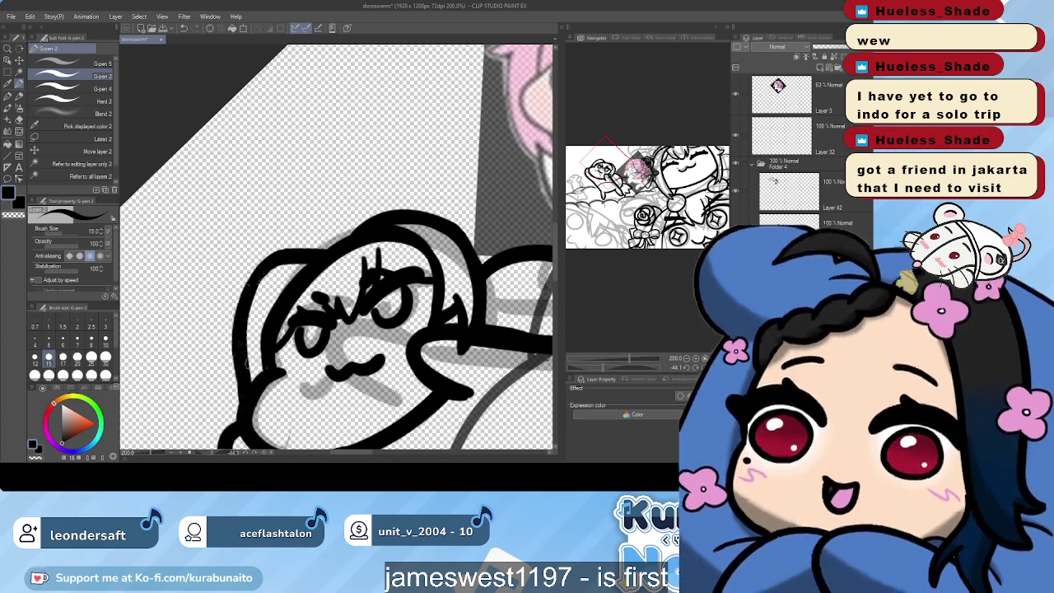
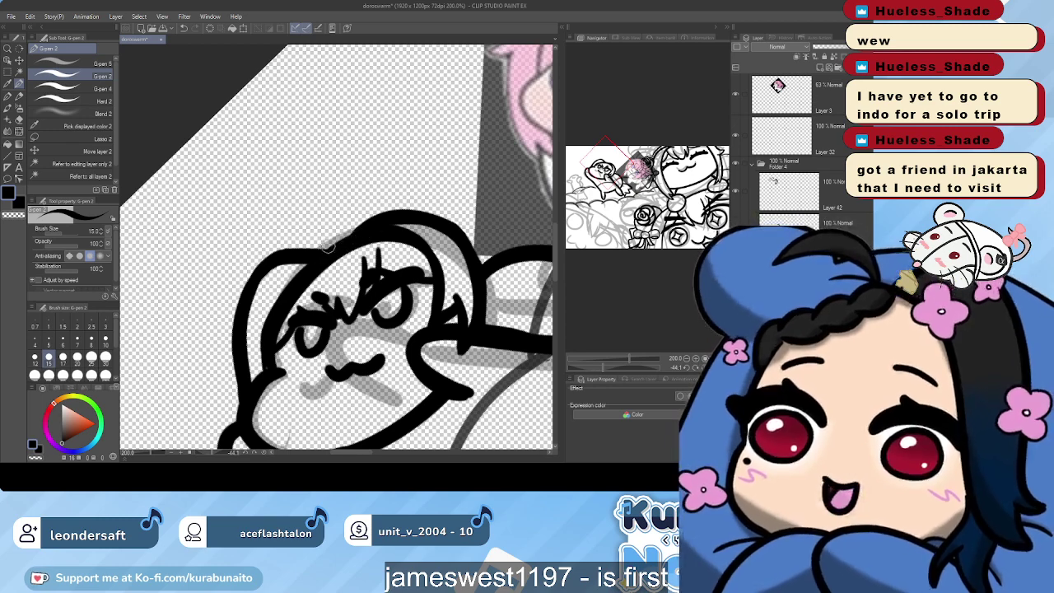
Try an additional bulging hair curve outside the left hair outline
scroll(332, 257, "down", 2)
scroll(468, 323, "down", 2)
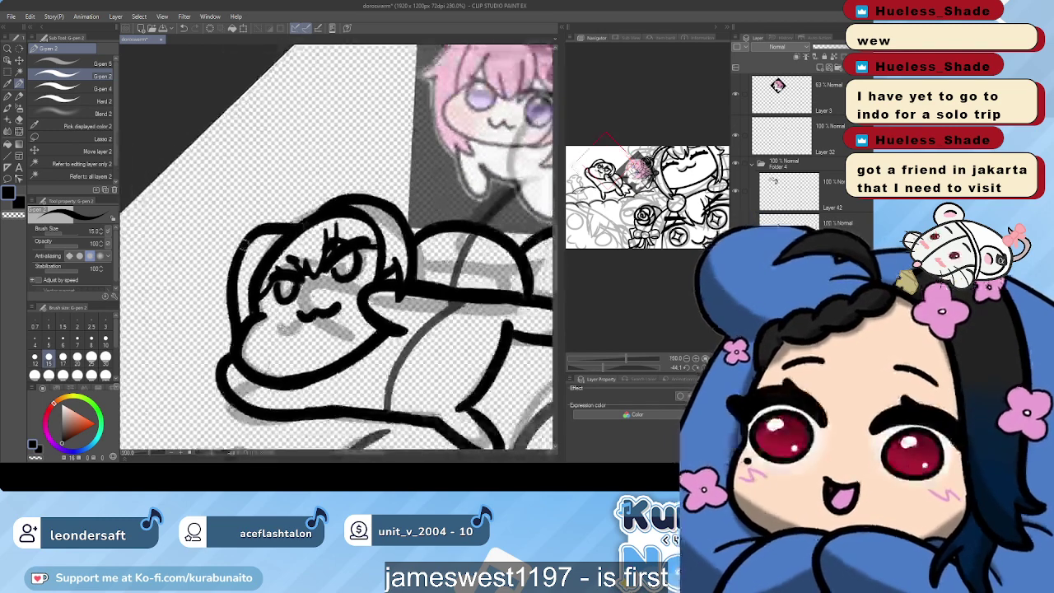
mouse_move(260, 233)
left_mouse_down()
mouse_move(212, 258)
mouse_move(230, 284)
left_mouse_up()
key("ctrl+z")
mouse_move(246, 237)
left_mouse_down()
mouse_move(224, 256)
mouse_move(231, 294)
left_mouse_up()
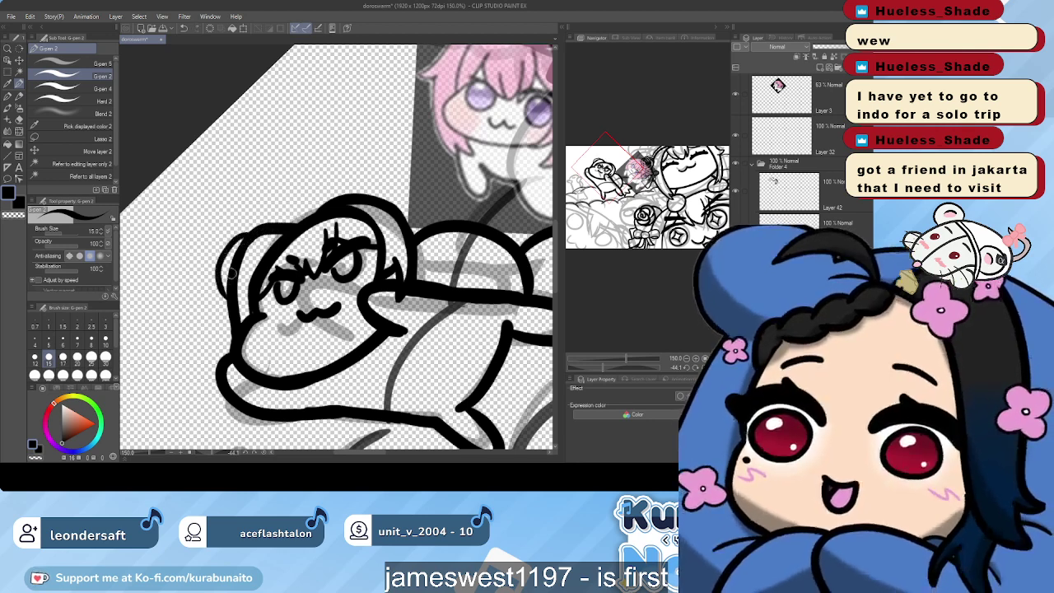
key("ctrl+z")
mouse_move(247, 237)
left_mouse_down()
mouse_move(224, 274)
mouse_move(250, 238)
mouse_move(310, 231)
mouse_move(270, 339)
mouse_move(196, 344)
left_mouse_up()
key("ctrl+z")
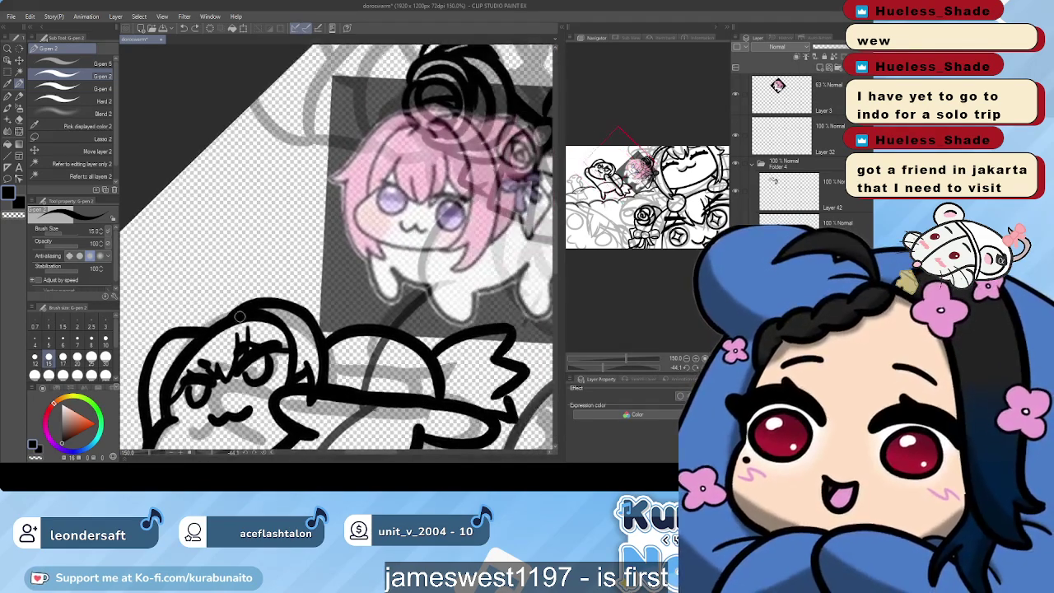
Ink a rounded hair bun arc behind the upper right of the small figure's head
mouse_move(258, 297)
left_mouse_down()
mouse_move(381, 198)
mouse_move(298, 248)
left_mouse_up()
key("ctrl+plus")
mouse_move(432, 188)
left_mouse_down()
mouse_move(399, 195)
mouse_move(344, 232)
mouse_move(391, 217)
mouse_move(375, 303)
mouse_move(362, 299)
left_mouse_up()
Ink a small ribbon bow at the base of the bun, with a knot, two loops and two hanging tails
left_click_drag(397, 257, 379, 245)
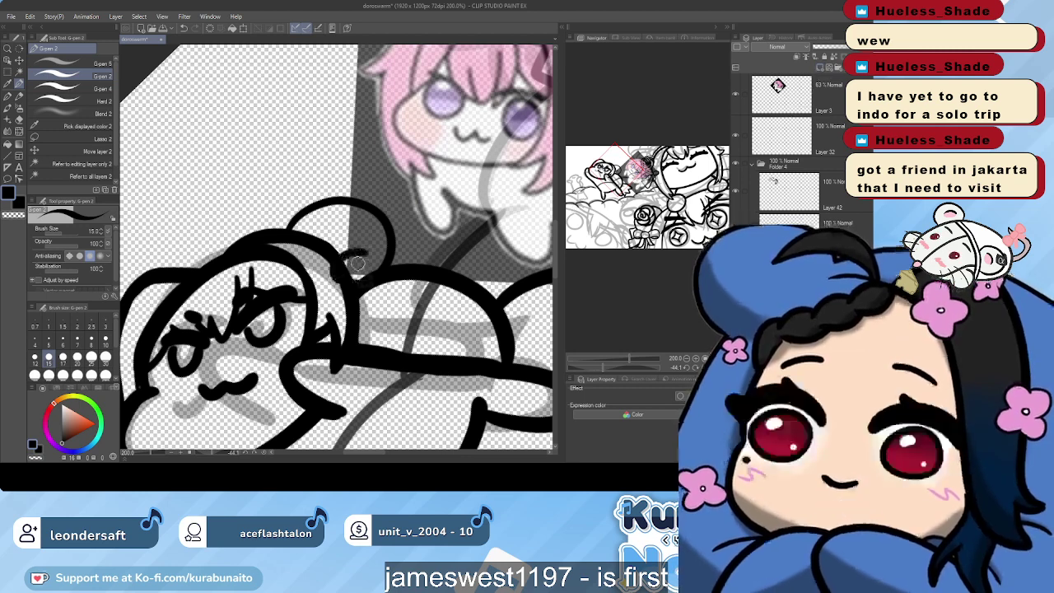
mouse_move(354, 255)
left_mouse_down()
mouse_move(328, 261)
mouse_move(330, 293)
mouse_move(346, 295)
mouse_move(352, 270)
left_mouse_up()
key("ctrl+z")
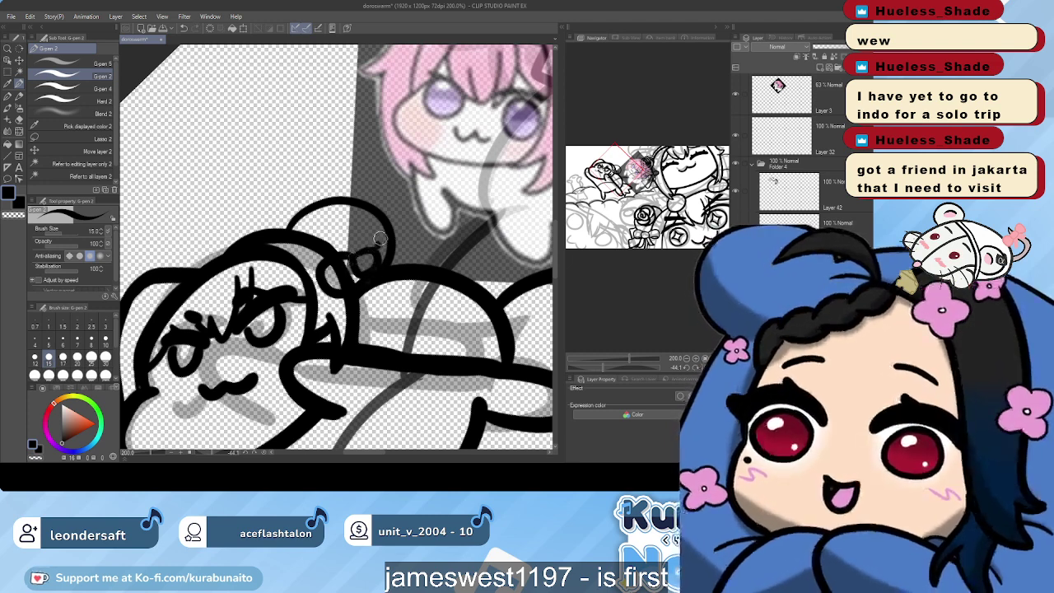
mouse_move(383, 252)
left_mouse_down()
mouse_move(378, 279)
mouse_move(362, 279)
mouse_move(368, 313)
left_mouse_up()
key("ctrl+z")
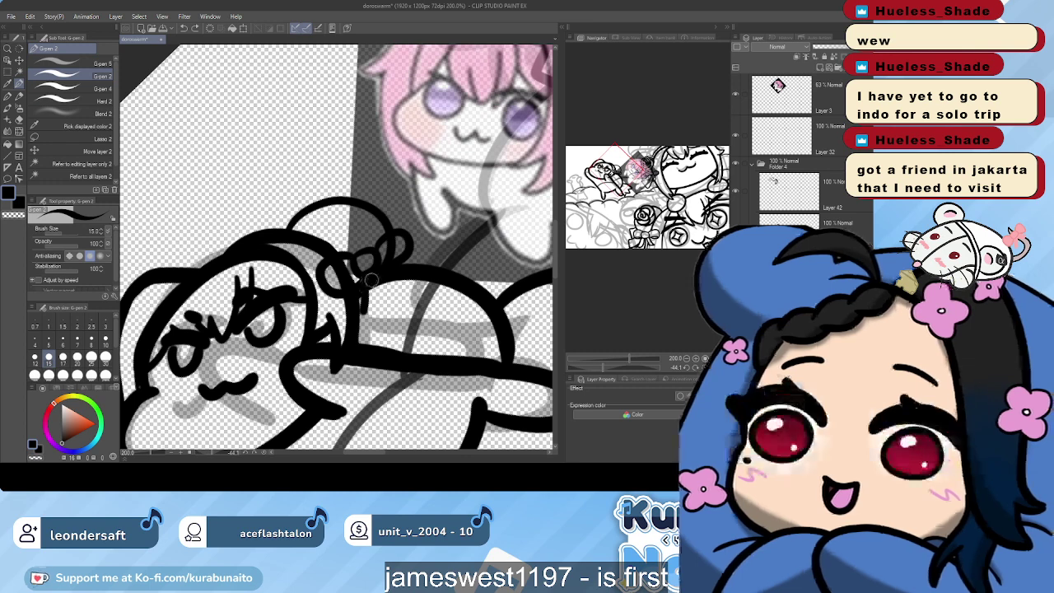
mouse_move(372, 275)
left_mouse_down()
mouse_move(374, 307)
mouse_move(378, 284)
mouse_move(394, 303)
mouse_move(383, 271)
mouse_move(398, 302)
left_mouse_up()
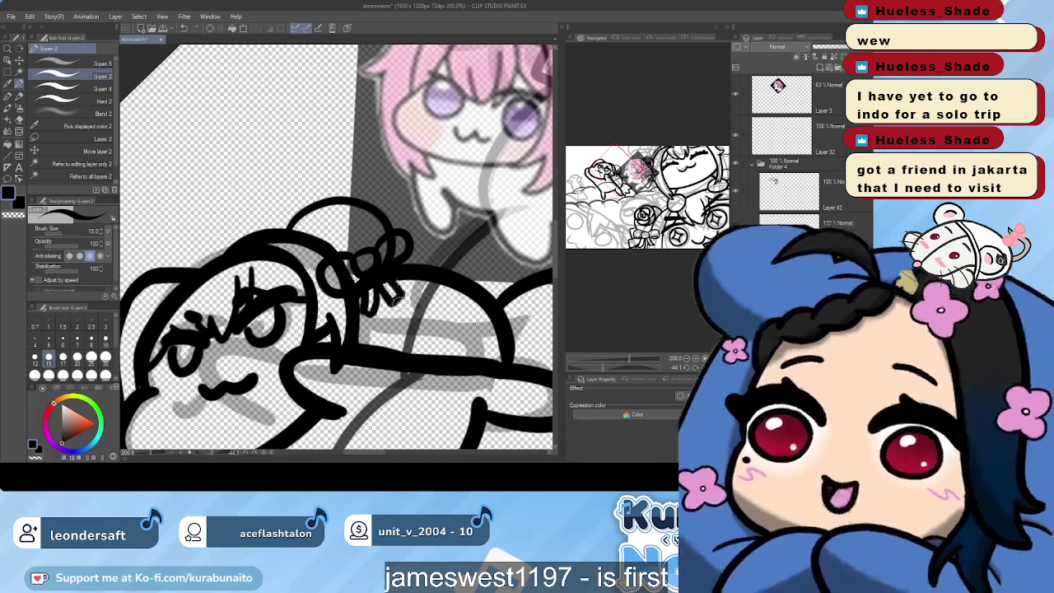
scroll(407, 298, "down", 2)
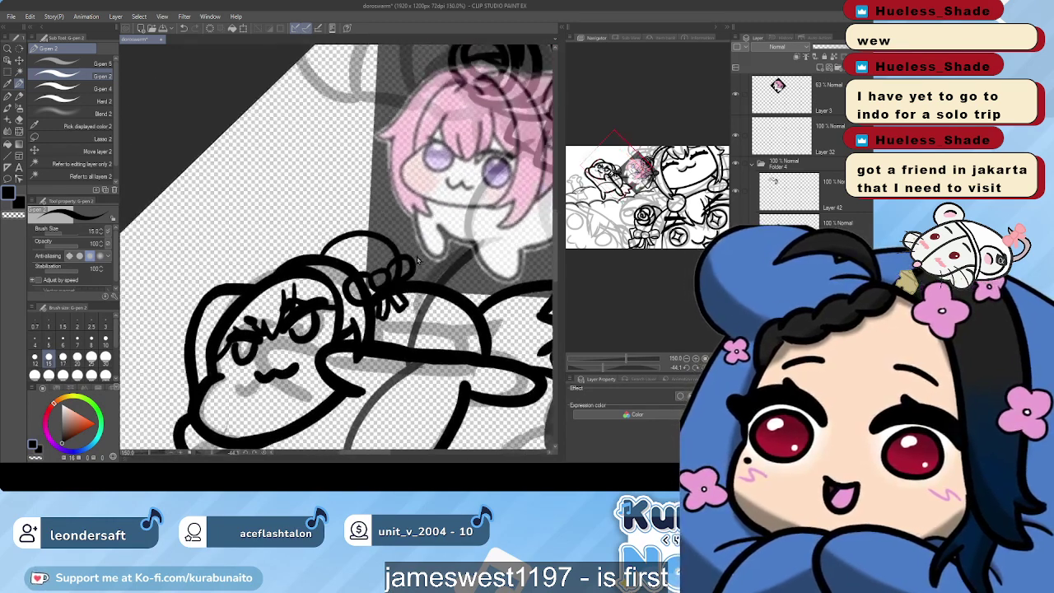
Erase the head and bun lines crossing inside the bow's loops with the Hard 2 eraser, selecting the layers that hold them
left_click(78, 100)
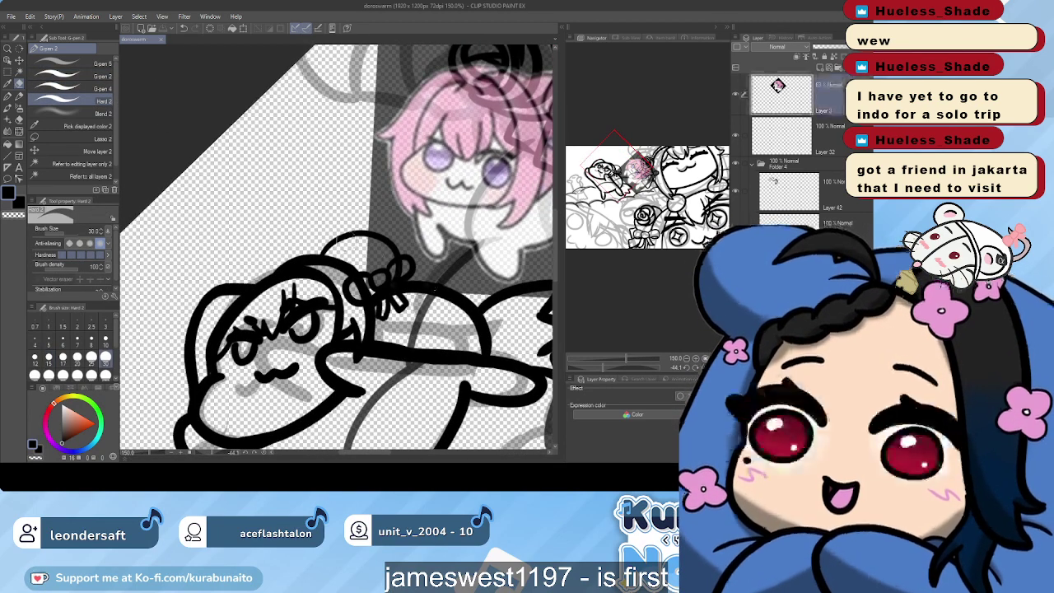
left_click(78, 88)
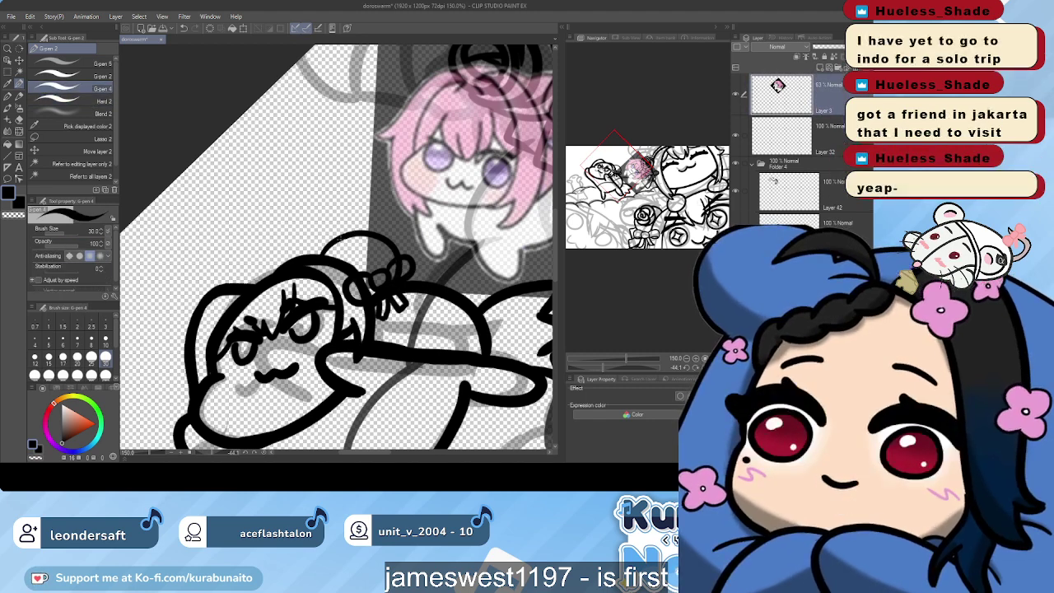
scroll(787, 148, "down", 2)
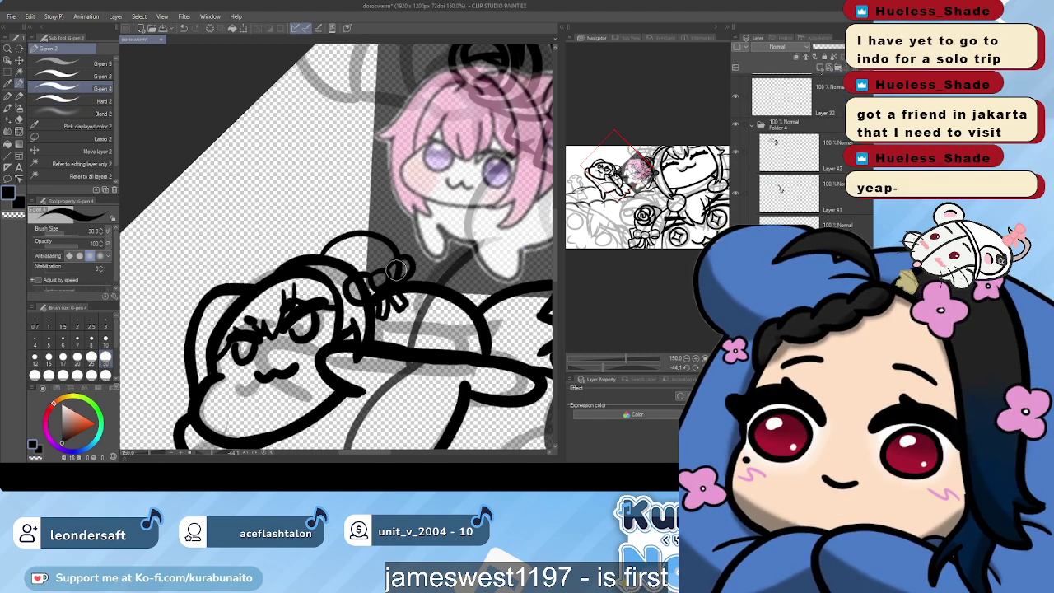
left_click(78, 101)
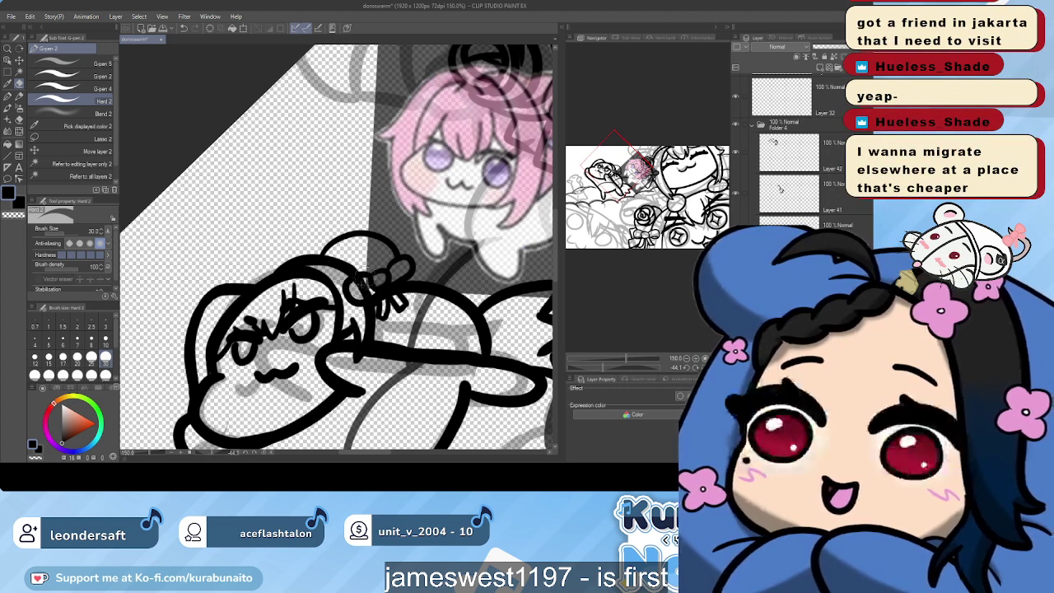
left_click(364, 288, "ctrl+shift")
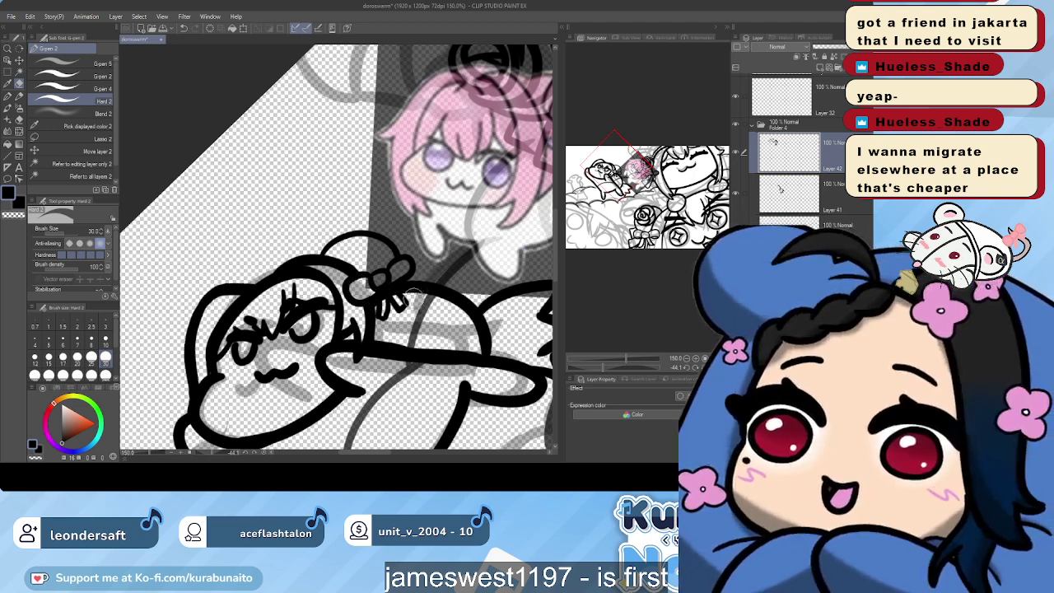
left_click(423, 287, "ctrl+shift")
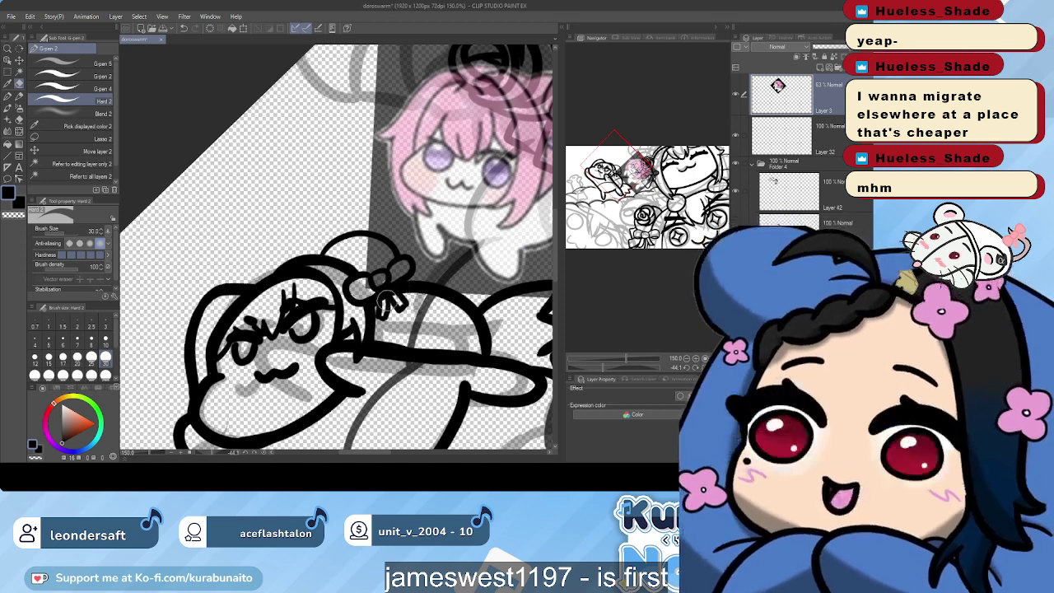
left_click(811, 222)
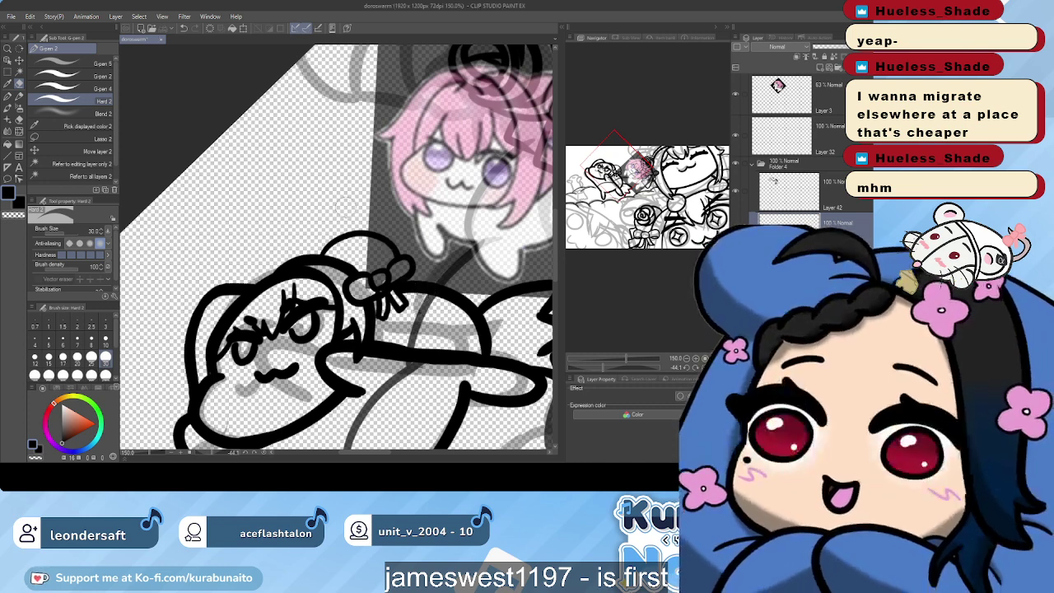
scroll(449, 333, "down", 2)
left_click_drag(395, 282, 358, 265)
scroll(355, 265, "up", 2)
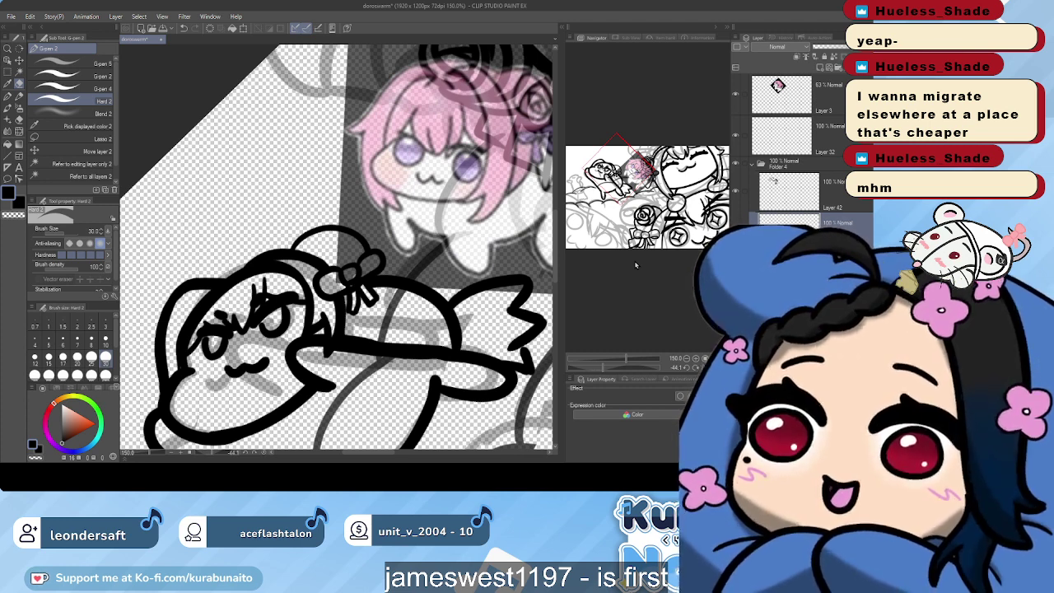
Thicken the hair bun's arc with G-pen 2 at brush size 20, from the head outline over to the bow
left_click(70, 76)
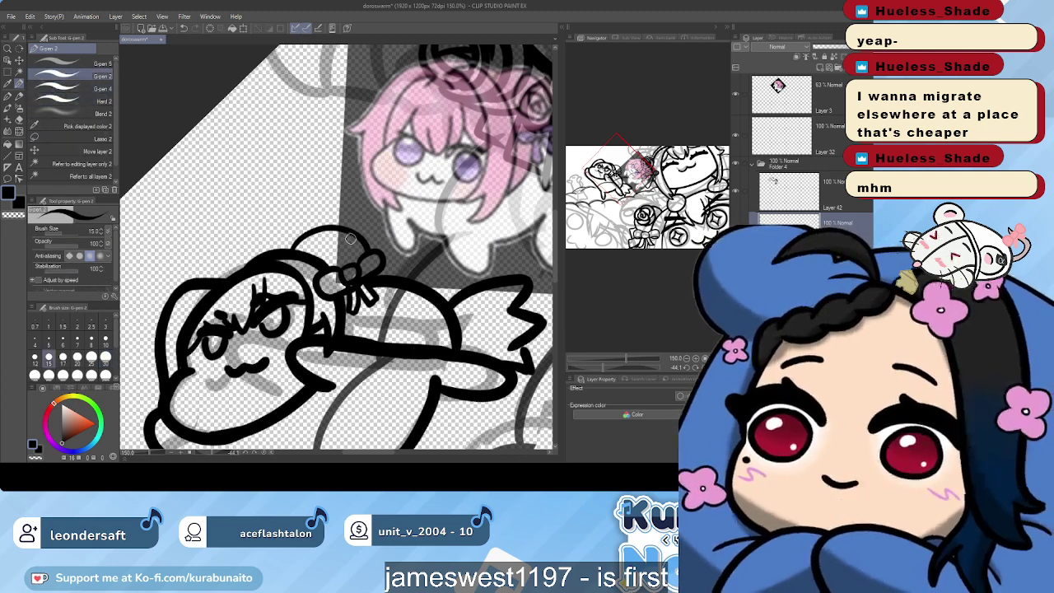
scroll(369, 262, "down", 3)
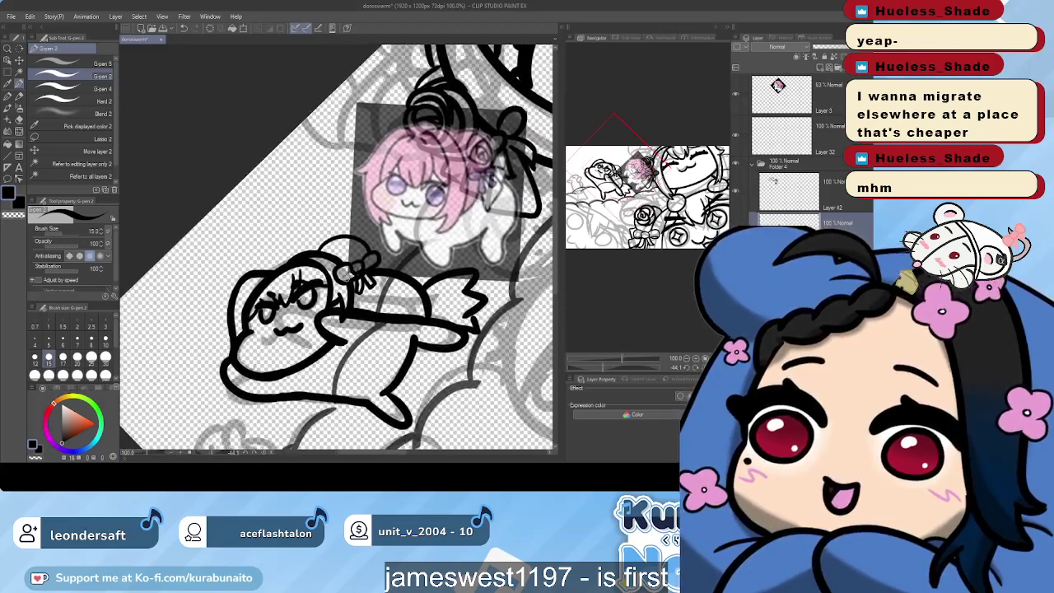
left_click_drag(345, 257, 342, 241)
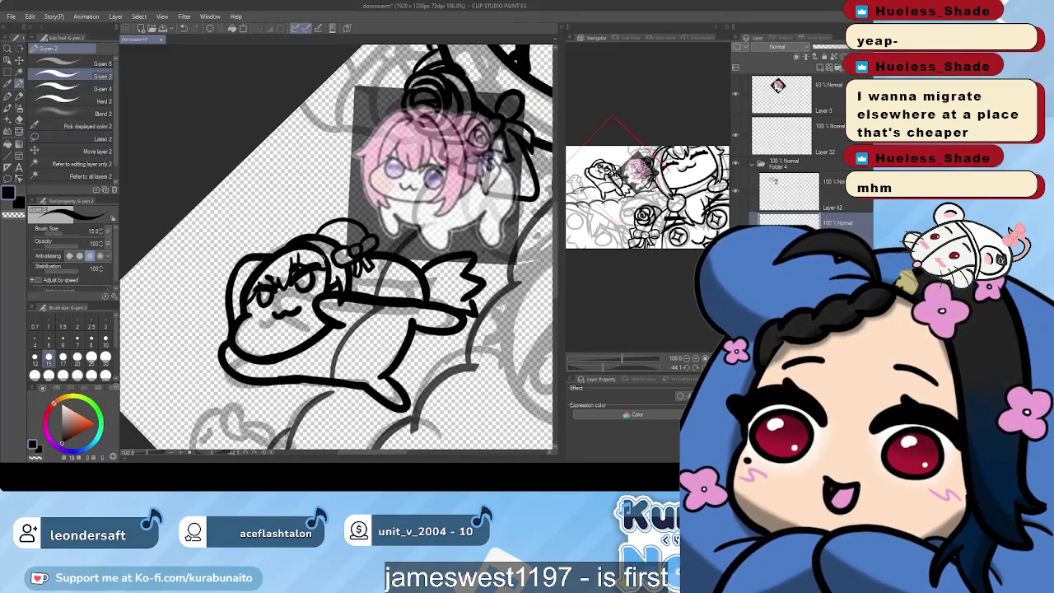
scroll(371, 321, "up", 3)
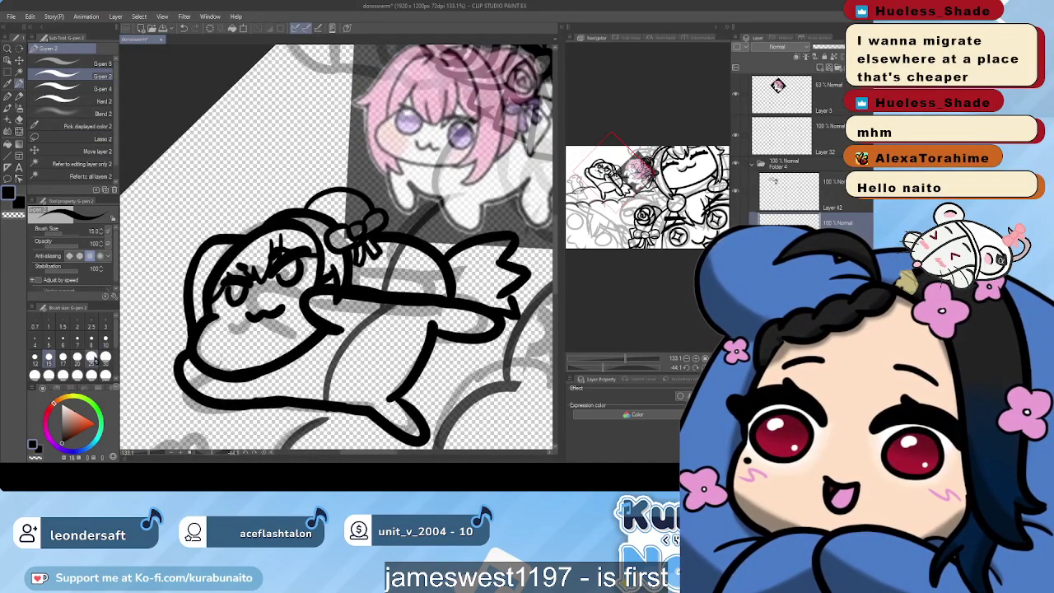
left_click(77, 356)
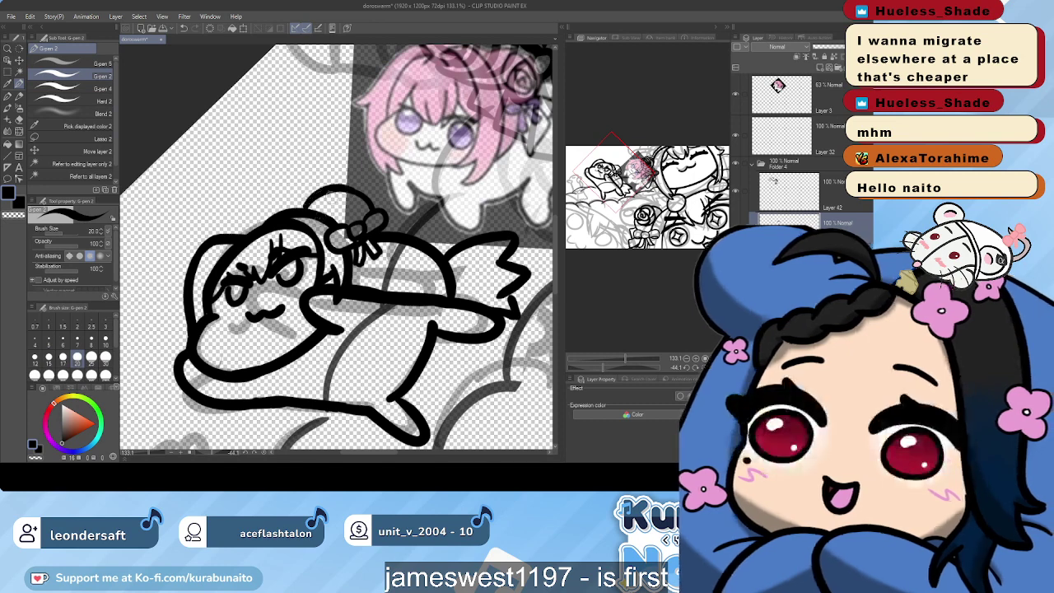
mouse_move(307, 206)
left_mouse_down()
mouse_move(342, 189)
mouse_move(377, 215)
left_mouse_up()
mouse_move(310, 209)
left_mouse_down()
mouse_move(369, 200)
mouse_move(374, 214)
left_mouse_up()
key("ctrl+z")
mouse_move(310, 209)
left_mouse_down()
mouse_move(338, 194)
mouse_move(377, 216)
left_mouse_up()
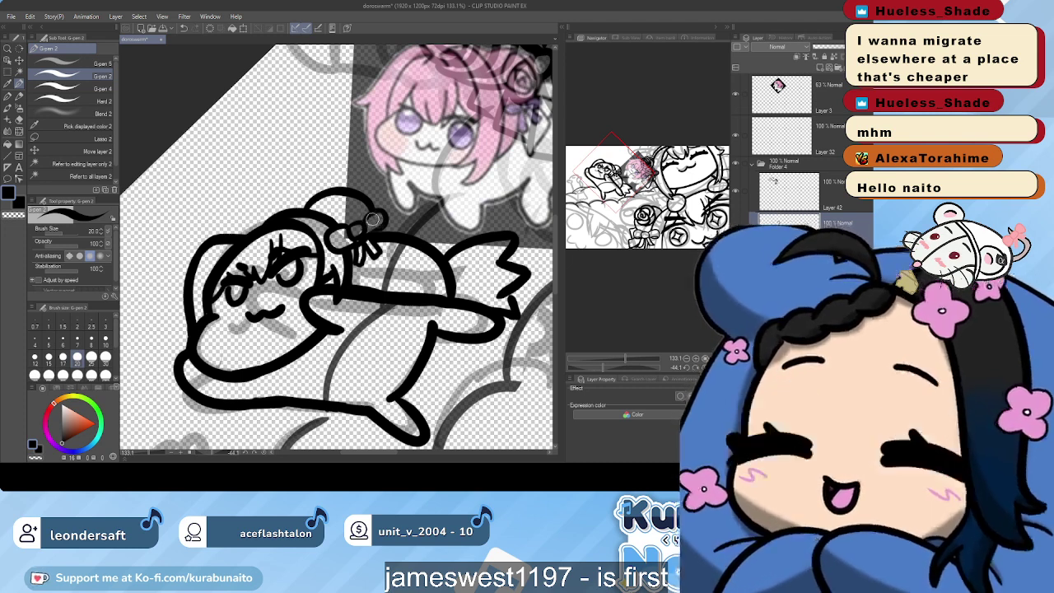
Erase the stray line just below the bow's knot, beside its ribbon tails, with the Hard 2 eraser at size 17
scroll(354, 237, "up", 3)
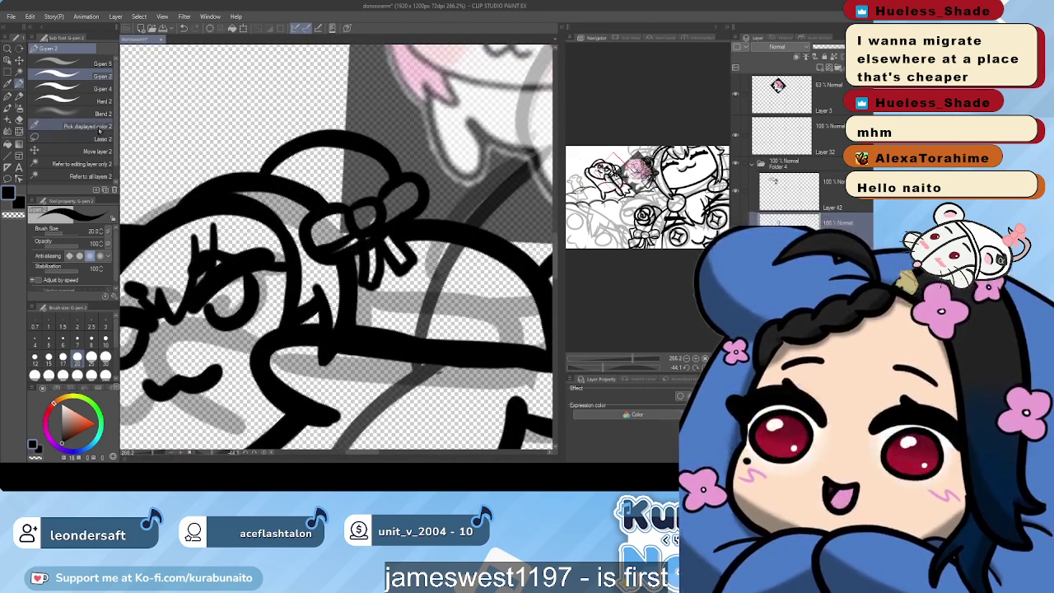
left_click(83, 102)
left_click(82, 75)
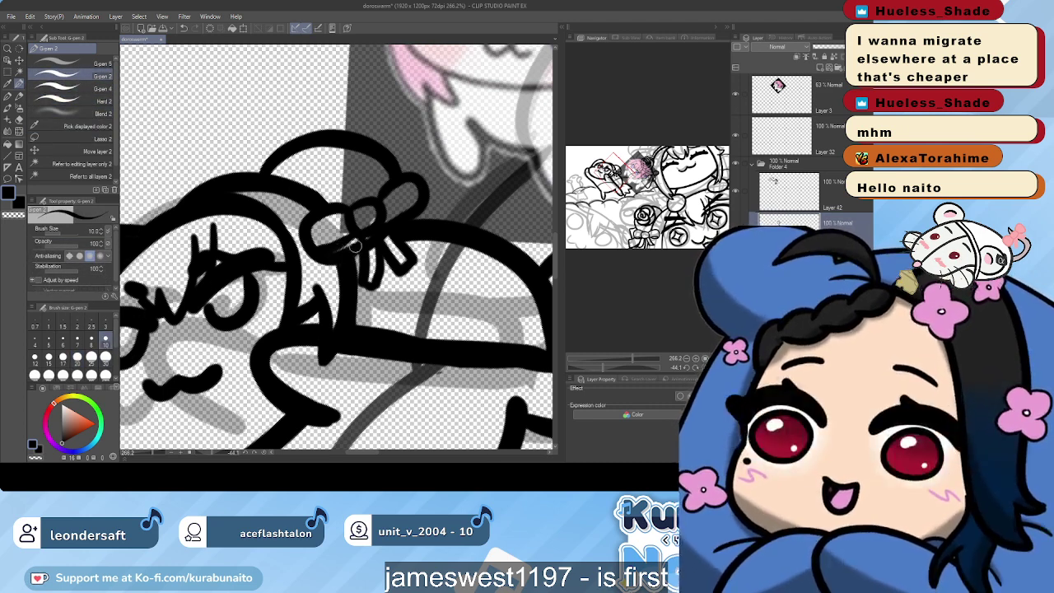
left_click(82, 100)
left_click(82, 100)
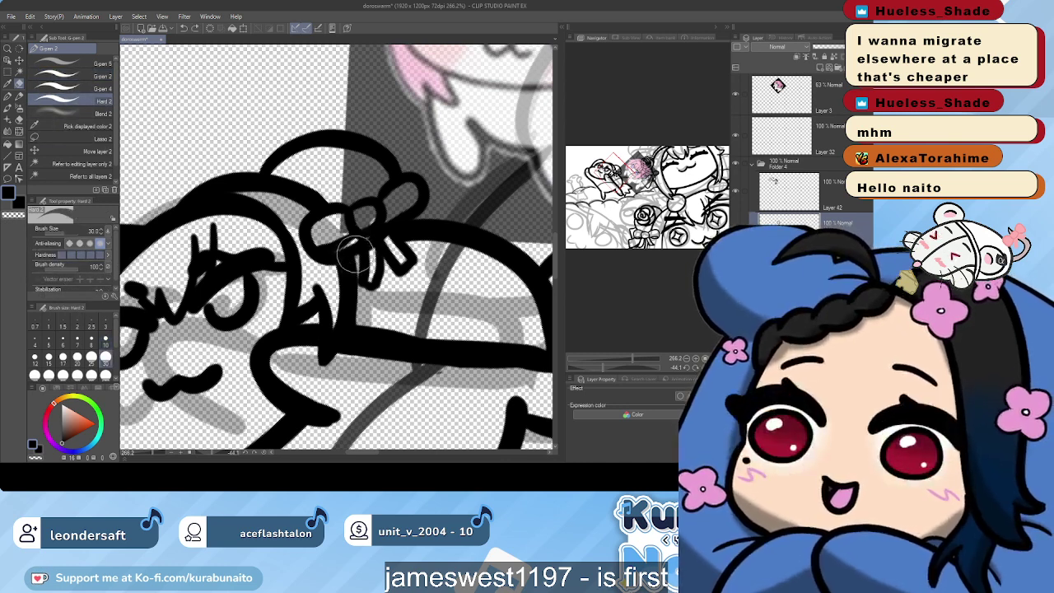
key("alt+]")
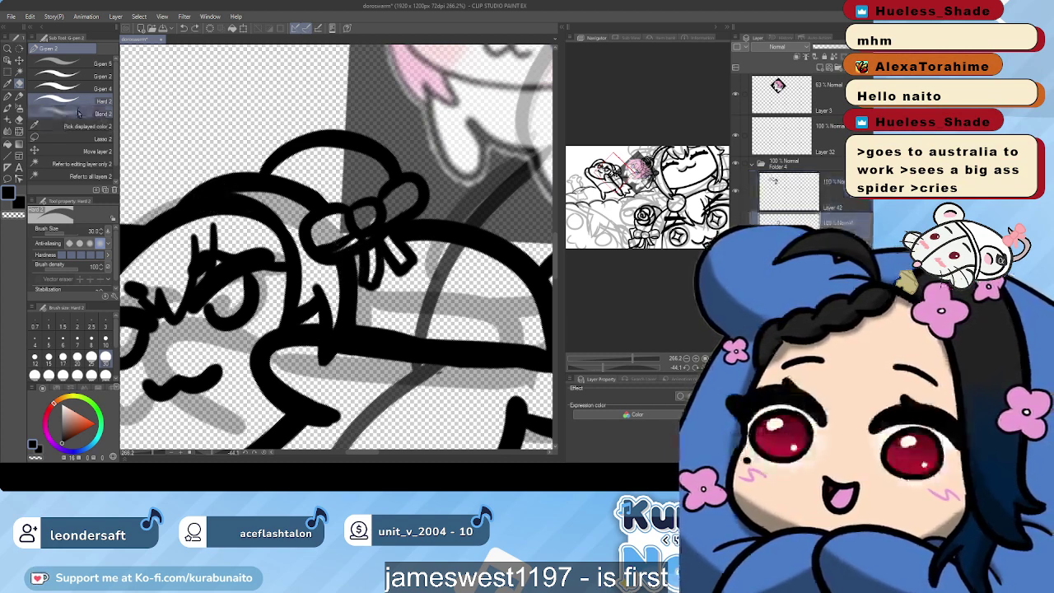
key("alt+bracketleft")
left_click(89, 88)
left_click(89, 101)
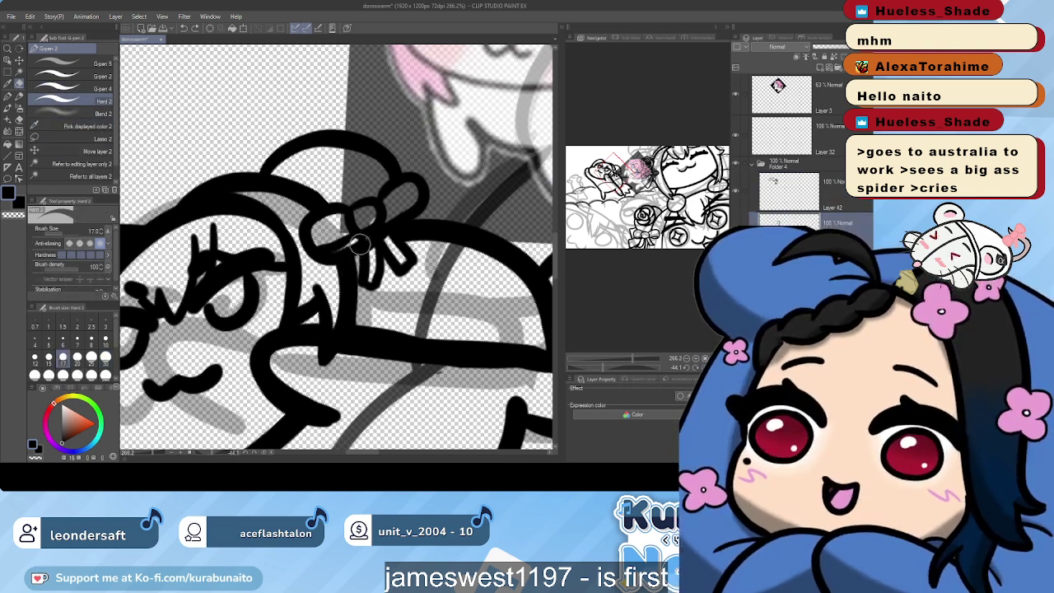
key("alt+bracketleft")
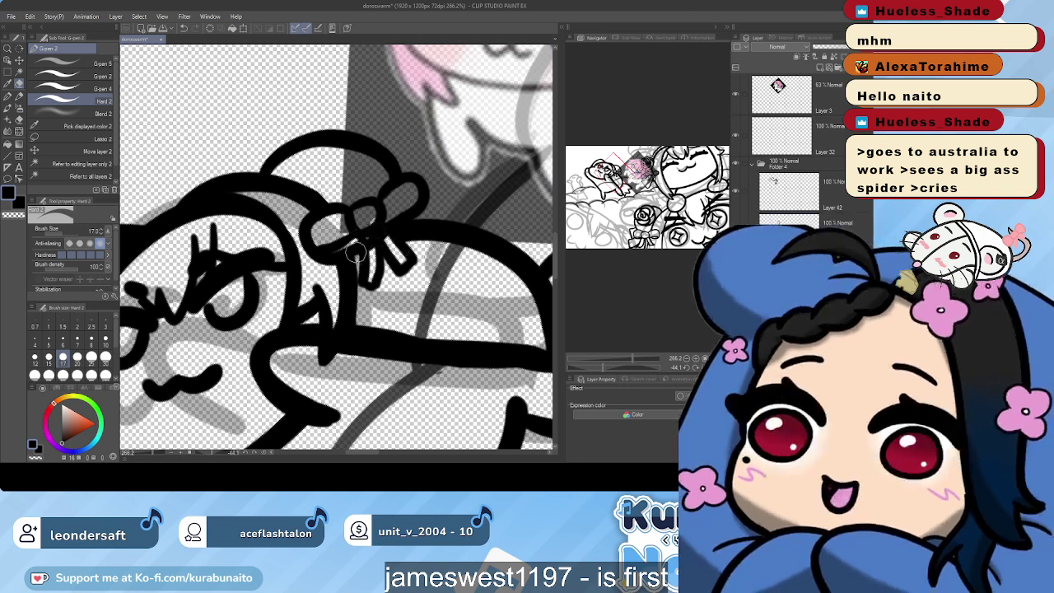
key("alt+bracketleft")
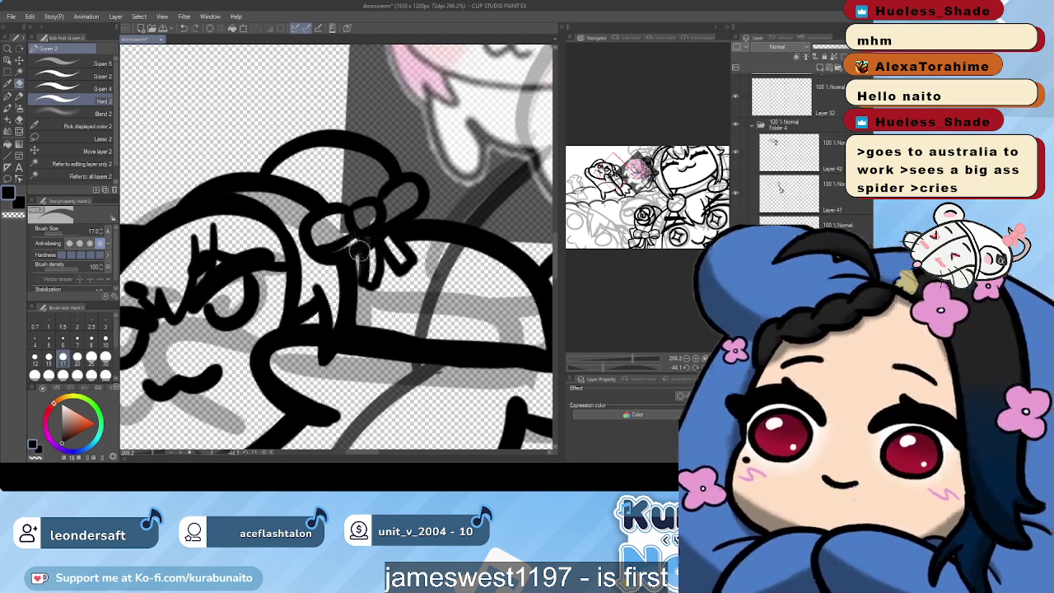
key("ctrl+z")
left_click_drag(348, 248, 355, 245)
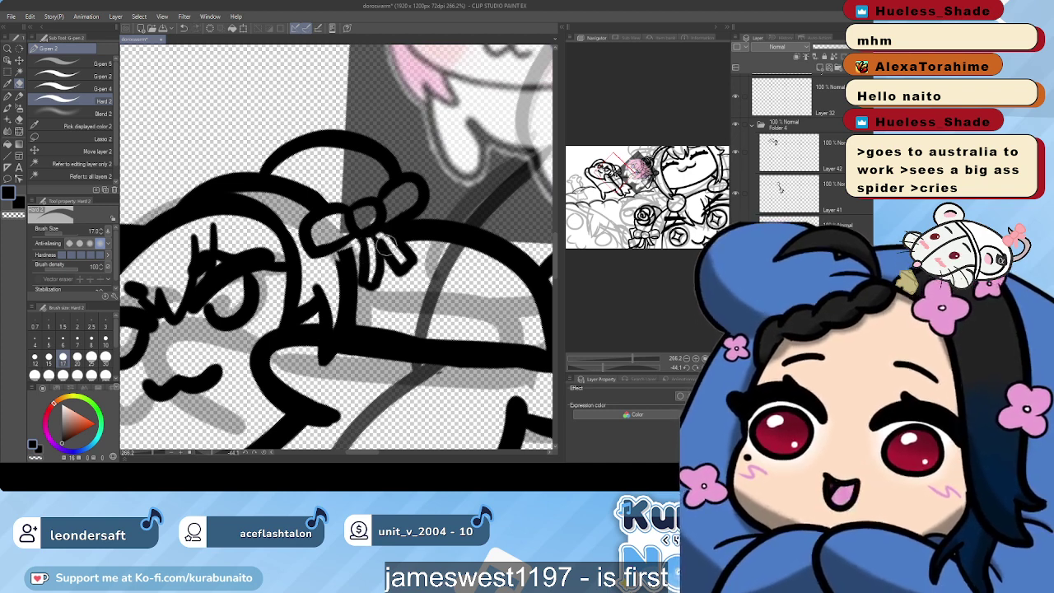
Thicken the hair bun's arc and touch up the line beside the bow's tails with G-pen 2 at brush size 30
left_click(76, 77)
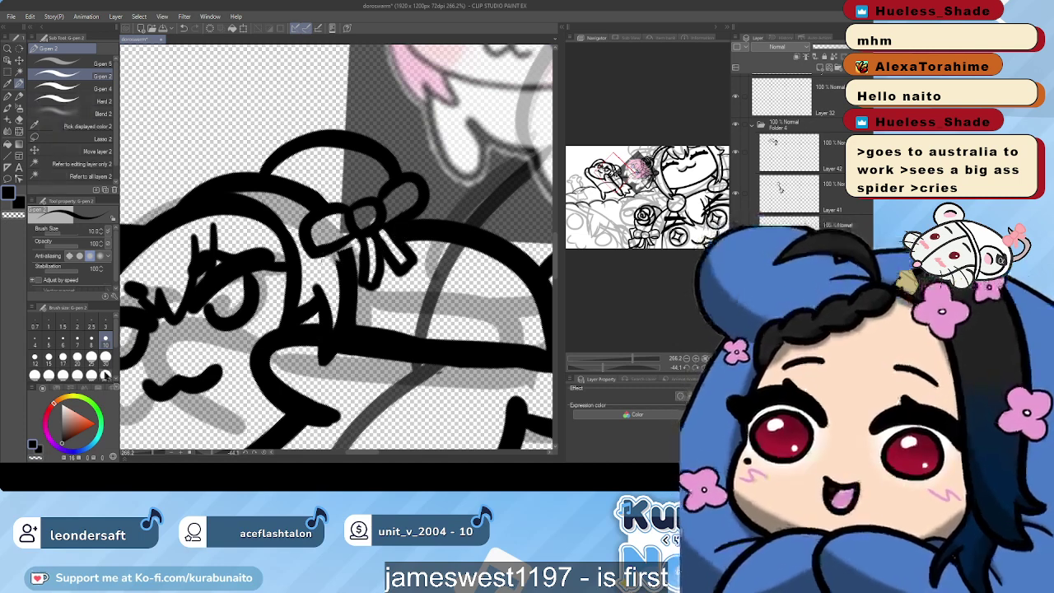
left_click(106, 357)
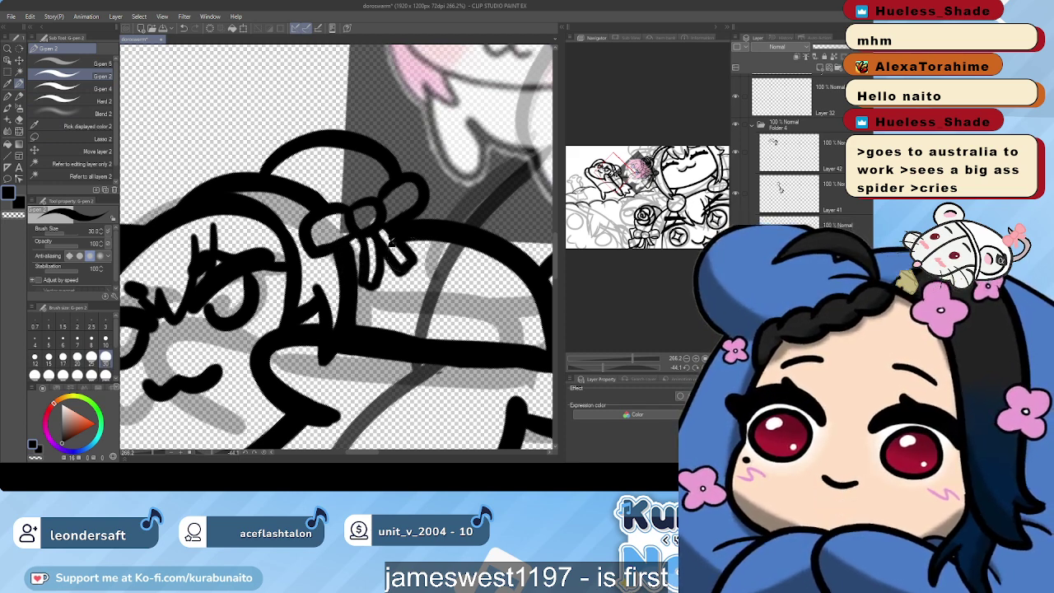
left_click_drag(391, 242, 405, 253)
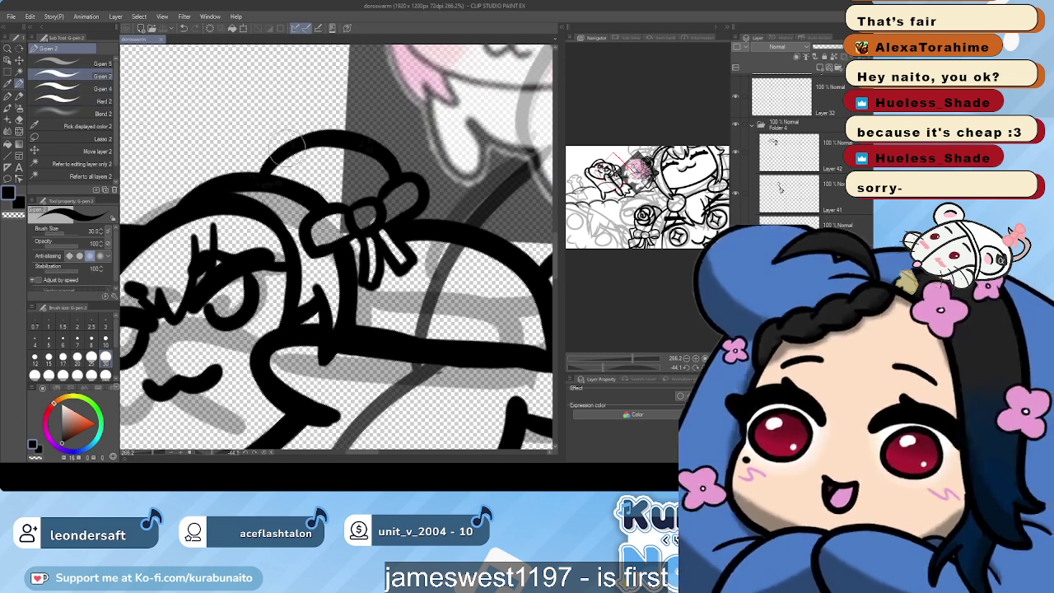
mouse_move(266, 172)
left_mouse_down()
mouse_move(324, 142)
mouse_move(280, 164)
left_mouse_up()
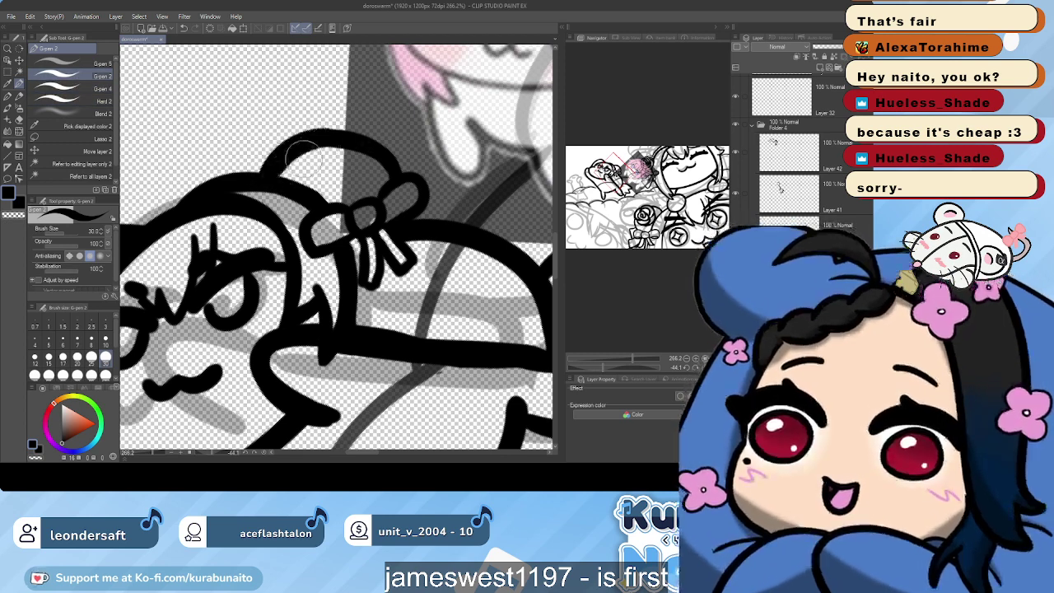
key("ctrl+z")
left_click_drag(327, 138, 276, 175)
key("ctrl+z")
left_click_drag(325, 140, 270, 176)
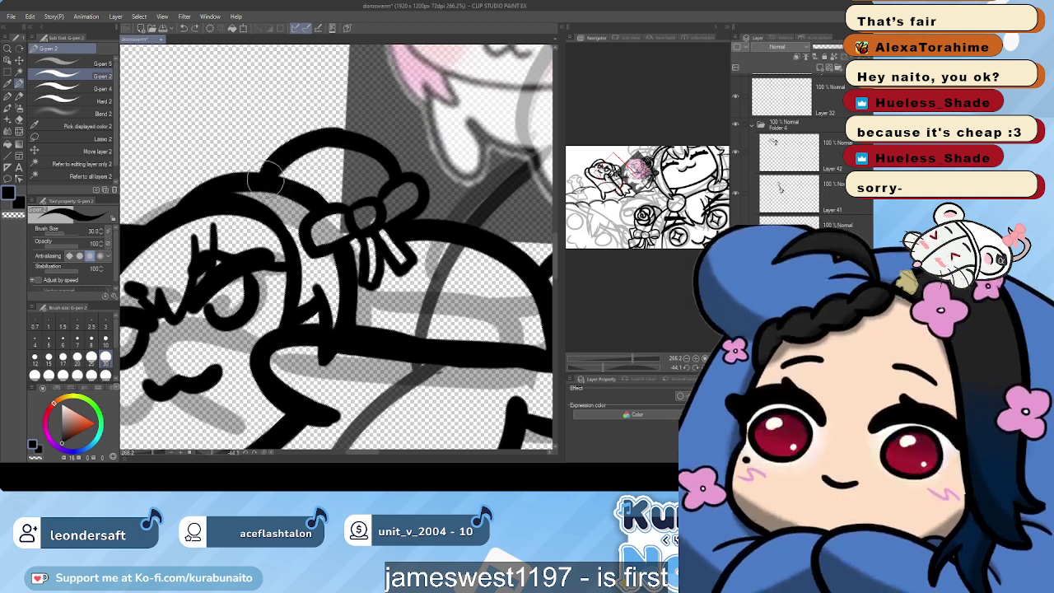
key("ctrl+z")
mouse_move(338, 139)
left_mouse_down()
mouse_move(264, 170)
mouse_move(330, 144)
mouse_move(317, 135)
mouse_move(381, 152)
mouse_move(384, 161)
mouse_move(373, 156)
mouse_move(396, 174)
left_mouse_up()
key("ctrl+z")
mouse_move(322, 147)
left_mouse_down()
mouse_move(395, 160)
mouse_move(403, 189)
mouse_move(362, 206)
left_mouse_up()
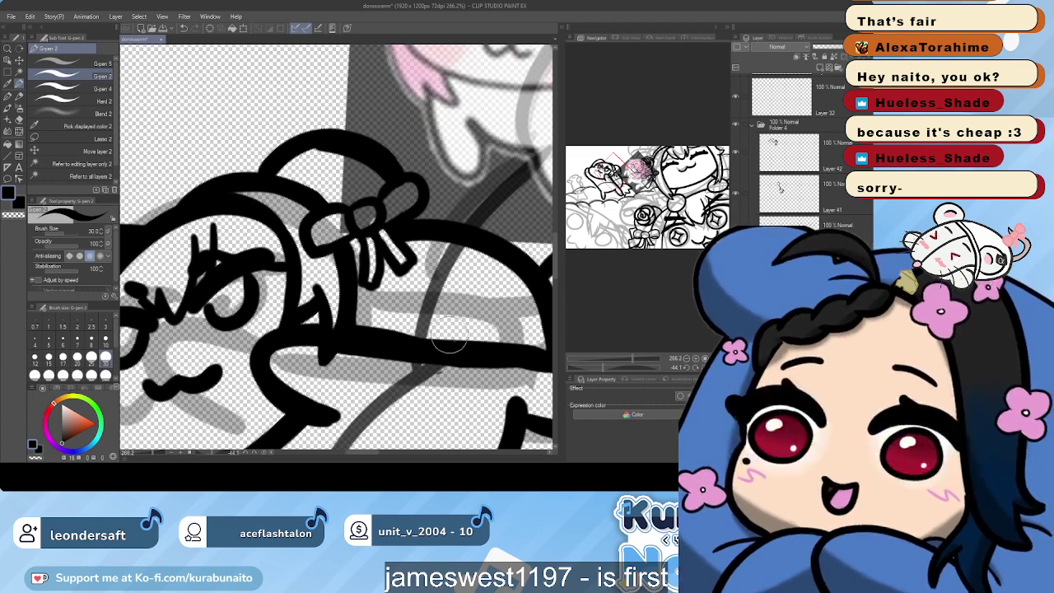
left_click_drag(326, 216, 364, 236)
Erase the excess ink at the lowest spike of the figure's jagged tail with the Hard 2 eraser, selecting the layer that holds it
scroll(365, 237, "down", 3)
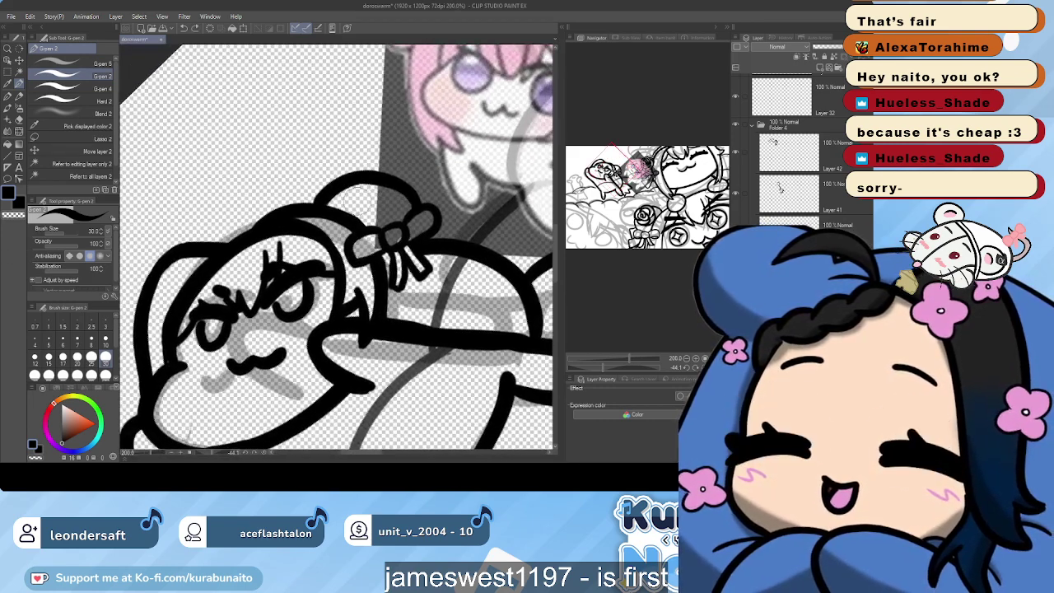
left_click_drag(307, 198, 343, 200)
scroll(344, 200, "down", 3)
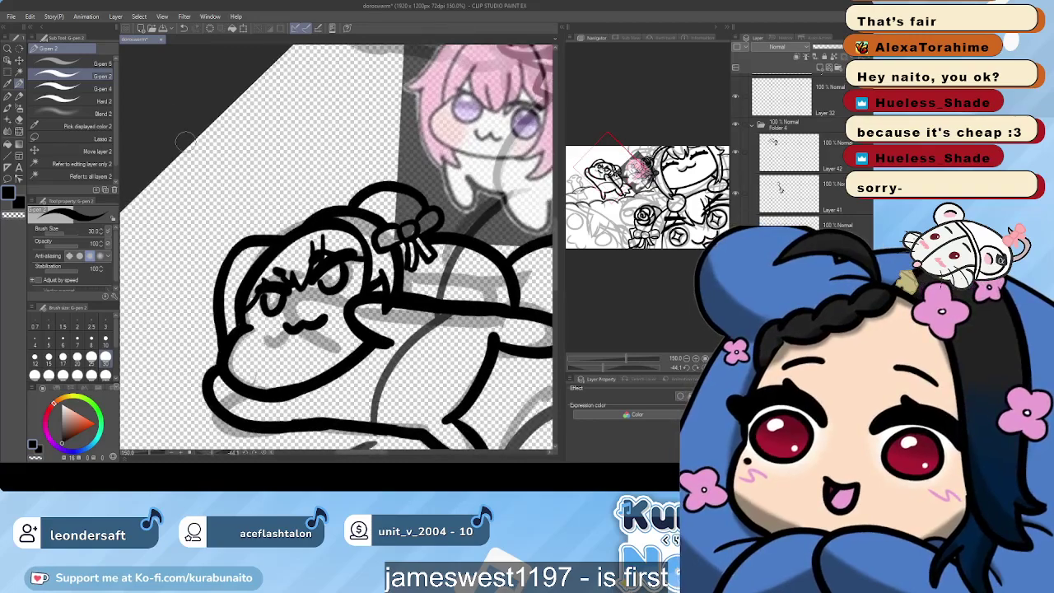
scroll(186, 142, "down", 1)
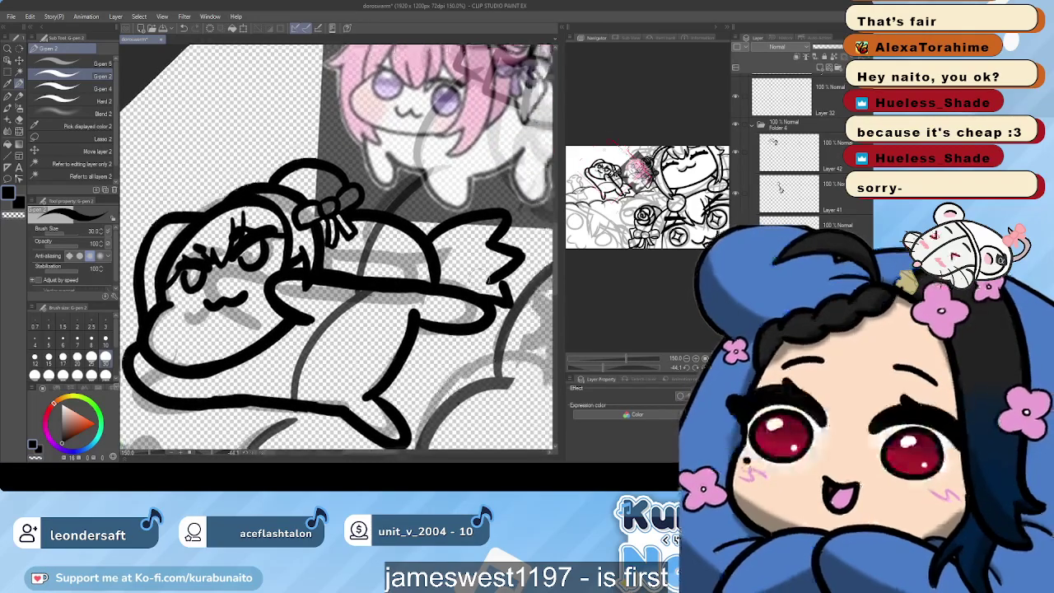
scroll(337, 247, "down", 2)
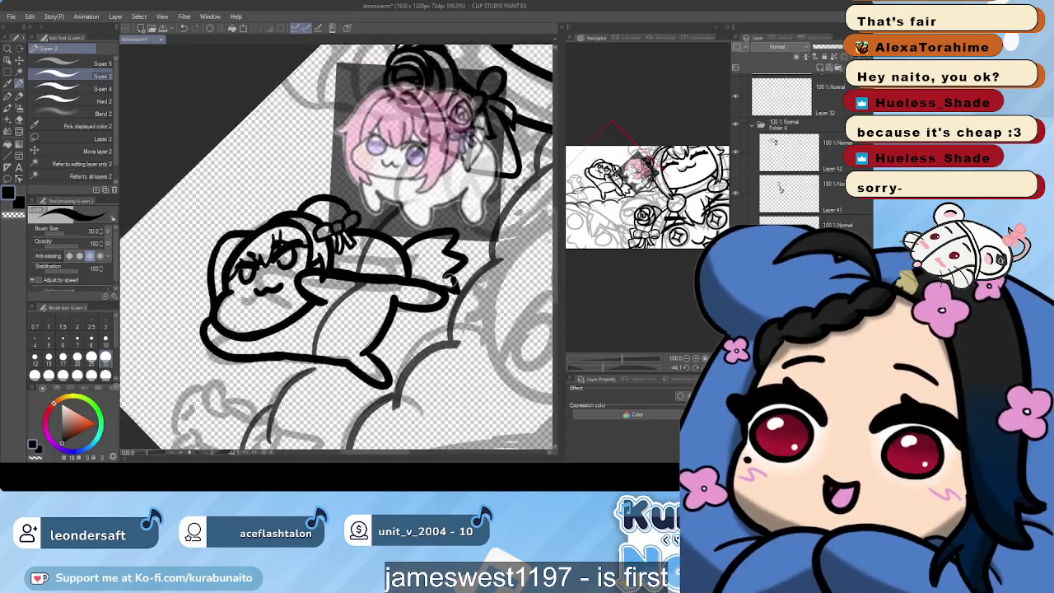
scroll(429, 276, "up", 3)
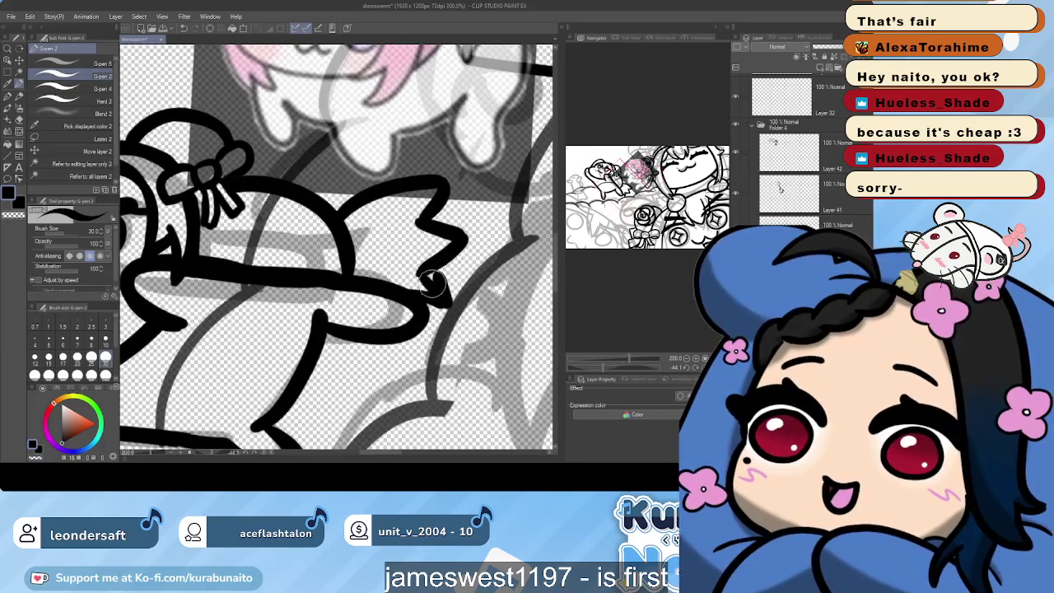
left_click(89, 101)
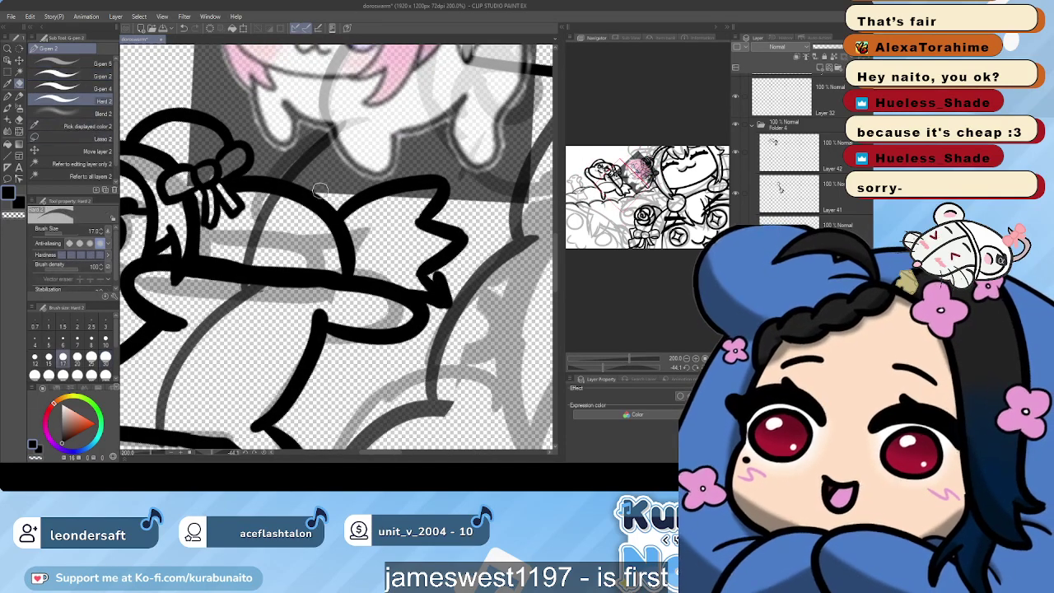
left_click(439, 278, "ctrl+shift")
left_click_drag(443, 278, 457, 298)
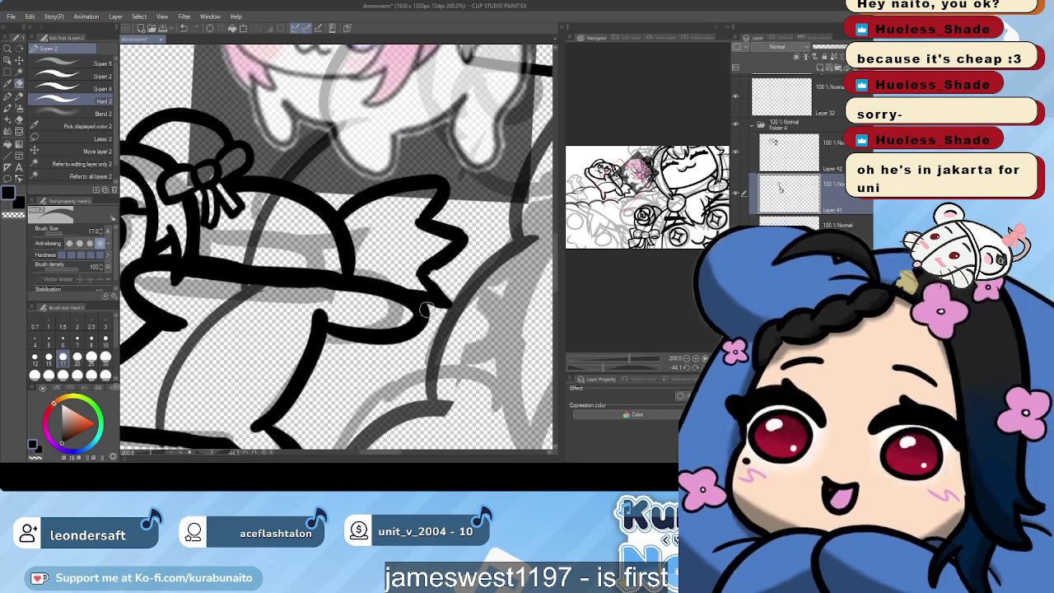
Try to re-ink the lowest spike of the jagged tail with G-pen 2 at brush size 30
left_click(83, 75)
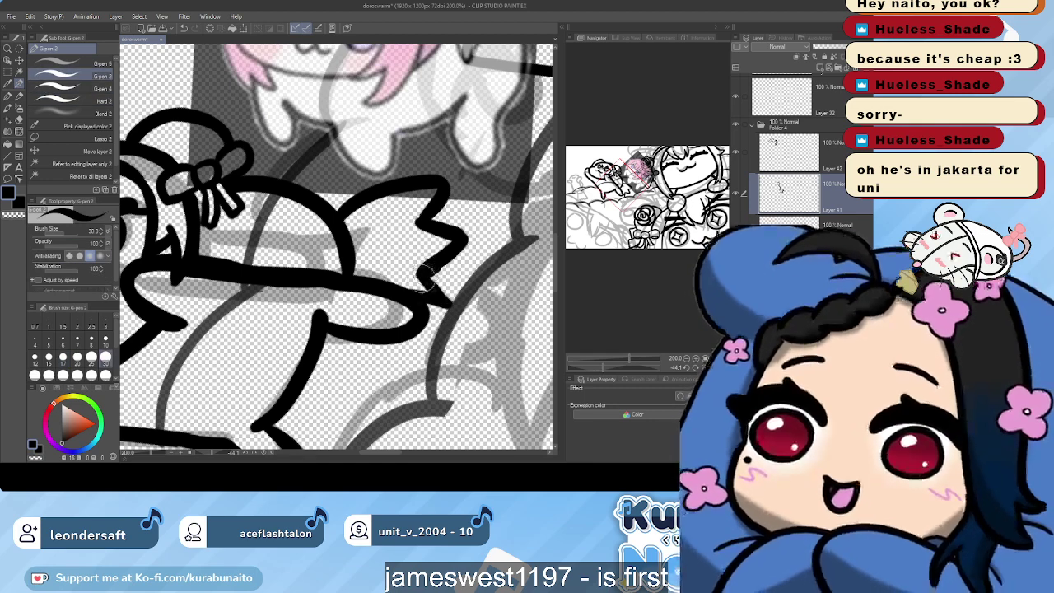
left_click_drag(427, 270, 448, 302)
key("ctrl+z")
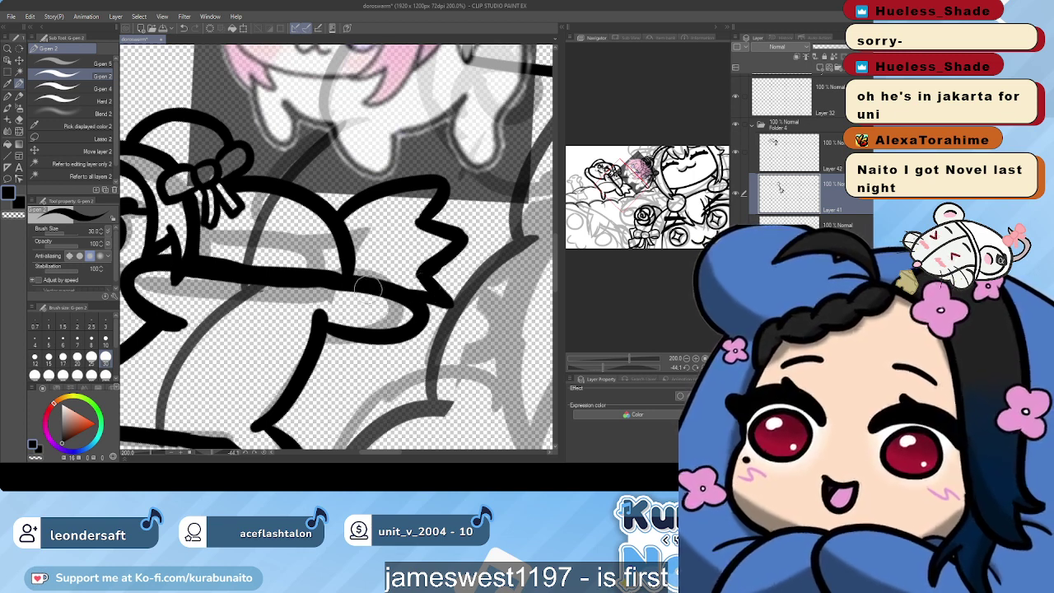
Ink extra pointed ribbon tails beside the bow with G-pen 2 at brush size 20, and save the illustration
scroll(416, 257, "down", 2)
scroll(202, 130, "down", 4)
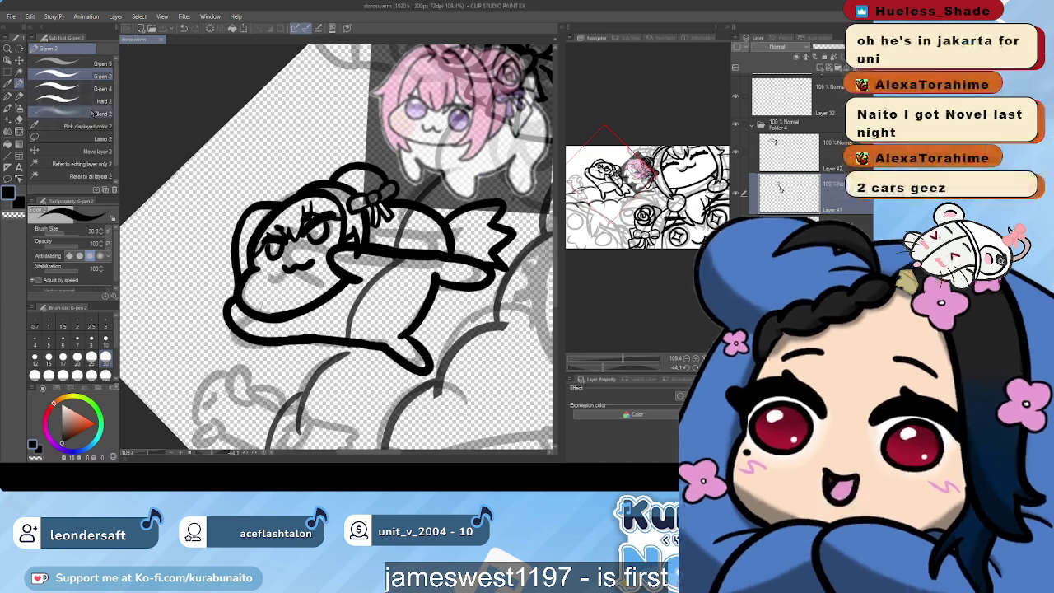
left_click(77, 356)
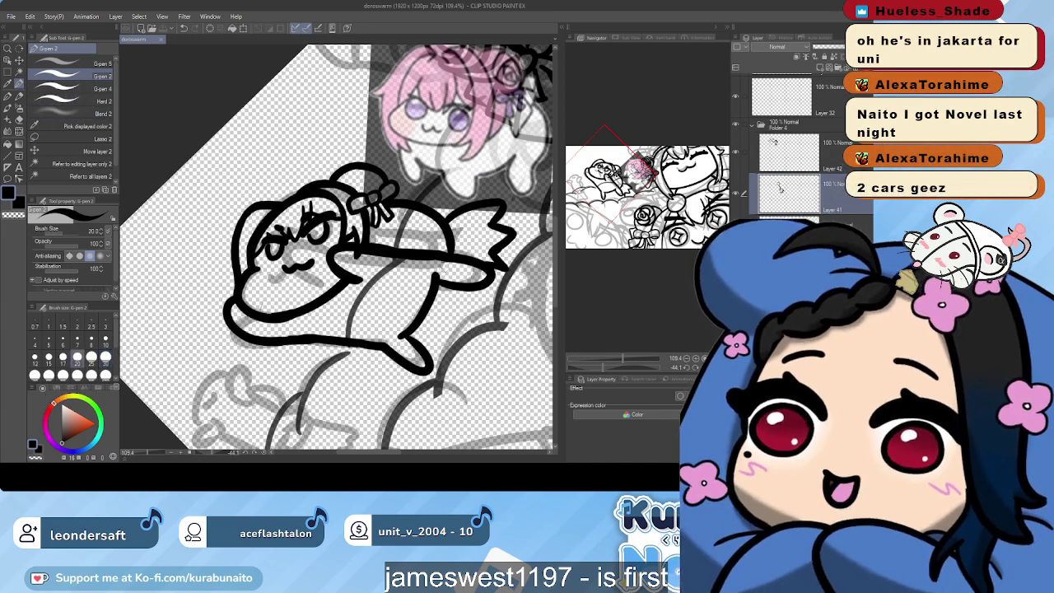
scroll(356, 244, "up", 4)
scroll(356, 224, "up", 2)
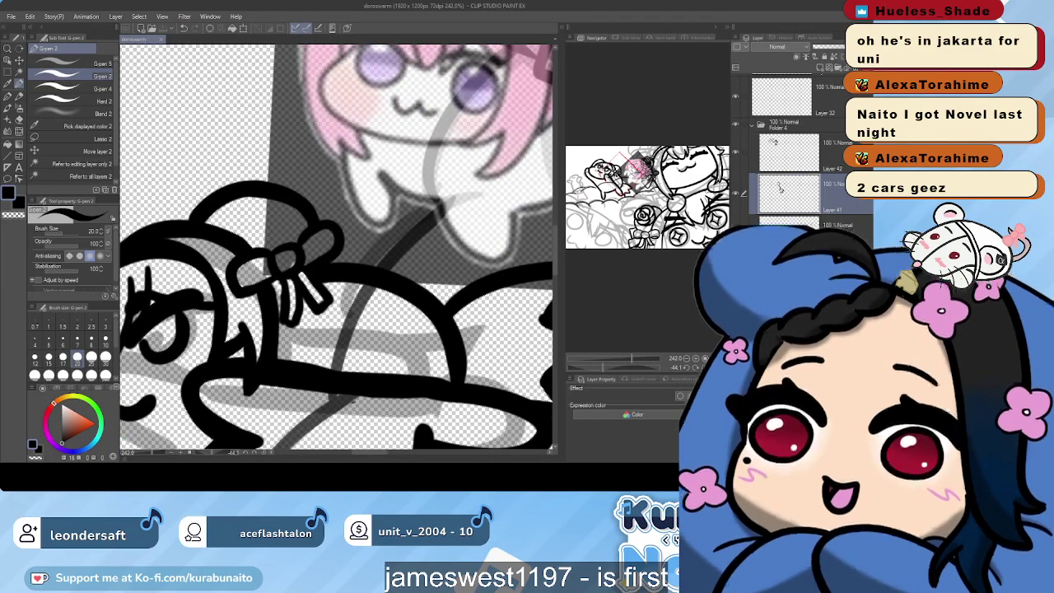
scroll(288, 57, "down", 1)
scroll(288, 212, "down", 2)
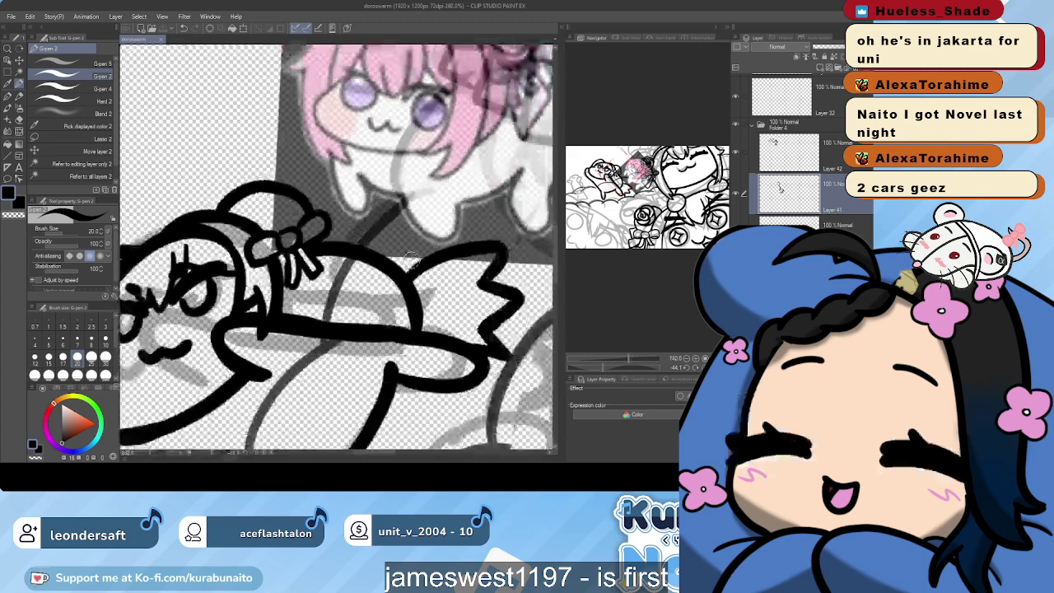
scroll(383, 242, "up", 3)
scroll(407, 251, "up", 2)
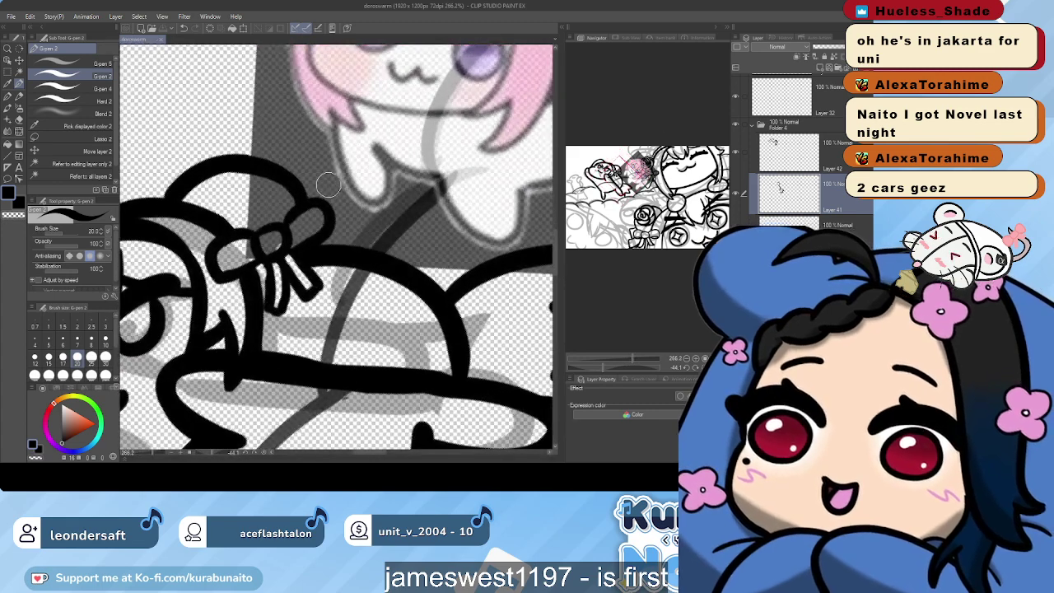
mouse_move(358, 226)
left_mouse_down()
mouse_move(335, 255)
mouse_move(314, 254)
mouse_move(346, 254)
mouse_move(322, 280)
mouse_move(342, 284)
mouse_move(320, 319)
mouse_move(288, 302)
mouse_move(319, 319)
mouse_move(327, 313)
mouse_move(310, 316)
mouse_move(333, 289)
left_mouse_up()
key("ctrl+z")
key("ctrl+z")
key("ctrl+z")
key("ctrl+z")
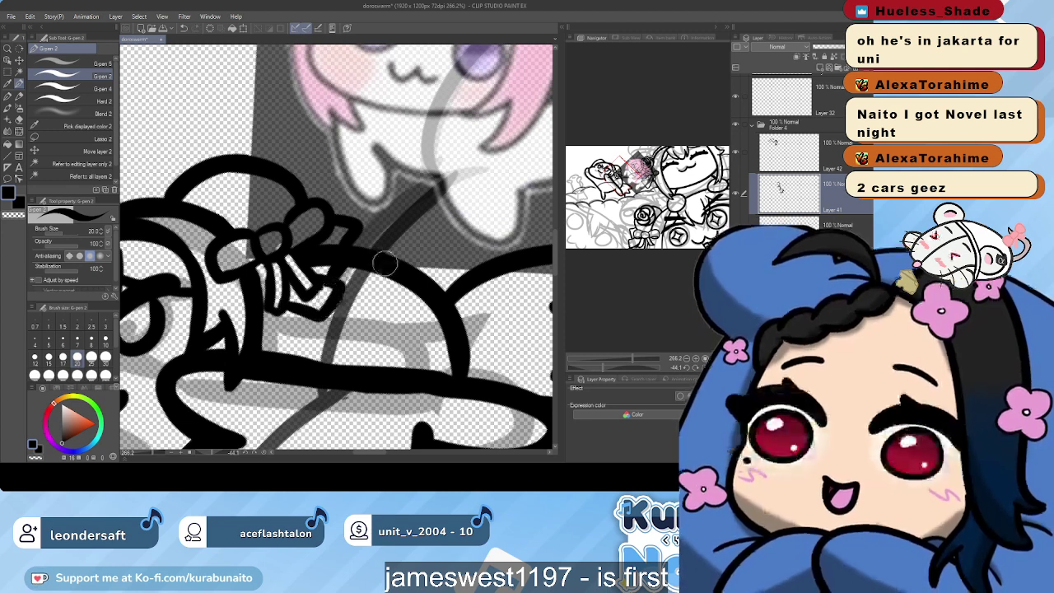
left_click_drag(299, 241, 333, 247)
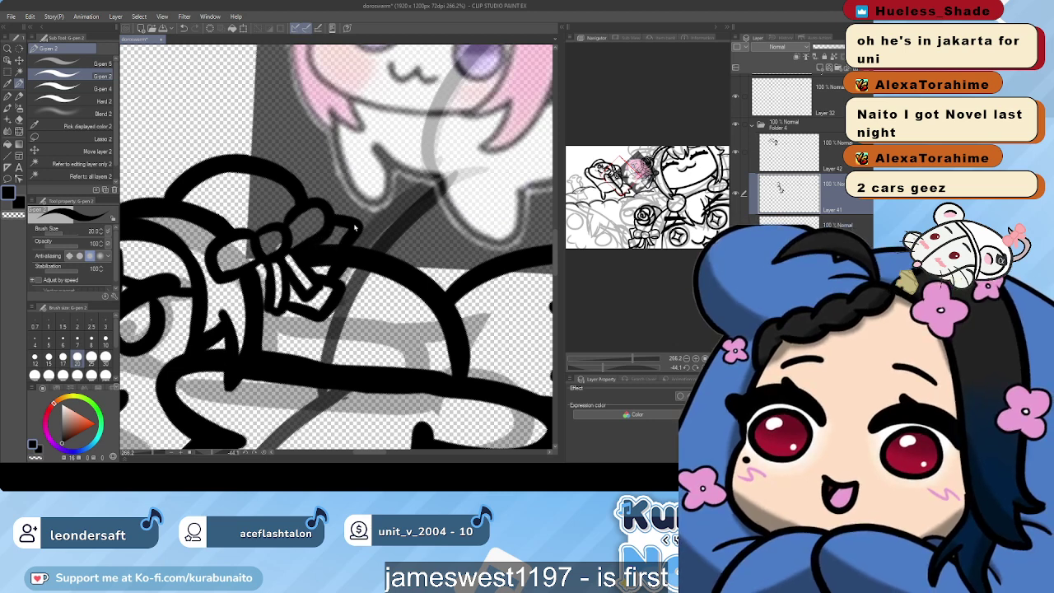
key("ctrl+s")
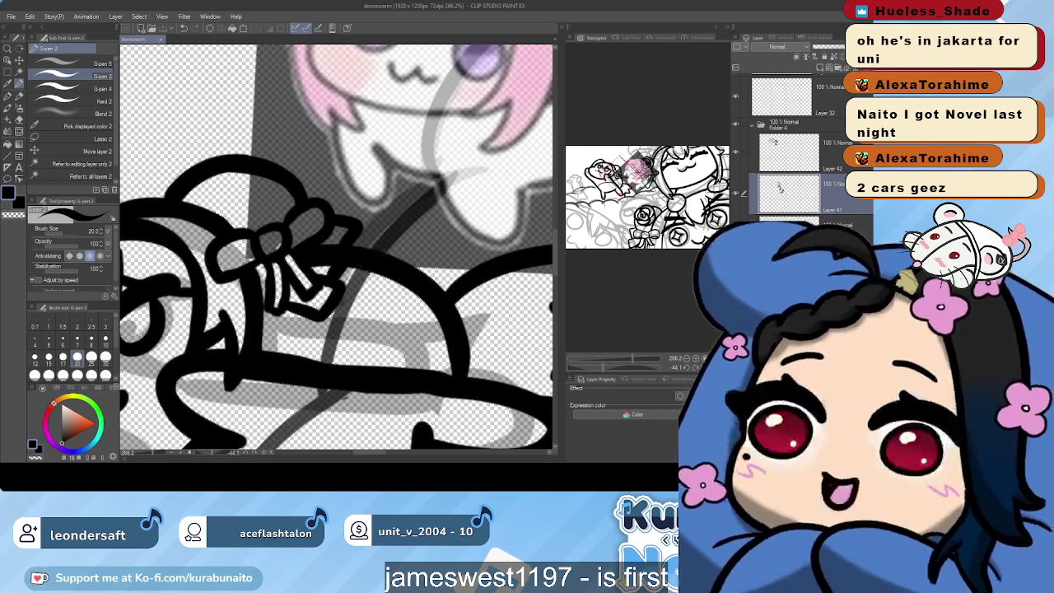
Try to erase the lines between the bow's pointed ribbon tails with the Hard 2 eraser at size 17
left_click(80, 102)
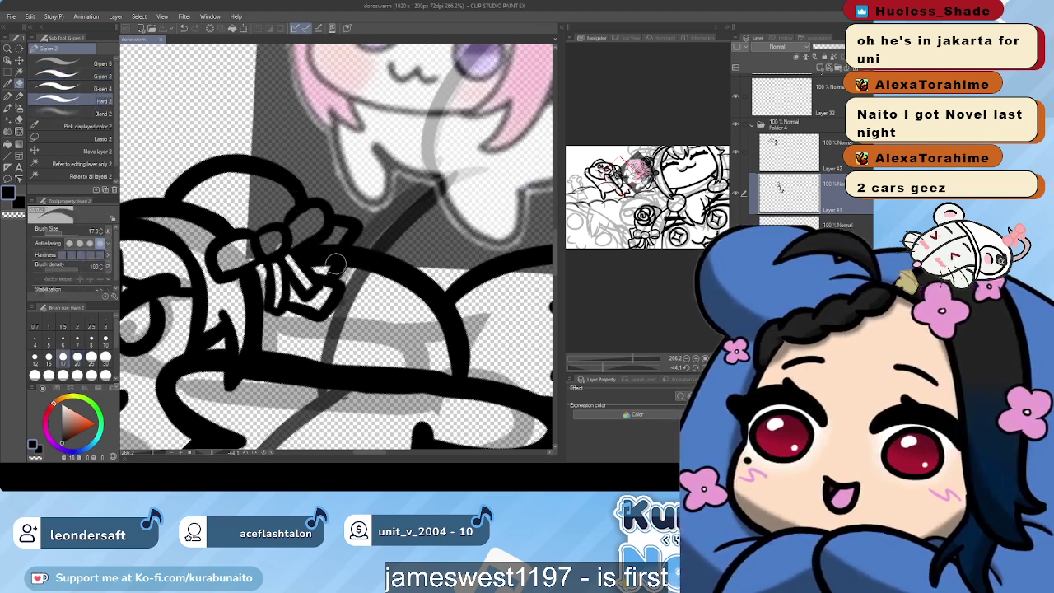
left_click_drag(329, 260, 311, 262)
key("ctrl+z")
key("ctrl+z")
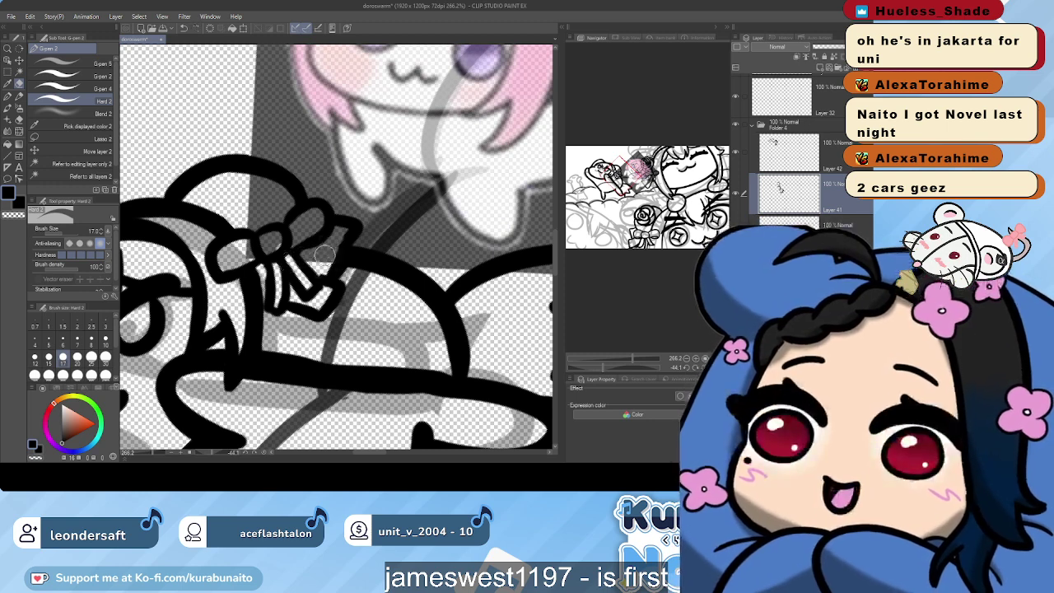
Add a new raster layer above Layer 41 and try a G-pen 2 stroke beside the bow's ribbon tails
left_click(74, 88)
left_click(74, 76)
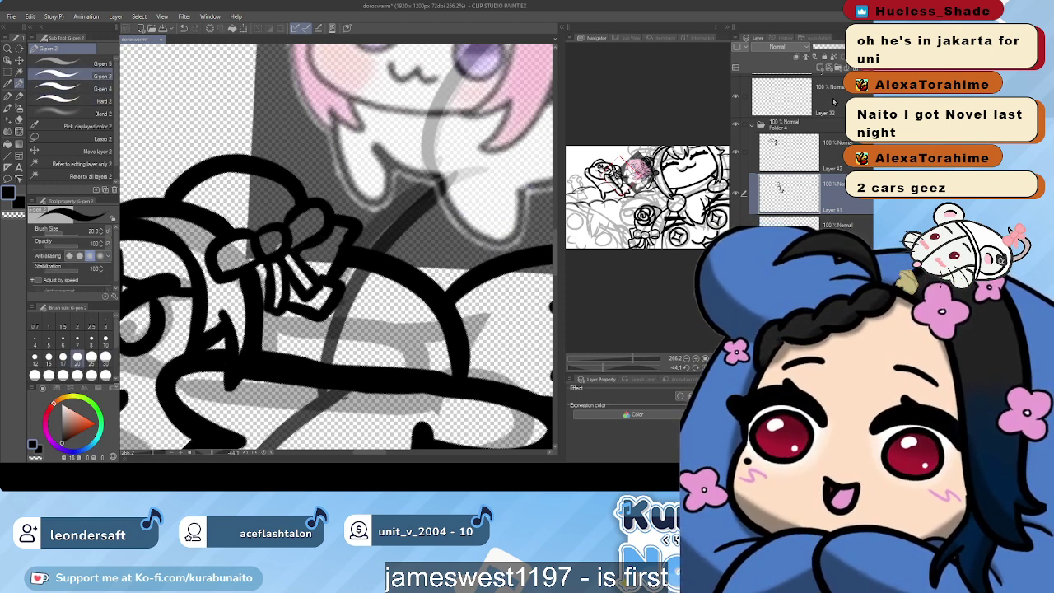
left_click(820, 68)
mouse_move(347, 231)
left_mouse_down()
mouse_move(336, 266)
mouse_move(311, 246)
mouse_move(351, 249)
left_mouse_up()
key("ctrl+z")
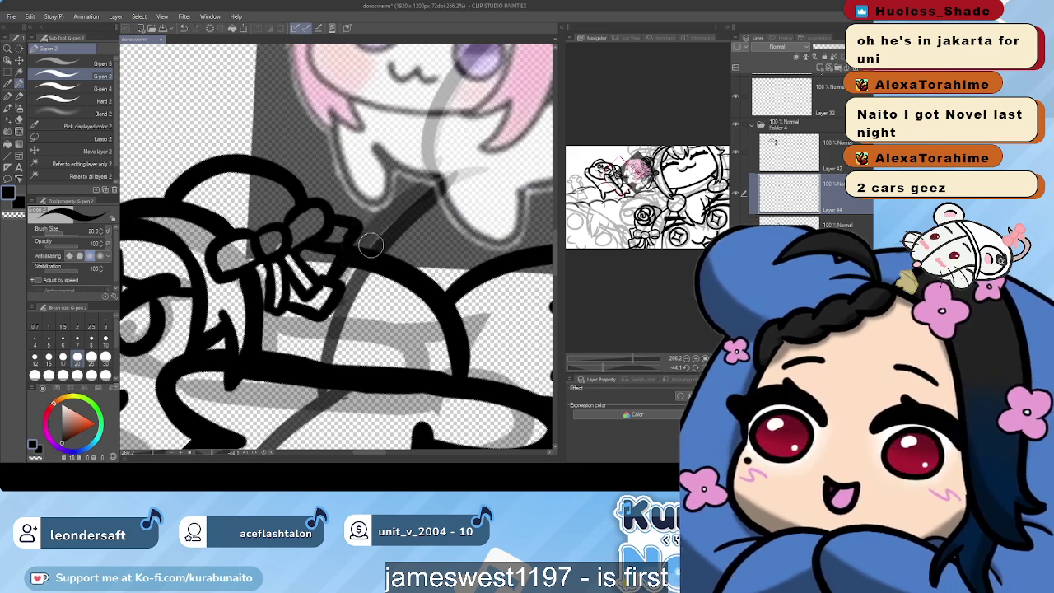
Set the canvas upright, collapse Folder 4, and shift the whole raised-paw figure up and left above the clouds with Move layer
scroll(363, 284, "down", 4)
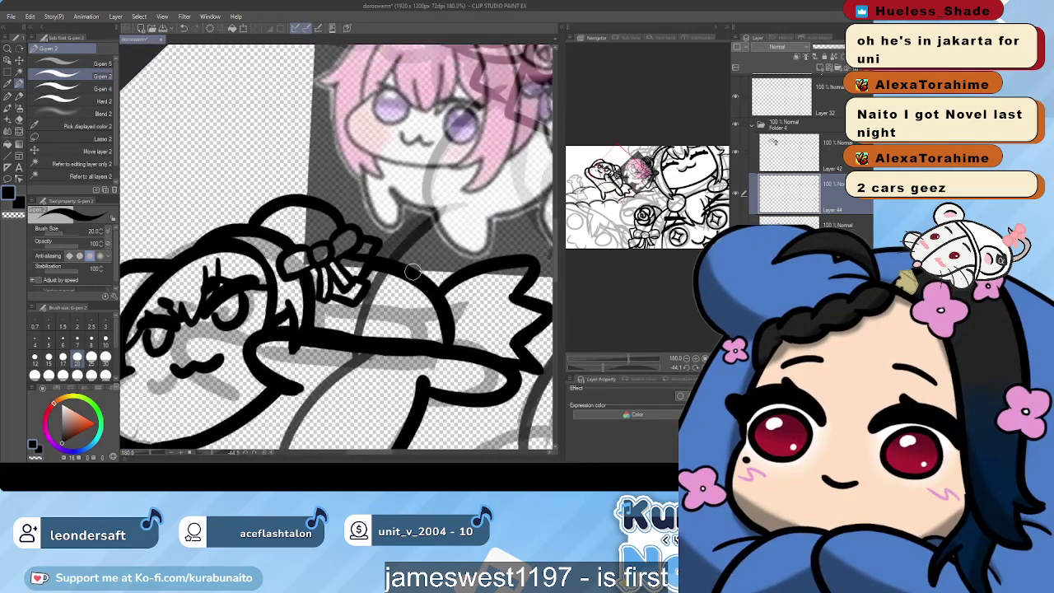
scroll(387, 268, "down", 3)
scroll(387, 267, "down", 3)
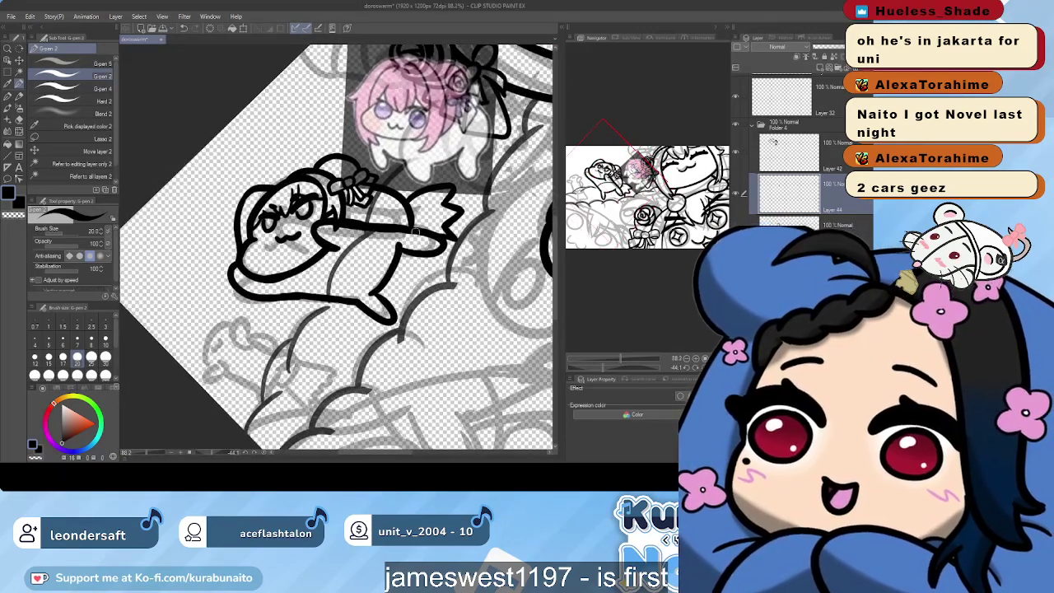
scroll(387, 268, "down", 4)
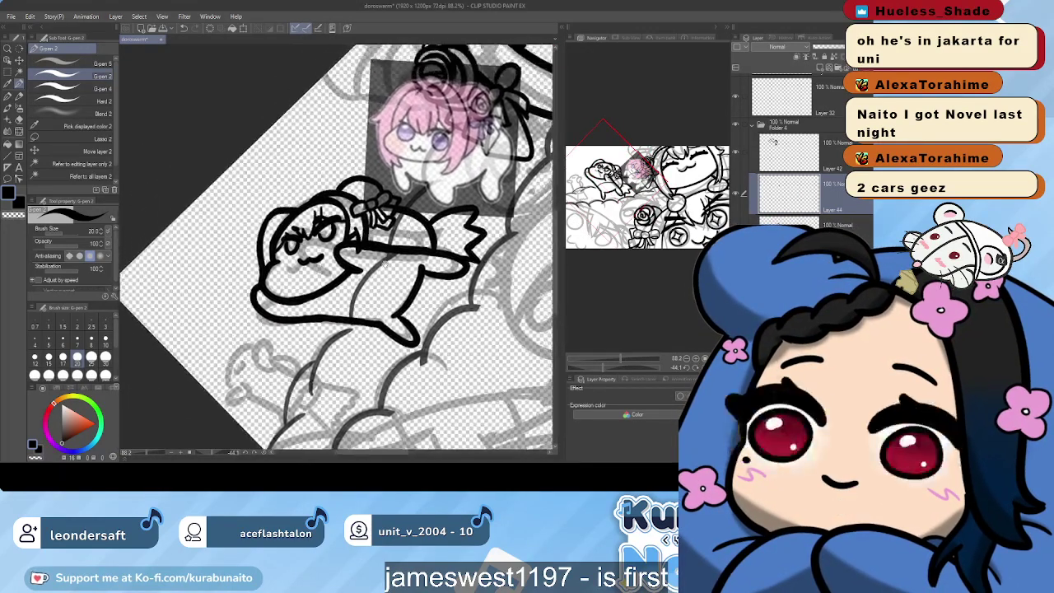
left_click_drag(387, 267, 395, 273)
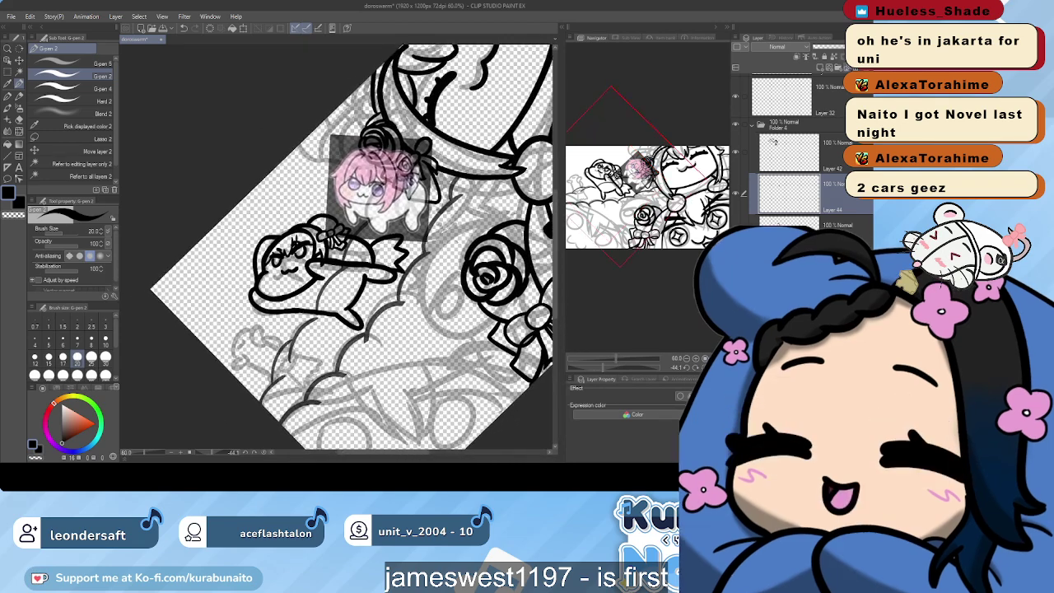
left_click(263, 452)
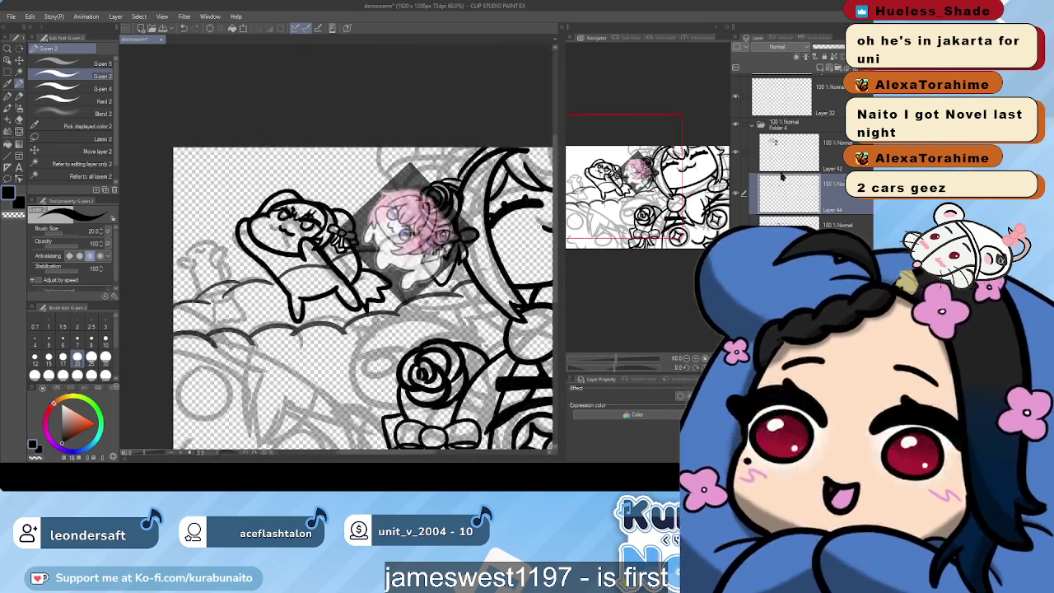
left_click(752, 126)
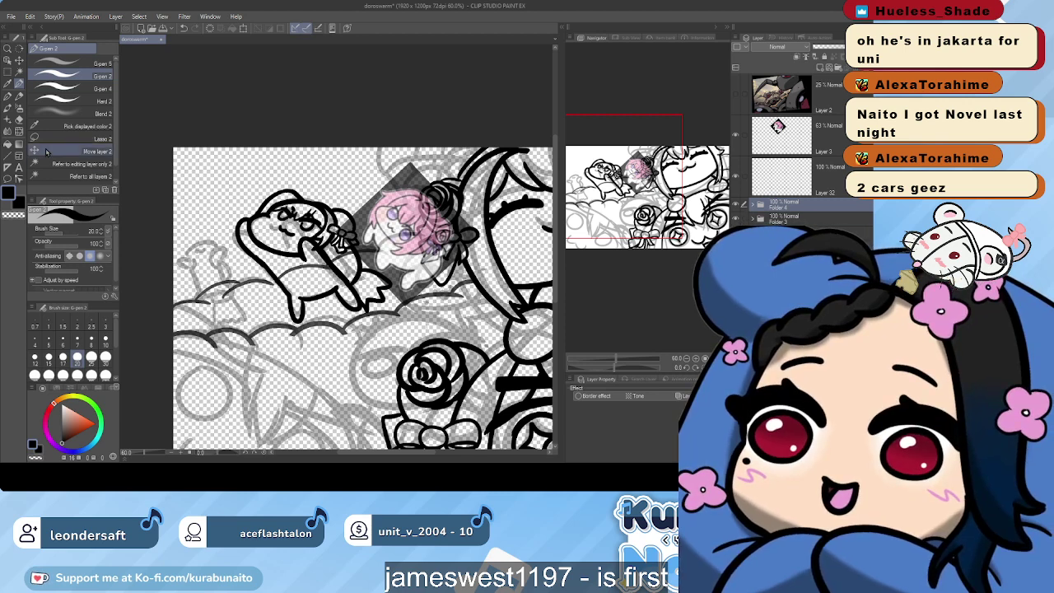
left_click(97, 151)
mouse_move(378, 279)
left_mouse_down()
mouse_move(358, 281)
mouse_move(361, 257)
mouse_move(376, 255)
left_mouse_up()
scroll(444, 268, "down", 3)
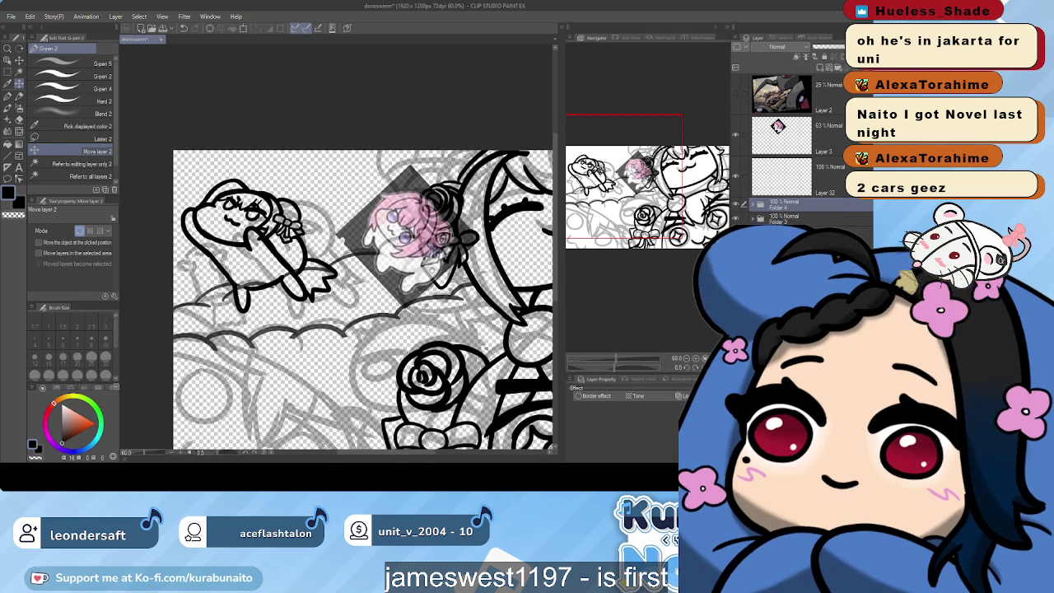
scroll(392, 255, "up", 2)
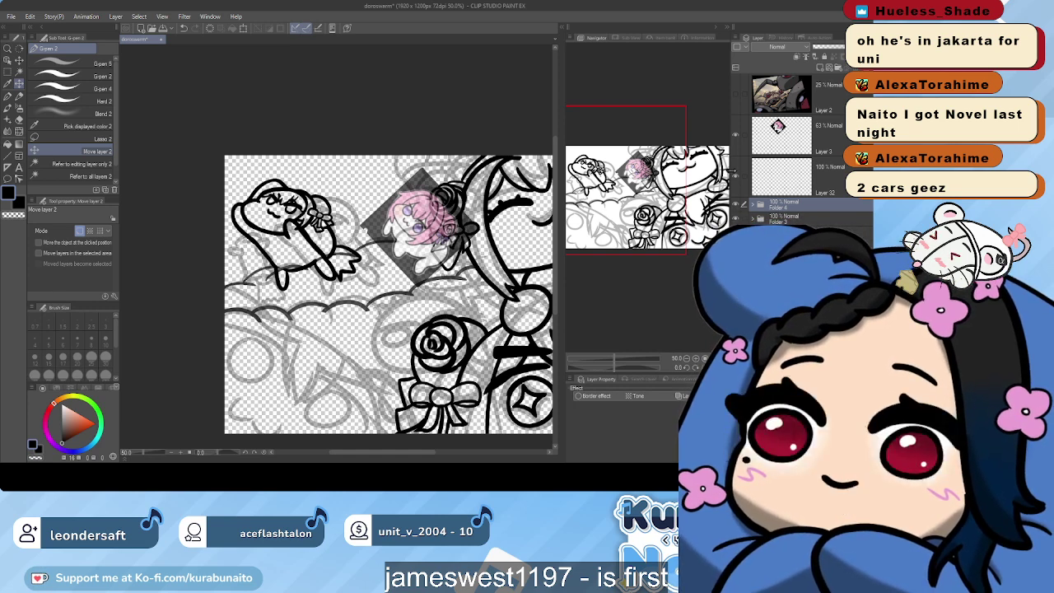
Select Layer 32 and try short G-pen 2 strokes at brush size 30 along the large smiling figure's waist bands
left_click(767, 183)
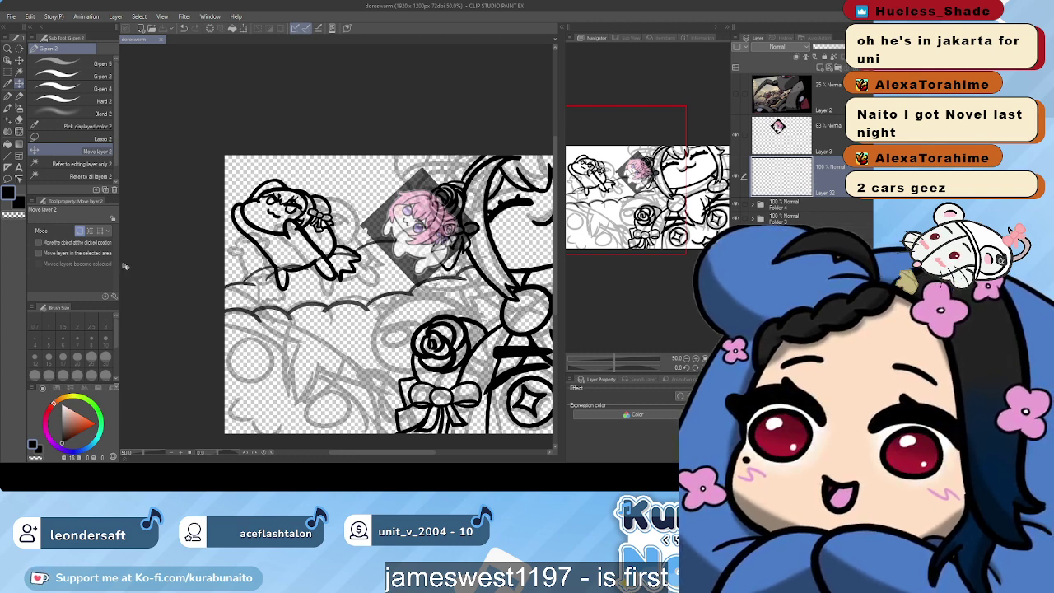
scroll(157, 266, "down", 6)
scroll(390, 284, "up", 3)
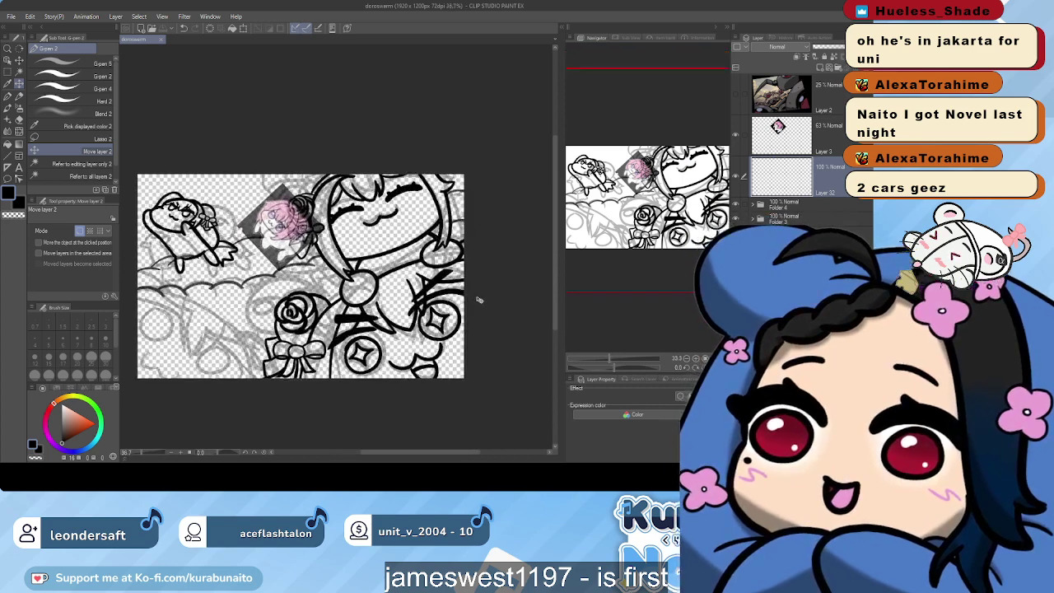
scroll(389, 284, "down", 2)
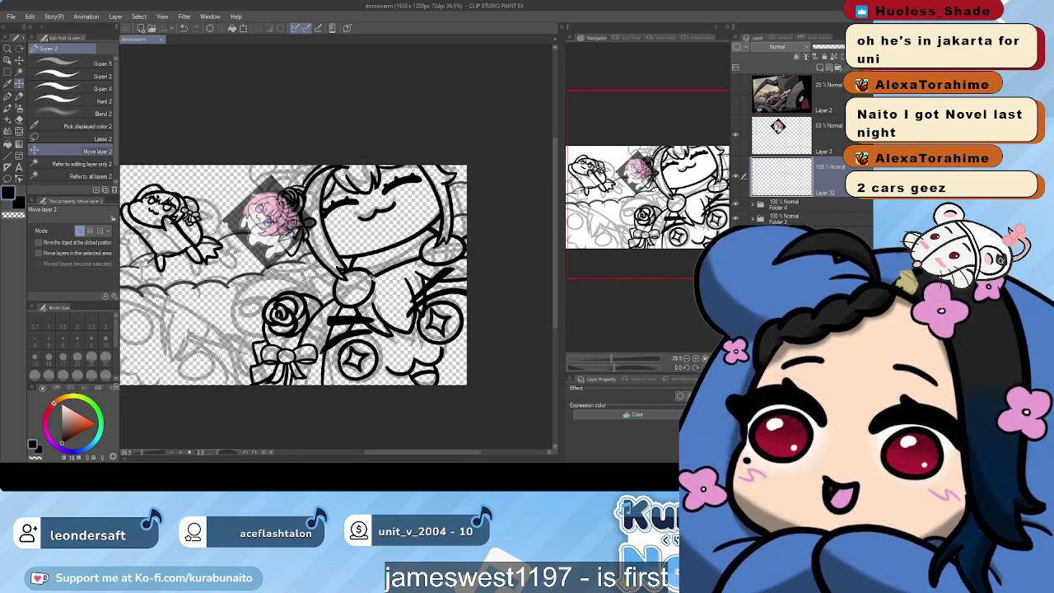
scroll(372, 278, "down", 1)
scroll(350, 247, "down", 1)
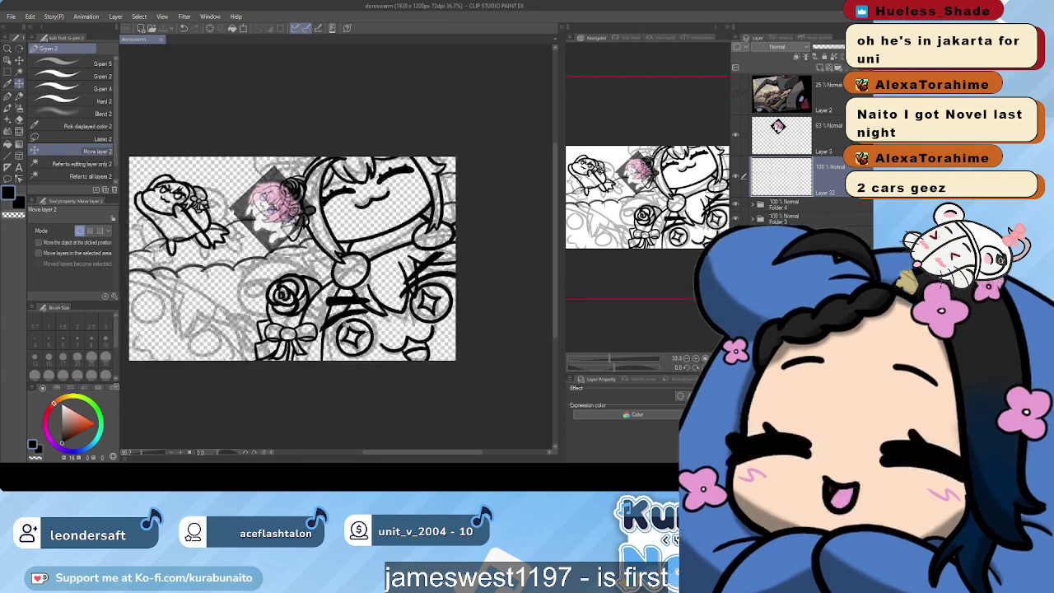
scroll(358, 330, "up", 1)
scroll(411, 301, "down", 2)
scroll(311, 283, "up", 3)
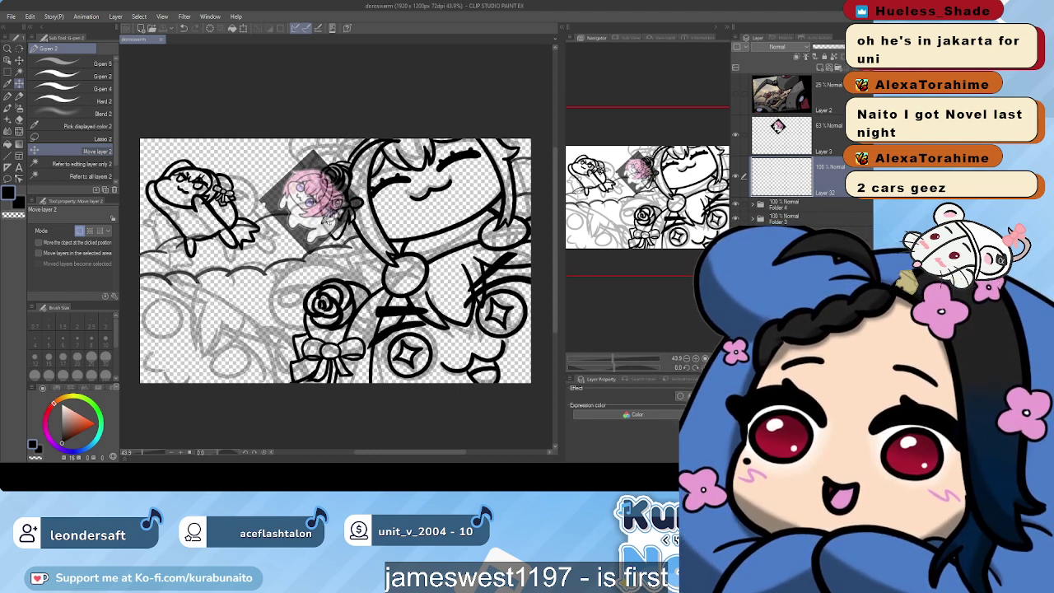
left_click(82, 75)
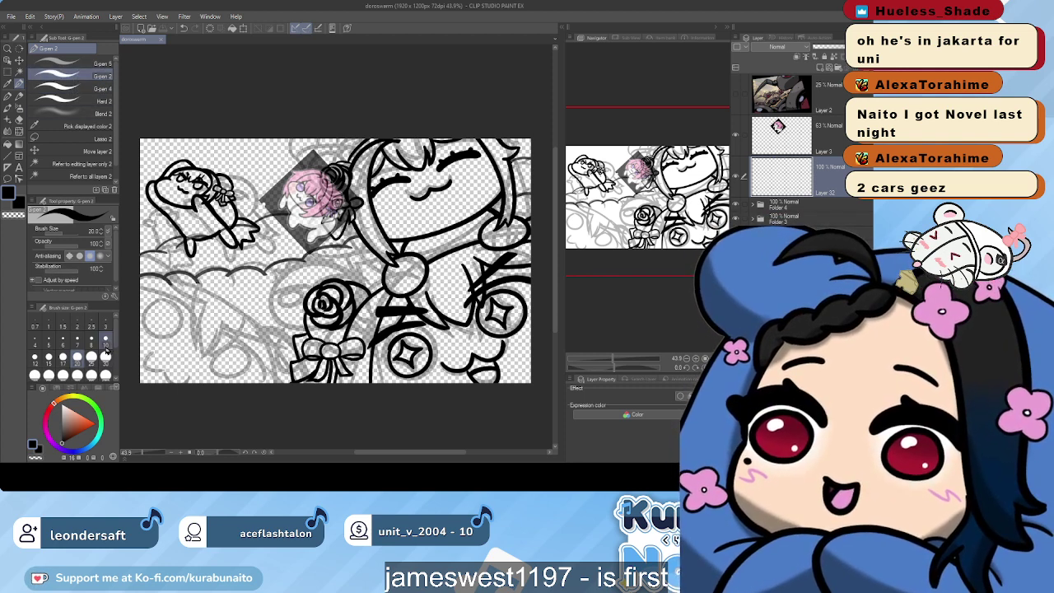
left_click(106, 357)
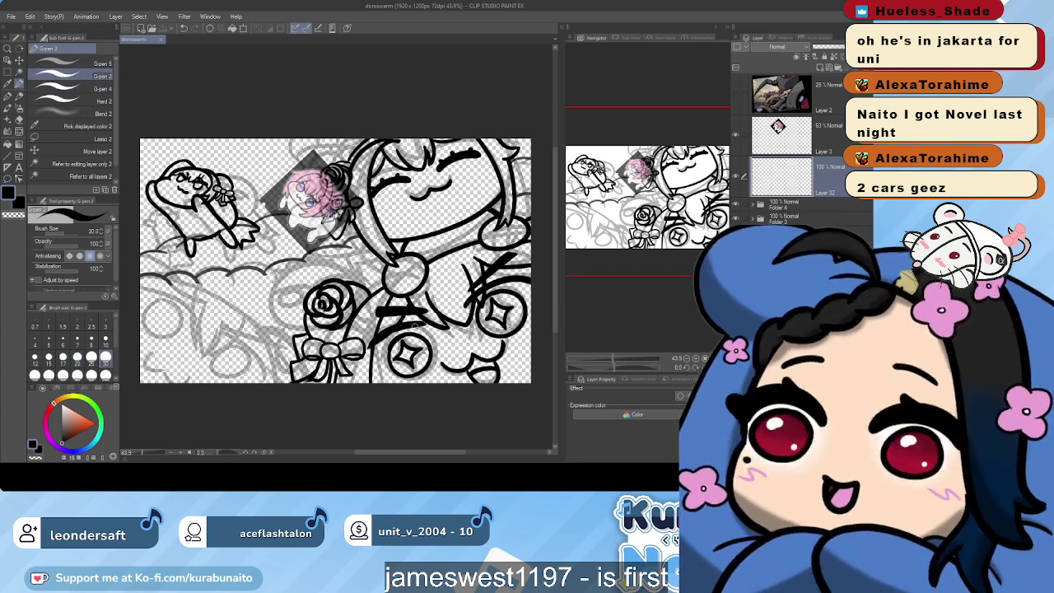
key("ctrl+z")
left_click_drag(414, 327, 372, 343)
key("ctrl+z")
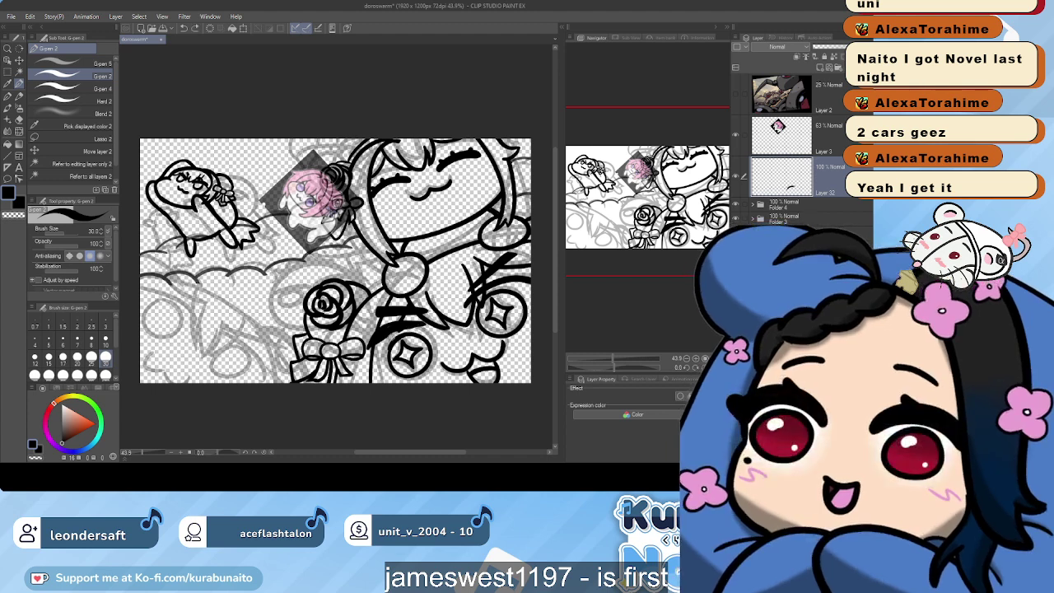
left_click_drag(399, 332, 382, 341)
key("ctrl+z")
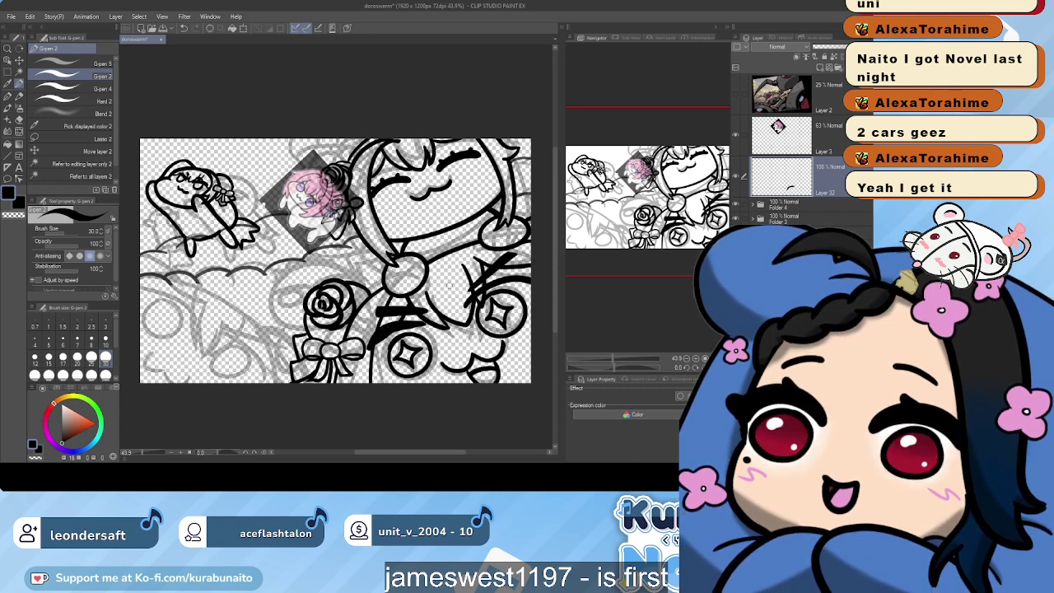
Ink a curved line on Layer 32 between the large figure's round brooch and the sleeve with the star emblem
mouse_move(449, 285)
left_mouse_down()
mouse_move(405, 303)
mouse_move(429, 316)
mouse_move(488, 302)
left_mouse_up()
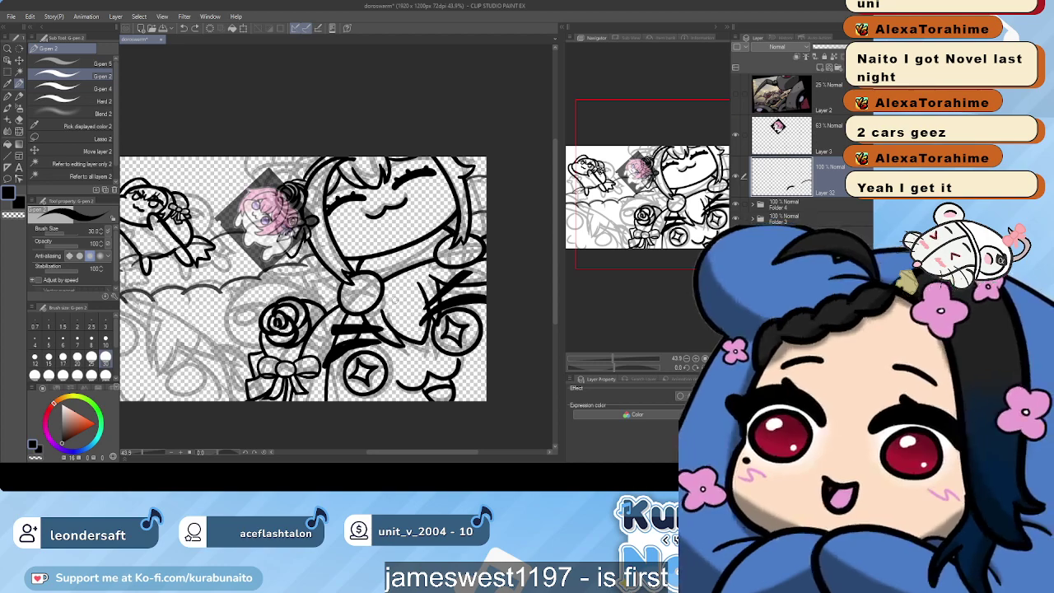
left_click_drag(367, 265, 396, 252)
mouse_move(396, 252)
left_mouse_down()
mouse_move(364, 248)
mouse_move(409, 217)
left_mouse_up()
scroll(404, 223, "up", 2)
scroll(409, 218, "down", 2)
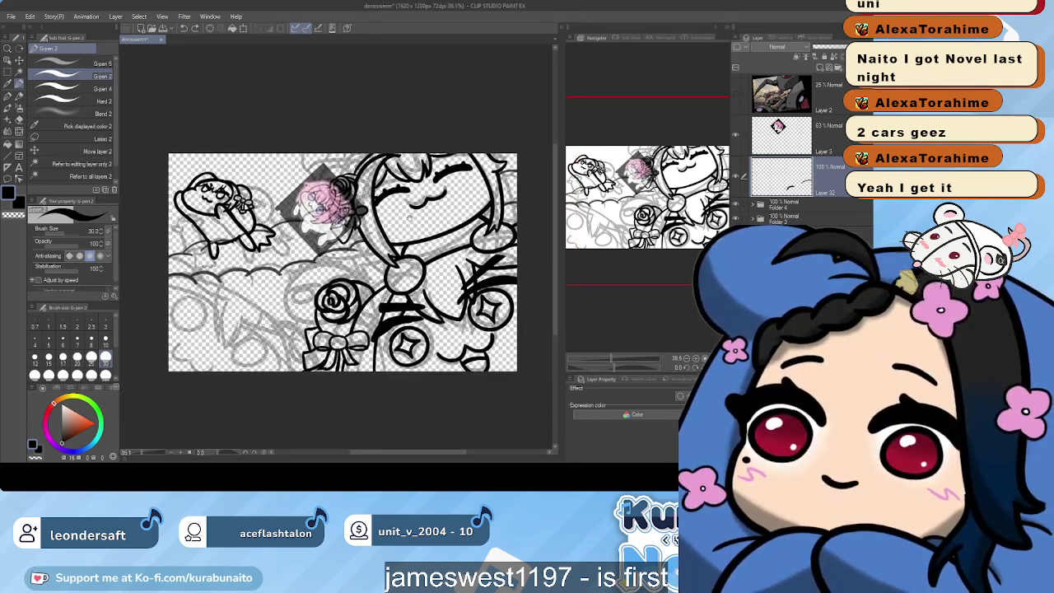
scroll(409, 216, "up", 3)
scroll(412, 219, "down", 1)
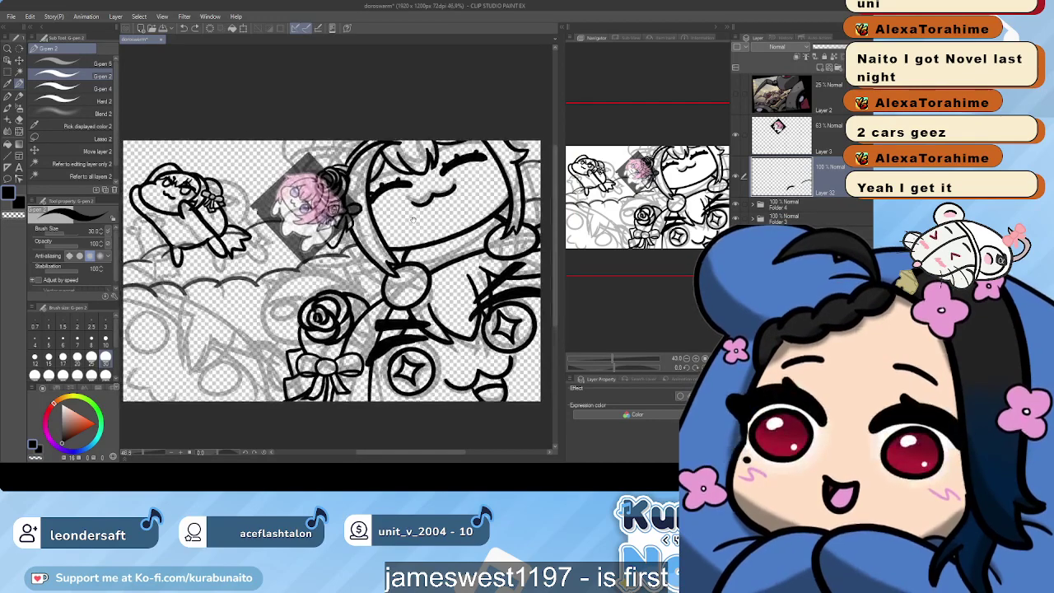
left_click_drag(414, 220, 415, 219)
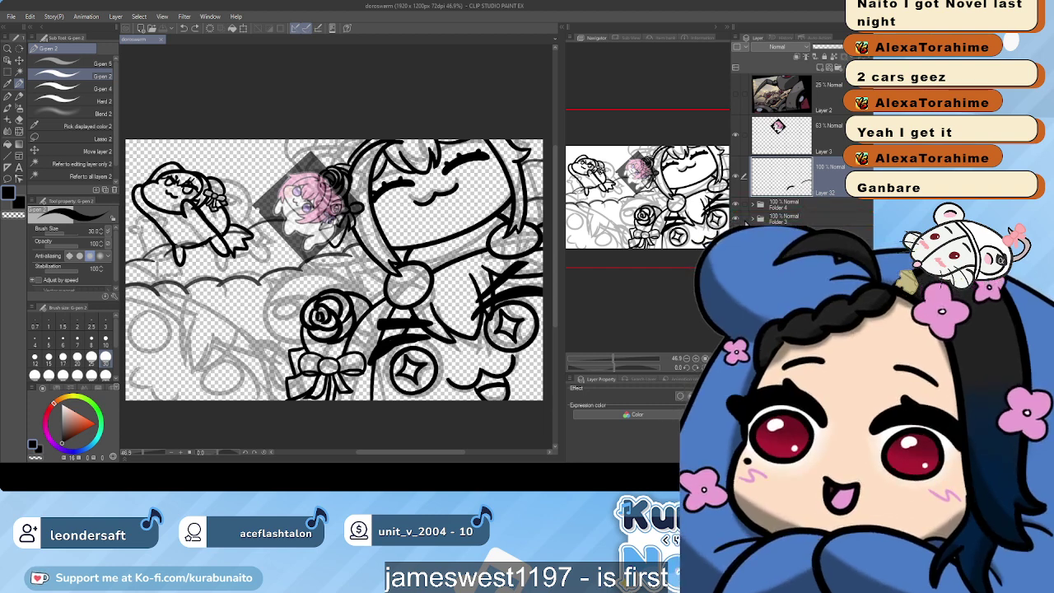
Check Folder 3's contents by toggling its visibility, and move Layer 32 into that folder
left_click(742, 220)
left_click(739, 220)
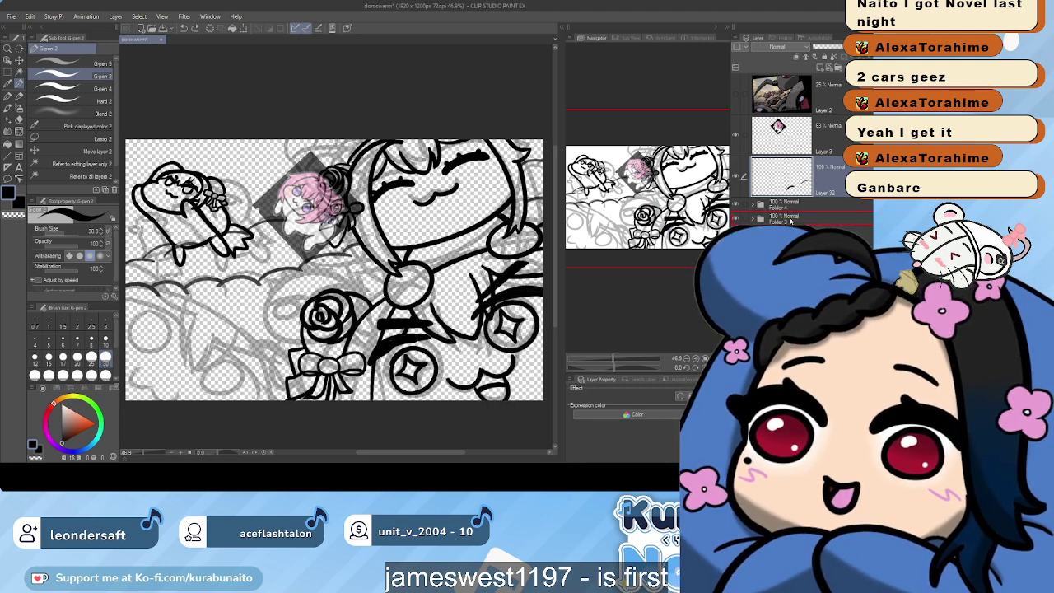
left_click_drag(788, 180, 788, 218)
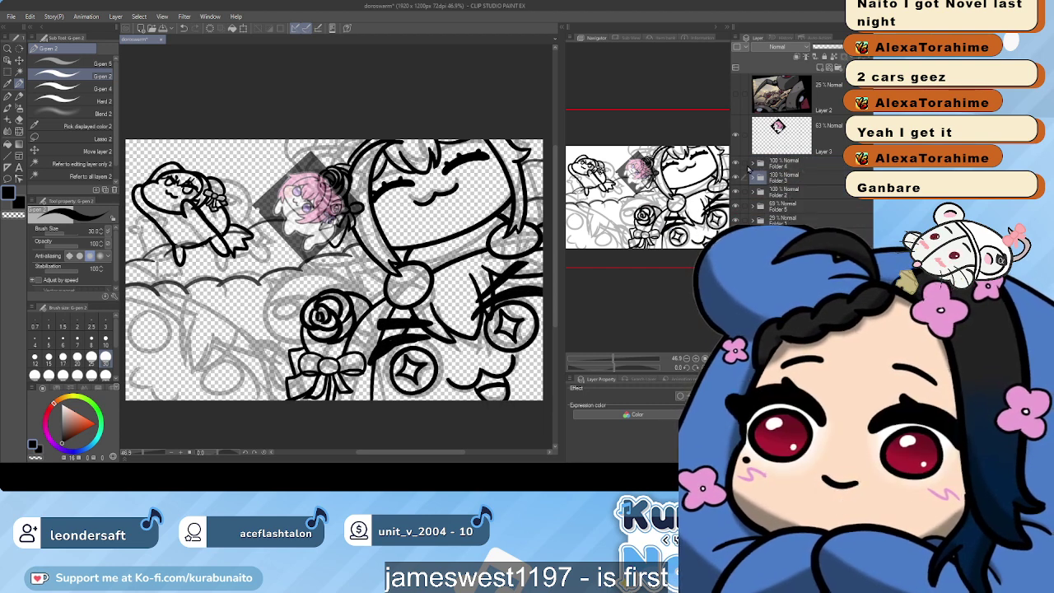
Give Folder 4 and Folder 3 short new names, and rename Folder 2 as smile and Folder 5 as crowd
left_click(778, 165)
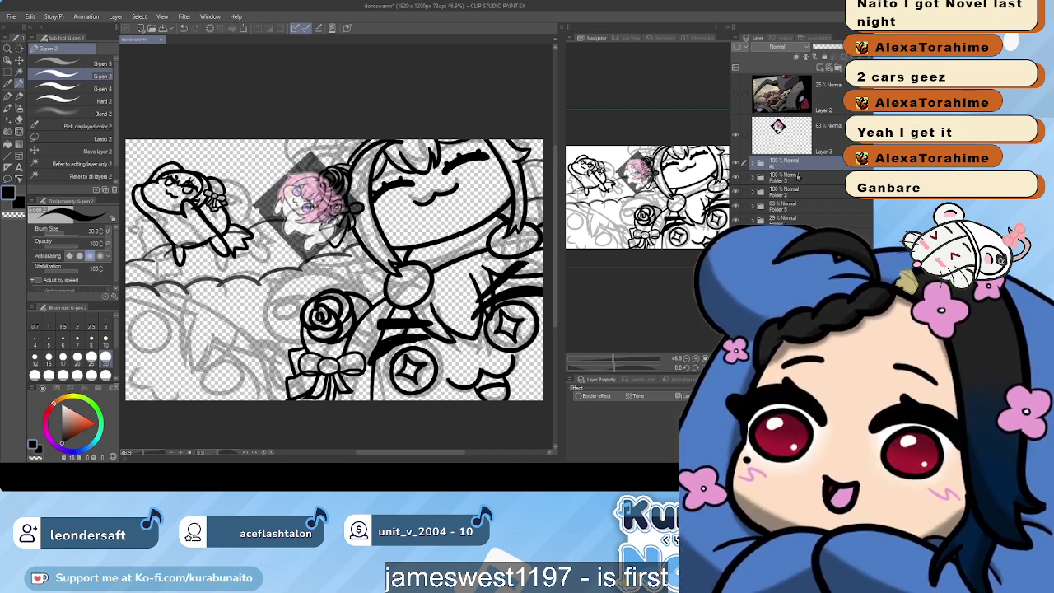
left_click(781, 178)
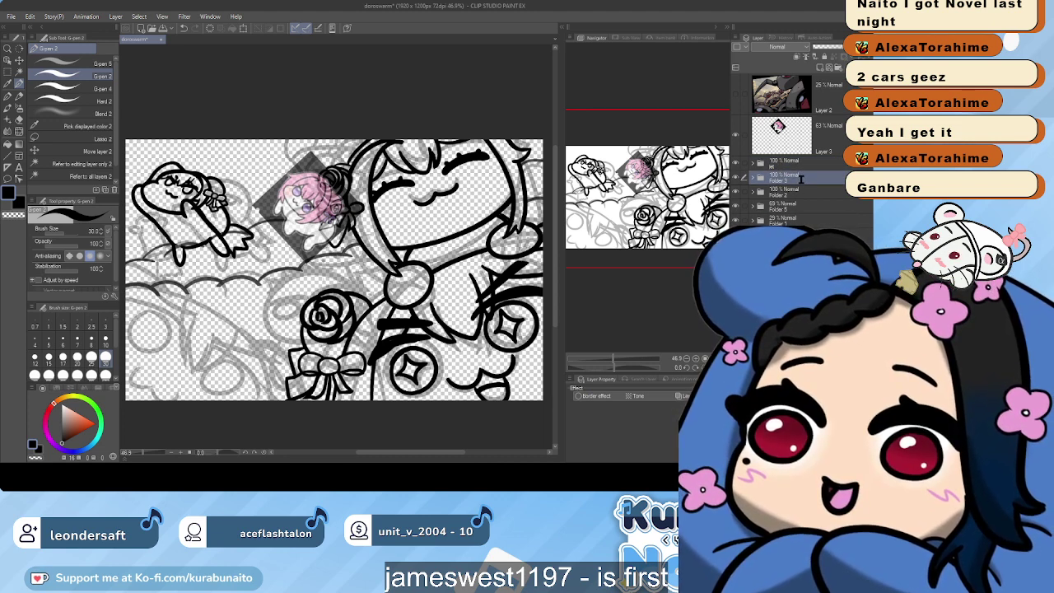
type("color")
key("Return")
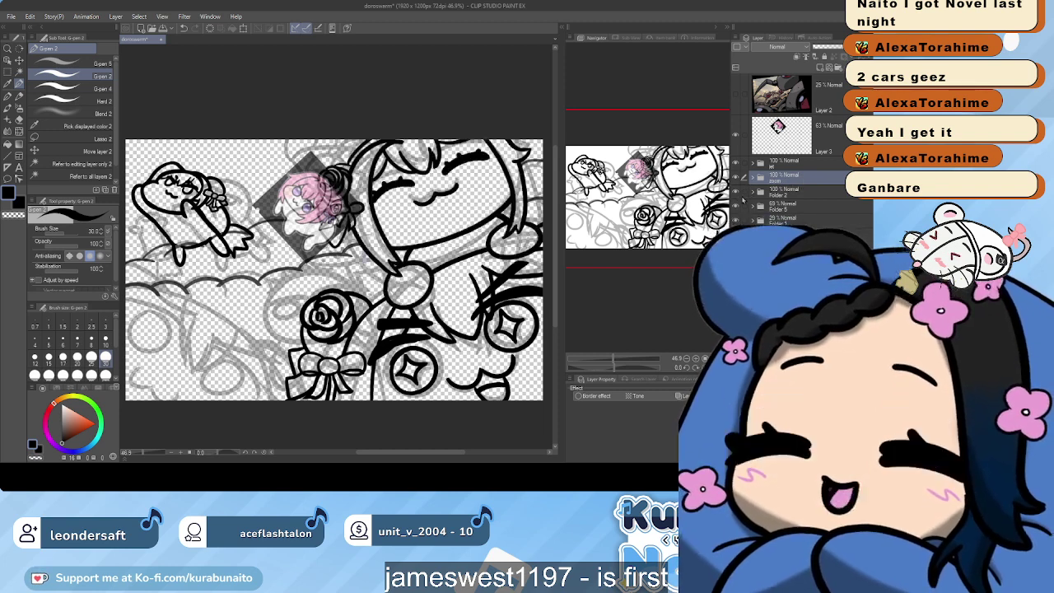
left_click(778, 194)
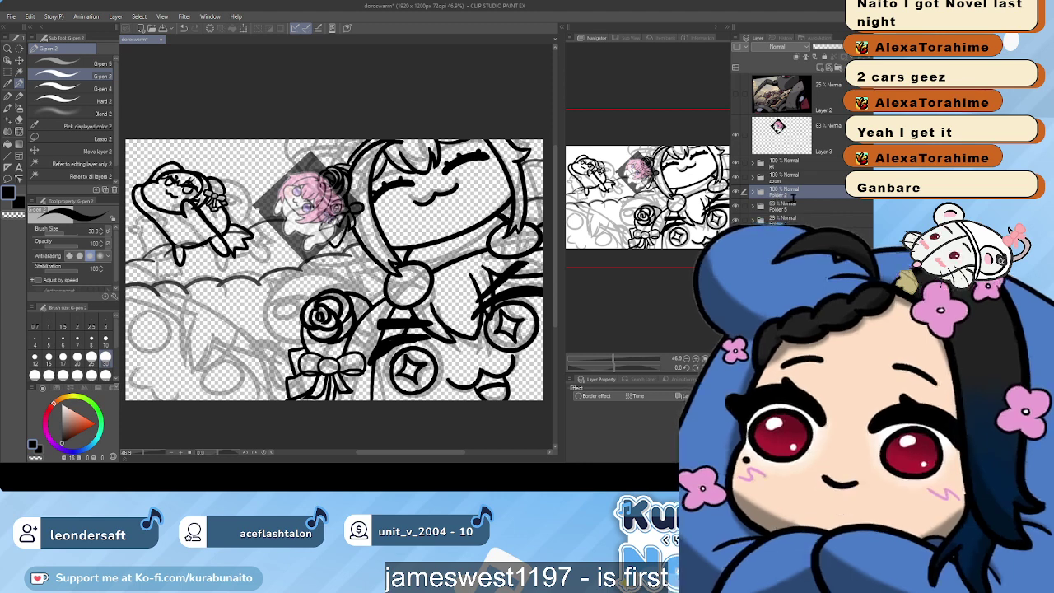
type("smile")
key("Return")
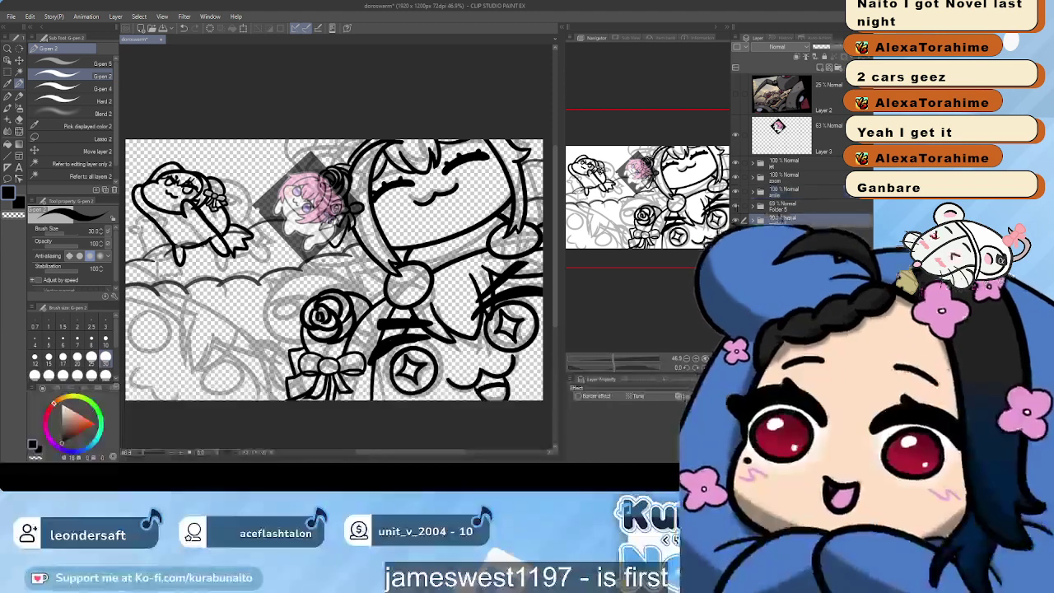
left_click(779, 210)
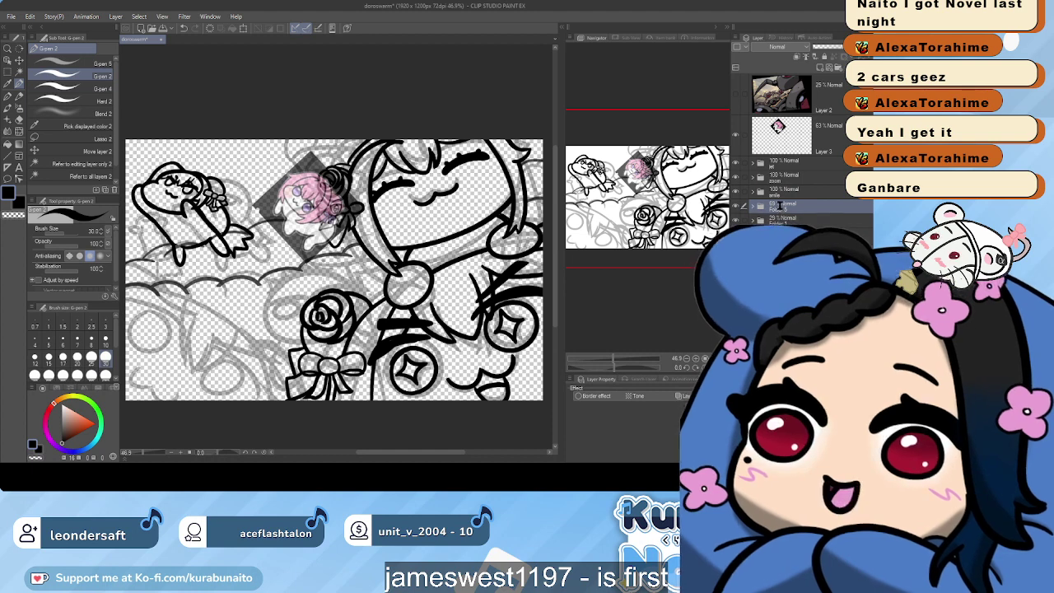
type("crowd")
key("Return")
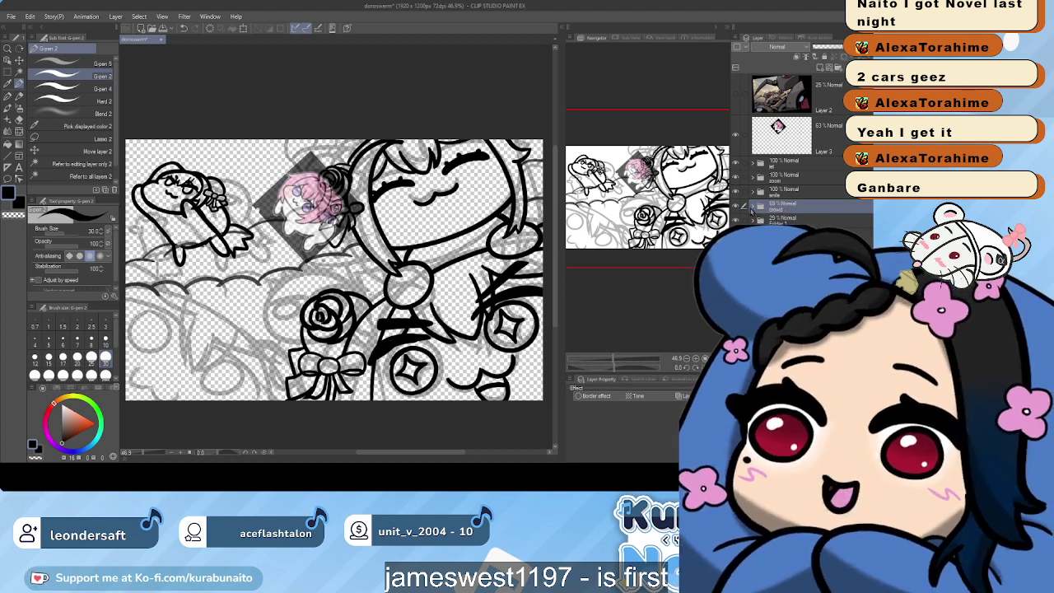
left_click(736, 220)
left_click(735, 220)
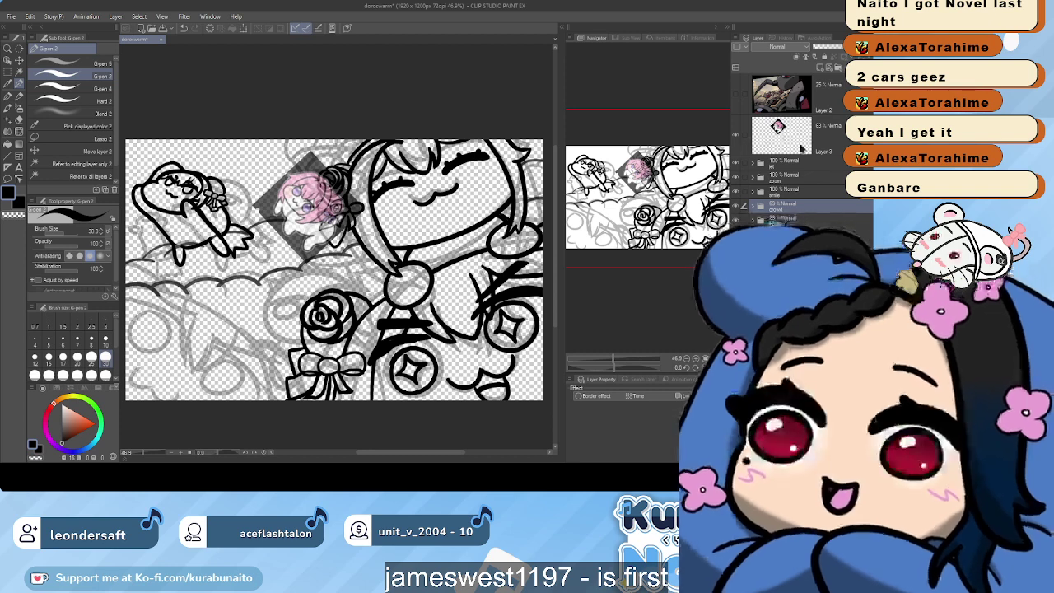
Add a new raster layer above the renamed layer folders and try G-pen 2 strokes over the rough sketch beneath the clouds
left_click(773, 164)
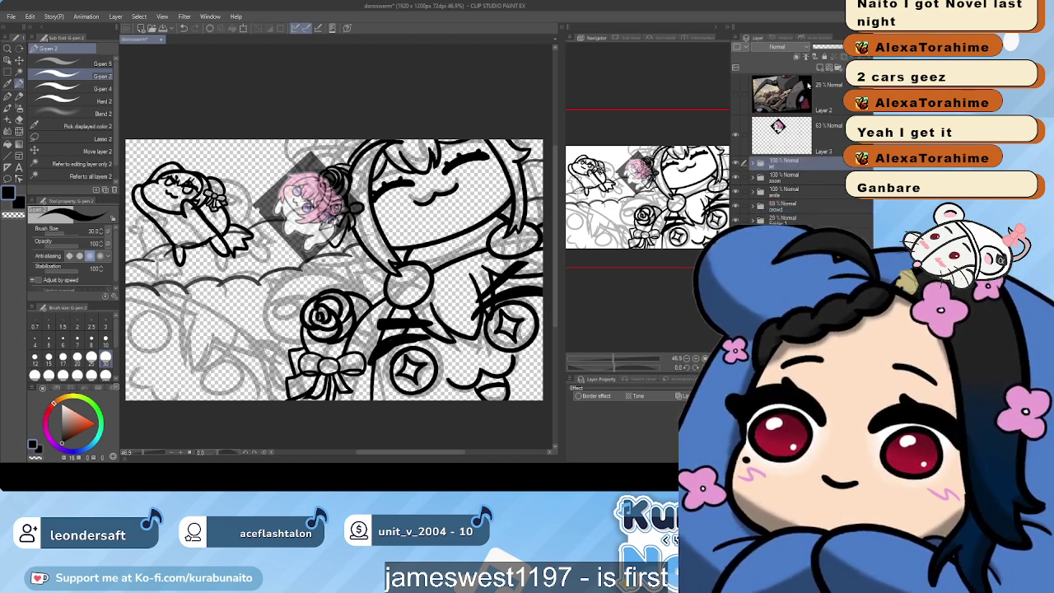
left_click(820, 69)
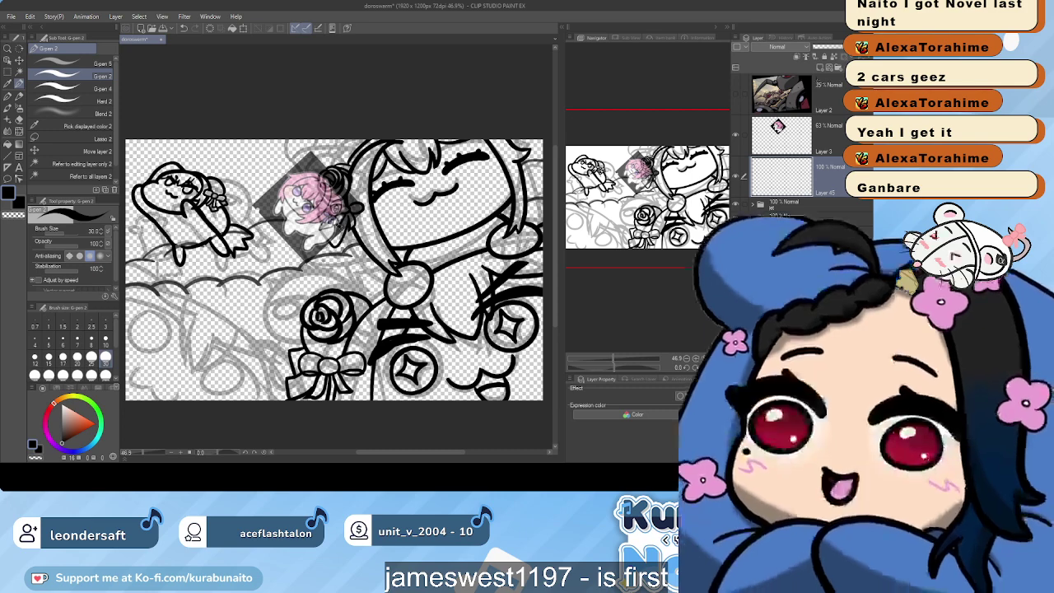
left_click_drag(230, 299, 301, 292)
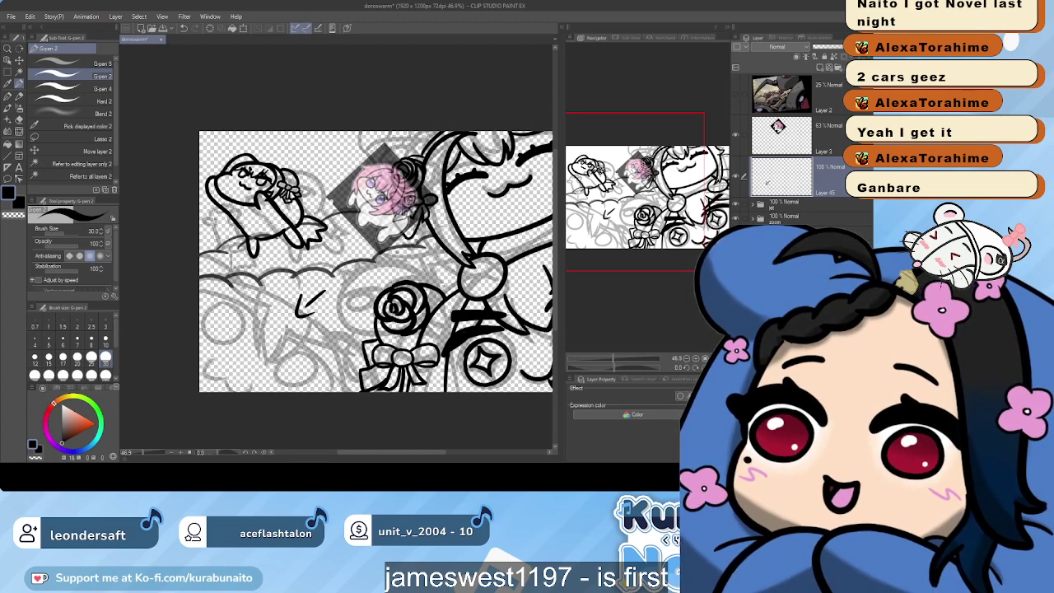
left_click_drag(302, 292, 248, 282)
key("ctrl+z")
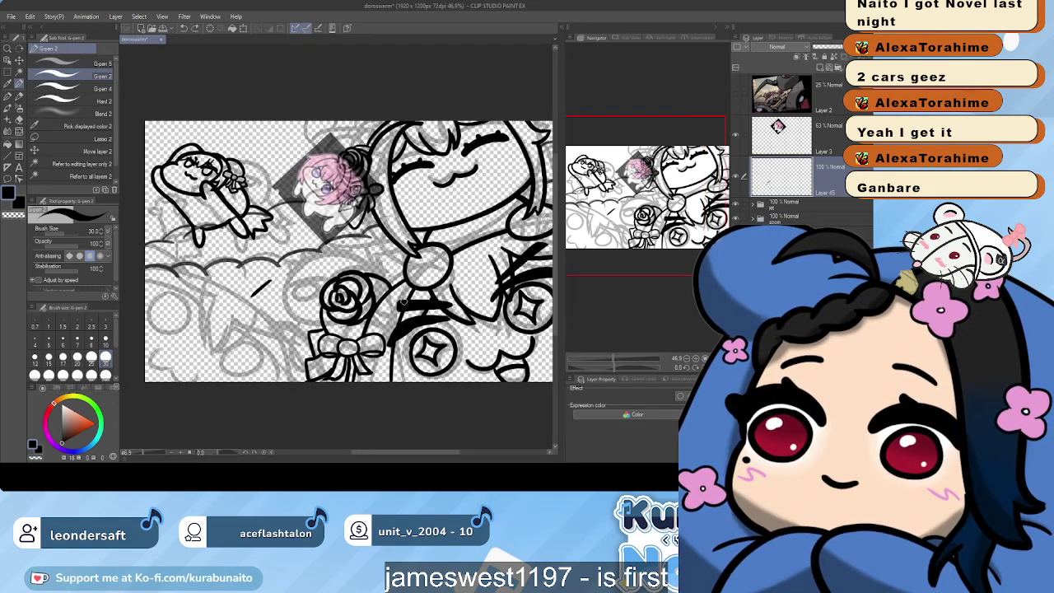
left_click_drag(400, 284, 535, 252)
key("ctrl+plus")
key("ctrl+plus")
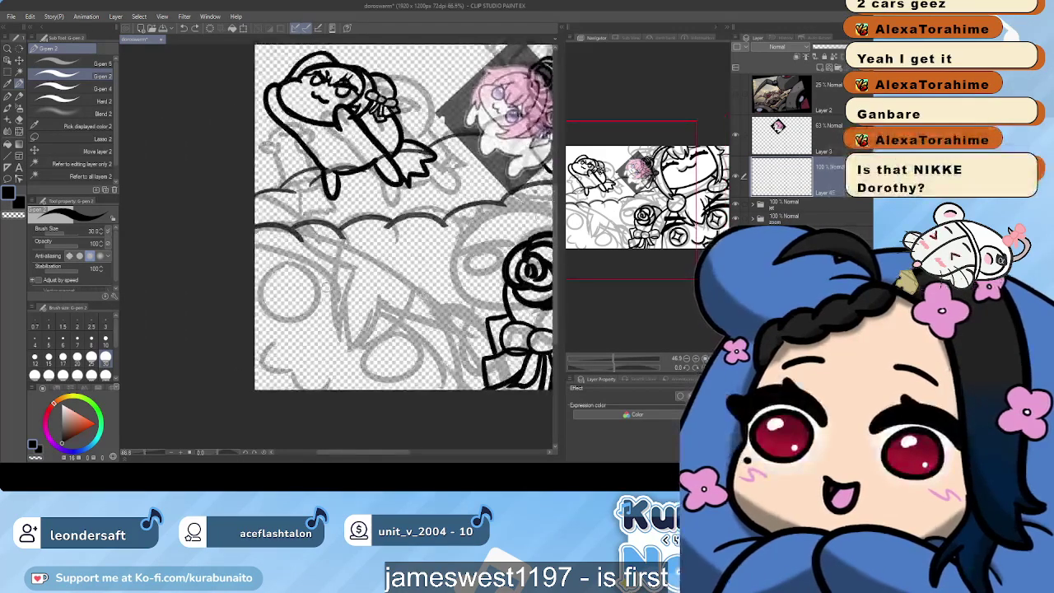
mouse_move(346, 276)
left_mouse_down()
mouse_move(300, 355)
mouse_move(358, 380)
mouse_move(400, 373)
left_mouse_up()
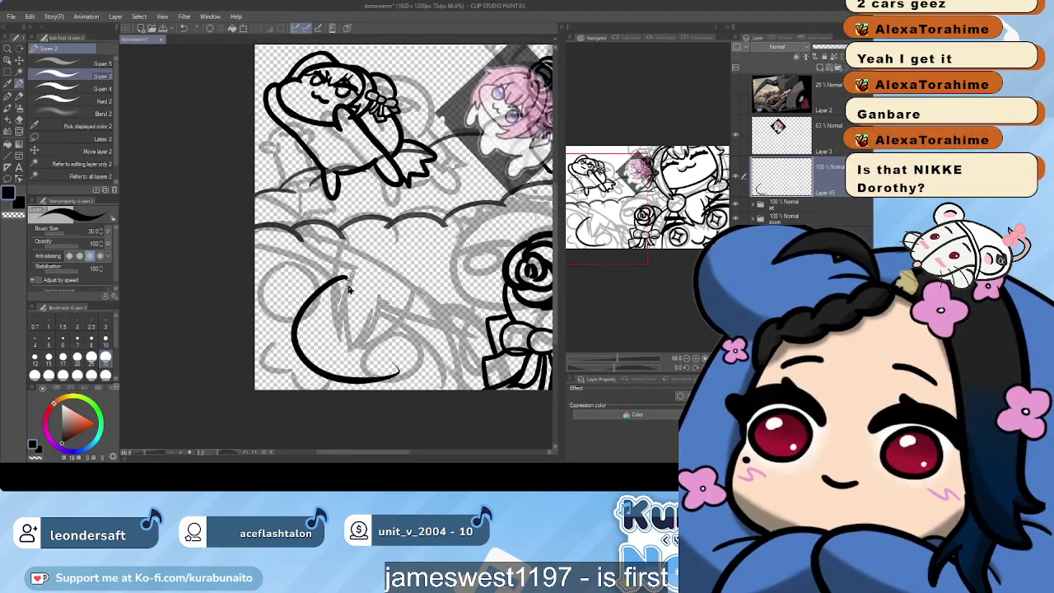
key("ctrl+z")
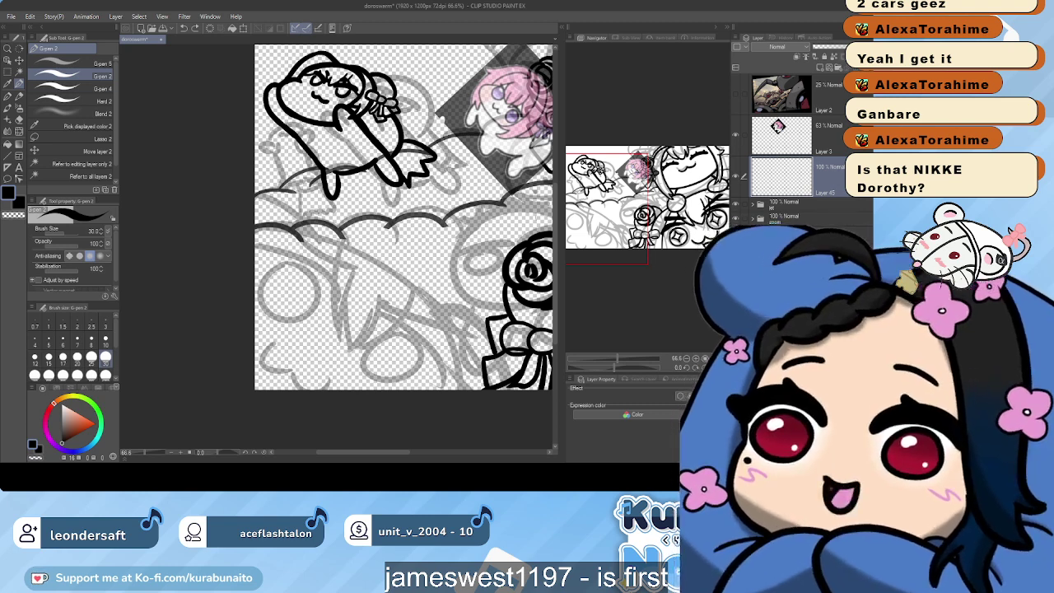
Put the new layer in its own folder and ink an oval head outline beneath the clouds with G-pen 2
key("ctrl+g")
left_click(831, 196)
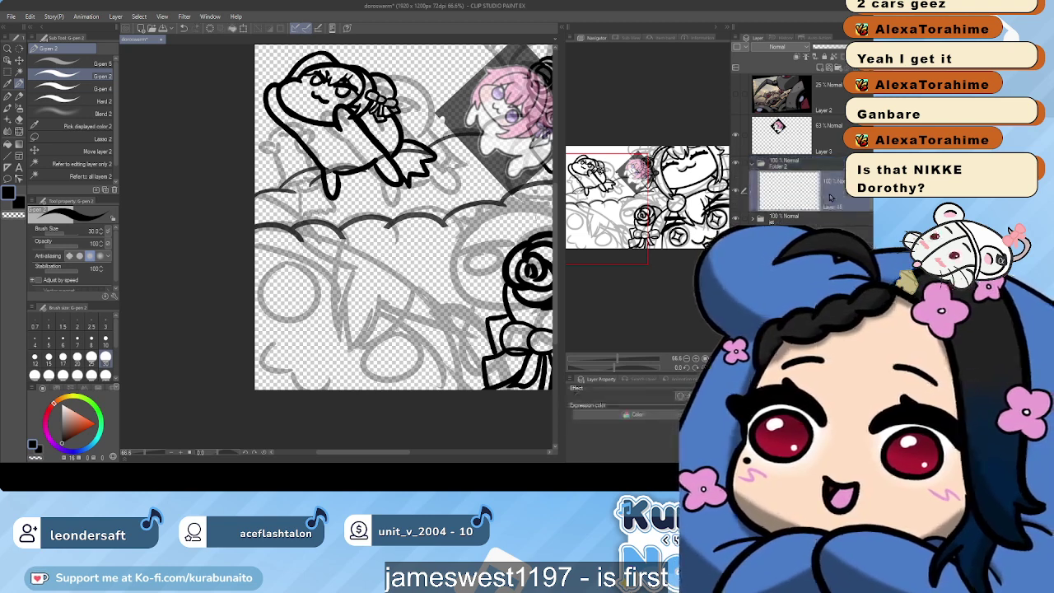
mouse_move(356, 285)
left_mouse_down()
mouse_move(316, 289)
mouse_move(362, 381)
mouse_move(334, 286)
mouse_move(317, 278)
mouse_move(297, 355)
mouse_move(381, 320)
mouse_move(319, 289)
mouse_move(359, 358)
mouse_move(348, 282)
mouse_move(290, 277)
mouse_move(326, 356)
mouse_move(368, 301)
mouse_move(281, 292)
mouse_move(279, 310)
mouse_move(346, 361)
mouse_move(389, 297)
mouse_move(313, 272)
left_mouse_up()
key("ctrl+z")
key("ctrl+z")
key("ctrl+z")
key("ctrl+z")
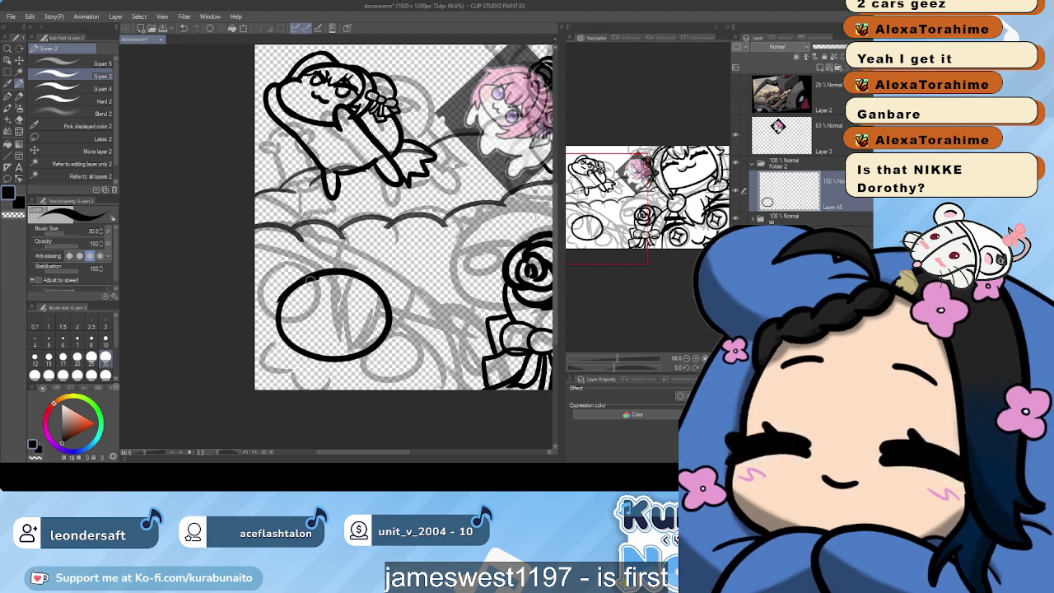
Ink a short upward-arching closed-eye line inside the upper right part of the oval head
scroll(360, 276, "up", 3)
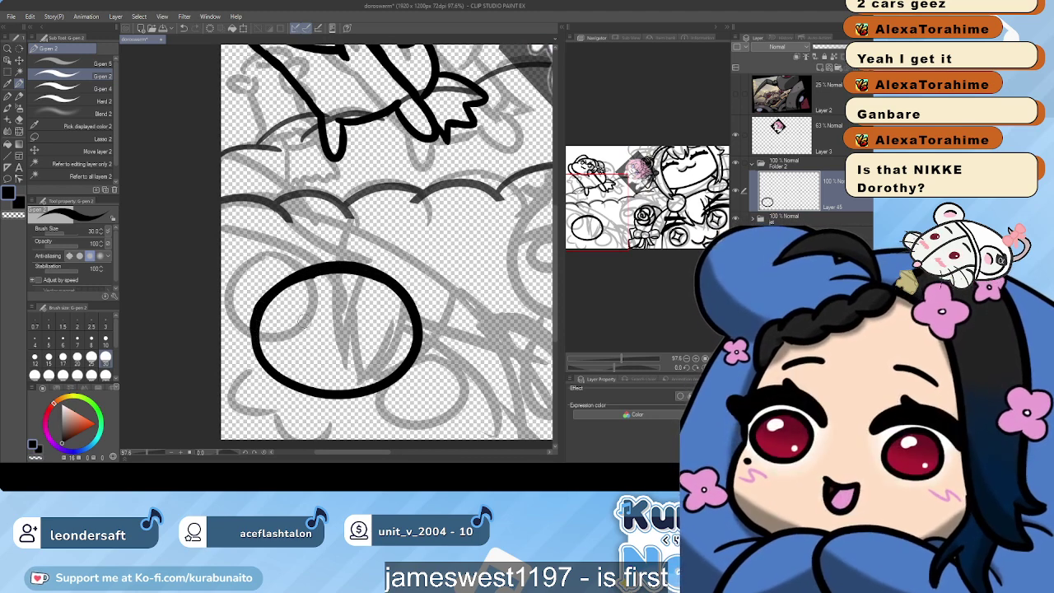
scroll(366, 290, "up", 3)
left_click_drag(367, 291, 436, 300)
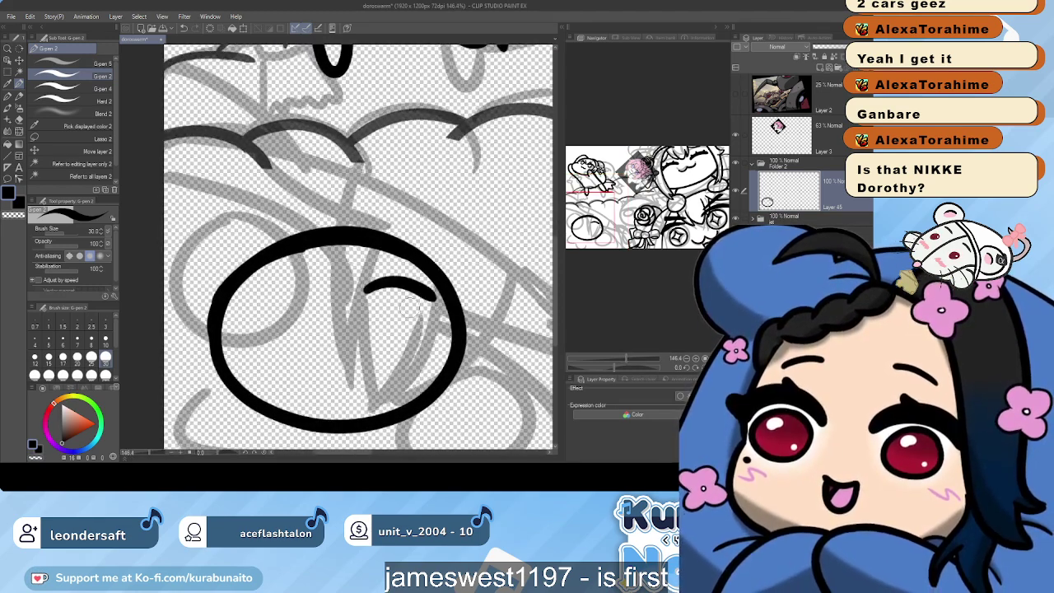
key("ctrl+z")
mouse_move(369, 290)
left_mouse_down()
mouse_move(409, 281)
mouse_move(437, 304)
left_mouse_up()
key("ctrl+z")
key("ctrl+z")
left_click_drag(357, 304, 432, 308)
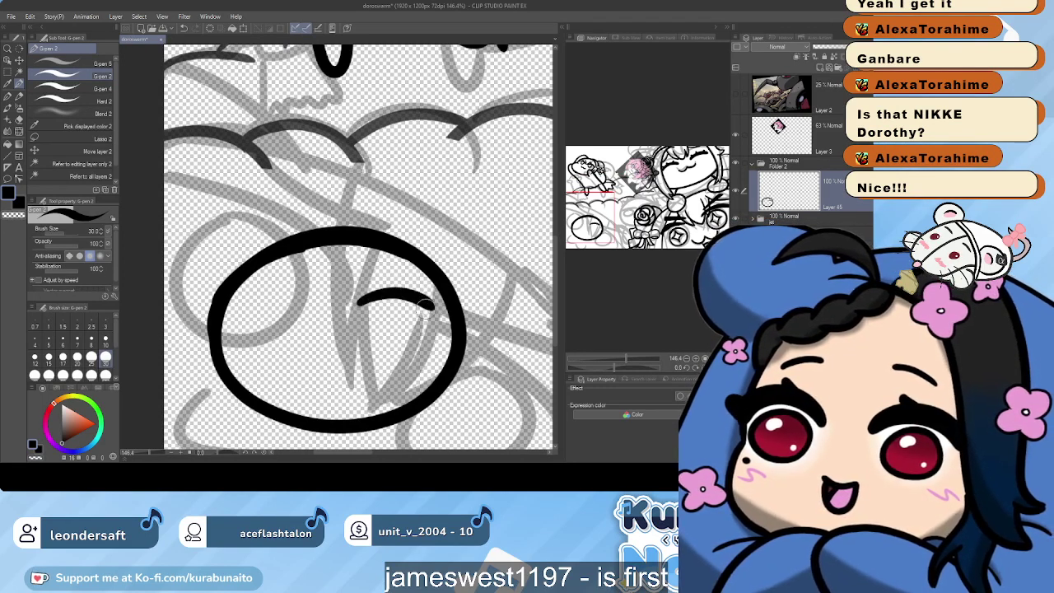
Ink two arched brows, a round eye beneath each, and a small wavy mouth inside the oval head
key("ctrl+z")
mouse_move(357, 304)
left_mouse_down()
mouse_move(434, 310)
mouse_move(380, 359)
mouse_move(368, 326)
left_mouse_up()
left_click_drag(247, 290, 321, 304)
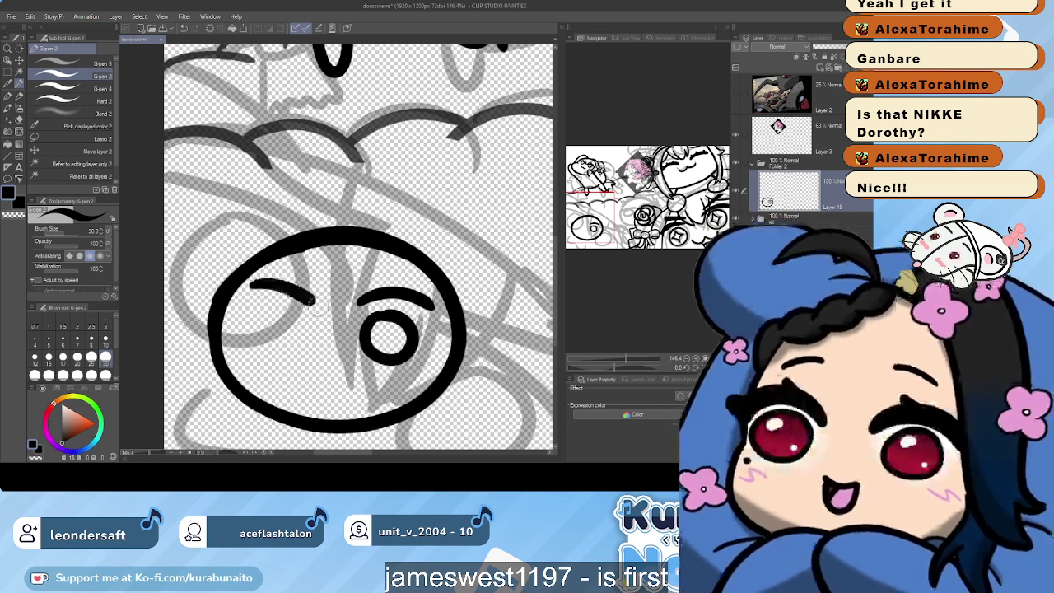
key("ctrl+z")
mouse_move(246, 290)
left_mouse_down()
mouse_move(315, 299)
mouse_move(261, 354)
mouse_move(288, 300)
mouse_move(262, 317)
mouse_move(292, 338)
mouse_move(301, 313)
mouse_move(251, 341)
mouse_move(300, 311)
mouse_move(266, 303)
left_mouse_up()
key("ctrl+z")
key("ctrl+z")
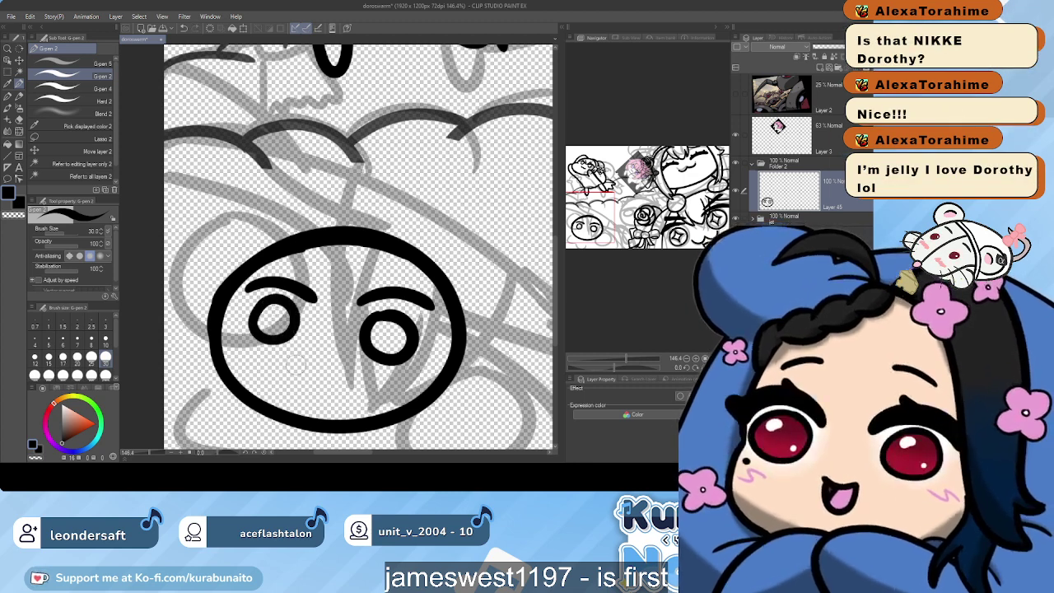
left_click_drag(293, 362, 346, 379)
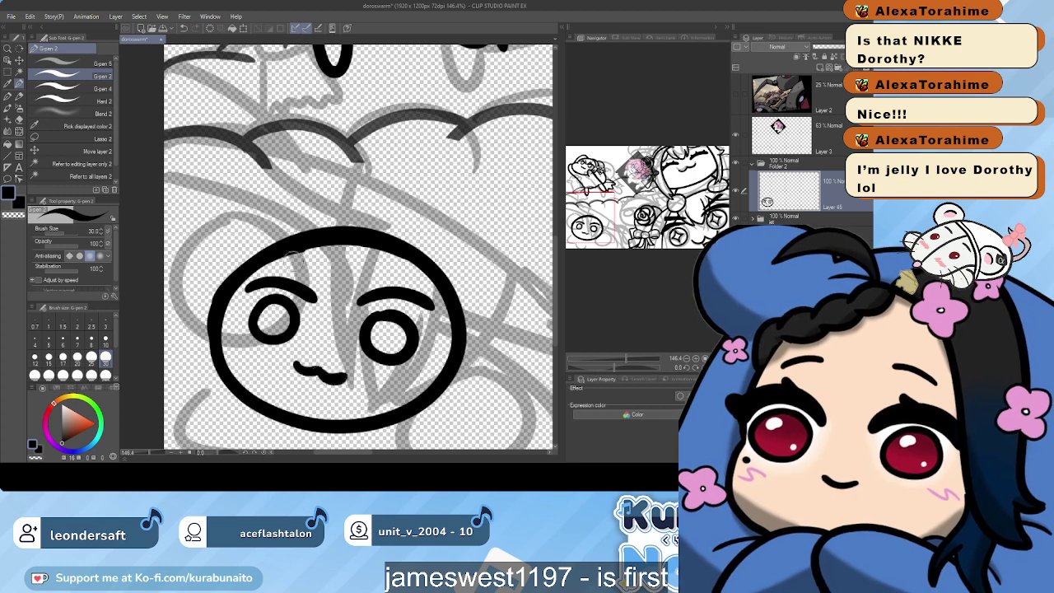
Add a new raster layer above the face drawing and move the finished head up so it overlaps the clouds
left_click_drag(337, 334, 372, 186)
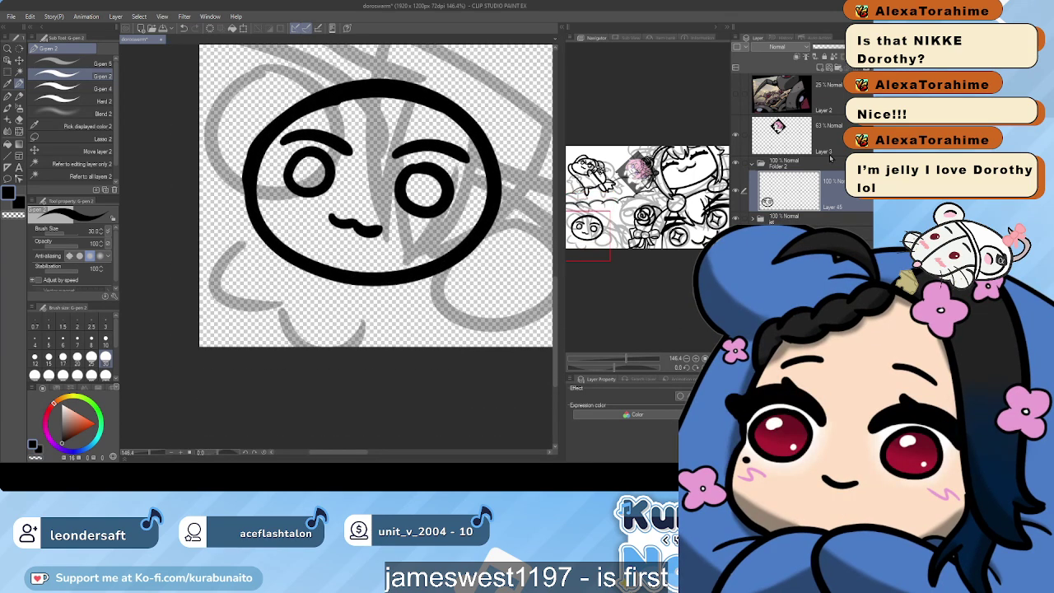
left_click(820, 68)
left_click(838, 224)
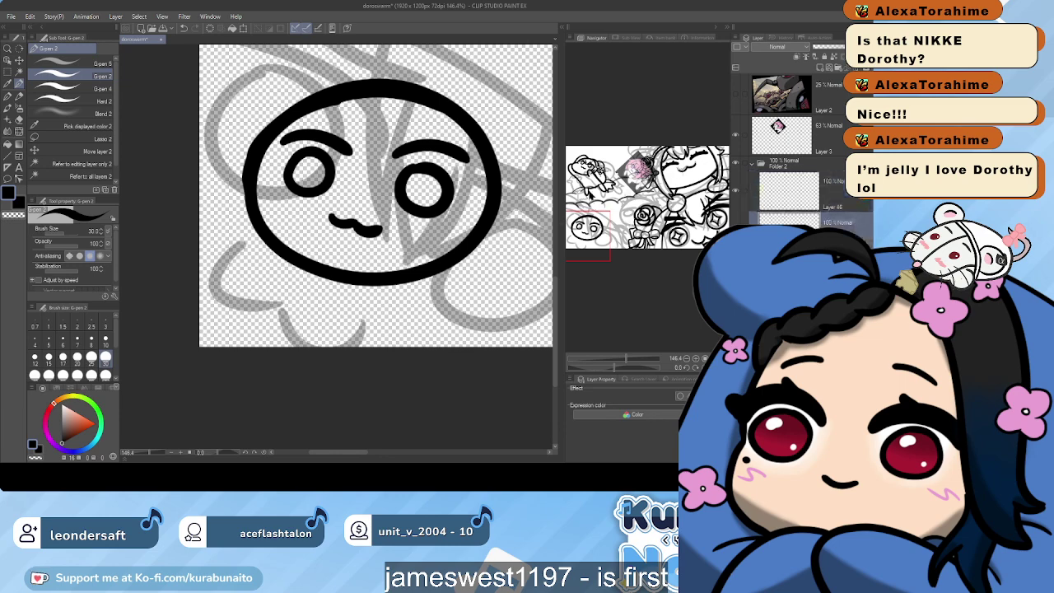
key("k")
left_click_drag(407, 224, 432, 152)
mouse_move(440, 147)
left_mouse_down()
mouse_move(390, 294)
mouse_move(418, 240)
left_mouse_up()
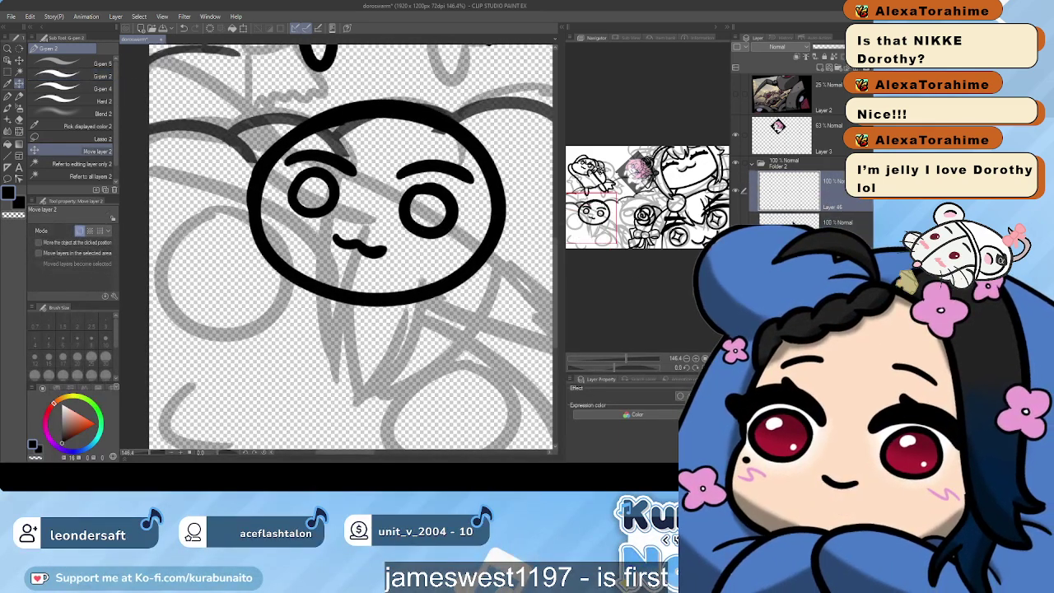
Ink an oval overlapping the head's lower right edge and a rounded limb hanging from its lower left with G-pen 2
key("p")
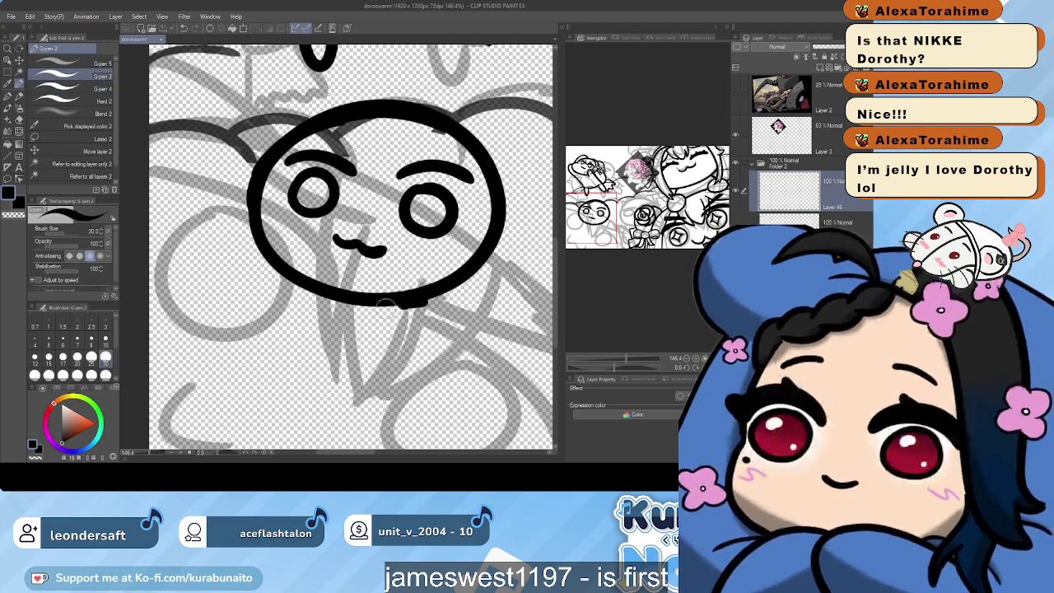
left_click_drag(391, 306, 405, 354)
key("ctrl+z")
mouse_move(451, 265)
left_mouse_down()
mouse_move(376, 292)
mouse_move(474, 318)
mouse_move(440, 269)
left_mouse_up()
mouse_move(290, 282)
left_mouse_down()
mouse_move(270, 324)
mouse_move(376, 341)
left_mouse_up()
key("ctrl+z")
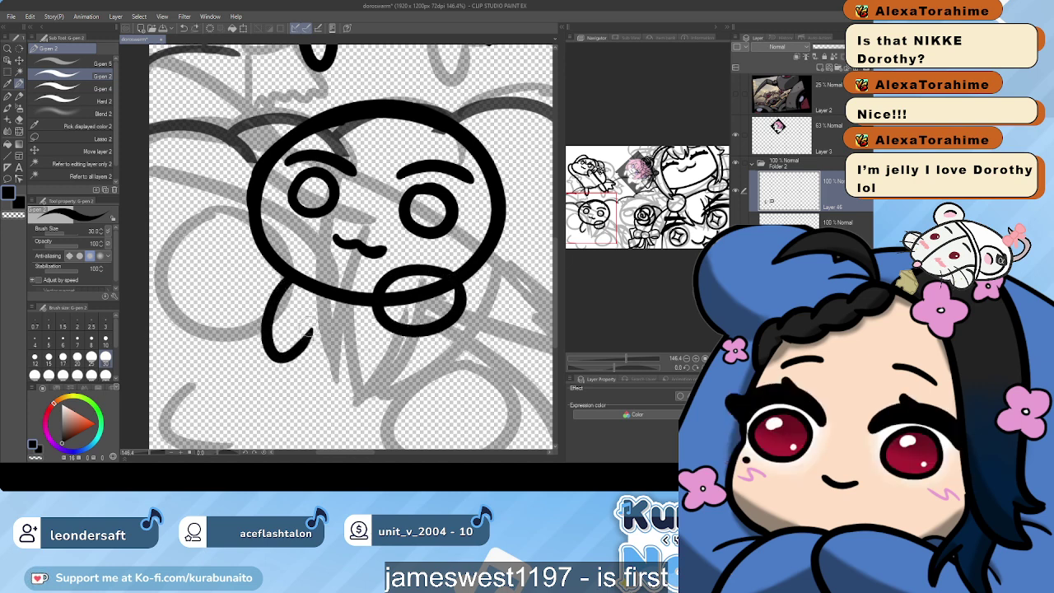
Ink the curved belly line between the limbs and a short rounded leg beneath the small oval
left_click_drag(309, 333, 386, 340)
key("ctrl+z")
mouse_move(305, 331)
left_mouse_down()
mouse_move(401, 329)
mouse_move(378, 346)
mouse_move(380, 371)
mouse_move(409, 368)
mouse_move(424, 340)
left_mouse_up()
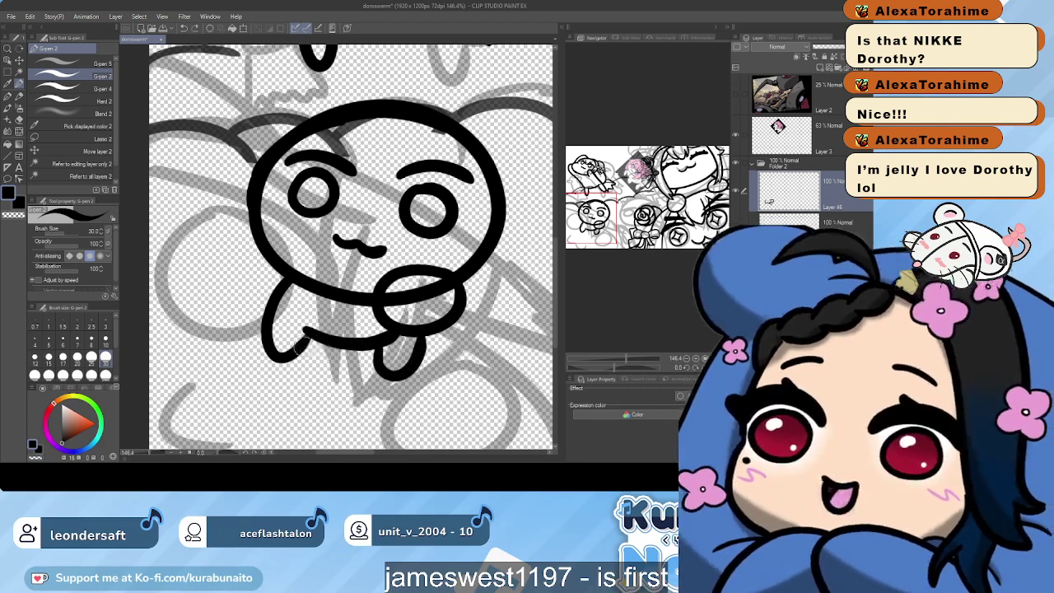
key("ctrl+z")
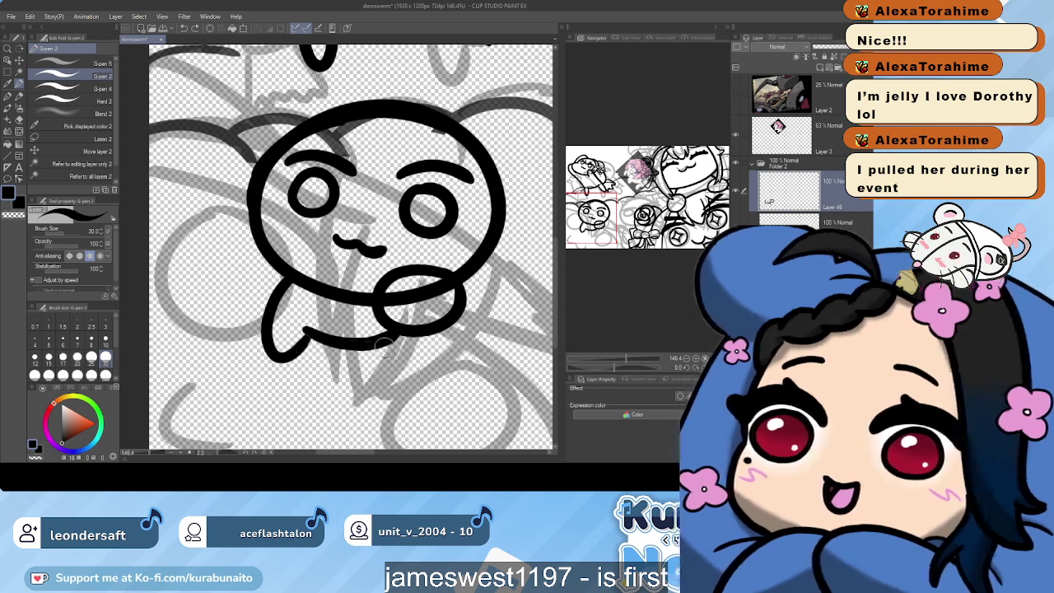
mouse_move(378, 337)
left_mouse_down()
mouse_move(375, 382)
mouse_move(413, 375)
mouse_move(428, 347)
mouse_move(395, 384)
mouse_move(412, 321)
left_mouse_up()
key("ctrl+z")
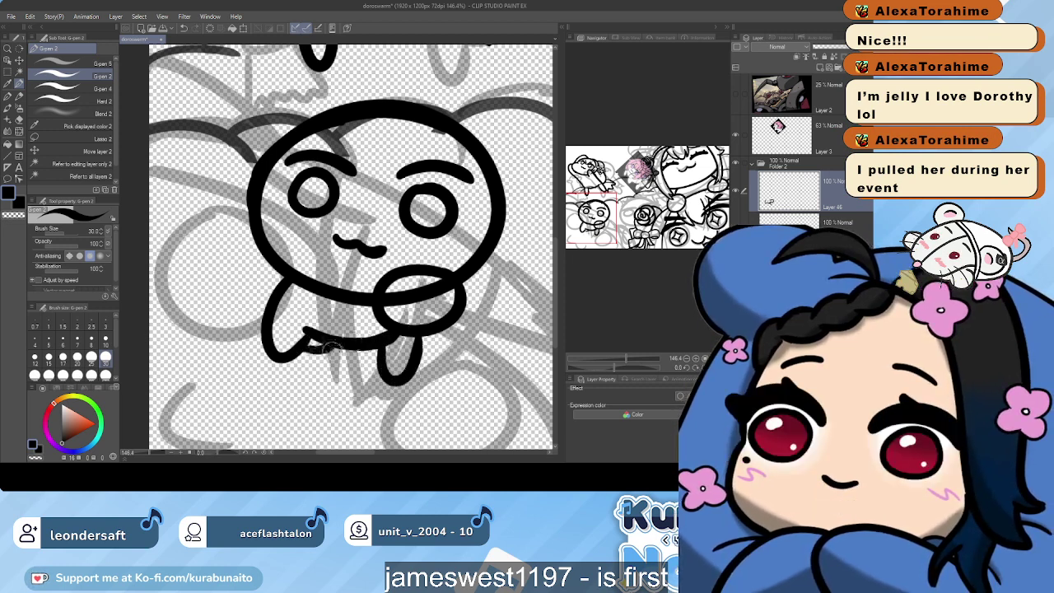
left_click_drag(332, 350, 338, 346)
scroll(342, 342, "down", 3)
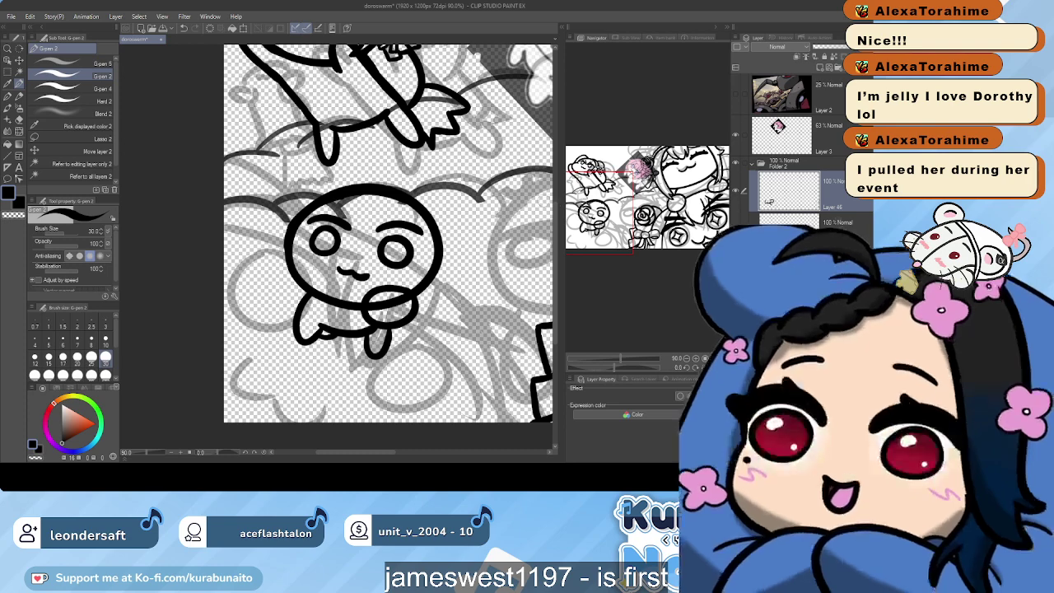
Add another raster layer and ink a rounded ear on the upper left of the head
left_click(820, 68)
left_click_drag(387, 239, 346, 282)
scroll(350, 246, "up", 4)
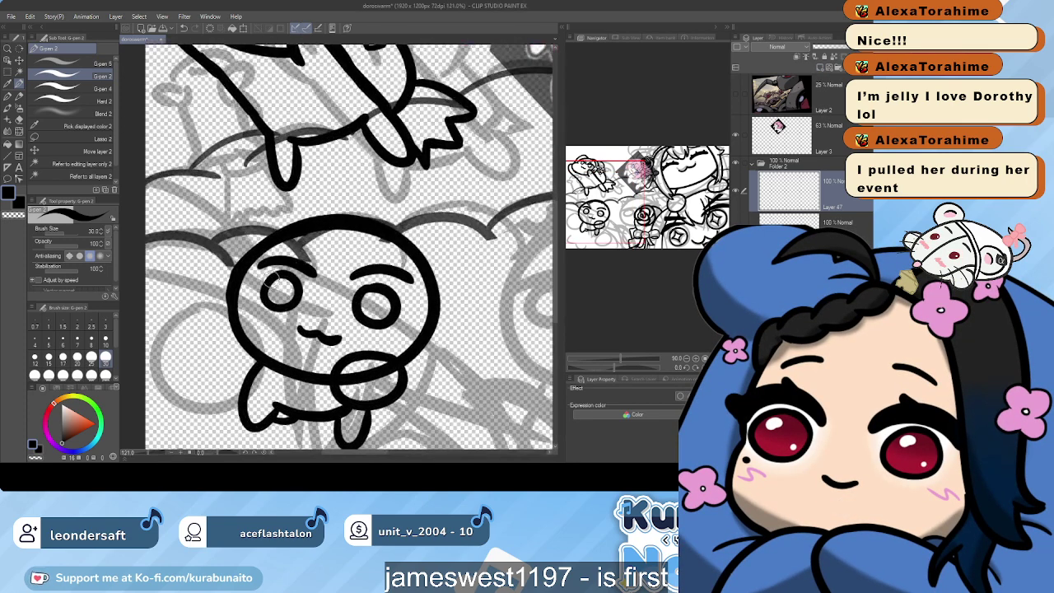
mouse_move(355, 242)
left_mouse_down()
mouse_move(303, 216)
mouse_move(289, 290)
mouse_move(306, 291)
mouse_move(336, 219)
mouse_move(265, 252)
mouse_move(296, 288)
mouse_move(402, 253)
left_mouse_up()
key("ctrl+z")
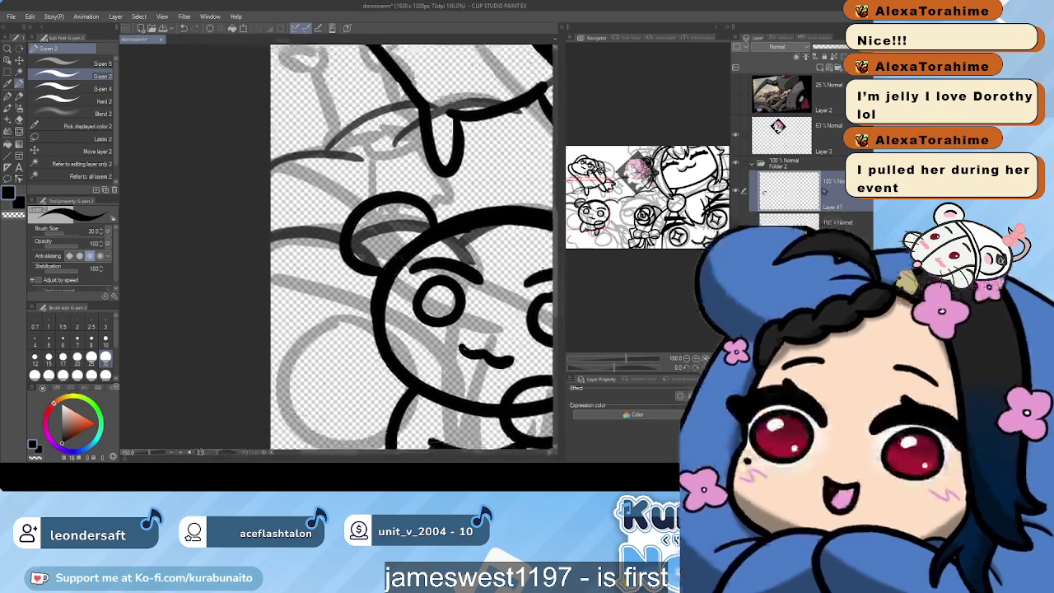
On a new layer, ink a small bow with two loops, a knot and short tails at the left ear's base, and save the file
scroll(401, 273, "up", 1)
scroll(429, 232, "up", 2)
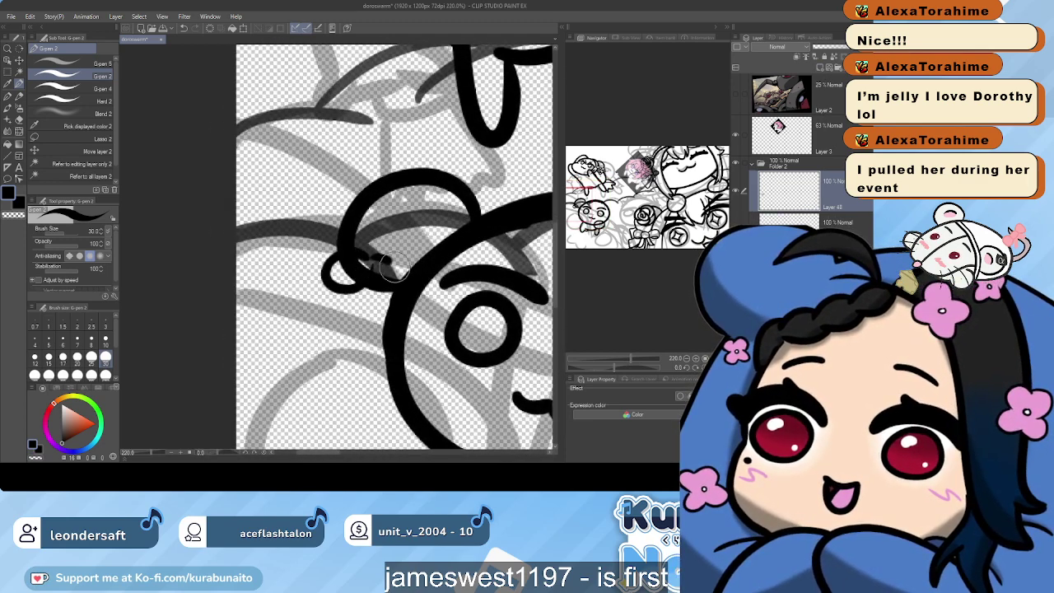
mouse_move(401, 264)
left_mouse_down()
mouse_move(448, 269)
mouse_move(395, 278)
mouse_move(337, 321)
left_mouse_up()
key("ctrl+z")
mouse_move(370, 289)
left_mouse_down()
mouse_move(339, 321)
mouse_move(405, 325)
mouse_move(397, 292)
mouse_move(416, 321)
left_mouse_up()
key("ctrl+z")
key("ctrl+z")
key("ctrl+z")
key("ctrl+z")
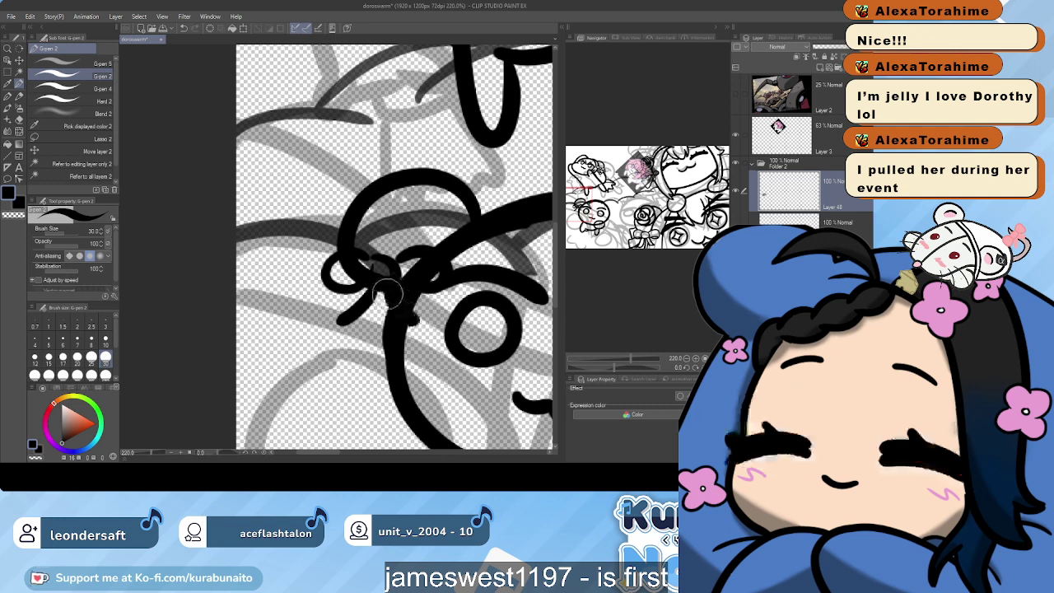
left_click_drag(375, 284, 399, 312)
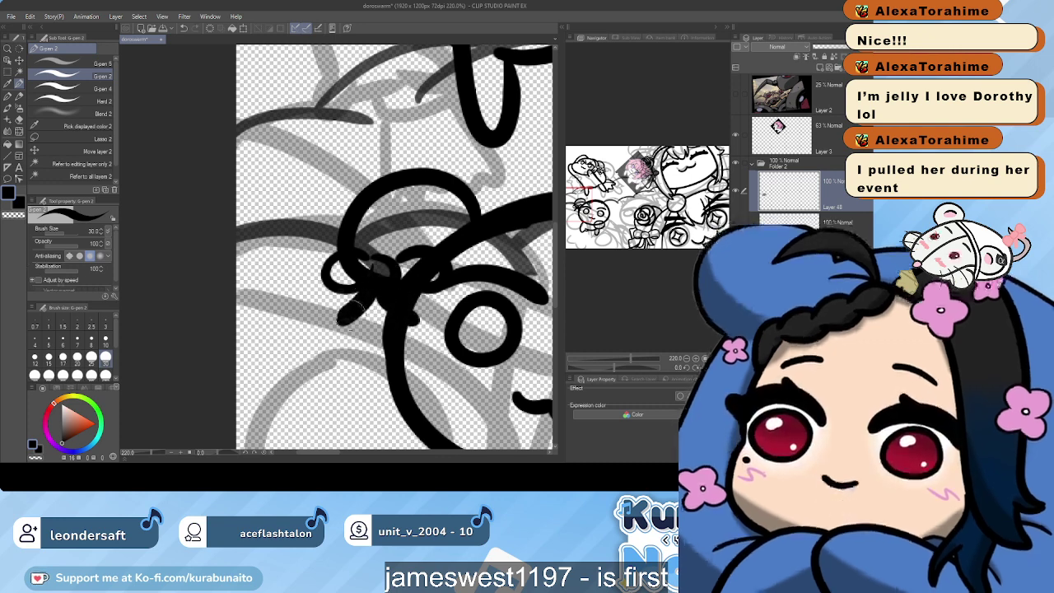
key("ctrl+z")
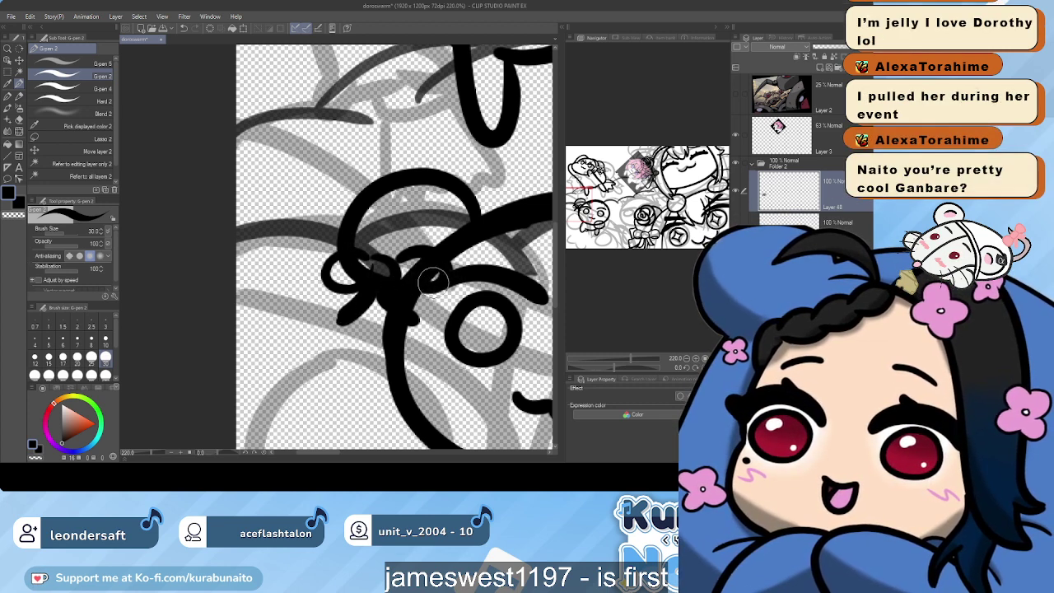
key("ctrl+s")
Erase the ear outline crossing the bow's left loop with the Hard 2 eraser, working on the layer beneath the bow
key("e")
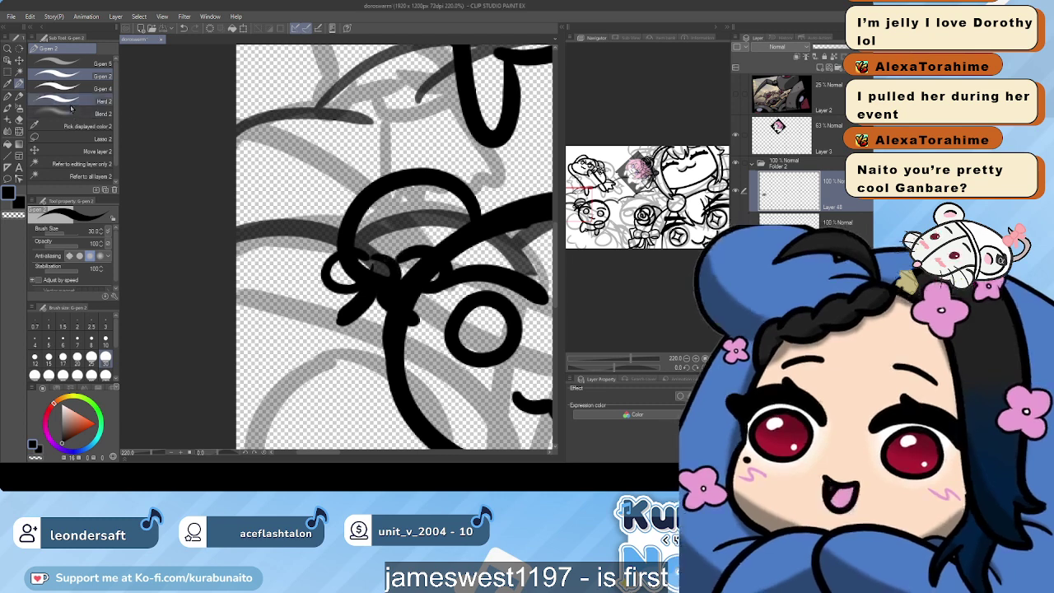
mouse_move(362, 265)
left_mouse_down()
mouse_move(417, 224)
mouse_move(341, 260)
mouse_move(359, 273)
mouse_move(376, 266)
mouse_move(351, 272)
mouse_move(382, 286)
left_mouse_up()
key("alt+bracketleft")
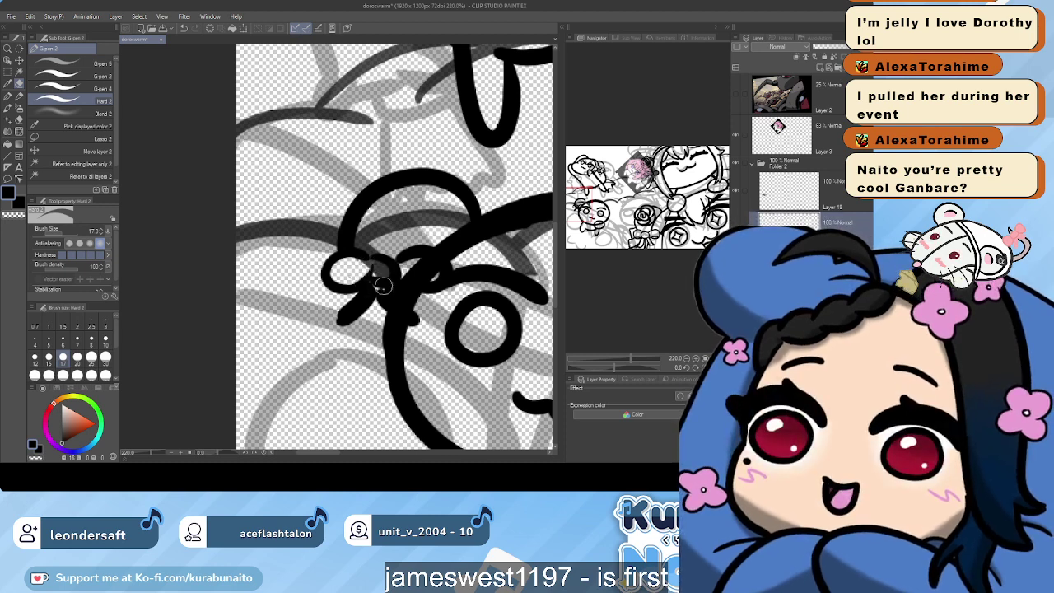
Erase the stray lines around the hair bow with the Hard 2 eraser and fill in its knot on Layer 48 with G-pen 2
left_click_drag(426, 259, 422, 270)
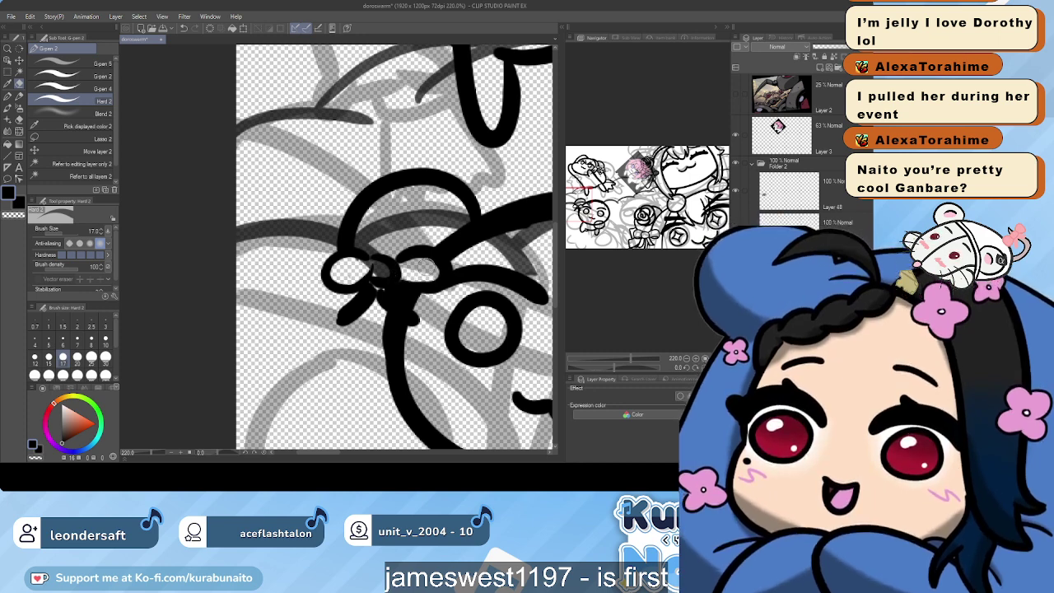
left_click(75, 88)
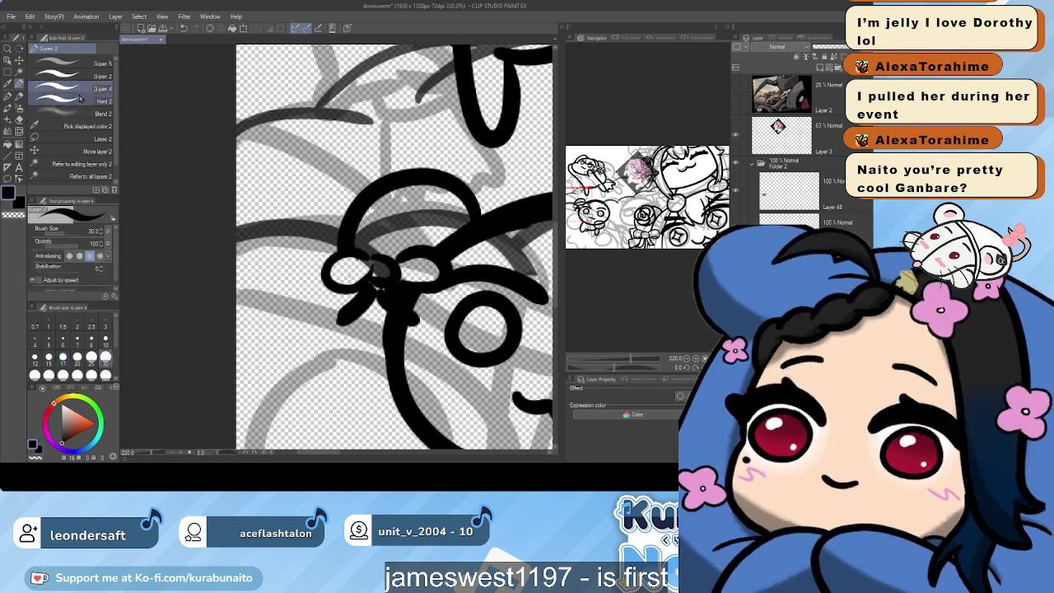
left_click(74, 76)
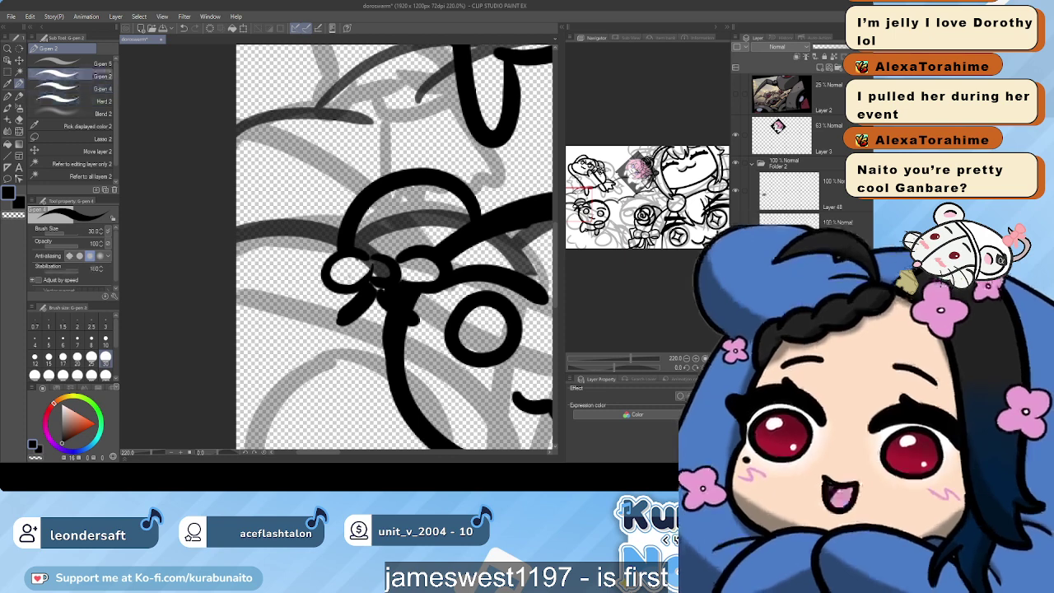
left_click(848, 205)
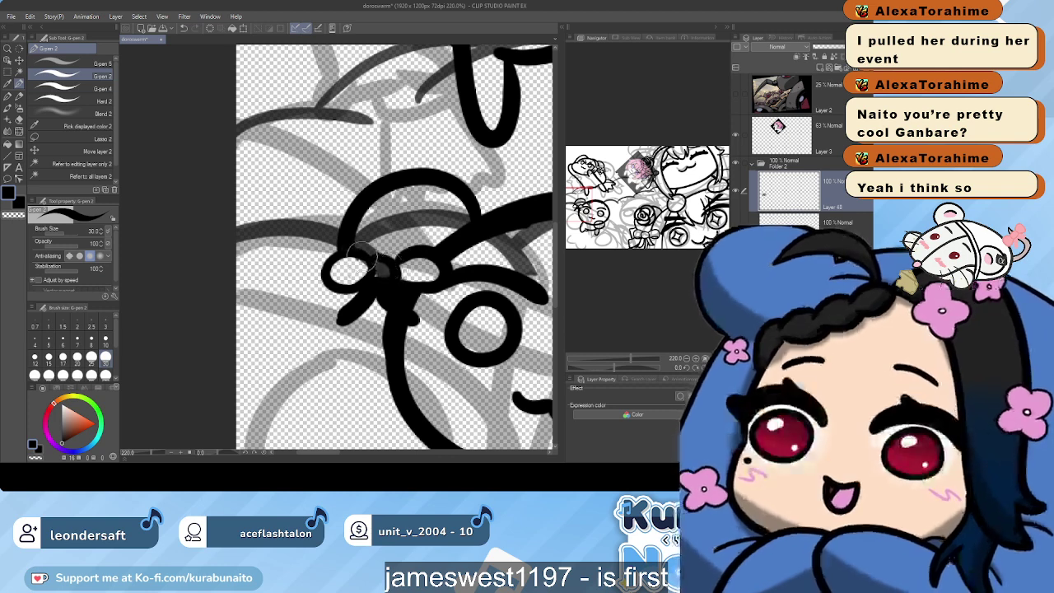
left_click_drag(355, 258, 345, 284)
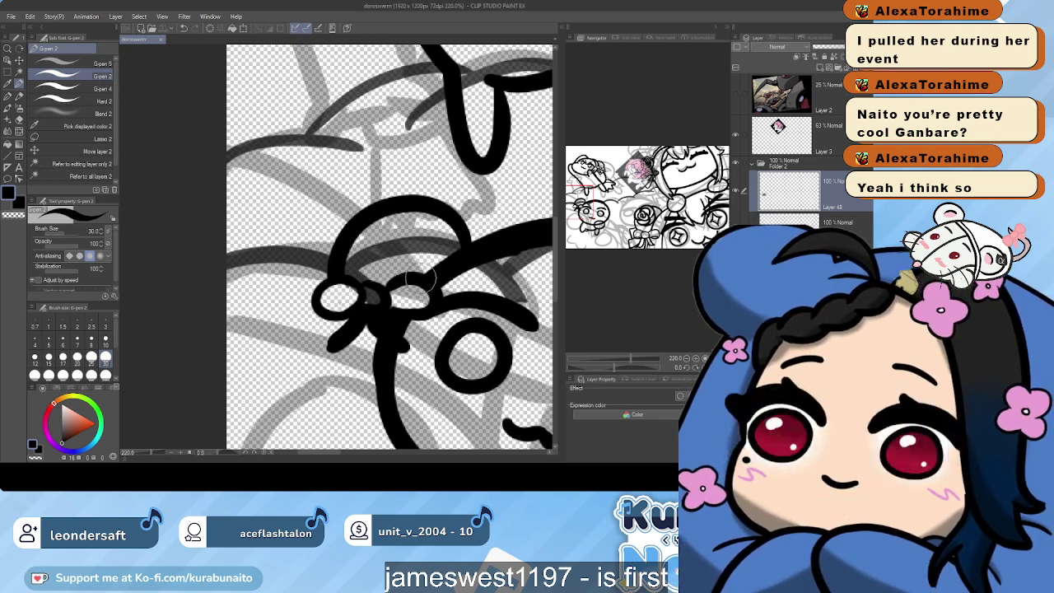
Draw the spiky bang strand beside the left eye with G-pen 4 on the layer below Layer 48
scroll(416, 276, "down", 3)
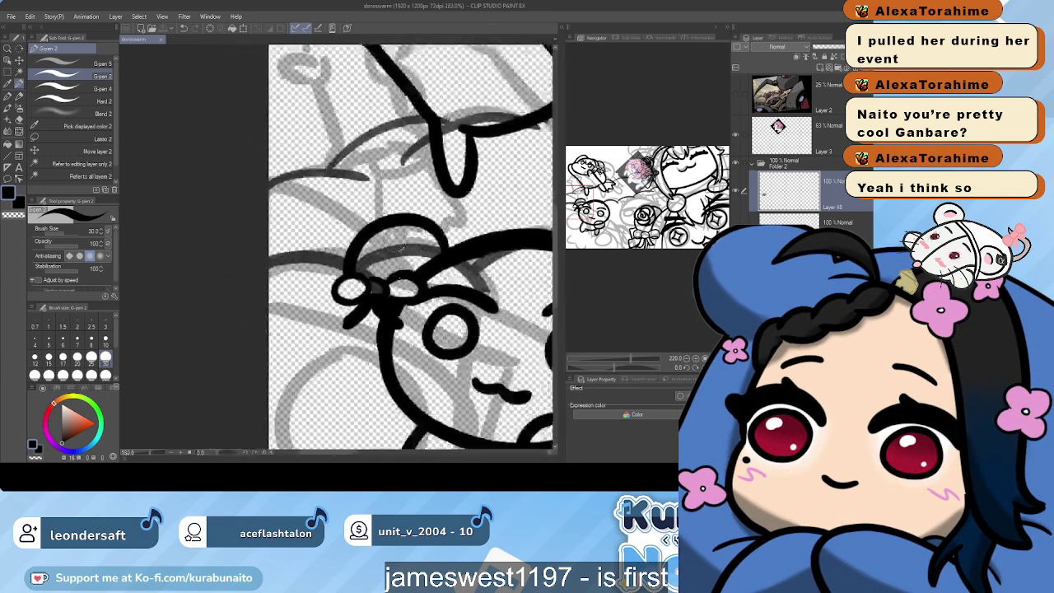
left_click_drag(416, 276, 370, 234)
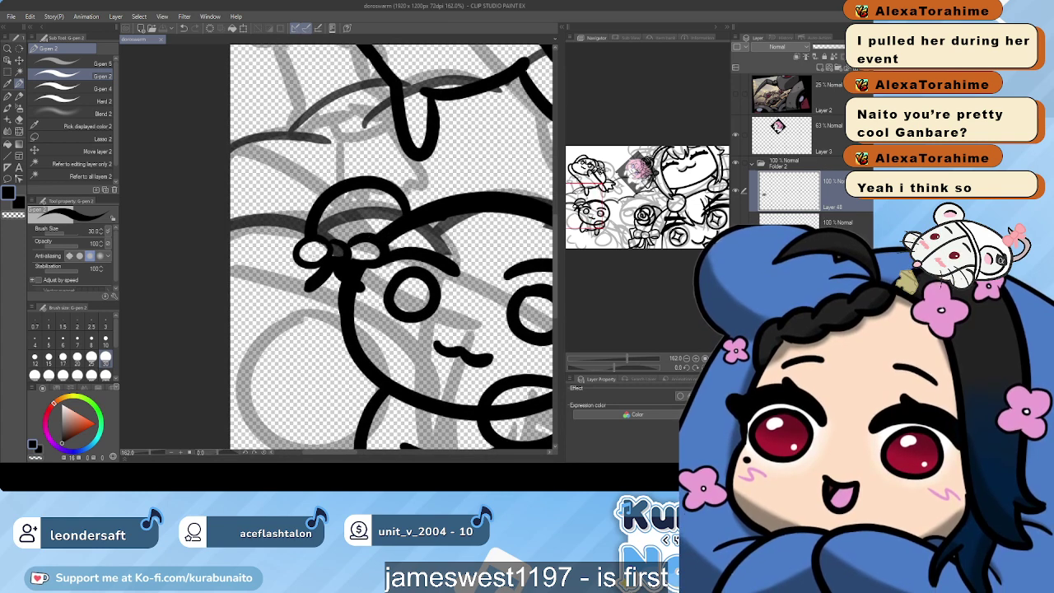
left_click(803, 271)
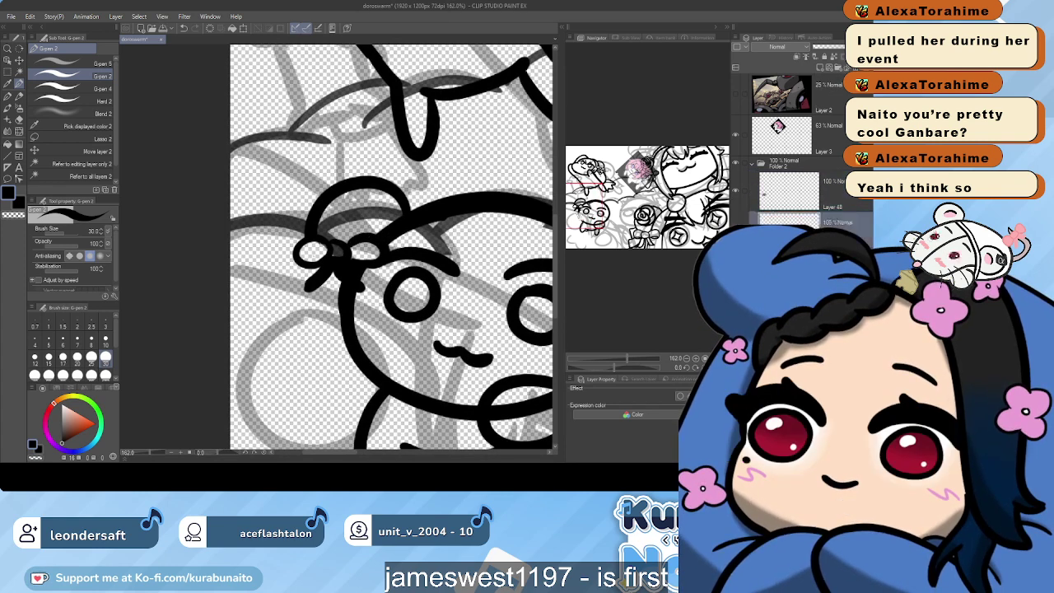
left_click_drag(406, 247, 401, 227)
left_click(81, 89)
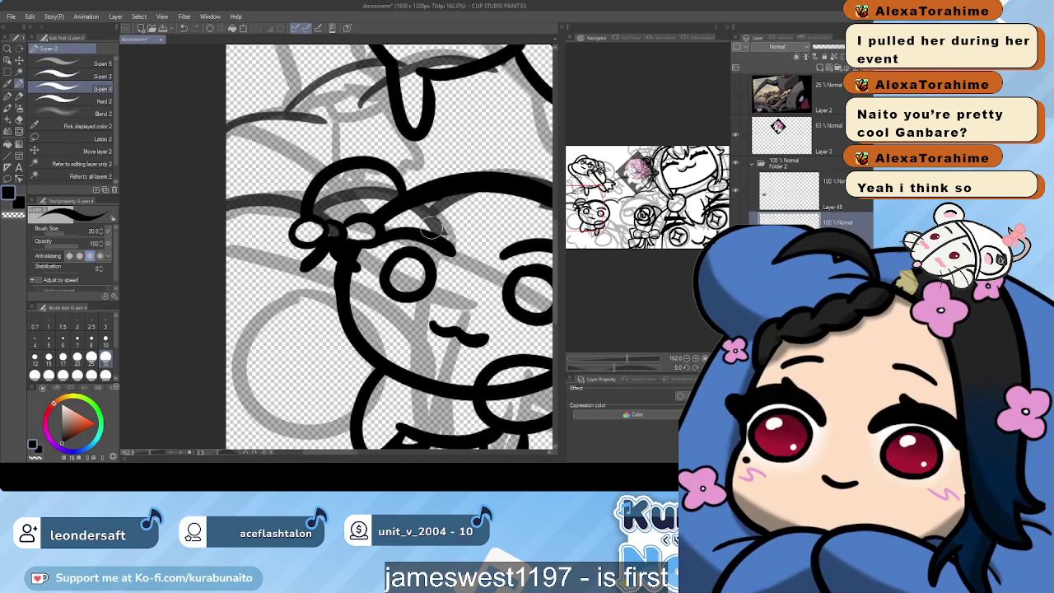
mouse_move(440, 237)
left_mouse_down()
mouse_move(405, 231)
mouse_move(344, 281)
mouse_move(346, 294)
mouse_move(383, 262)
left_mouse_up()
scroll(384, 262, "up", 1)
scroll(383, 263, "up", 1)
left_click_drag(363, 227, 368, 257)
left_click_drag(366, 282, 374, 313)
key("ctrl+z")
key("ctrl+z")
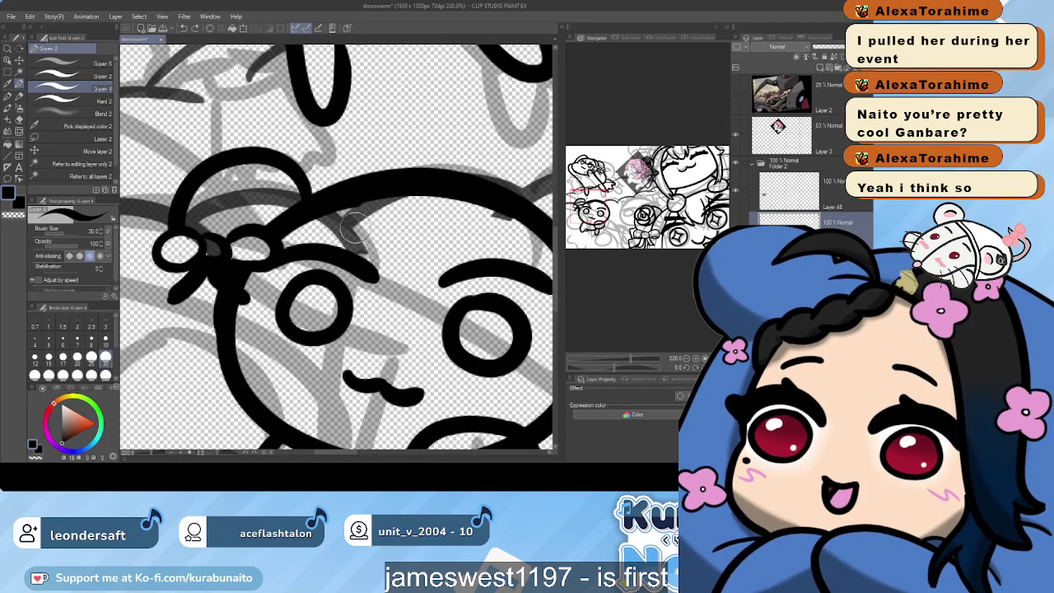
left_click_drag(354, 224, 355, 257)
left_click_drag(361, 285, 373, 313)
Thicken the hair line above the left eye so it runs from the bow into the spiky bang strand
left_click_drag(288, 260, 331, 255)
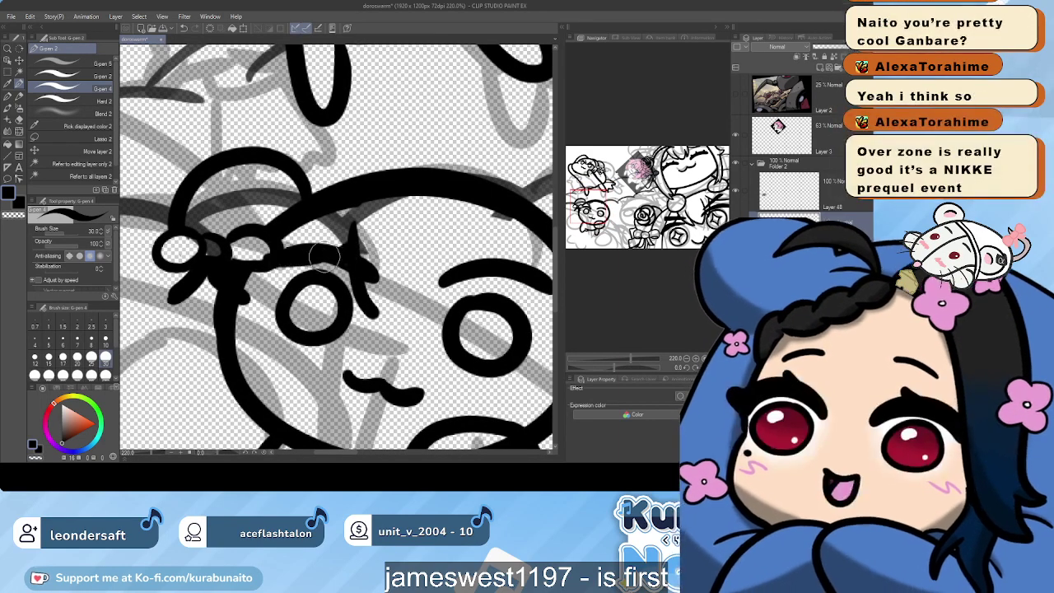
key("ctrl+z")
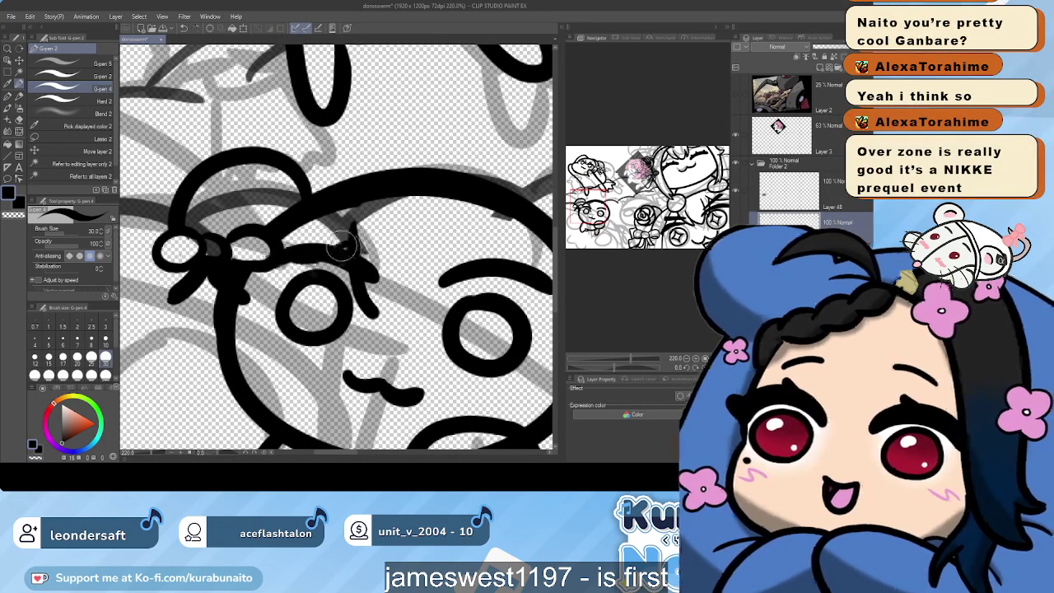
left_click_drag(284, 262, 342, 264)
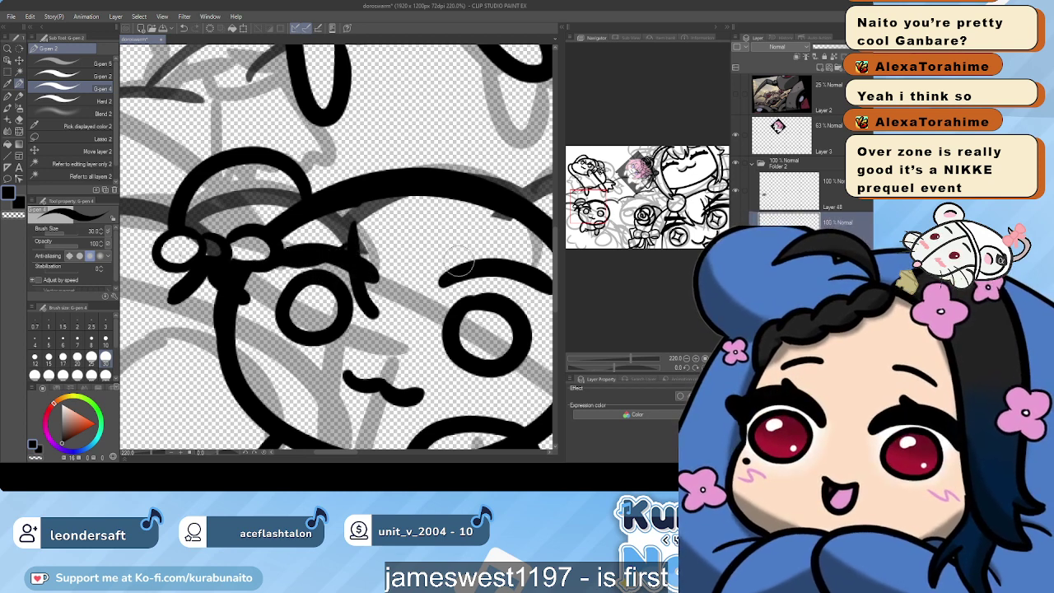
Draw two tapered bang strands sweeping from the right eye's upper line down to a point between the eyes
mouse_move(463, 239)
left_mouse_down()
mouse_move(420, 306)
mouse_move(449, 277)
left_mouse_up()
left_click_drag(423, 269, 418, 308)
key("ctrl+z")
left_click_drag(440, 238, 380, 328)
key("ctrl+z")
left_click_drag(443, 242, 389, 328)
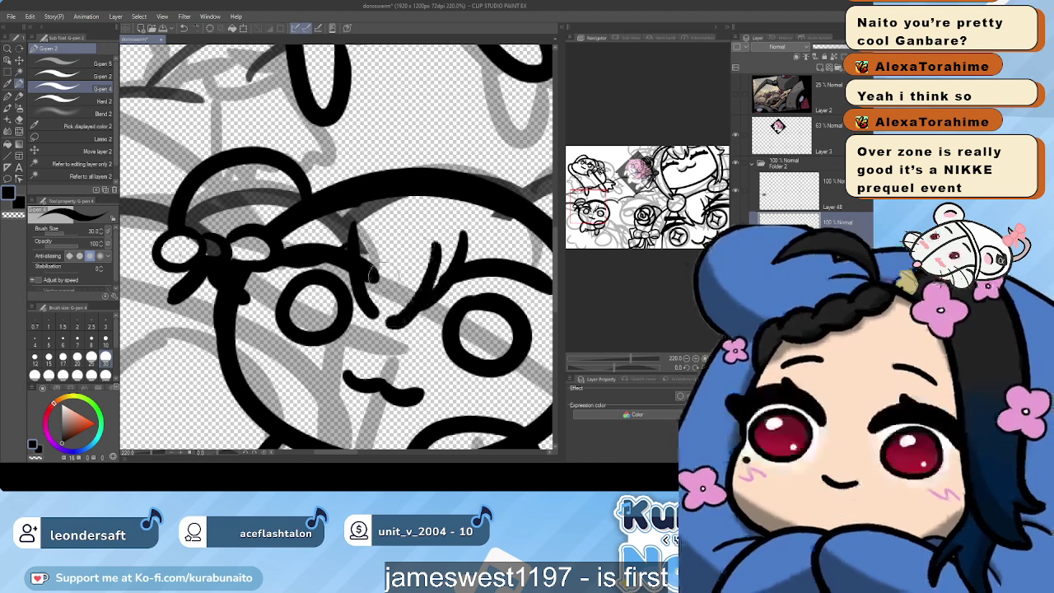
Add a short bang strand on the left side of the central point, closing the tip between the eyes
left_click_drag(372, 266, 392, 326)
key("ctrl+z")
left_click_drag(380, 265, 394, 323)
key("ctrl+z")
key("ctrl+z")
left_click_drag(380, 265, 395, 321)
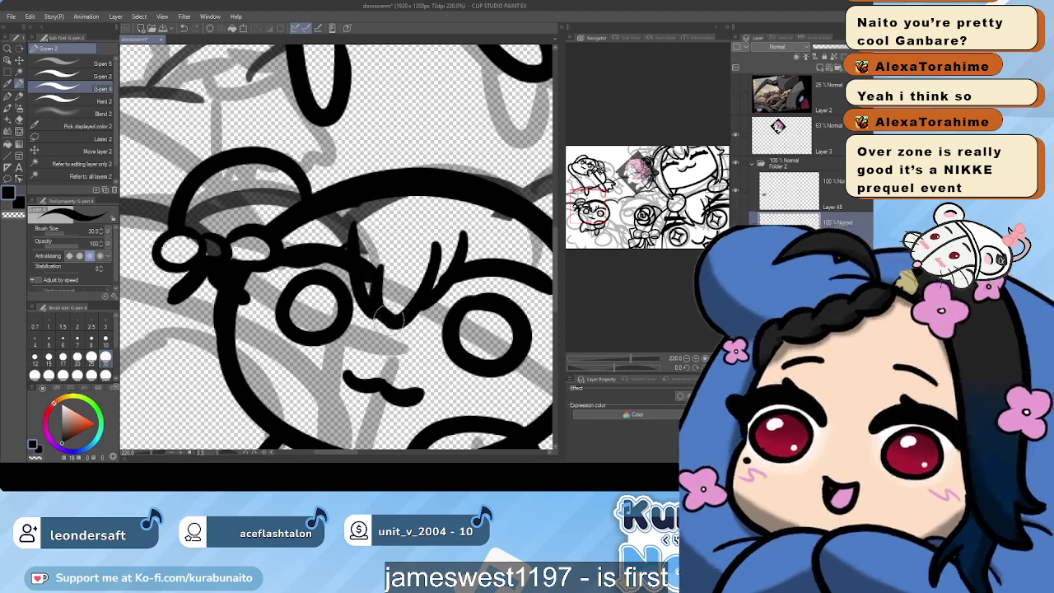
key("ctrl+z")
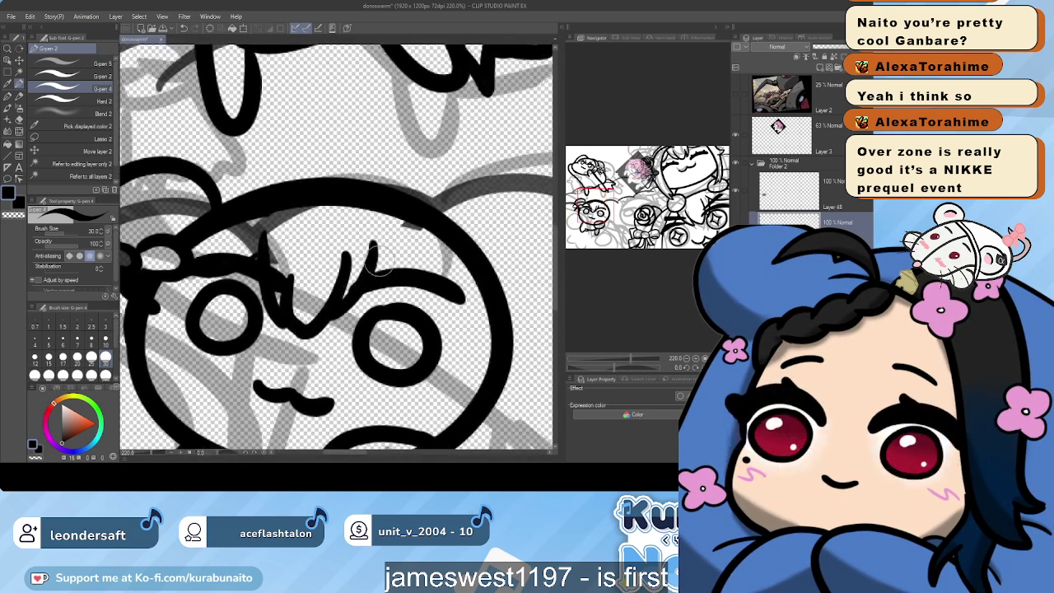
Try to draw a bang strand curving over the right eye with the size 30 pen
left_click_drag(383, 288, 463, 320)
key("ctrl+z")
left_click_drag(377, 294, 459, 329)
key("ctrl+z")
left_click_drag(377, 267, 461, 304)
key("ctrl+z")
left_click_drag(379, 269, 419, 298)
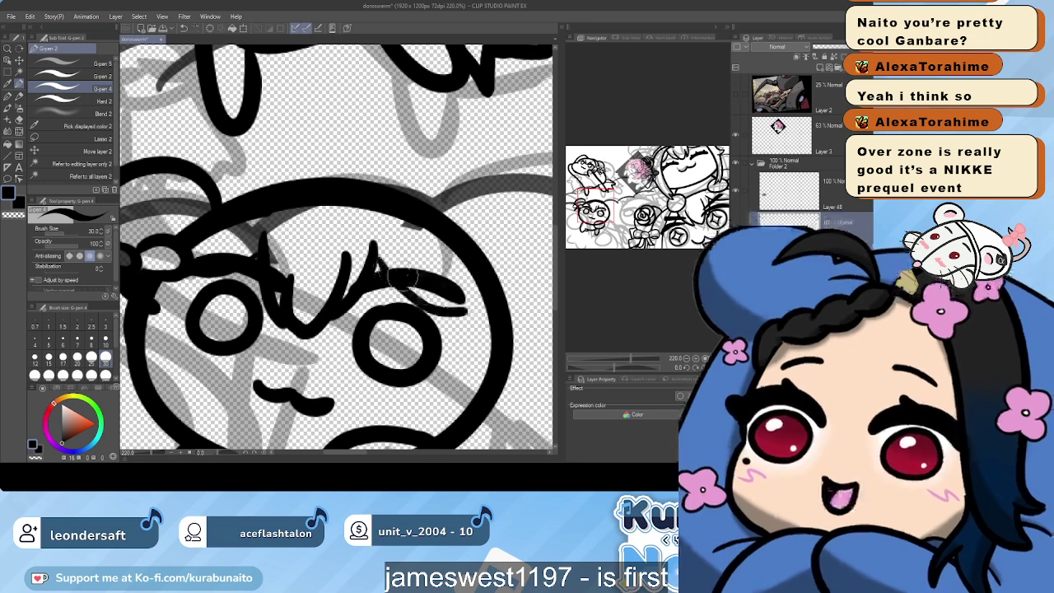
left_click_drag(380, 268, 458, 308)
Set the brush size to 17 and draw a thin tapered bang strand curving over the right eye
left_click(63, 358)
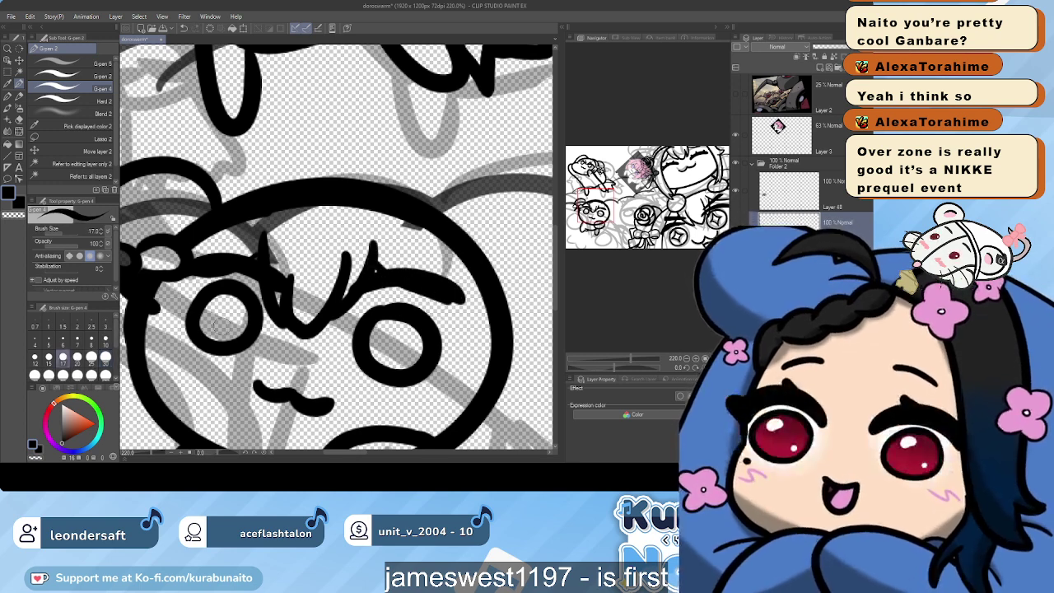
key("ctrl+z")
left_click_drag(377, 266, 454, 302)
key("ctrl+z")
left_click_drag(385, 281, 458, 311)
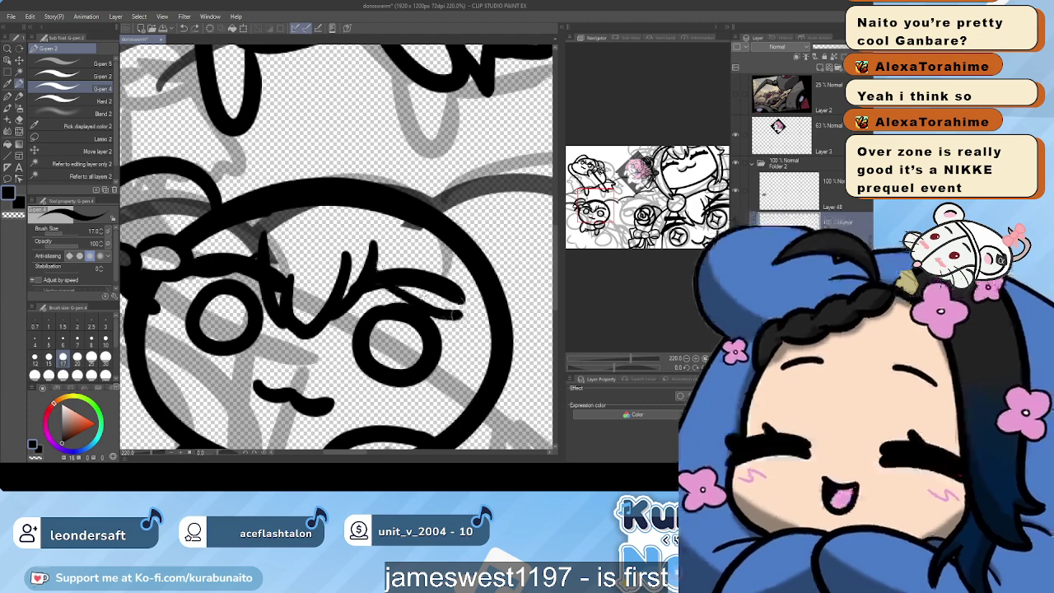
key("ctrl+z")
left_click_drag(382, 273, 449, 299)
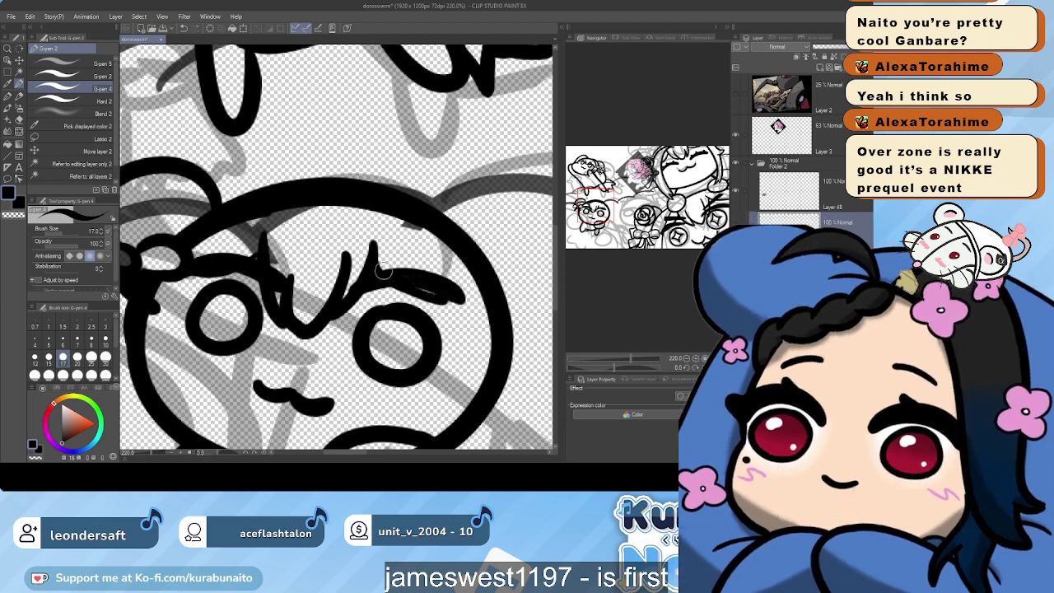
key("ctrl+z")
left_click_drag(378, 262, 450, 309)
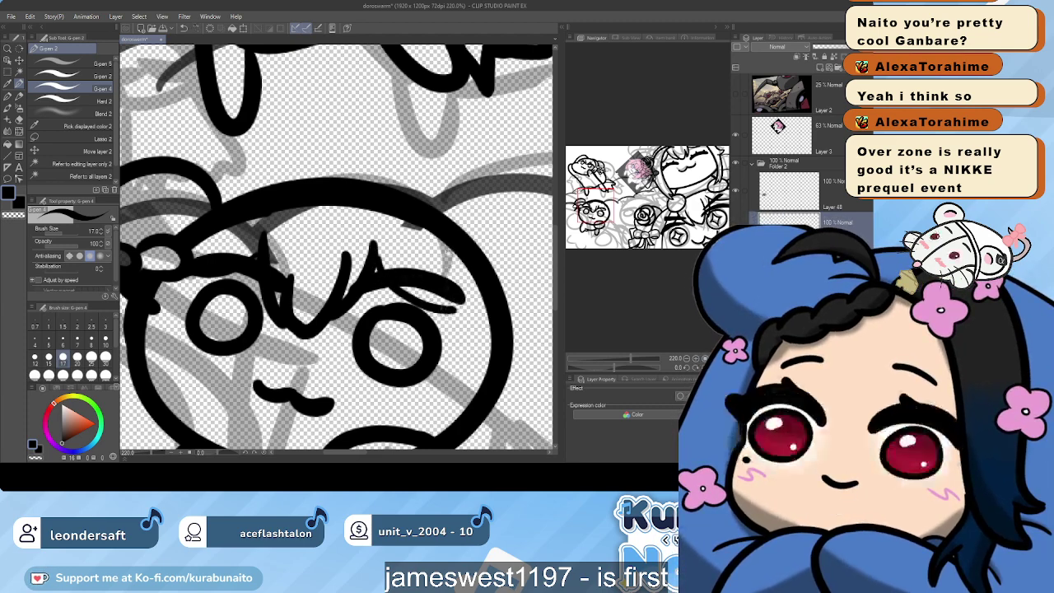
Try to draw the right-side hair contour from the crown past the cheek with brush sizes 17 and 30
scroll(450, 310, "down", 3)
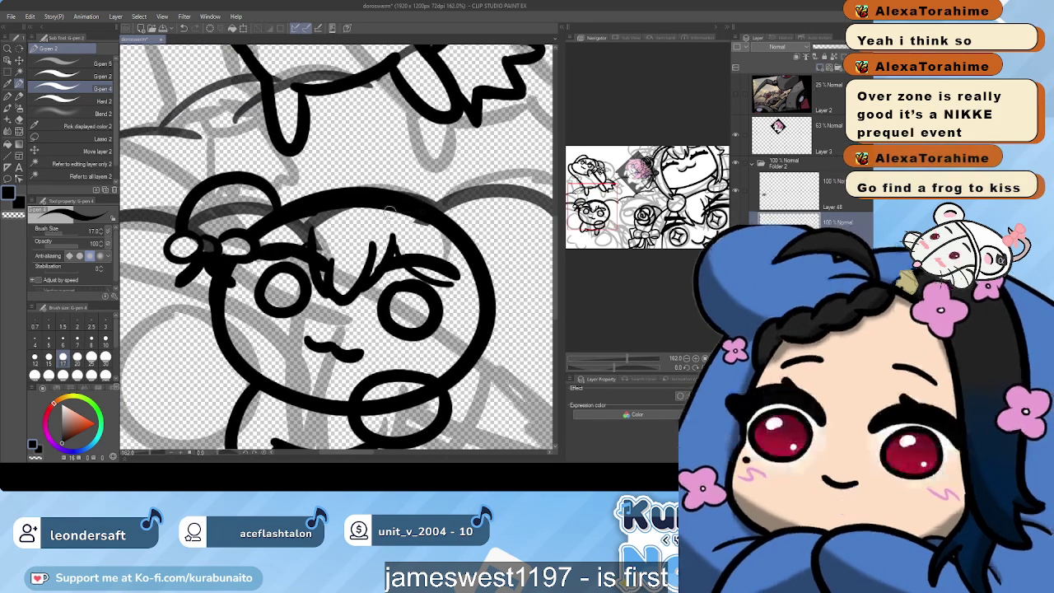
mouse_move(409, 191)
left_mouse_down()
mouse_move(499, 274)
mouse_move(473, 391)
left_mouse_up()
key("ctrl+z")
mouse_move(401, 191)
left_mouse_down()
mouse_move(490, 208)
mouse_move(503, 378)
left_mouse_up()
key("ctrl+z")
key("bracketright")
key("bracketright")
key("bracketright")
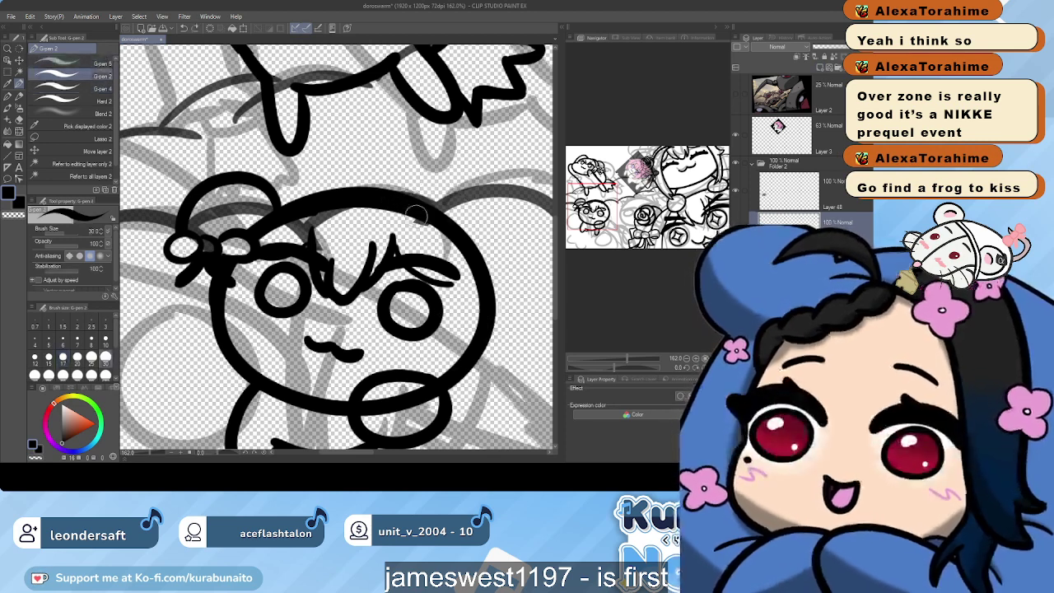
mouse_move(402, 194)
left_mouse_down()
mouse_move(441, 182)
mouse_move(504, 385)
mouse_move(492, 419)
left_mouse_up()
key("ctrl+z")
Draw the inner and outer contours of the right-side hair from the crown down past the cheek with G-pen 2 at size 17
key("bracketleft")
key("bracketleft")
key("bracketleft")
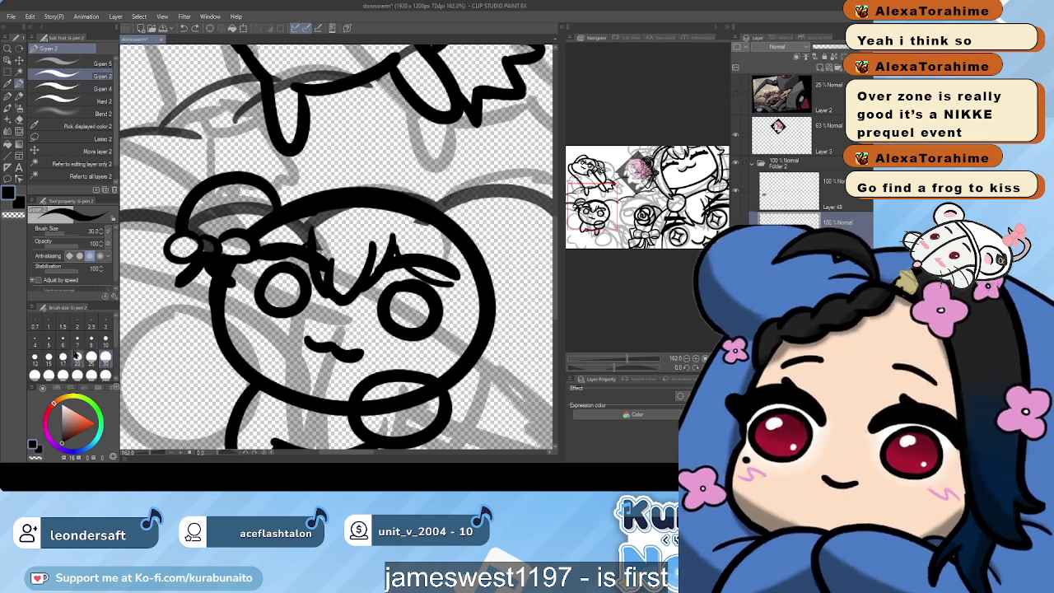
mouse_move(410, 194)
left_mouse_down()
mouse_move(464, 188)
mouse_move(534, 339)
mouse_move(516, 413)
mouse_move(394, 194)
mouse_move(497, 260)
mouse_move(493, 402)
left_mouse_up()
key("ctrl+z")
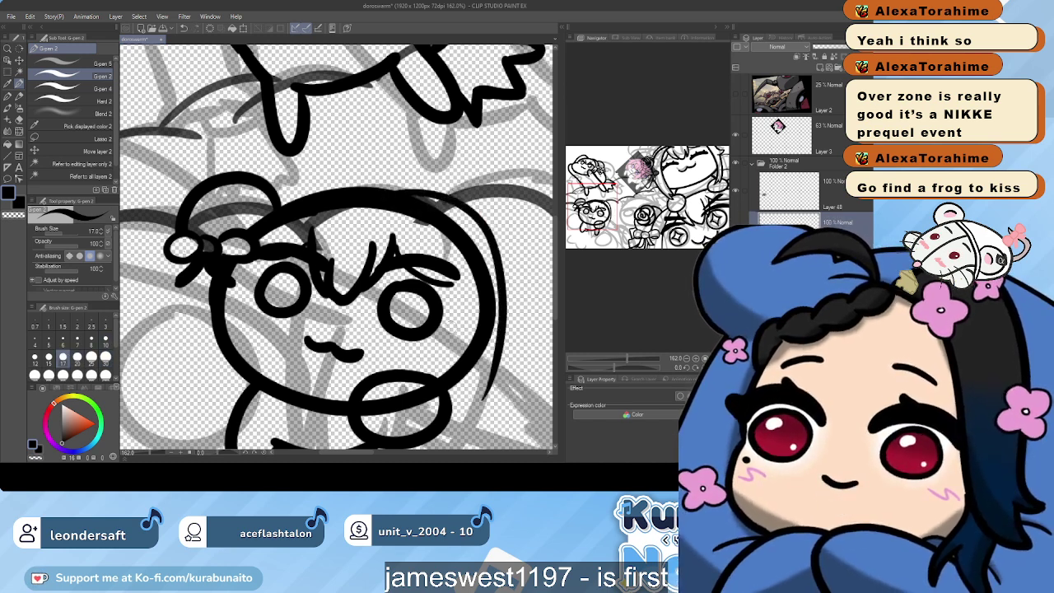
key("ctrl+z")
mouse_move(392, 200)
left_mouse_down()
mouse_move(460, 288)
mouse_move(472, 341)
mouse_move(426, 193)
mouse_move(471, 224)
mouse_move(494, 342)
mouse_move(467, 403)
left_mouse_up()
key("ctrl+z")
mouse_move(384, 195)
left_mouse_down()
mouse_move(437, 182)
mouse_move(476, 224)
mouse_move(524, 328)
mouse_move(482, 387)
left_mouse_up()
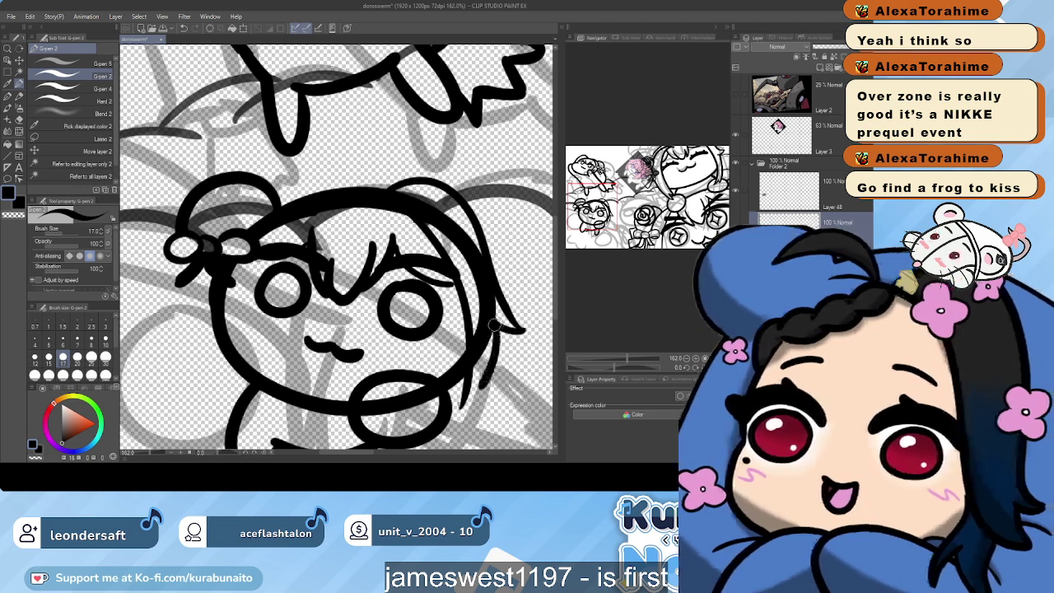
Draw the lower strand of the right-side hair, closing the lock beside the cheek
key("ctrl+z")
key("ctrl+z")
left_click_drag(498, 316, 485, 419)
key("ctrl+z")
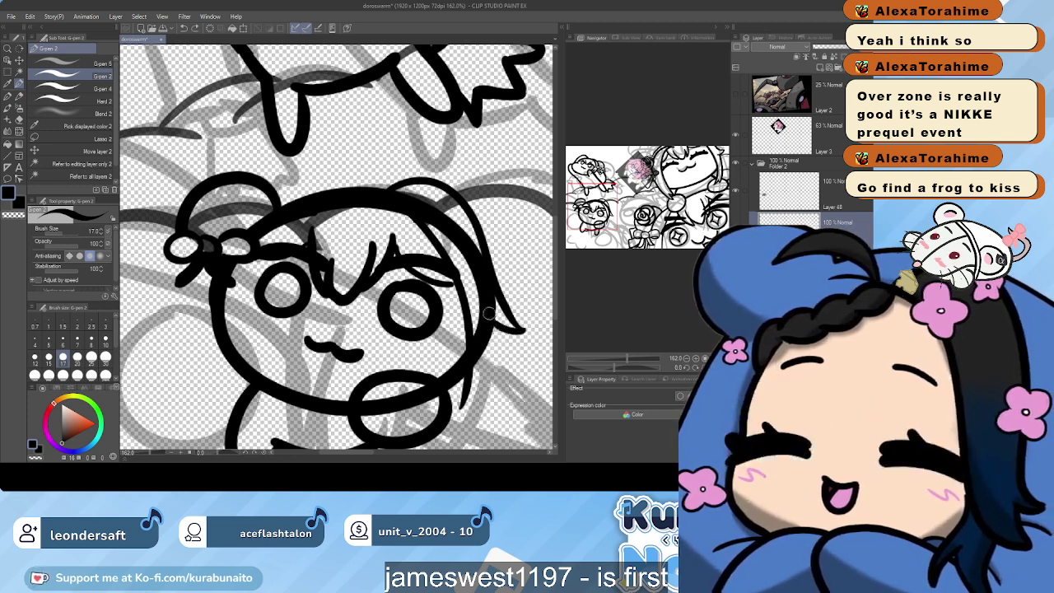
mouse_move(493, 308)
left_mouse_down()
mouse_move(483, 388)
mouse_move(476, 366)
mouse_move(482, 378)
mouse_move(463, 403)
mouse_move(483, 386)
left_mouse_up()
key("ctrl+z")
key("ctrl+z")
key("ctrl+z")
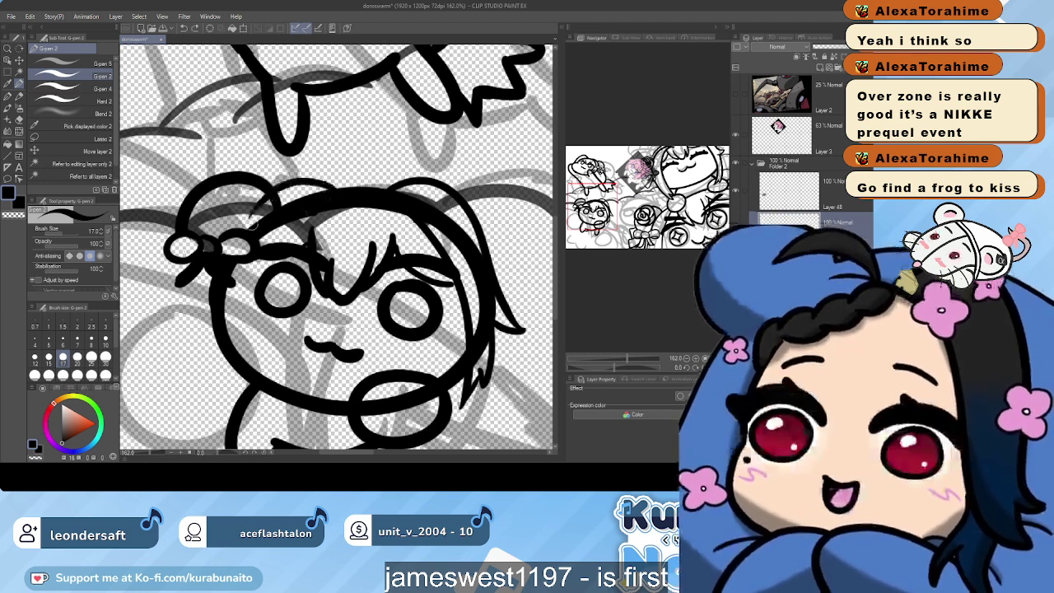
Draw the left-side hair lock, with an outer contour from the crown past the bow and an inner contour beside the left eye
mouse_move(331, 189)
left_mouse_down()
mouse_move(275, 176)
mouse_move(287, 176)
mouse_move(220, 226)
mouse_move(203, 319)
mouse_move(218, 392)
left_mouse_up()
key("ctrl+z")
key("ctrl+z")
key("ctrl+z")
key("ctrl+z")
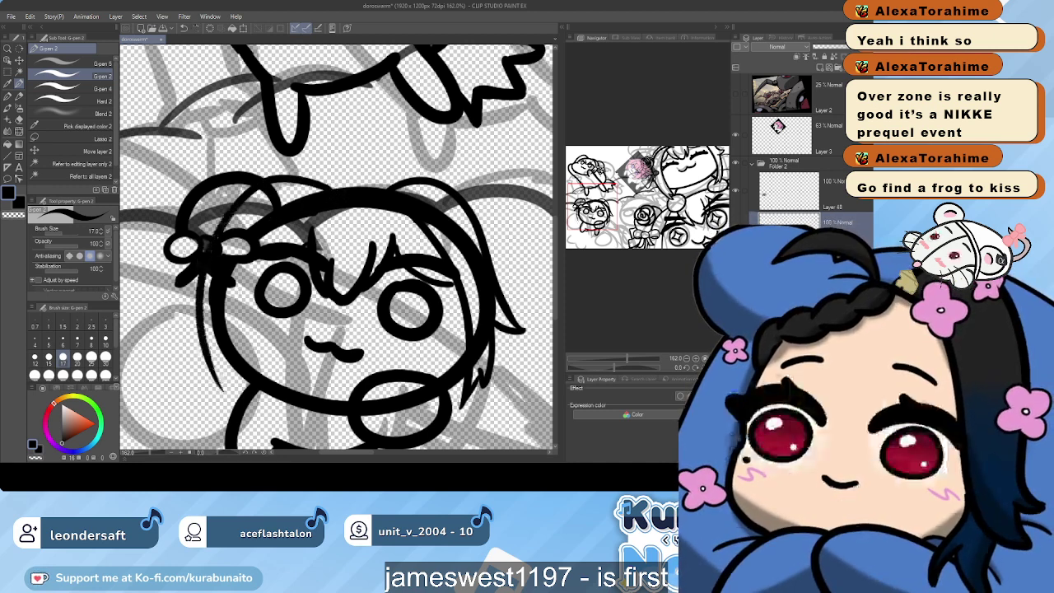
mouse_move(264, 234)
left_mouse_down()
mouse_move(240, 283)
mouse_move(235, 385)
left_mouse_up()
key("ctrl+z")
mouse_move(264, 237)
left_mouse_down()
mouse_move(238, 325)
mouse_move(245, 354)
left_mouse_up()
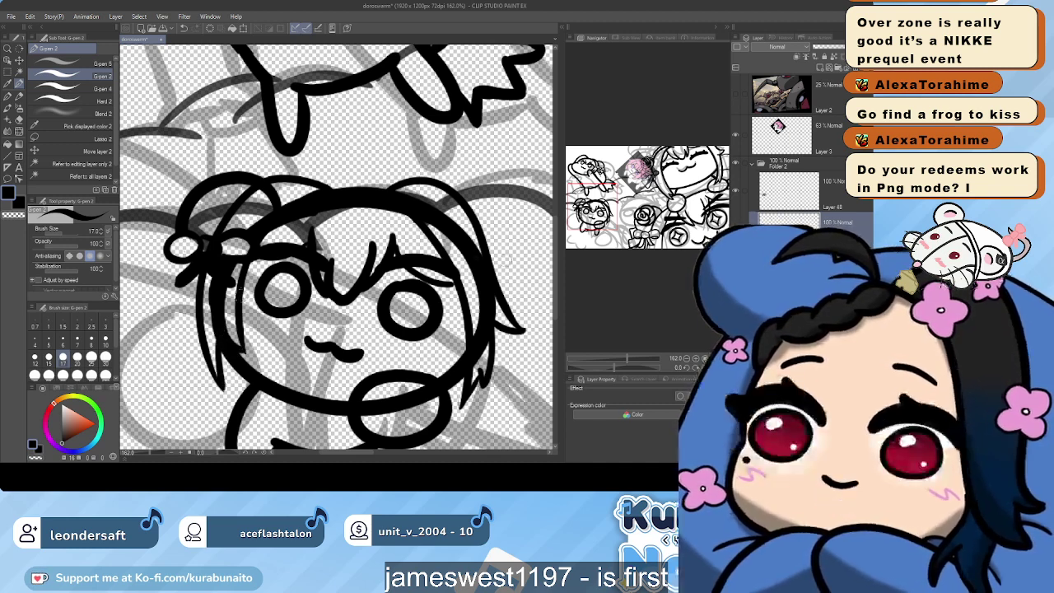
Erase the head outline where it runs through the right and left hair locks with the Hard 2 eraser
left_click(74, 101)
mouse_move(452, 232)
left_mouse_down()
mouse_move(418, 186)
mouse_move(418, 209)
mouse_move(390, 188)
mouse_move(430, 210)
mouse_move(496, 284)
mouse_move(476, 372)
left_mouse_up()
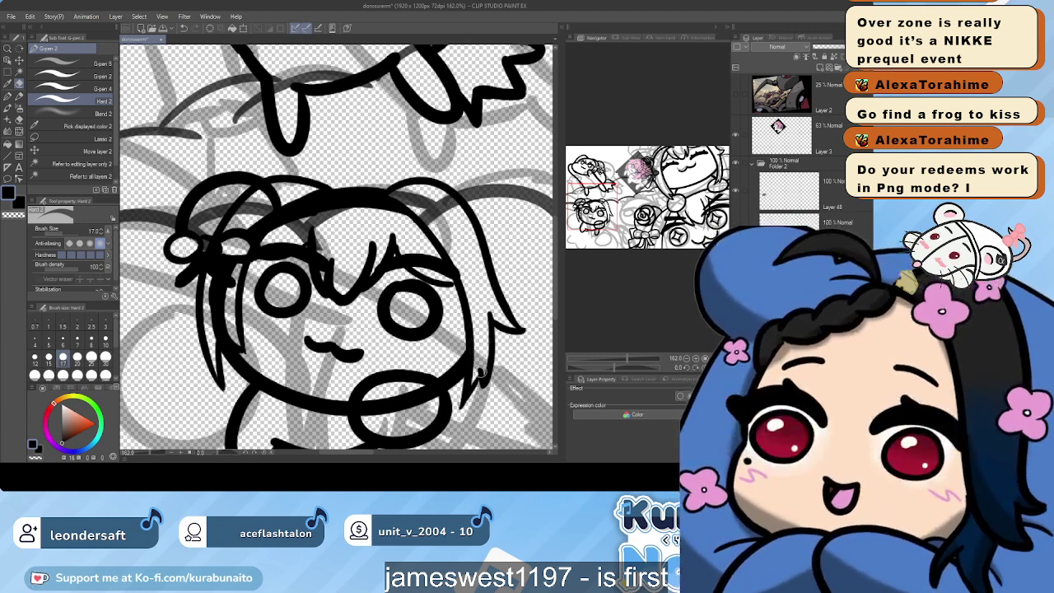
mouse_move(236, 341)
left_mouse_down()
mouse_move(218, 316)
mouse_move(230, 321)
mouse_move(218, 302)
mouse_move(227, 328)
mouse_move(213, 308)
mouse_move(212, 317)
mouse_move(210, 281)
mouse_move(223, 259)
left_mouse_up()
key("ctrl+z")
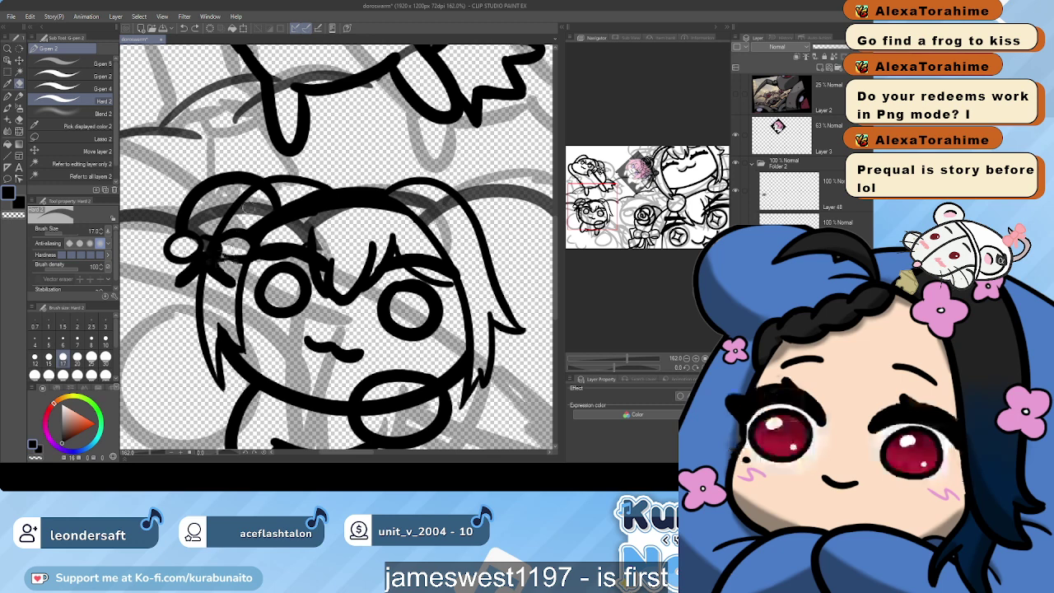
Erase the outer edge of the thick head outline from the bow across the crown
left_click_drag(276, 207, 254, 230)
left_click_drag(293, 197, 264, 221)
left_click_drag(338, 192, 379, 188)
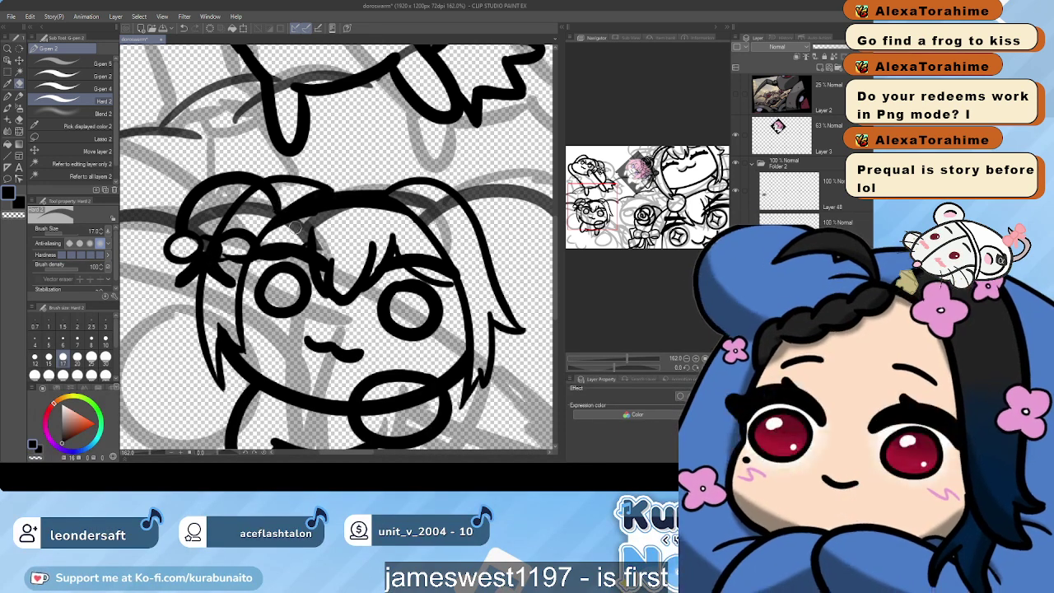
key("ctrl+z")
mouse_move(270, 232)
left_mouse_down()
mouse_move(295, 213)
mouse_move(403, 210)
left_mouse_up()
key("ctrl+z")
left_click_drag(303, 213, 400, 208)
key("ctrl+z")
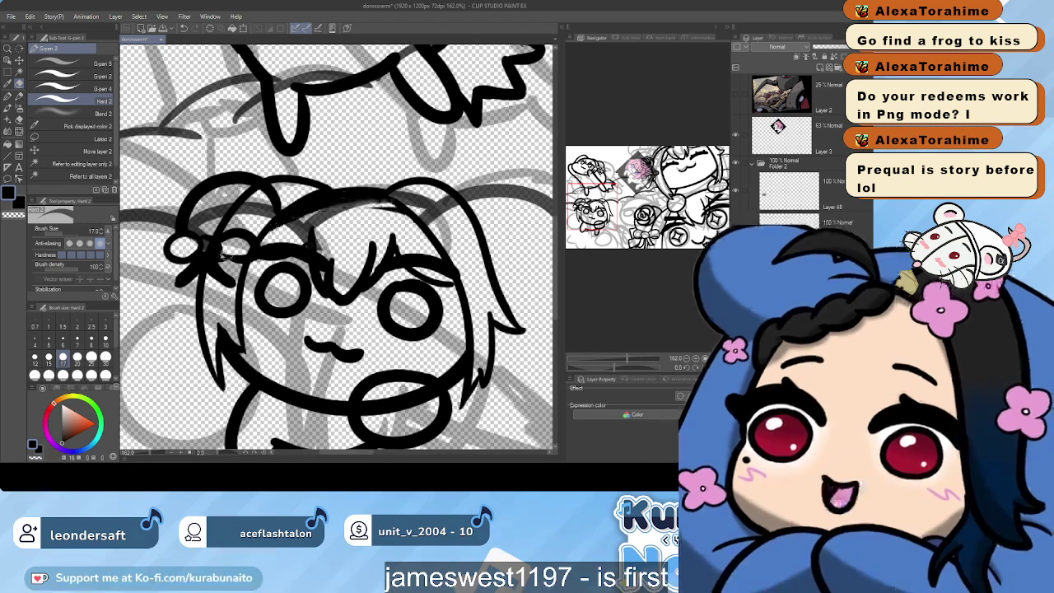
left_click_drag(283, 218, 404, 210)
key("ctrl+z")
key("ctrl+z")
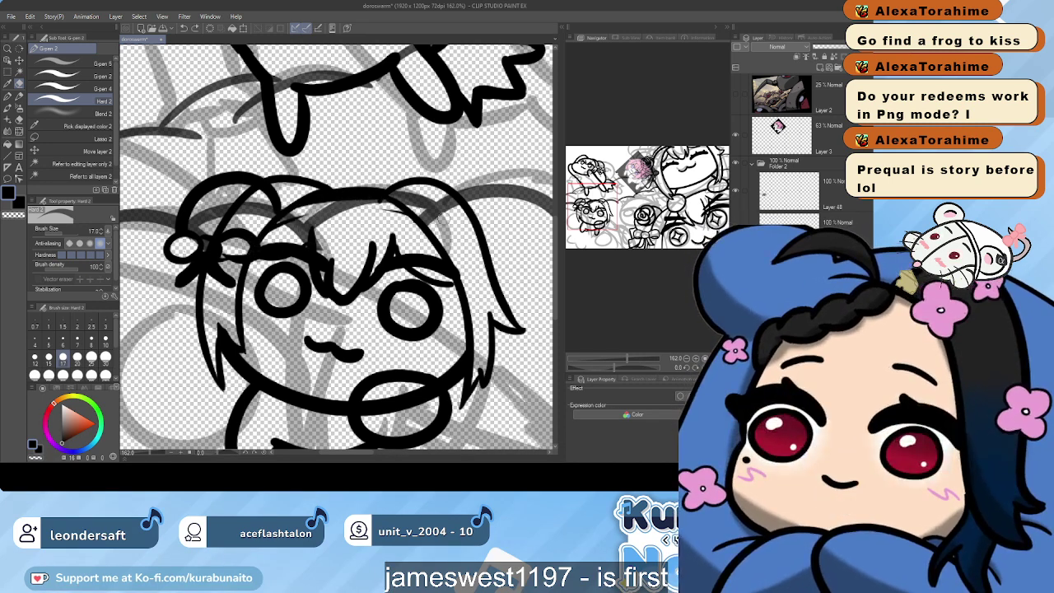
Thin the head outline across the crown with the Hard 2 eraser and touch up the left hair lock with G-pen 2
left_click_drag(269, 233, 322, 215)
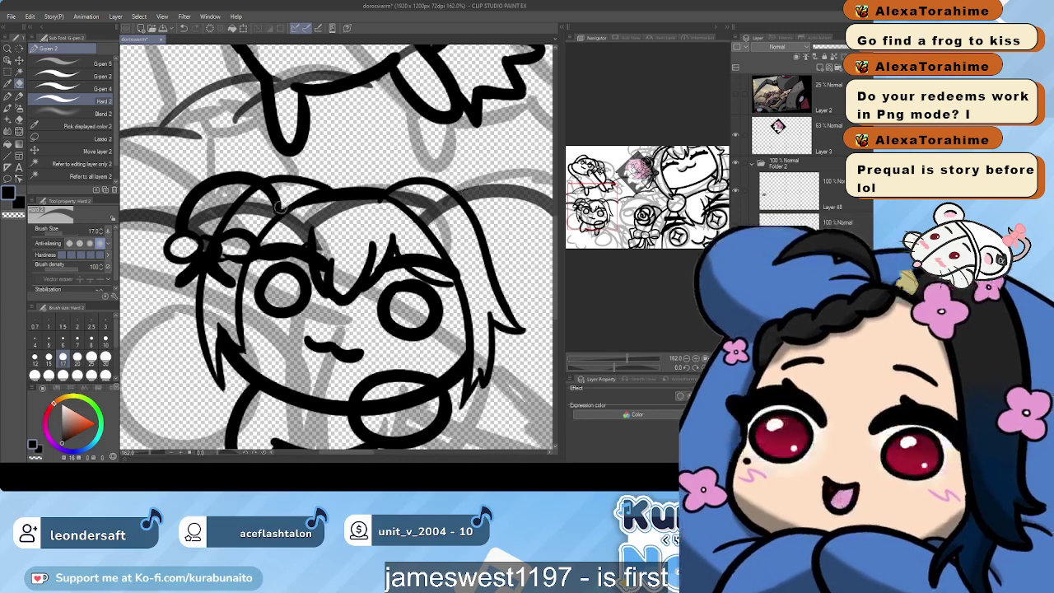
mouse_move(280, 209)
left_mouse_down()
mouse_move(424, 231)
mouse_move(417, 220)
left_mouse_up()
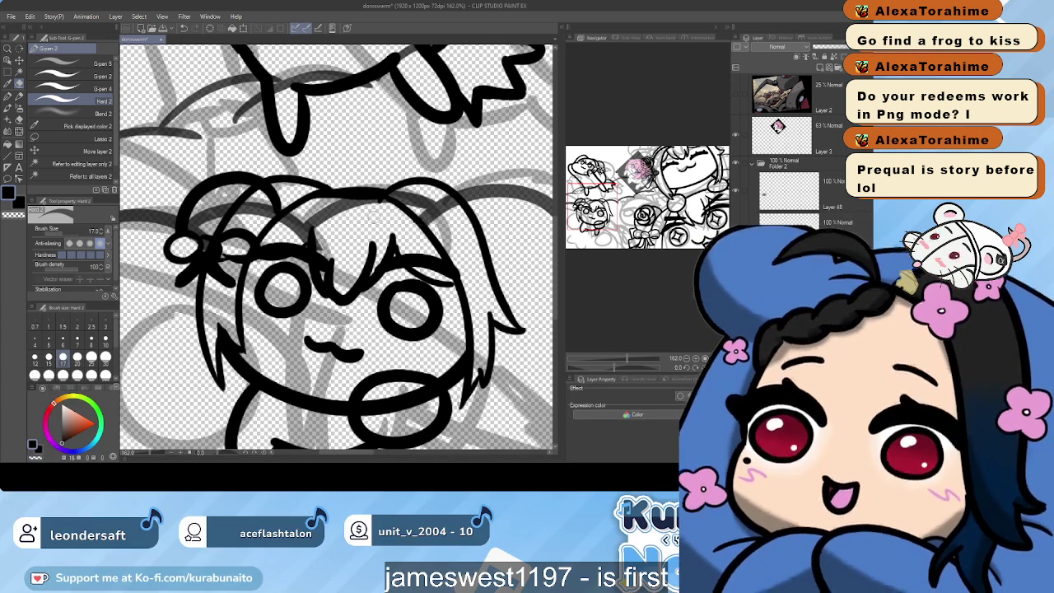
left_click_drag(295, 211, 398, 221)
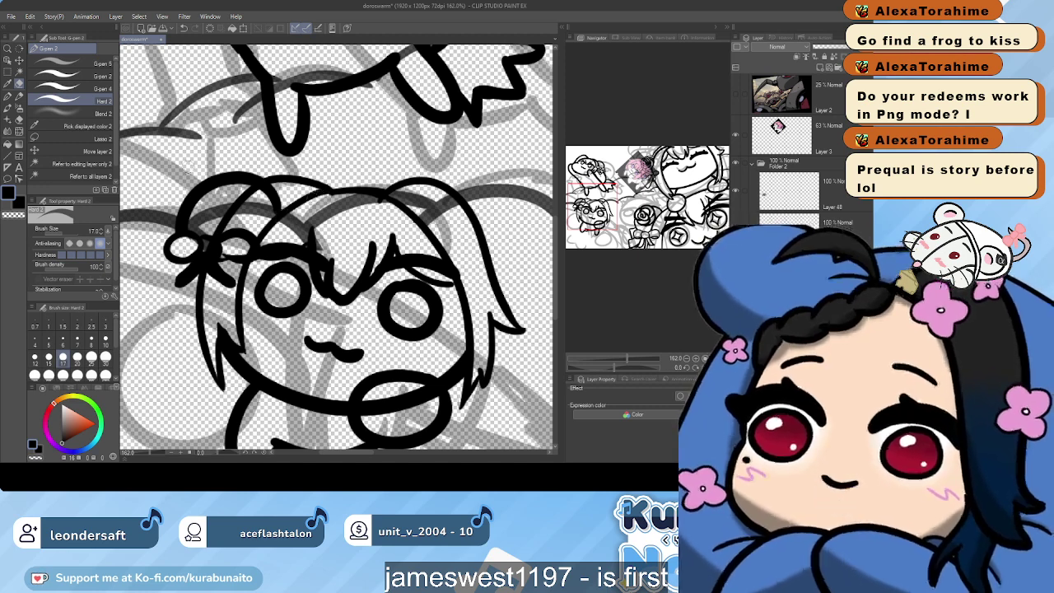
left_click(79, 76)
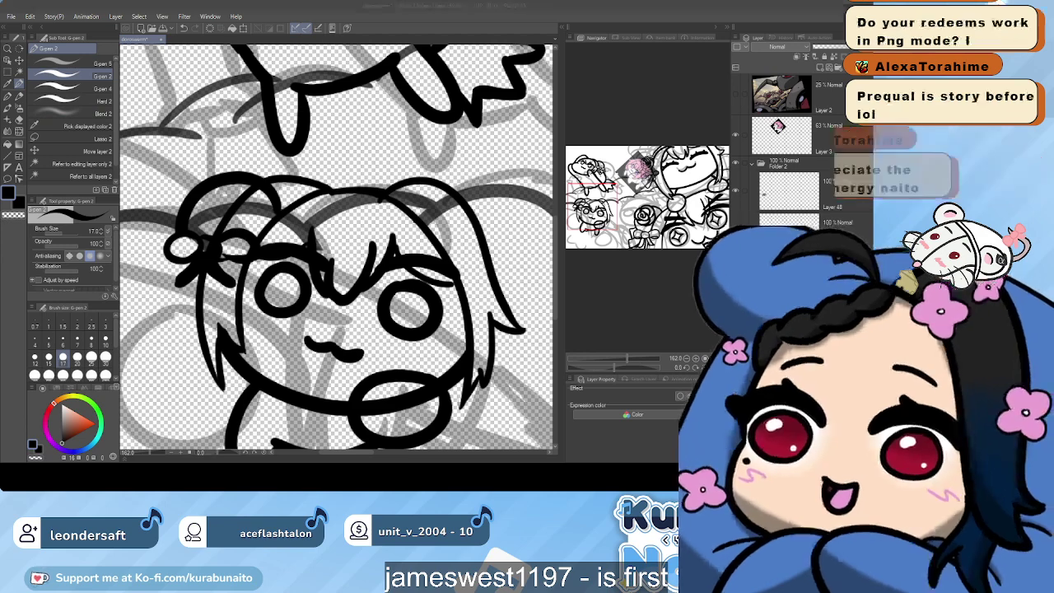
scroll(208, 267, "down", 1)
left_click(82, 104)
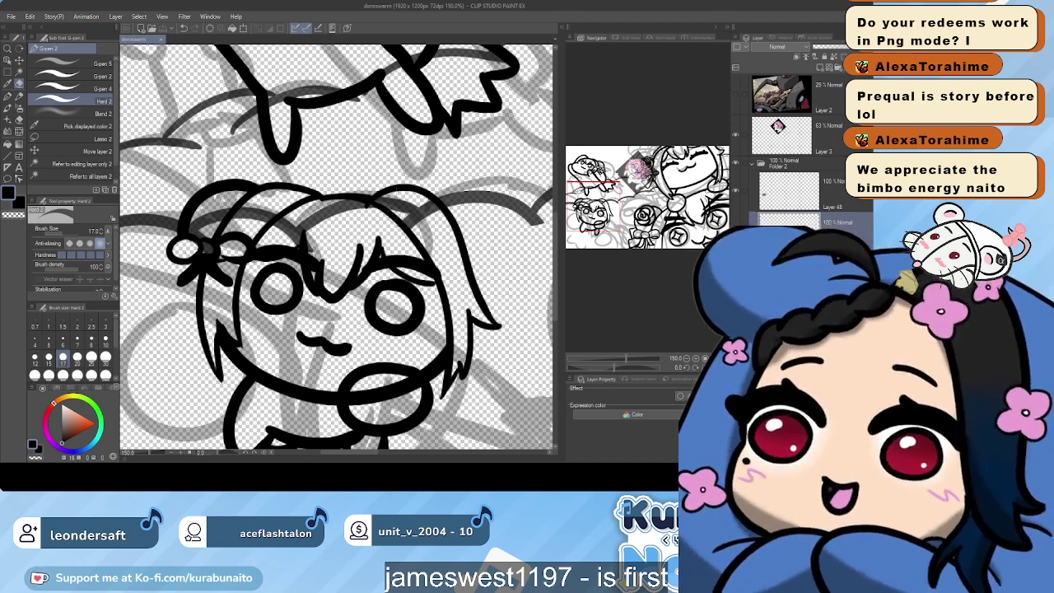
left_click_drag(366, 206, 346, 218)
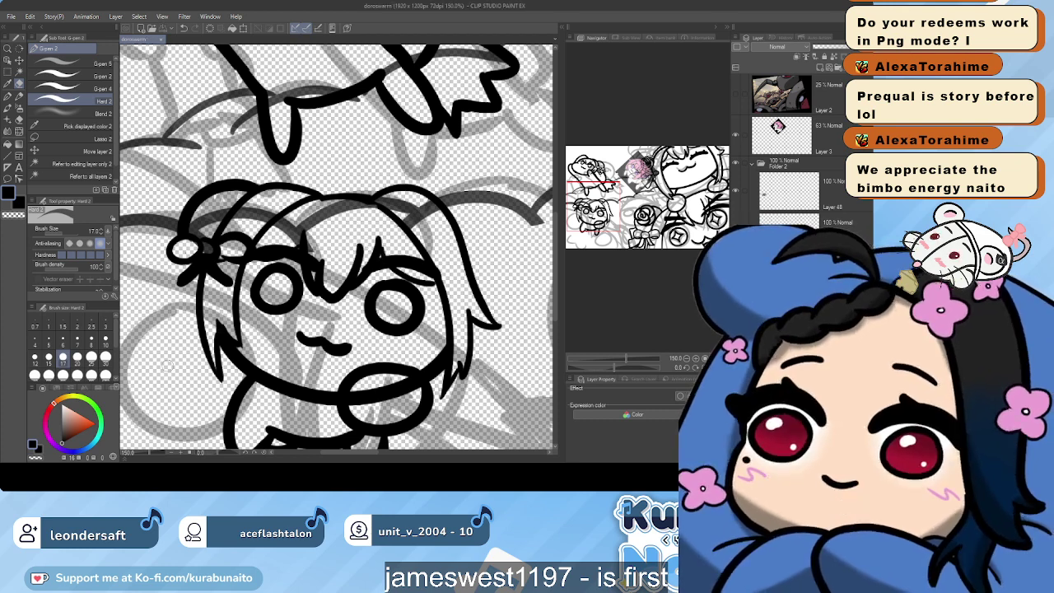
left_click(78, 76)
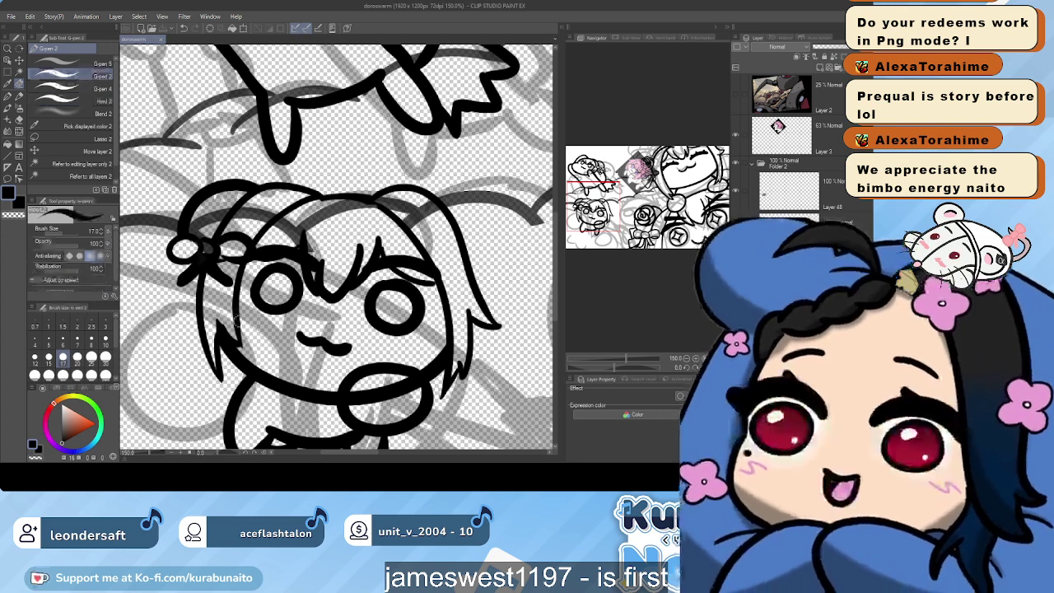
mouse_move(215, 316)
left_mouse_down()
mouse_move(221, 352)
mouse_move(223, 331)
mouse_move(240, 344)
left_mouse_up()
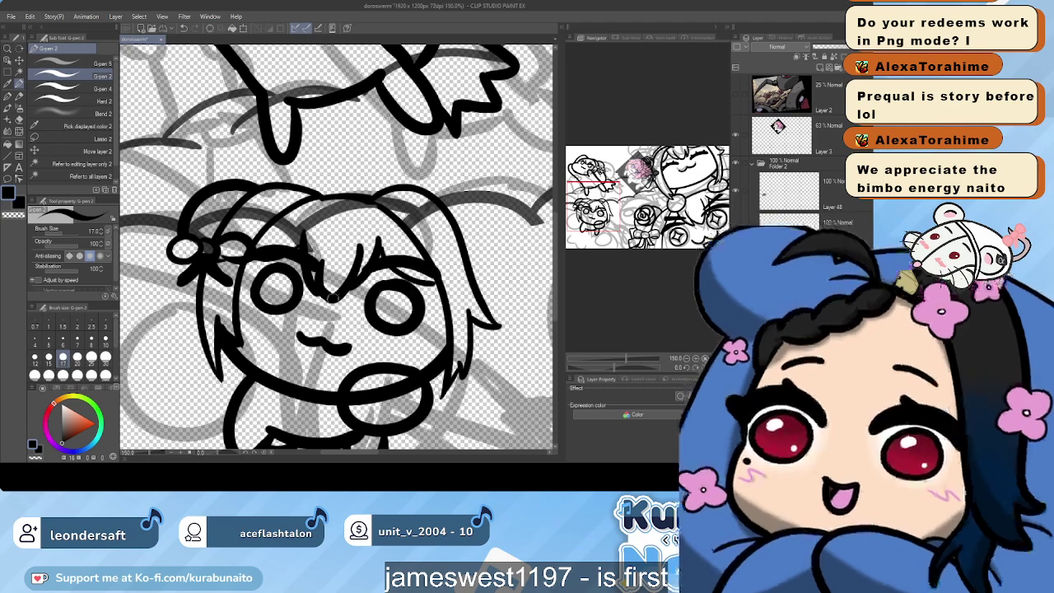
Move the finished chibi's Folder 2 down into the lower-left corner of the canvas and collapse the folder
scroll(330, 298, "down", 5)
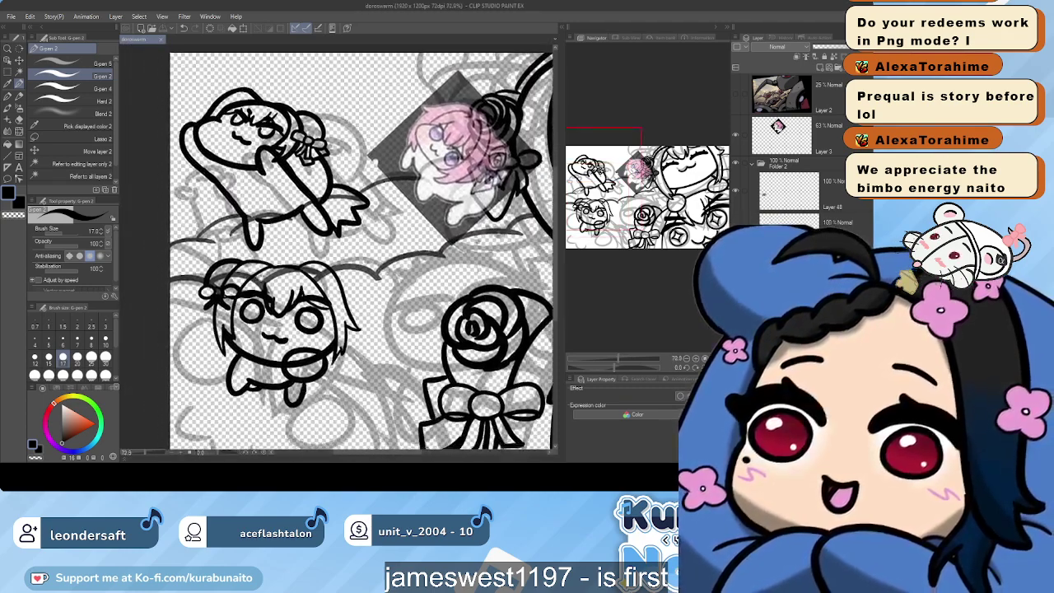
scroll(362, 280, "down", 3)
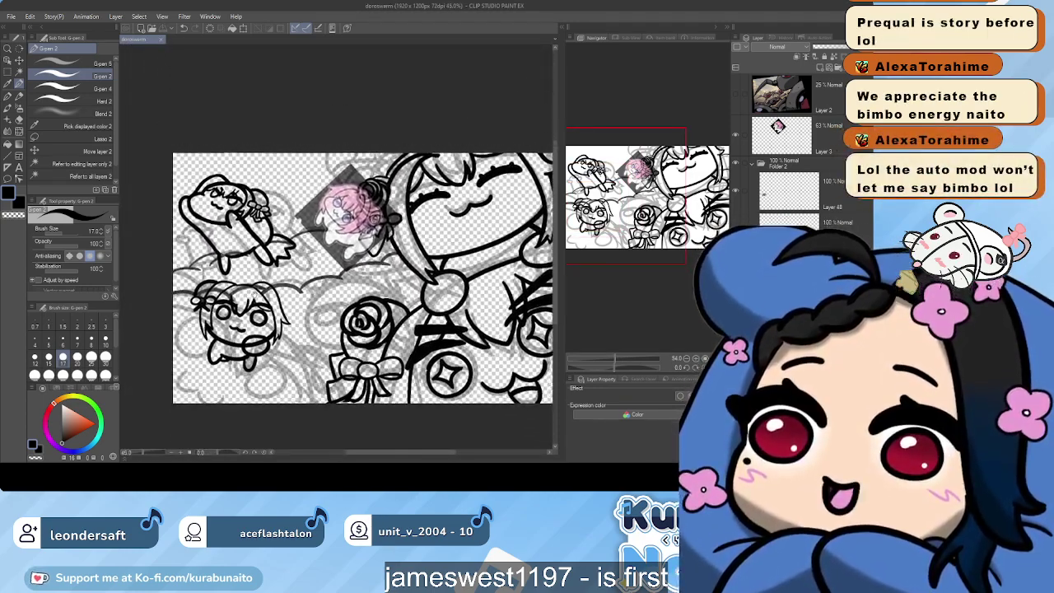
scroll(362, 280, "down", 1)
left_click(773, 169)
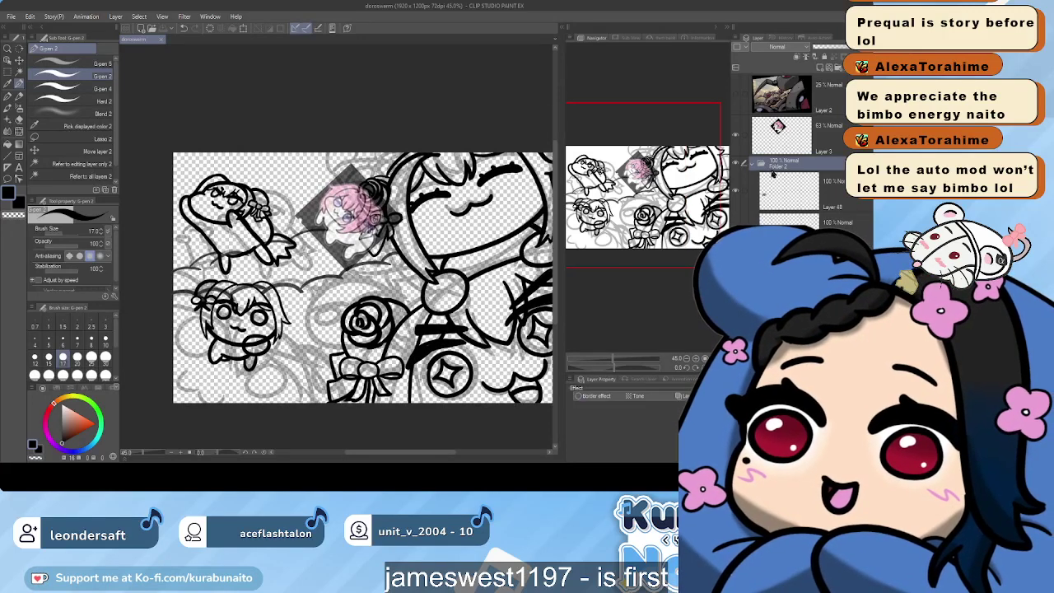
left_click(82, 151)
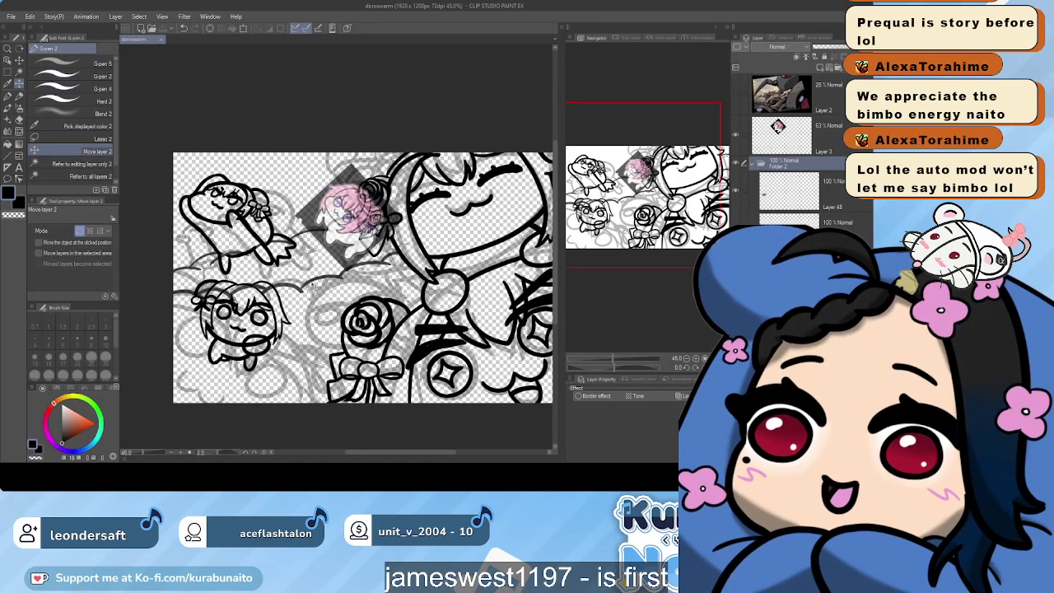
mouse_move(290, 277)
left_mouse_down()
mouse_move(306, 309)
mouse_move(298, 311)
left_mouse_up()
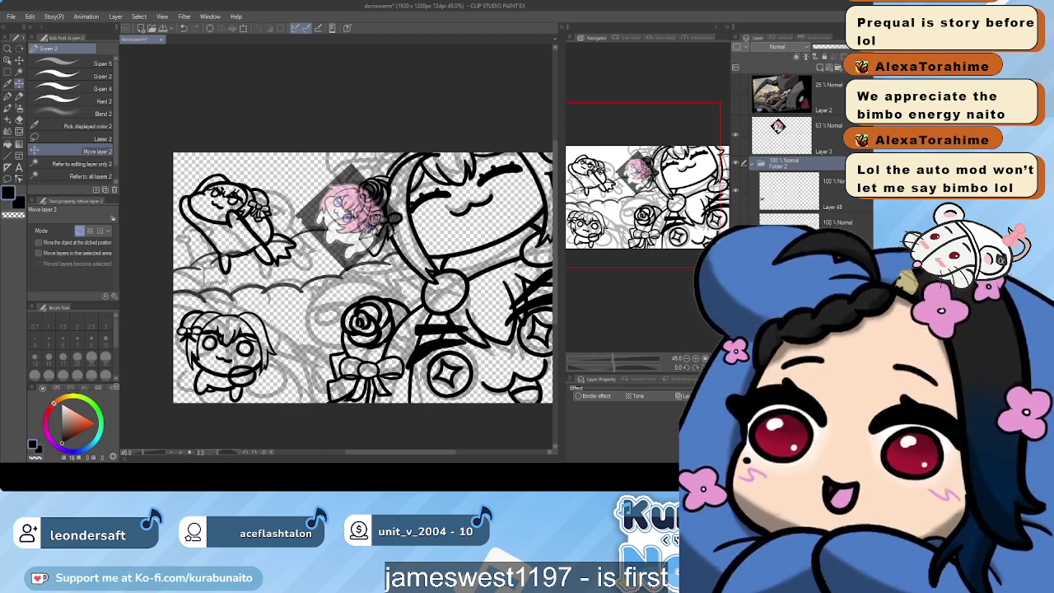
left_click(753, 164)
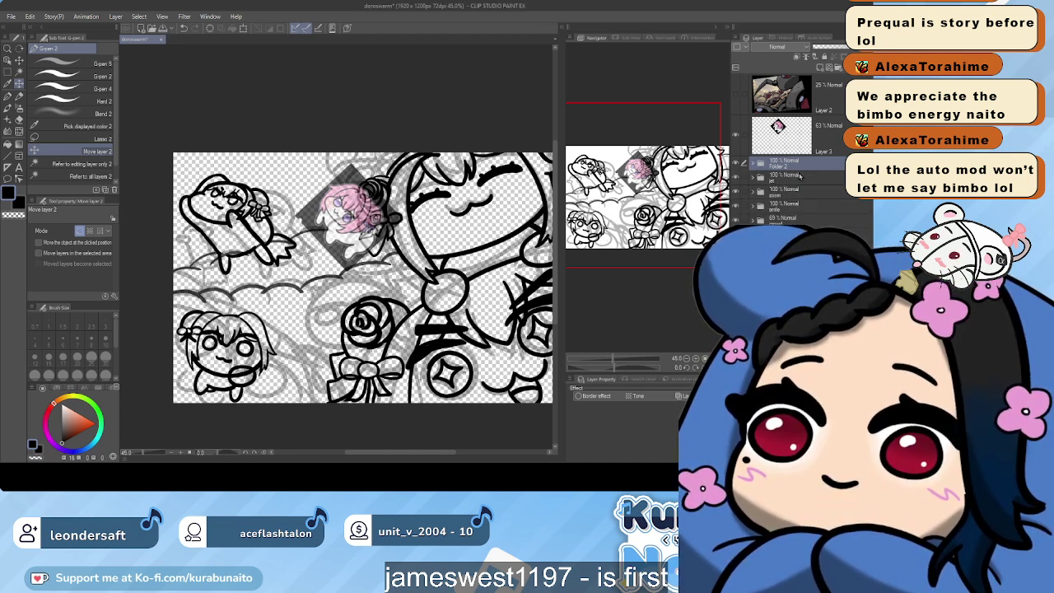
Create a new raster layer above Folder 2 and group it into its own folder
left_click(820, 67)
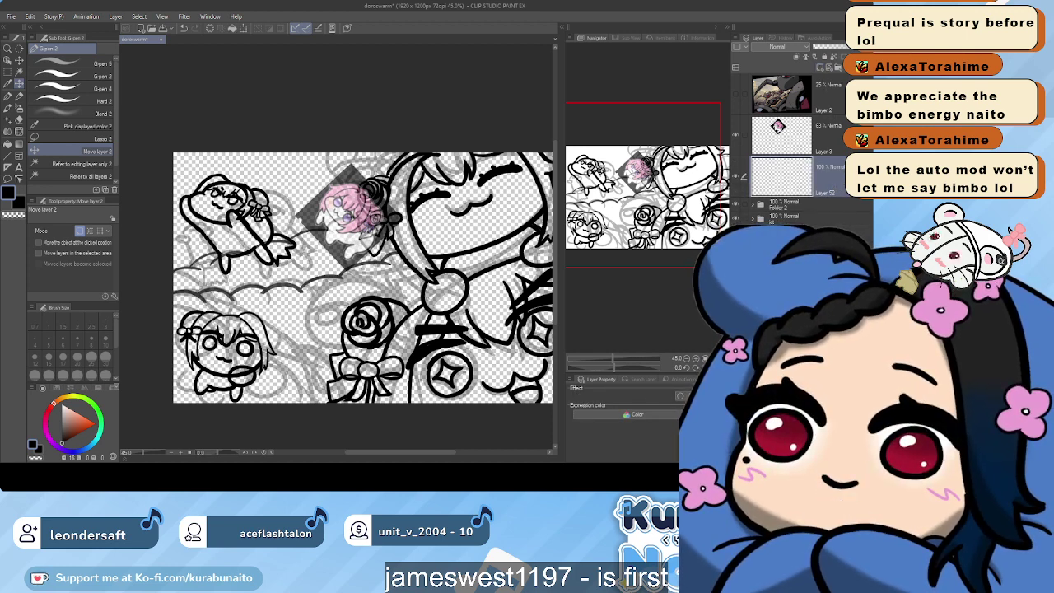
key("ctrl+g")
left_click(839, 198)
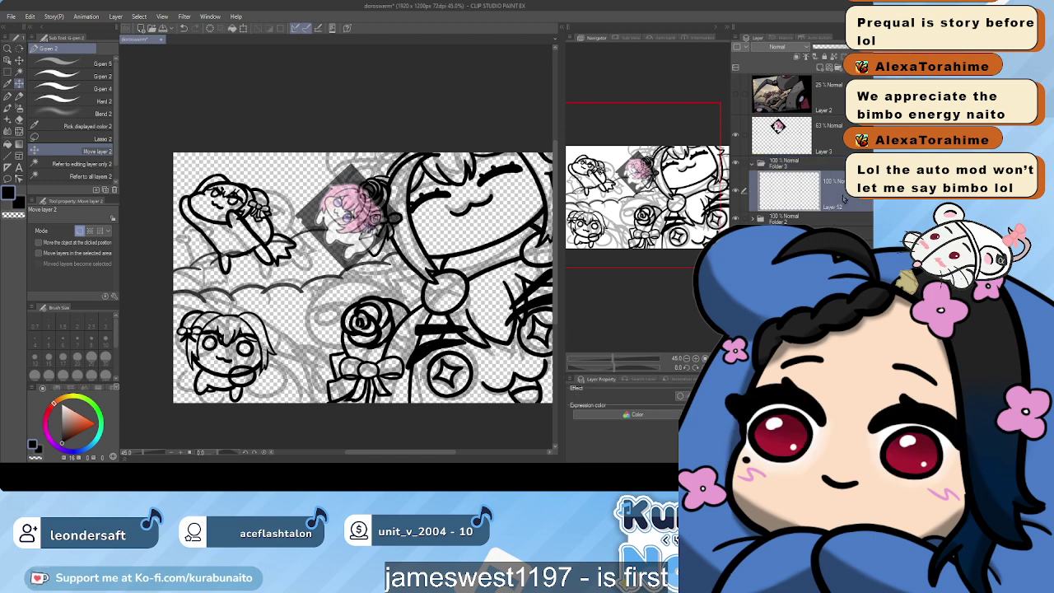
Shift the grey rough sketch right and slightly down, towards the space between the inked chibis and the rose
left_click_drag(445, 296, 478, 289)
scroll(478, 288, "up", 2)
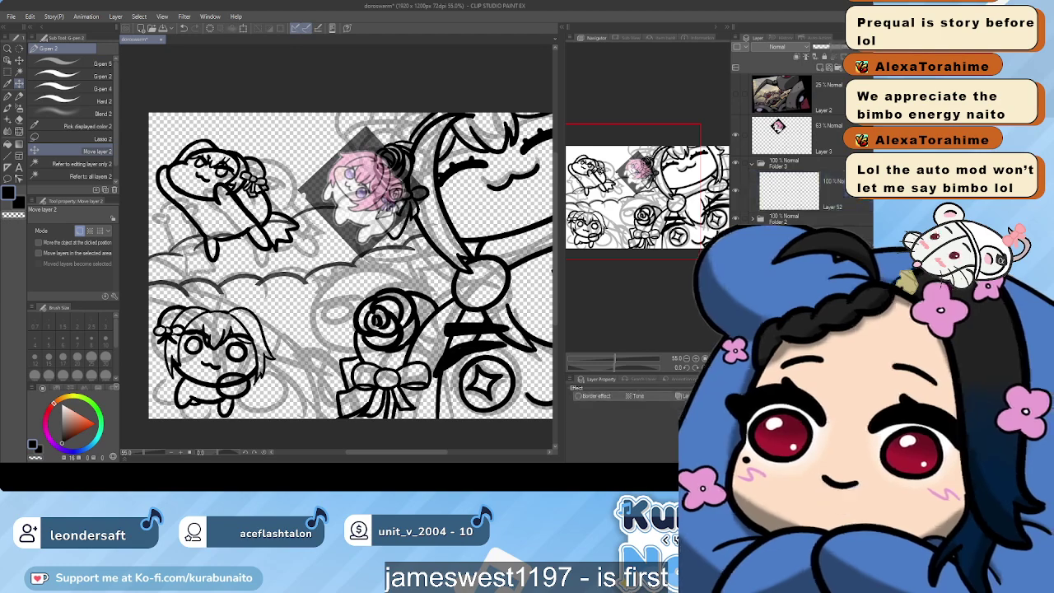
mouse_move(275, 165)
left_mouse_down()
mouse_move(374, 255)
mouse_move(384, 253)
mouse_move(383, 208)
left_mouse_up()
left_click_drag(481, 270, 463, 238)
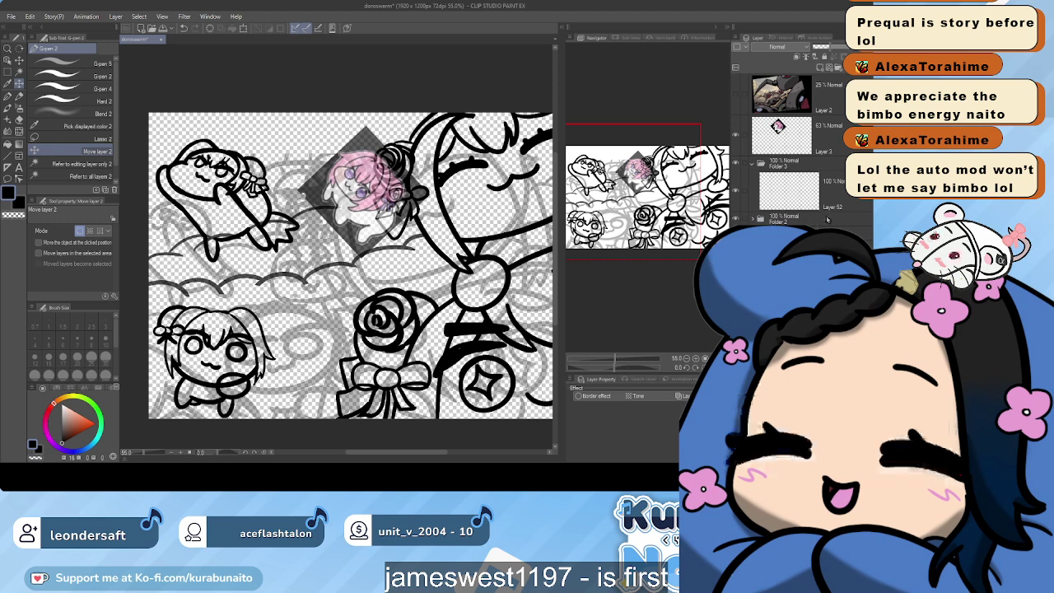
Ink a new chibi's rounded head outline with a bulging right cheek above the rose on the empty layer, using G-pen 2 at size 30
left_click(815, 191)
left_click(86, 76)
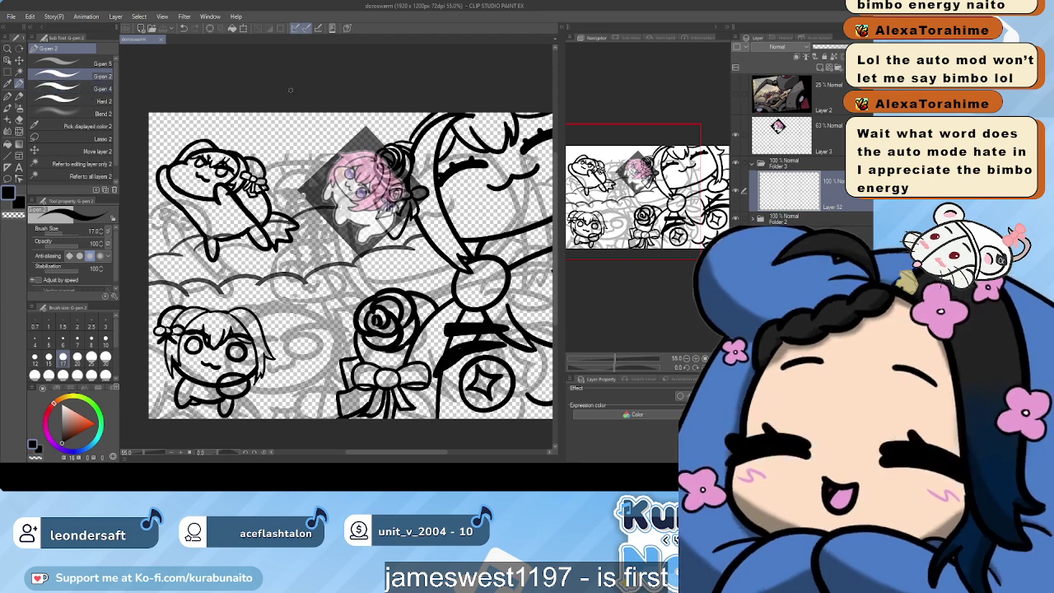
left_click(280, 275)
left_click_drag(280, 275, 298, 261)
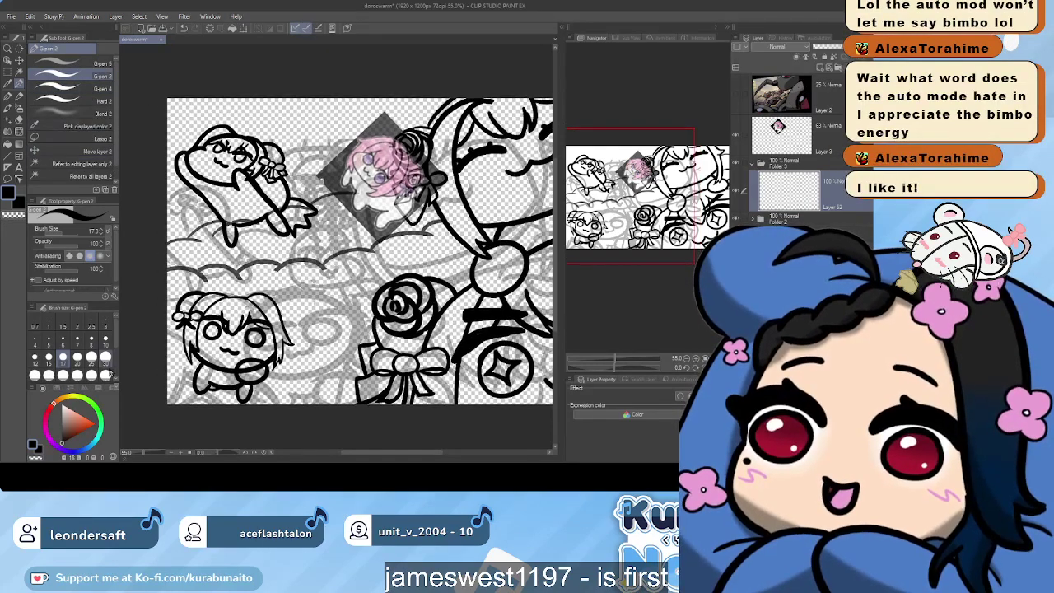
left_click(106, 356)
scroll(309, 251, "up", 4)
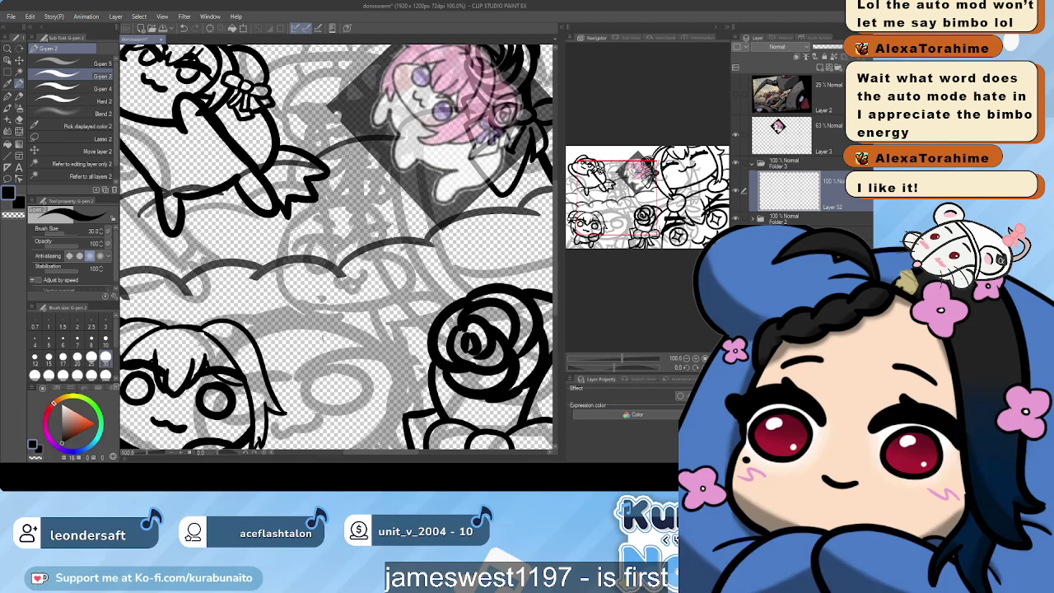
mouse_move(387, 257)
left_mouse_down()
mouse_move(402, 308)
mouse_move(382, 310)
mouse_move(406, 278)
mouse_move(370, 311)
left_mouse_up()
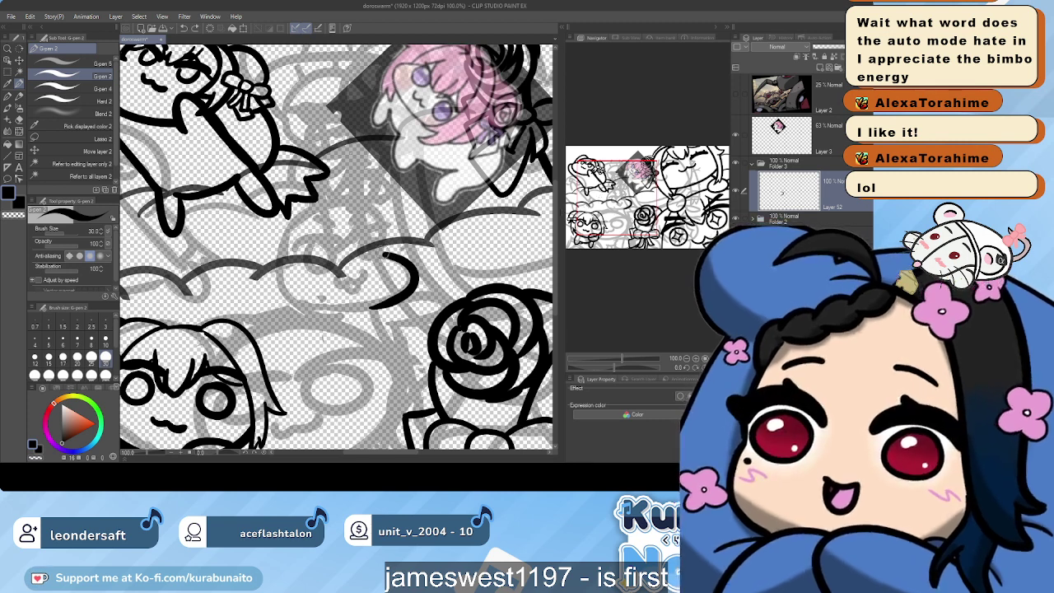
mouse_move(383, 256)
left_mouse_down()
mouse_move(342, 193)
mouse_move(280, 237)
mouse_move(288, 288)
mouse_move(379, 303)
mouse_move(288, 296)
mouse_move(280, 265)
left_mouse_up()
key("ctrl+z")
key("ctrl+z")
key("ctrl+z")
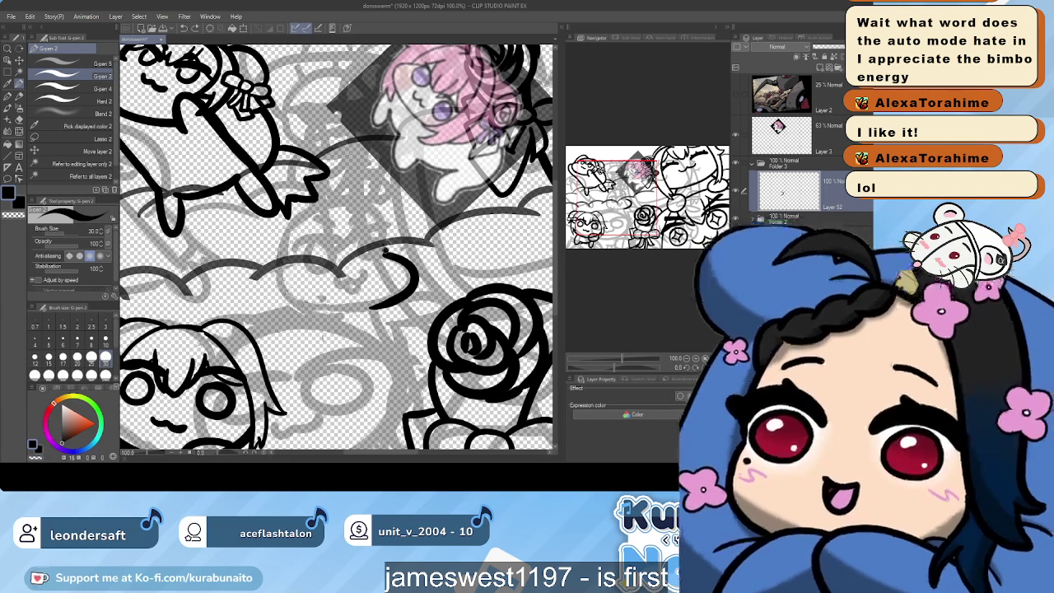
mouse_move(384, 252)
left_mouse_down()
mouse_move(319, 206)
mouse_move(292, 240)
mouse_move(290, 276)
mouse_move(311, 306)
mouse_move(369, 306)
left_mouse_up()
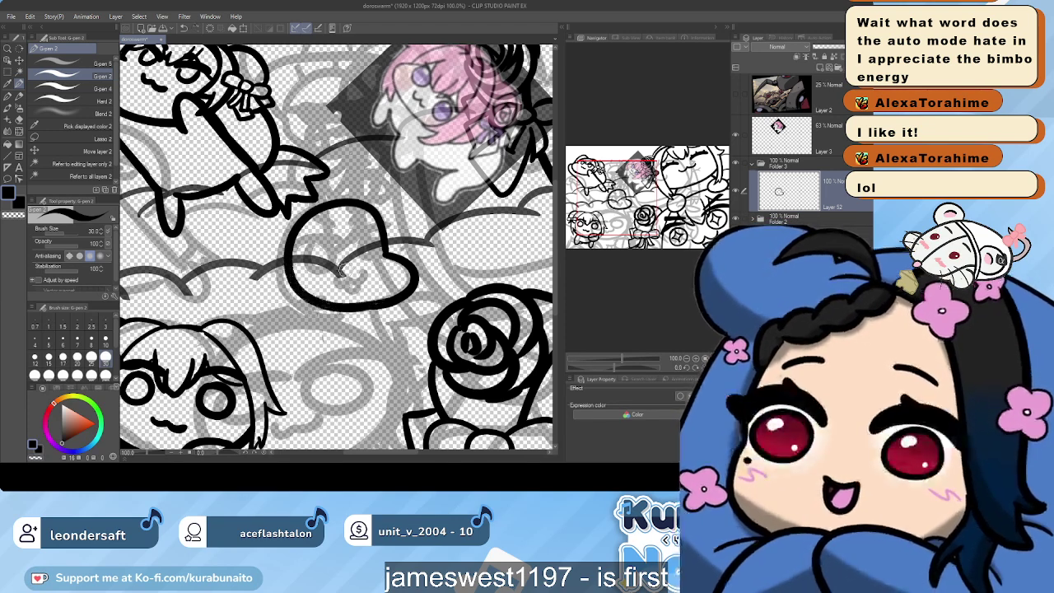
Try an arched brow with a ring-shaped eye beneath it near the right edge of the new head
scroll(373, 247, "up", 7)
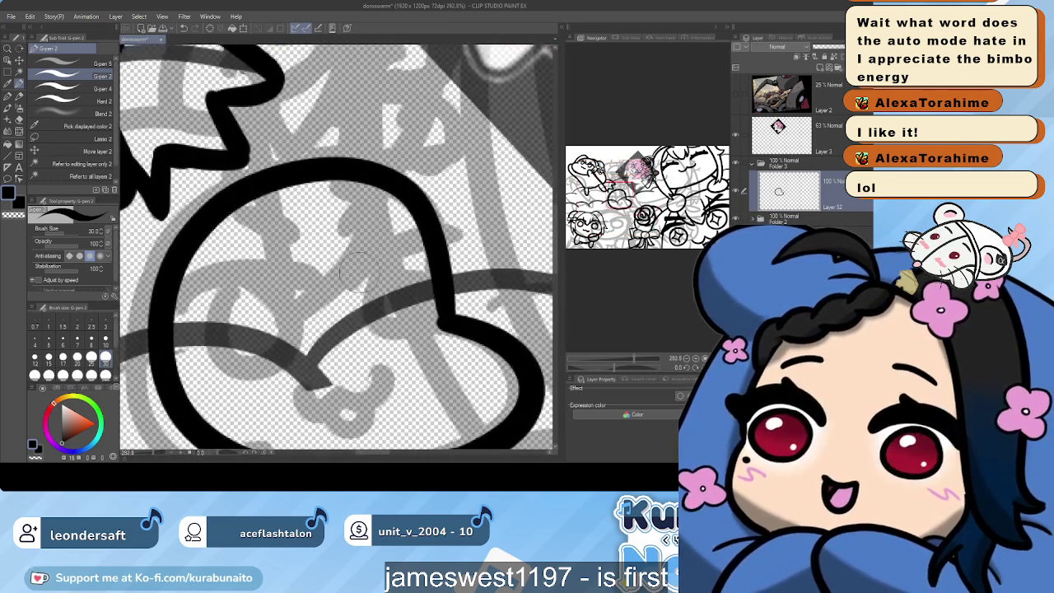
left_click_drag(354, 271, 449, 247)
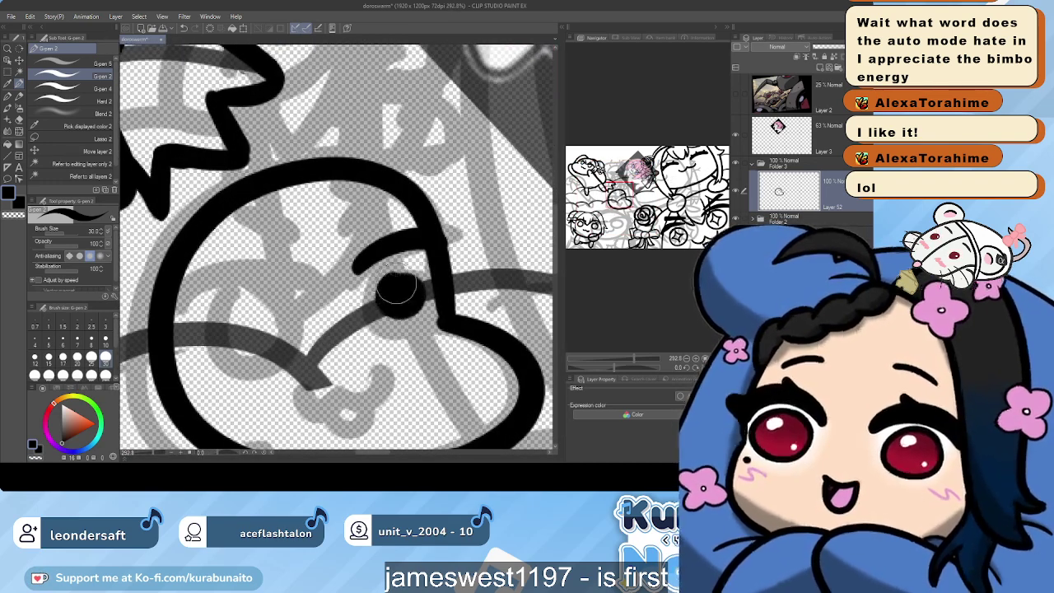
mouse_move(381, 288)
left_mouse_down()
mouse_move(414, 270)
mouse_move(381, 288)
mouse_move(407, 328)
mouse_move(397, 276)
mouse_move(376, 287)
mouse_move(371, 310)
mouse_move(418, 291)
mouse_move(375, 288)
mouse_move(391, 341)
mouse_move(403, 286)
mouse_move(379, 290)
mouse_move(374, 298)
mouse_move(415, 310)
mouse_move(378, 293)
left_mouse_up()
key("ctrl+z")
key("ctrl+z")
key("ctrl+z")
key("ctrl+z")
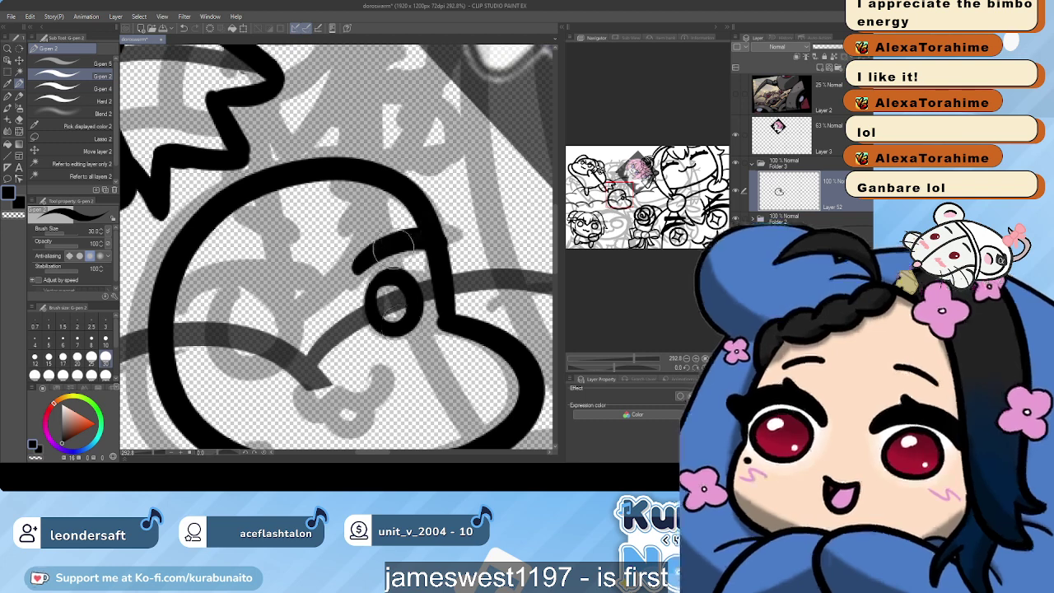
left_click_drag(440, 245, 450, 241)
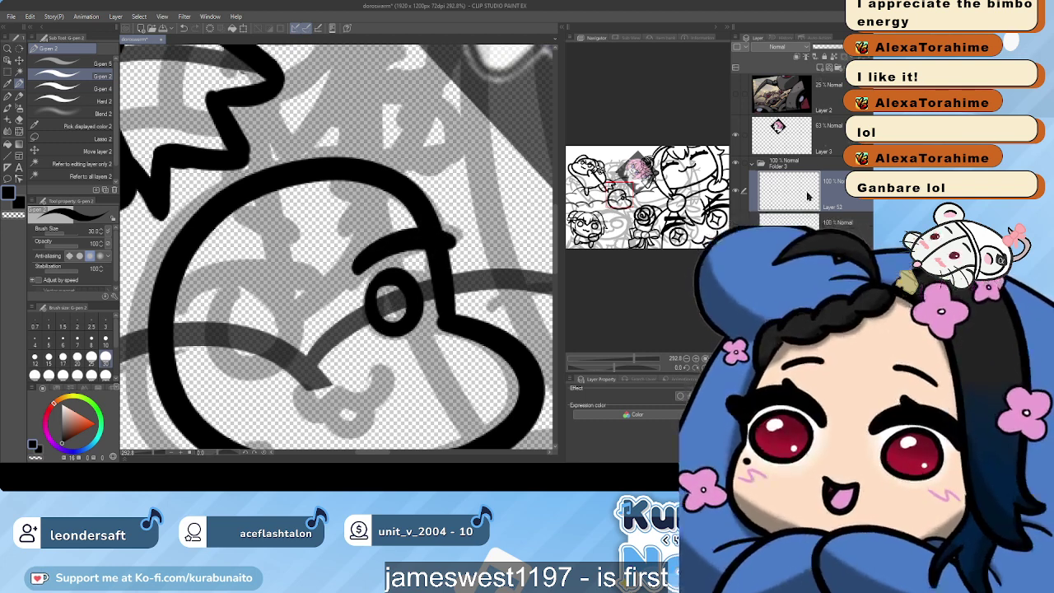
Try a left brow, and undo the trial brows and eye inside the new head
left_click_drag(282, 286, 317, 257)
key("ctrl+z")
key("ctrl+z")
key("ctrl+z")
key("ctrl+z")
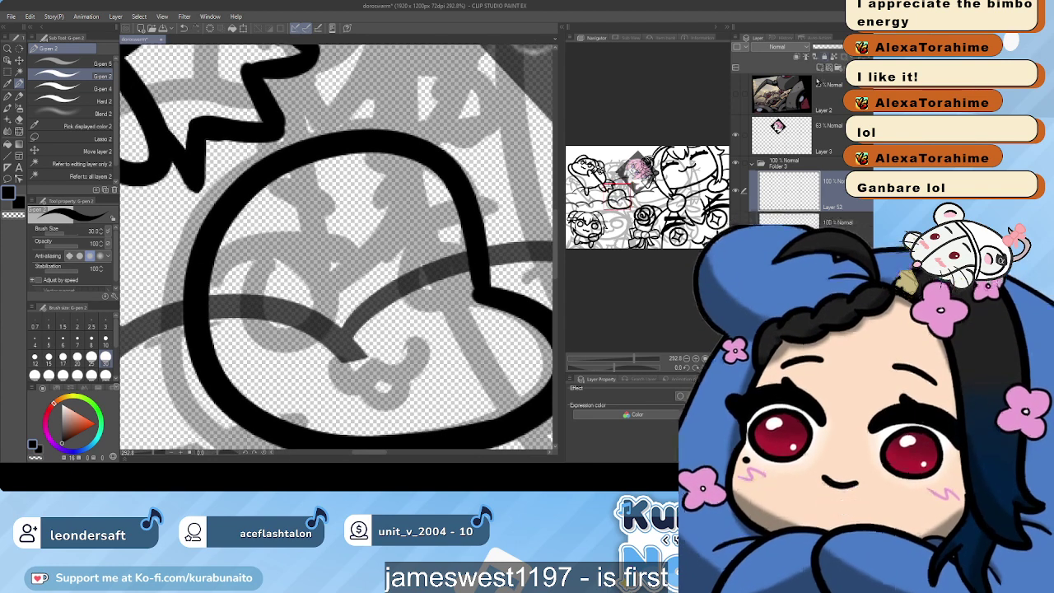
Draw arched brows over ring-shaped eyes on both sides of the new head, on the layer above its outline
mouse_move(389, 248)
left_mouse_down()
mouse_move(438, 206)
mouse_move(487, 237)
mouse_move(423, 255)
mouse_move(471, 257)
mouse_move(409, 259)
mouse_move(437, 280)
mouse_move(413, 267)
mouse_move(422, 234)
mouse_move(411, 274)
left_mouse_up()
key("ctrl+z")
key("ctrl+z")
mouse_move(223, 274)
left_mouse_down()
mouse_move(270, 239)
mouse_move(336, 262)
mouse_move(247, 298)
mouse_move(267, 353)
mouse_move(310, 289)
mouse_move(262, 276)
mouse_move(276, 275)
mouse_move(297, 334)
mouse_move(290, 272)
mouse_move(265, 298)
mouse_move(319, 342)
mouse_move(308, 273)
mouse_move(265, 290)
mouse_move(266, 321)
mouse_move(317, 288)
mouse_move(277, 279)
left_mouse_up()
key("ctrl+z")
key("ctrl+z")
key("ctrl+z")
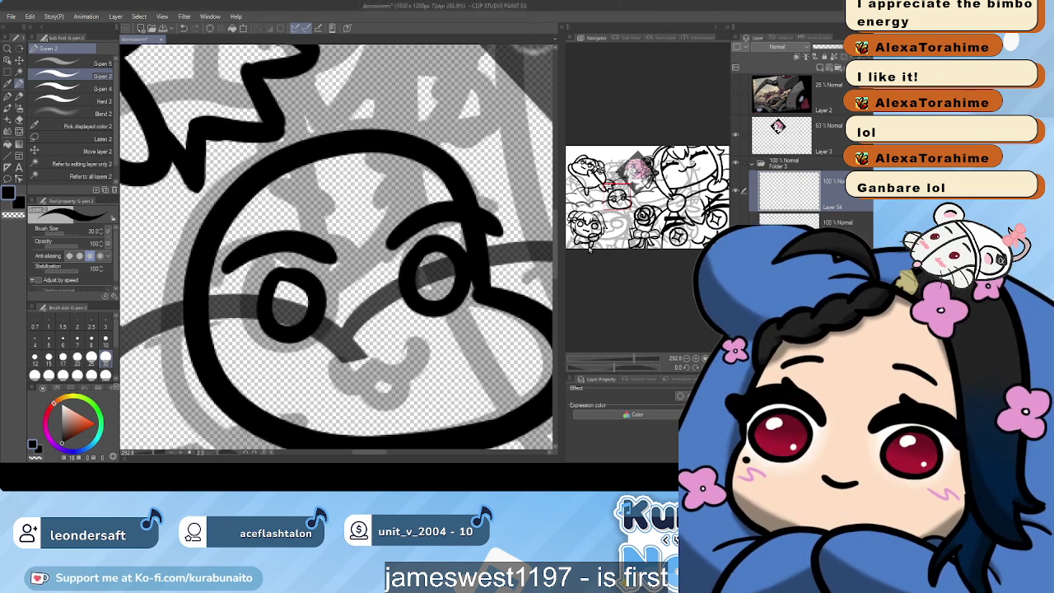
Paste the sunglasses photo as a new layer and lower its opacity to about 35%
key("ctrl+v")
scroll(418, 217, "down", 10)
scroll(418, 217, "down", 2)
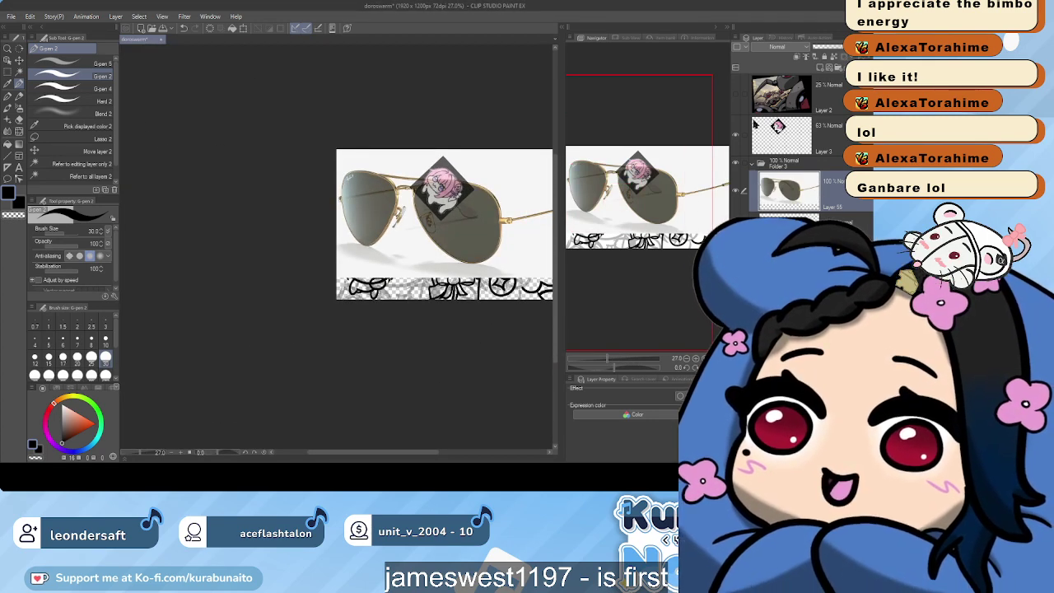
left_click_drag(835, 53, 835, 54)
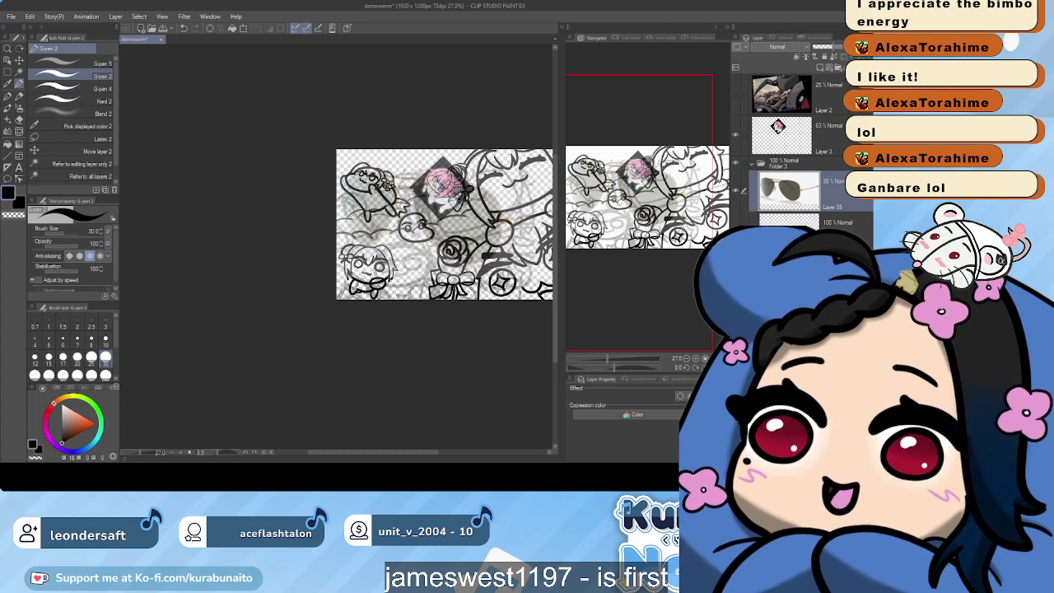
Scale down the faded sunglasses photo and place it beside the new chibi's head, above the rose
key("ctrl+t")
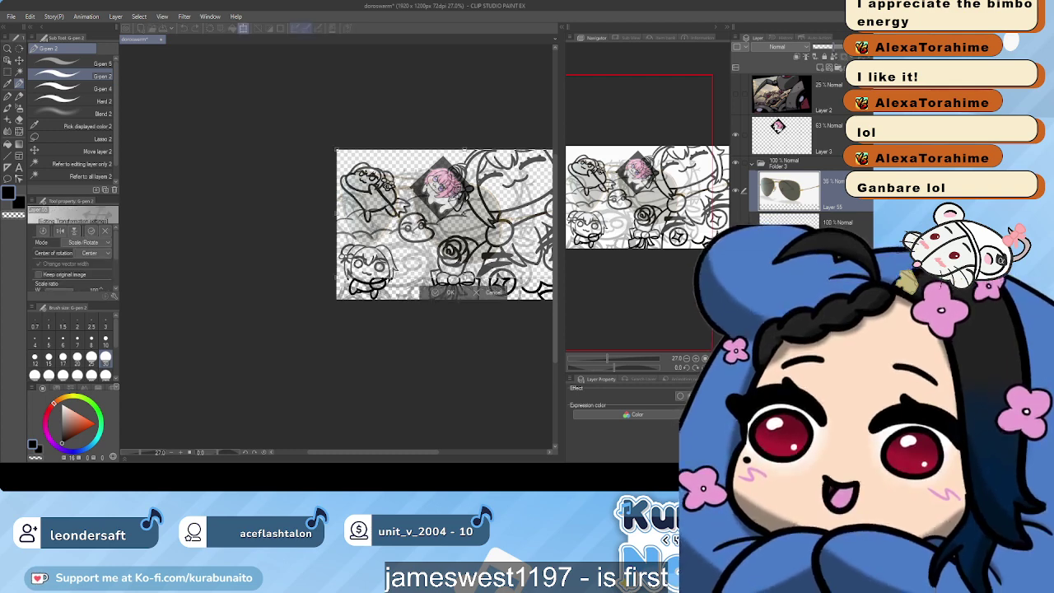
left_click_drag(465, 278, 430, 244)
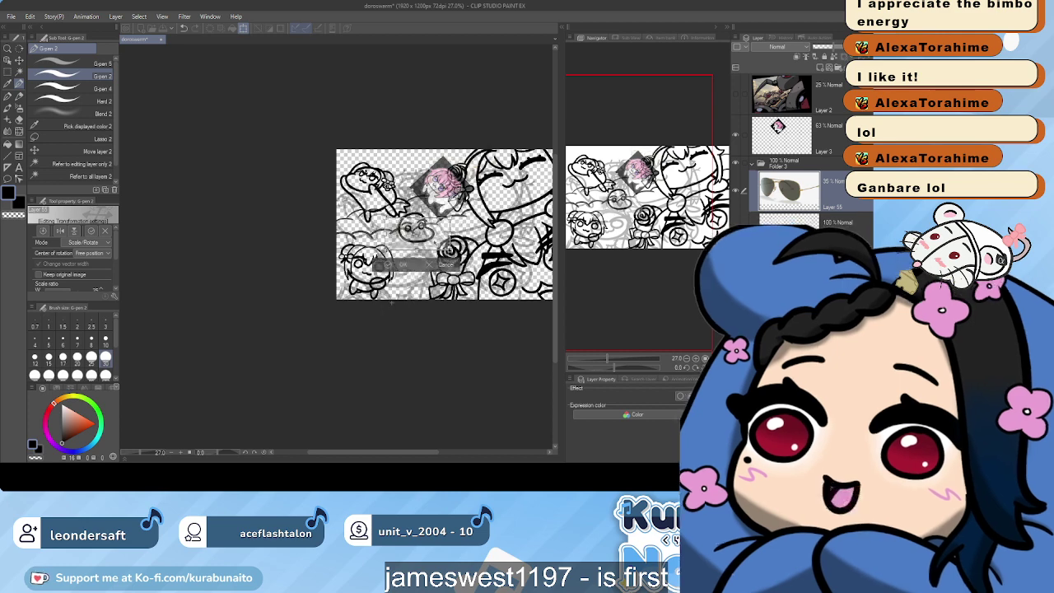
left_click_drag(387, 280, 440, 269)
key("Return")
scroll(453, 220, "up", 5)
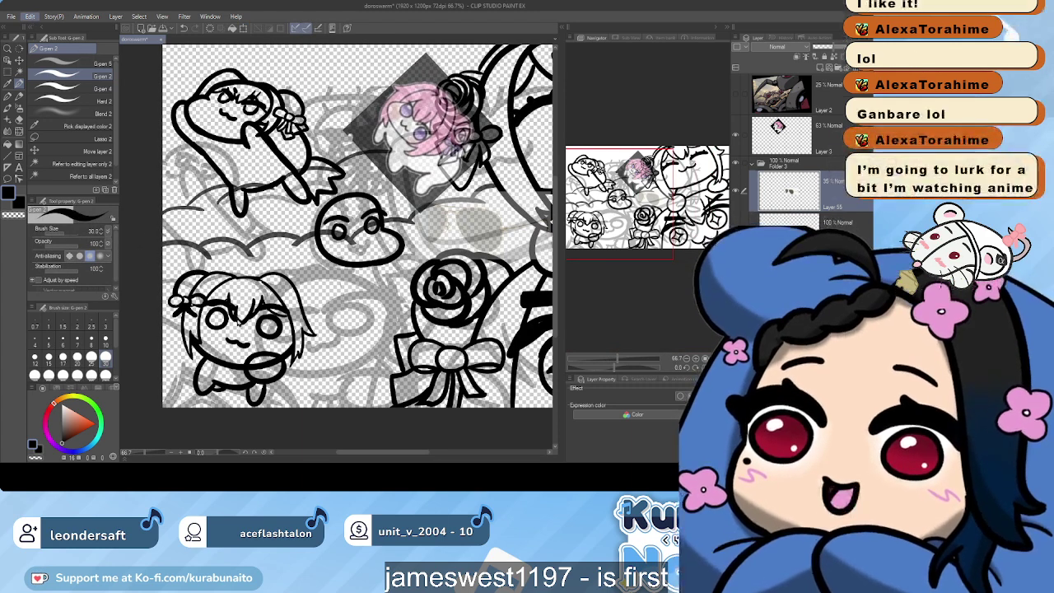
Mirror the sunglasses photo horizontally, then rotate and resize it to sit over the new head's eyes
key("ctrl+t")
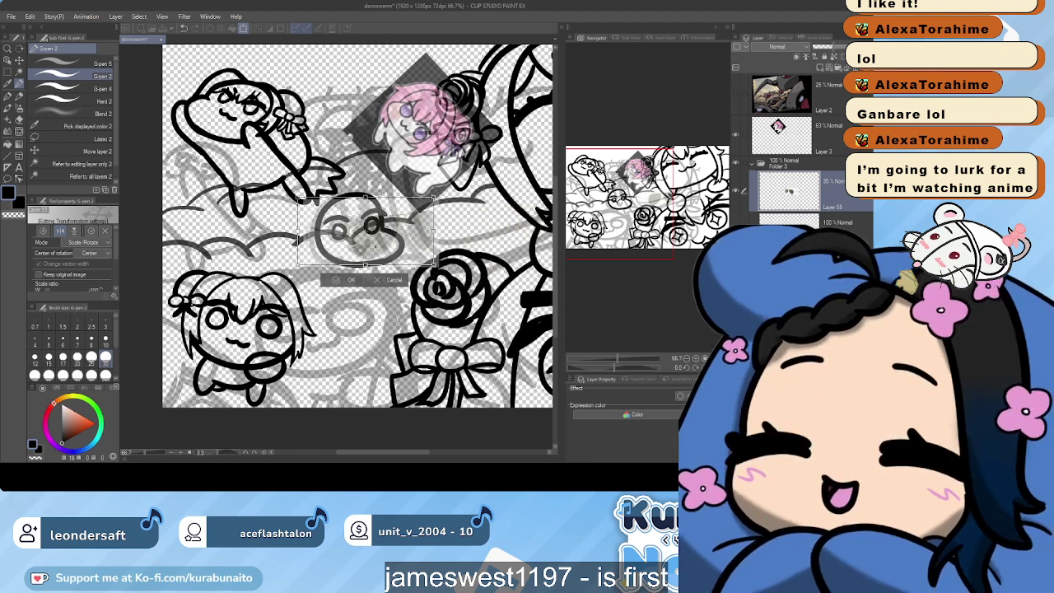
left_click_drag(422, 270, 429, 251)
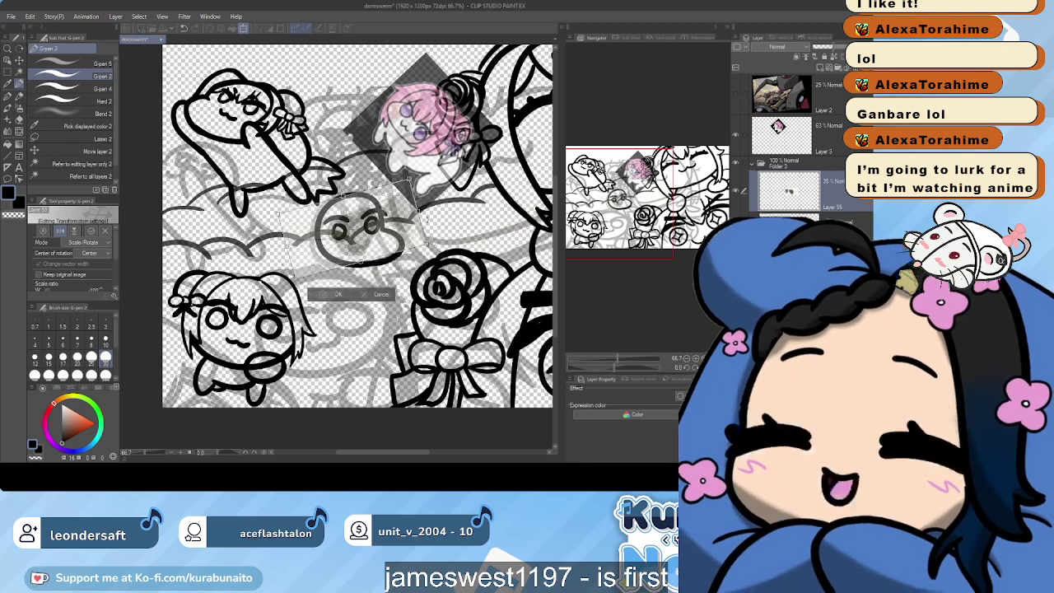
left_click_drag(411, 181, 361, 222)
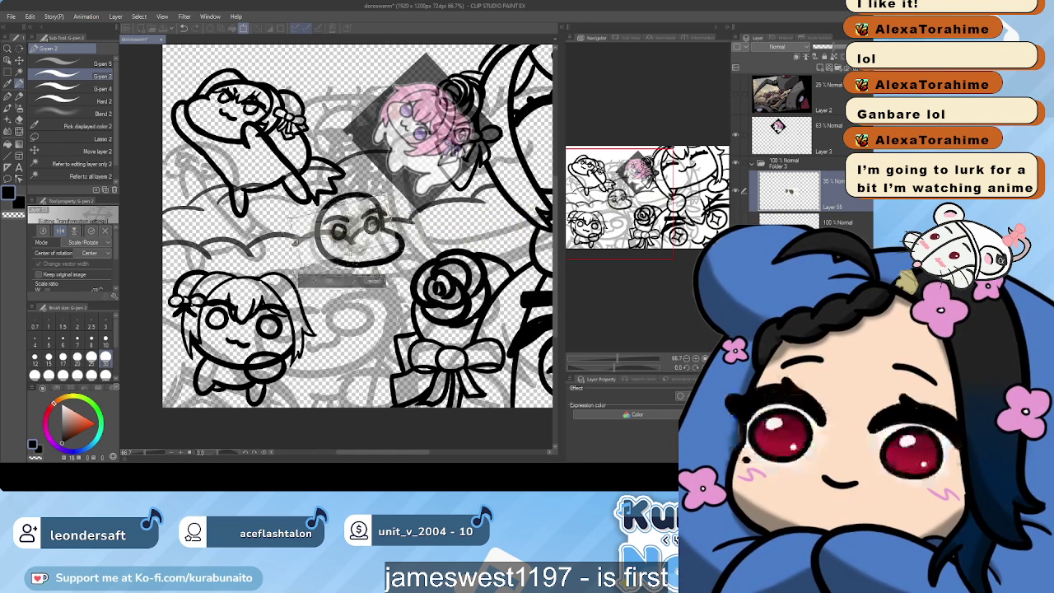
left_click_drag(291, 257, 351, 242)
left_click_drag(408, 201, 411, 194)
left_click_drag(344, 253, 344, 249)
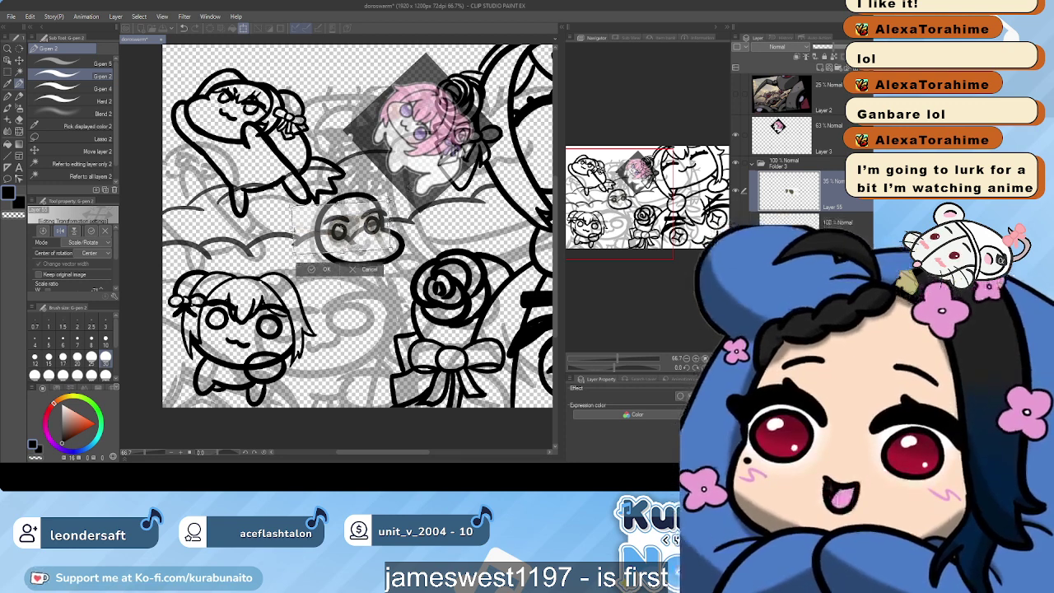
left_click_drag(391, 221, 382, 217)
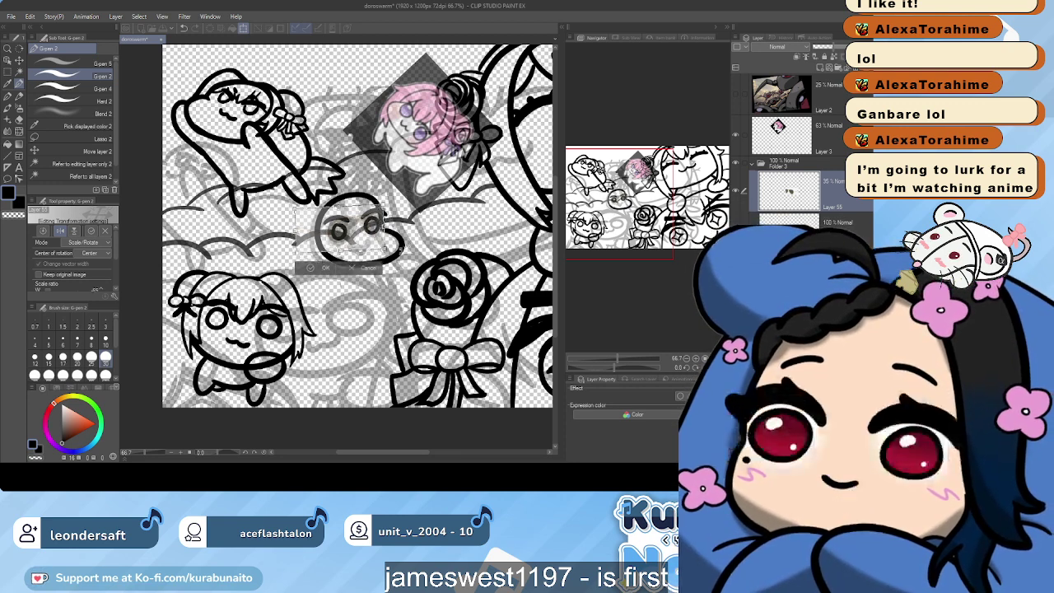
key("Return")
scroll(372, 265, "up", 5)
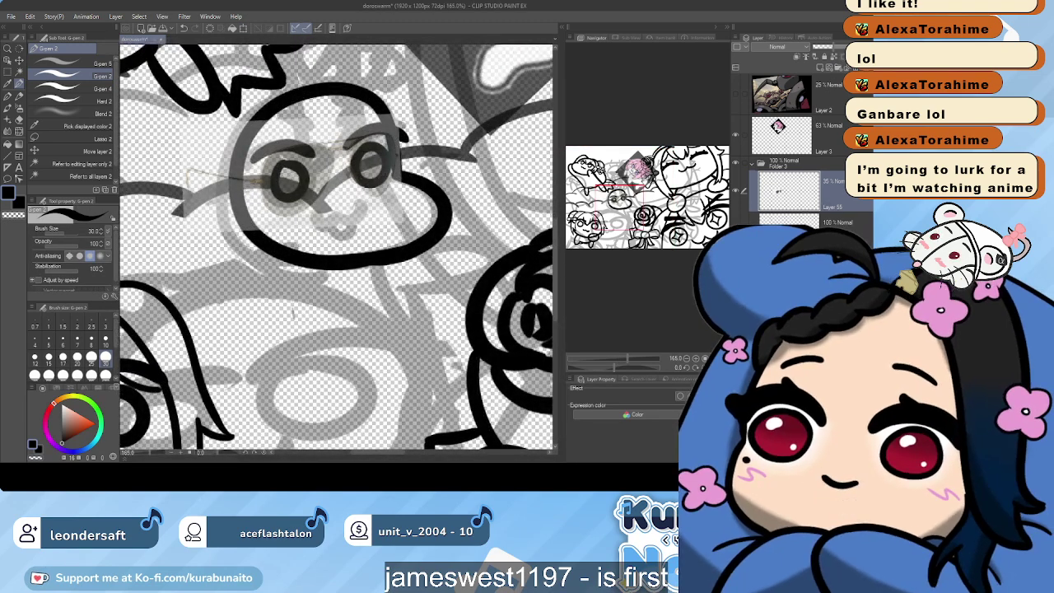
Put the sunglasses photo beneath the facial-feature layer and remove the brows and eyes from the new head
key("ctrl+e")
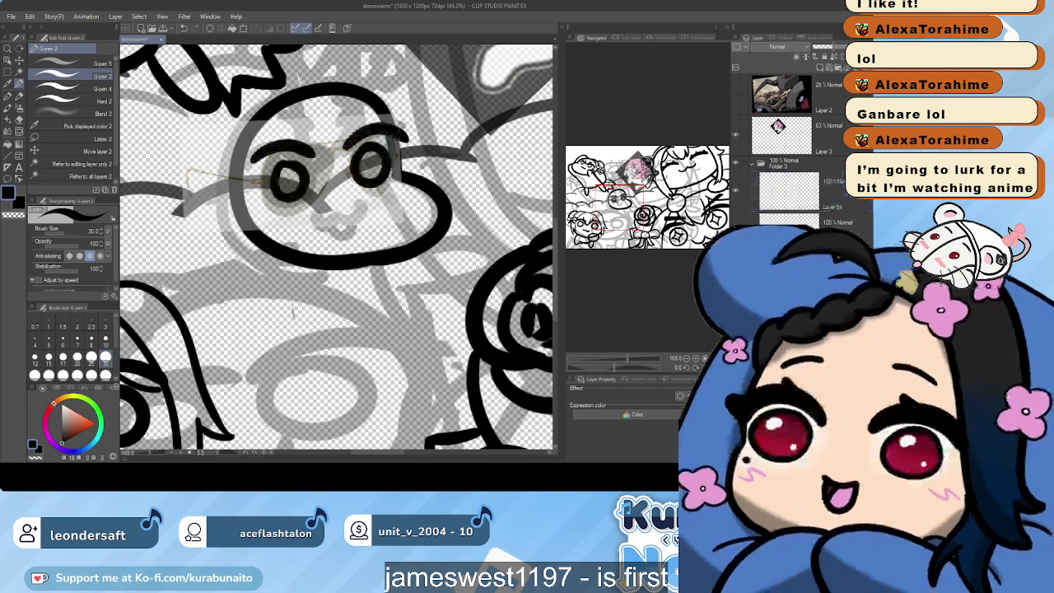
key("ctrl+z")
key("ctrl+y")
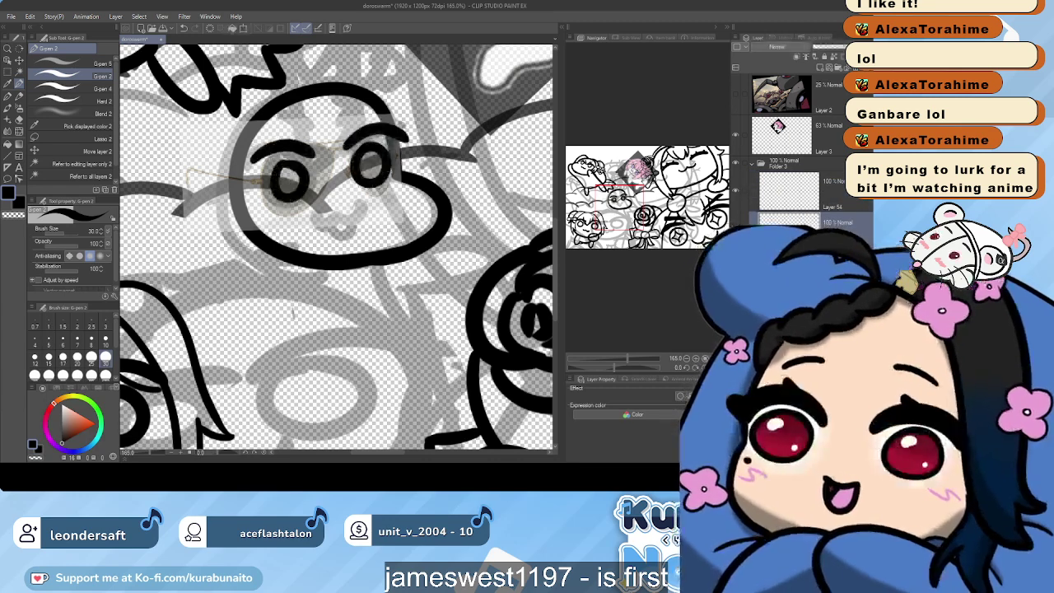
key("ctrl+z")
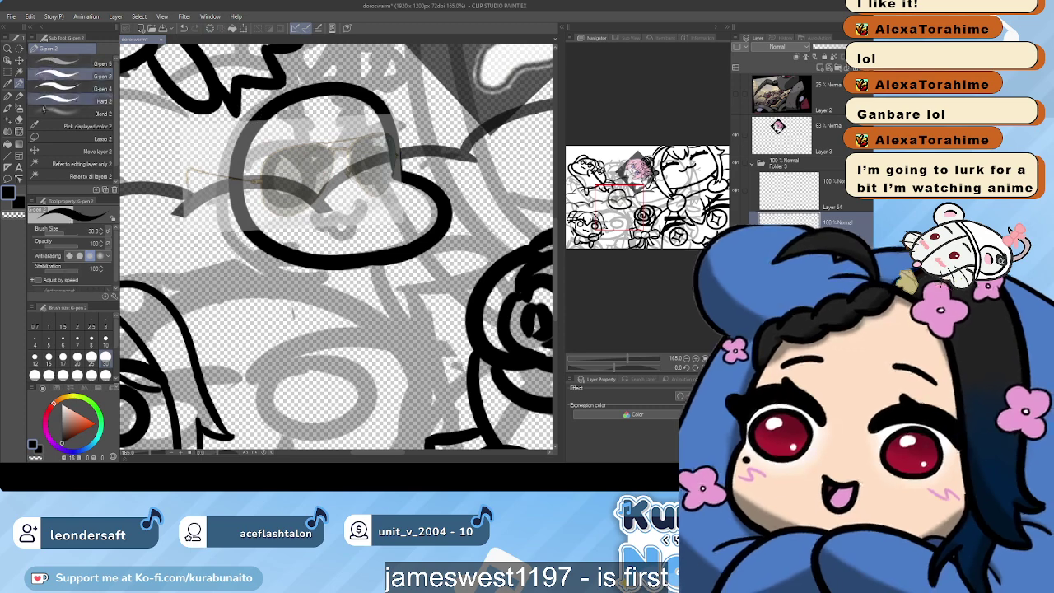
Trace the left lens, the temple stub and the bridge of the sunglasses over the photo with G-pen 2 at size 17
scroll(321, 125, "up", 5)
scroll(124, 376, "up", 2)
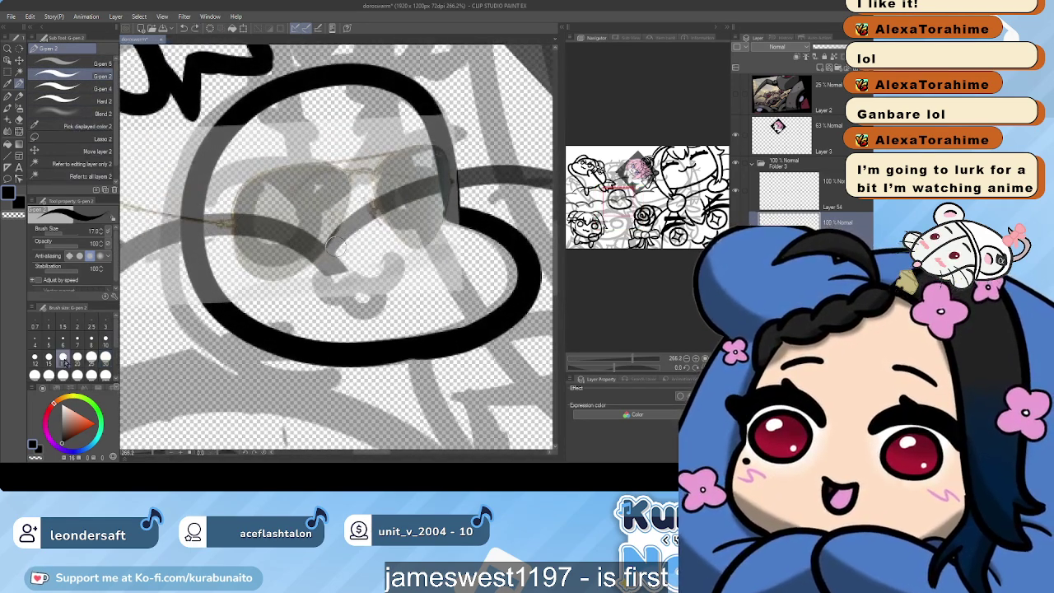
left_click(63, 357)
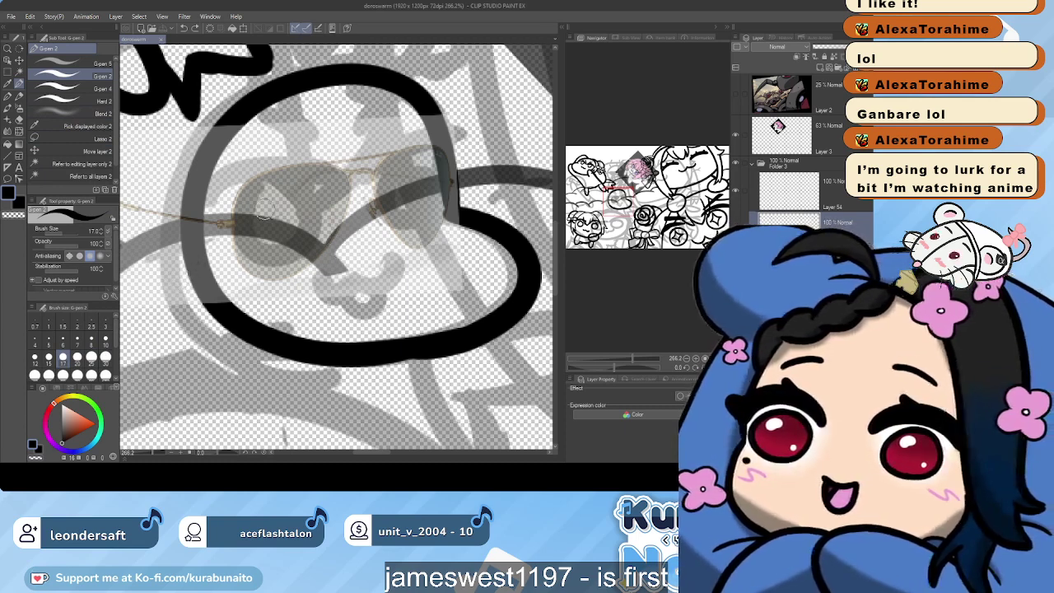
mouse_move(230, 229)
left_mouse_down()
mouse_move(243, 191)
mouse_move(317, 152)
mouse_move(403, 150)
left_mouse_up()
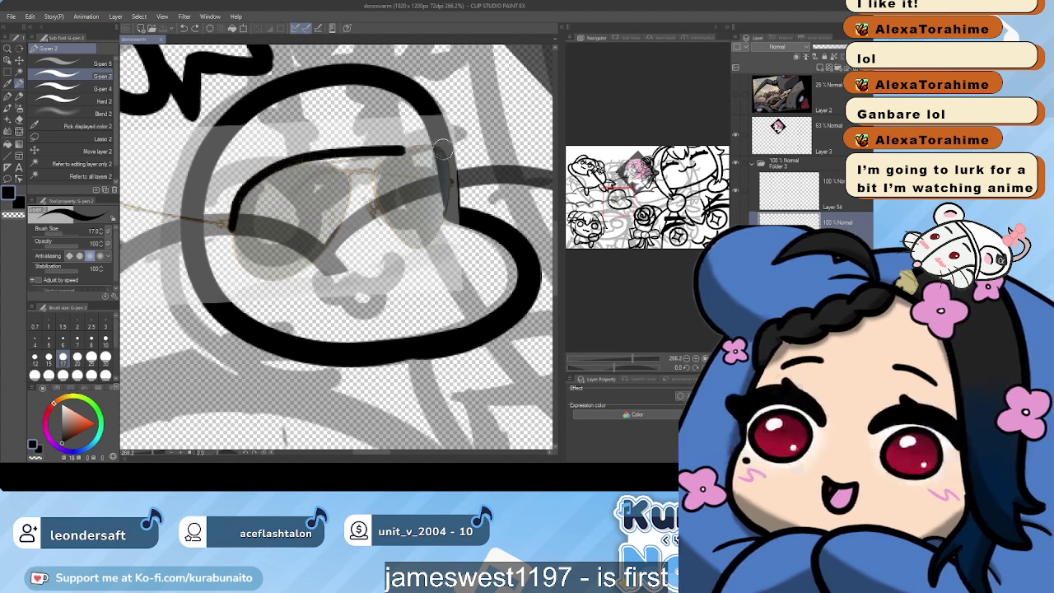
key("ctrl+z")
mouse_move(231, 239)
left_mouse_down()
mouse_move(272, 172)
mouse_move(431, 151)
mouse_move(447, 156)
mouse_move(451, 197)
mouse_move(418, 257)
left_mouse_up()
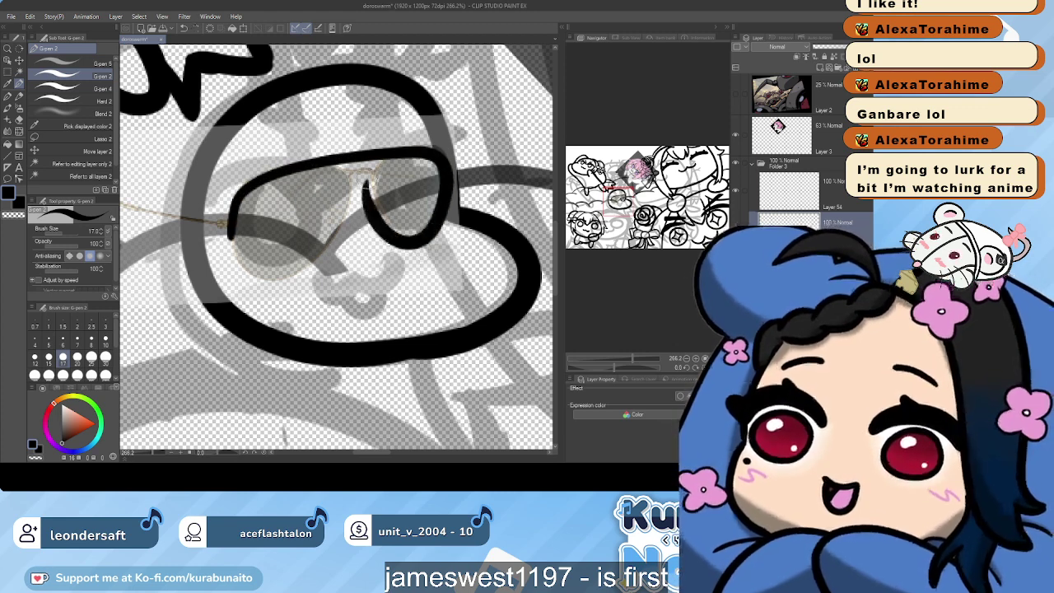
key("ctrl+z")
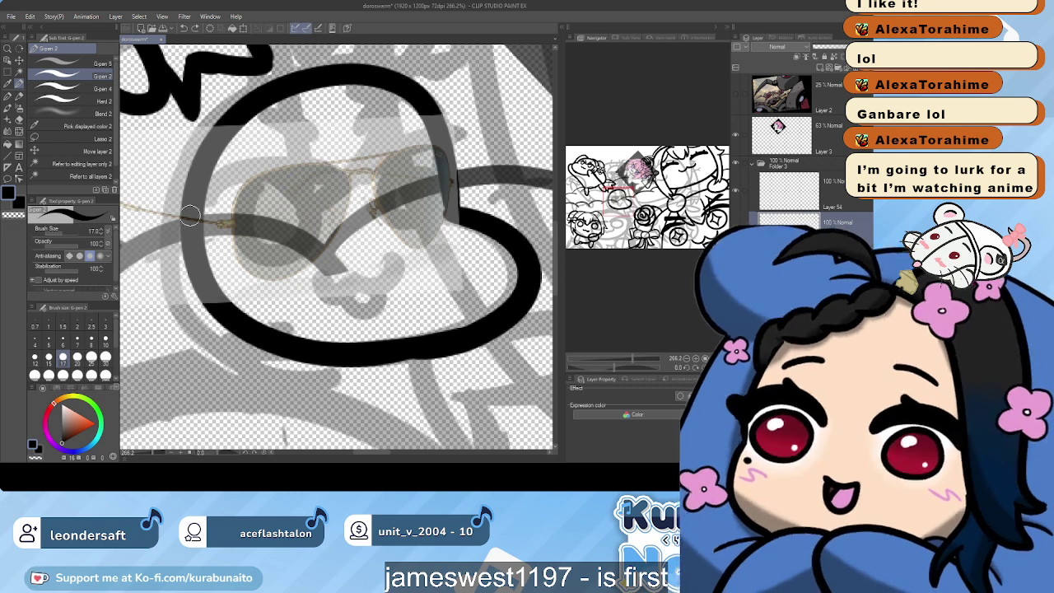
mouse_move(189, 215)
left_mouse_down()
mouse_move(232, 220)
mouse_move(251, 173)
mouse_move(303, 157)
mouse_move(438, 156)
left_mouse_up()
key("ctrl+z")
mouse_move(229, 218)
left_mouse_down()
mouse_move(243, 183)
mouse_move(331, 152)
mouse_move(363, 169)
mouse_move(328, 262)
mouse_move(303, 276)
mouse_move(254, 261)
mouse_move(233, 216)
left_mouse_up()
mouse_move(360, 175)
left_mouse_down()
mouse_move(394, 151)
mouse_move(457, 156)
left_mouse_up()
key("ctrl+z")
Trace the right lens of the sunglasses and extend the left temple to the head outline
mouse_move(381, 173)
left_mouse_down()
mouse_move(444, 151)
mouse_move(453, 200)
mouse_move(400, 245)
mouse_move(381, 183)
mouse_move(443, 150)
mouse_move(458, 188)
mouse_move(399, 155)
mouse_move(463, 156)
mouse_move(448, 237)
mouse_move(431, 245)
left_mouse_up()
key("ctrl+z")
key("ctrl+z")
mouse_move(378, 173)
left_mouse_down()
mouse_move(395, 229)
mouse_move(423, 248)
mouse_move(451, 229)
left_mouse_up()
key("ctrl+z")
mouse_move(375, 174)
left_mouse_down()
mouse_move(416, 251)
mouse_move(448, 235)
mouse_move(464, 204)
left_mouse_up()
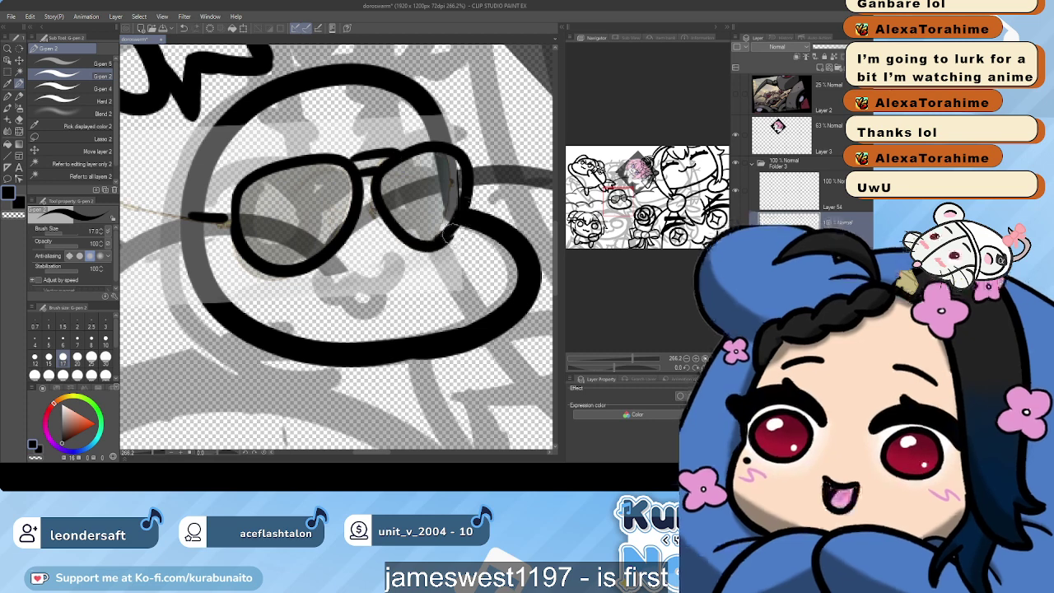
key("ctrl+z")
left_click_drag(466, 196, 424, 247)
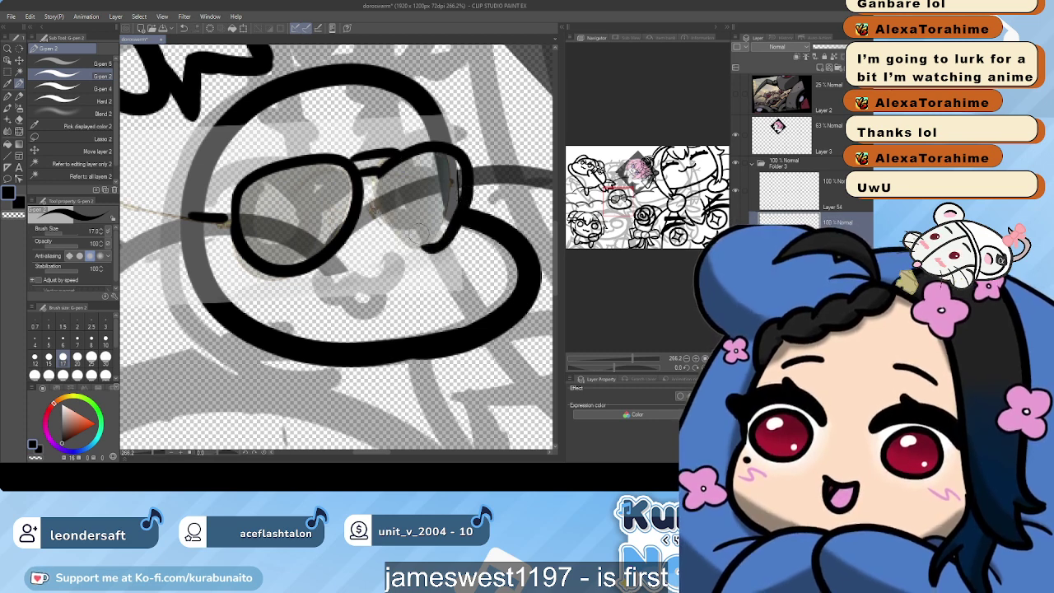
mouse_move(375, 174)
left_mouse_down()
mouse_move(386, 221)
mouse_move(430, 249)
left_mouse_up()
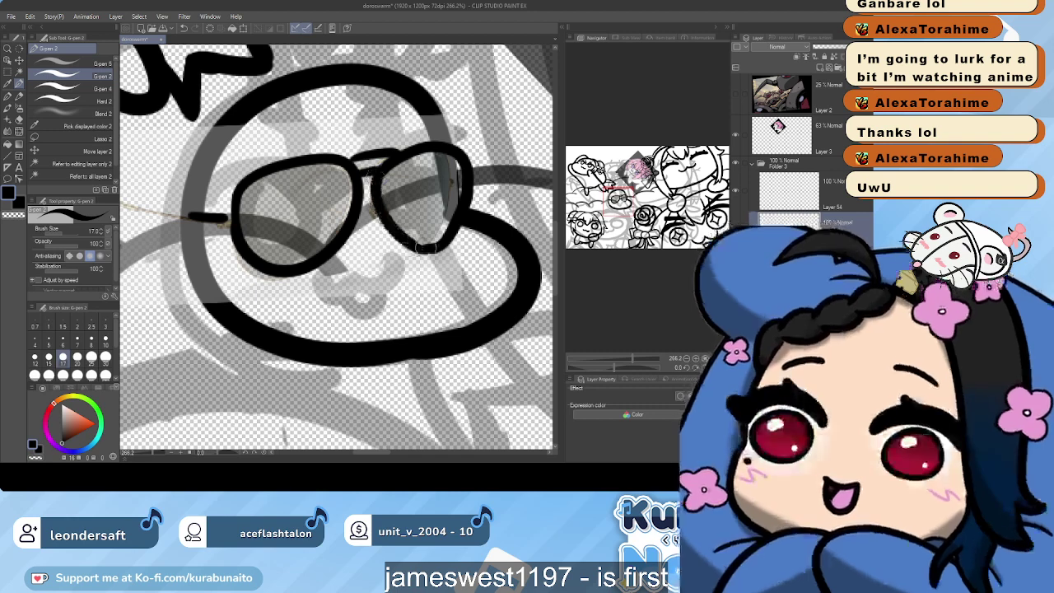
mouse_move(194, 217)
left_mouse_down()
mouse_move(233, 216)
mouse_move(215, 222)
left_mouse_up()
key("ctrl+z")
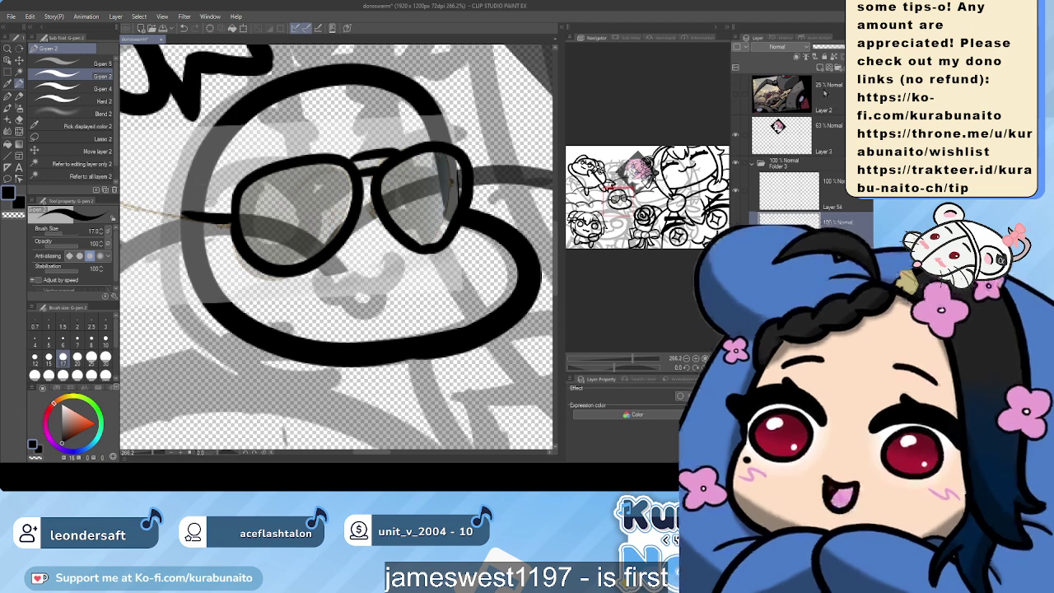
Draw a small cat-like open mouth below the sunglasses on Layer 54, following the sketch
left_click(842, 202)
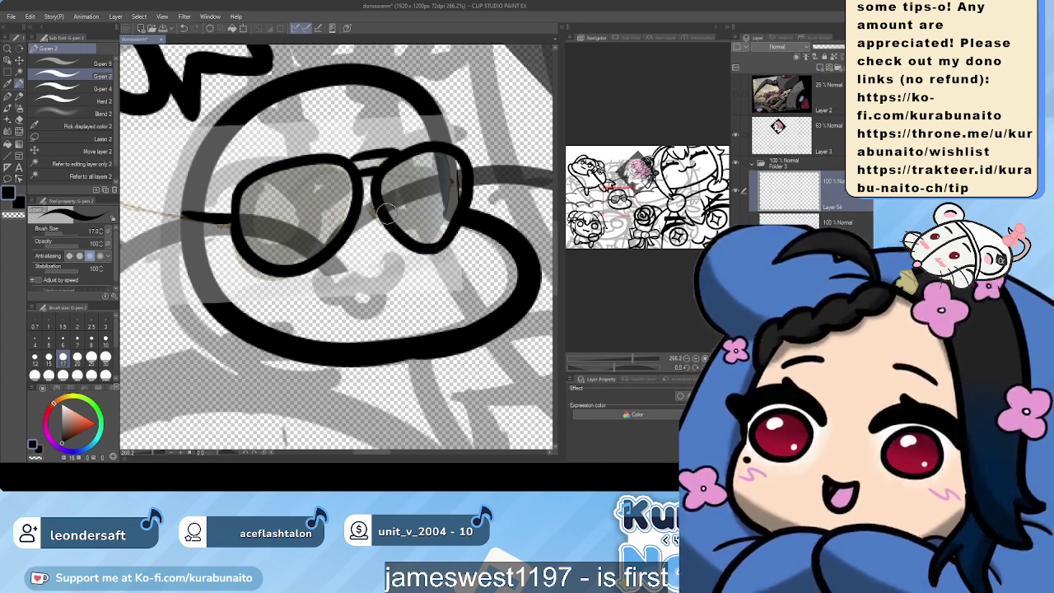
mouse_move(325, 275)
left_mouse_down()
mouse_move(355, 288)
mouse_move(379, 276)
mouse_move(416, 281)
mouse_move(423, 270)
left_mouse_up()
mouse_move(362, 290)
left_mouse_down()
mouse_move(386, 310)
mouse_move(396, 292)
left_mouse_up()
key("ctrl+z")
scroll(404, 216, "down", 3)
left_click_drag(404, 216, 409, 237)
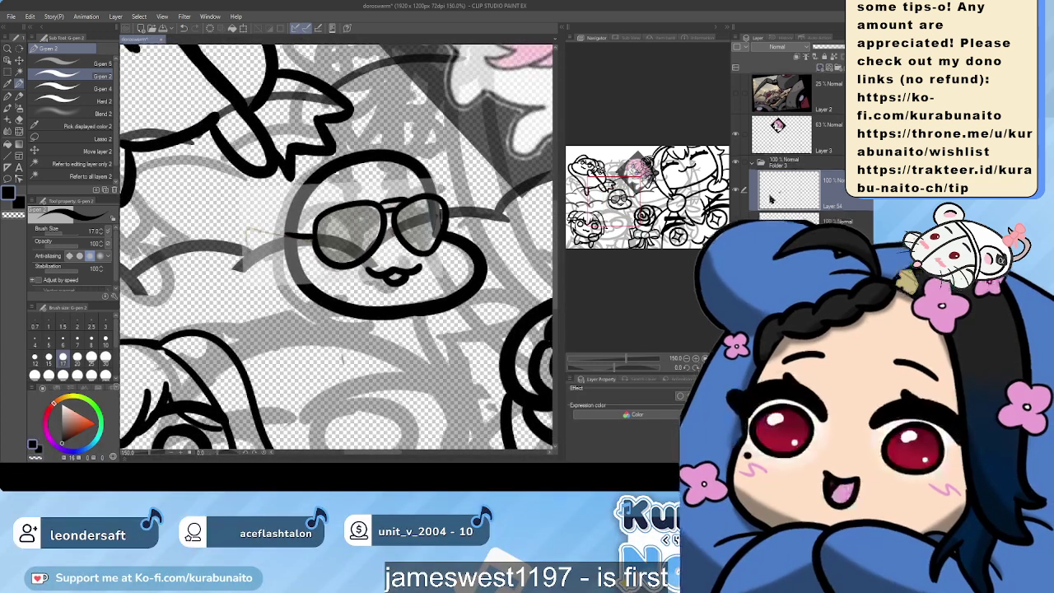
Hide the sunglasses photo layer beneath the inked face
left_click(735, 230)
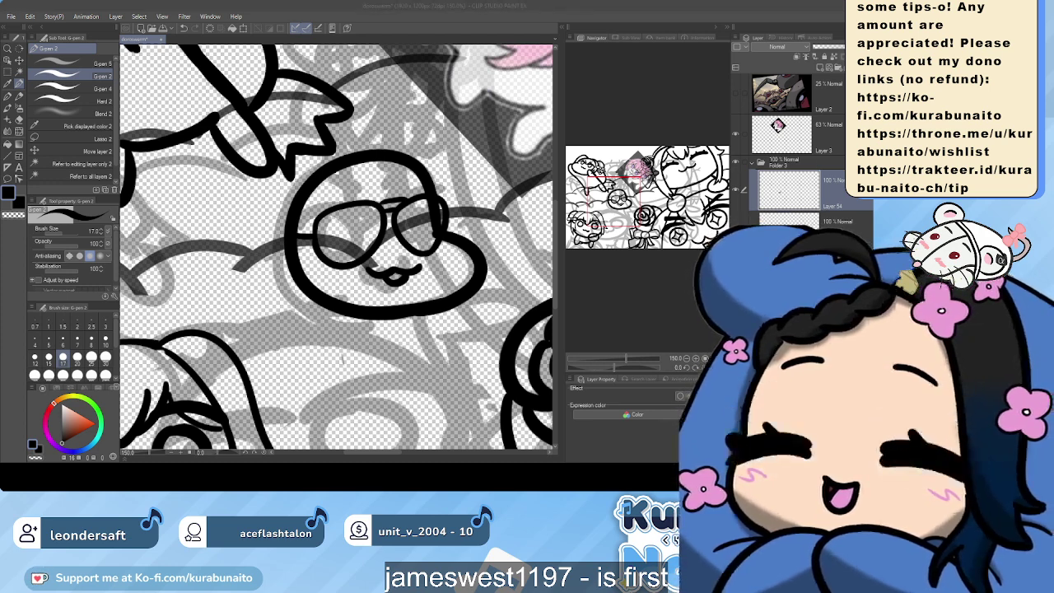
left_click(823, 255)
left_click(852, 205)
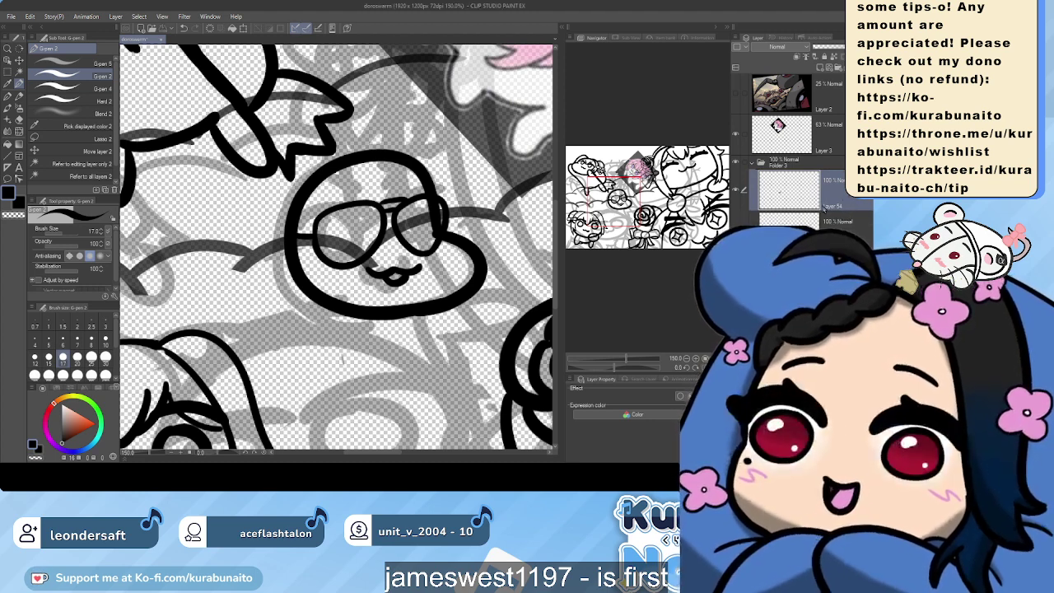
Erase the part of the head outline that crosses the right lens using the Hard 2 eraser
scroll(338, 176, "up", 3)
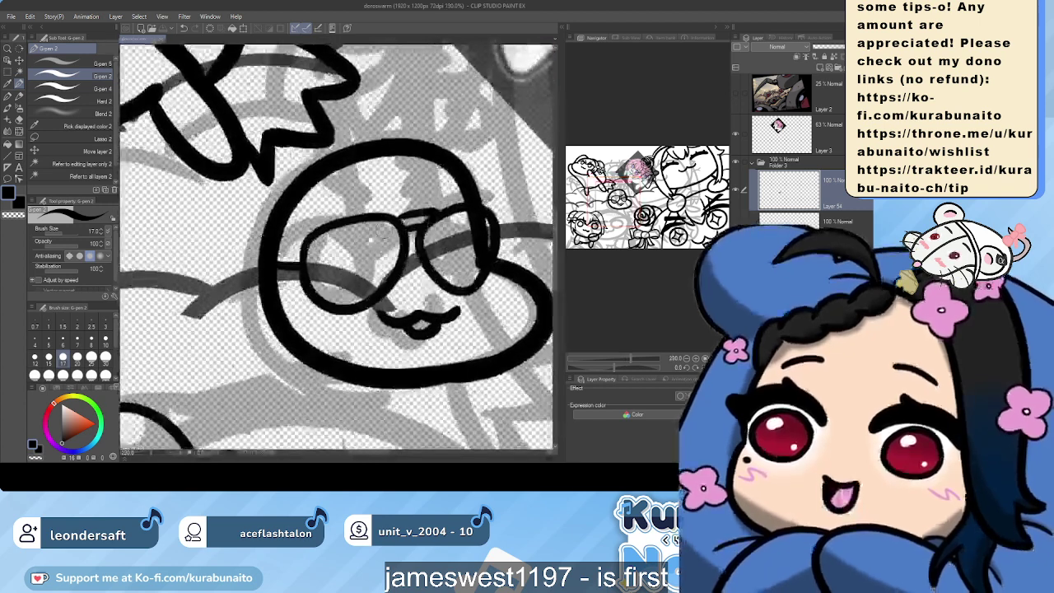
left_click(75, 102)
left_click(75, 104)
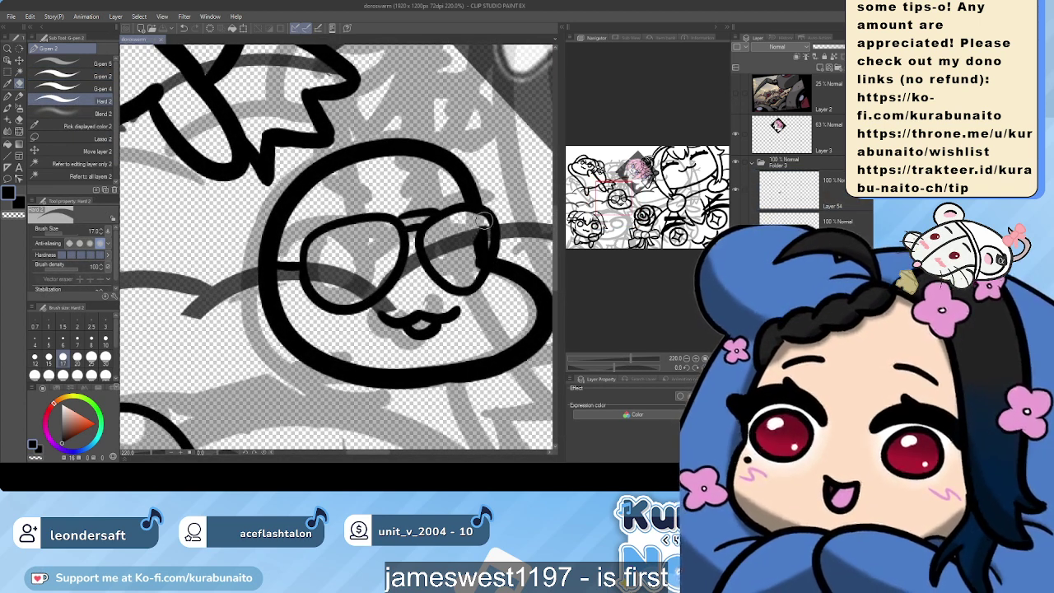
left_click_drag(484, 251, 475, 257)
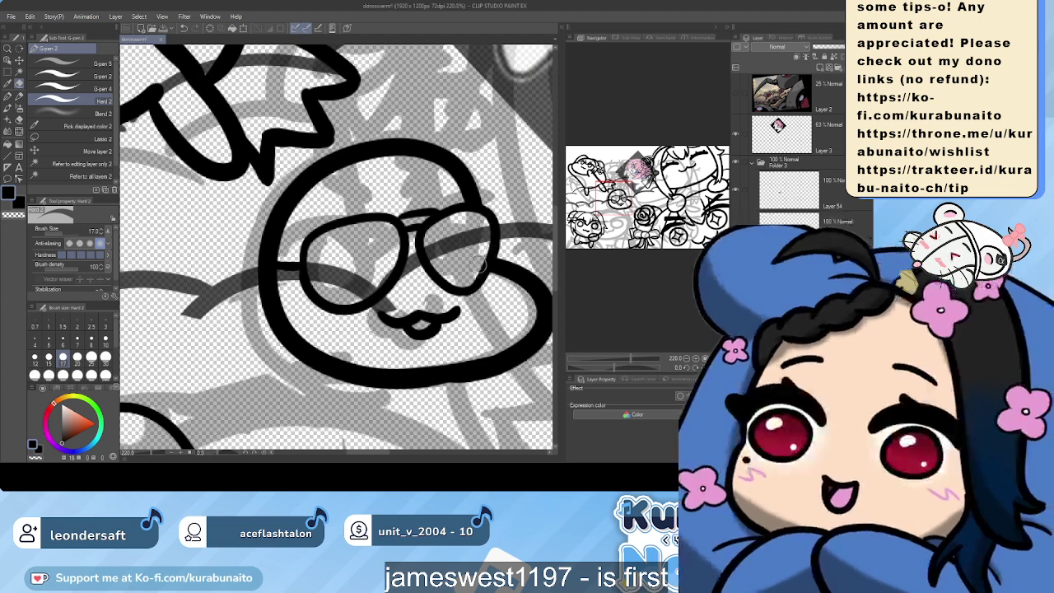
Thicken the bridge between the two sunglass lenses with G-pen 2
left_click(76, 88)
left_click(79, 76)
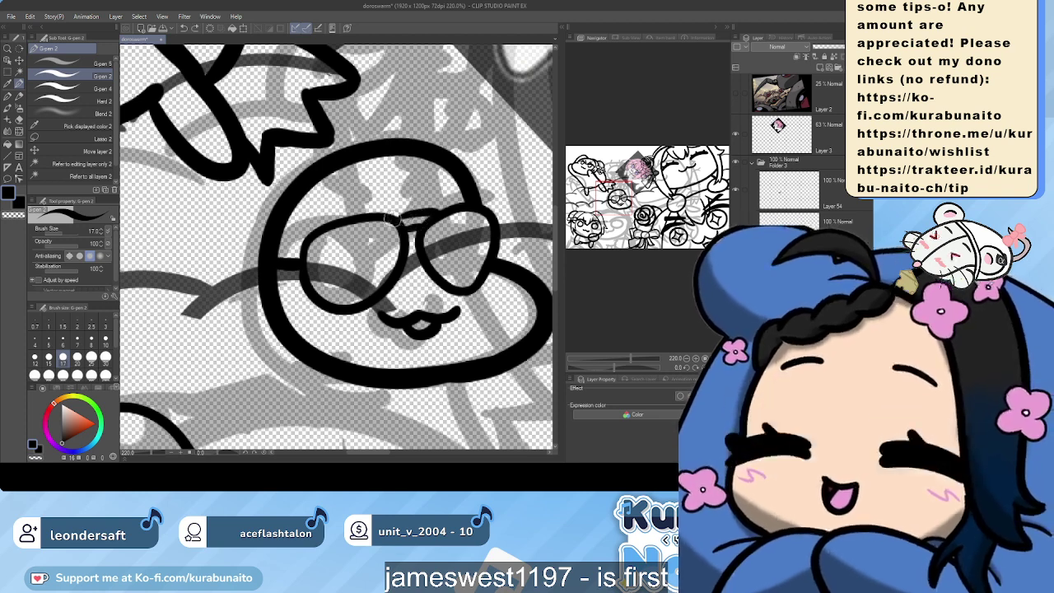
mouse_move(398, 221)
left_mouse_down()
mouse_move(438, 213)
mouse_move(418, 229)
left_mouse_up()
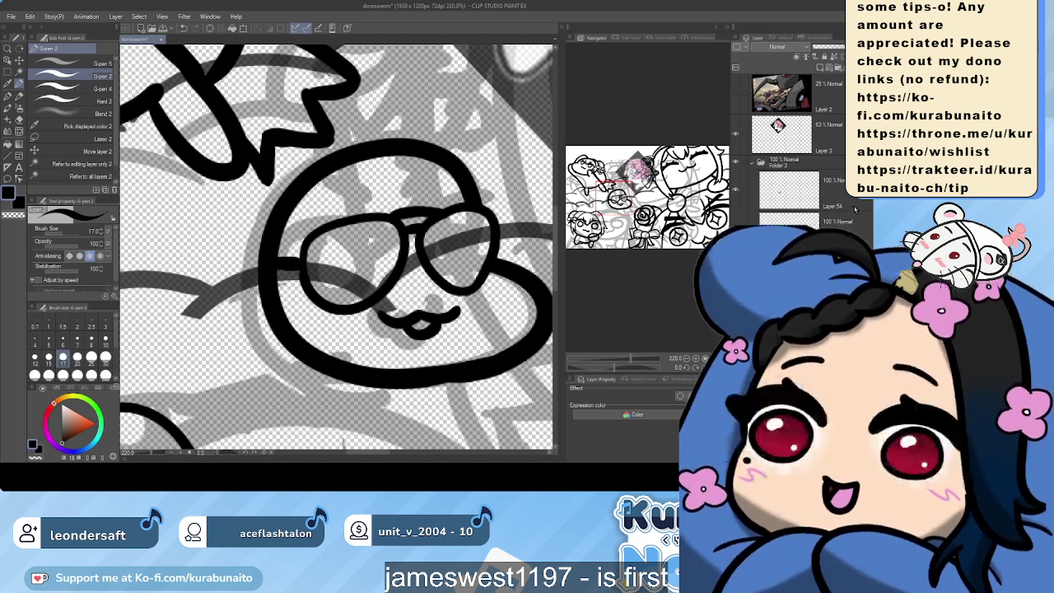
Check what Layer 54 holds by toggling its visibility, and add a new layer above it
left_click(832, 173)
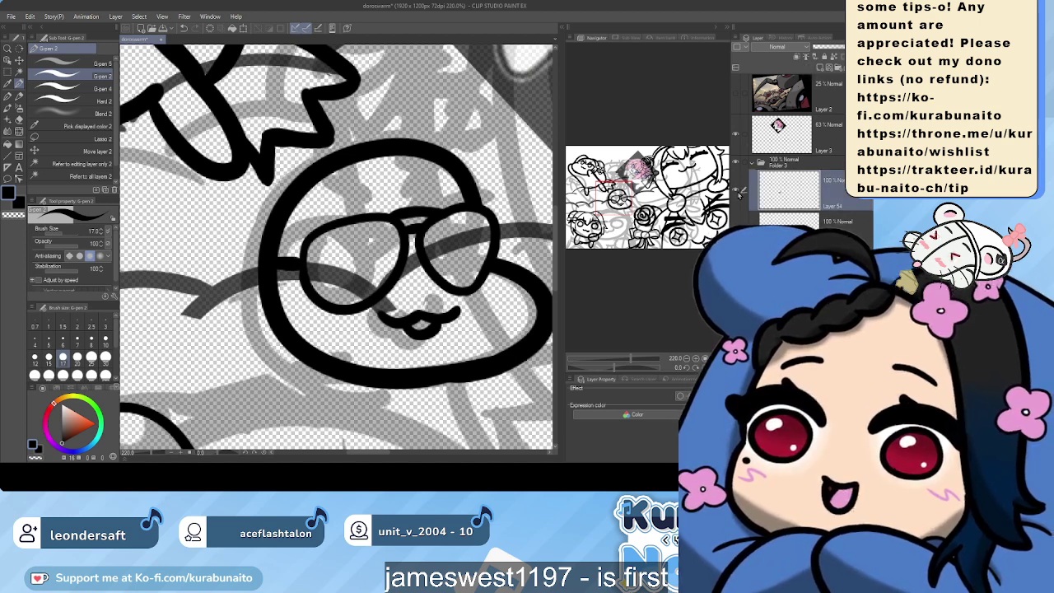
key("ctrl+z")
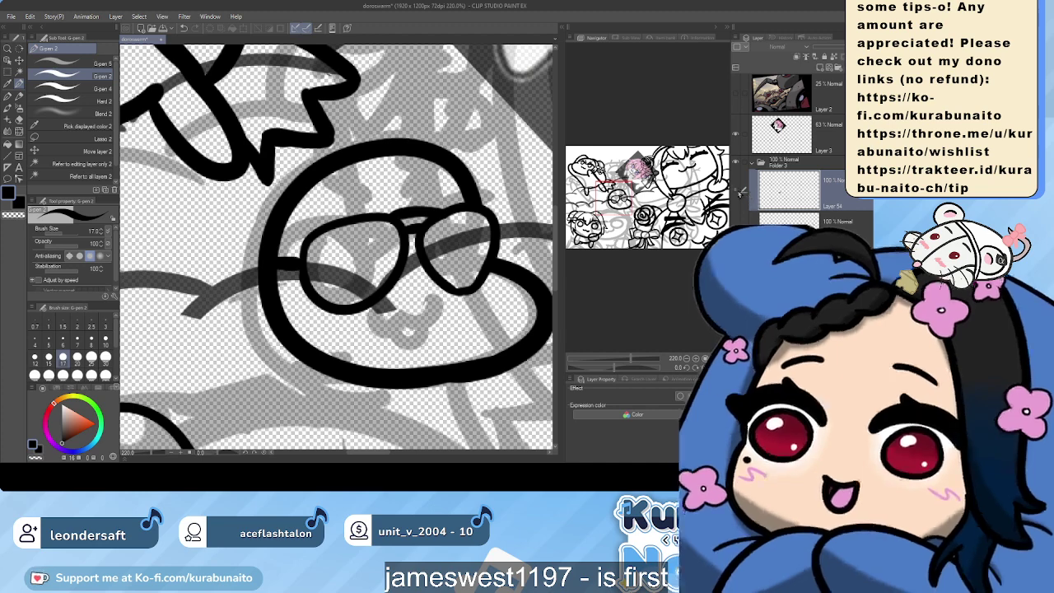
key("ctrl+y")
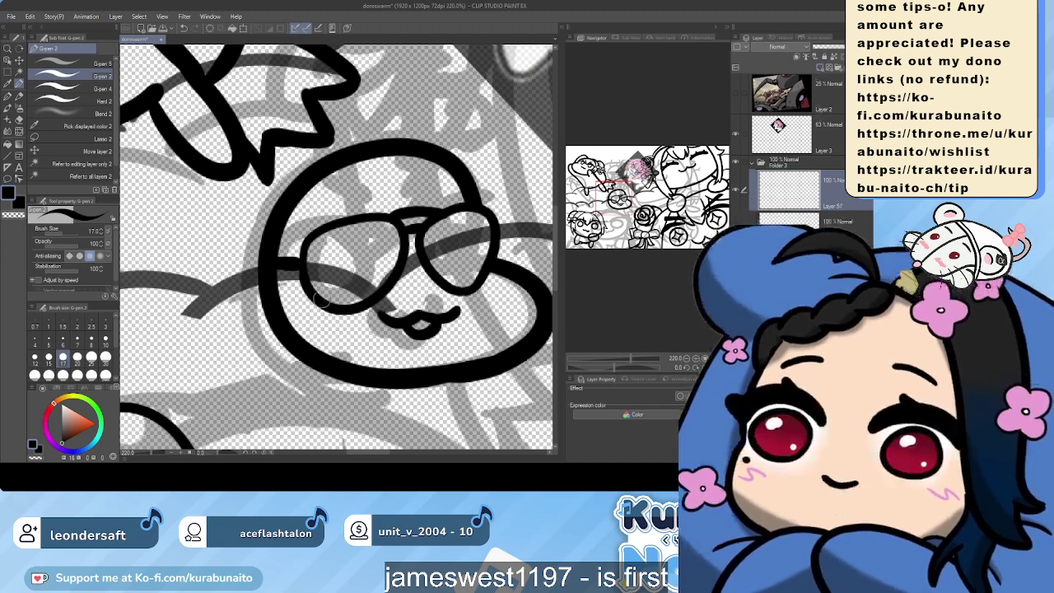
Ink the sunglasses chibi's outstretched right-hand arm and a slanted rectangular phone with a round-tipped antenna against the head's left side using G-pen 2
left_click_drag(262, 314, 270, 209)
scroll(270, 209, "down", 3)
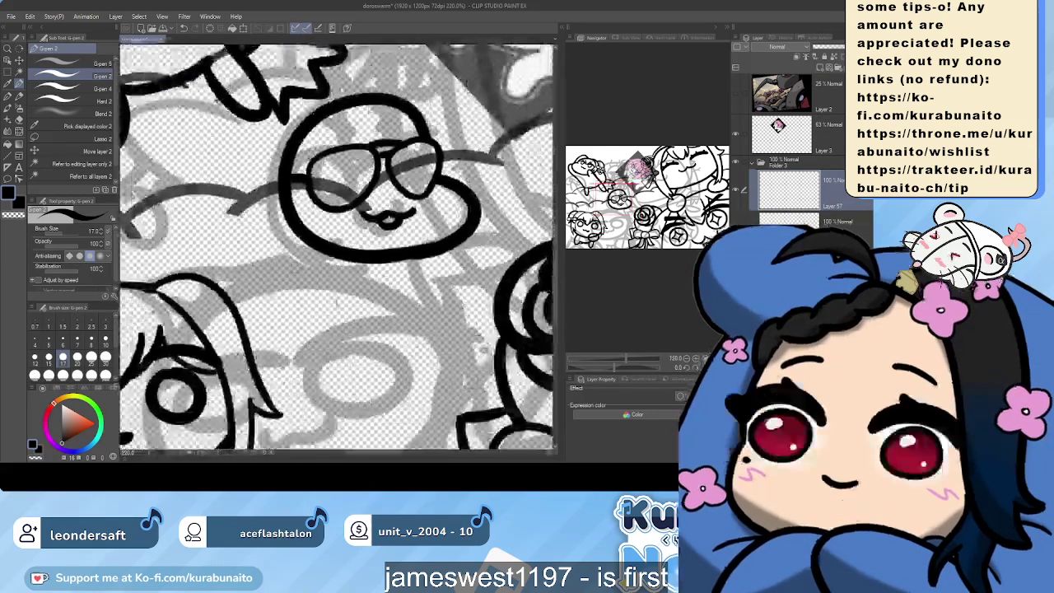
mouse_move(466, 238)
left_mouse_down()
mouse_move(505, 238)
mouse_move(511, 264)
mouse_move(443, 280)
left_mouse_up()
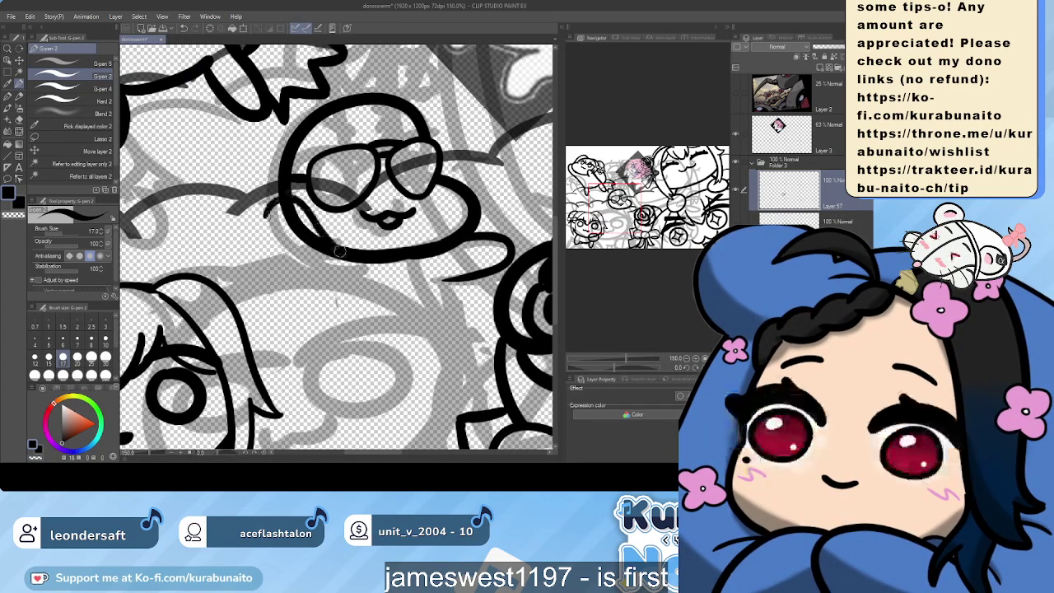
mouse_move(272, 212)
left_mouse_down()
mouse_move(310, 280)
mouse_move(342, 266)
left_mouse_up()
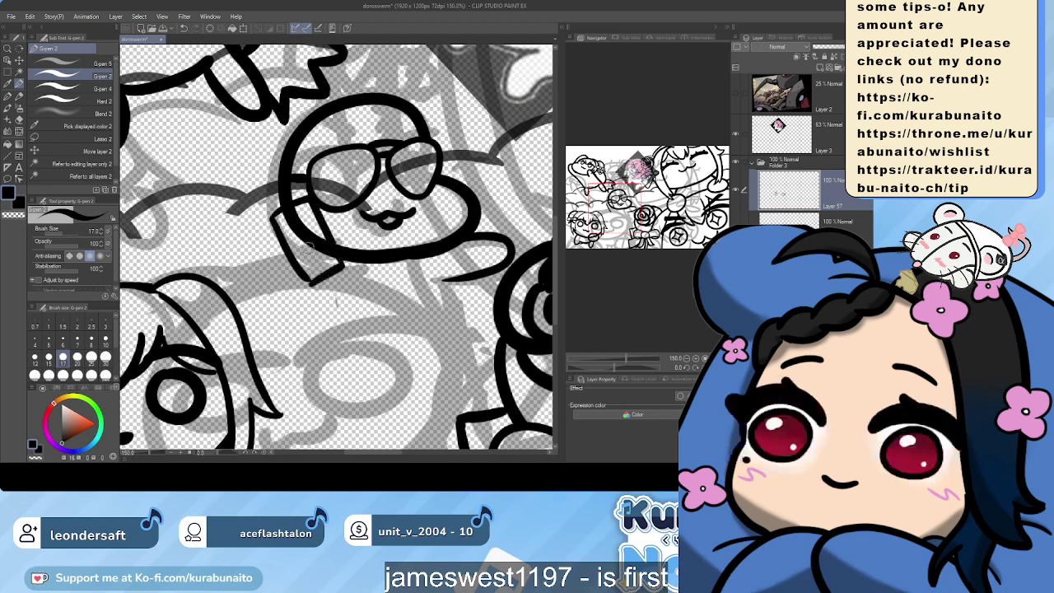
mouse_move(257, 176)
left_mouse_down()
mouse_move(247, 168)
mouse_move(269, 196)
left_mouse_up()
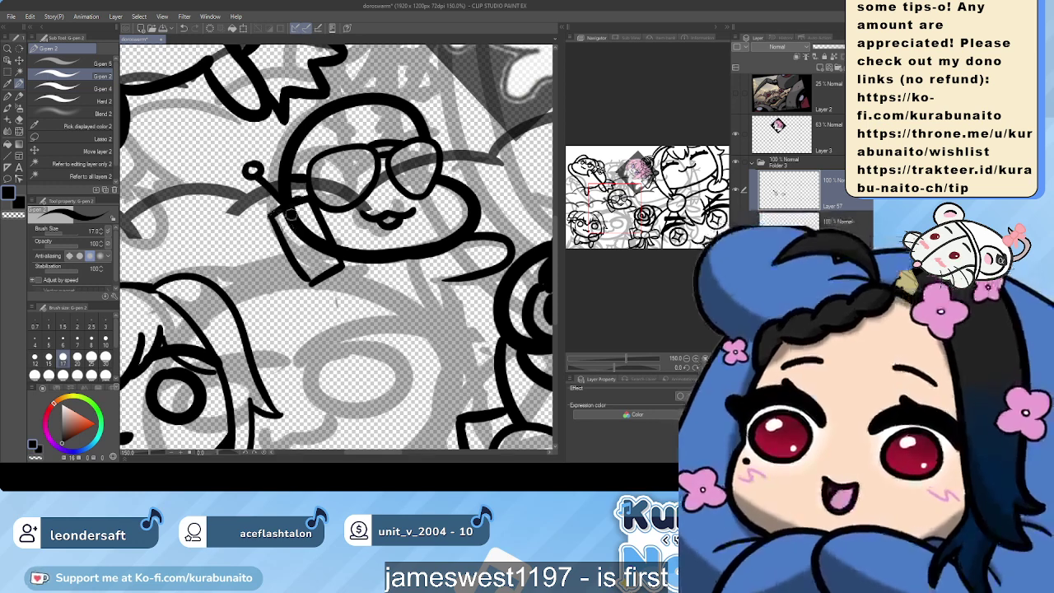
mouse_move(300, 203)
left_mouse_down()
mouse_move(282, 262)
mouse_move(311, 289)
left_mouse_up()
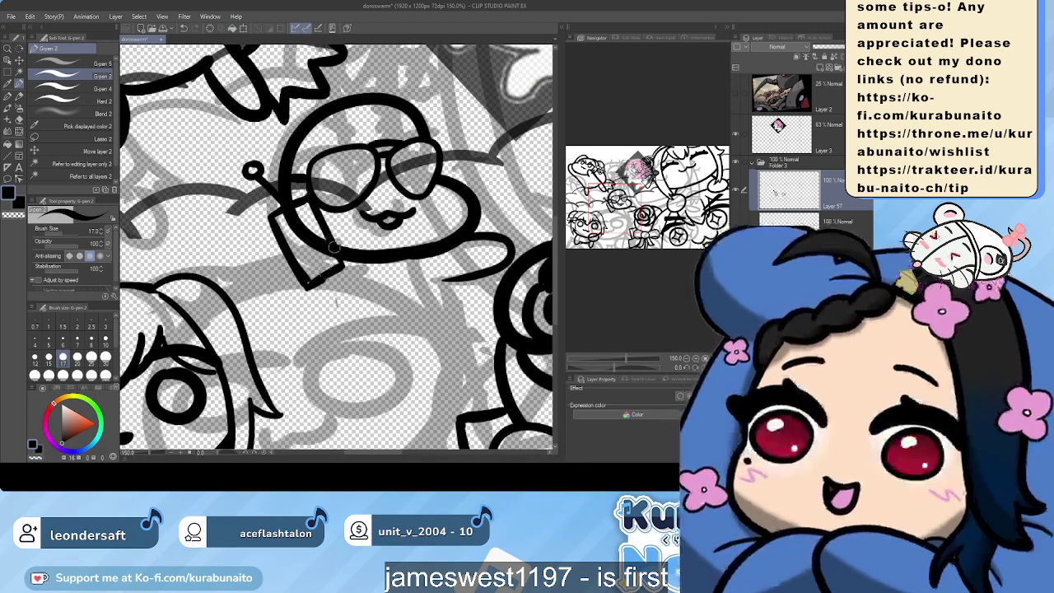
left_click_drag(327, 275, 312, 282)
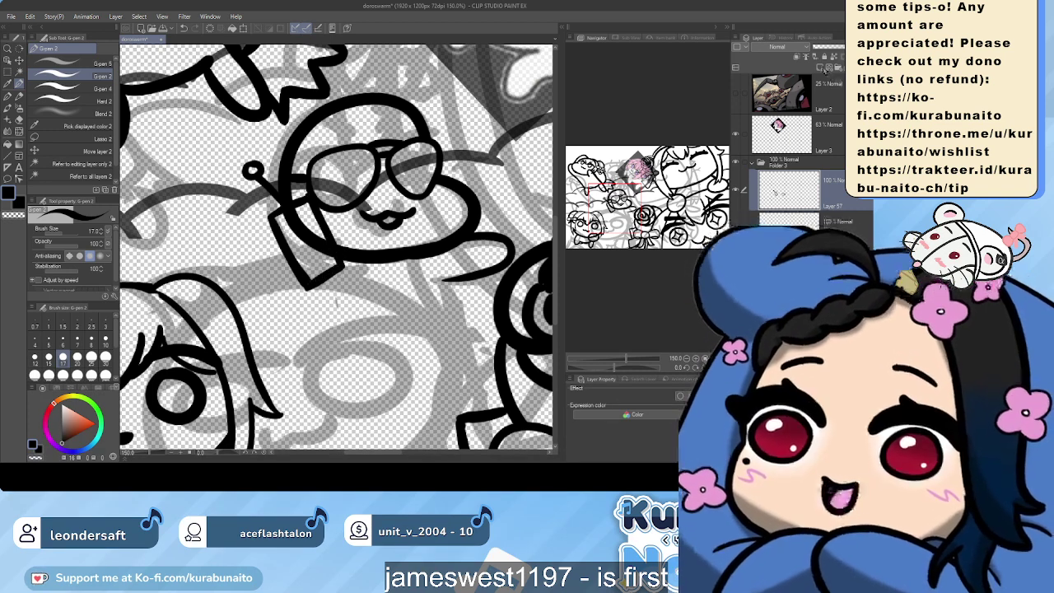
Add a new layer and ink the sunglasses chibi's rounded hand gripping the lower end of the phone
key("ctrl+shift+n")
scroll(274, 215, "up", 5)
mouse_move(286, 273)
left_mouse_down()
mouse_move(353, 273)
mouse_move(355, 317)
mouse_move(317, 342)
mouse_move(286, 335)
left_mouse_up()
key("ctrl+z")
mouse_move(278, 285)
left_mouse_down()
mouse_move(353, 300)
mouse_move(336, 343)
mouse_move(295, 336)
left_mouse_up()
key("ctrl+z")
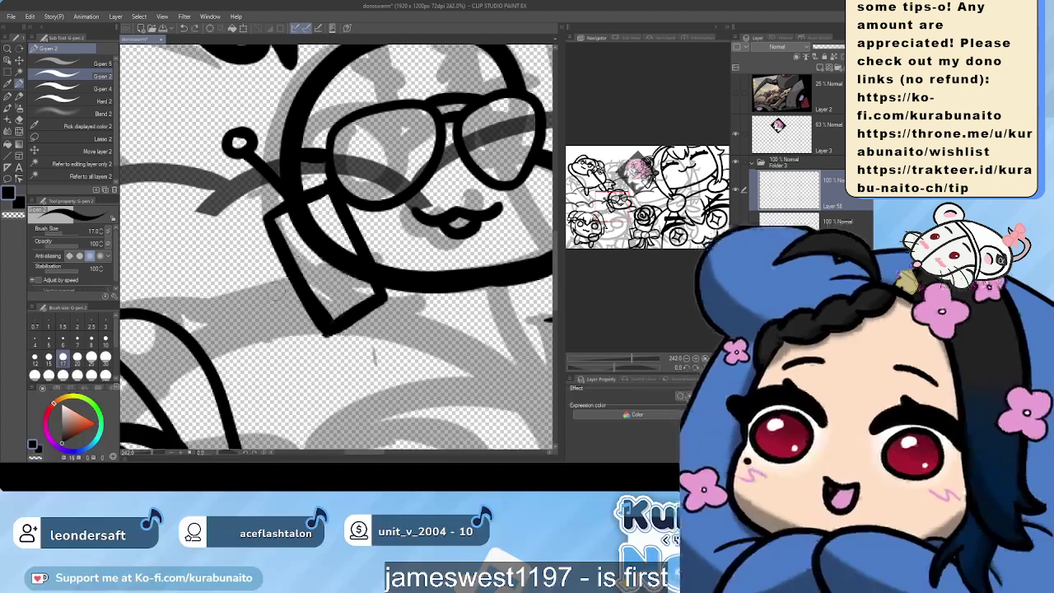
mouse_move(300, 275)
left_mouse_down()
mouse_move(329, 278)
mouse_move(329, 337)
mouse_move(274, 308)
mouse_move(285, 337)
mouse_move(306, 351)
left_mouse_up()
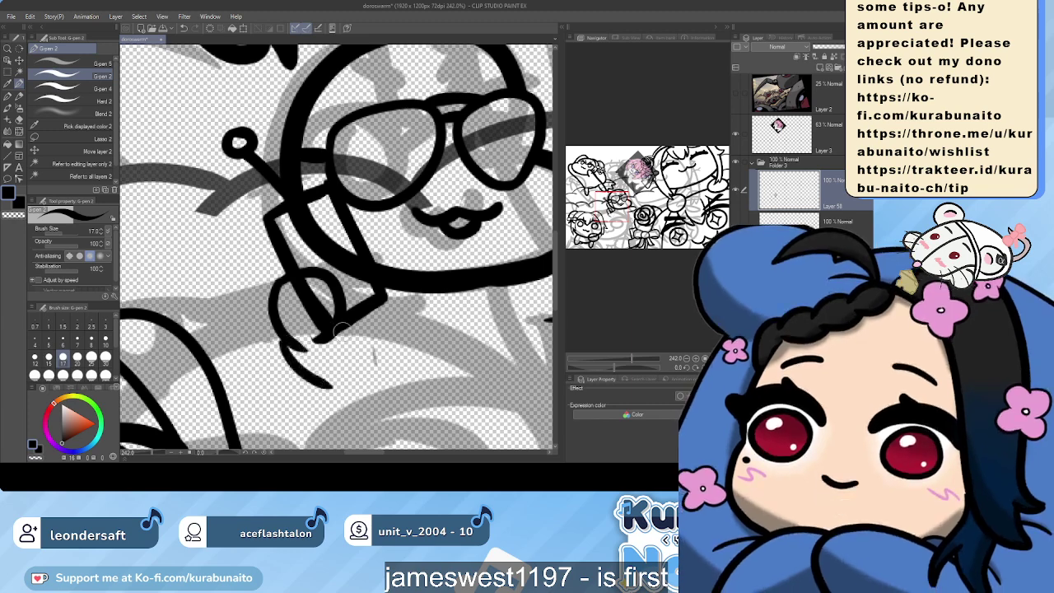
Ink the right side of the sunglasses chibi's body down into a rounded leg and join it to the outstretched arm
scroll(482, 303, "down", 3)
left_click_drag(472, 295, 474, 417)
key("ctrl+z")
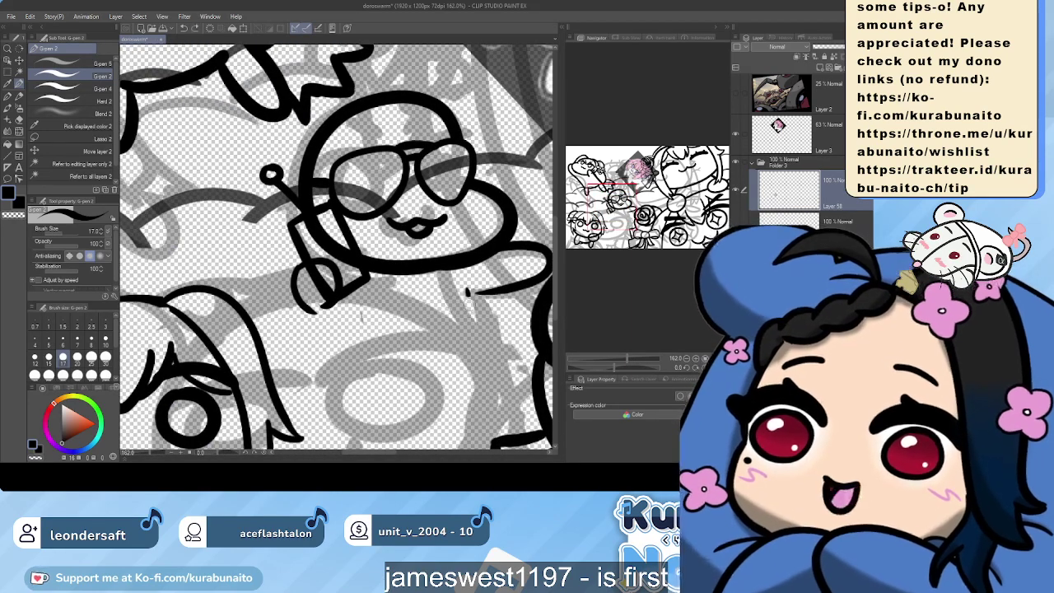
left_click_drag(466, 289, 468, 395)
scroll(468, 398, "down", 2)
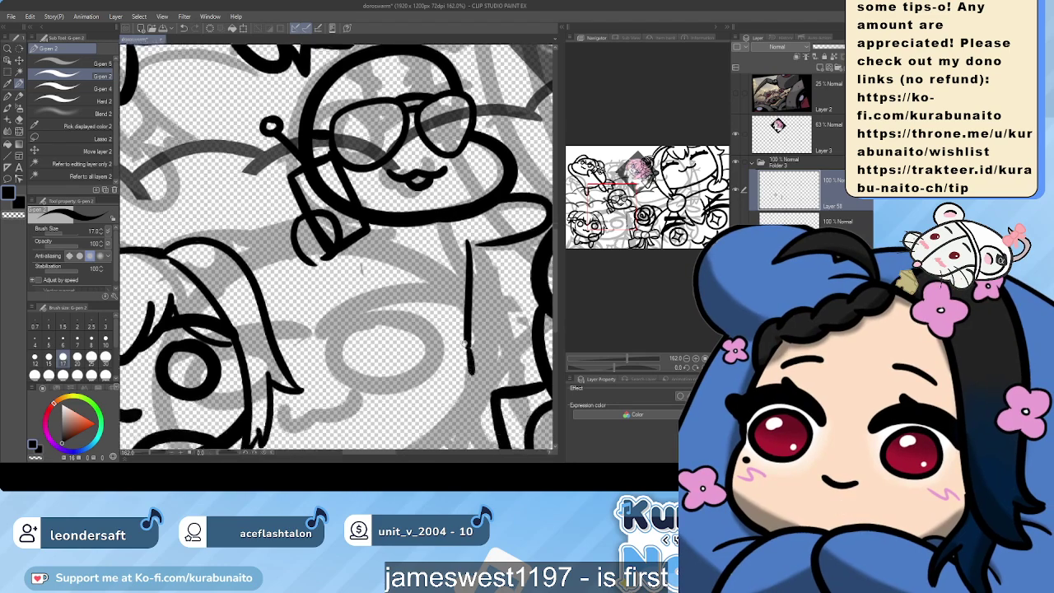
scroll(459, 343, "up", 3)
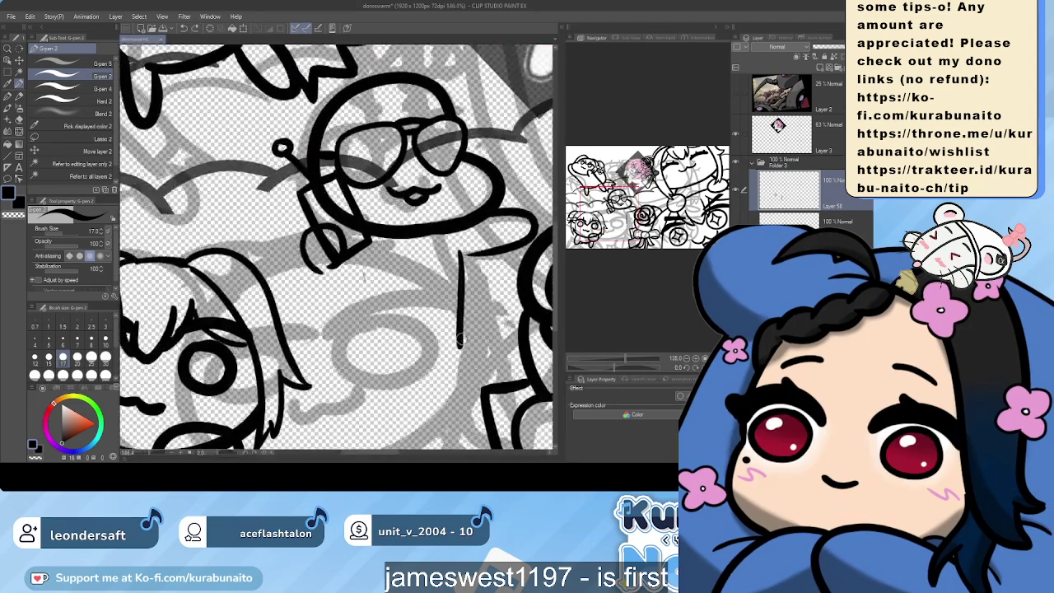
mouse_move(457, 333)
left_mouse_down()
mouse_move(467, 389)
mouse_move(420, 390)
mouse_move(464, 437)
mouse_move(475, 417)
mouse_move(455, 345)
left_mouse_up()
key("ctrl+z")
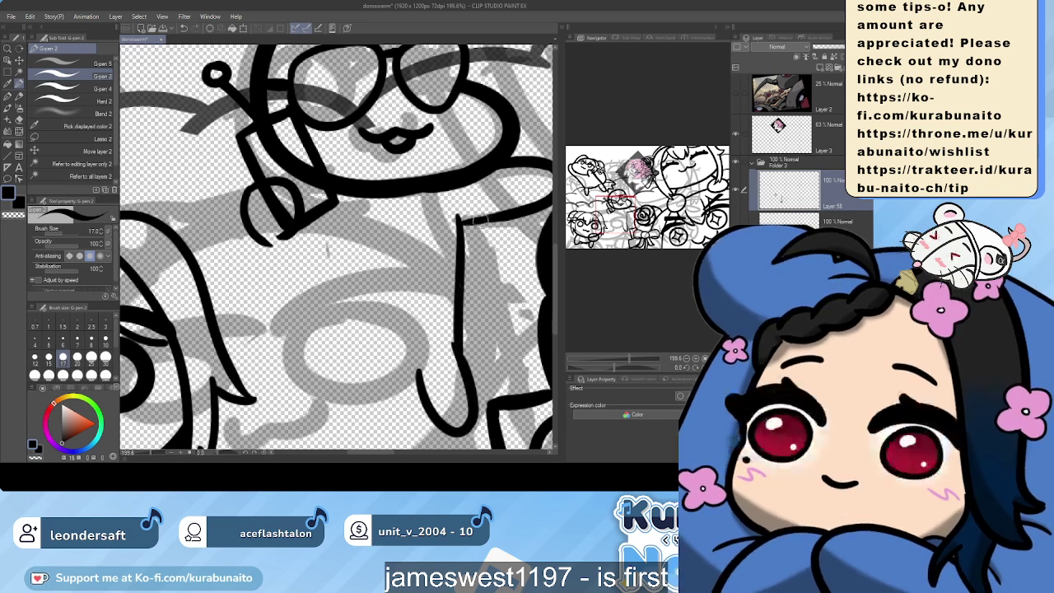
left_click_drag(458, 223, 515, 217)
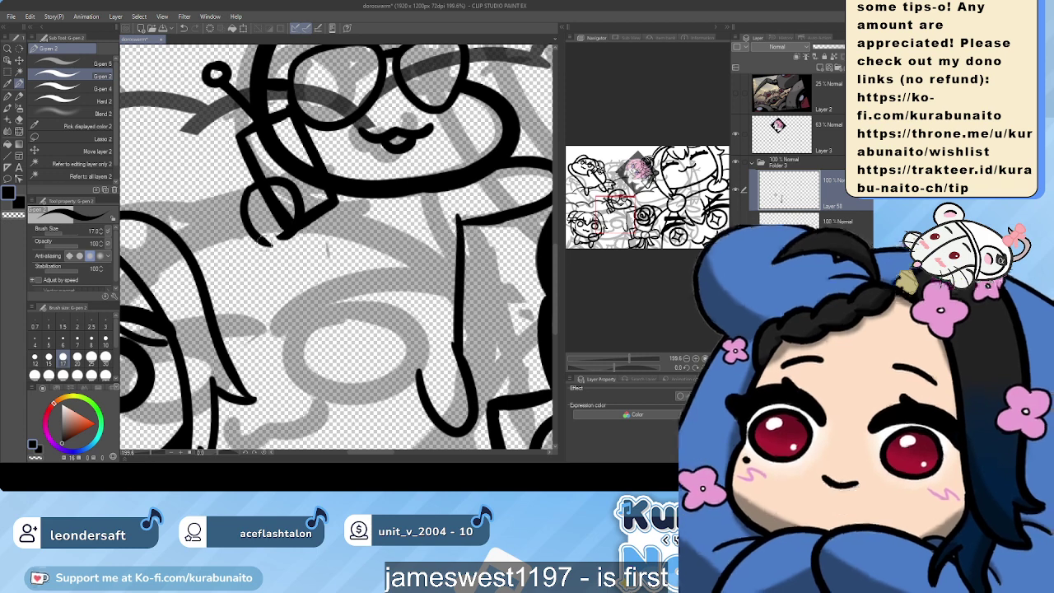
Ink the body's left side from the phone hand into a second rounded leg, and connect both legs with a belly line
mouse_move(267, 244)
left_mouse_down()
mouse_move(269, 302)
mouse_move(297, 440)
mouse_move(322, 433)
mouse_move(326, 371)
mouse_move(419, 368)
left_mouse_up()
key("ctrl+z")
left_click_drag(330, 375, 422, 383)
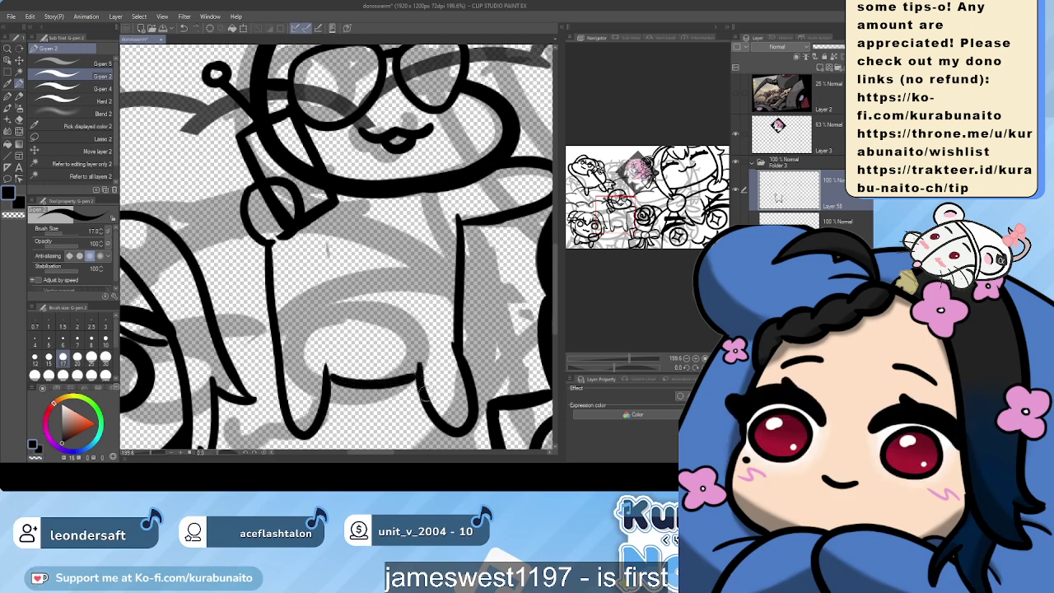
Erase the bump where the body's right side meets the leg with the Hard 2 eraser, and return to G-pen 2
scroll(369, 309, "down", 2)
scroll(376, 284, "up", 4)
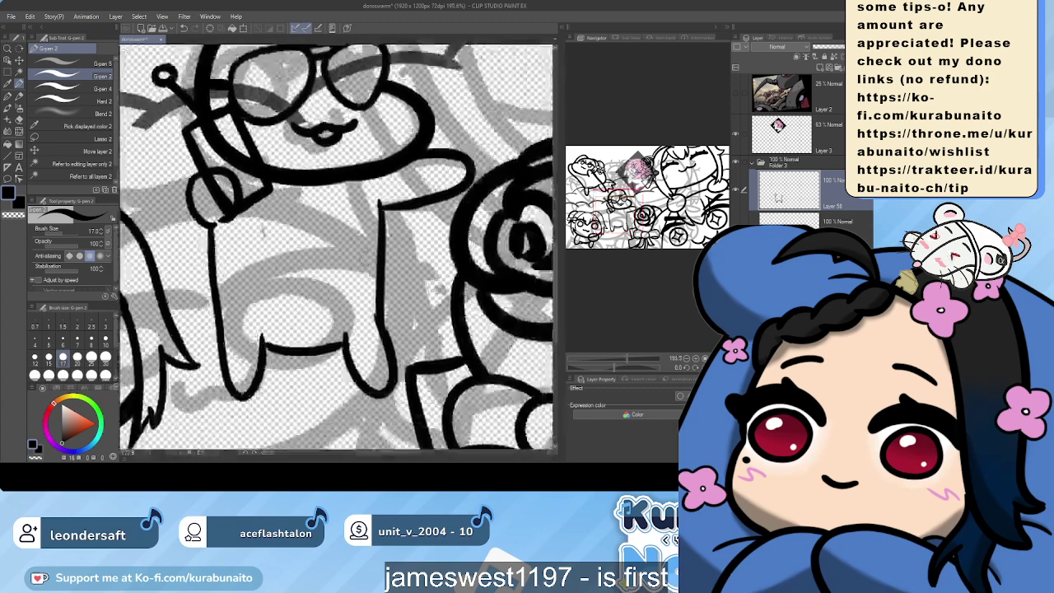
left_click_drag(387, 176, 387, 244)
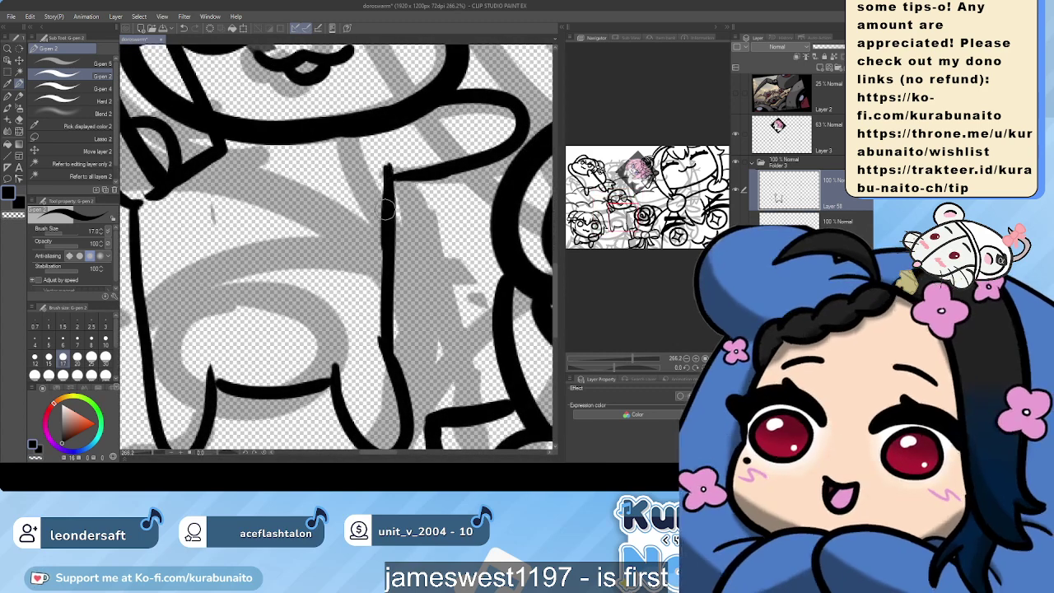
key("ctrl+z")
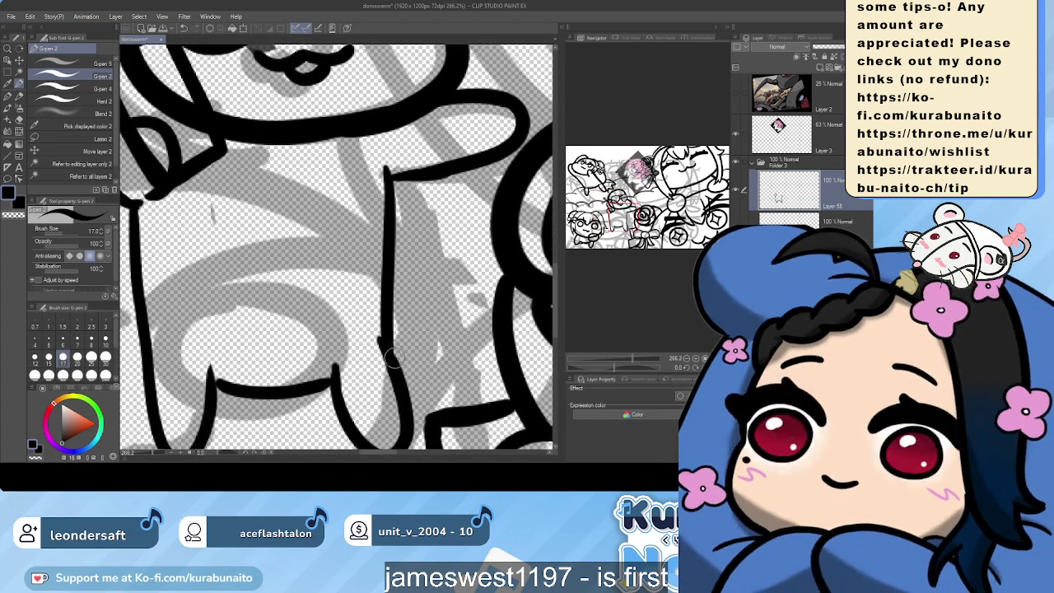
left_click(82, 100)
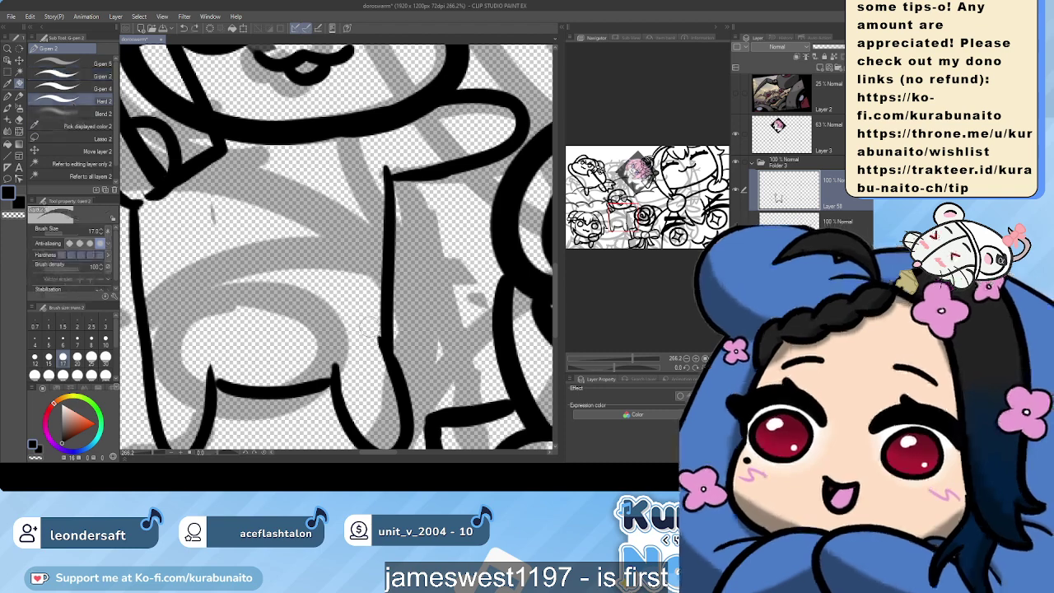
left_click(86, 75)
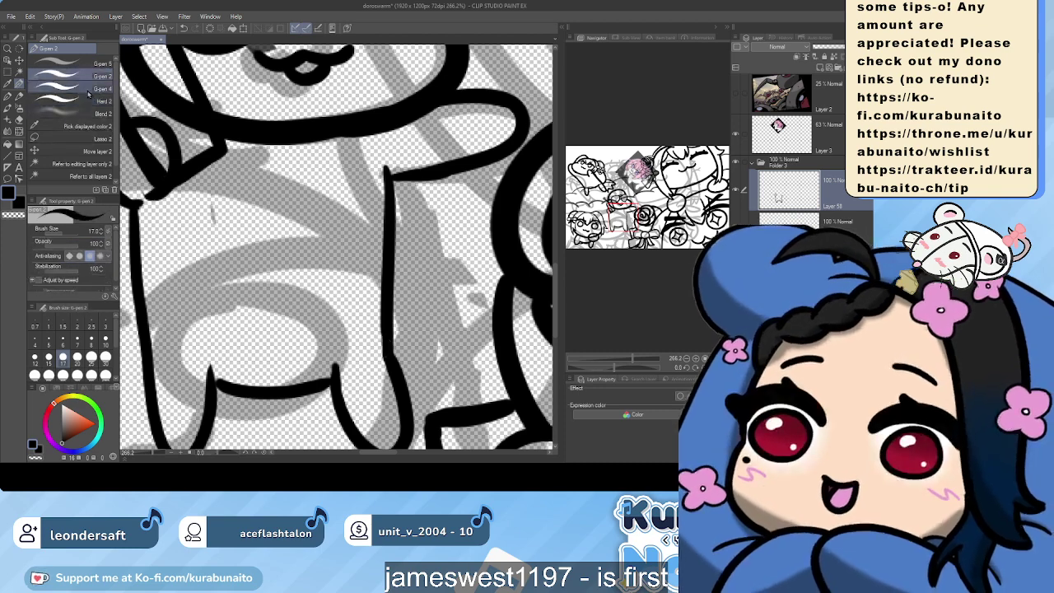
Add a new layer and ink a small round hair bun with dividing strands beside the sunglasses chibi's head, above the phone antenna
scroll(298, 260, "down", 3)
left_click_drag(298, 260, 329, 312)
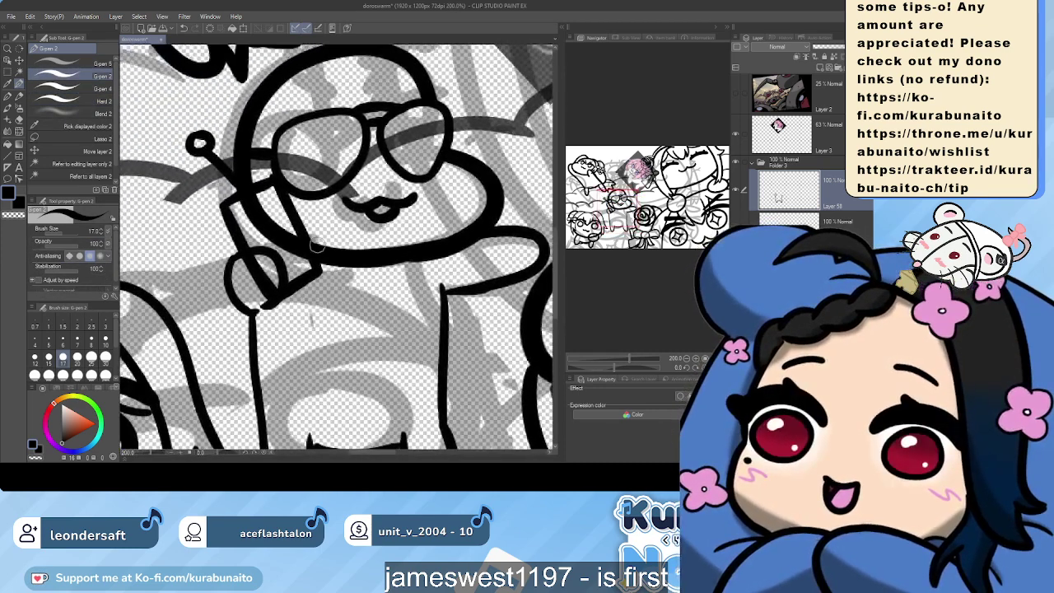
mouse_move(367, 255)
left_mouse_down()
mouse_move(339, 290)
mouse_move(352, 312)
left_mouse_up()
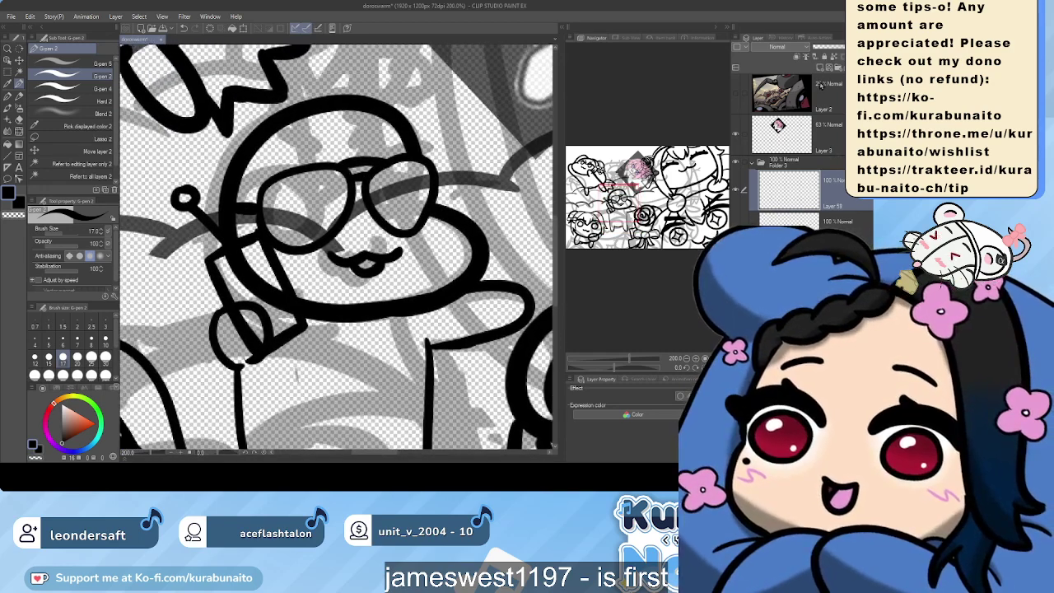
scroll(278, 167, "up", 1)
mouse_move(288, 169)
left_mouse_down()
mouse_move(234, 148)
mouse_move(203, 197)
mouse_move(228, 243)
mouse_move(270, 244)
mouse_move(280, 165)
mouse_move(214, 163)
left_mouse_up()
key("ctrl+z")
key("ctrl+z")
left_click_drag(232, 178, 238, 211)
key("ctrl+z")
mouse_move(284, 155)
left_mouse_down()
mouse_move(242, 149)
mouse_move(204, 224)
mouse_move(265, 244)
left_mouse_up()
mouse_move(247, 157)
left_mouse_down()
mouse_move(220, 227)
mouse_move(258, 146)
mouse_move(232, 156)
mouse_move(233, 193)
left_mouse_up()
key("ctrl+z")
key("ctrl+z")
mouse_move(231, 151)
left_mouse_down()
mouse_move(233, 204)
mouse_move(233, 181)
left_mouse_up()
scroll(234, 183, "down", 5)
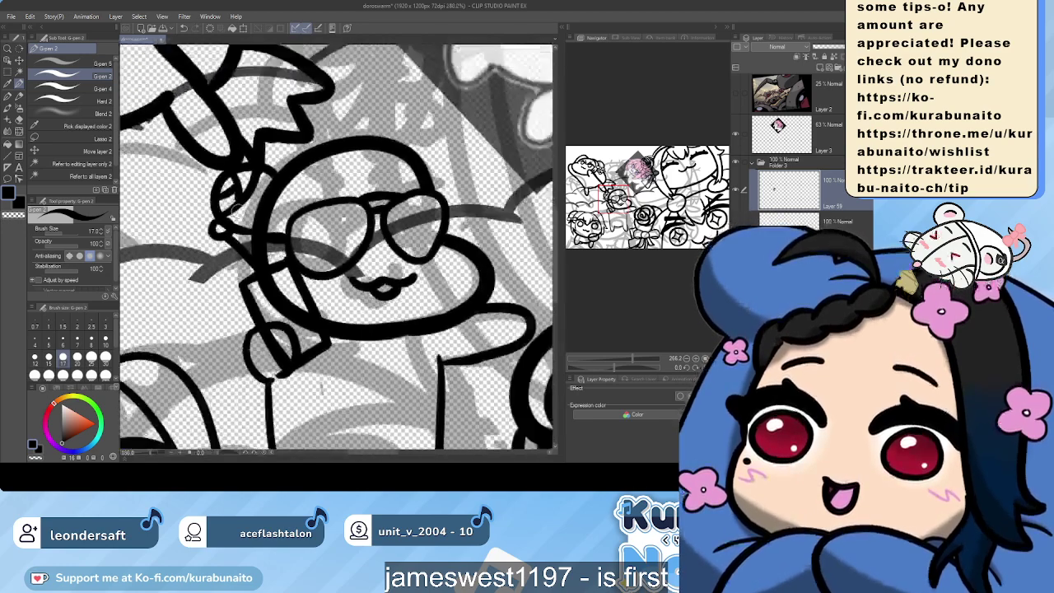
Ink curved strand lines inside the hair bun of the lower-left chibi, above its ribbon
mouse_move(321, 383)
left_mouse_down()
mouse_move(473, 357)
mouse_move(513, 326)
mouse_move(468, 283)
left_mouse_up()
scroll(512, 326, "down", 4)
scroll(325, 250, "up", 4)
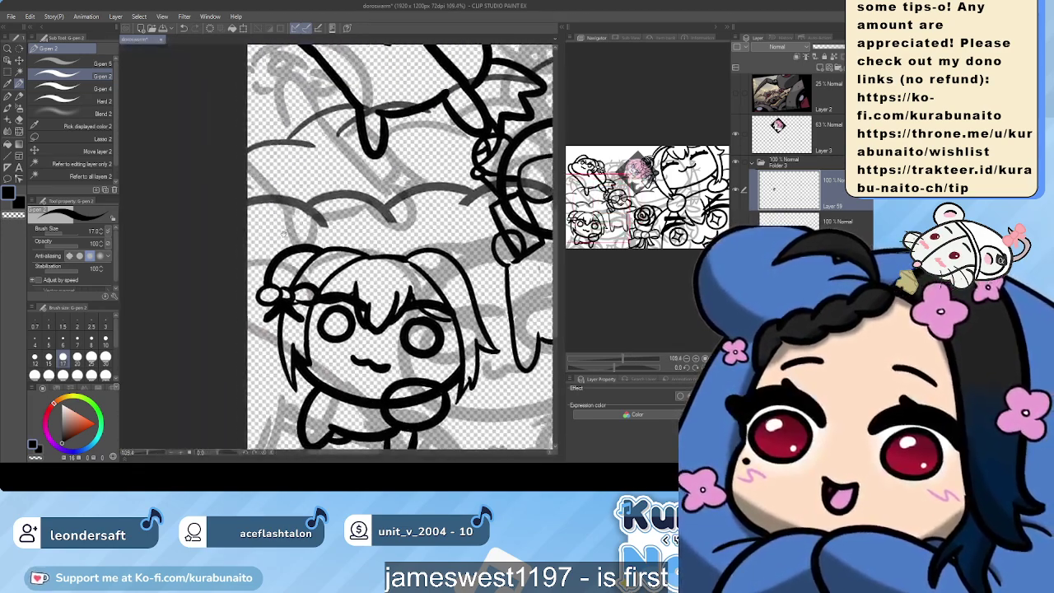
left_click_drag(325, 249, 290, 302)
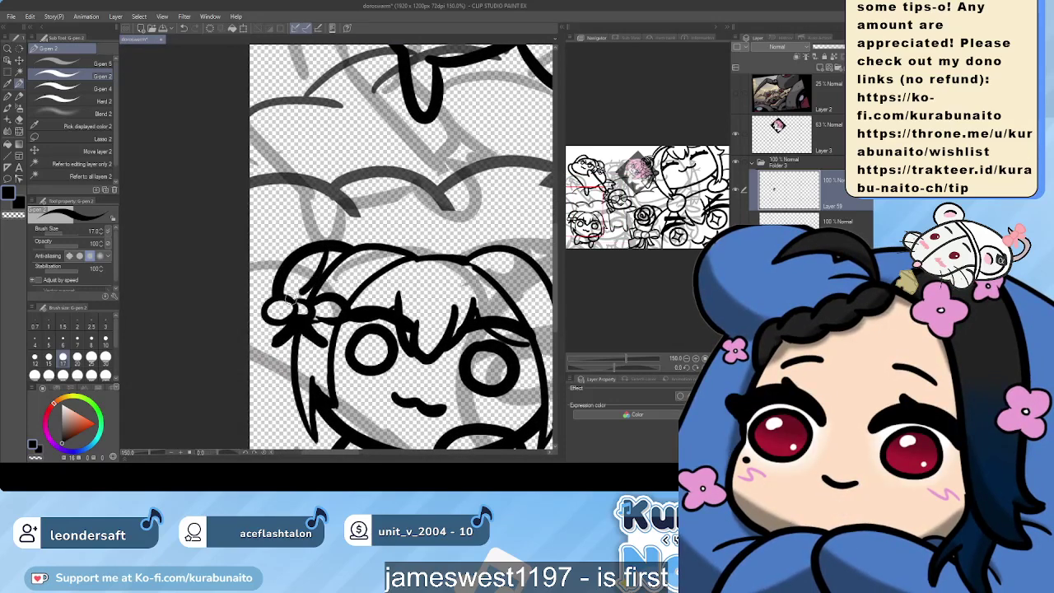
key("ctrl+z")
left_click_drag(322, 248, 297, 303)
key("ctrl+z")
left_click_drag(316, 255, 306, 288)
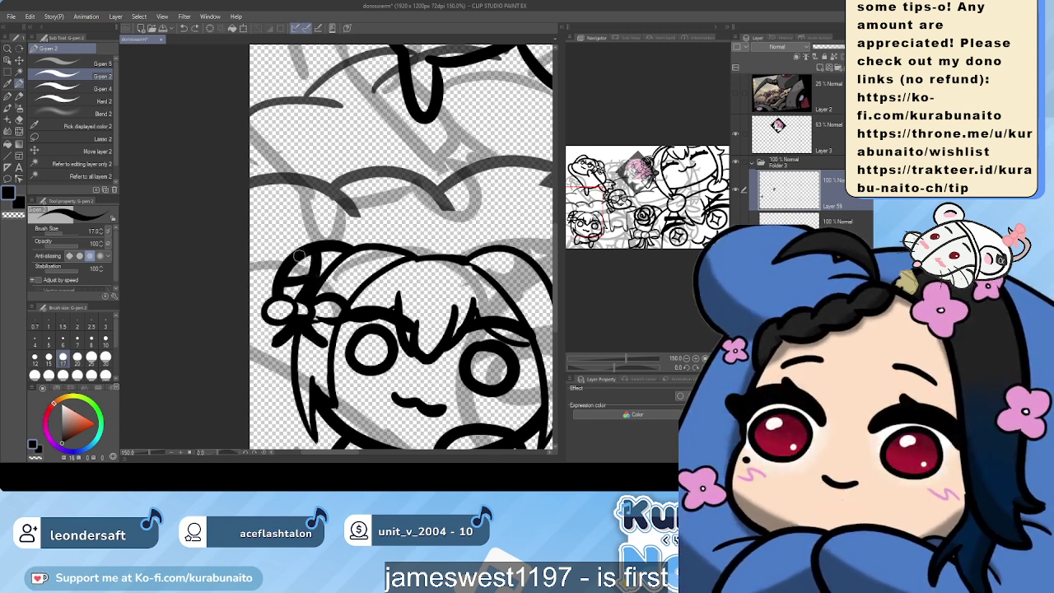
Ink crossing strand lines inside the hair bun of the upper-left chibi, above its bow
scroll(299, 281, "down", 3)
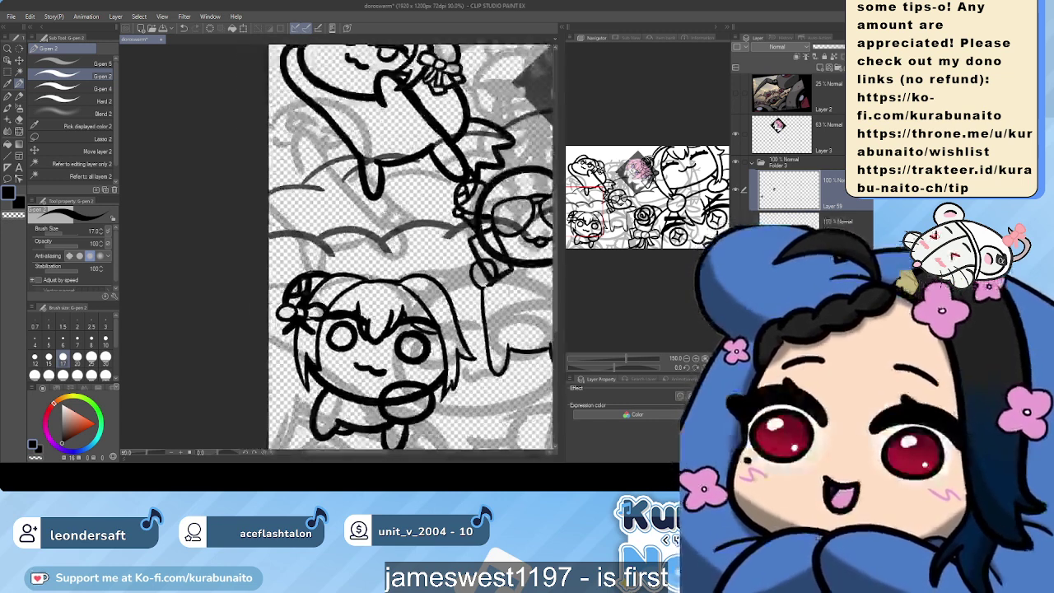
left_click_drag(306, 252, 272, 367)
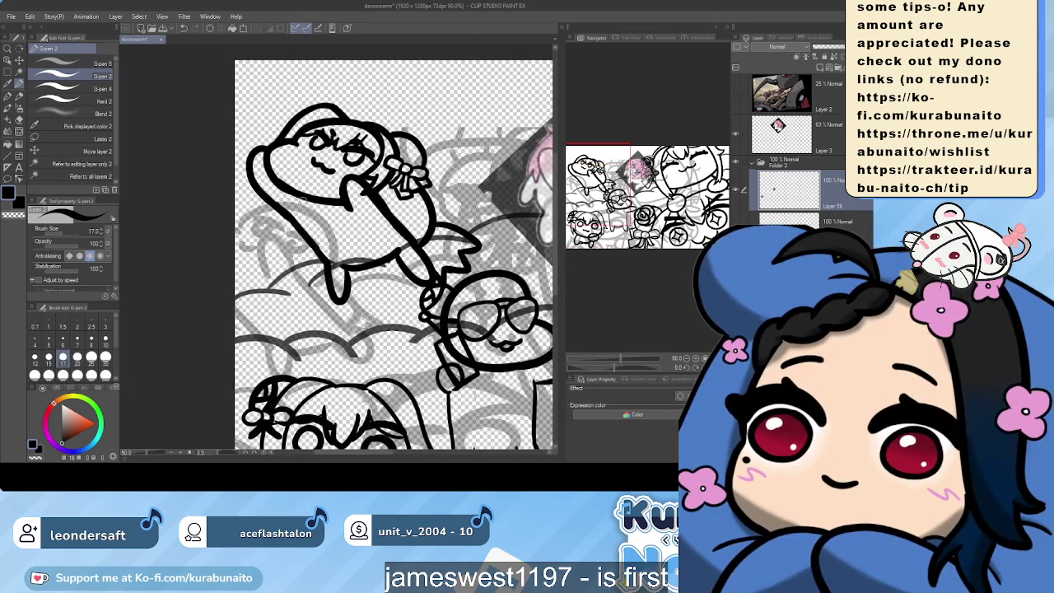
scroll(302, 198, "up", 3)
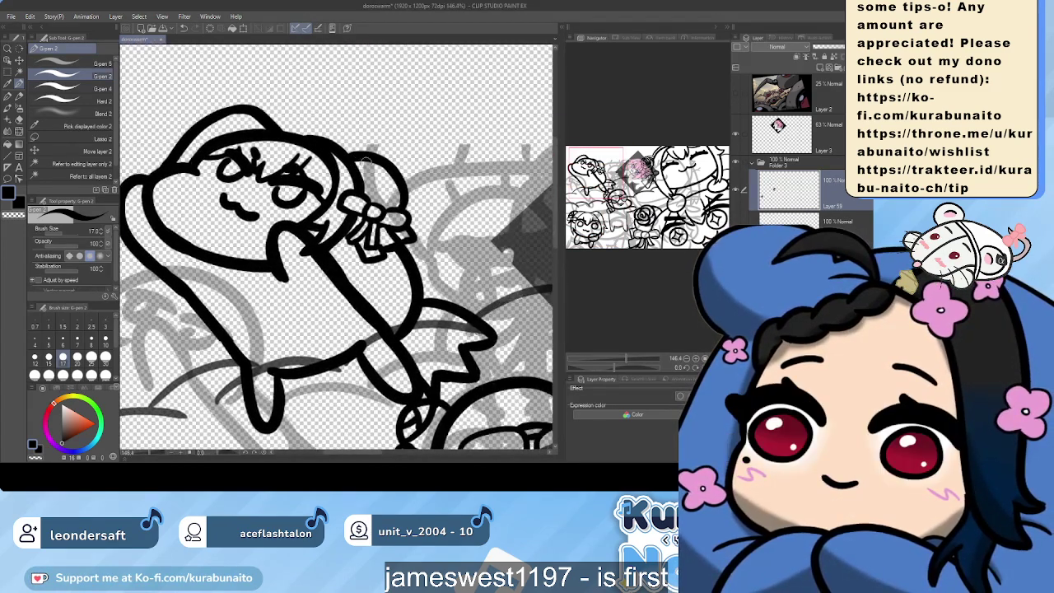
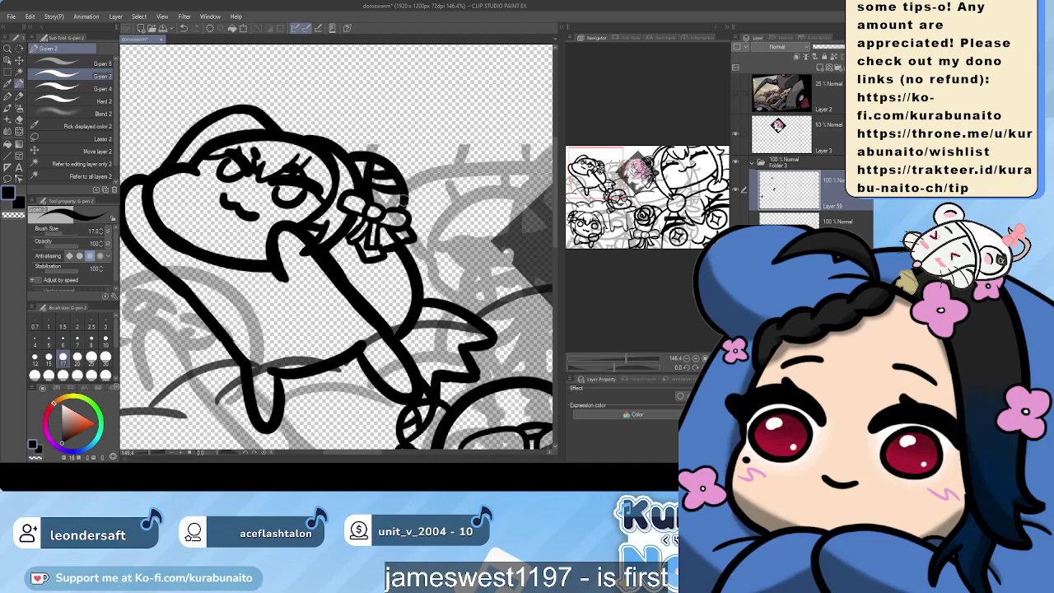
Check the line art across the whole canvas, and add a new layer above the hair-bun strands for the sunglasses chibi
scroll(329, 186, "down", 5)
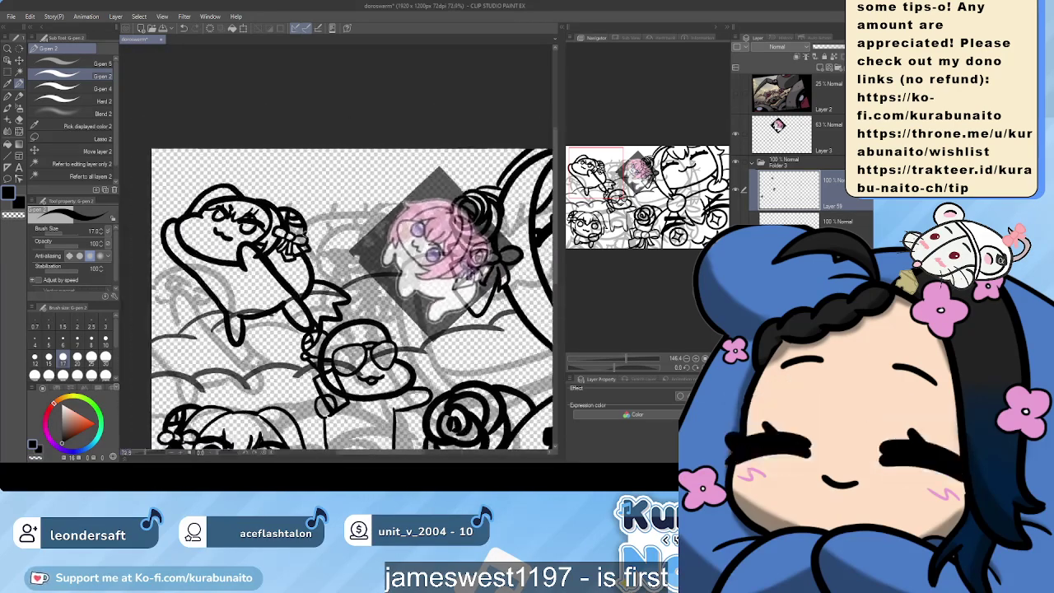
scroll(330, 185, "down", 4)
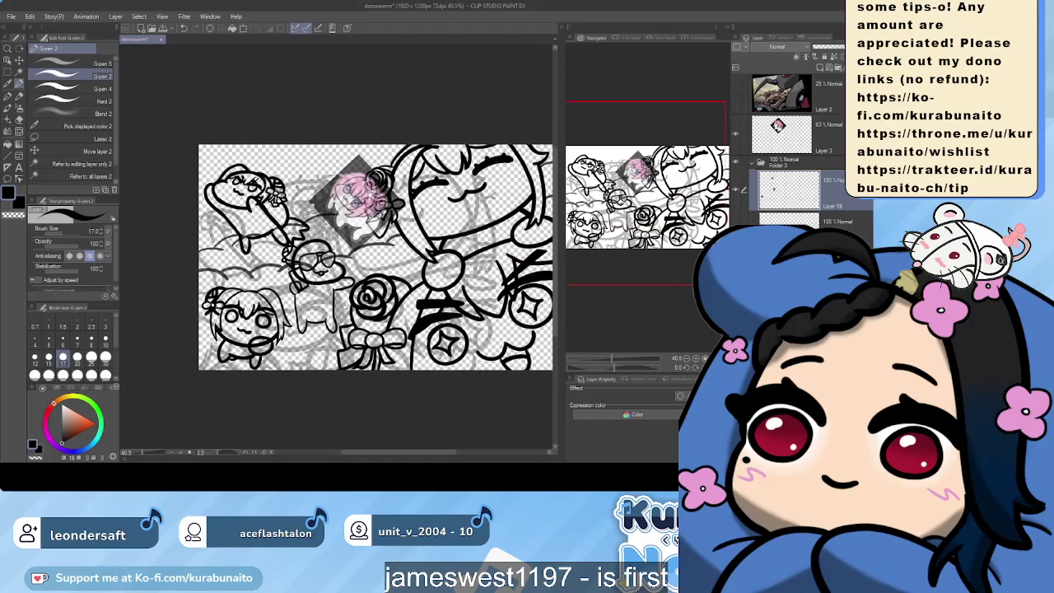
scroll(329, 185, "down", 3)
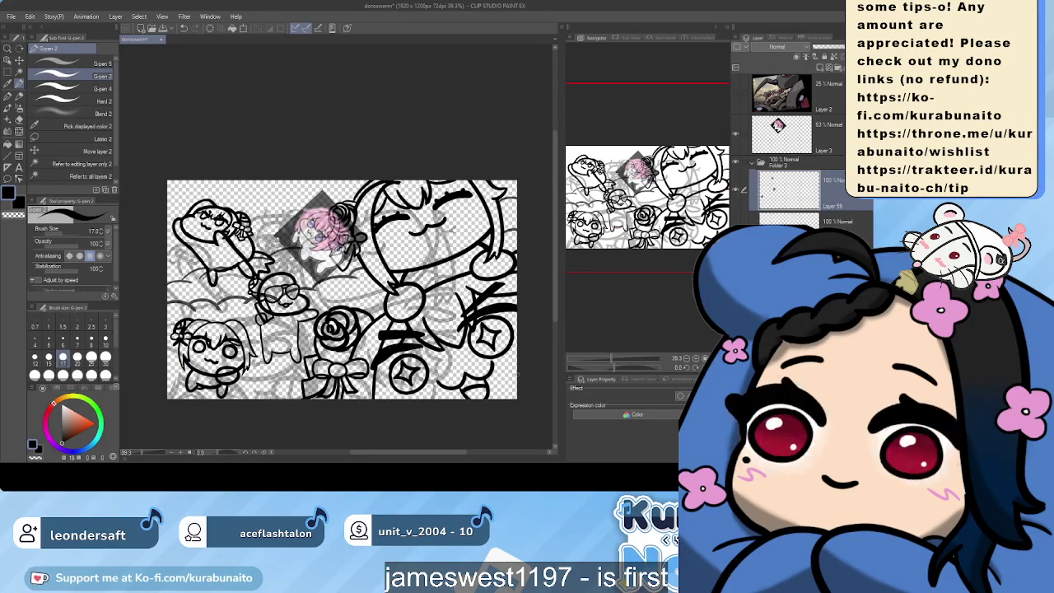
scroll(359, 267, "up", 3)
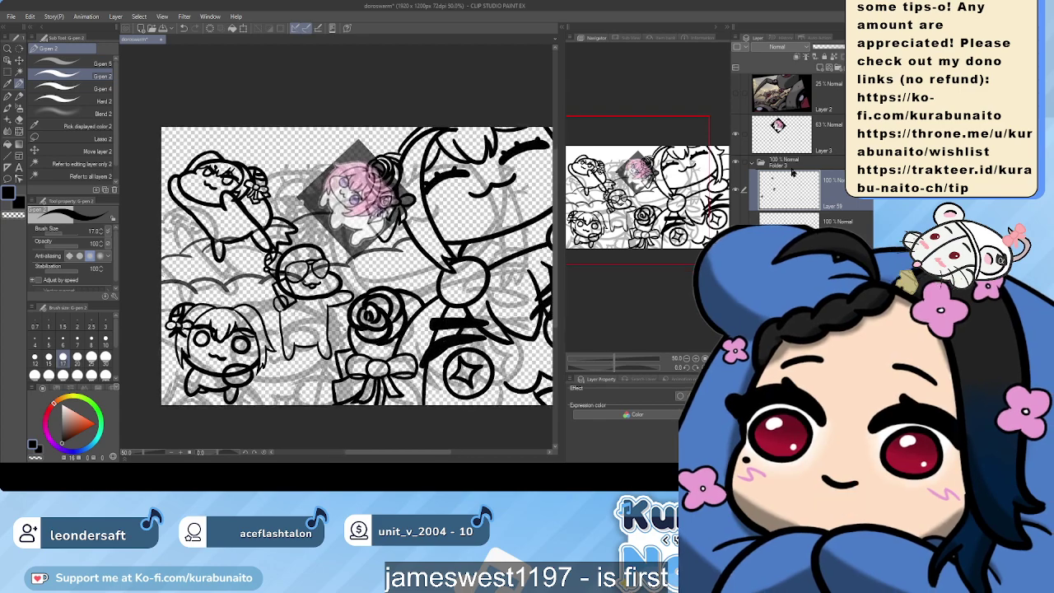
scroll(247, 305, "up", 4)
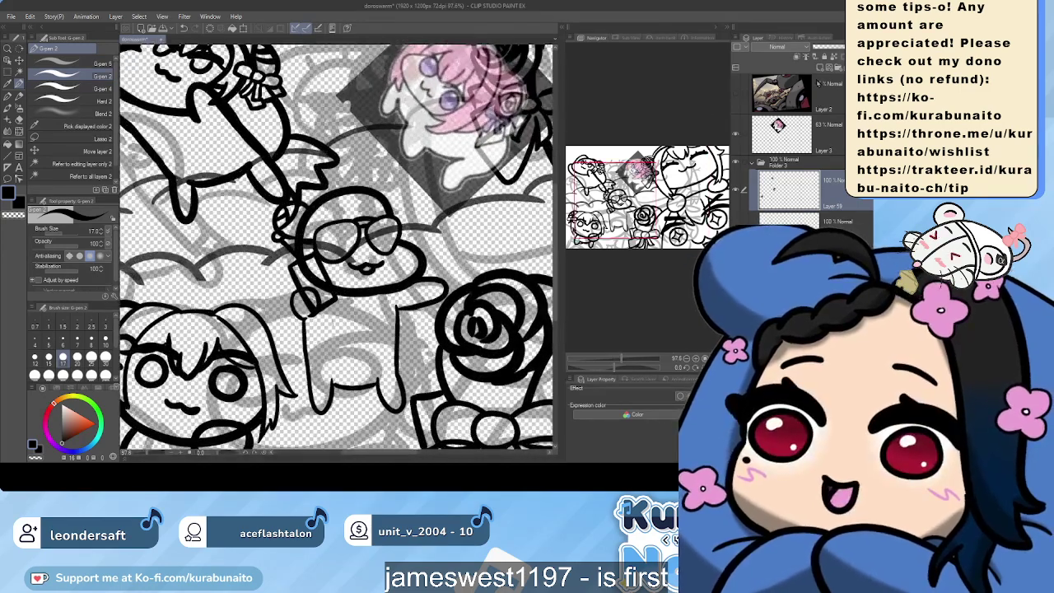
scroll(288, 218, "up", 4)
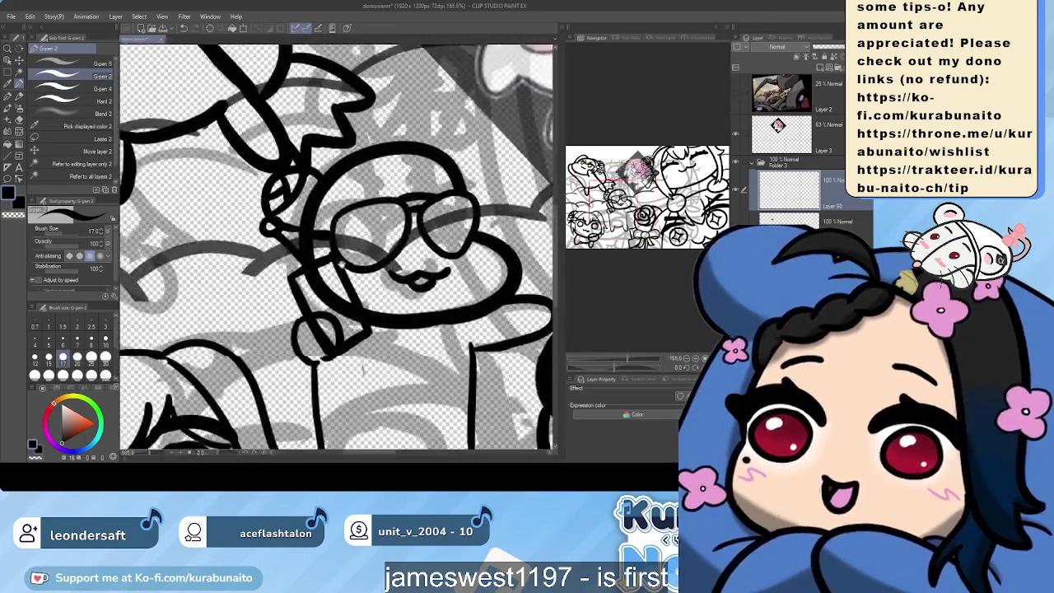
Ink short pointed lash marks above both lenses of the chibi's sunglasses and a small stroke at their bridge
scroll(379, 218, "up", 3)
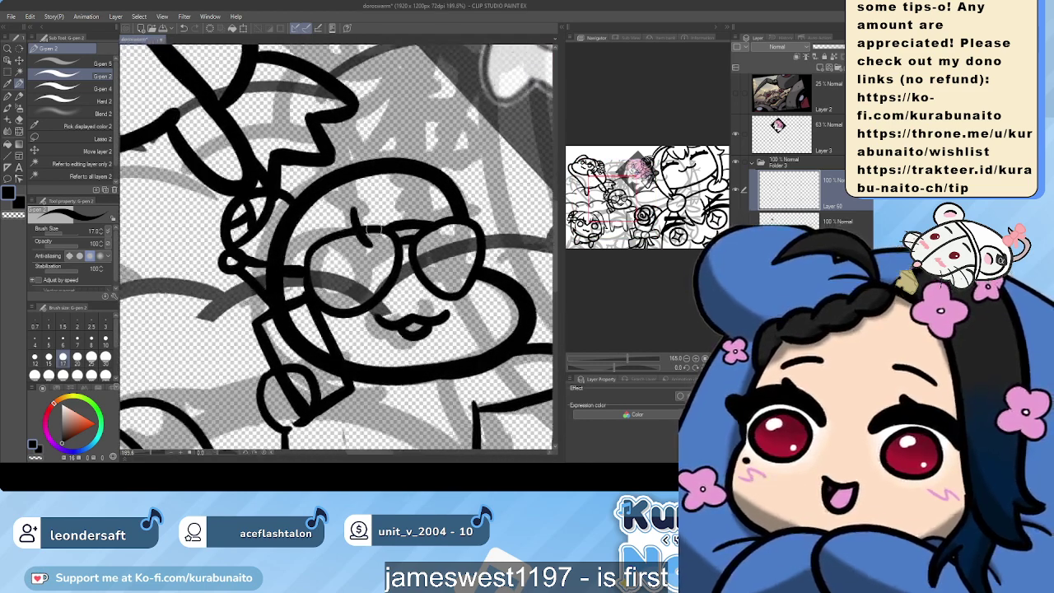
left_click_drag(356, 191, 368, 220)
key("ctrl+z")
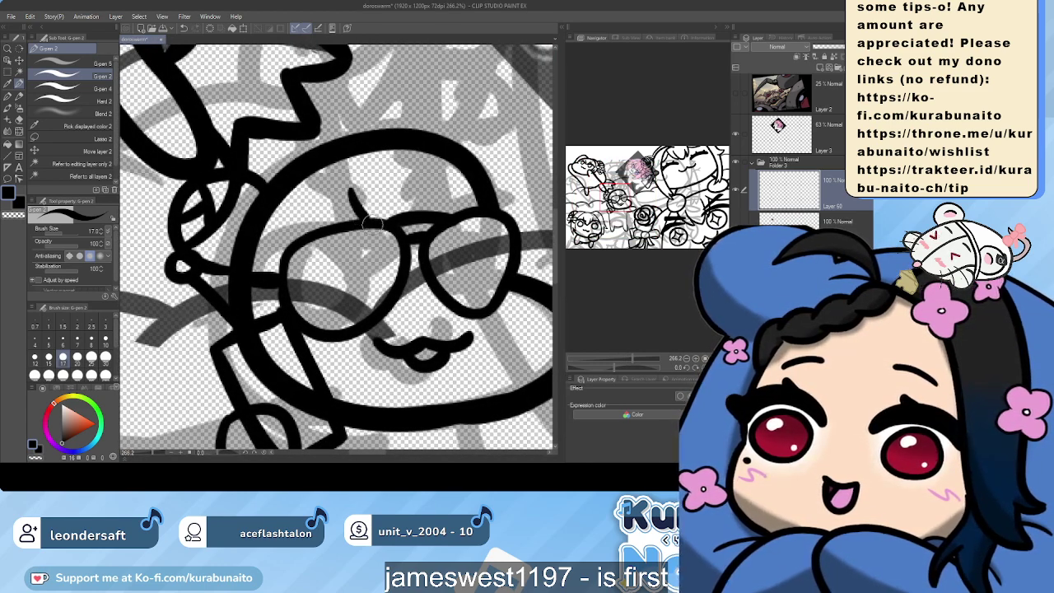
left_click_drag(417, 260, 423, 252)
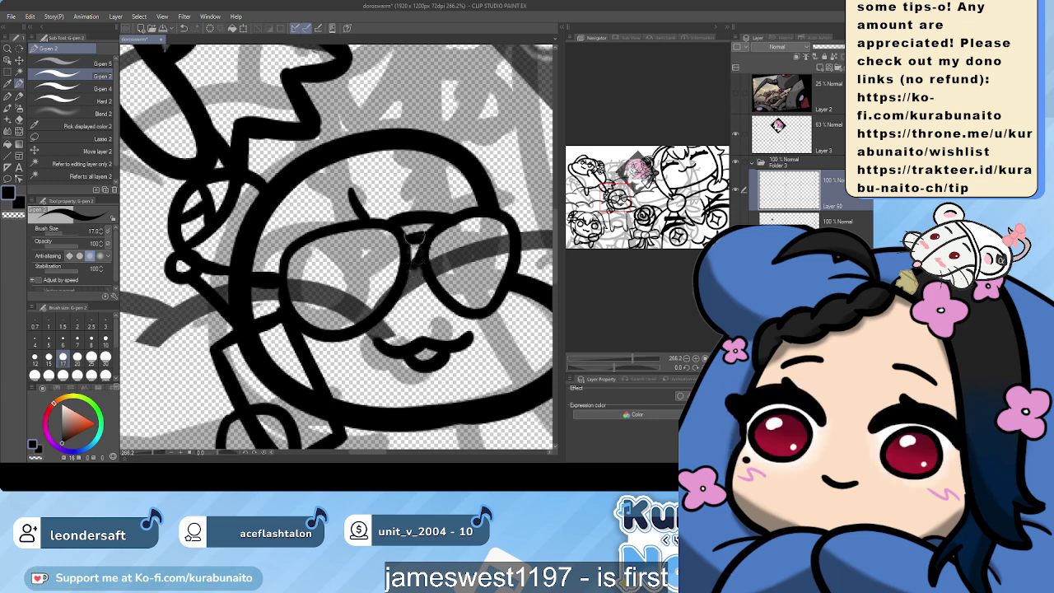
left_click_drag(422, 249, 423, 268)
left_click_drag(454, 191, 455, 213)
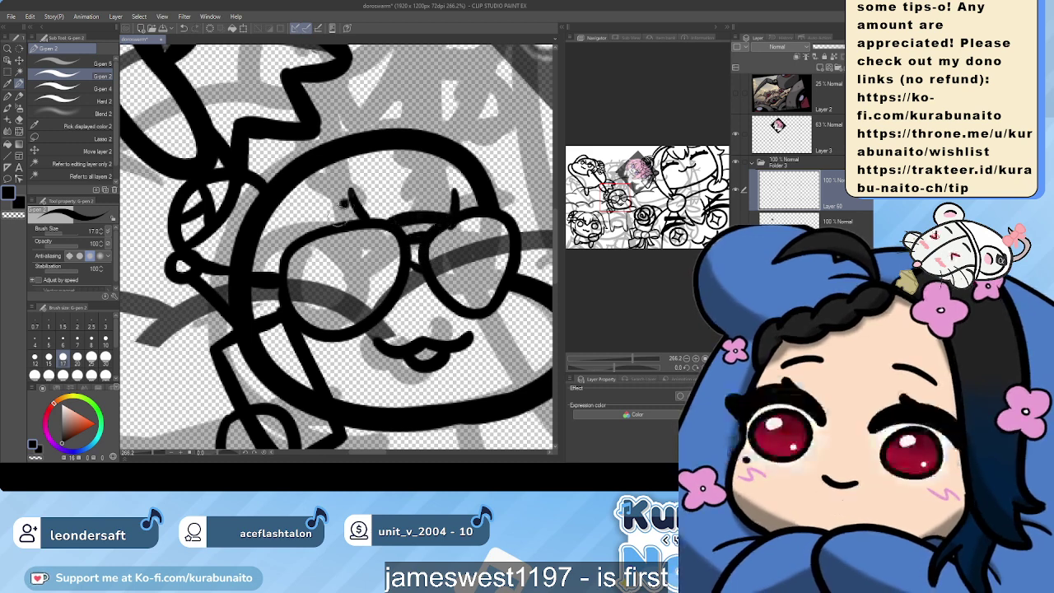
left_click_drag(354, 210, 358, 216)
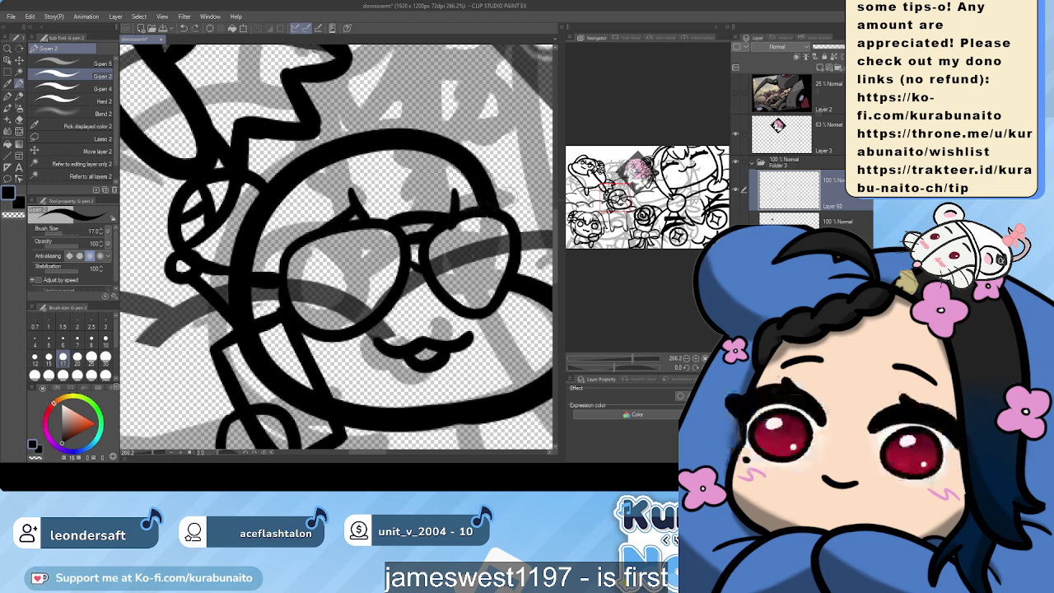
left_click_drag(456, 196, 464, 214)
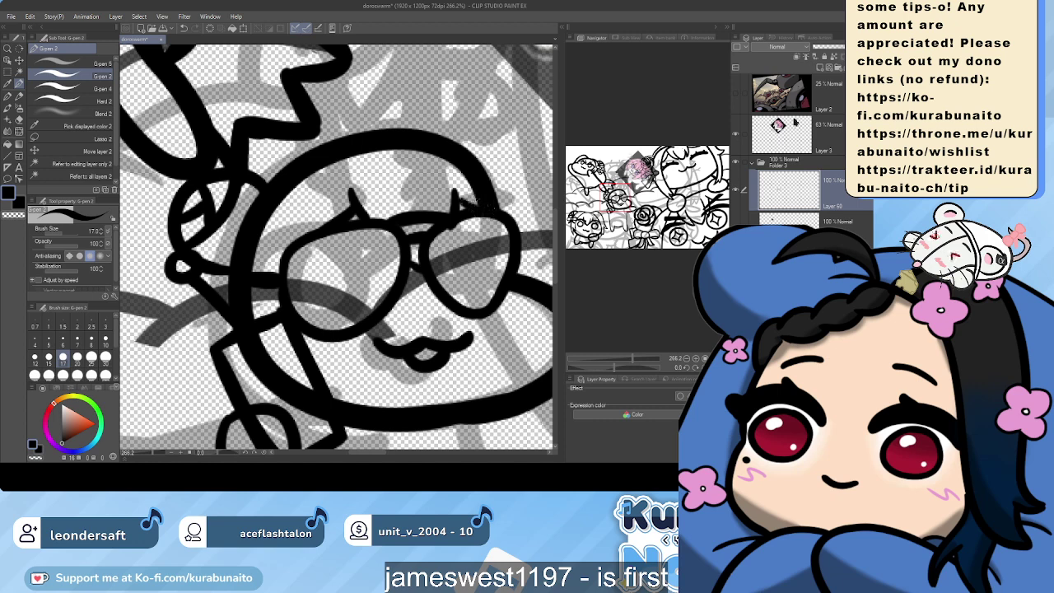
On a new layer, ink a long side lock of hair curving from the crown behind the face to a pointed tip beside the phone
left_click_drag(446, 148, 493, 132)
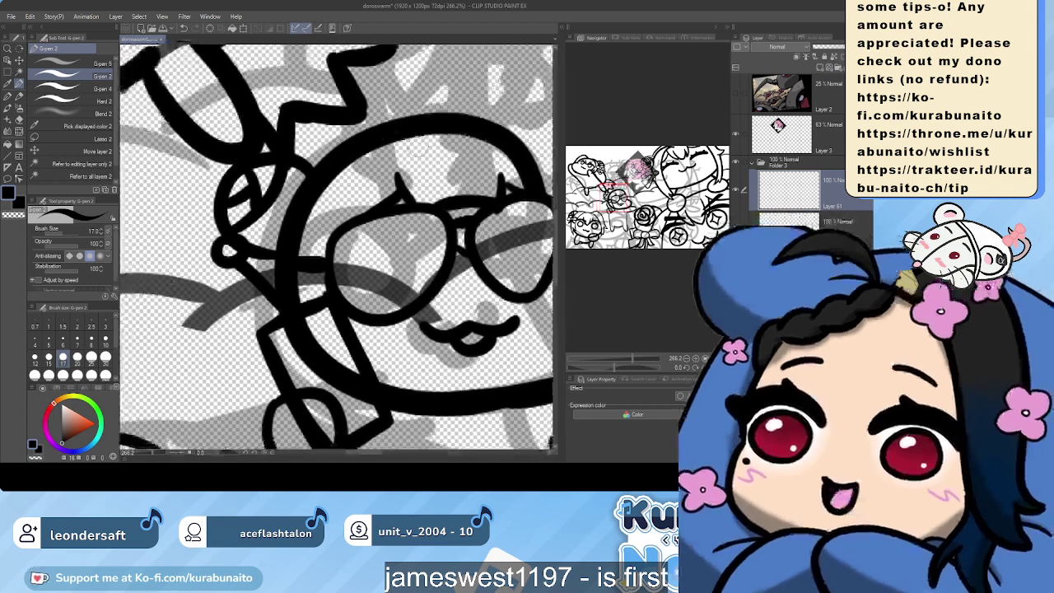
mouse_move(382, 123)
left_mouse_down()
mouse_move(317, 132)
mouse_move(263, 328)
mouse_move(295, 422)
left_mouse_up()
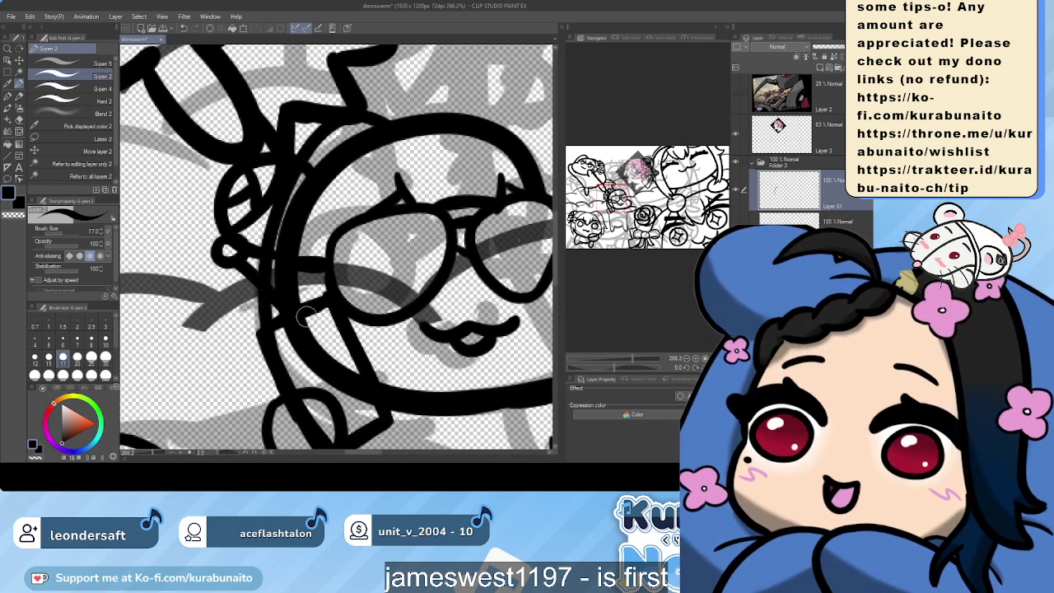
key("ctrl+z")
mouse_move(381, 123)
left_mouse_down()
mouse_move(314, 121)
mouse_move(250, 310)
mouse_move(215, 340)
mouse_move(256, 313)
mouse_move(217, 356)
mouse_move(252, 354)
left_mouse_up()
left_click_drag(251, 354, 263, 311)
key("ctrl+z")
key("ctrl+z")
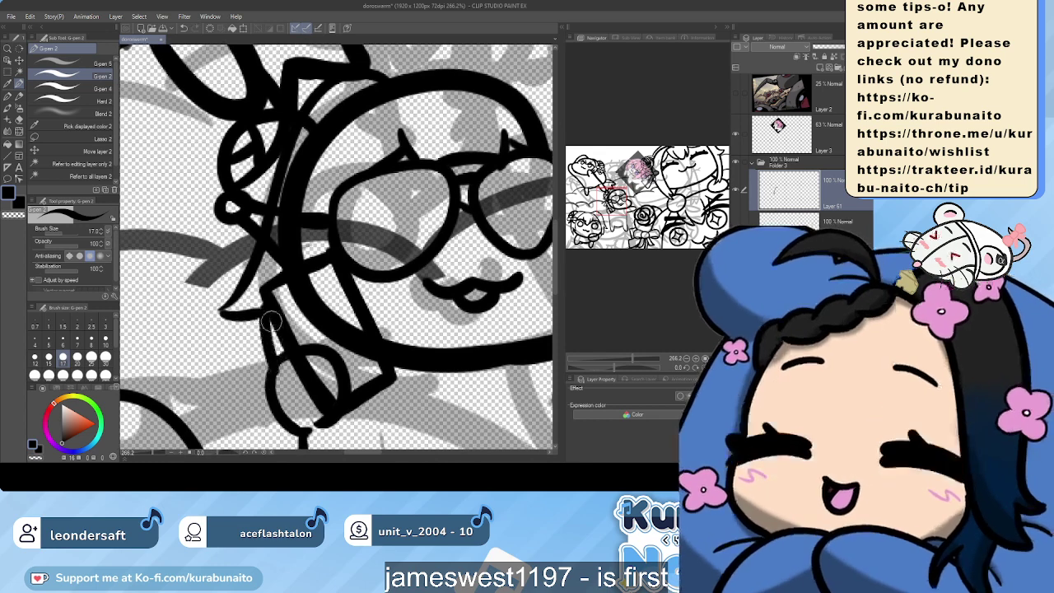
left_click_drag(263, 321, 284, 354)
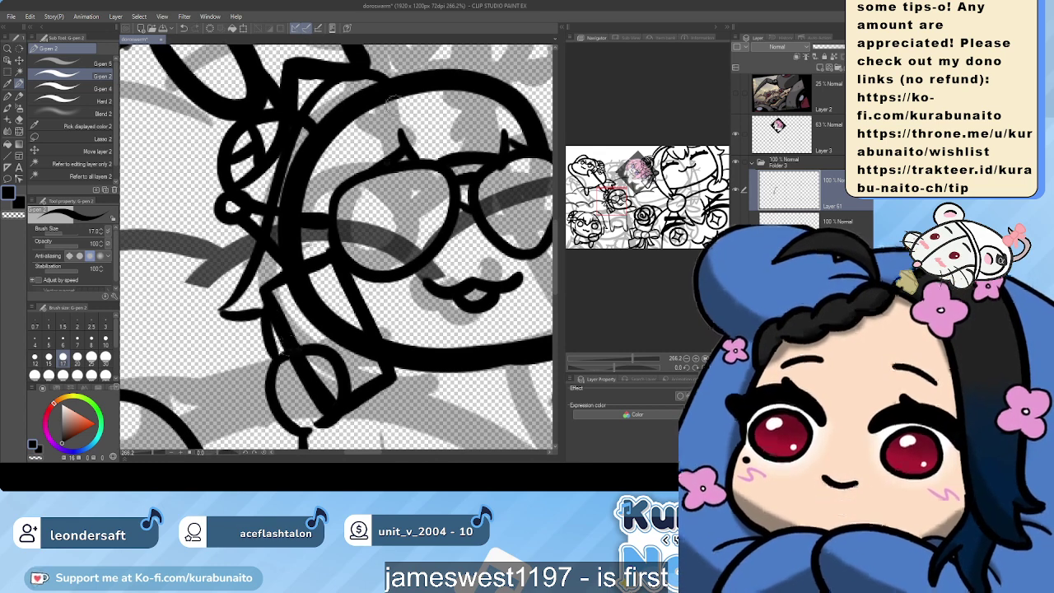
left_click_drag(349, 119, 321, 251)
key("ctrl+z")
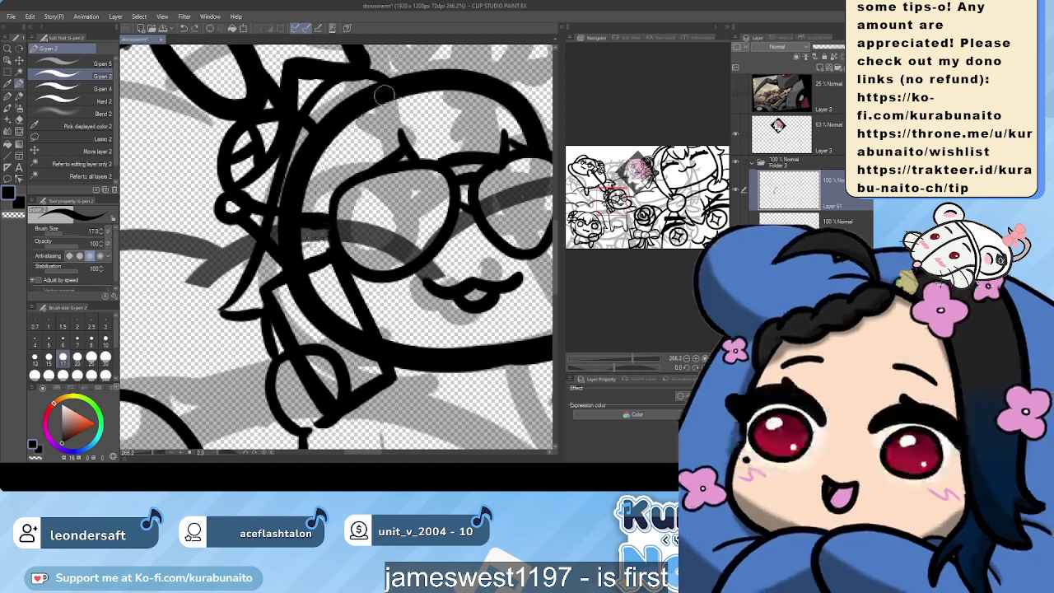
mouse_move(322, 140)
left_mouse_down()
mouse_move(303, 255)
mouse_move(253, 316)
left_mouse_up()
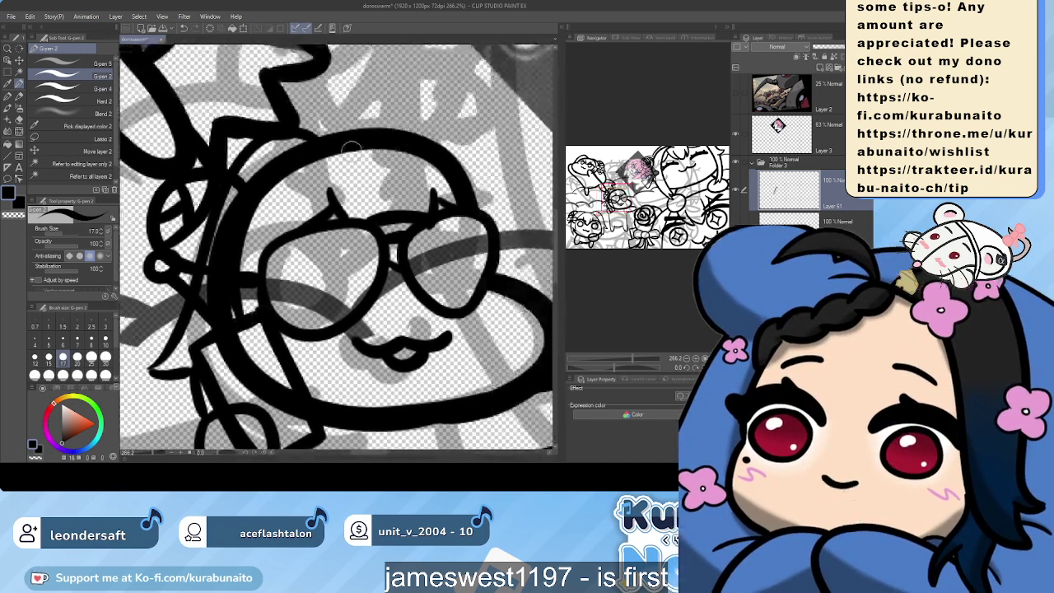
Ink the hair outline arching over the sunglasses chibi's crown and down the far side of her face to the cheek
mouse_move(334, 131)
left_mouse_down()
mouse_move(390, 109)
mouse_move(443, 122)
mouse_move(478, 161)
mouse_move(517, 273)
left_mouse_up()
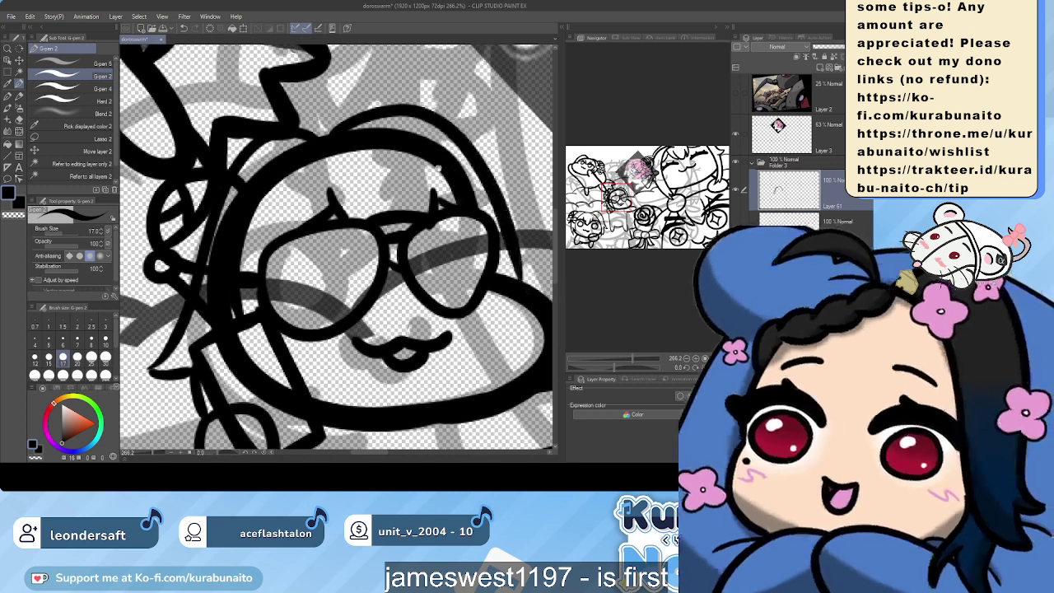
left_click_drag(391, 80, 309, 106)
key("ctrl+z")
mouse_move(257, 164)
left_mouse_down()
mouse_move(297, 137)
mouse_move(350, 132)
mouse_move(428, 257)
mouse_move(436, 317)
left_mouse_up()
key("ctrl+z")
mouse_move(265, 155)
left_mouse_down()
mouse_move(376, 150)
mouse_move(414, 199)
mouse_move(452, 328)
left_mouse_up()
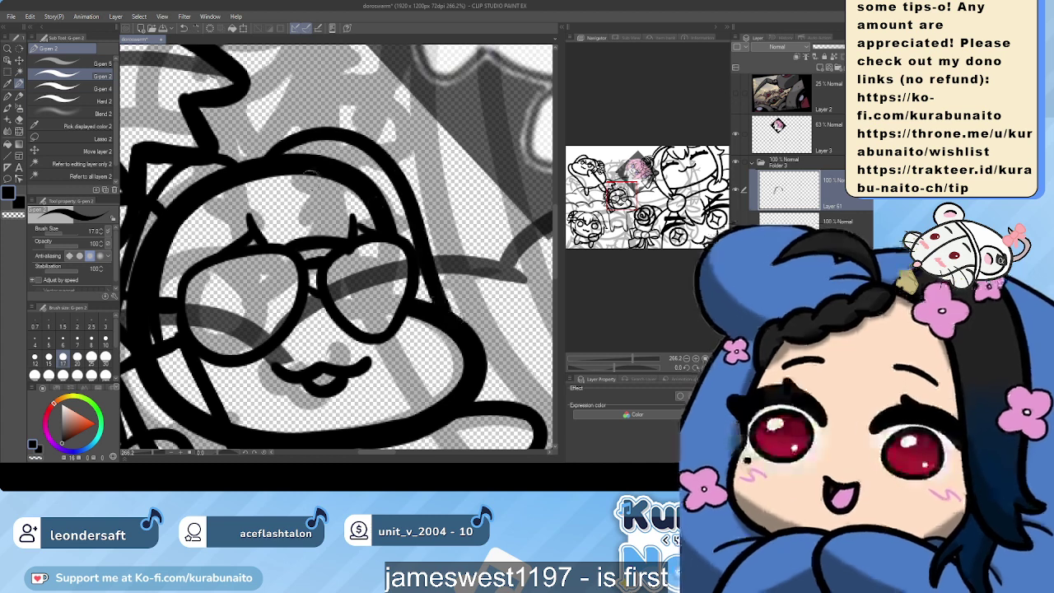
Ink an inner strand down the far side of the face and erase the part that overlaps the sunglasses lens
left_click_drag(360, 191, 416, 294)
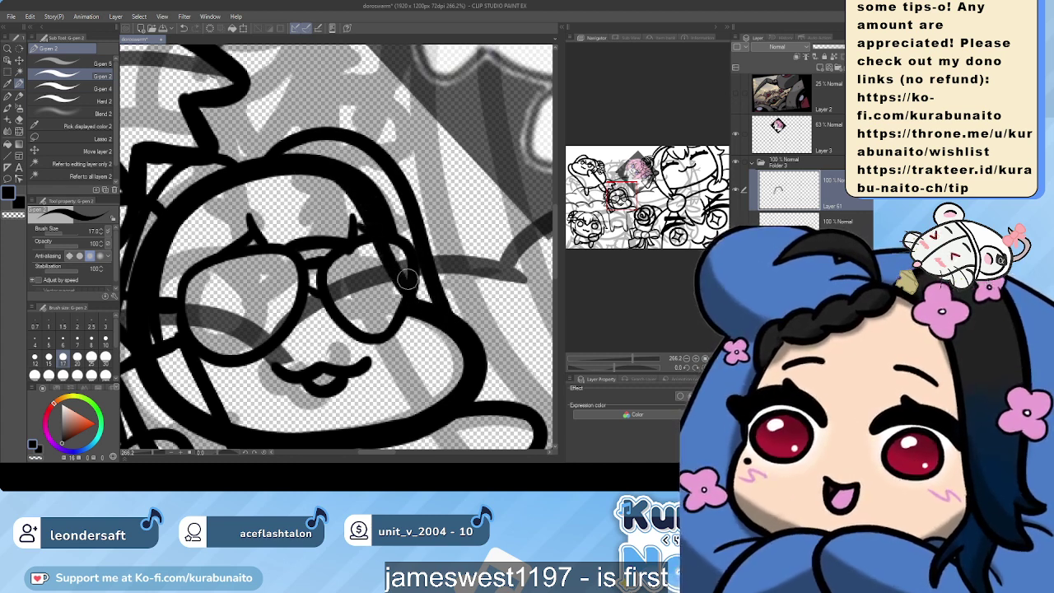
left_click(86, 102)
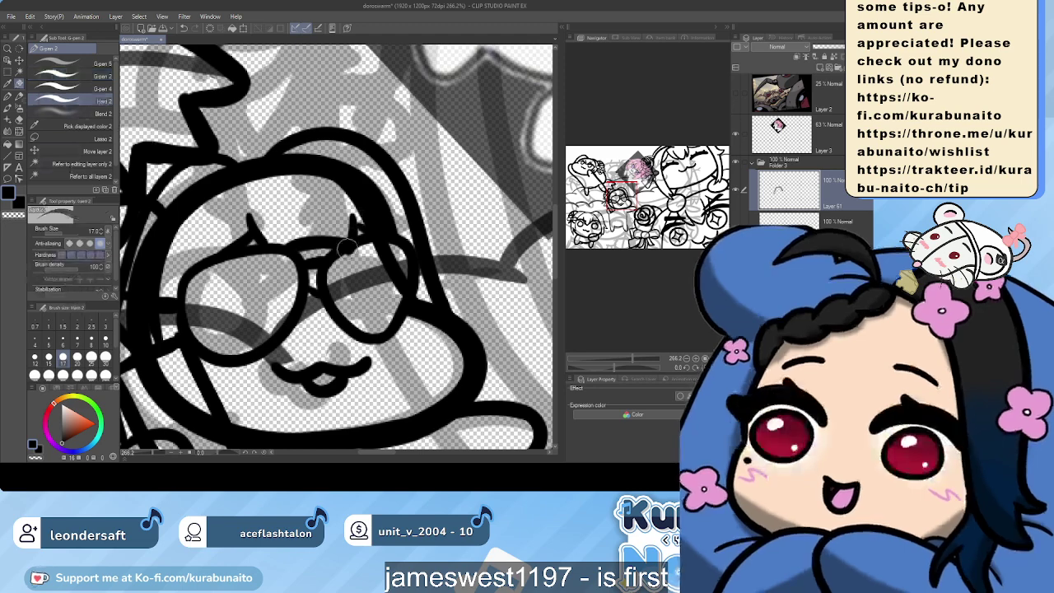
left_click_drag(395, 245, 399, 286)
scroll(449, 168, "down", 4)
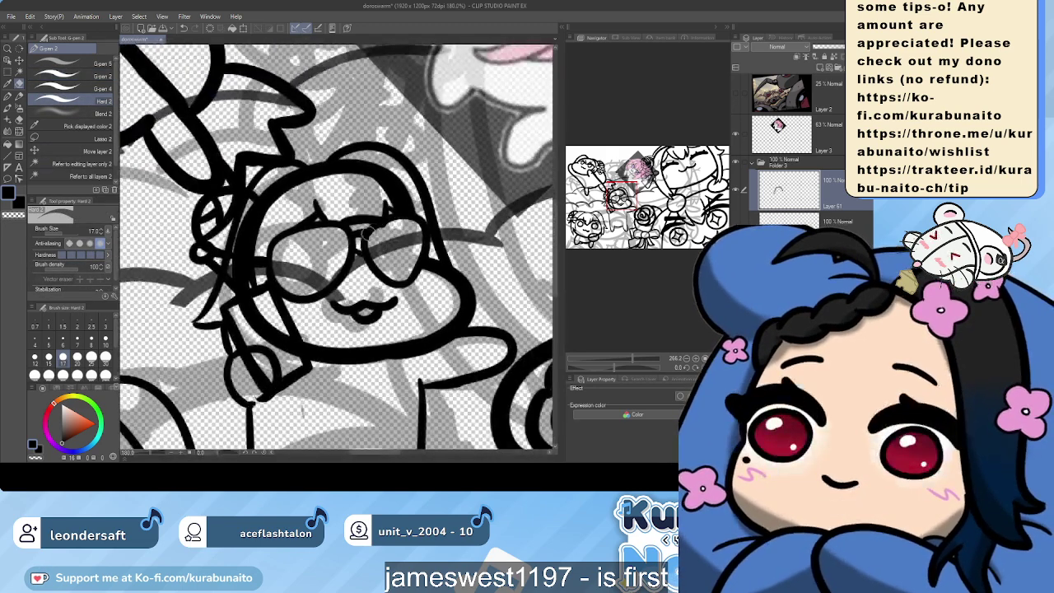
Using G-pen 2 on a new layer, ink a solid black bow with rounded loops below the hair bun
left_click(82, 76)
left_click_drag(216, 265, 286, 264)
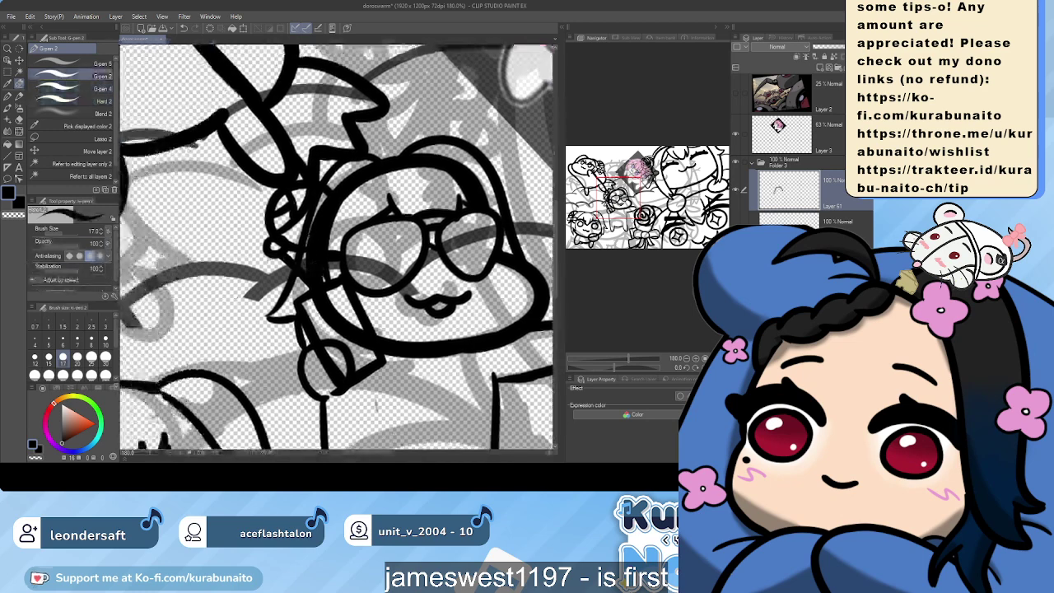
scroll(288, 262, "up", 5)
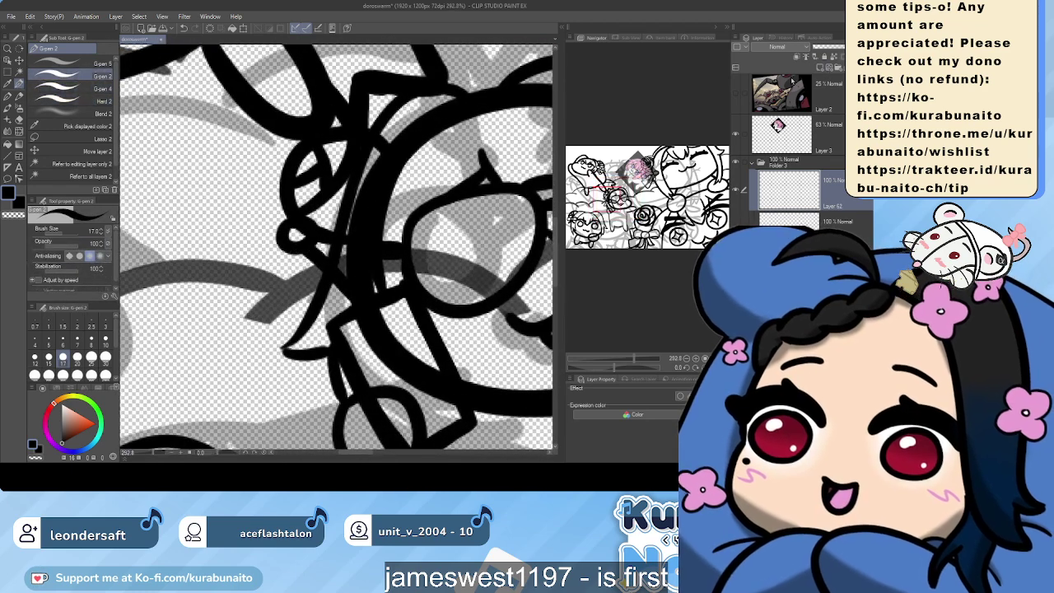
mouse_move(323, 219)
left_mouse_down()
mouse_move(290, 227)
mouse_move(280, 215)
mouse_move(308, 245)
mouse_move(292, 238)
left_mouse_up()
key("ctrl+z")
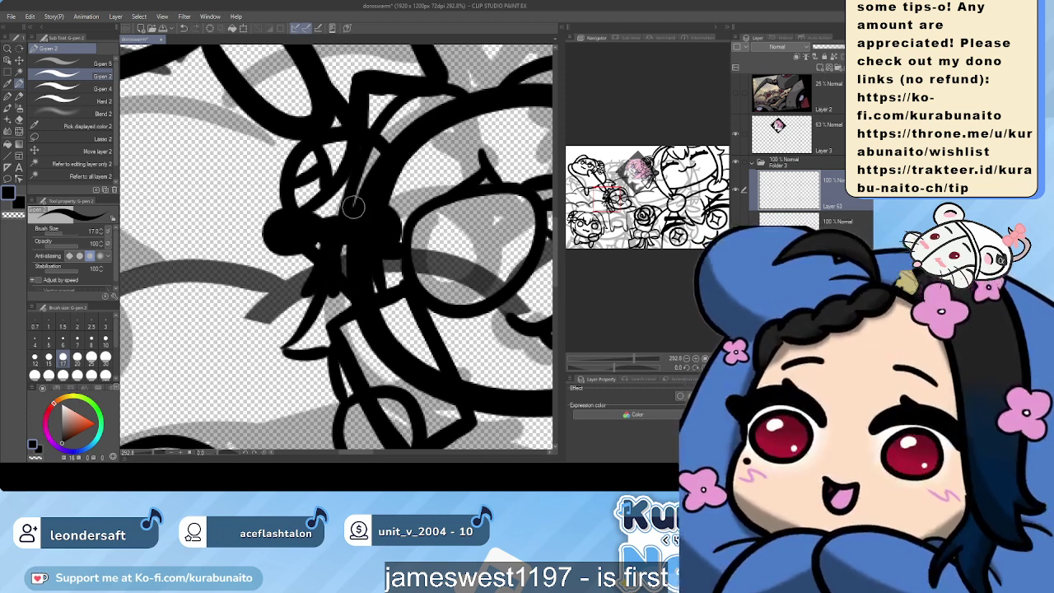
Ink folded ribbon shapes fanning out behind and below the black bow, closing them beside the pointed hair lock
mouse_move(285, 197)
left_mouse_down()
mouse_move(248, 206)
mouse_move(257, 247)
mouse_move(239, 259)
mouse_move(253, 303)
mouse_move(315, 268)
left_mouse_up()
key("ctrl+z")
left_click_drag(248, 316, 313, 268)
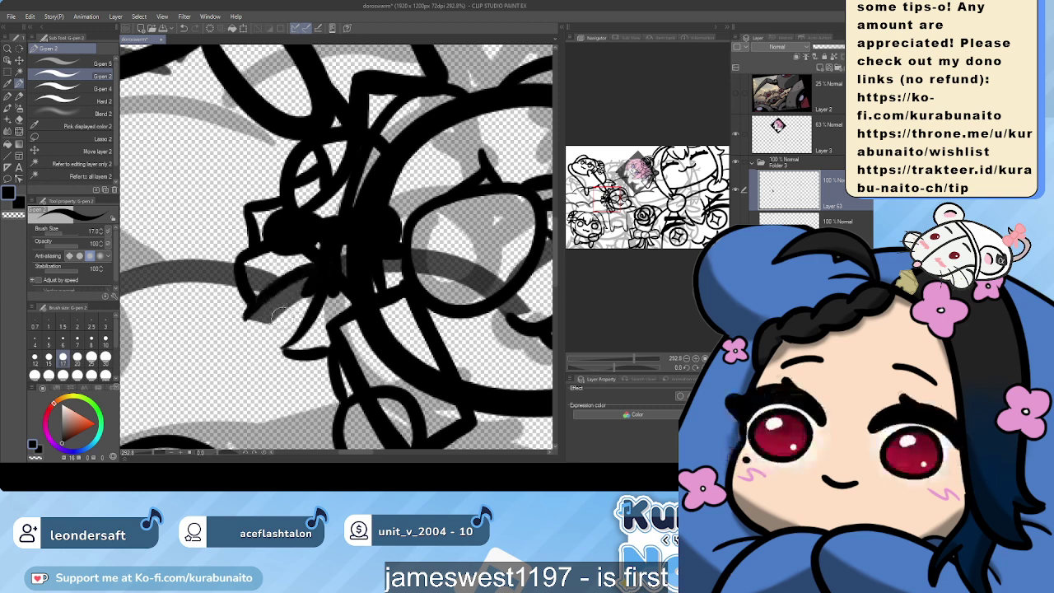
mouse_move(252, 322)
left_mouse_down()
mouse_move(258, 368)
mouse_move(282, 353)
mouse_move(268, 367)
mouse_move(294, 359)
left_mouse_up()
key("ctrl+z")
key("ctrl+z")
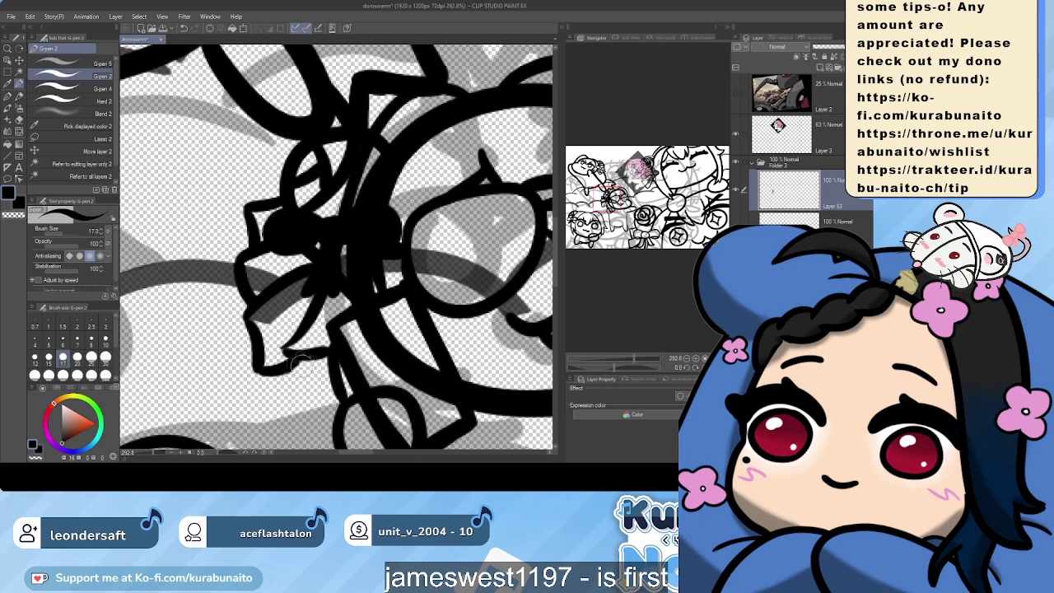
scroll(301, 363, "down", 2)
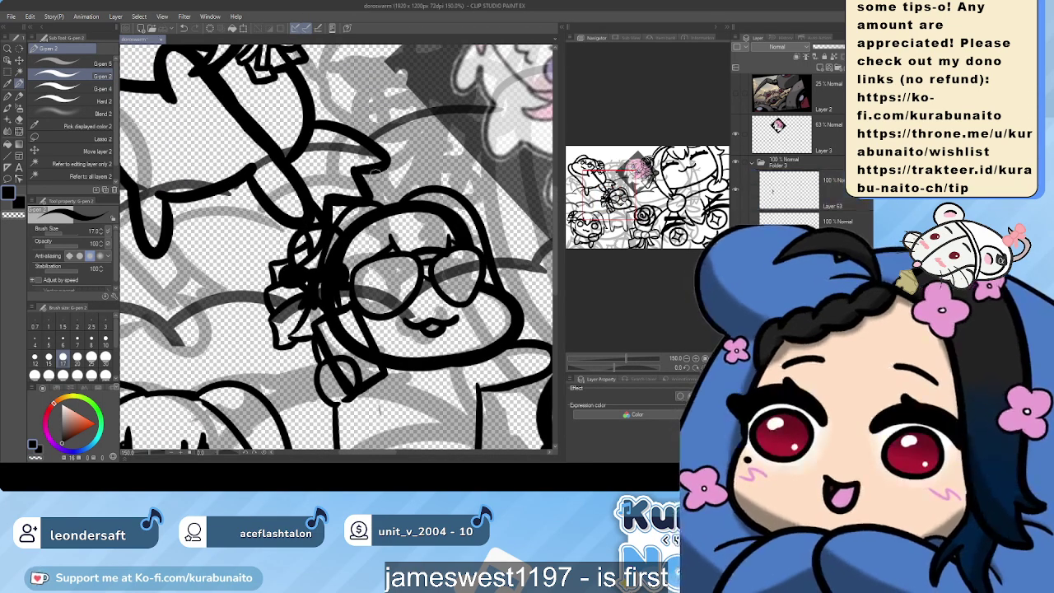
Switch to the Hard 2 eraser at brush size 30 and look through the layers for the head line art
left_click(78, 100)
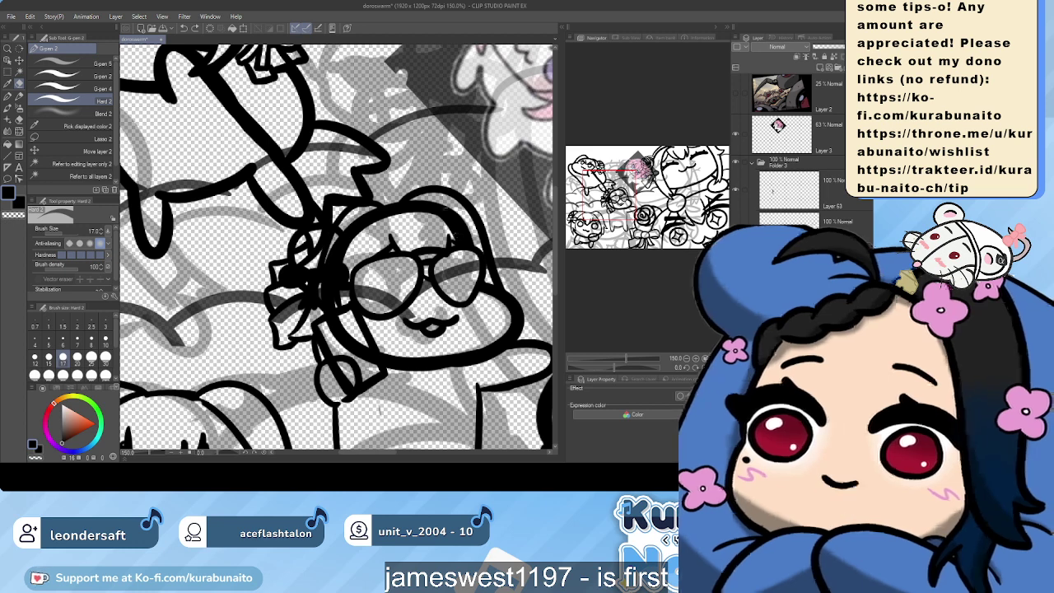
scroll(789, 123, "down", 3)
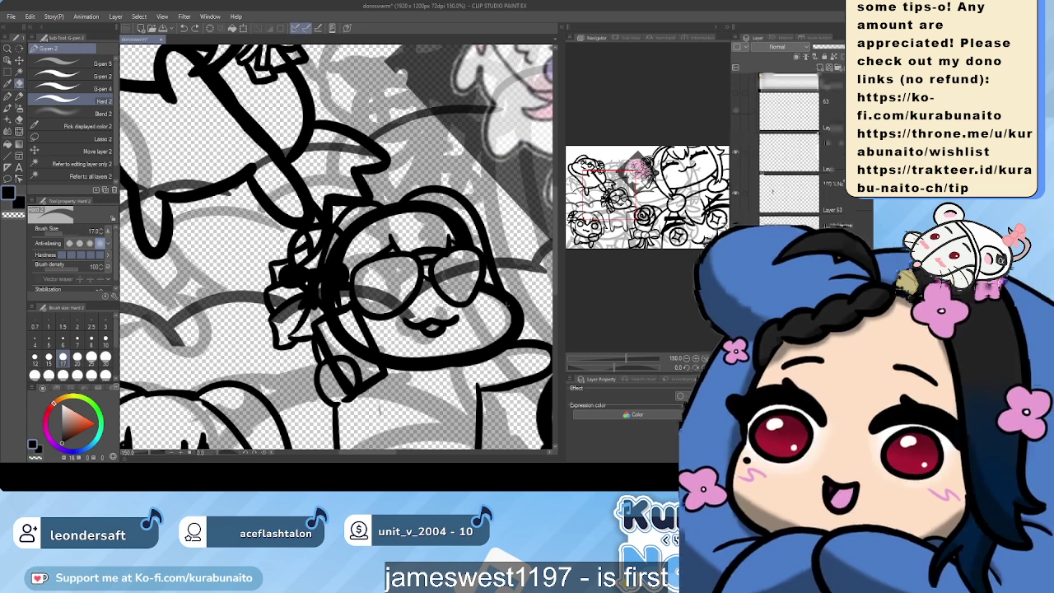
left_click(72, 89)
left_click(73, 101)
mouse_move(455, 216)
left_mouse_down()
mouse_move(470, 238)
mouse_move(417, 199)
left_mouse_up()
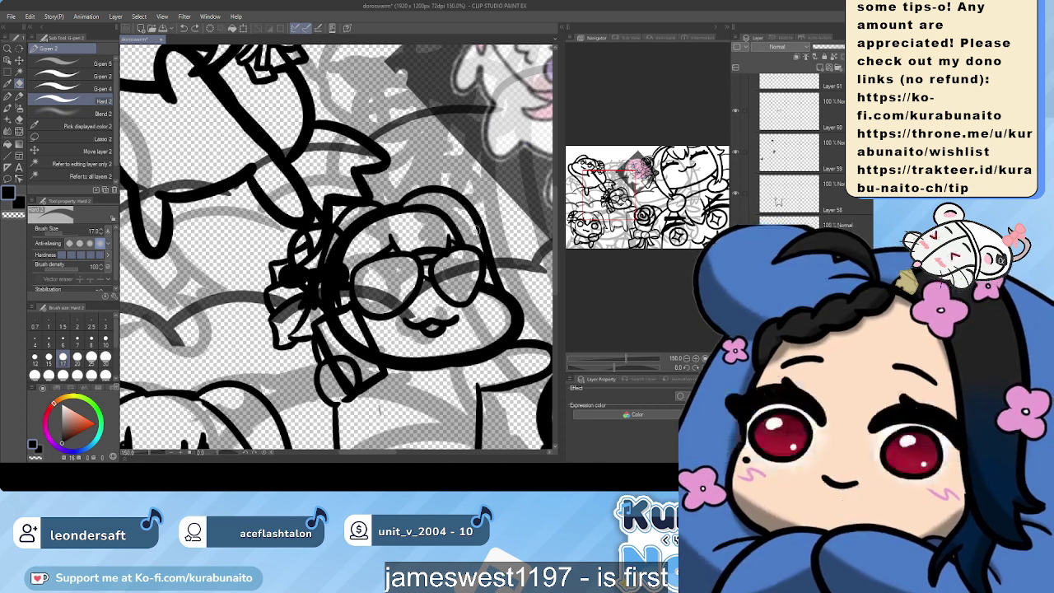
left_click(105, 359)
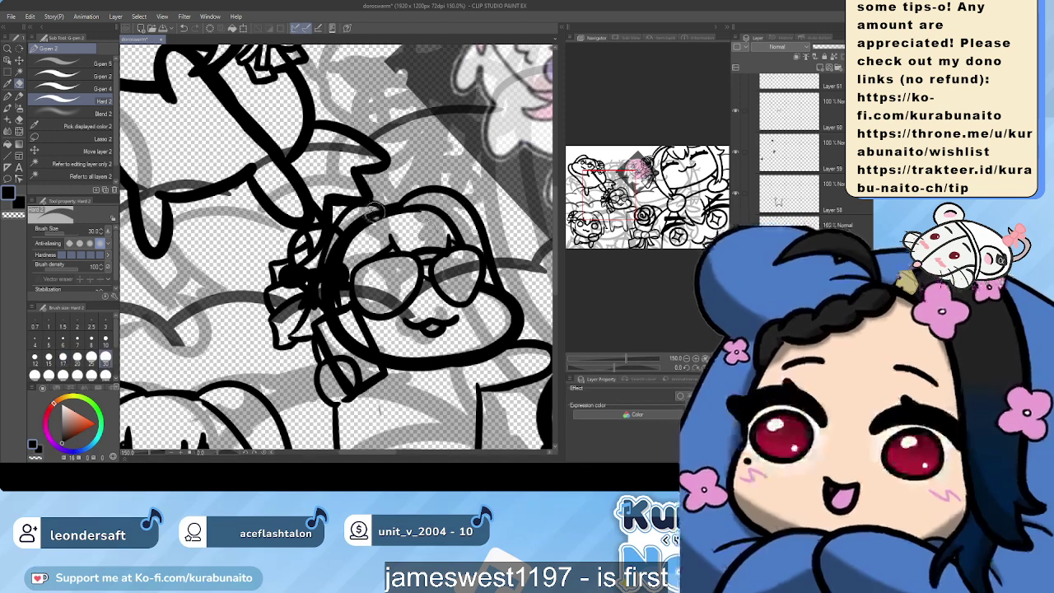
Try to erase the head outline where it runs along the hair at the upper-left of the sunglasses chibi's head
mouse_move(376, 208)
left_mouse_down()
mouse_move(341, 234)
mouse_move(369, 223)
left_mouse_up()
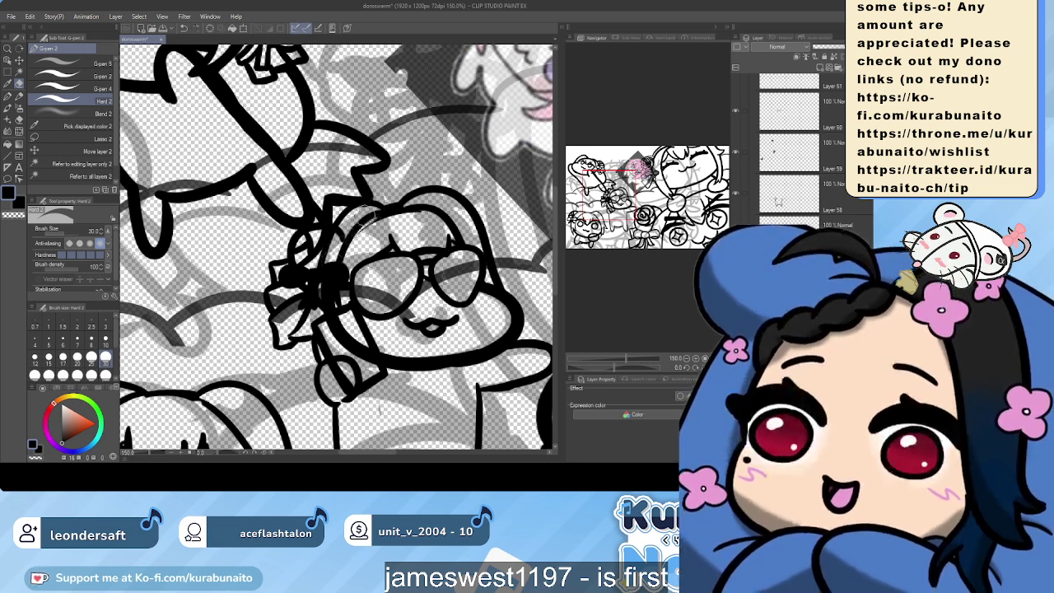
key("ctrl+z")
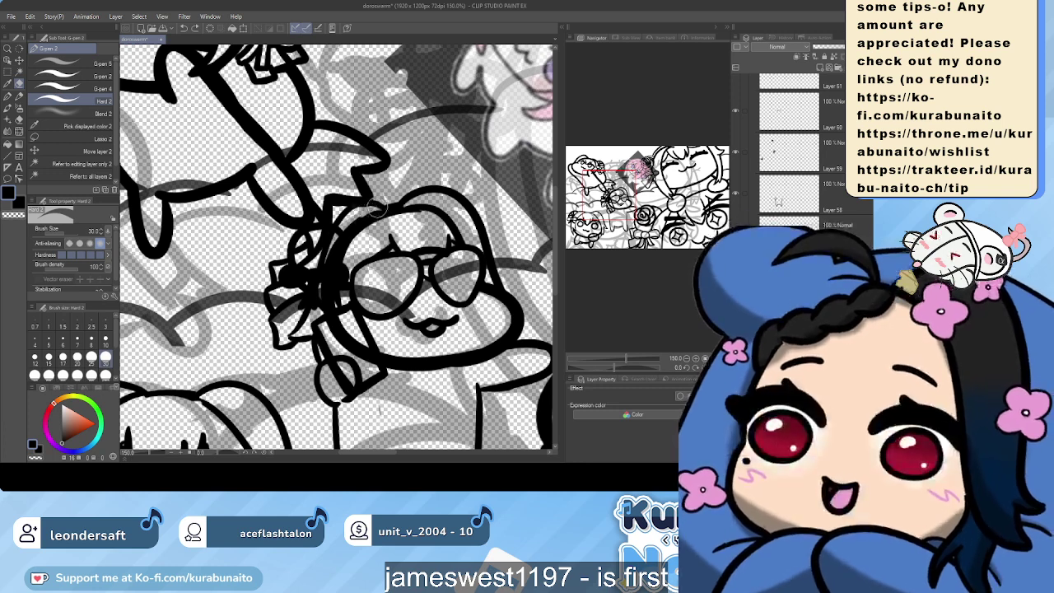
mouse_move(358, 215)
left_mouse_down()
mouse_move(326, 268)
mouse_move(331, 248)
left_mouse_up()
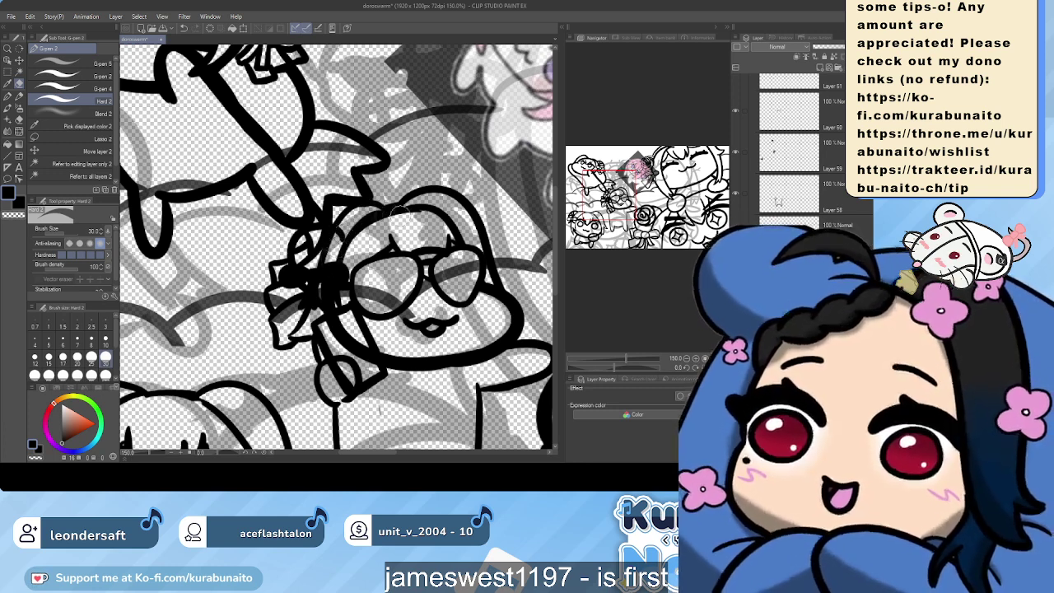
key("ctrl+z")
key("ctrl+z")
key("ctrl+z")
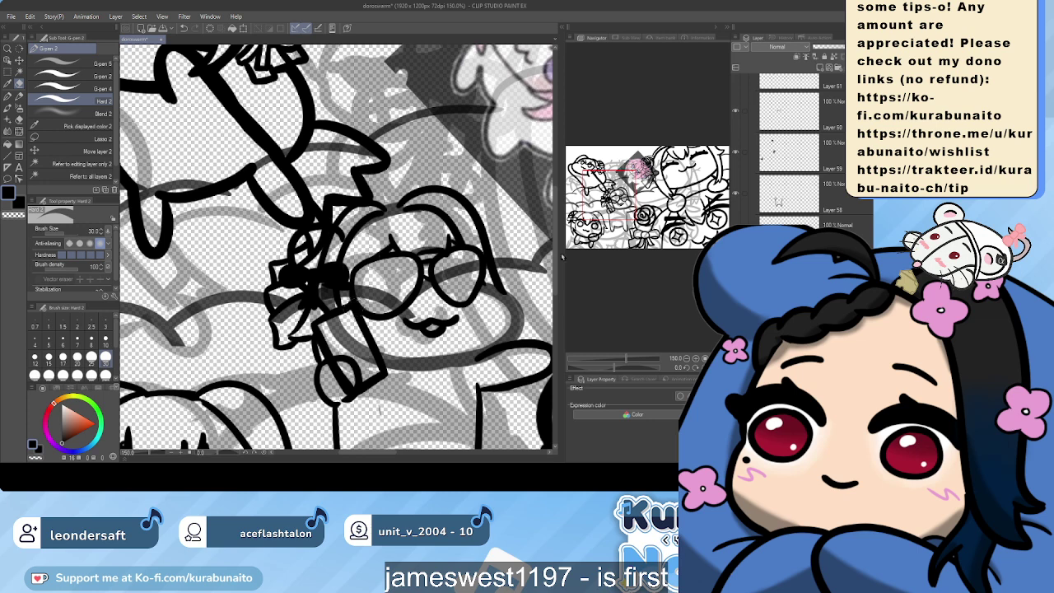
Restore the sunglasses chibi's face outline and erase the pointed hair lock's line where it overlaps the upper-left of her head
left_click_drag(484, 284, 384, 363)
left_click_drag(502, 341, 397, 369)
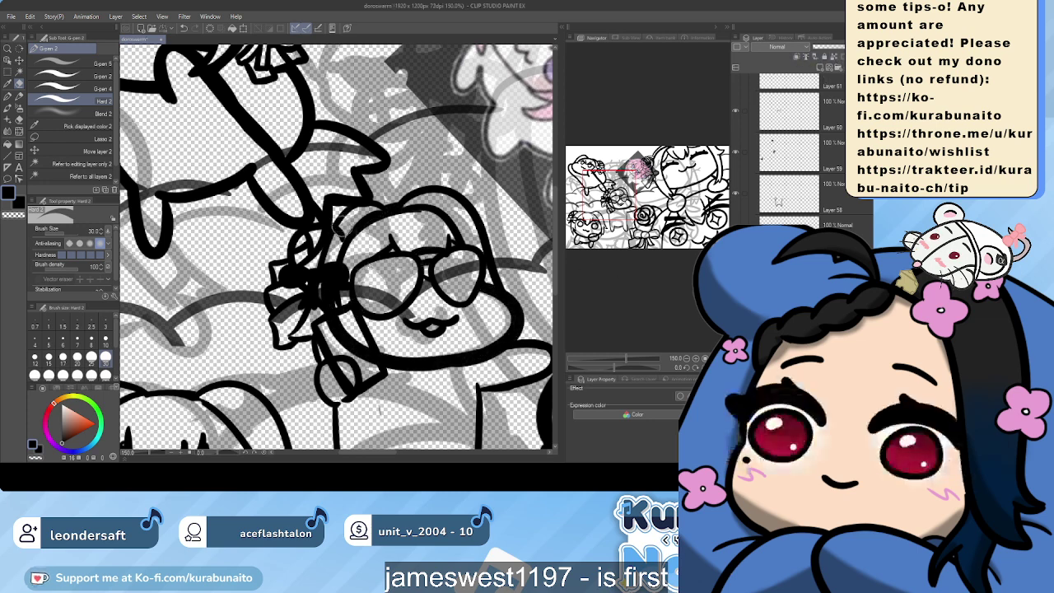
left_click(339, 234, "ctrl+shift")
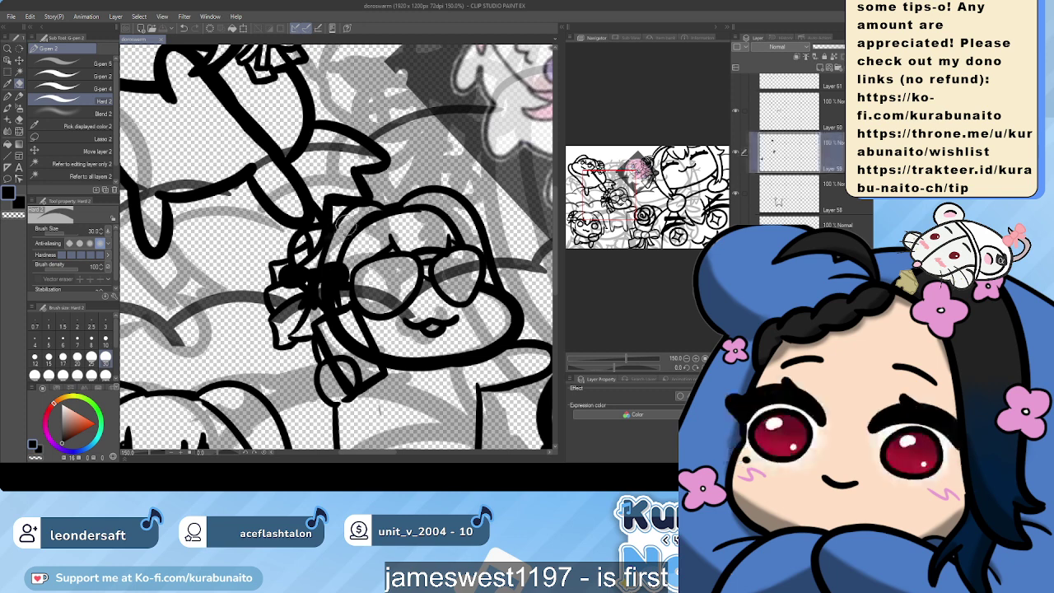
left_click_drag(344, 230, 379, 199)
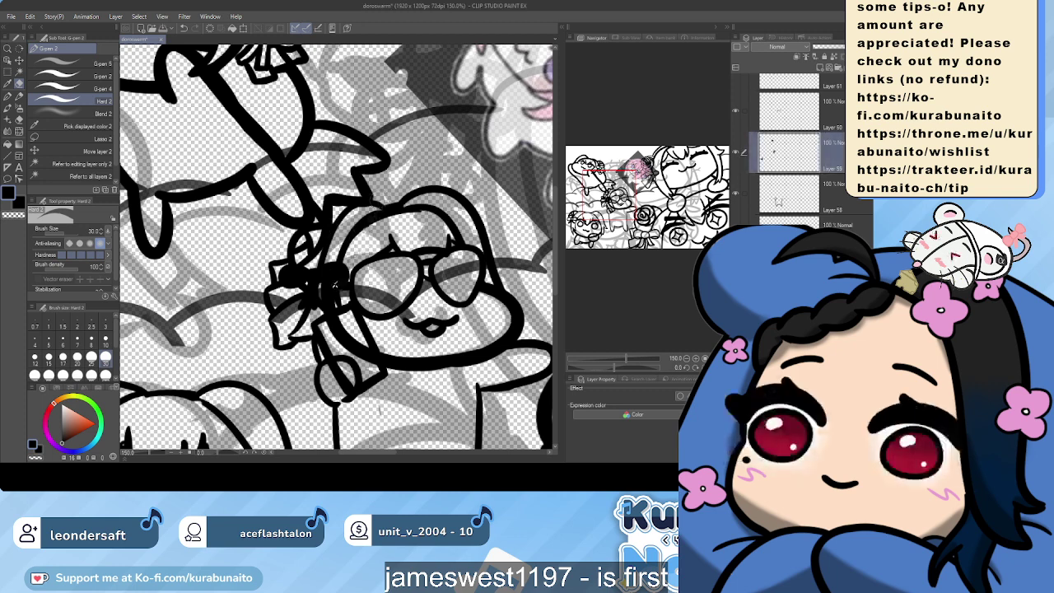
Erase the face outline crossing the rectangular shape below the bow and the line running through the chibi's round hand
scroll(342, 277, "up", 4)
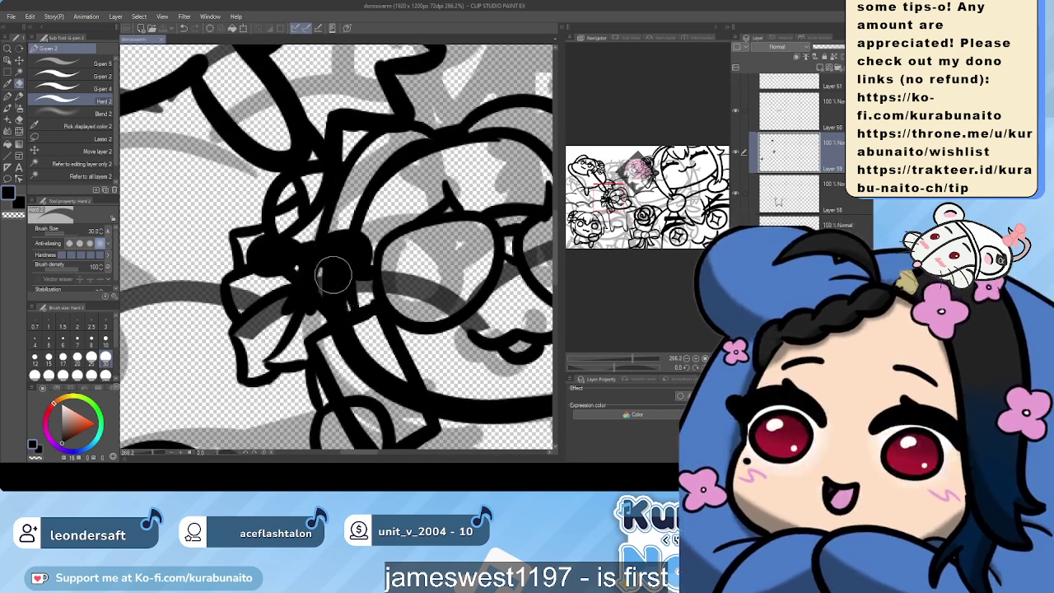
left_click(353, 356, "ctrl+shift")
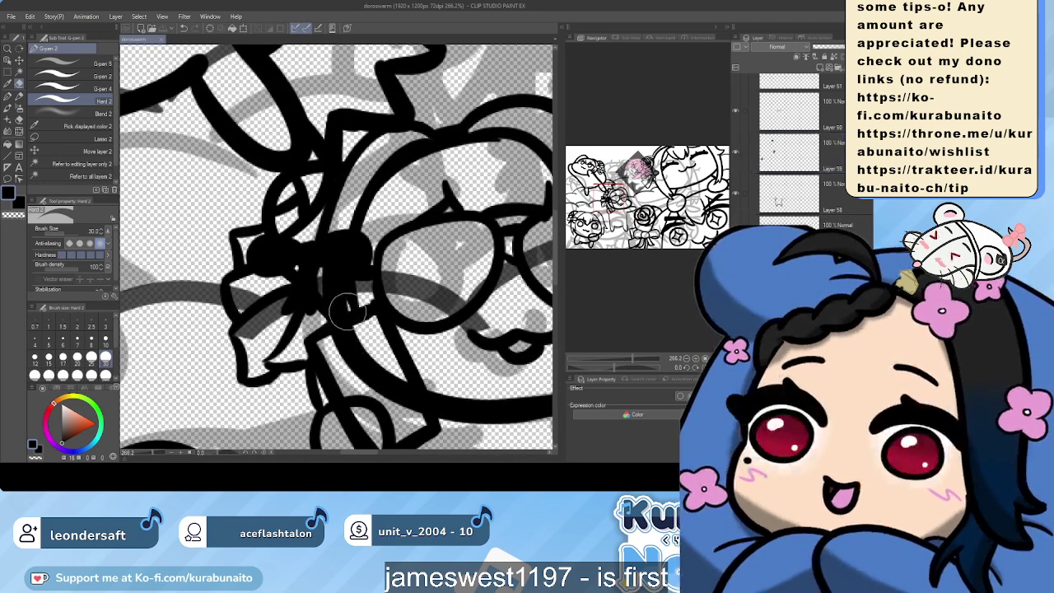
mouse_move(331, 373)
left_mouse_down()
mouse_move(355, 356)
mouse_move(376, 387)
mouse_move(407, 395)
mouse_move(366, 299)
left_mouse_up()
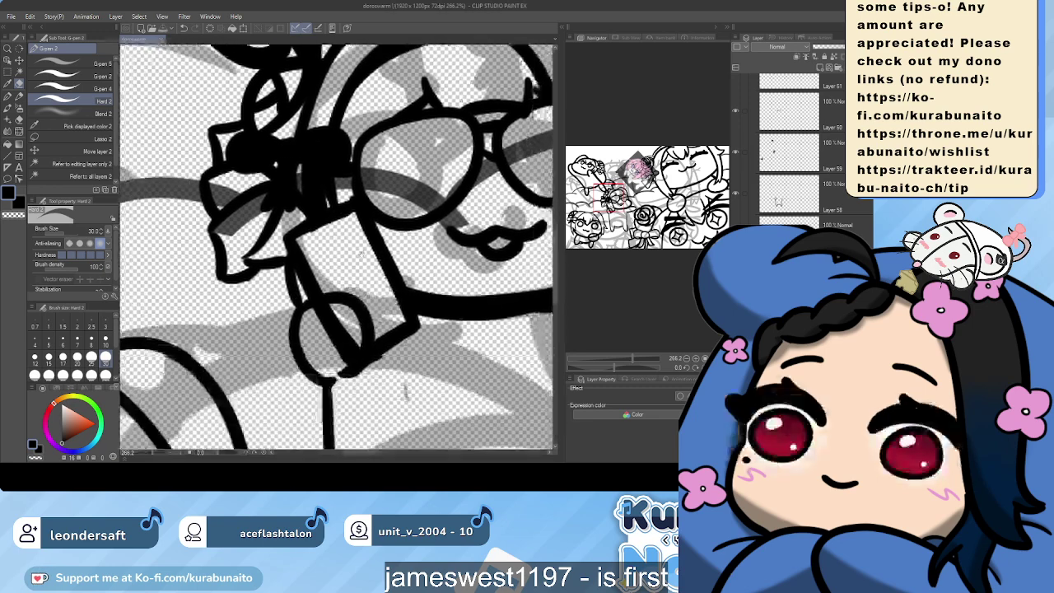
mouse_move(333, 340)
left_mouse_down()
mouse_move(351, 343)
mouse_move(332, 328)
left_mouse_up()
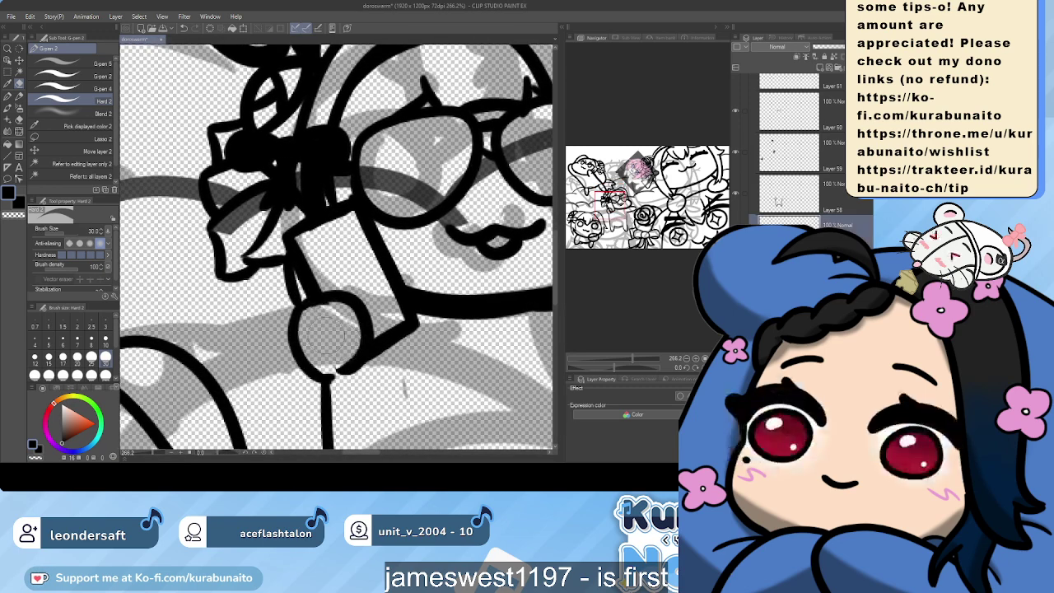
scroll(325, 338, "down", 4)
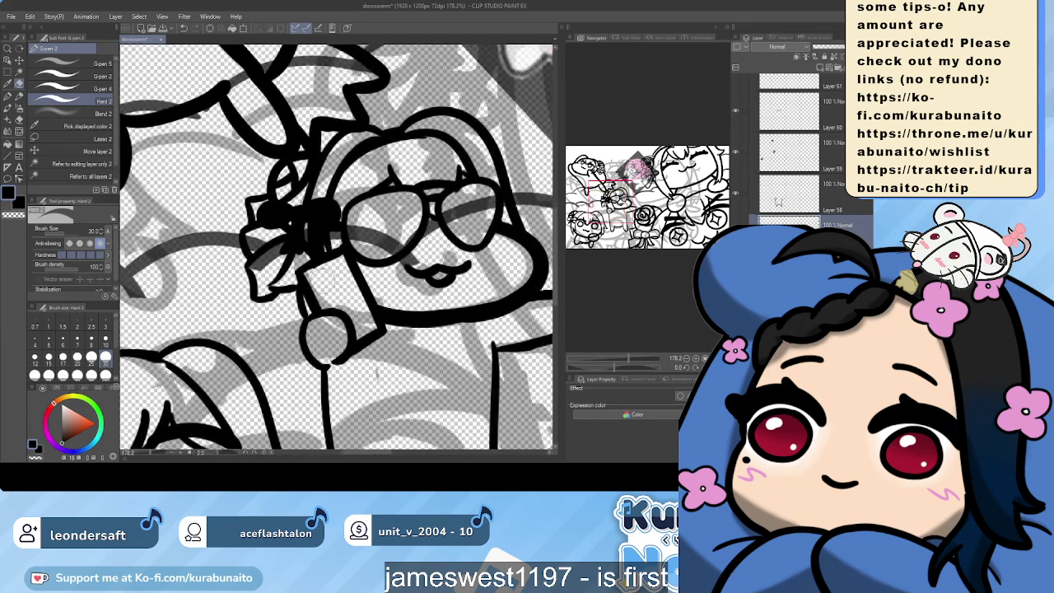
Using G-pen 2 at brush size 17, ink small zigzag motion marks beside the sunglasses chibi's raised hand, undoing unsatisfactory strokes
left_click(74, 76)
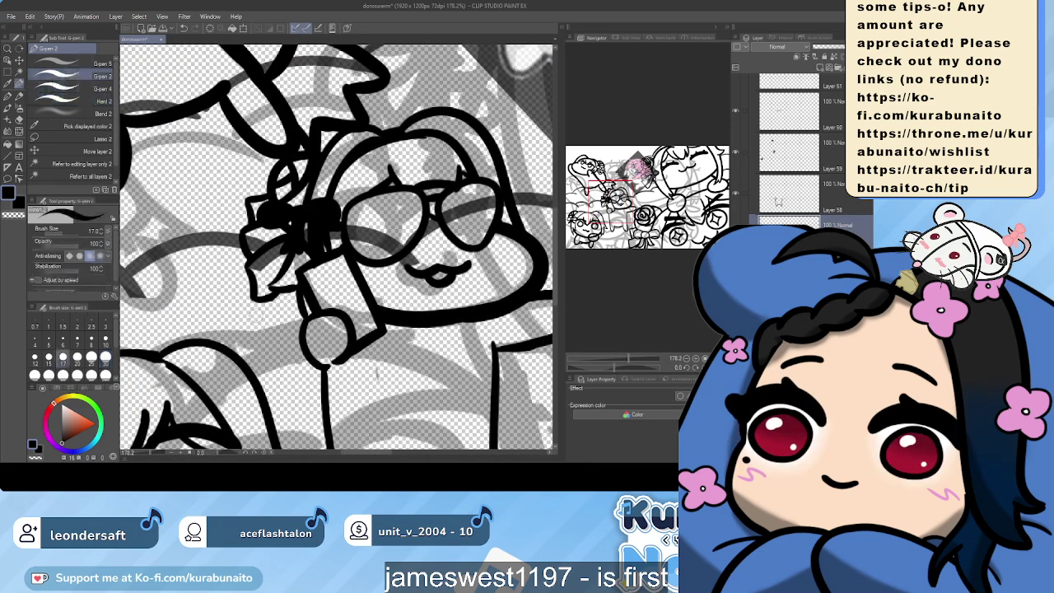
mouse_move(244, 321)
left_mouse_down()
mouse_move(287, 314)
mouse_move(253, 320)
left_mouse_up()
key("ctrl+z")
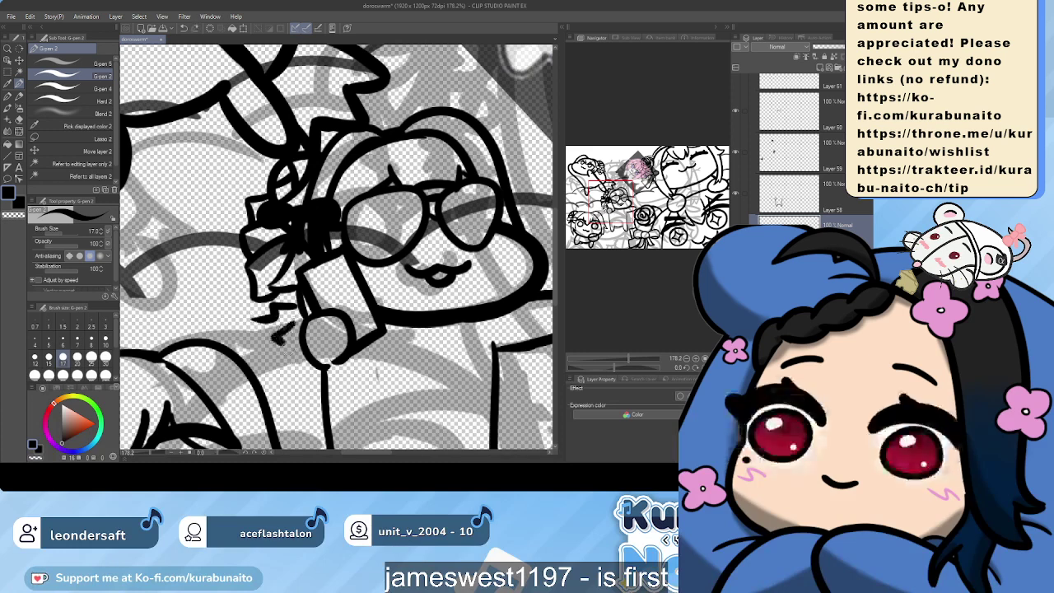
key("ctrl+z")
mouse_move(244, 307)
left_mouse_down()
mouse_move(266, 324)
mouse_move(295, 310)
mouse_move(272, 325)
mouse_move(296, 348)
mouse_move(289, 366)
left_mouse_up()
key("ctrl+z")
key("ctrl+z")
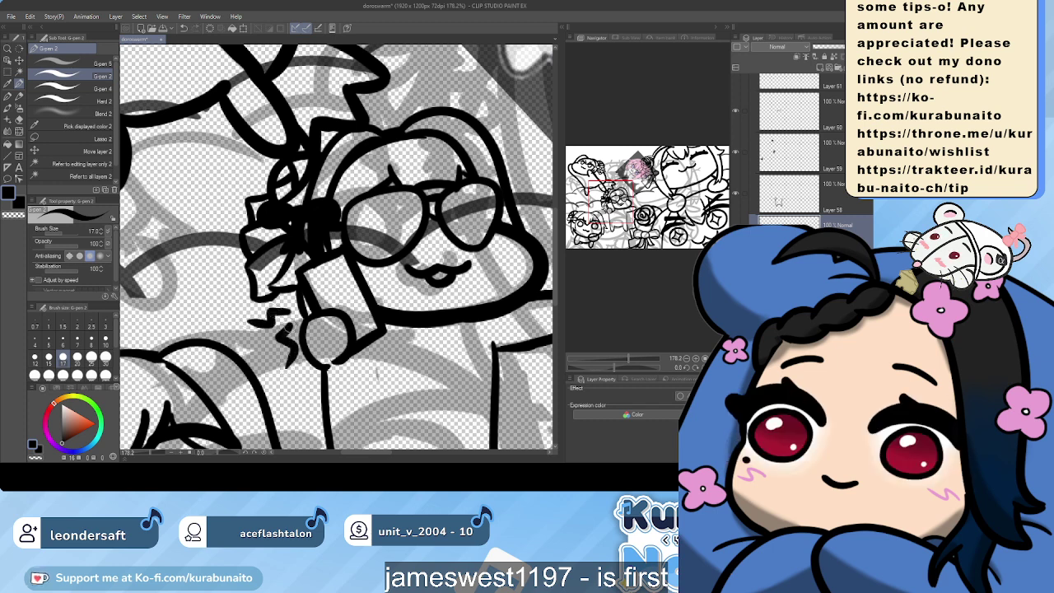
key("ctrl+z")
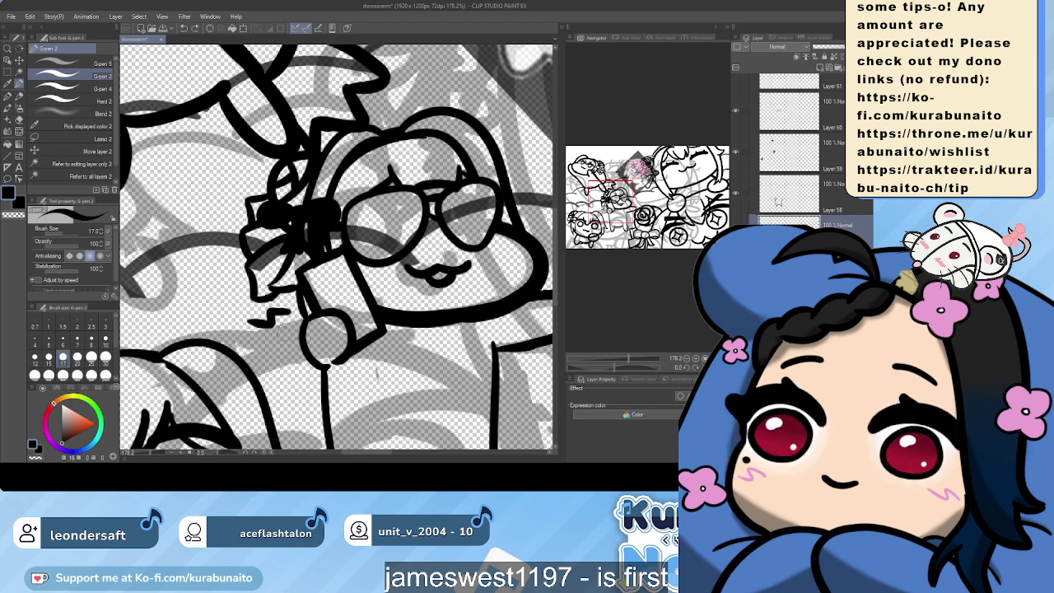
scroll(290, 326, "down", 7)
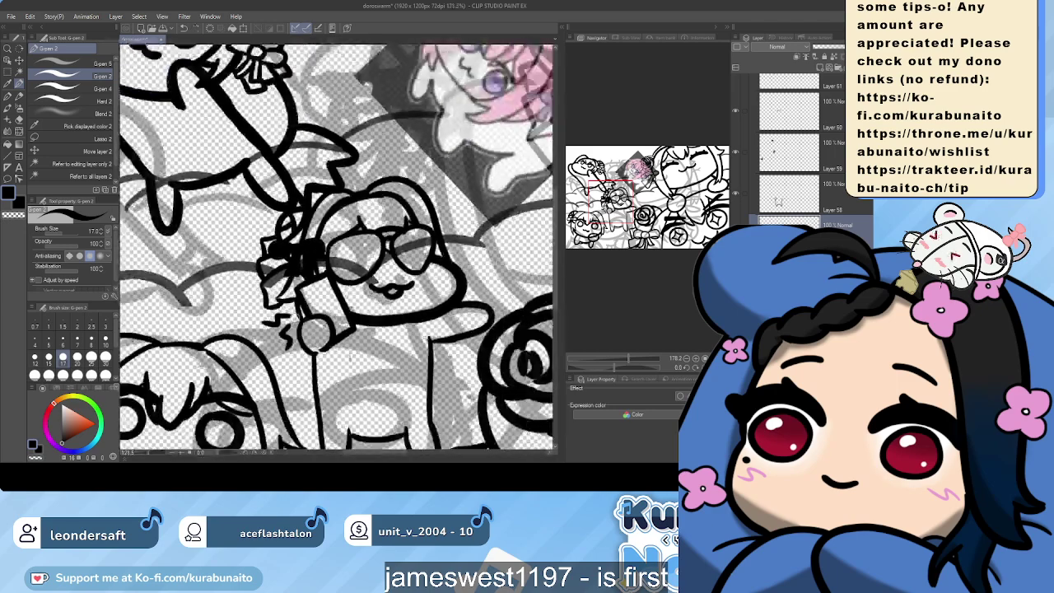
scroll(290, 325, "down", 1)
left_click_drag(290, 325, 298, 282)
scroll(253, 298, "up", 2)
scroll(356, 247, "down", 3)
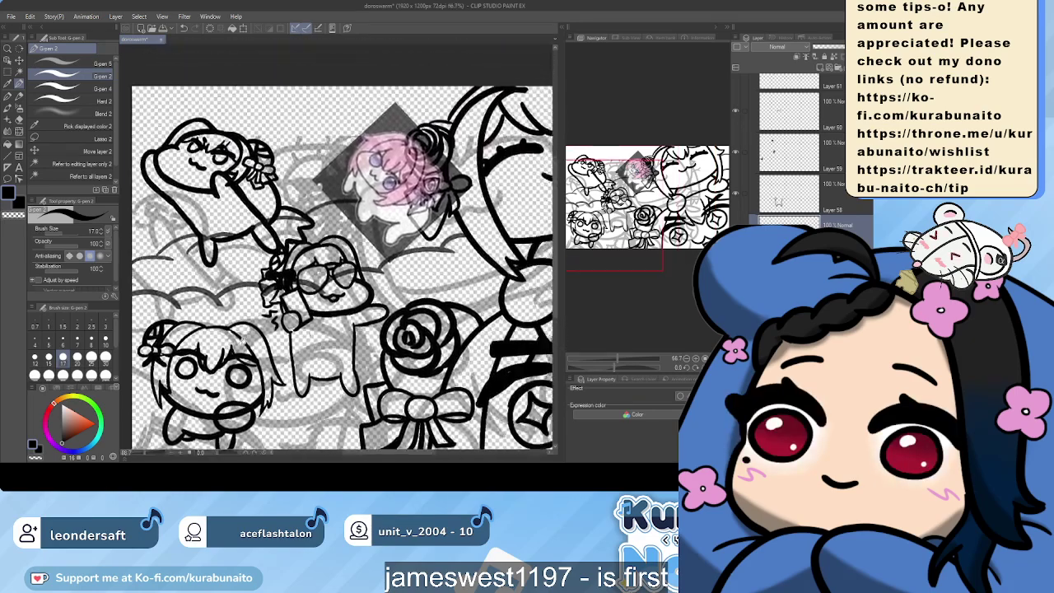
Look over the whole illustration and set the G-pen 2 brush size to 30
scroll(356, 247, "down", 2)
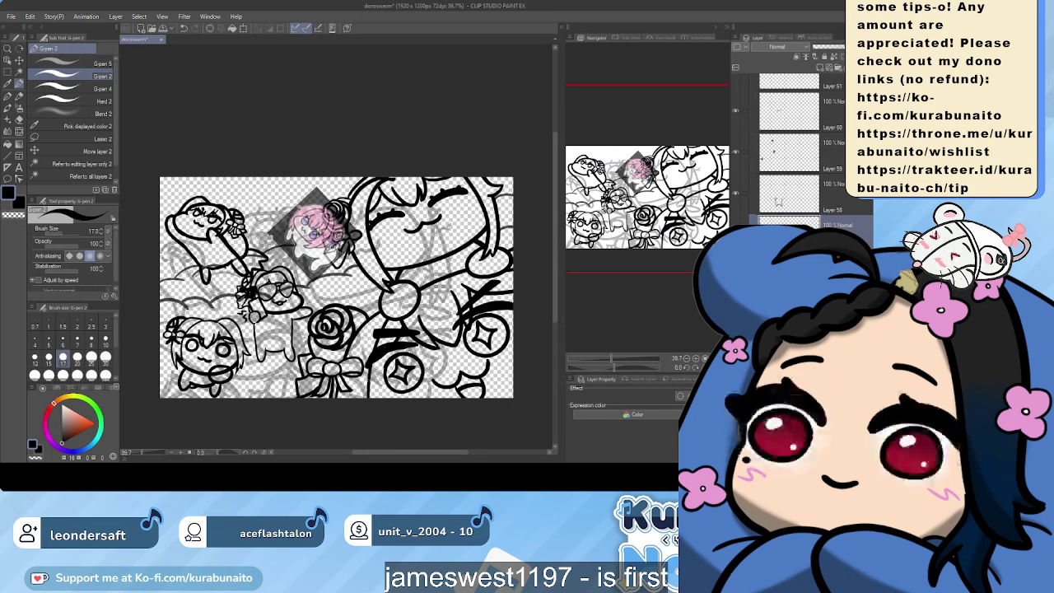
left_click_drag(336, 287, 332, 255)
scroll(336, 218, "up", 2)
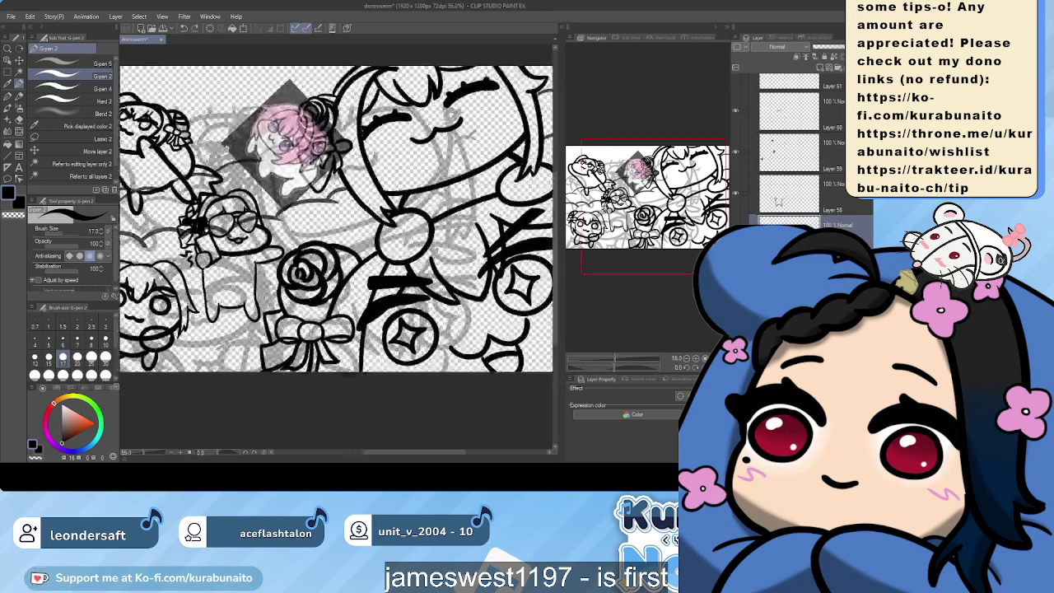
scroll(790, 156, "down", 3)
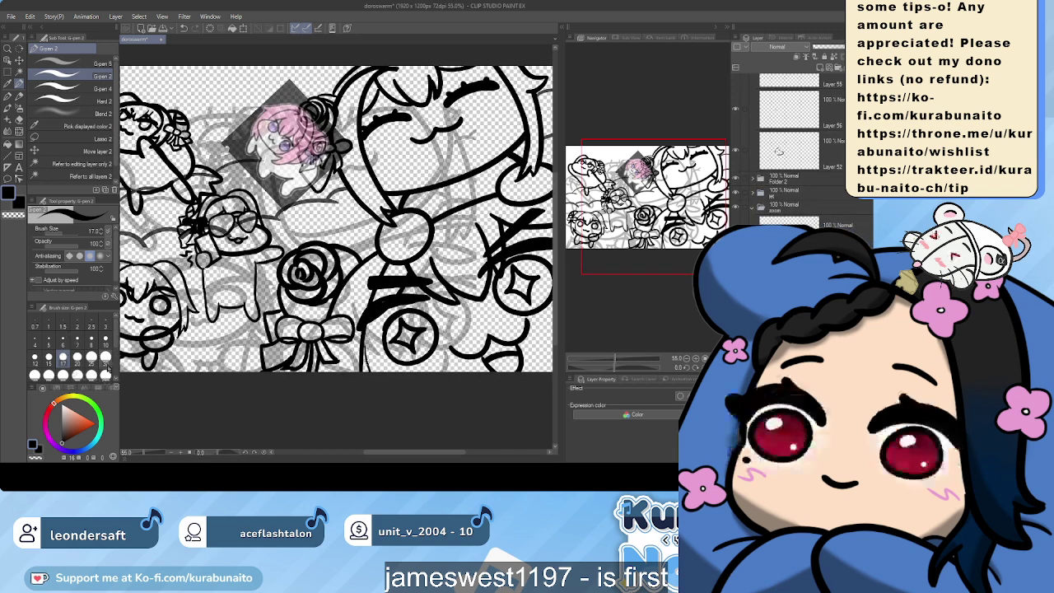
key("ctrl+z")
key("bracketright")
key("bracketright")
key("bracketright")
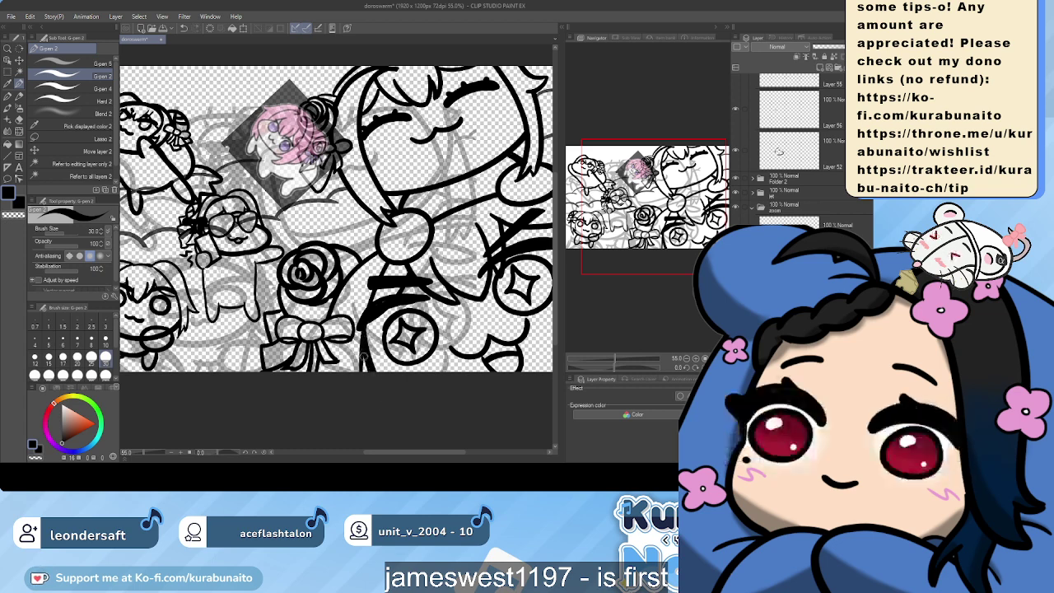
left_click_drag(390, 353, 330, 383)
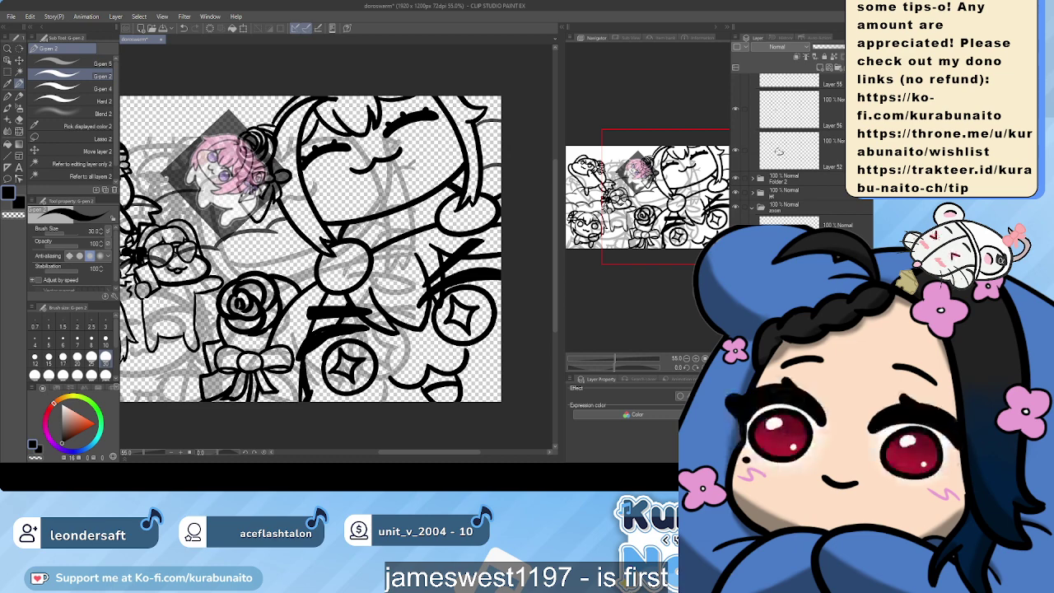
scroll(354, 346, "down", 3)
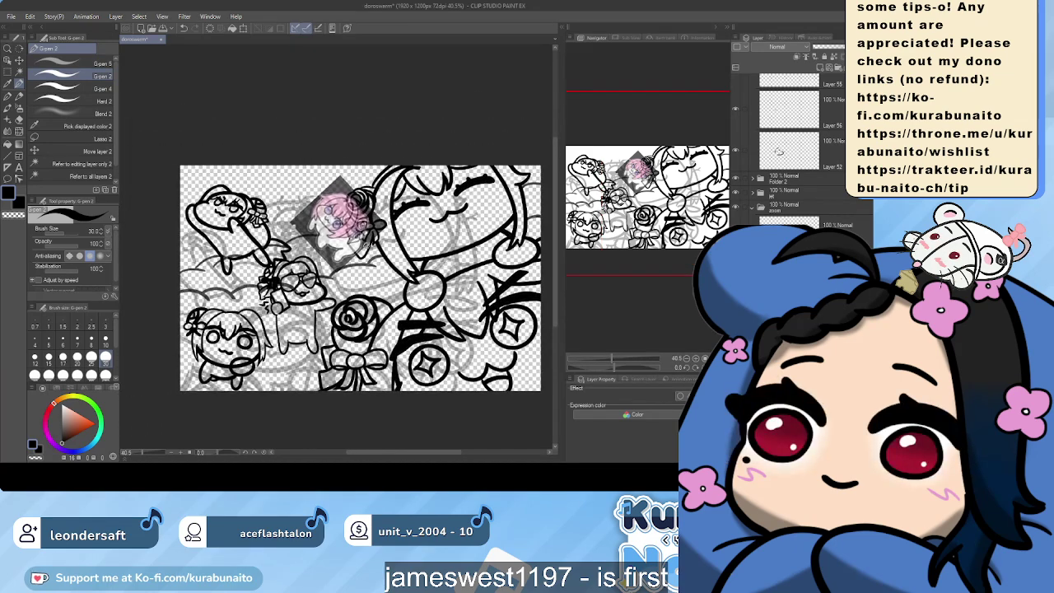
Collapse the layer folder containing the sunglasses chibi's line art
left_click(752, 210)
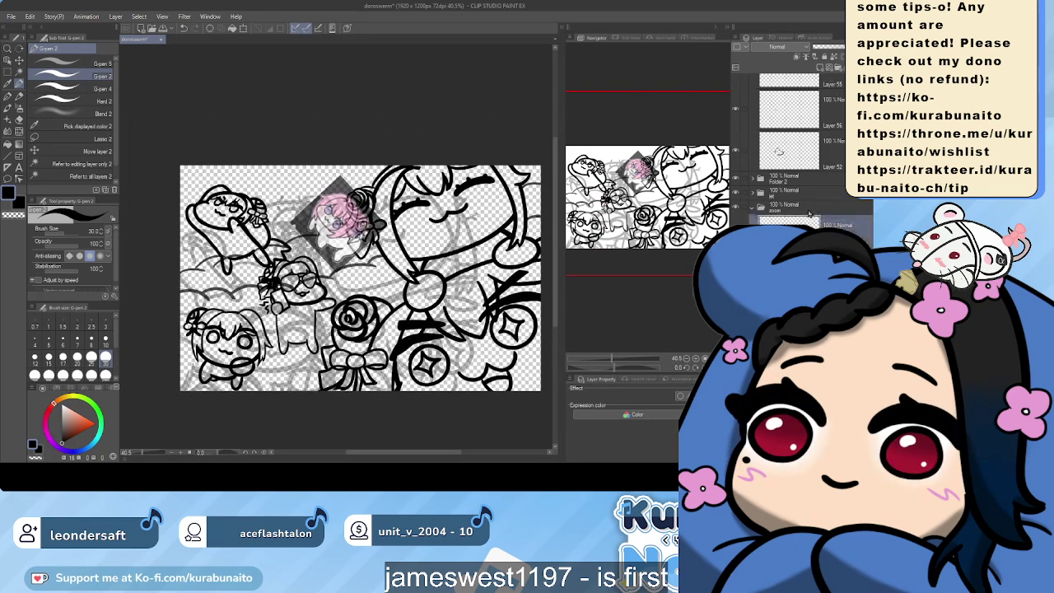
scroll(807, 199, "down", 3)
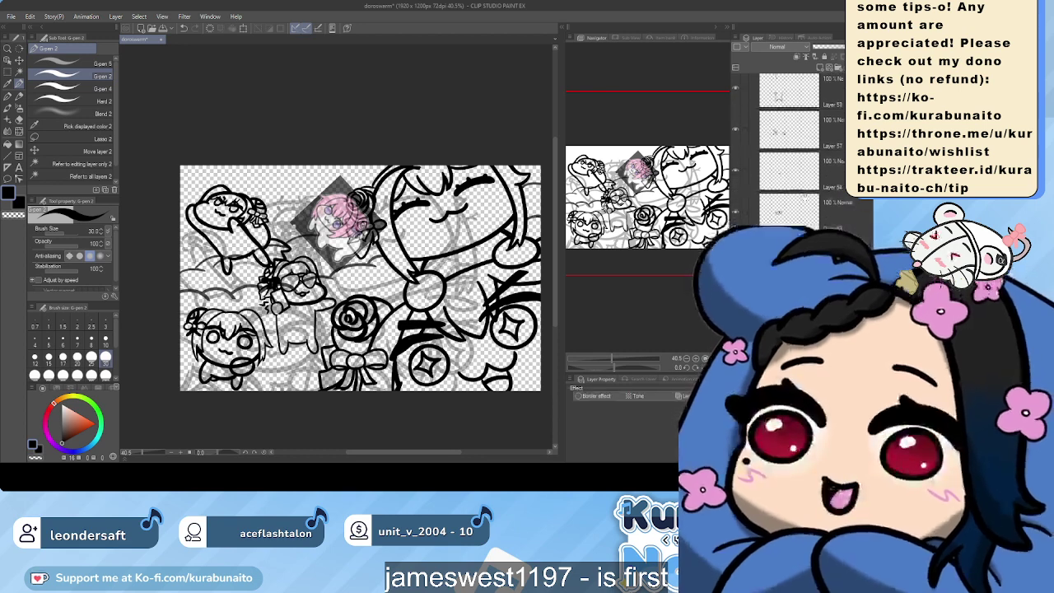
scroll(766, 163, "up", 3)
left_click(751, 128)
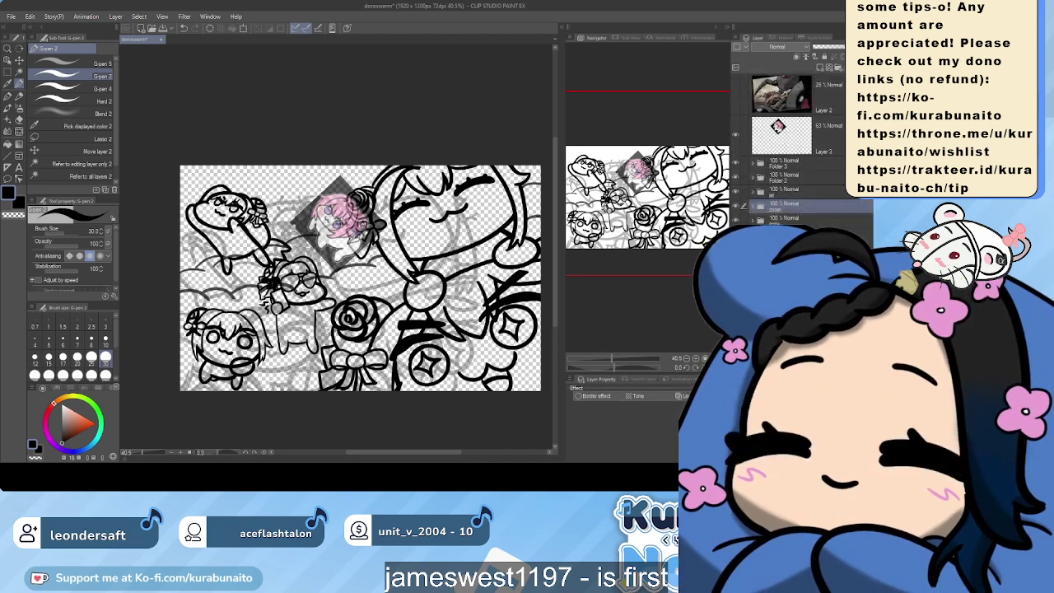
Toggle the line-art folders' visibility to identify their contents, and give Folder 2 and Folder 3 descriptive names
left_click(737, 208)
left_click(737, 209)
left_click(738, 191)
left_click(738, 191)
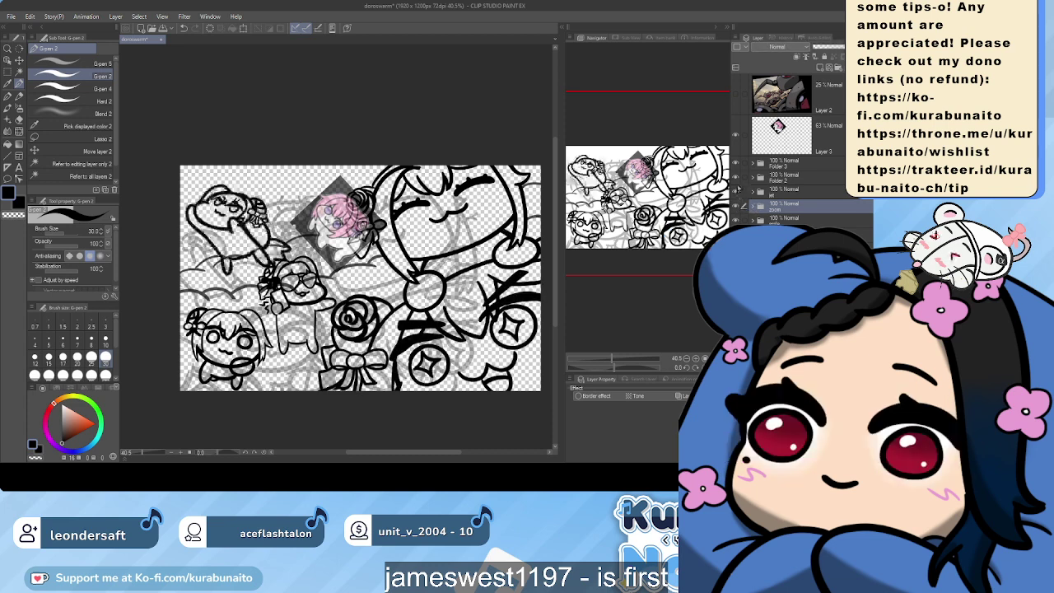
left_click(736, 179)
left_click(736, 180)
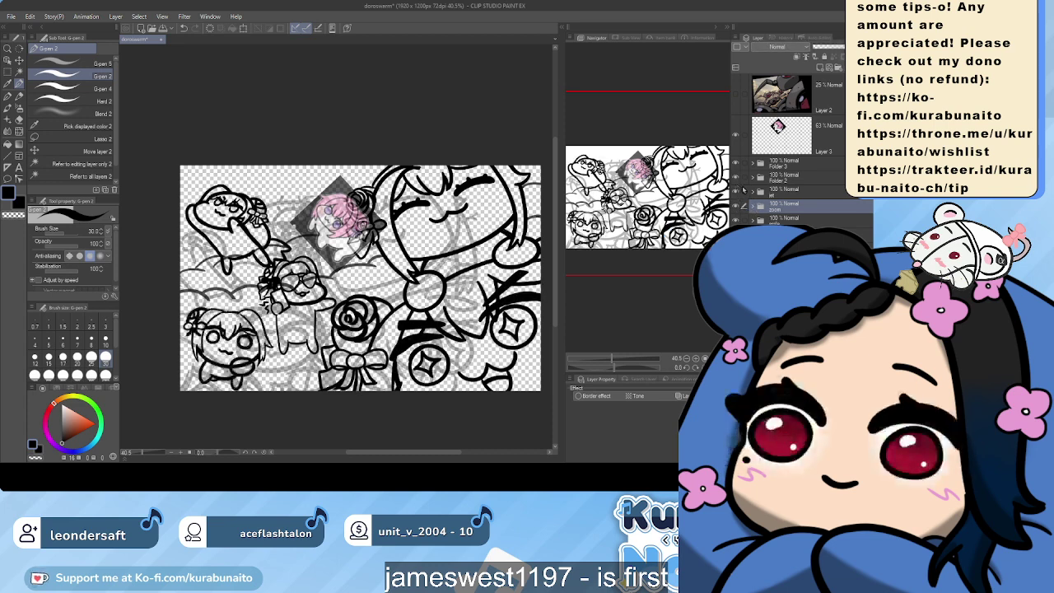
left_click(774, 178)
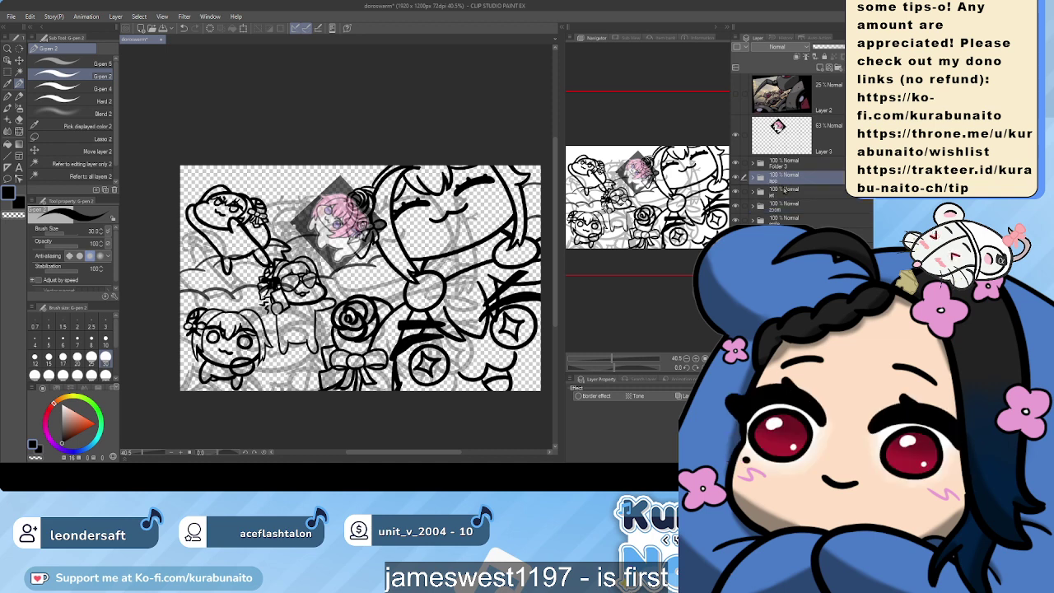
left_click(791, 164)
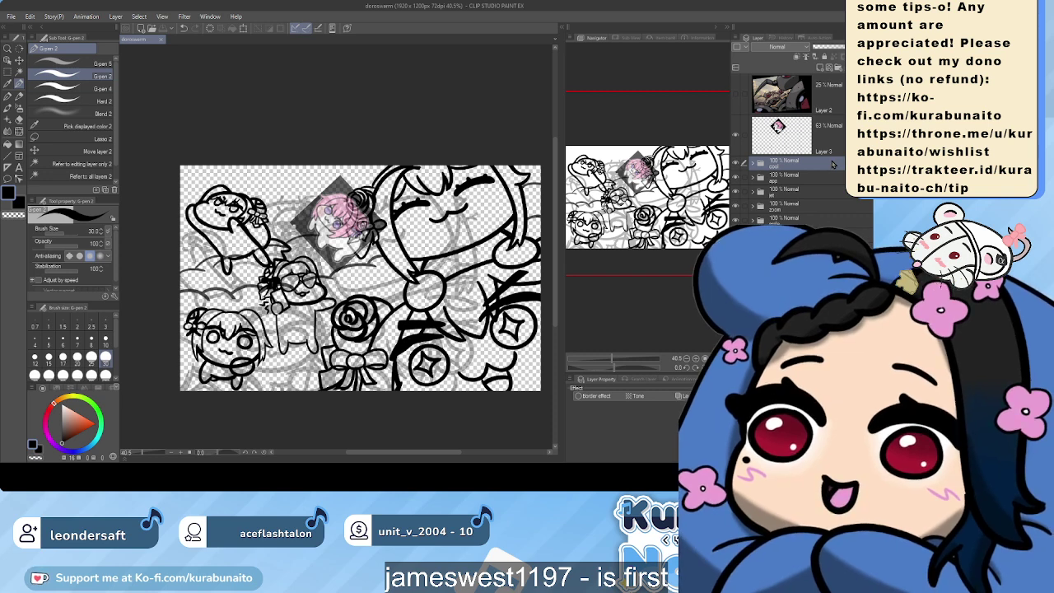
Add a new layer above the line-art folders and hide the pink-haired reference image on Layer 3
left_click(821, 71)
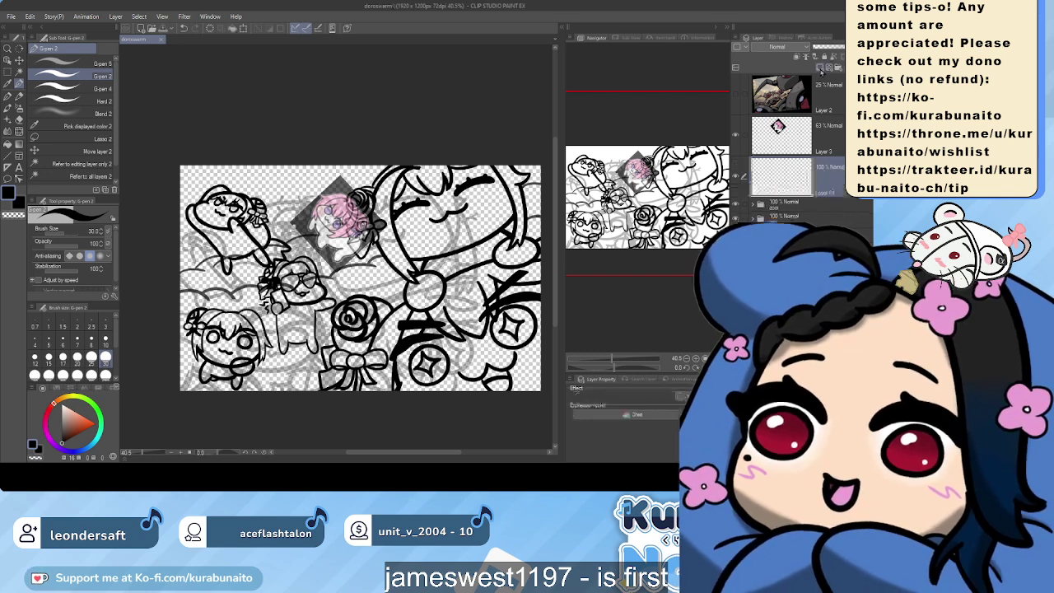
left_click(737, 139)
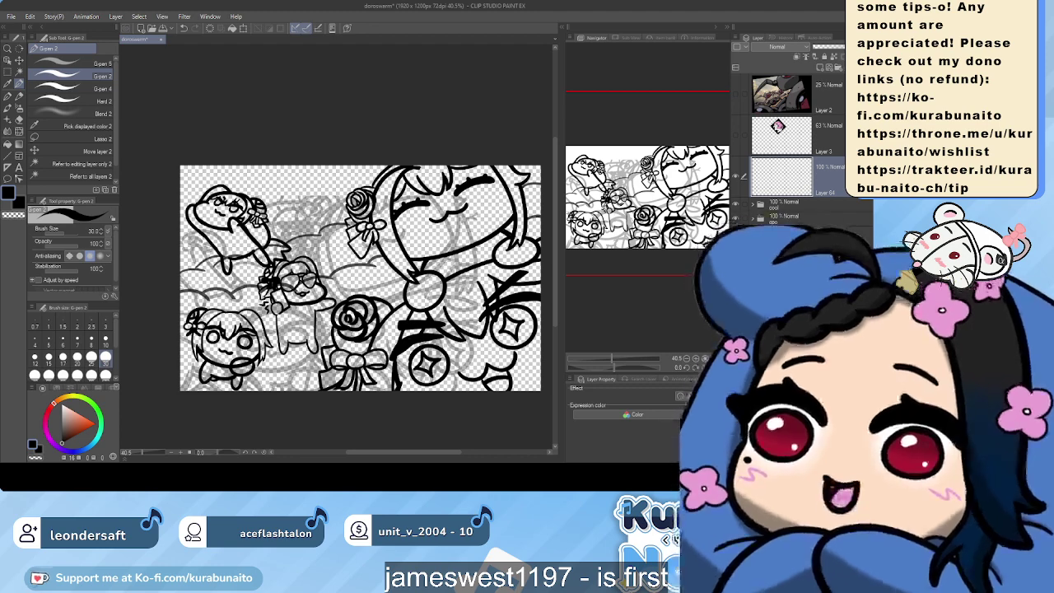
left_click_drag(355, 204, 376, 204)
scroll(376, 203, "up", 2)
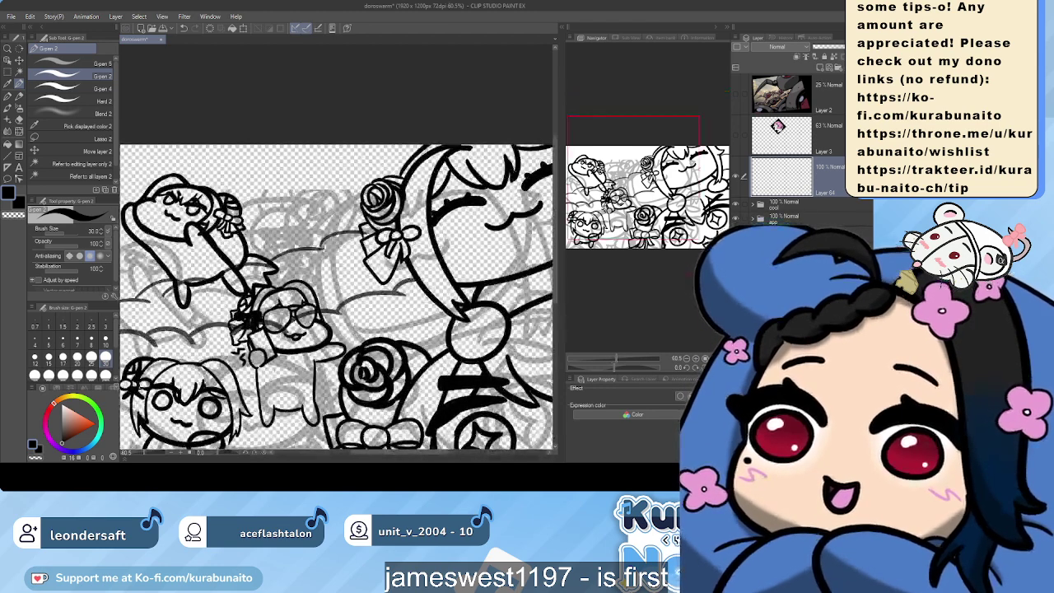
Move the rough sketch in the gap beside the large character with the Move layer tool, and return to G-pen 2
left_click(818, 85)
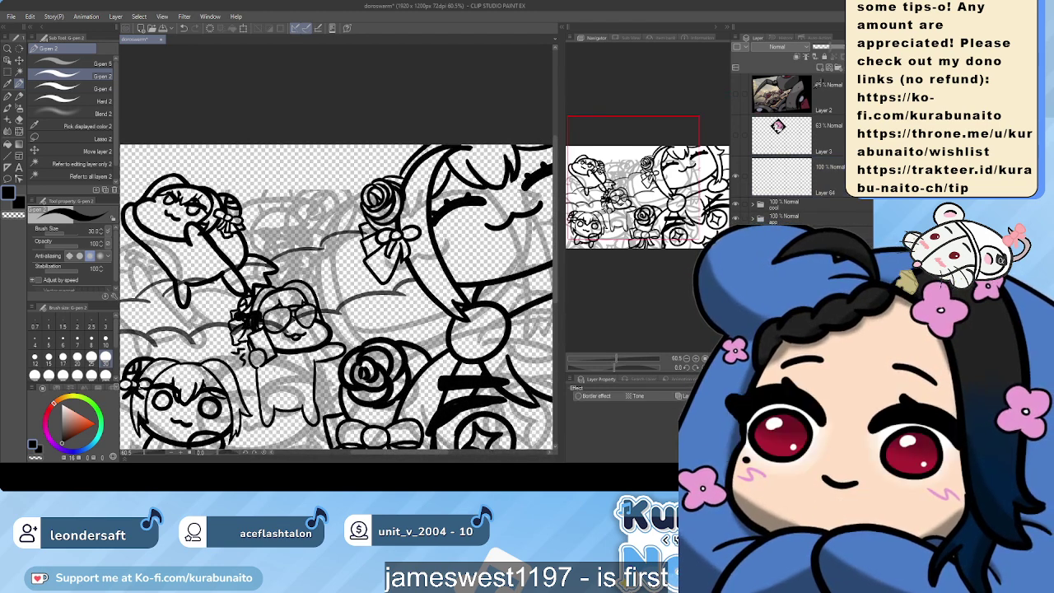
left_click(51, 150)
mouse_move(325, 174)
left_mouse_down()
mouse_move(343, 136)
mouse_move(348, 183)
mouse_move(325, 196)
left_mouse_up()
left_click(83, 75)
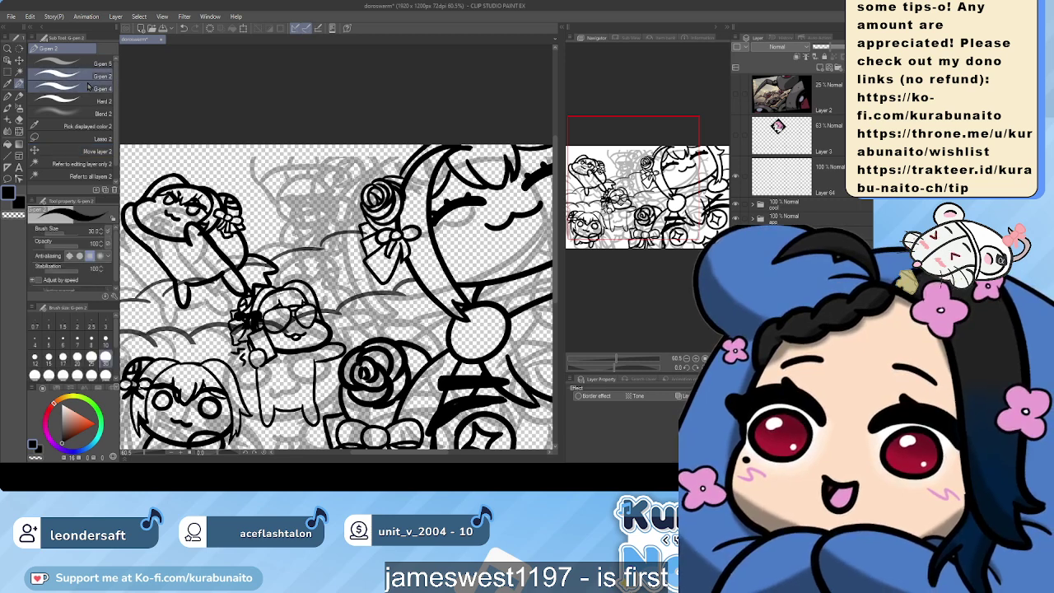
Place the new empty layer in its own folder above the other line-art folders and make it the active drawing layer
left_click(798, 173)
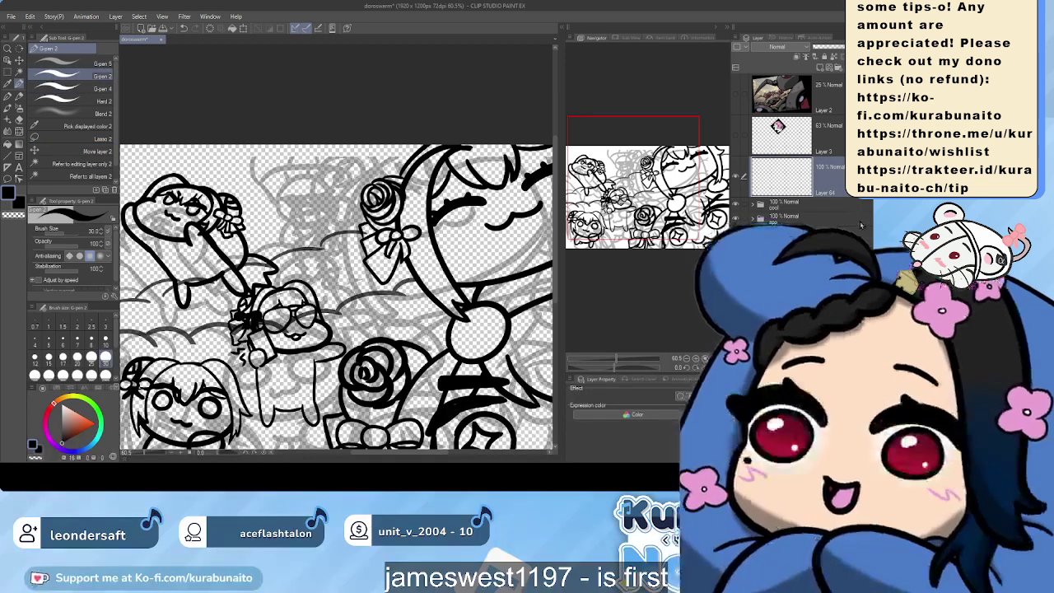
key("ctrl+g")
left_click(853, 197)
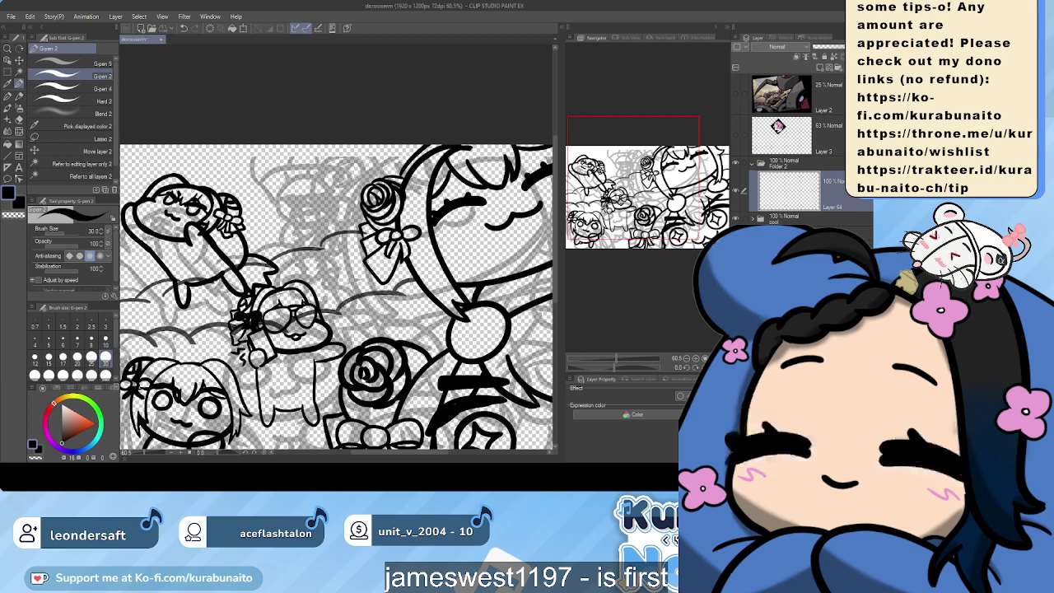
scroll(260, 240, "up", 3)
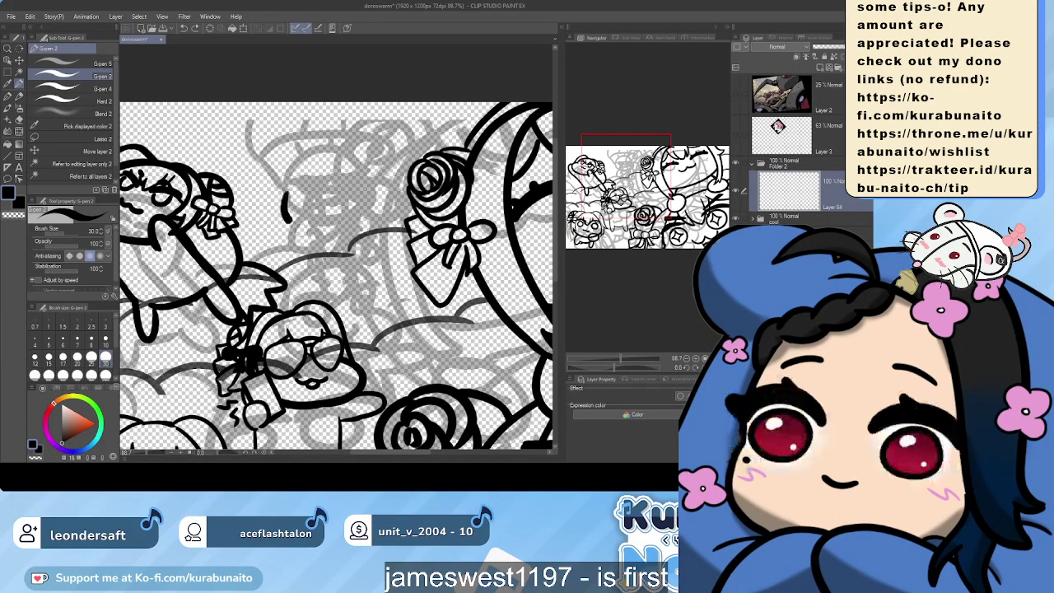
mouse_move(289, 221)
left_mouse_down()
mouse_move(330, 237)
mouse_move(362, 229)
mouse_move(383, 186)
left_mouse_up()
key("ctrl+z")
mouse_move(283, 197)
left_mouse_down()
mouse_move(288, 220)
mouse_move(374, 209)
mouse_move(369, 191)
left_mouse_up()
key("ctrl+z")
scroll(286, 198, "up", 3)
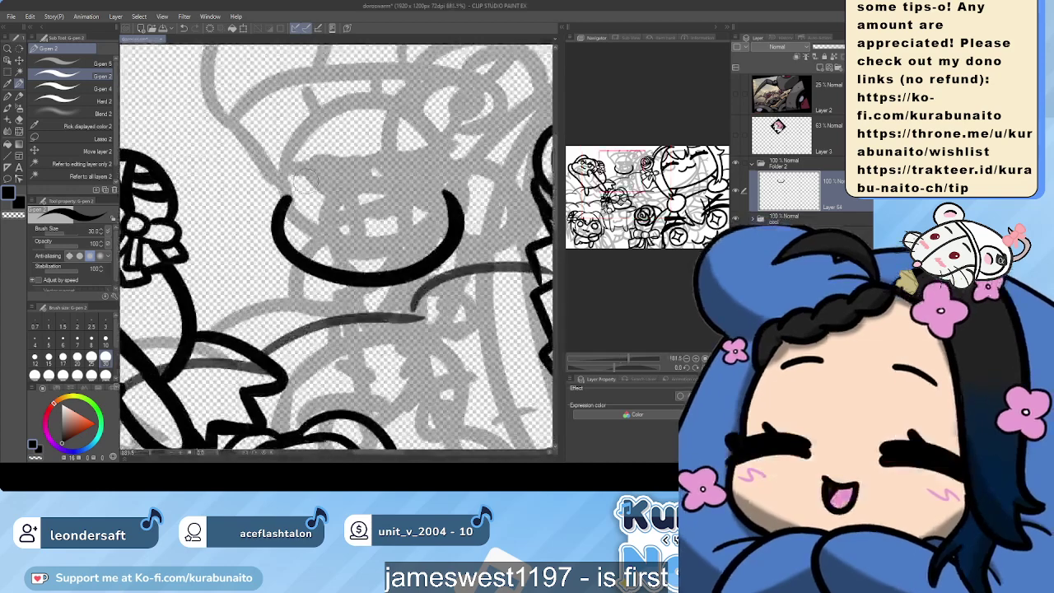
mouse_move(278, 198)
left_mouse_down()
mouse_move(341, 124)
mouse_move(427, 149)
mouse_move(303, 145)
mouse_move(388, 105)
mouse_move(443, 142)
mouse_move(452, 195)
left_mouse_up()
key("ctrl+z")
key("ctrl+z")
key("ctrl+z")
key("ctrl+z")
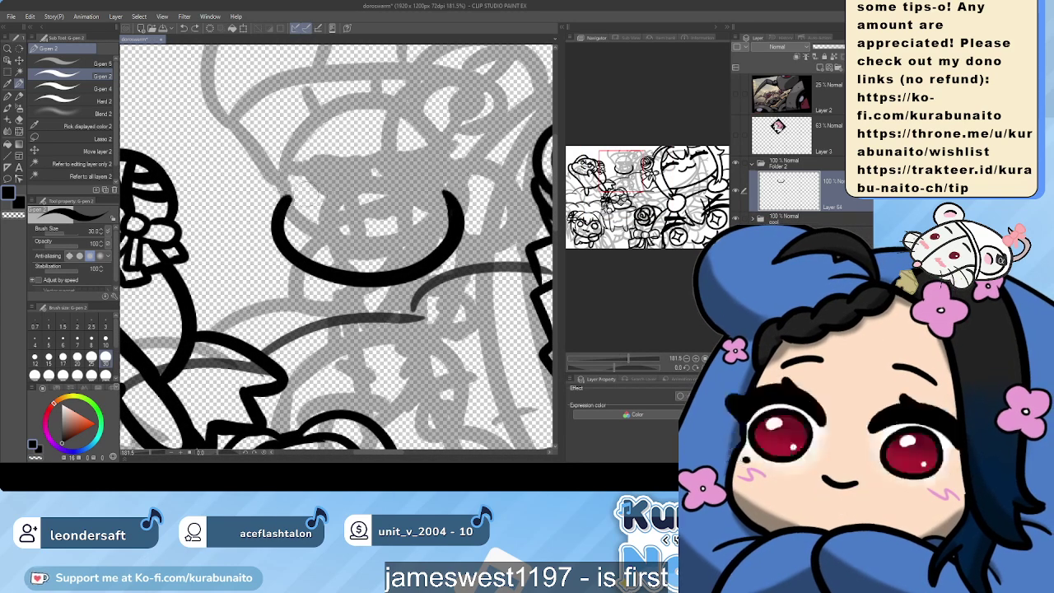
Ink the chibi's rounded head outline with a small cheek bump over the sketch and flip it horizontally
mouse_move(280, 206)
left_mouse_down()
mouse_move(316, 111)
mouse_move(386, 101)
mouse_move(440, 131)
mouse_move(457, 174)
mouse_move(444, 216)
mouse_move(279, 233)
mouse_move(318, 265)
mouse_move(378, 259)
mouse_move(441, 224)
left_mouse_up()
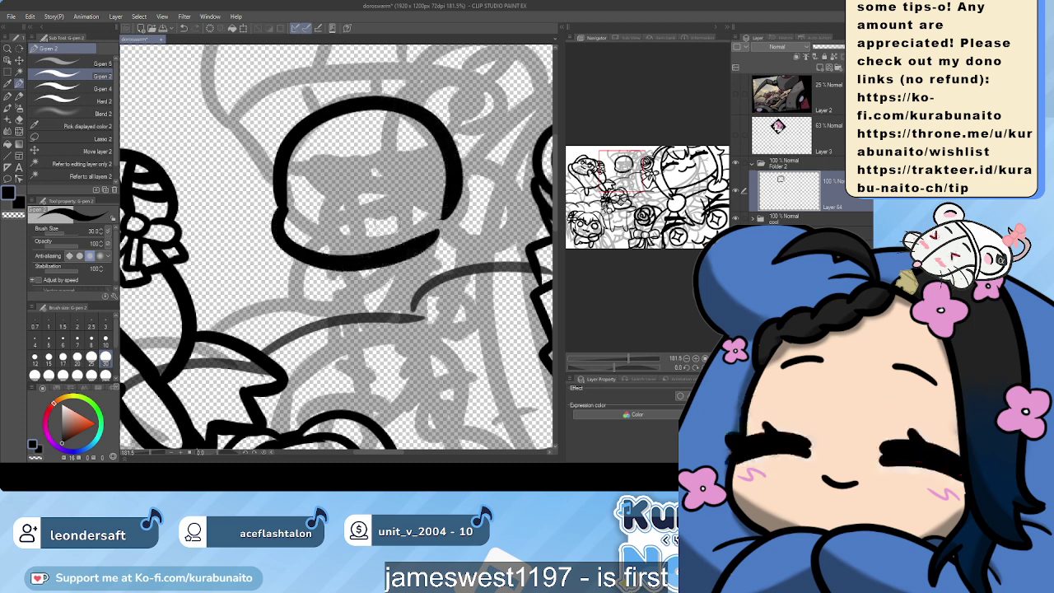
key("ctrl+z")
mouse_move(267, 206)
left_mouse_down()
mouse_move(281, 238)
mouse_move(388, 260)
left_mouse_up()
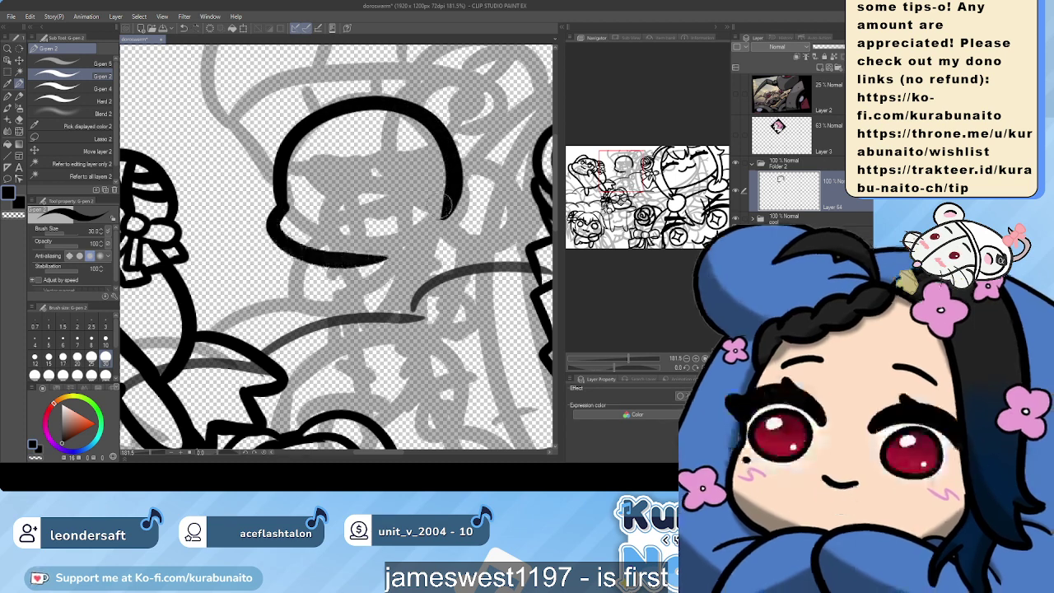
mouse_move(448, 204)
left_mouse_down()
mouse_move(425, 245)
mouse_move(367, 257)
mouse_move(418, 243)
mouse_move(460, 191)
left_mouse_up()
key("ctrl+z")
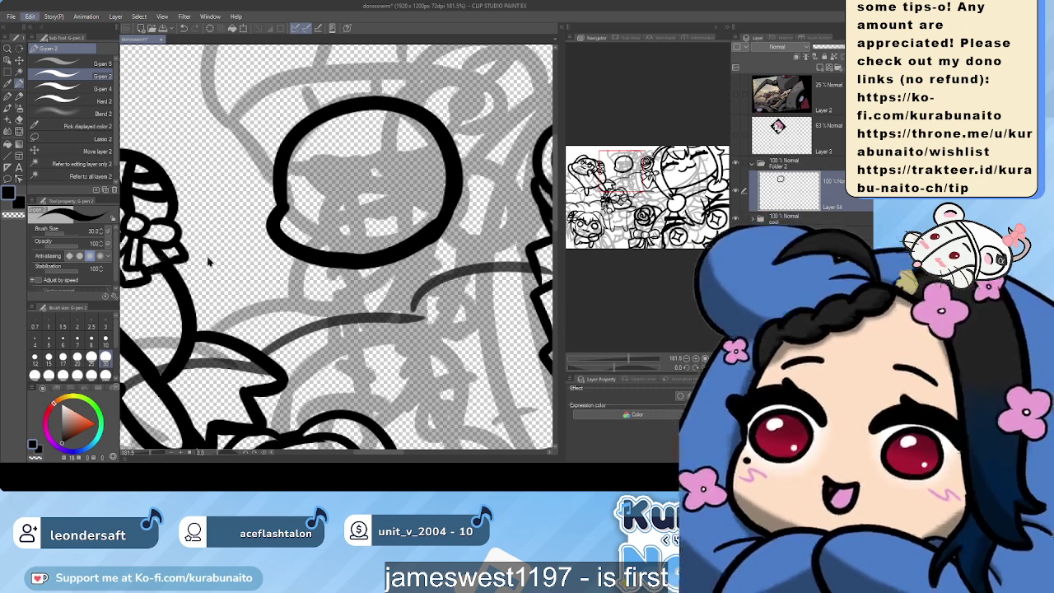
left_click(226, 334)
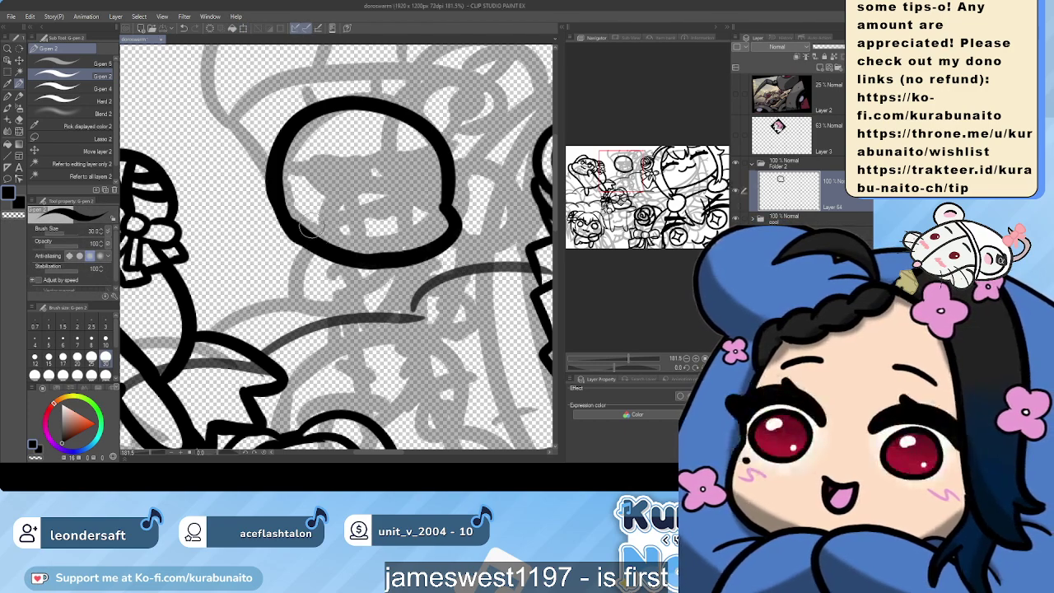
mouse_move(311, 225)
left_mouse_down()
mouse_move(310, 196)
mouse_move(409, 185)
mouse_move(408, 175)
mouse_move(383, 206)
mouse_move(408, 240)
mouse_move(405, 200)
mouse_move(365, 222)
left_mouse_up()
scroll(415, 215, "down", 3)
scroll(350, 252, "up", 5)
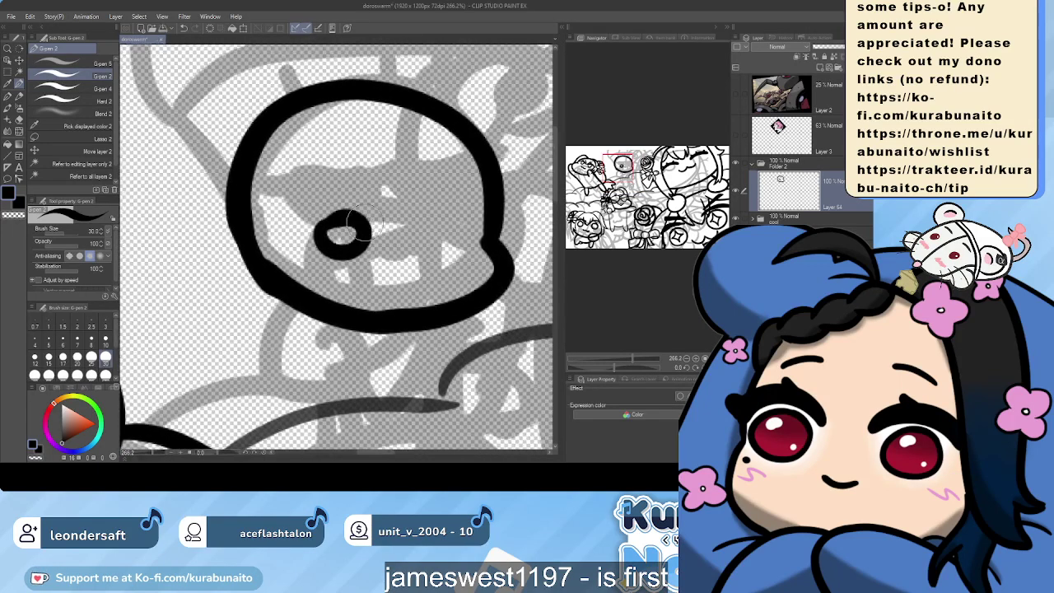
scroll(345, 227, "up", 3)
key("ctrl+z")
Set the brush size to 17 and ink two round eyes with curved upper lids inside the face outline
left_click(63, 358)
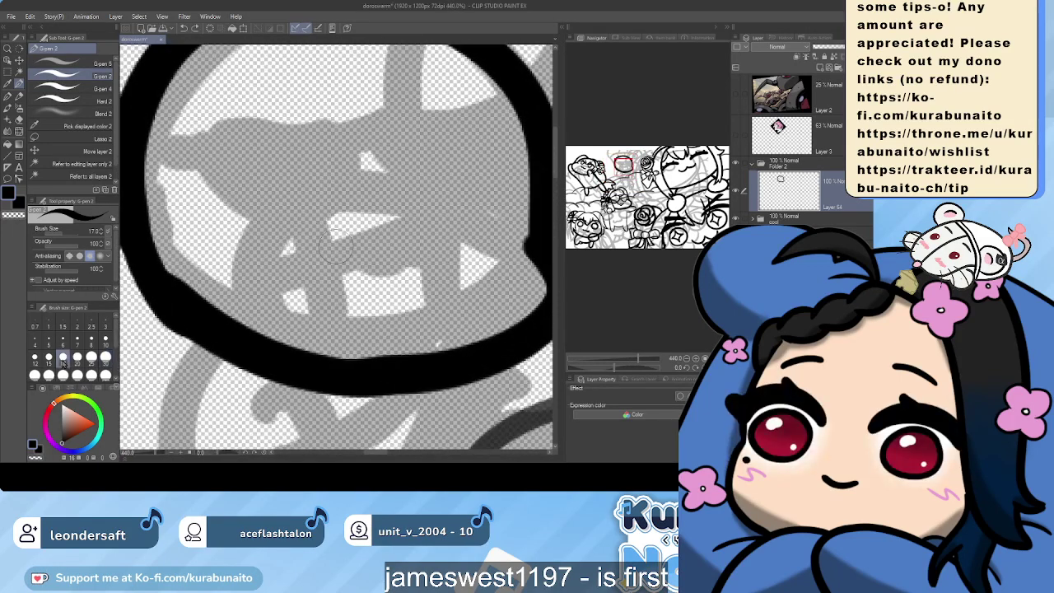
mouse_move(284, 205)
left_mouse_down()
mouse_move(247, 243)
mouse_move(305, 274)
mouse_move(338, 235)
mouse_move(334, 226)
mouse_move(297, 250)
mouse_move(325, 208)
left_mouse_up()
key("ctrl+z")
mouse_move(234, 194)
left_mouse_down()
mouse_move(250, 185)
mouse_move(519, 216)
left_mouse_up()
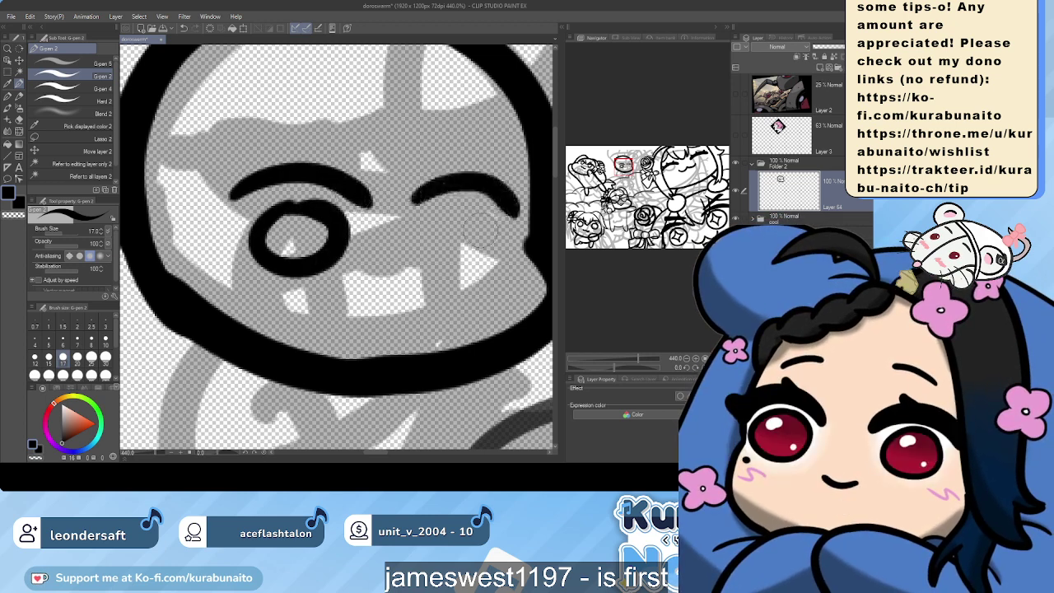
mouse_move(436, 216)
left_mouse_down()
mouse_move(519, 234)
mouse_move(474, 213)
left_mouse_up()
Ink a small curled mouth below and between the eyes
mouse_move(362, 308)
left_mouse_down()
mouse_move(395, 283)
mouse_move(415, 303)
left_mouse_up()
key("ctrl+z")
left_click_drag(348, 285, 418, 292)
key("ctrl+z")
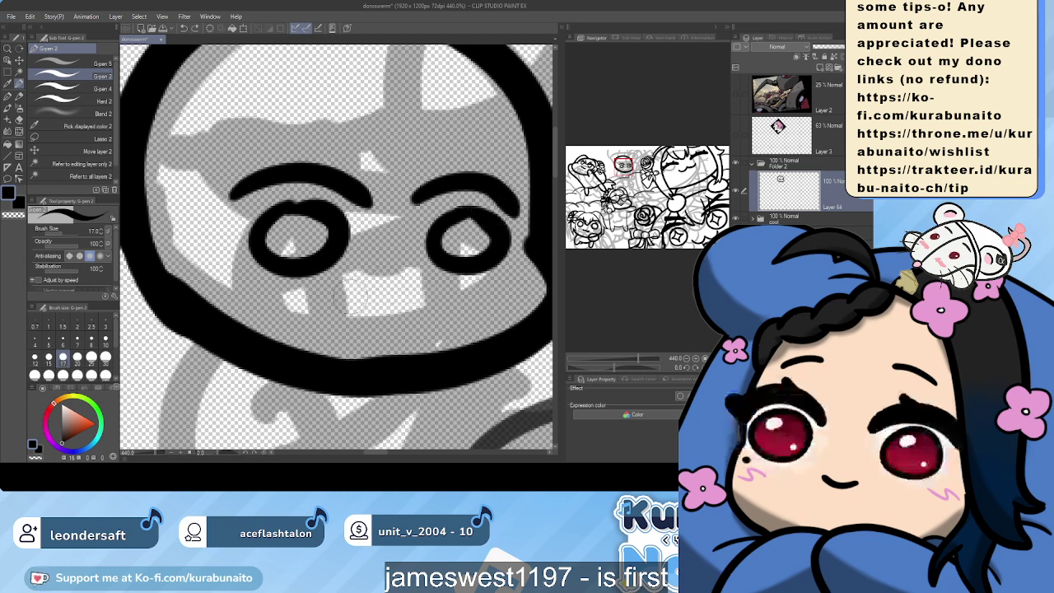
mouse_move(355, 307)
left_mouse_down()
mouse_move(379, 284)
mouse_move(409, 289)
mouse_move(414, 299)
mouse_move(382, 294)
mouse_move(369, 321)
mouse_move(400, 326)
mouse_move(395, 282)
left_mouse_up()
key("ctrl+z")
key("ctrl+z")
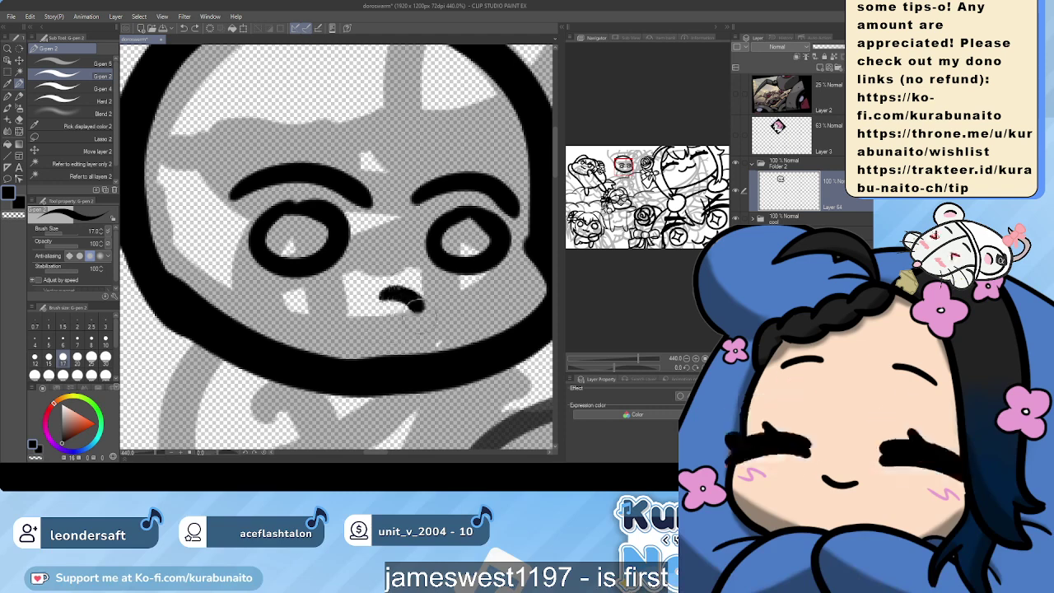
mouse_move(362, 319)
left_mouse_down()
mouse_move(397, 323)
mouse_move(368, 307)
mouse_move(398, 302)
mouse_move(417, 315)
mouse_move(395, 331)
mouse_move(381, 322)
mouse_move(416, 311)
mouse_move(388, 333)
left_mouse_up()
key("ctrl+z")
key("ctrl+z")
key("ctrl+z")
key("ctrl+z")
scroll(412, 295, "down", 3)
scroll(390, 303, "down", 3)
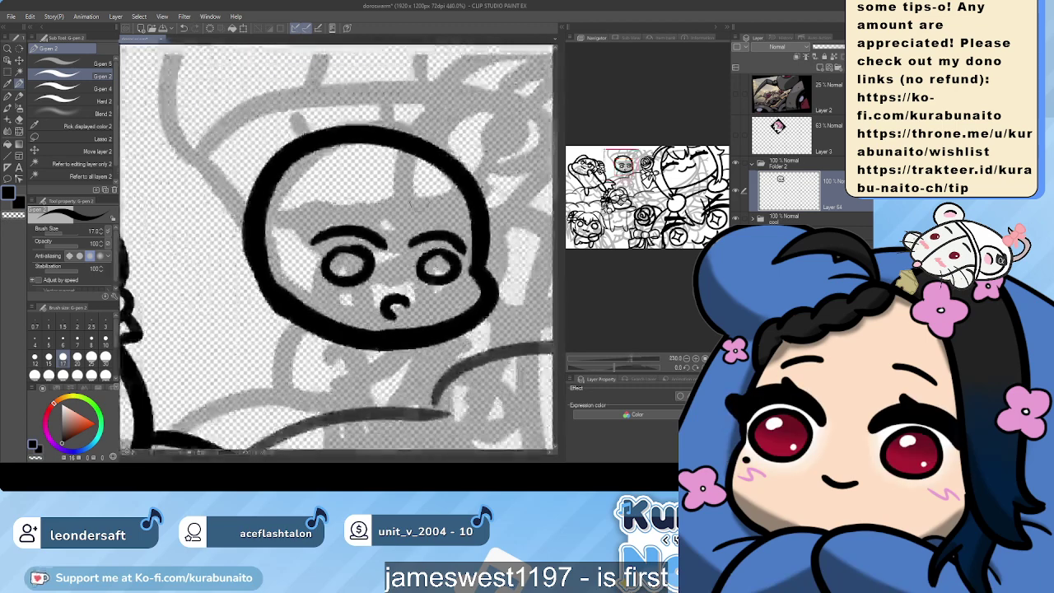
Add a new layer above the face and ink pointed central bangs falling between and over the eyes
left_click(819, 67)
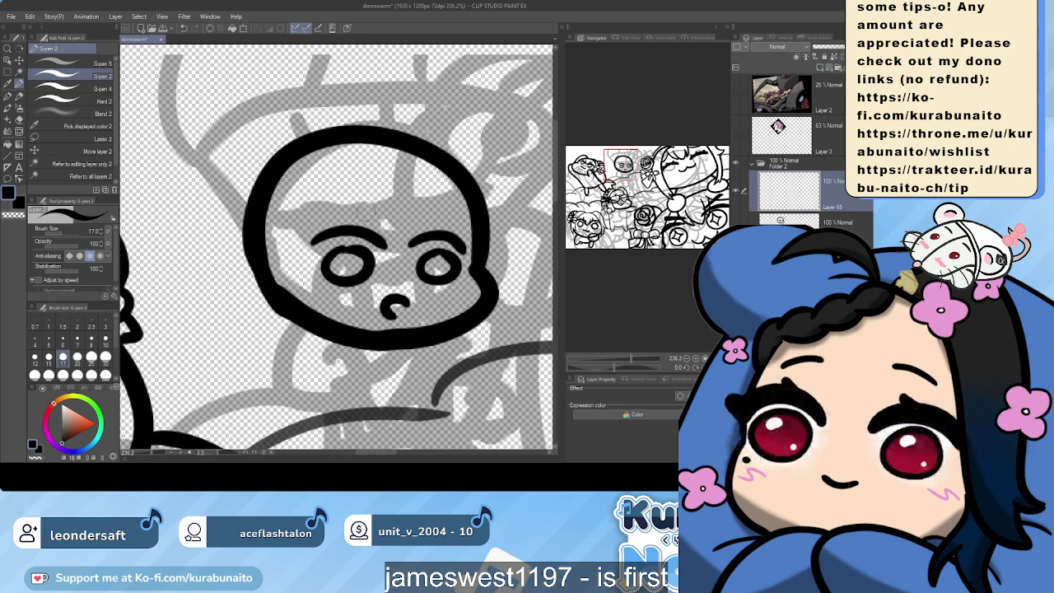
left_click_drag(362, 192, 384, 247)
key("ctrl+z")
left_click_drag(363, 200, 394, 260)
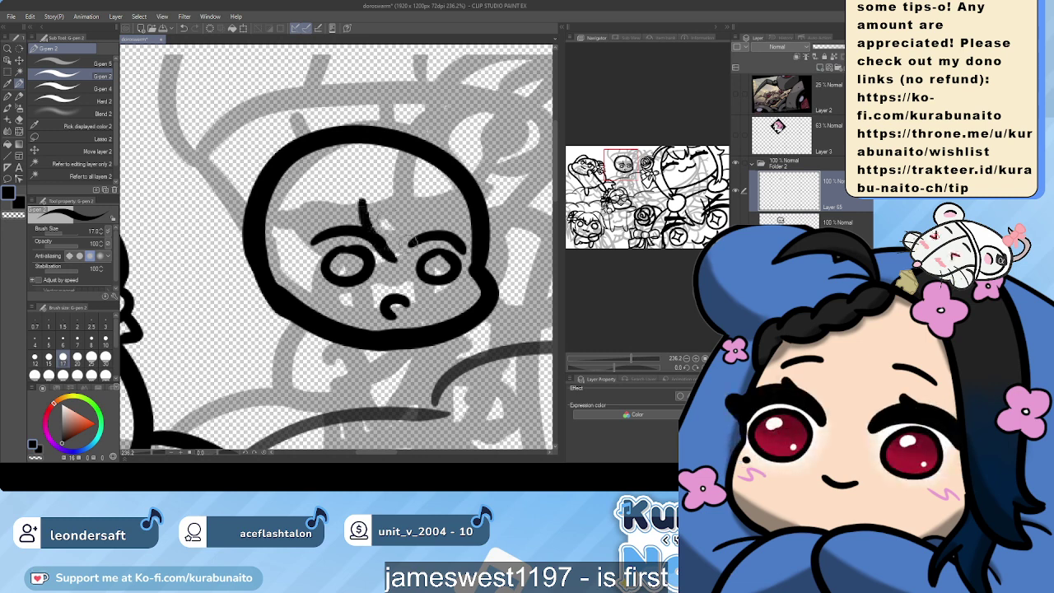
left_click_drag(422, 204, 411, 272)
mouse_move(394, 235)
left_mouse_down()
mouse_move(414, 268)
mouse_move(403, 262)
left_mouse_up()
key("ctrl+z")
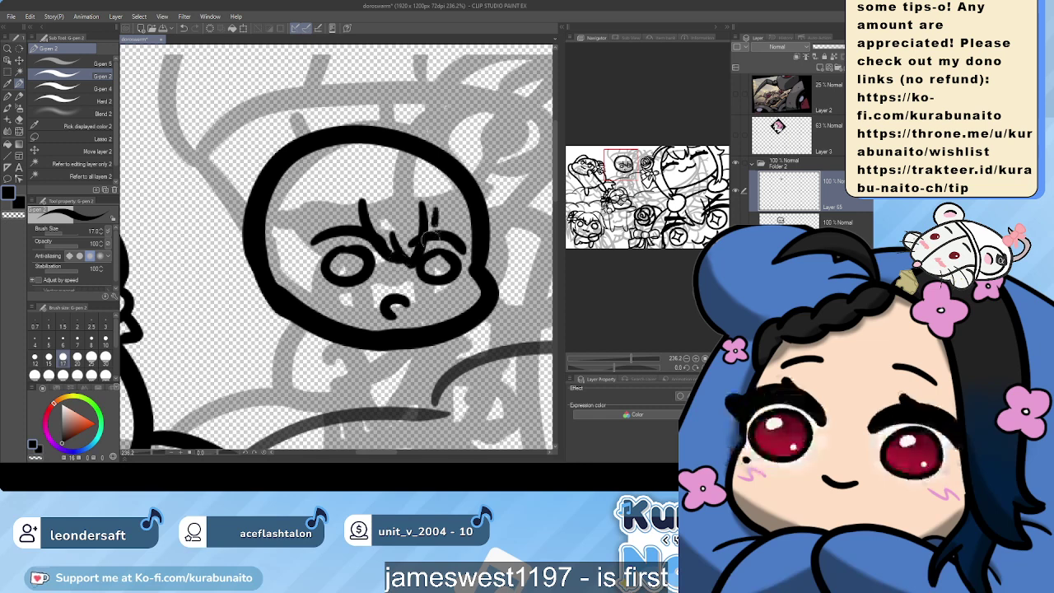
left_click_drag(435, 211, 423, 260)
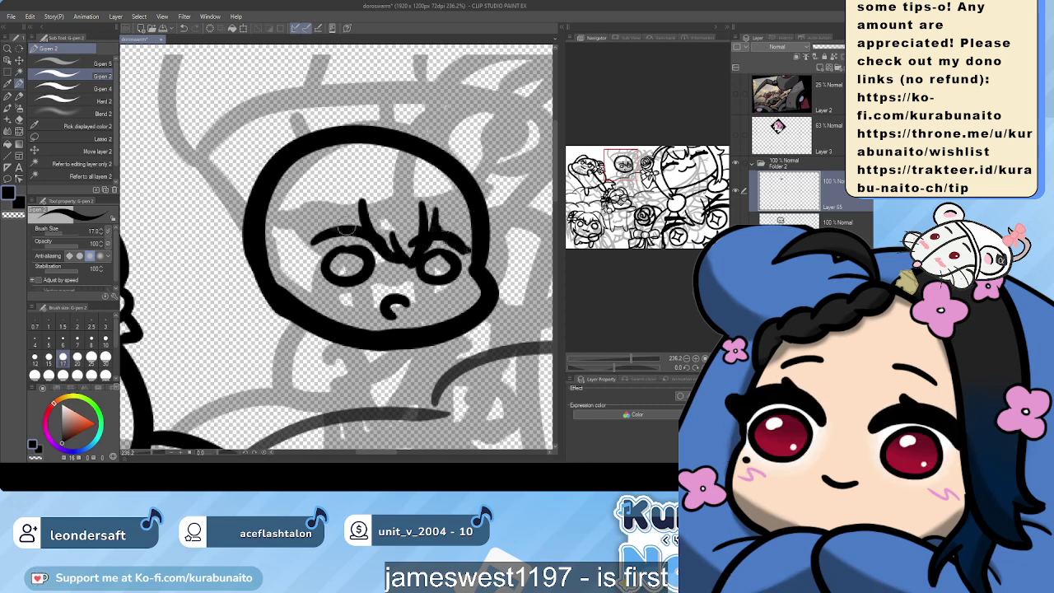
left_click_drag(360, 215, 305, 247)
Add another layer and ink a long pointed hair lock framing the left side of the face
key("ctrl+shift+n")
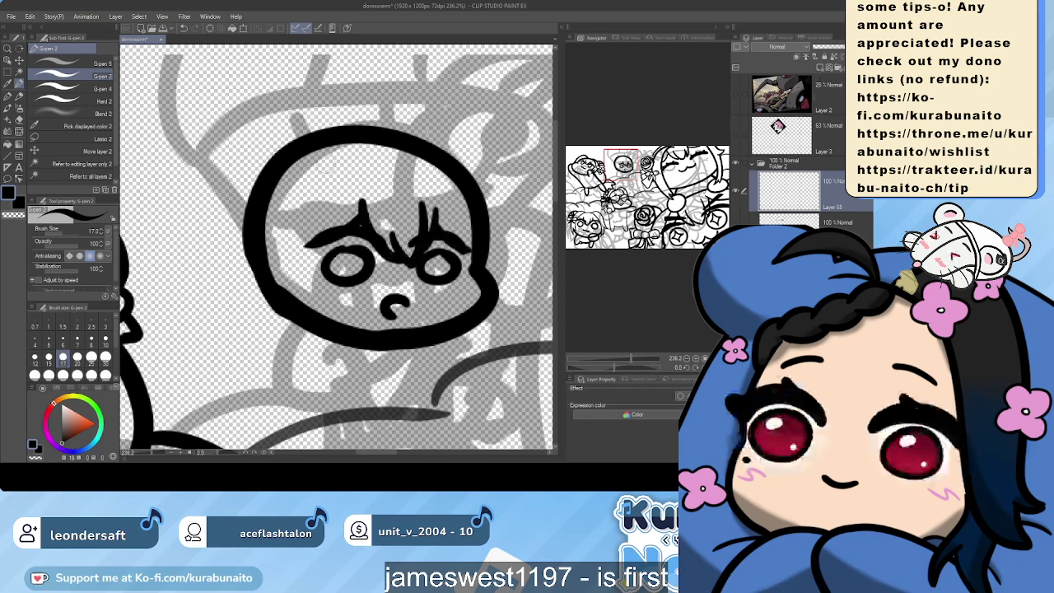
left_click_drag(299, 146, 244, 292)
key("ctrl+z")
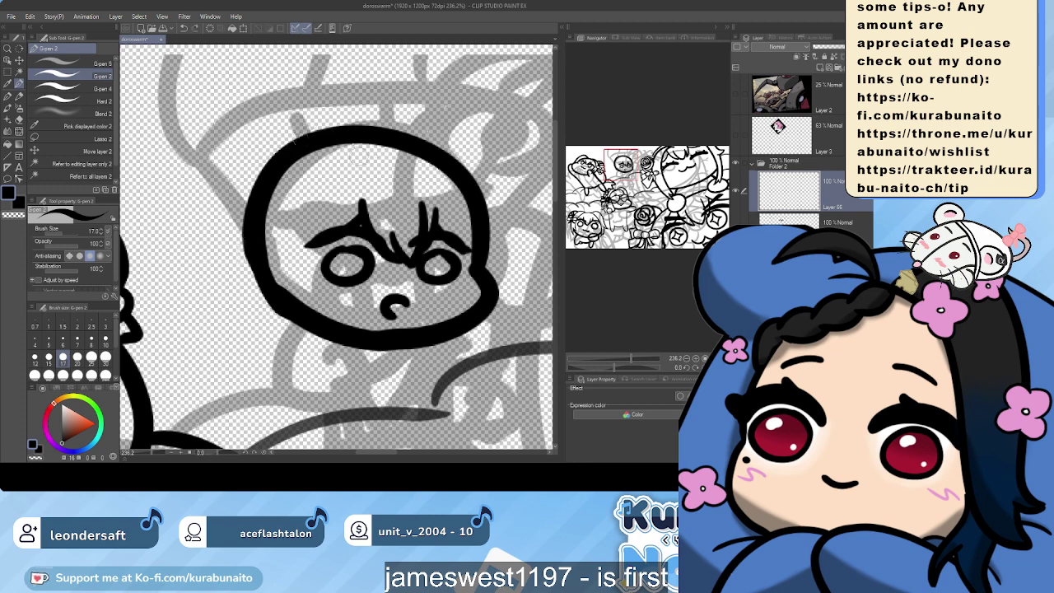
mouse_move(363, 167)
left_mouse_down()
mouse_move(316, 150)
mouse_move(255, 257)
mouse_move(265, 352)
mouse_move(350, 152)
mouse_move(271, 216)
mouse_move(231, 341)
left_mouse_up()
key("ctrl+z")
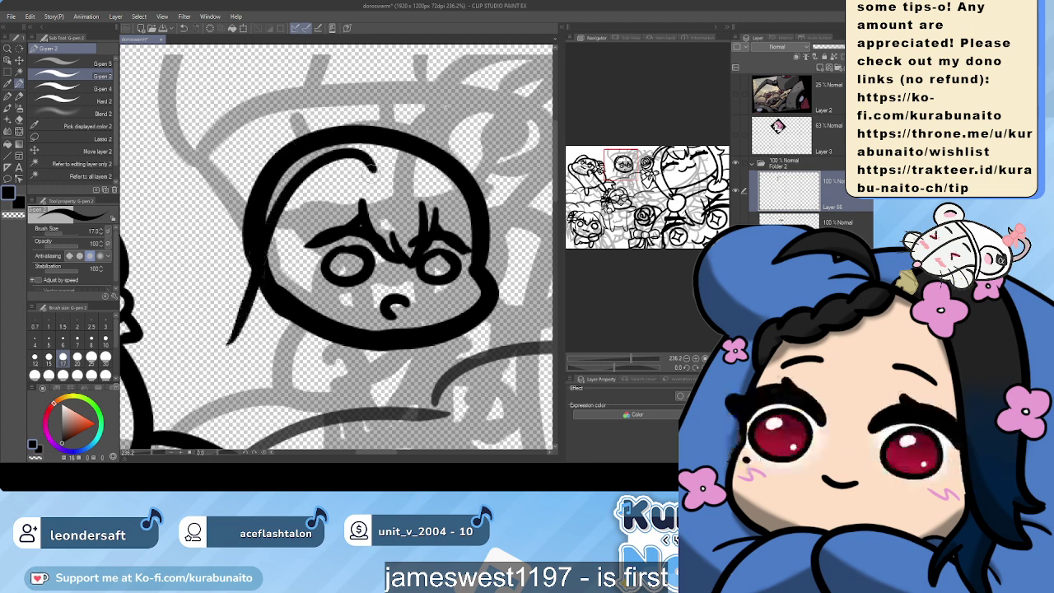
mouse_move(375, 169)
left_mouse_down()
mouse_move(325, 206)
mouse_move(298, 315)
mouse_move(257, 359)
left_mouse_up()
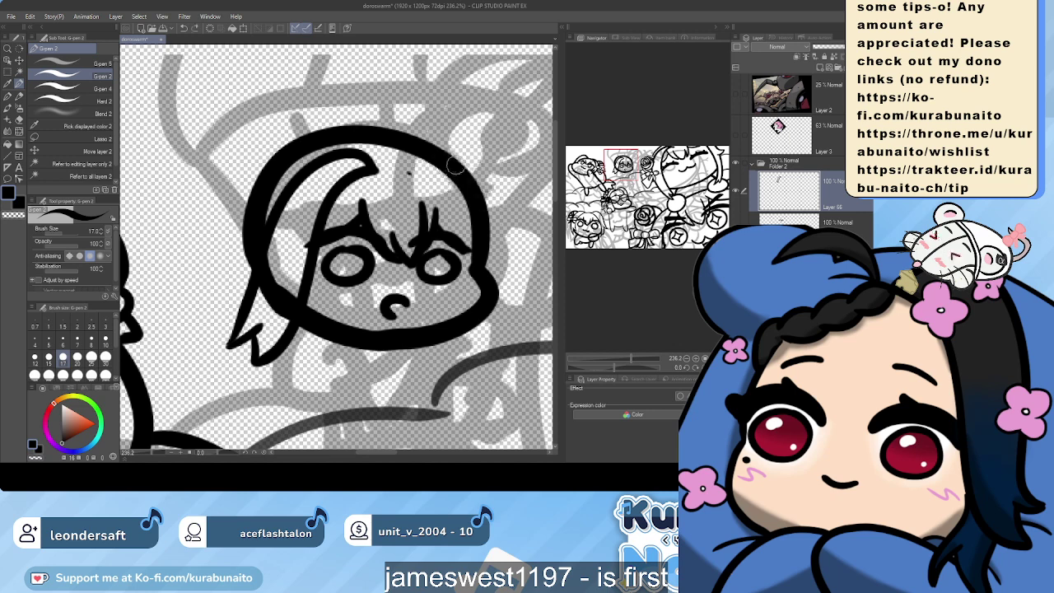
Ink the matching hair lock on the right side of the face, with a flicked tip beside the cheek
mouse_move(448, 148)
left_mouse_down()
mouse_move(510, 206)
mouse_move(508, 313)
left_mouse_up()
key("ctrl+z")
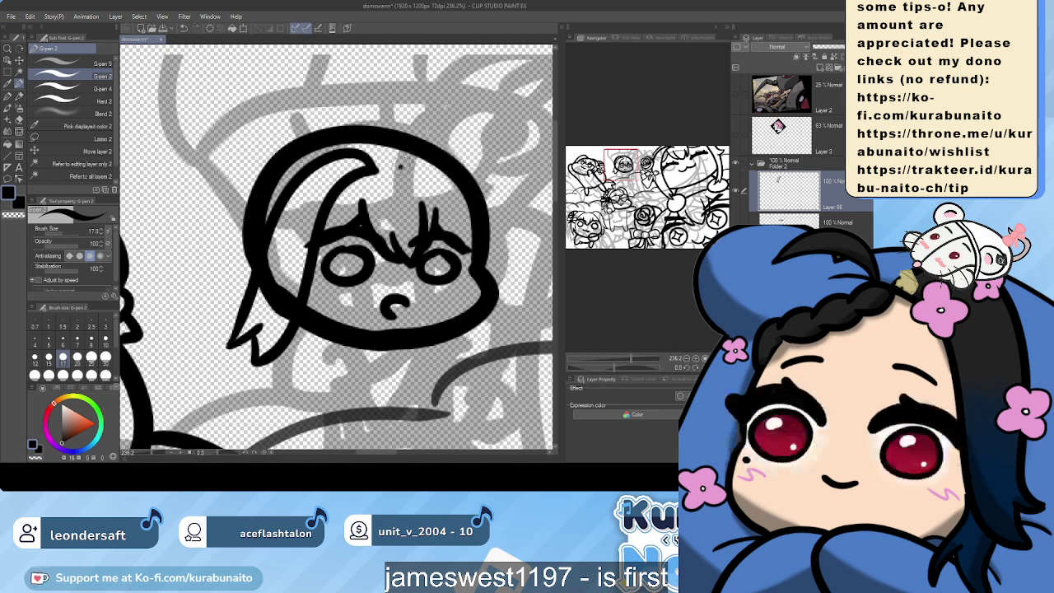
mouse_move(401, 166)
left_mouse_down()
mouse_move(483, 151)
mouse_move(517, 212)
mouse_move(508, 355)
left_mouse_up()
key("ctrl+z")
left_click_drag(405, 160, 502, 201)
key("ctrl+z")
mouse_move(391, 168)
left_mouse_down()
mouse_move(451, 153)
mouse_move(502, 192)
mouse_move(517, 268)
mouse_move(408, 148)
mouse_move(481, 189)
mouse_move(516, 341)
left_mouse_up()
key("ctrl+z")
mouse_move(498, 247)
left_mouse_down()
mouse_move(520, 278)
mouse_move(503, 284)
mouse_move(513, 293)
mouse_move(503, 320)
mouse_move(500, 307)
mouse_move(500, 344)
mouse_move(480, 314)
mouse_move(488, 338)
mouse_move(513, 344)
left_mouse_up()
key("ctrl+z")
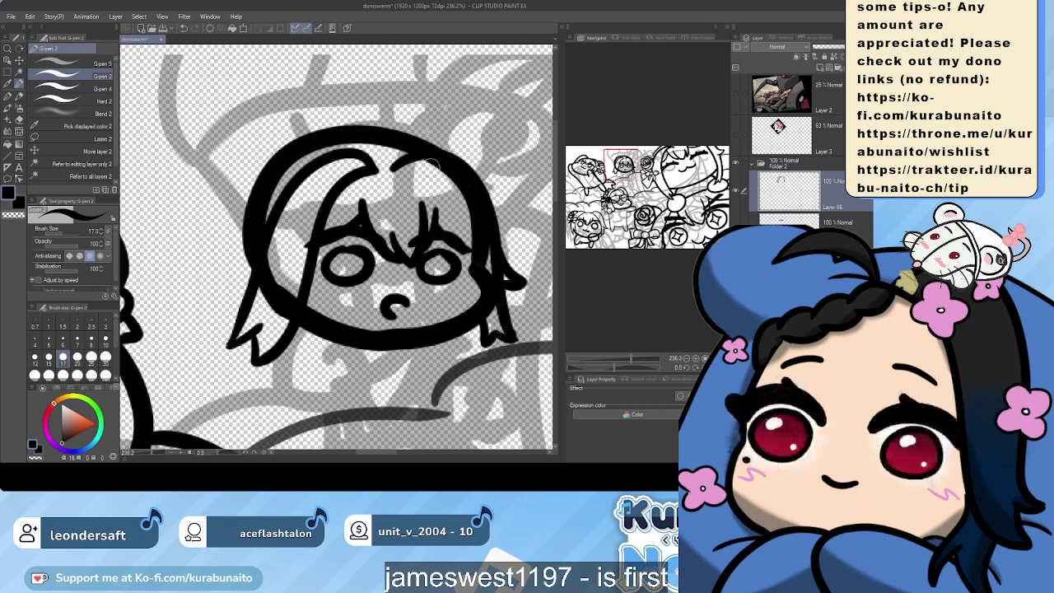
Ink a round hair bun with braid lines at the upper left of the head
mouse_move(303, 157)
left_mouse_down()
mouse_move(221, 156)
mouse_move(214, 200)
mouse_move(268, 227)
left_mouse_up()
left_click_drag(266, 146, 237, 220)
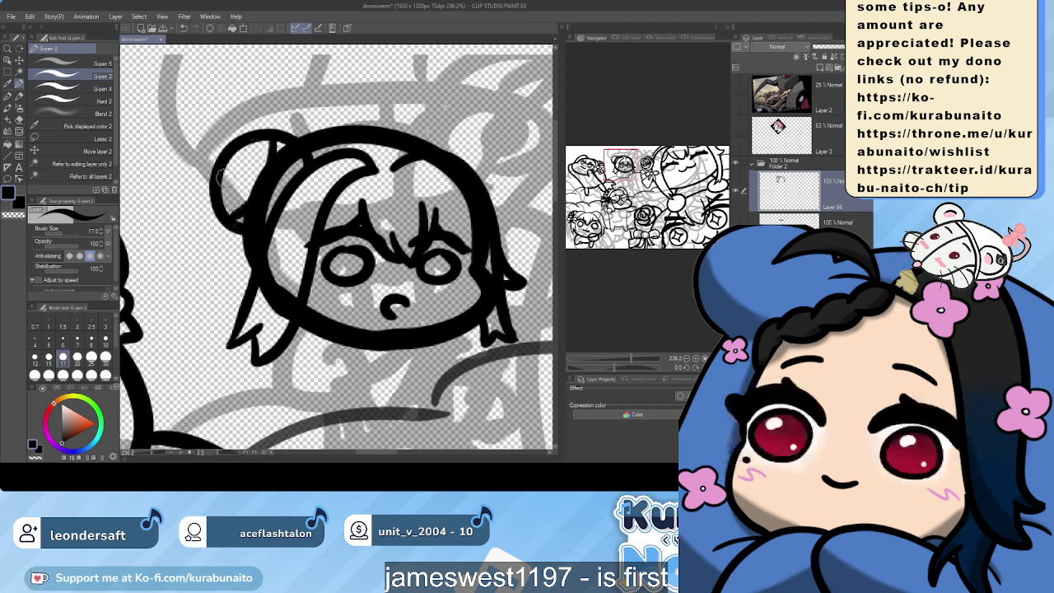
left_click_drag(230, 181, 257, 153)
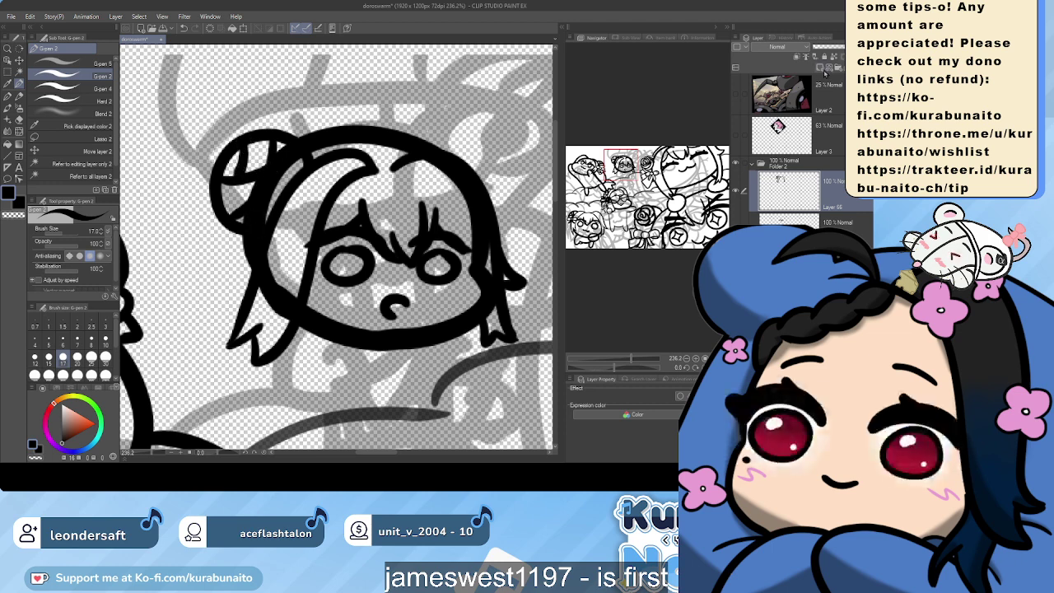
Ink a solid black hair ornament under the bun on a new layer, and add another layer for its ribbon
left_click_drag(240, 218, 236, 239)
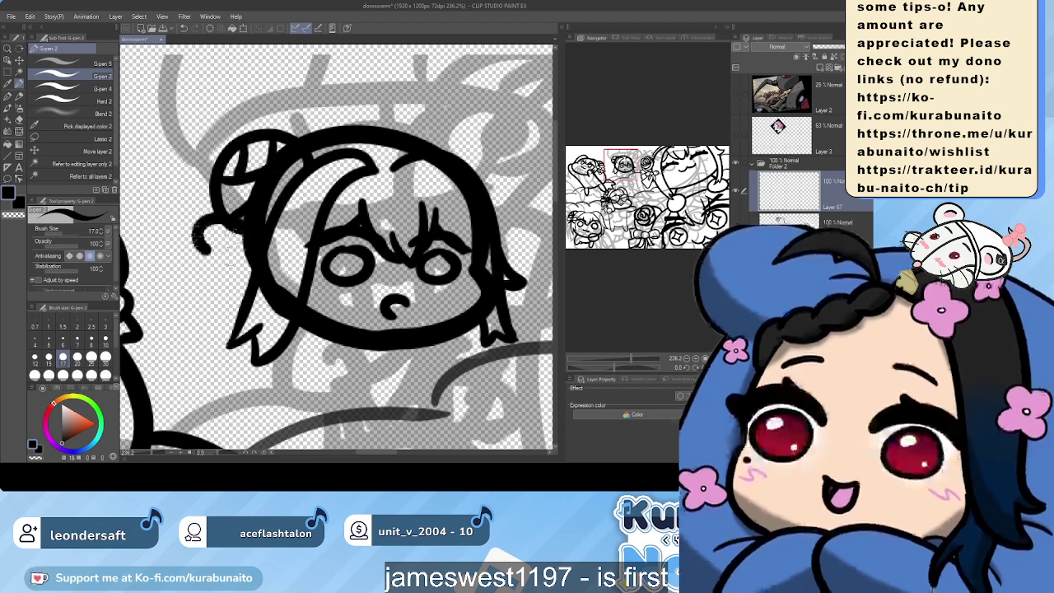
key("ctrl+z")
mouse_move(234, 231)
left_mouse_down()
mouse_move(229, 257)
mouse_move(238, 237)
mouse_move(292, 228)
mouse_move(300, 245)
mouse_move(259, 239)
mouse_move(282, 246)
mouse_move(227, 287)
left_mouse_up()
key("ctrl+z")
key("ctrl+z")
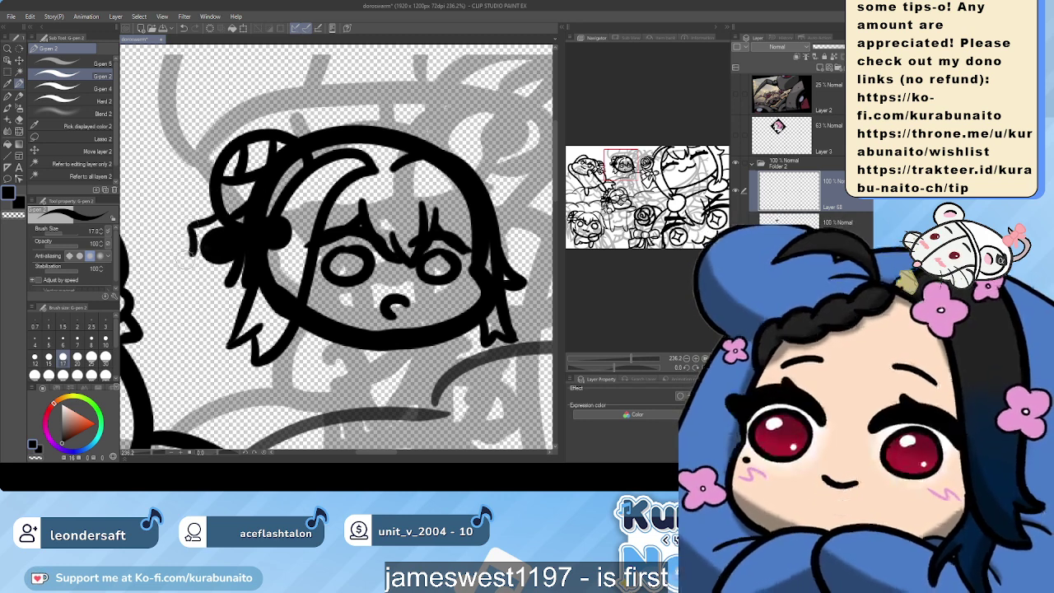
Ink a pleated, zigzag-edged ribbon fanning out from the black hair ornament
mouse_move(196, 257)
left_mouse_down()
mouse_move(192, 289)
mouse_move(231, 264)
left_mouse_up()
key("ctrl+z")
left_click_drag(192, 298, 230, 267)
key("ctrl+z")
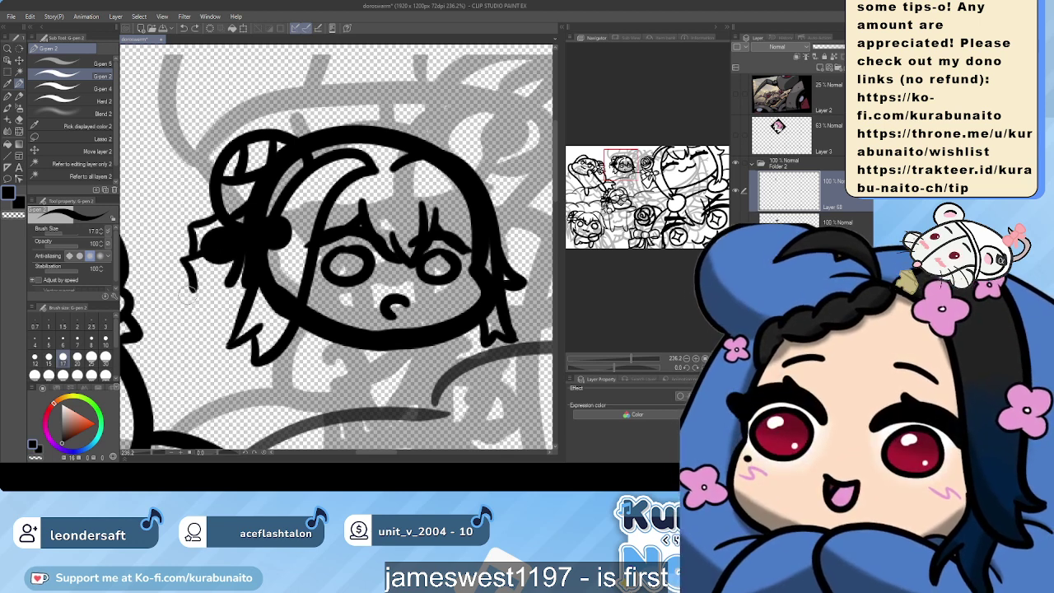
mouse_move(190, 295)
left_mouse_down()
mouse_move(212, 283)
mouse_move(234, 289)
left_mouse_up()
key("ctrl+z")
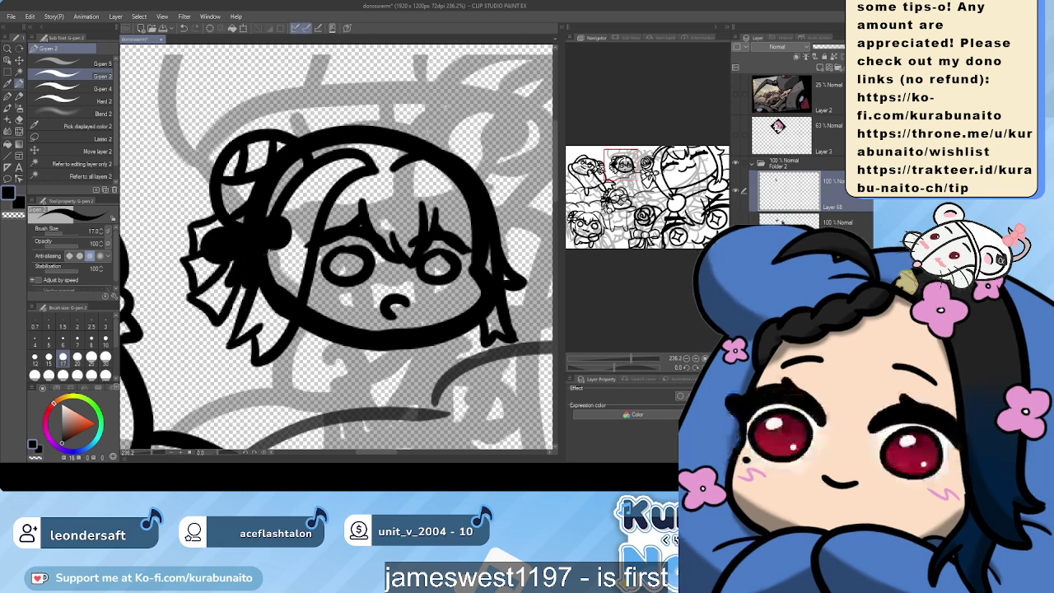
Erase the overlapping lines inside the bun and the side hair locks with the Hard 2 eraser
left_click(305, 152, "ctrl+shift")
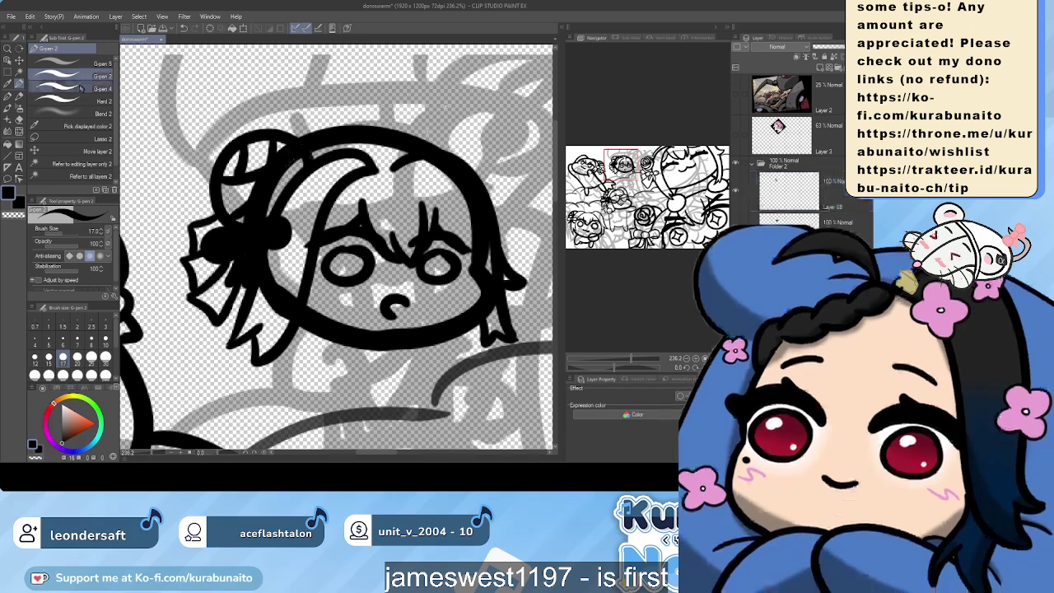
left_click(76, 100)
mouse_move(300, 153)
left_mouse_down()
mouse_move(247, 214)
mouse_move(295, 317)
left_mouse_up()
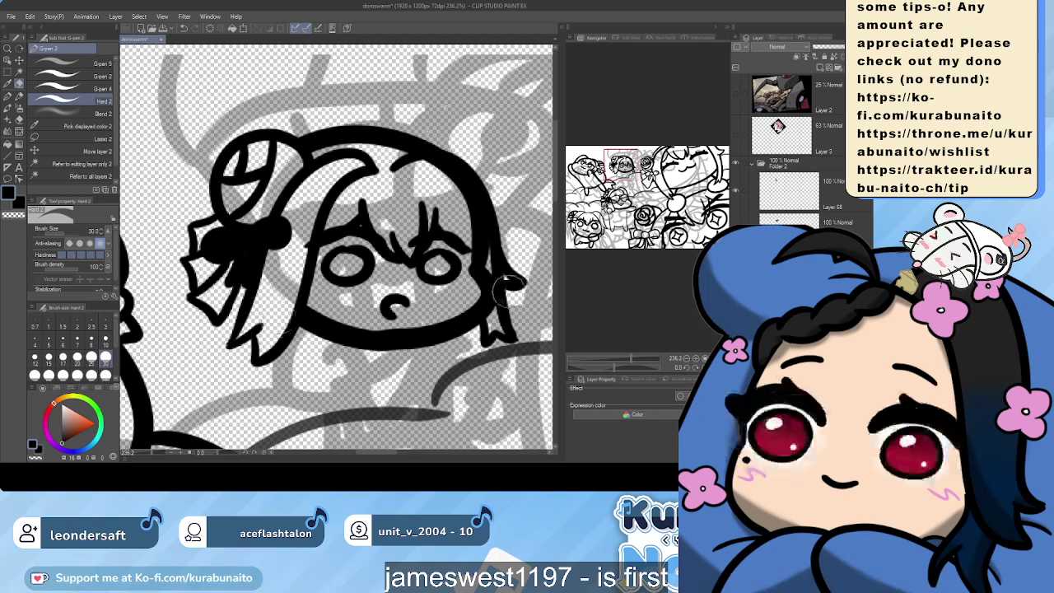
mouse_move(507, 289)
left_mouse_down()
mouse_move(486, 247)
mouse_move(492, 226)
left_mouse_up()
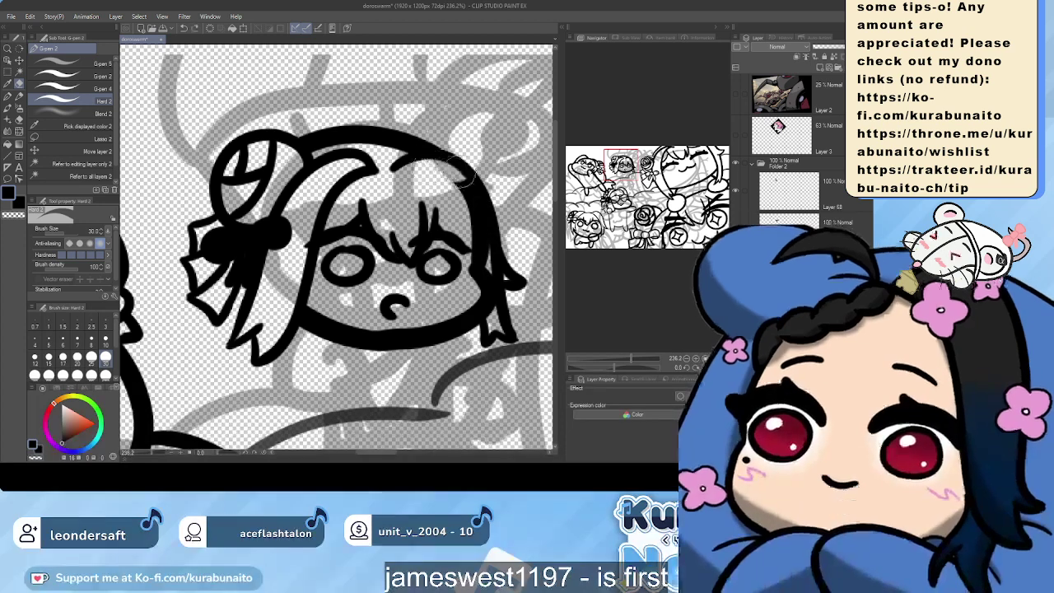
Return to G-pen 2 and re-ink the upper curve of the right-hand hair lock
left_click(82, 76)
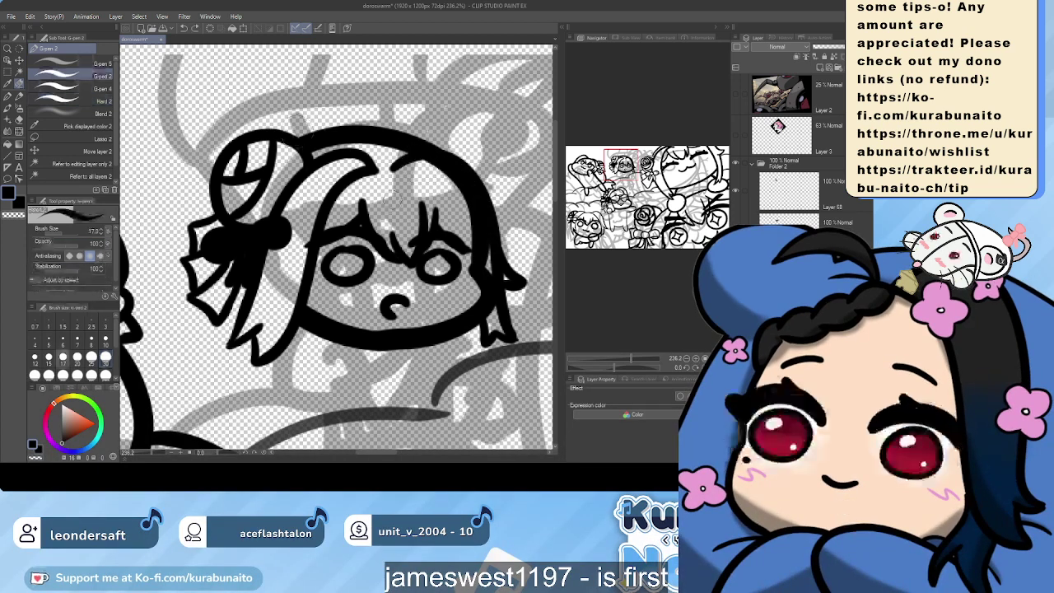
mouse_move(396, 169)
left_mouse_down()
mouse_move(429, 166)
mouse_move(486, 195)
left_mouse_up()
key("ctrl+z")
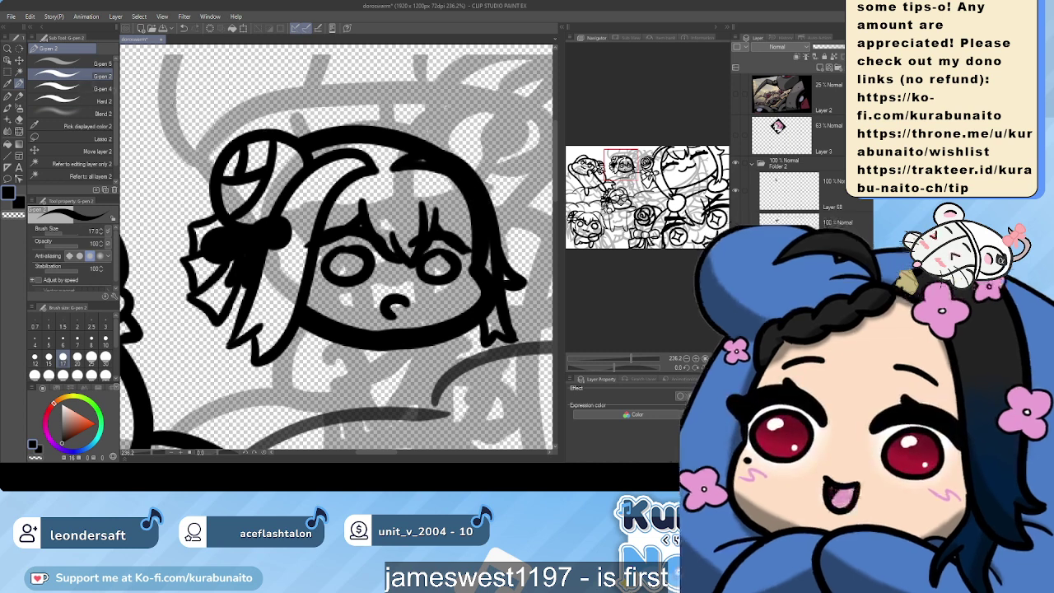
Fade the face layer to check the hair lines over it, restore its opacity, and switch to G-pen 4
left_click(838, 47)
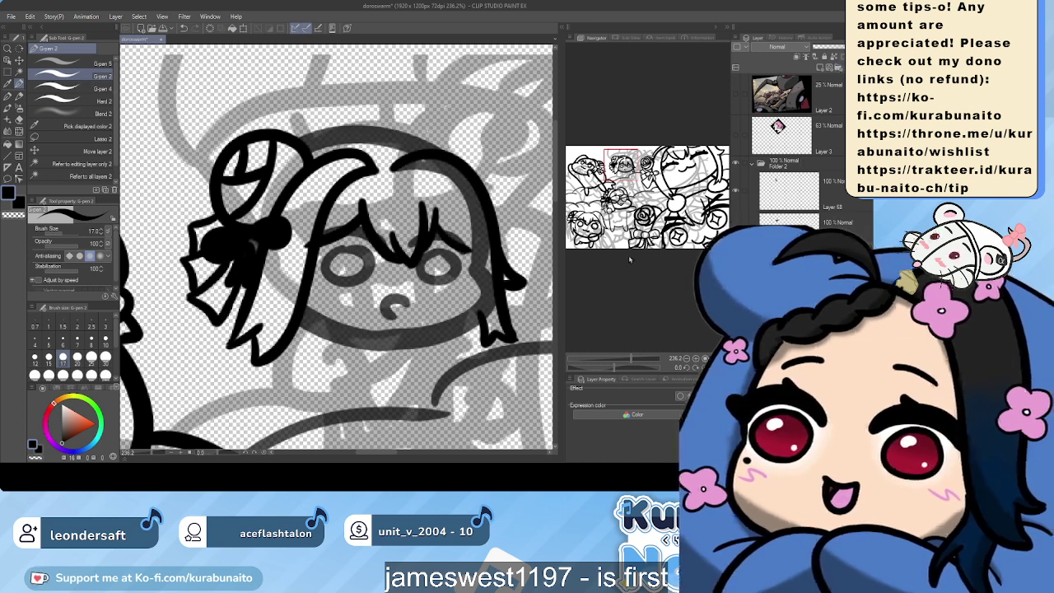
left_click(74, 88)
key("ctrl+y")
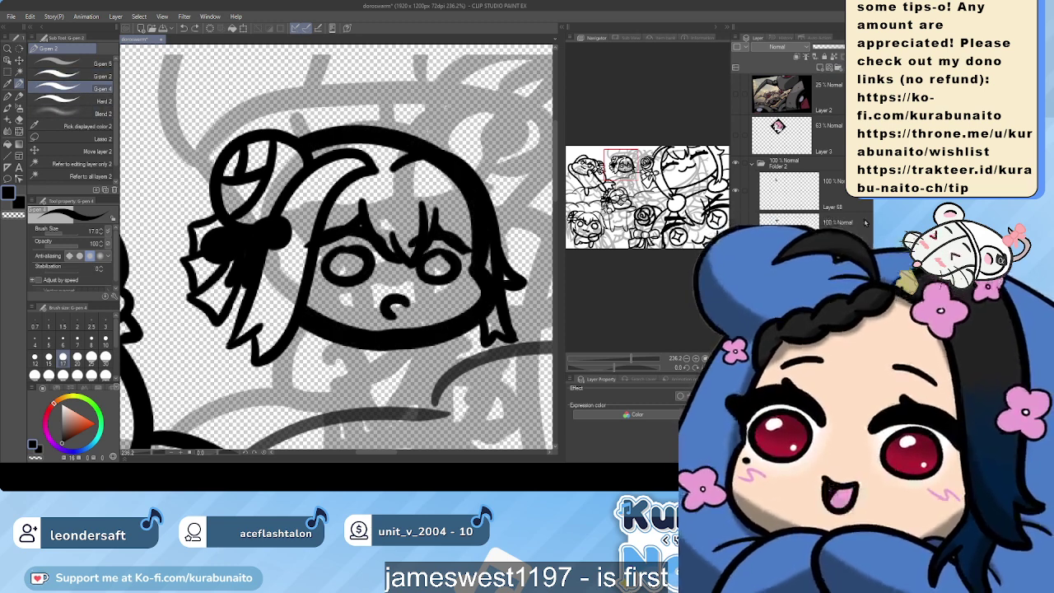
Re-ink the upper curve of the hair sweeping over the right side of the forehead with G-pen 2
left_click(74, 76)
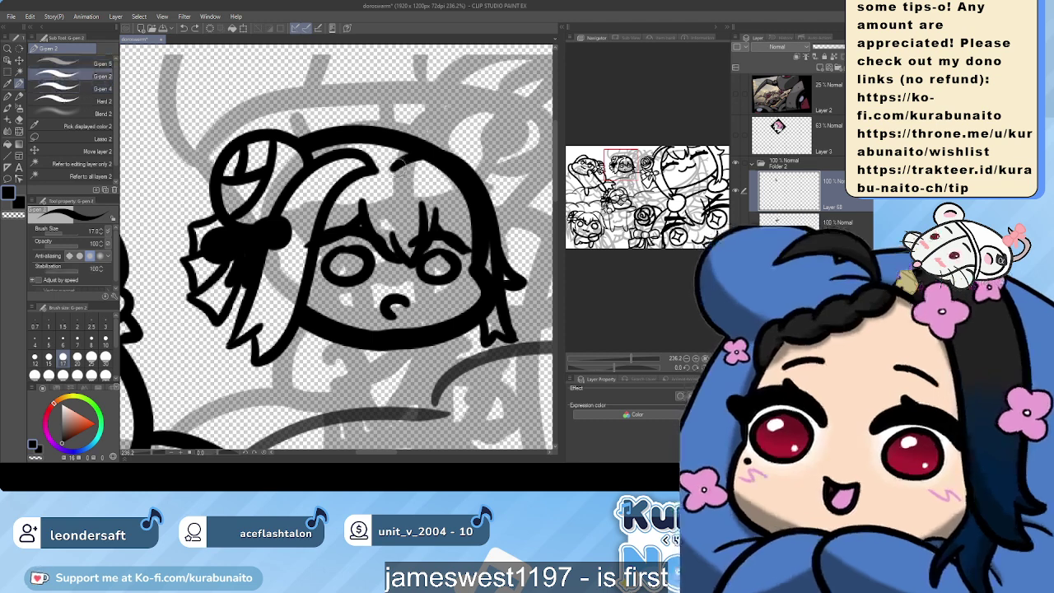
mouse_move(390, 170)
left_mouse_down()
mouse_move(437, 178)
mouse_move(467, 208)
mouse_move(449, 165)
left_mouse_up()
key("ctrl+z")
key("ctrl+z")
left_click(87, 114)
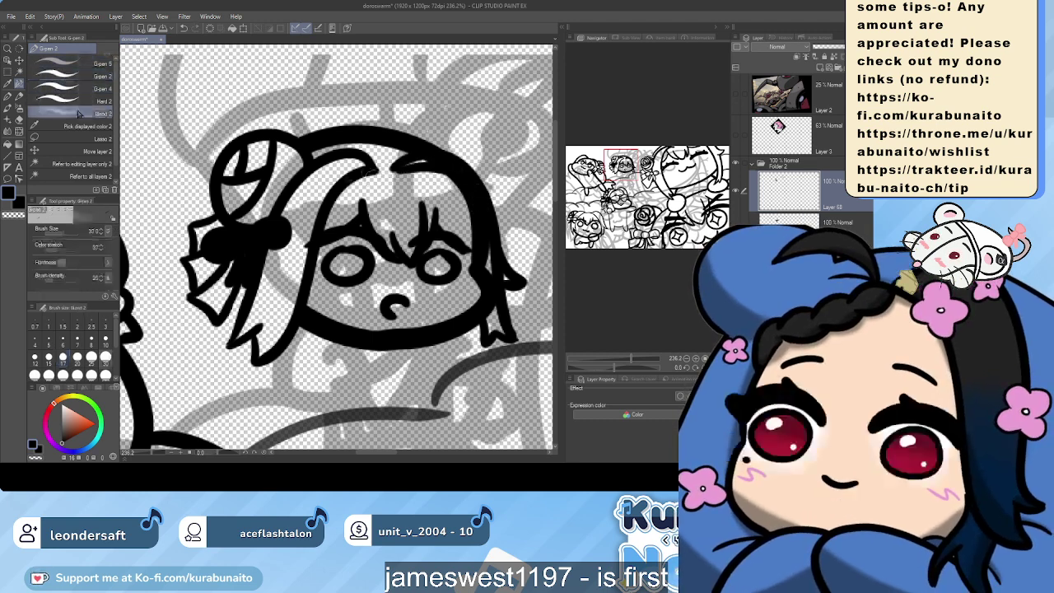
left_click(87, 101)
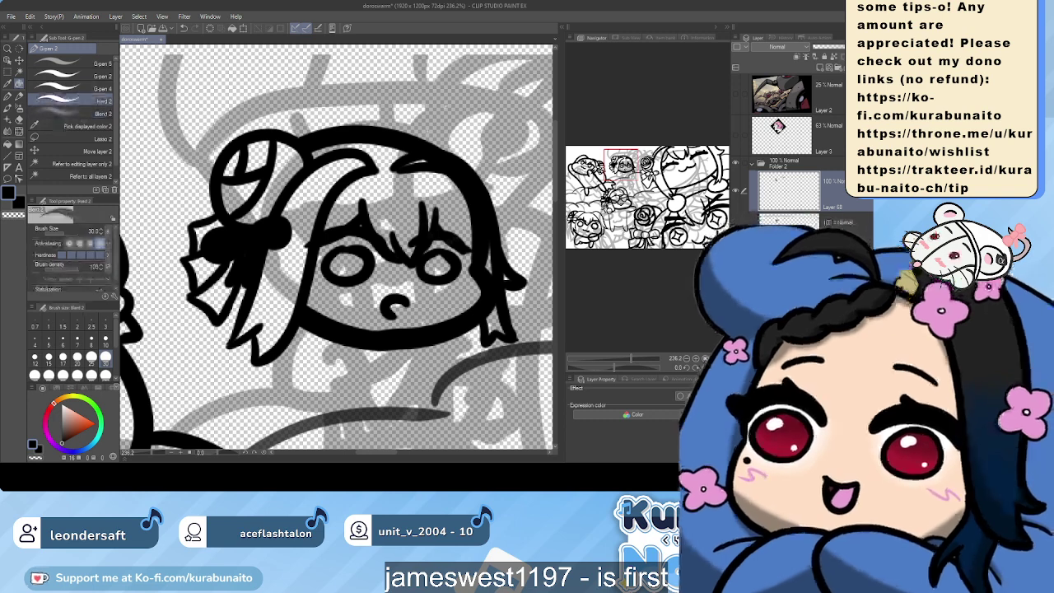
left_click(824, 268)
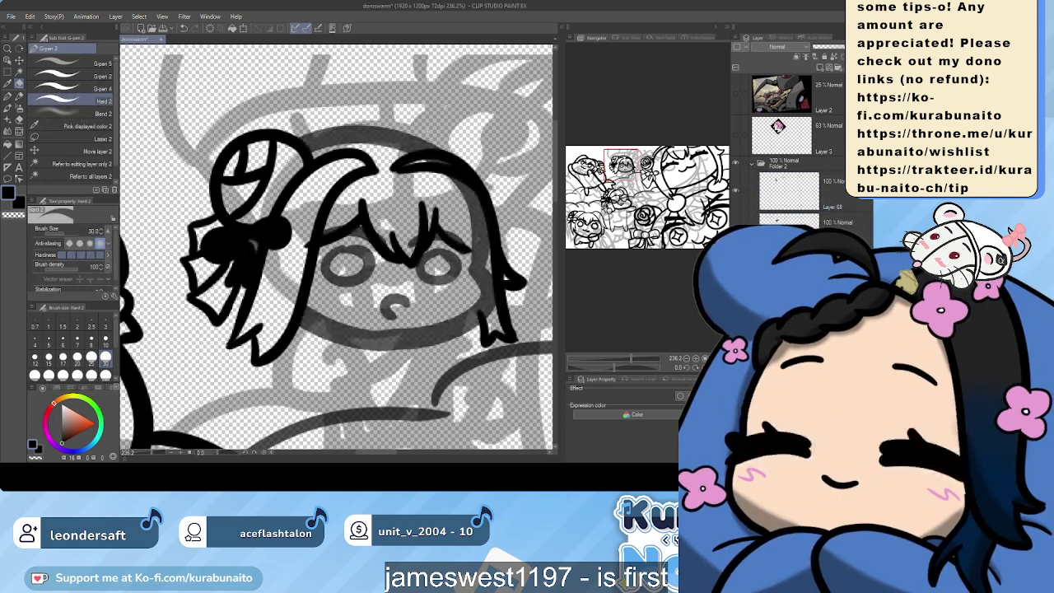
left_click_drag(428, 161, 450, 167)
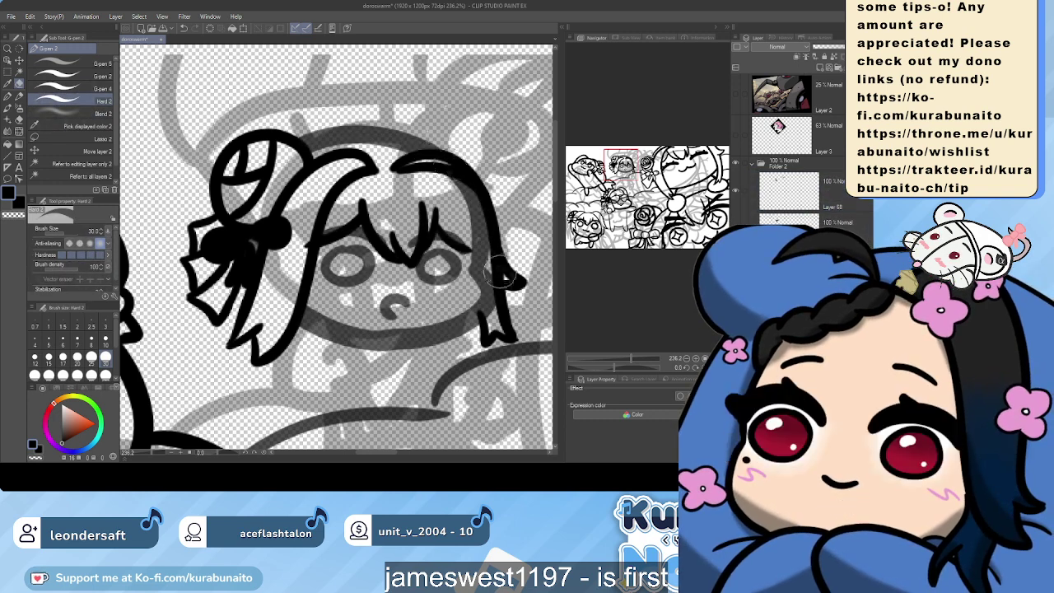
key("ctrl+z")
left_click(736, 231)
key("ctrl+s")
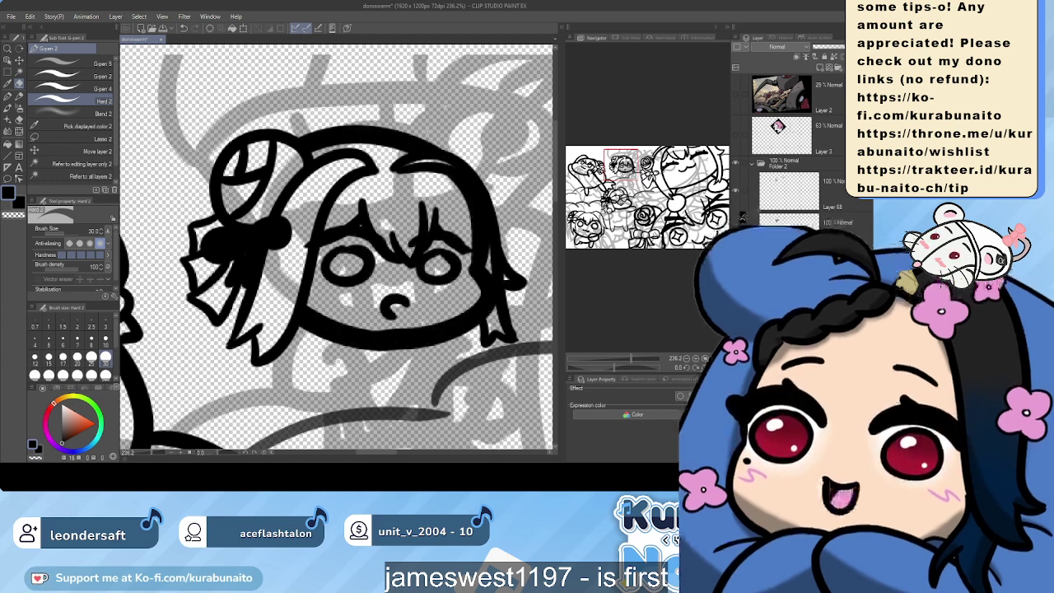
left_click_drag(424, 203, 421, 224)
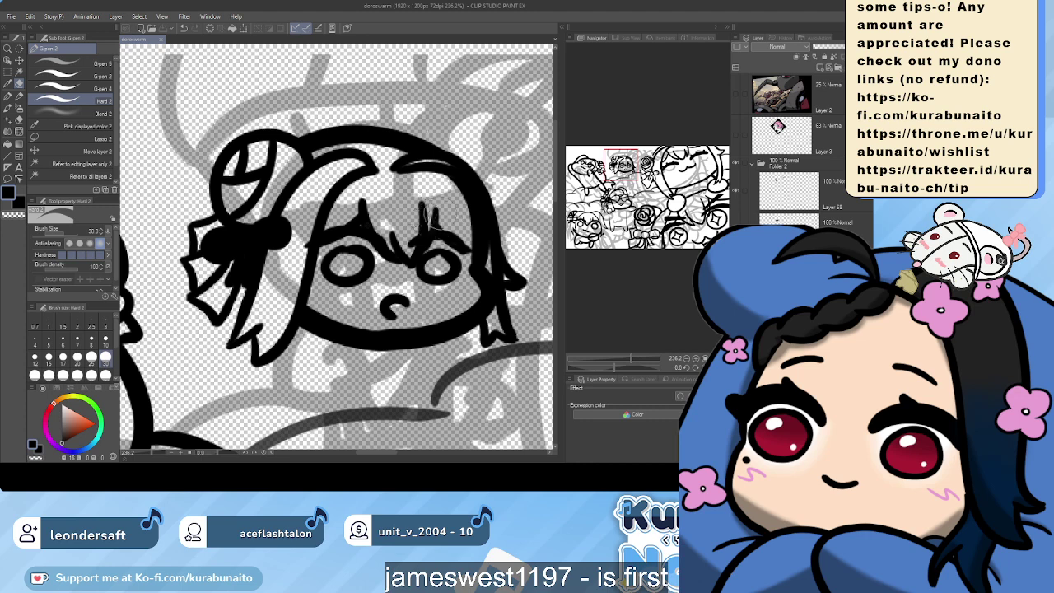
Ink the chibi's rounded body with two curled feet beneath the head, using G-pen 2 on a new layer
left_click(66, 76)
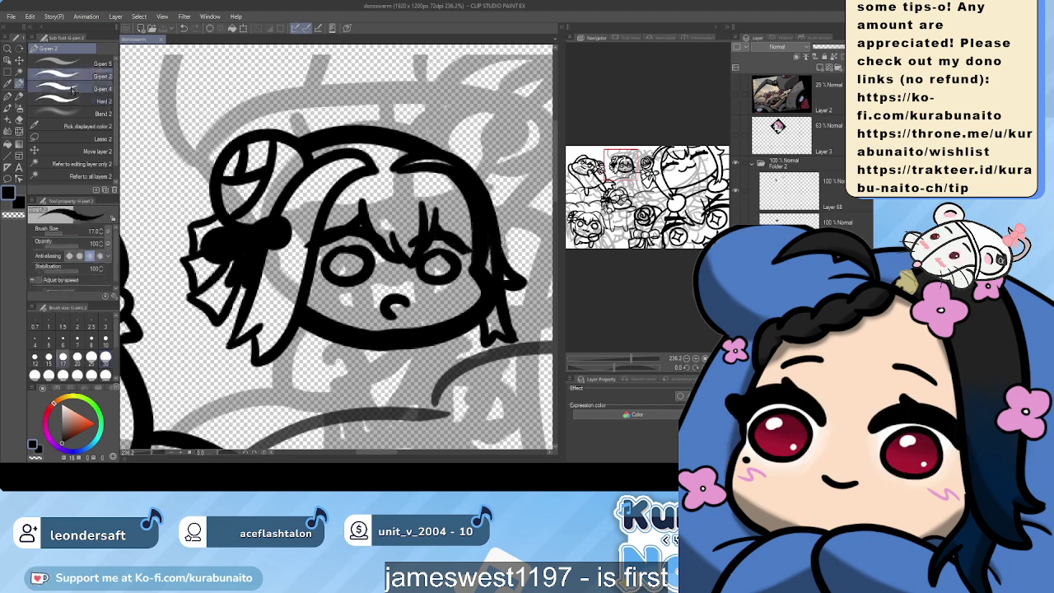
left_click(789, 263)
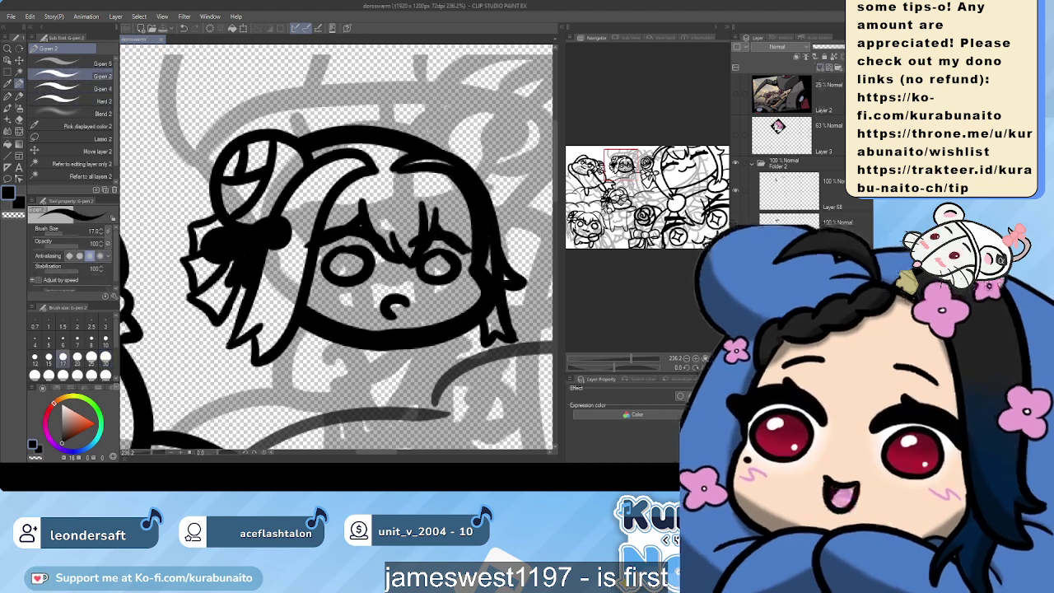
left_click_drag(789, 263, 789, 171)
left_click_drag(404, 301, 447, 201)
scroll(447, 200, "down", 2)
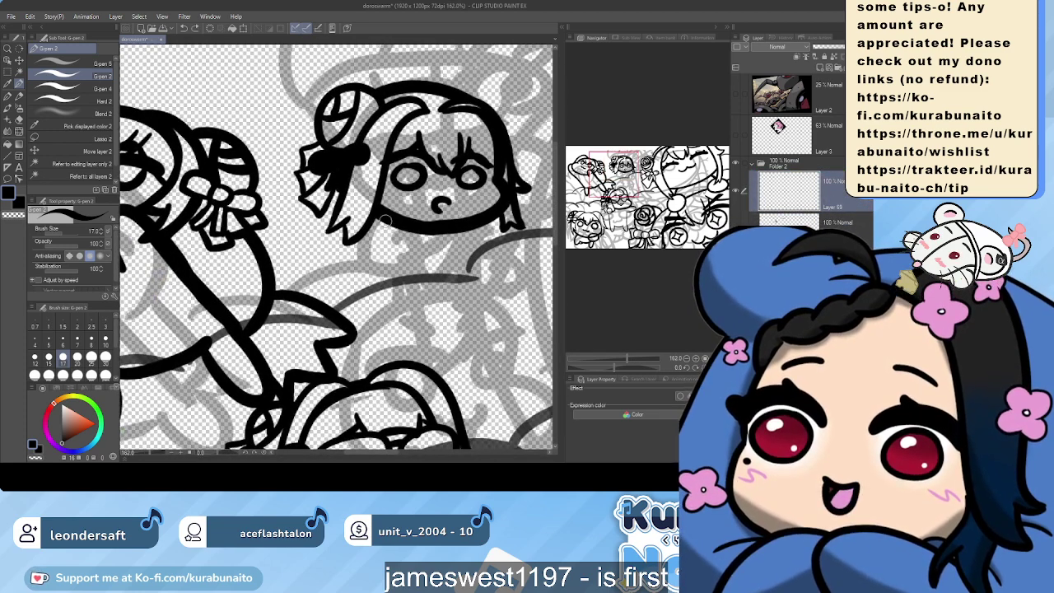
mouse_move(390, 223)
left_mouse_down()
mouse_move(377, 244)
mouse_move(389, 274)
mouse_move(409, 270)
mouse_move(416, 261)
mouse_move(398, 251)
mouse_move(416, 244)
mouse_move(387, 288)
mouse_move(398, 332)
mouse_move(418, 350)
mouse_move(445, 346)
left_mouse_up()
key("ctrl+z")
key("ctrl+z")
mouse_move(385, 224)
left_mouse_down()
mouse_move(395, 289)
mouse_move(453, 326)
mouse_move(476, 223)
left_mouse_up()
key("ctrl+z")
mouse_move(383, 227)
left_mouse_down()
mouse_move(380, 280)
mouse_move(436, 324)
mouse_move(458, 318)
mouse_move(472, 295)
mouse_move(453, 321)
mouse_move(383, 303)
mouse_move(389, 289)
mouse_move(383, 328)
mouse_move(376, 299)
mouse_move(402, 313)
mouse_move(385, 329)
mouse_move(449, 280)
mouse_move(451, 318)
mouse_move(396, 325)
left_mouse_up()
key("ctrl+z")
key("ctrl+z")
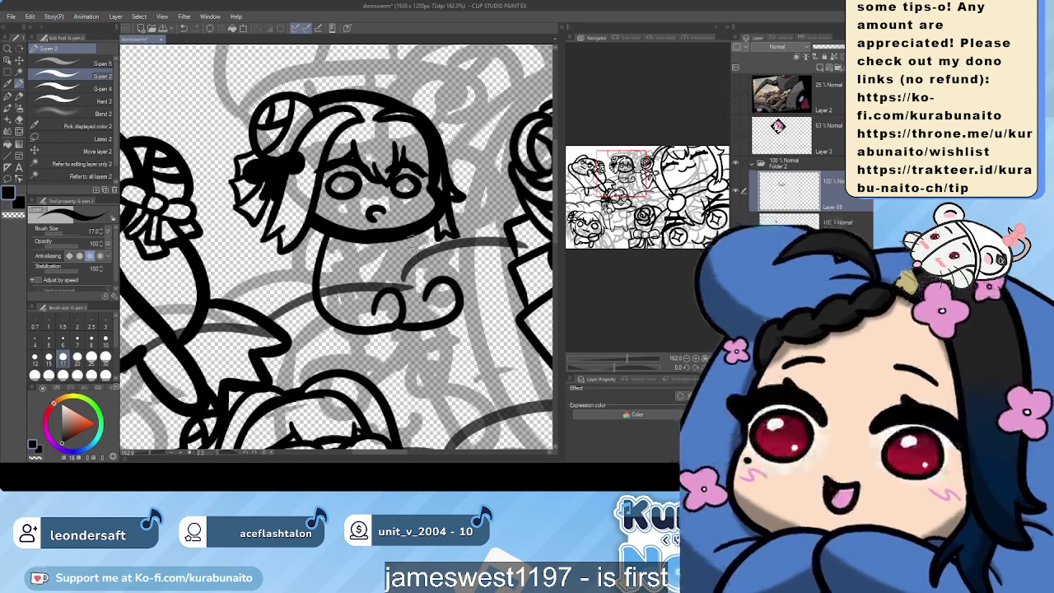
Add a layer and ink both short arms with rounded hands, plus the small line joining the right arm to the foot
scroll(326, 245, "up", 4)
left_click(815, 69)
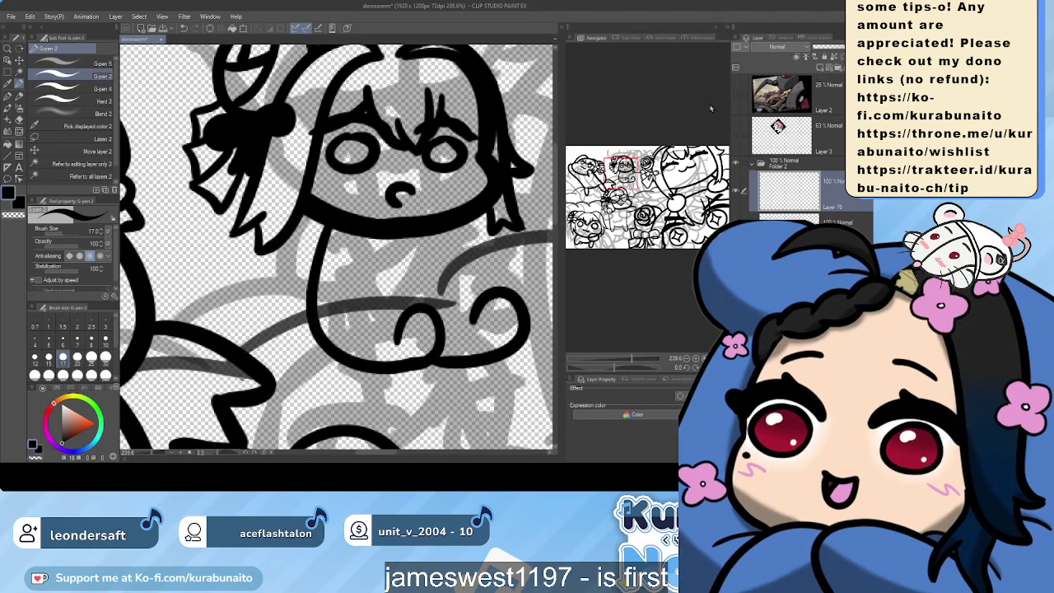
mouse_move(362, 245)
left_mouse_down()
mouse_move(402, 254)
mouse_move(405, 296)
left_mouse_up()
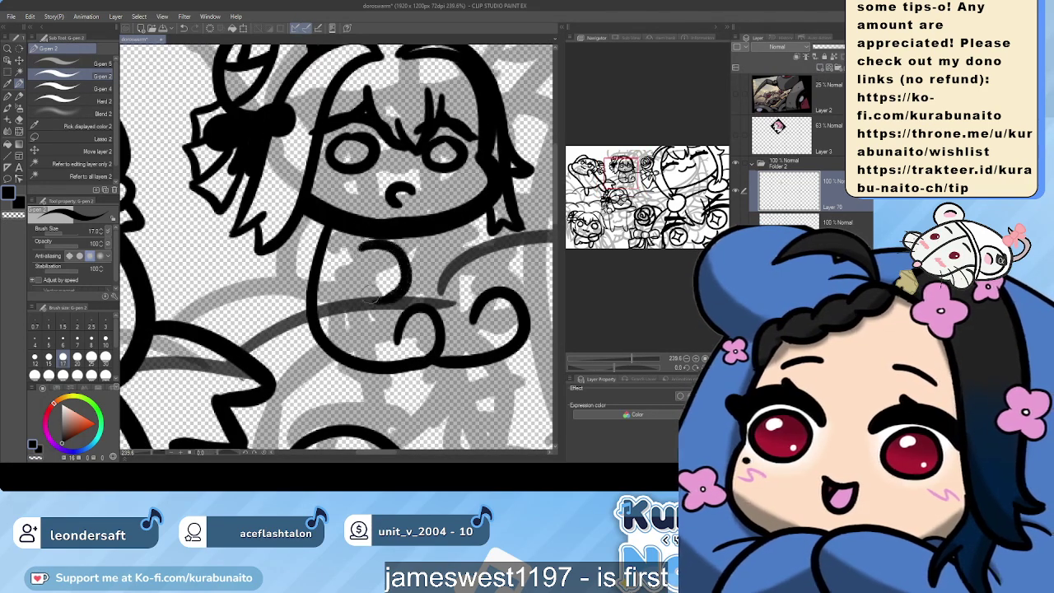
key("ctrl+z")
mouse_move(360, 260)
left_mouse_down()
mouse_move(394, 293)
mouse_move(341, 298)
mouse_move(323, 278)
left_mouse_up()
key("ctrl+z")
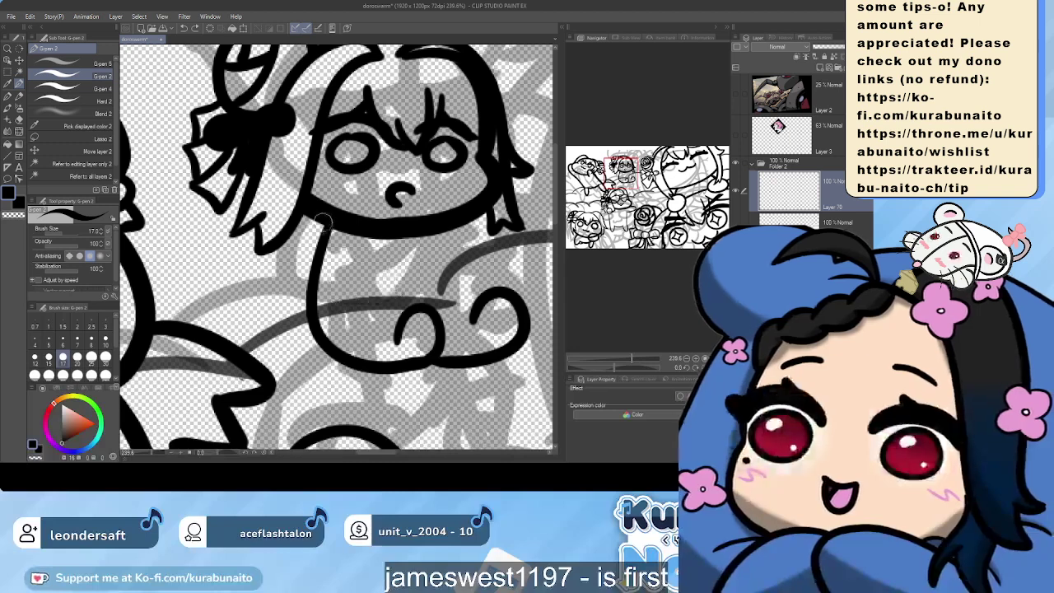
mouse_move(327, 226)
left_mouse_down()
mouse_move(314, 288)
mouse_move(355, 305)
mouse_move(386, 298)
mouse_move(387, 274)
mouse_move(354, 262)
left_mouse_up()
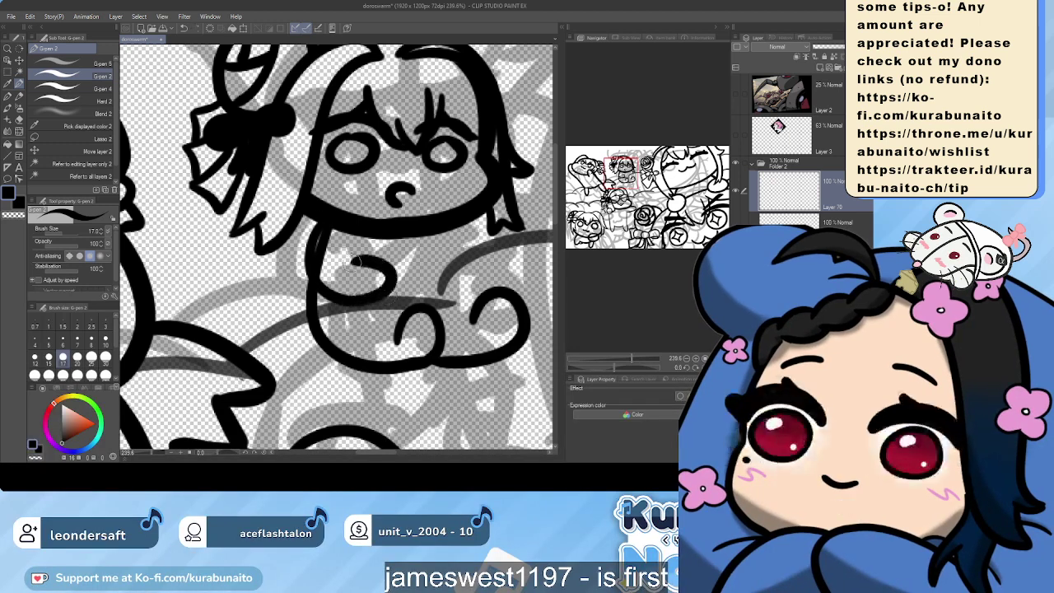
mouse_move(446, 245)
left_mouse_down()
mouse_move(427, 268)
mouse_move(463, 285)
mouse_move(486, 277)
mouse_move(487, 262)
left_mouse_up()
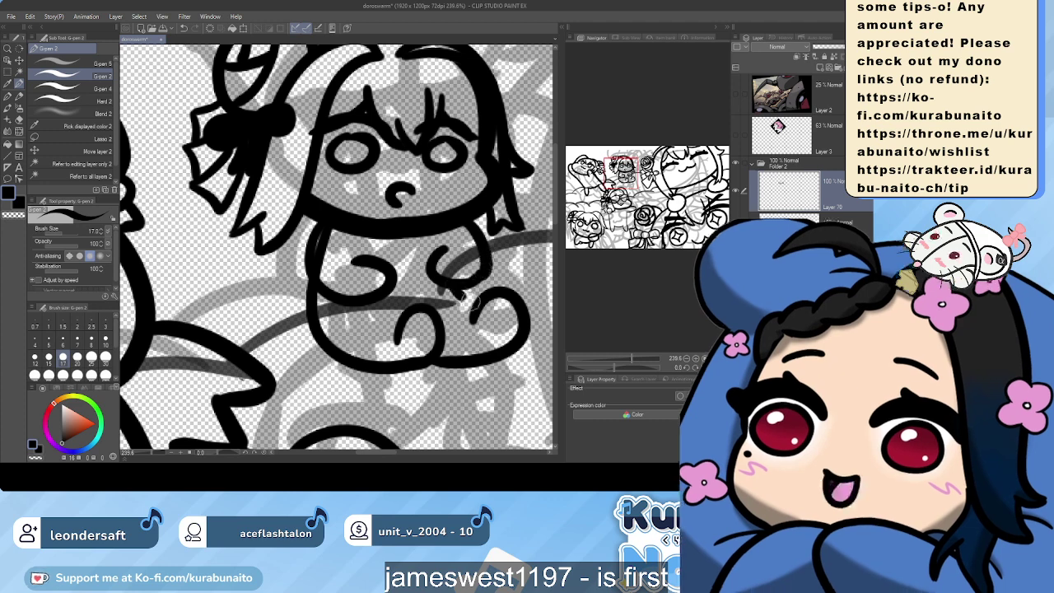
left_click_drag(465, 297, 458, 306)
key("ctrl+z")
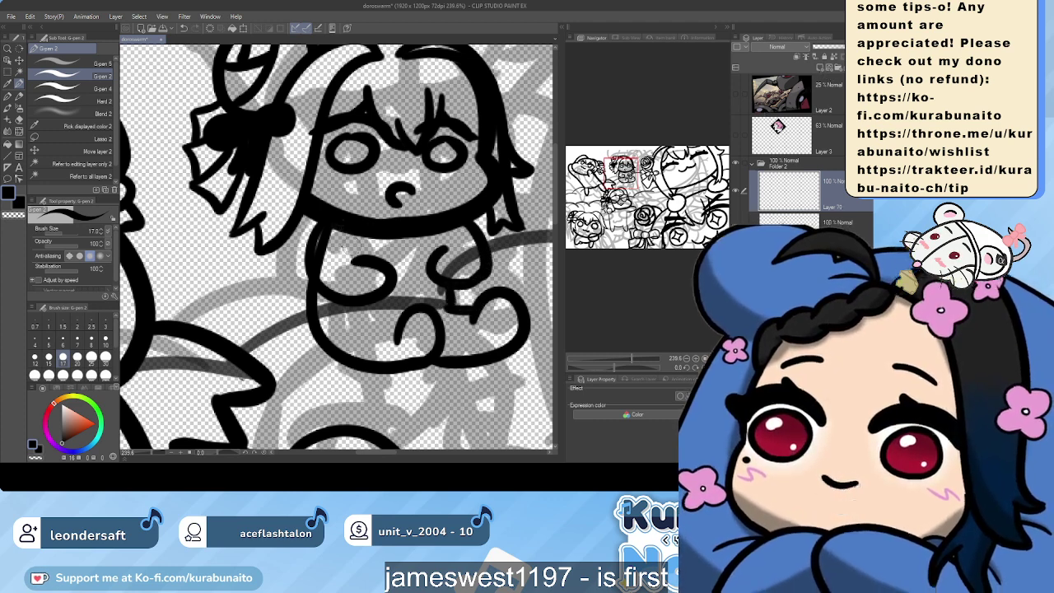
Ink the short clothing lines from the chin to the hands and below both arms on another new layer
left_click_drag(360, 261, 361, 233)
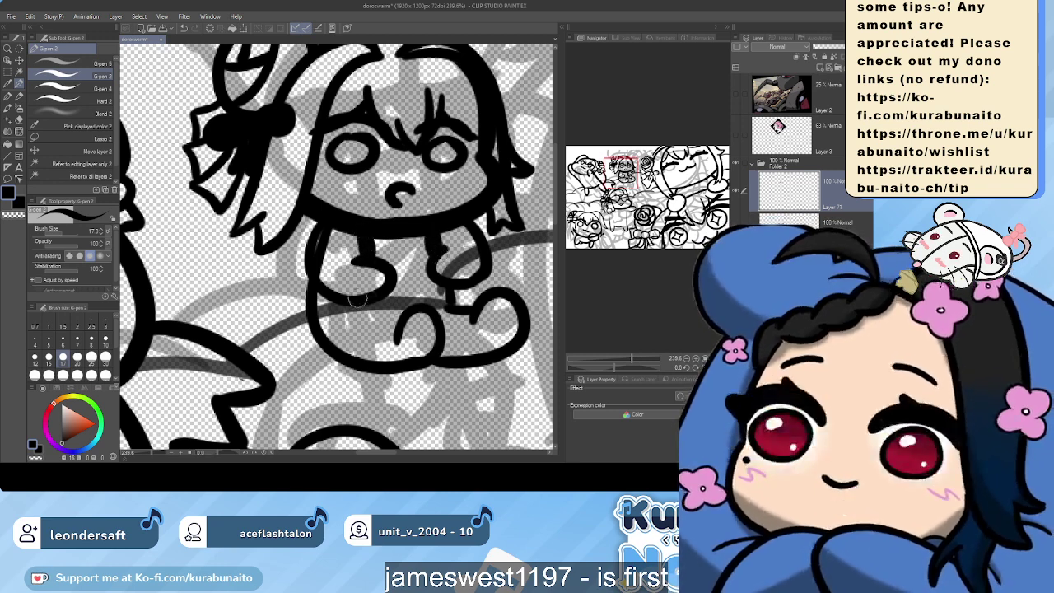
left_click_drag(352, 308, 329, 317)
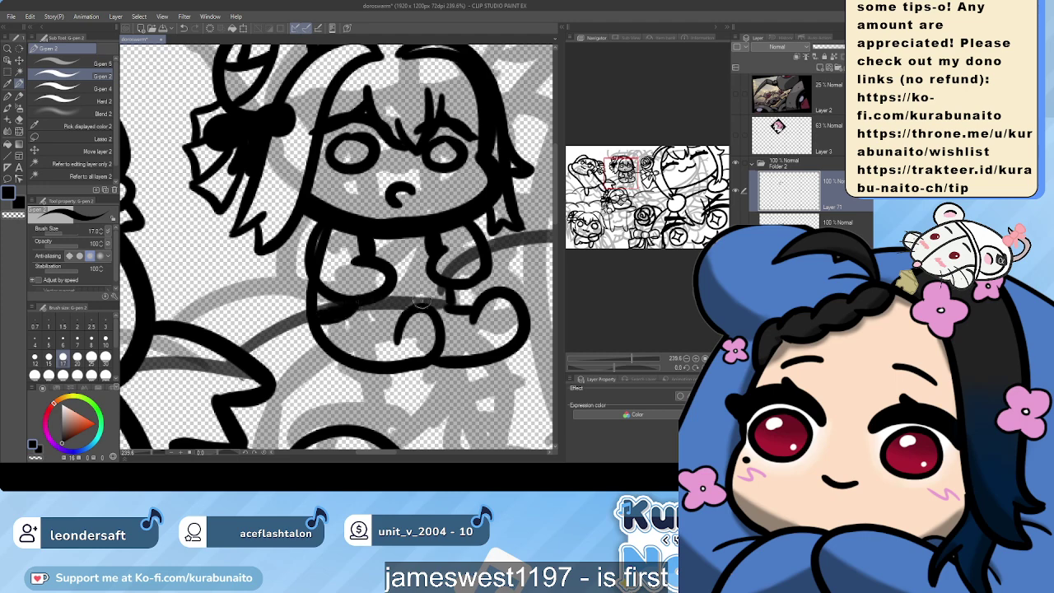
left_click_drag(436, 280, 450, 306)
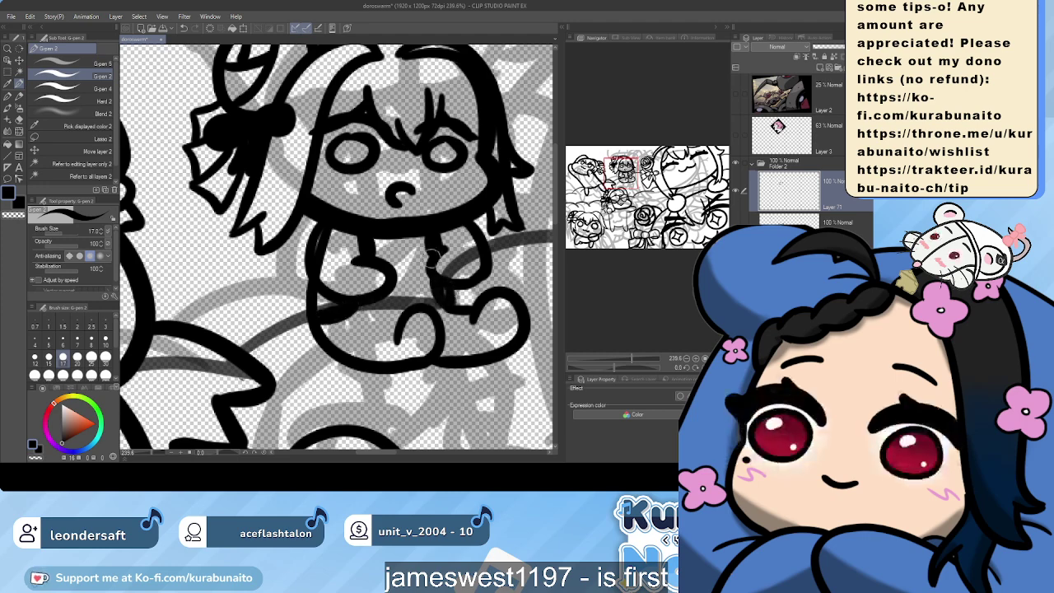
left_click_drag(431, 240, 443, 295)
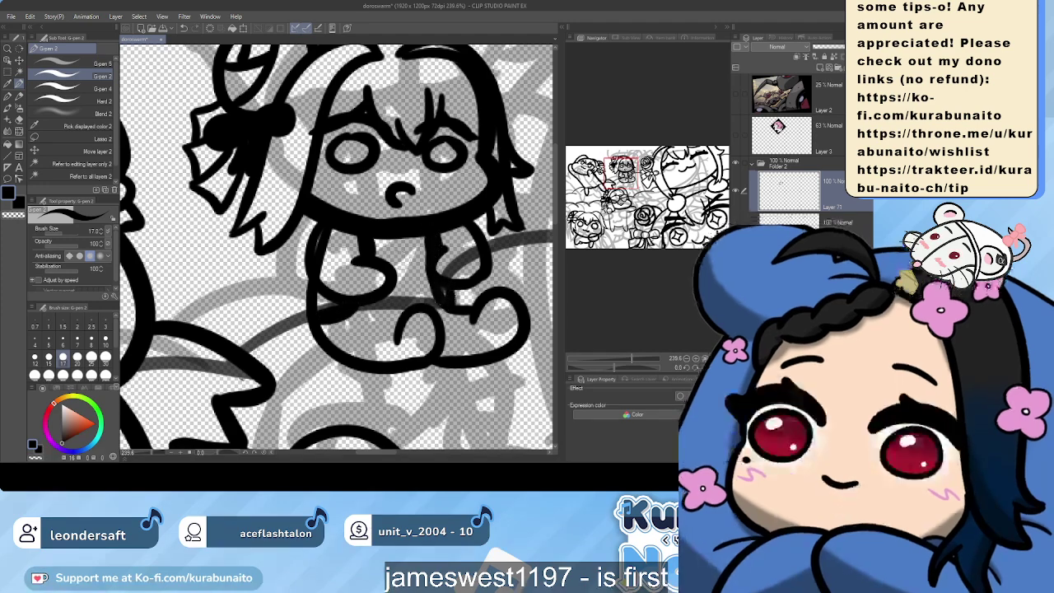
scroll(407, 252, "down", 2)
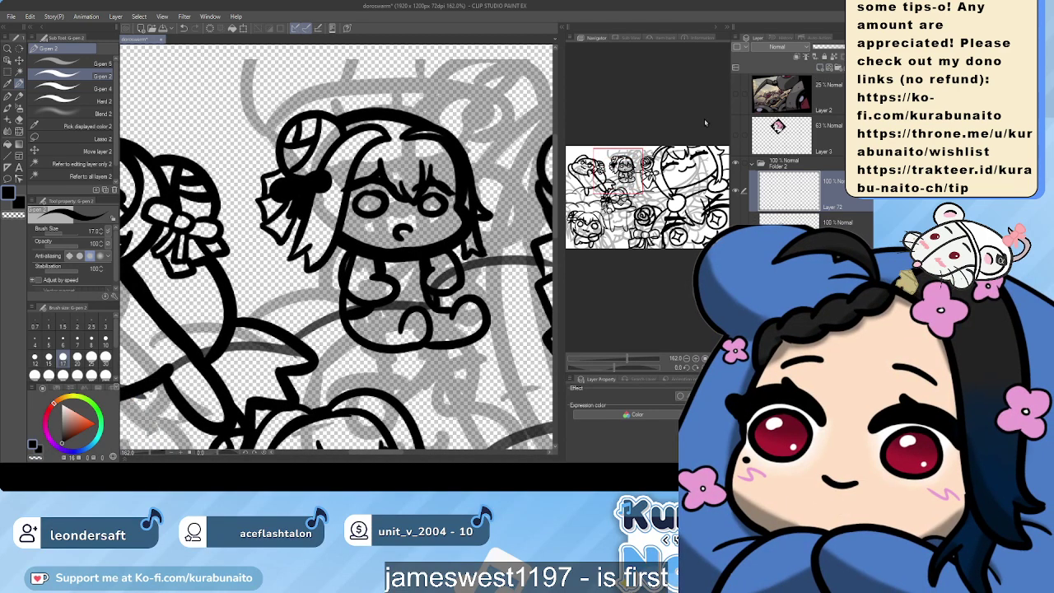
mouse_move(330, 176)
left_mouse_down()
mouse_move(354, 217)
mouse_move(292, 159)
left_mouse_up()
scroll(354, 221, "down", 2)
key("ctrl+z")
left_click_drag(317, 220, 294, 171)
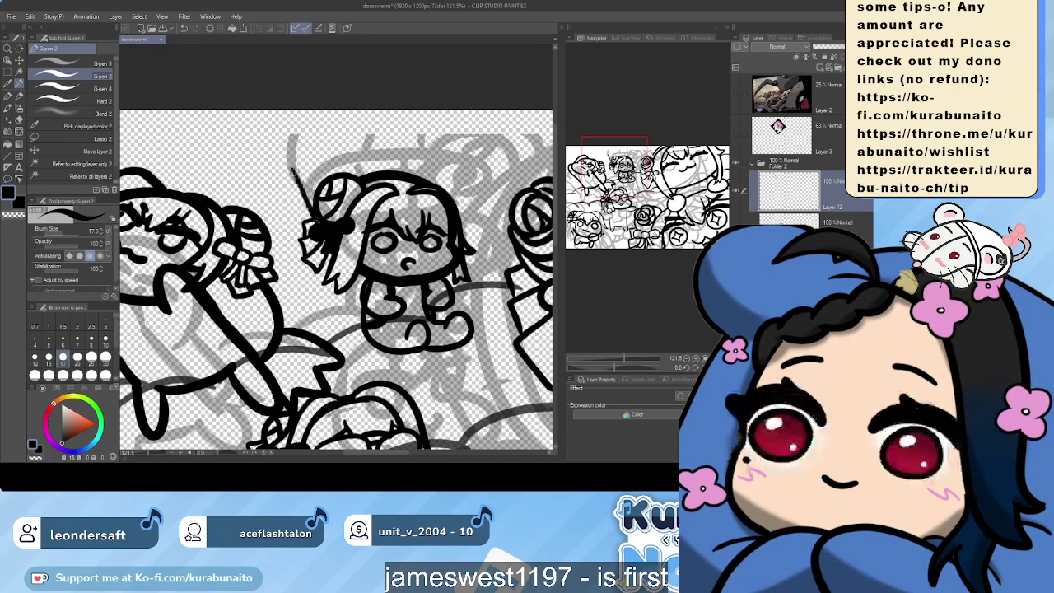
key("ctrl+z")
Set the brush size to 25 and ink a curved outline behind the left side of the chibi's body
left_click(92, 357)
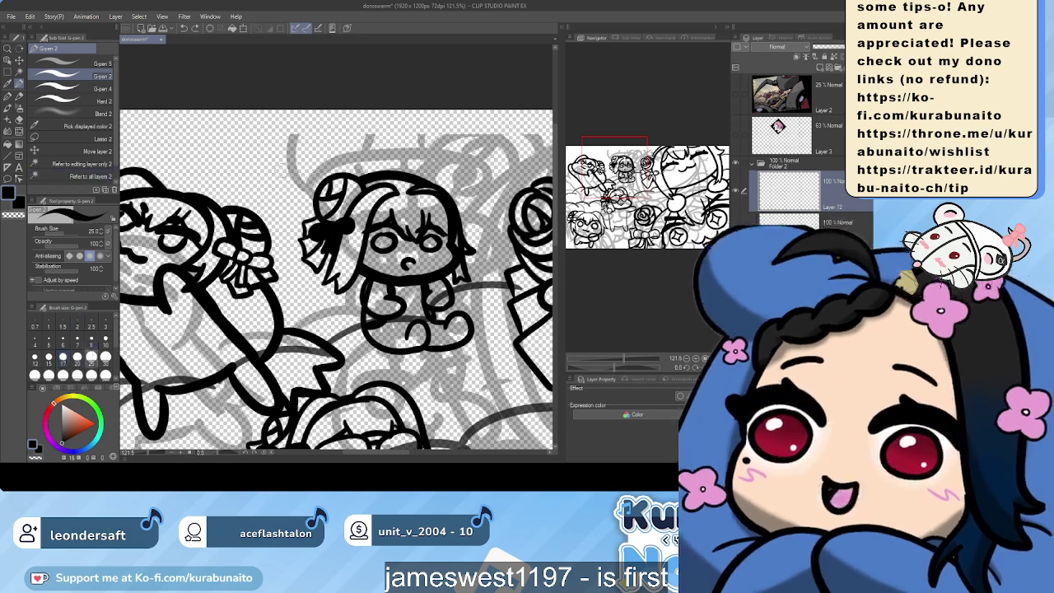
left_click_drag(280, 165, 334, 268)
left_click_drag(303, 208, 326, 222)
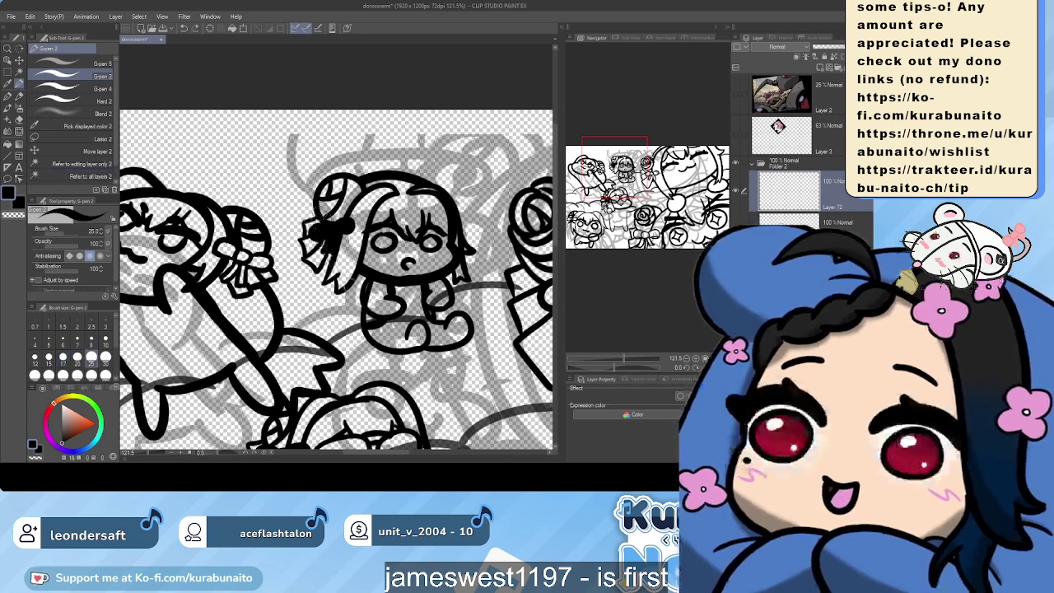
left_click_drag(338, 284, 345, 326)
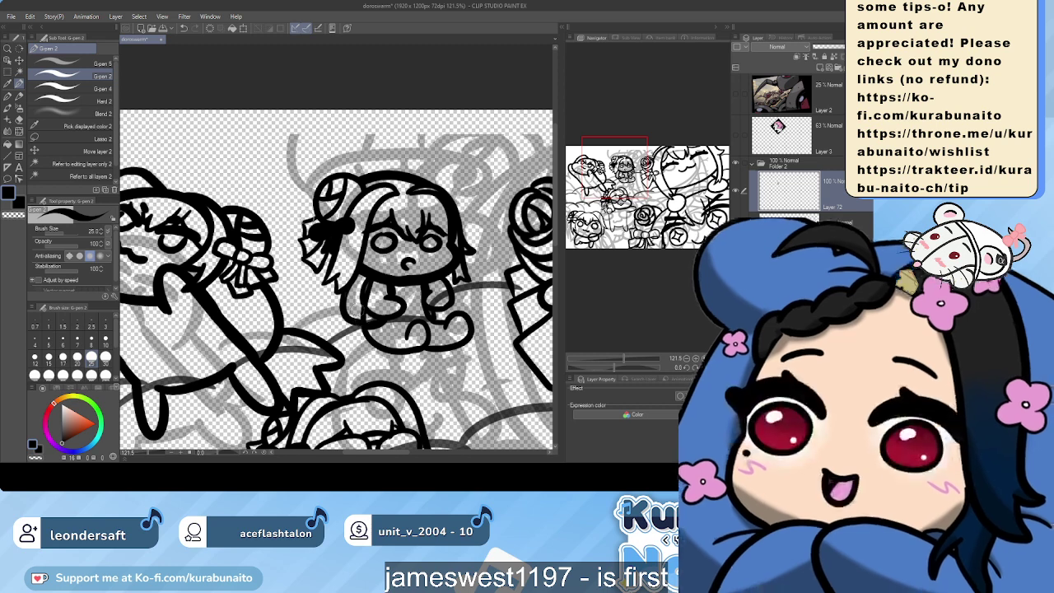
left_click_drag(312, 221, 276, 149)
key("ctrl+z")
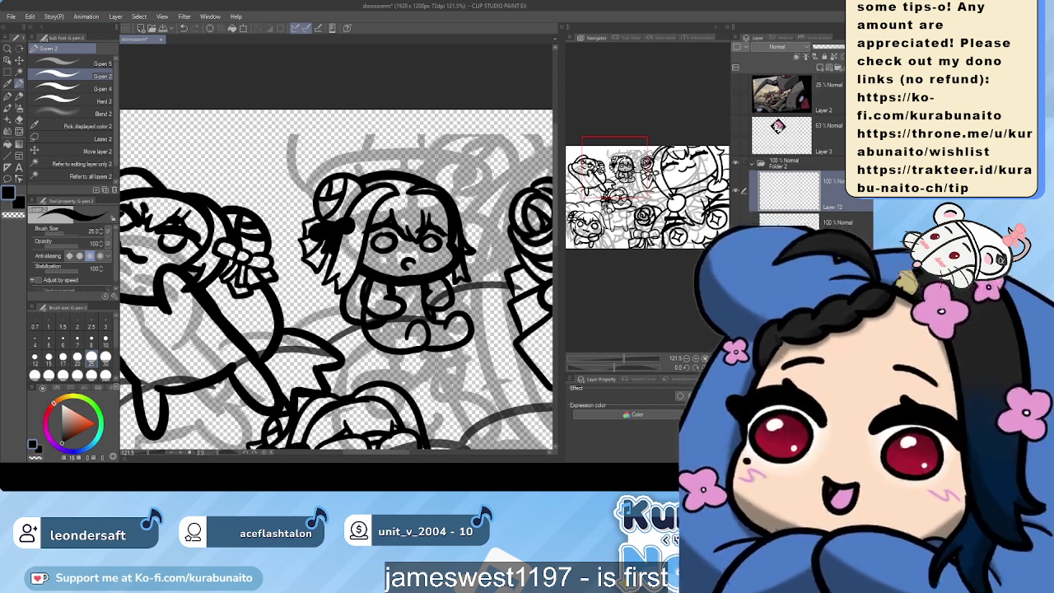
left_click_drag(436, 181, 473, 135)
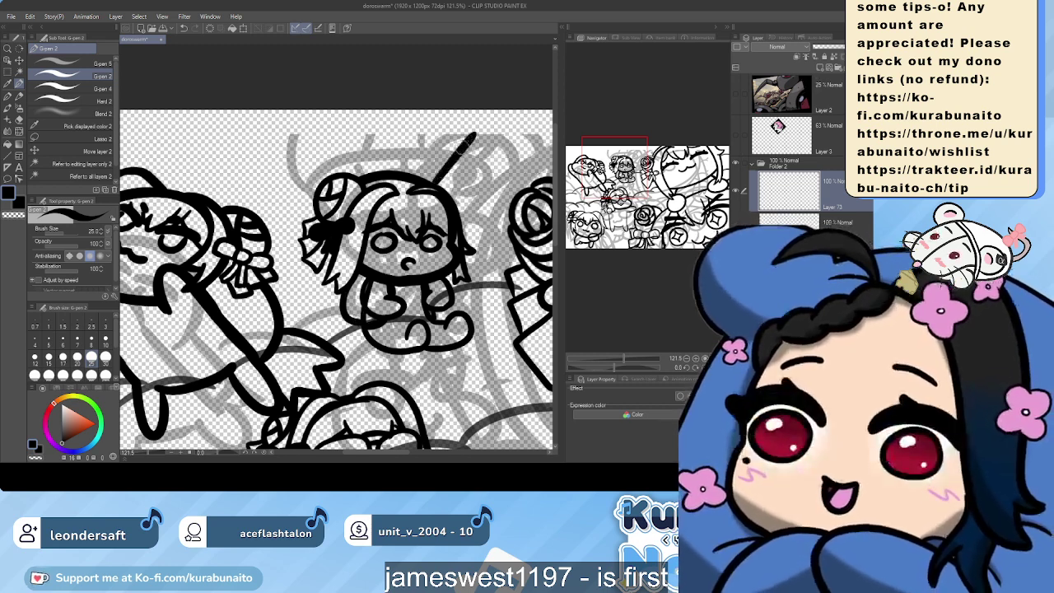
left_click_drag(401, 175, 413, 114)
key("ctrl+z")
key("ctrl+z")
Ink a parachute canopy above the chibi's head with curved sides, panel seams and an arched lower edge on its own layer
mouse_move(266, 177)
left_mouse_down()
mouse_move(256, 161)
mouse_move(262, 111)
left_mouse_up()
left_click_drag(316, 110, 332, 133)
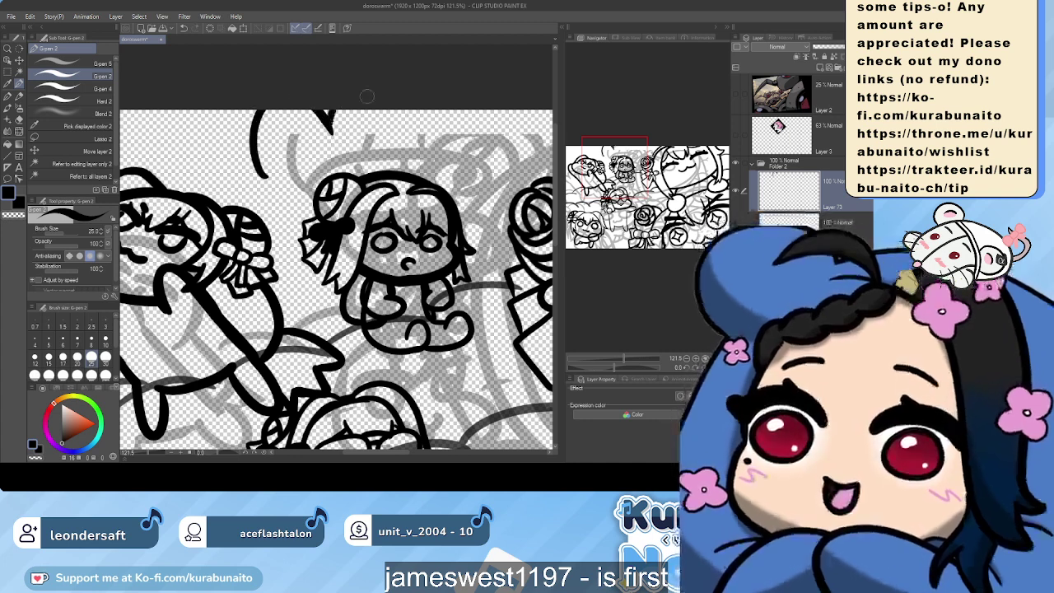
left_click_drag(399, 110, 403, 125)
left_click_drag(476, 111, 462, 133)
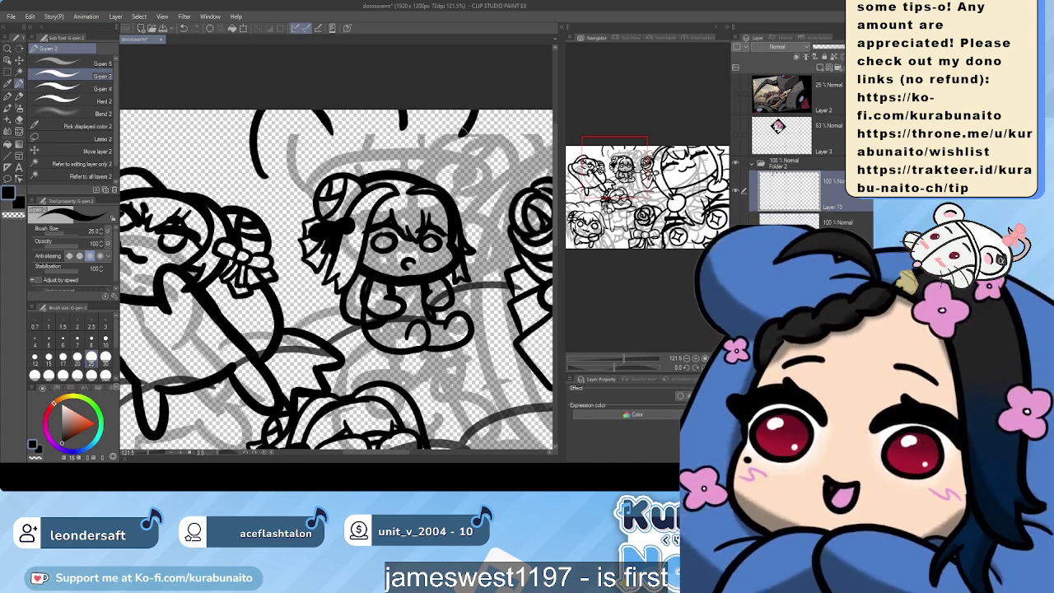
left_click_drag(524, 111, 517, 148)
key("ctrl+z")
key("ctrl+z")
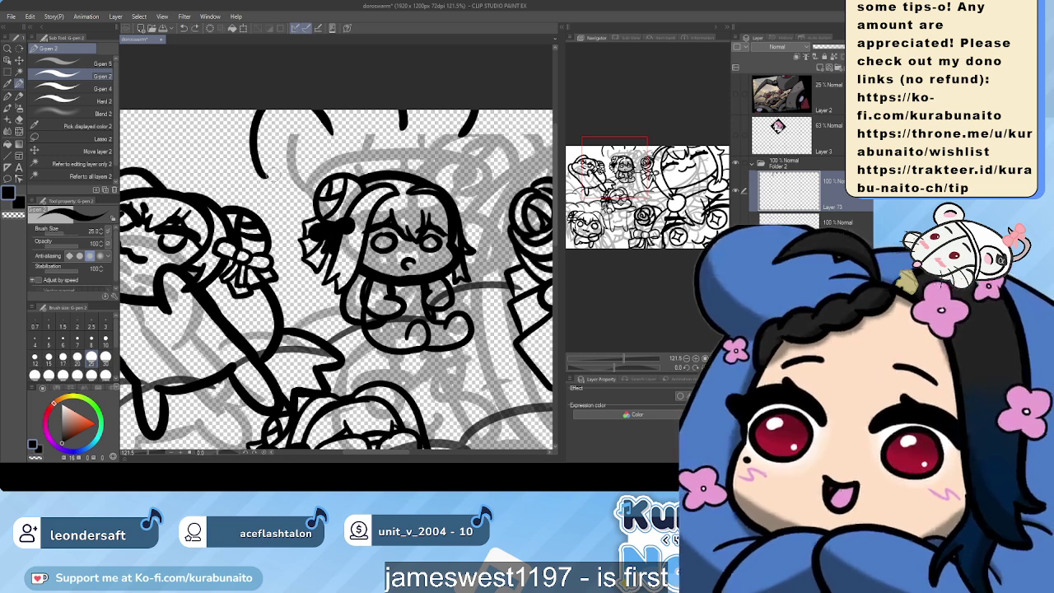
mouse_move(269, 175)
left_mouse_down()
mouse_move(280, 163)
mouse_move(479, 152)
mouse_move(509, 171)
mouse_move(524, 141)
mouse_move(522, 111)
left_mouse_up()
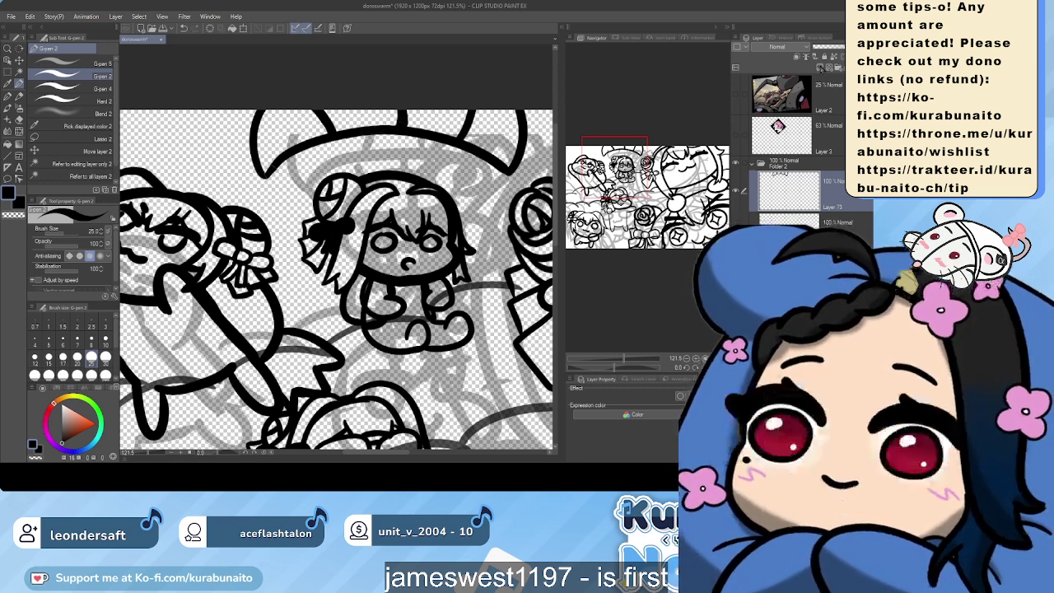
Add a new layer and ink the left and centre parachute cords from the canopy's lower edge down to the chibi's hair
left_click(821, 70)
left_click_drag(268, 180, 316, 225)
key("ctrl+z")
left_click_drag(283, 191, 313, 226)
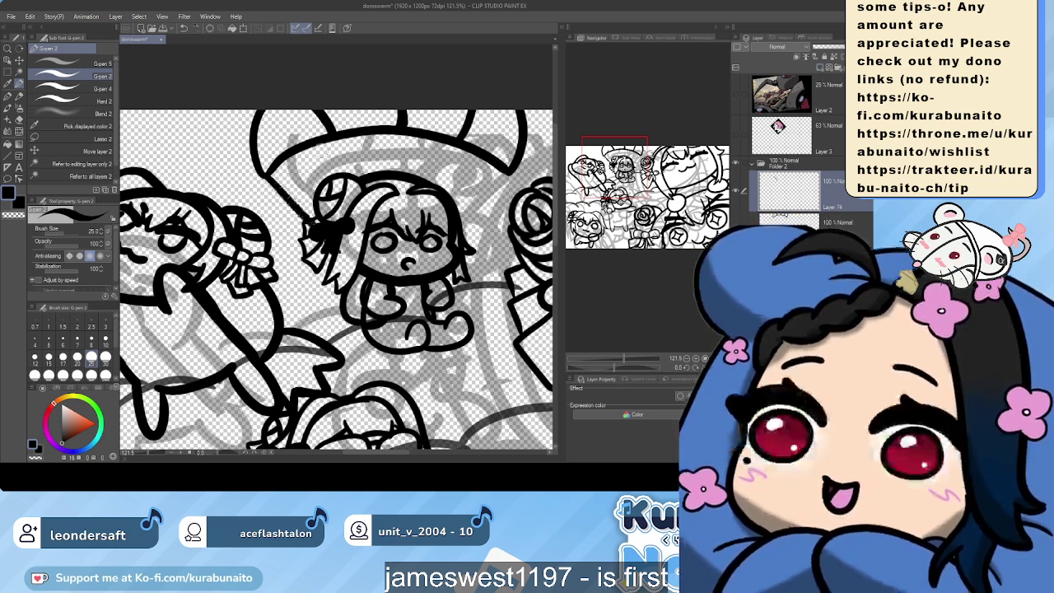
left_click_drag(331, 132, 344, 214)
left_click_drag(400, 132, 390, 196)
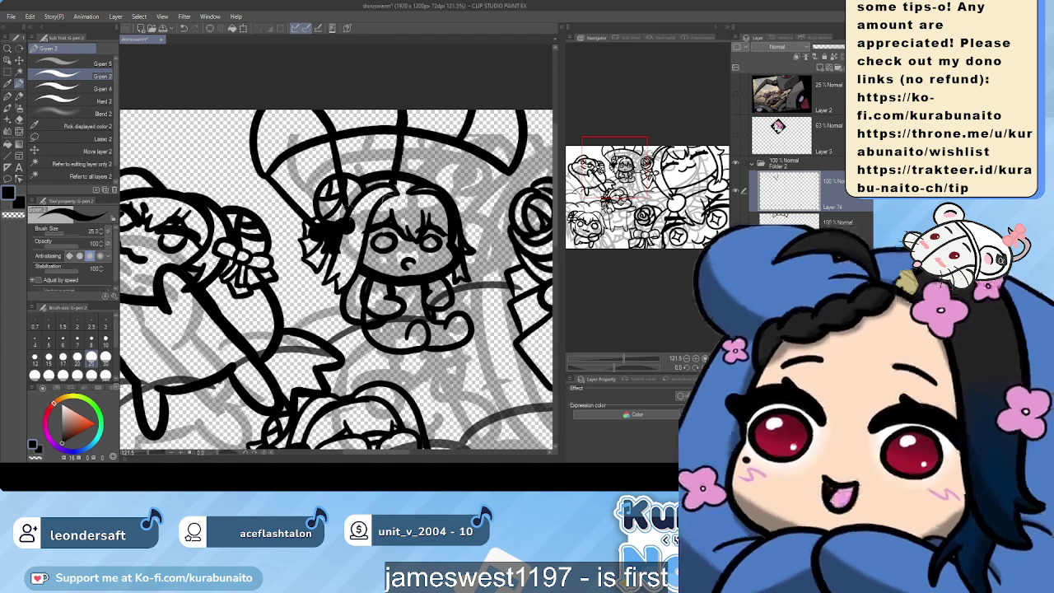
key("ctrl+z")
left_click_drag(401, 132, 401, 190)
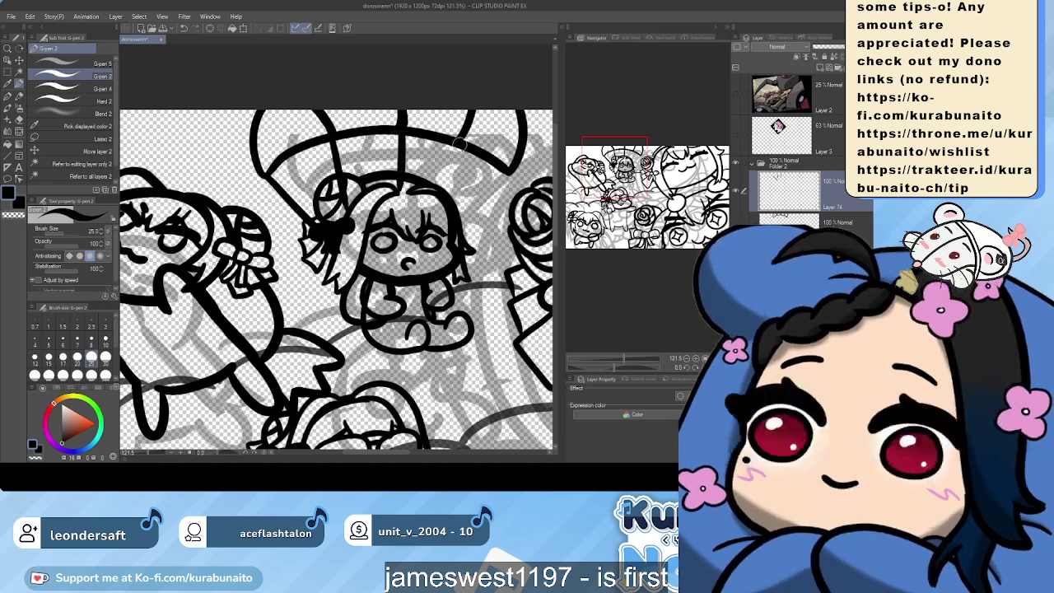
Ink the two right parachute cords, running from the canopy's lower edge inward to the chibi's head
left_click_drag(466, 136, 423, 196)
left_click_drag(507, 172, 461, 216)
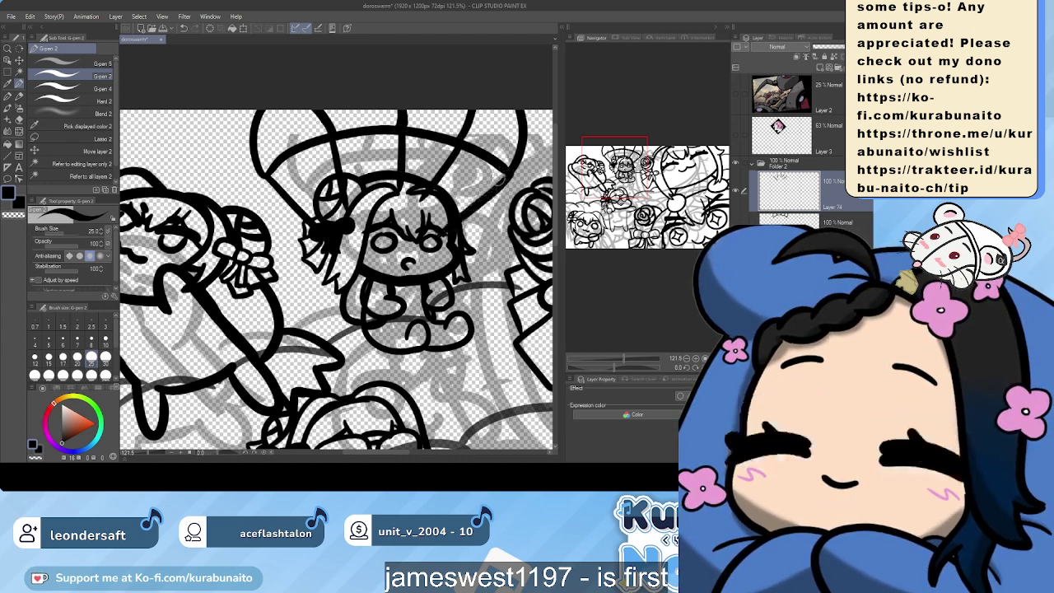
key("ctrl+z")
left_click_drag(507, 172, 454, 213)
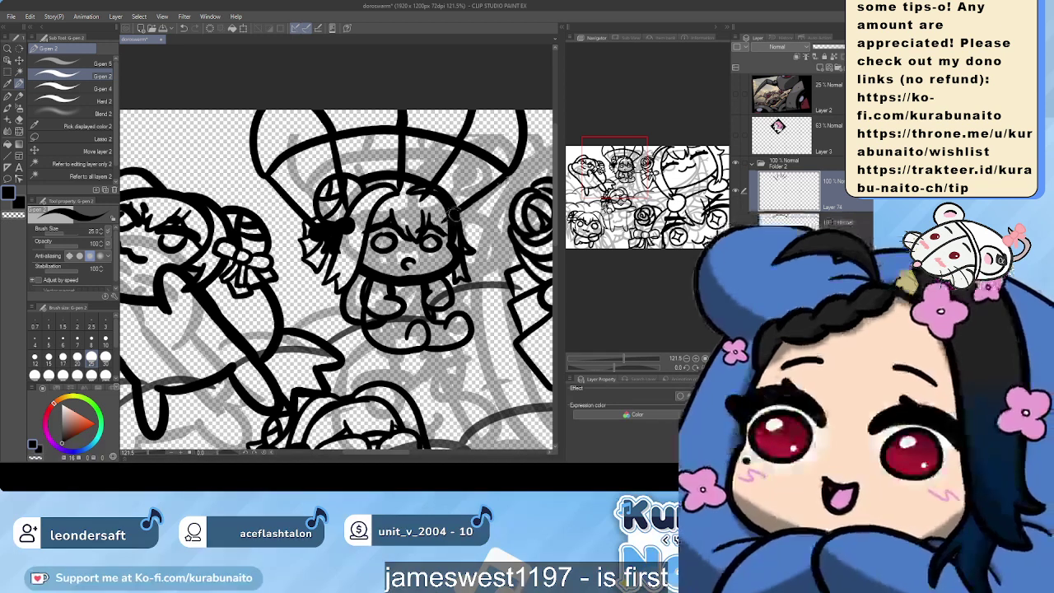
key("ctrl+z")
left_click_drag(509, 173, 451, 218)
key("ctrl+z")
key("ctrl+z")
left_click_drag(511, 168, 449, 212)
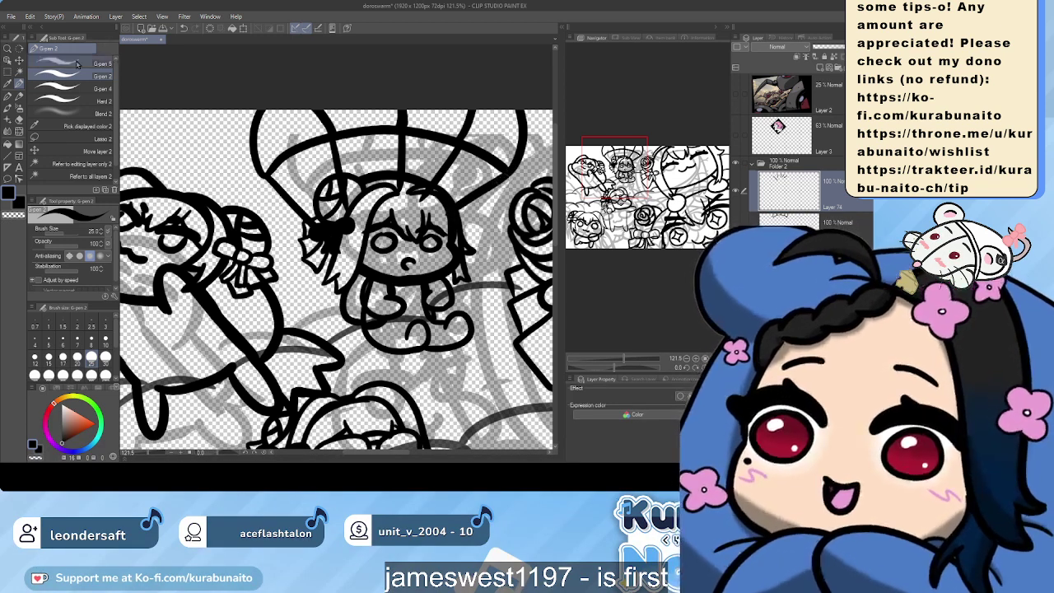
Erase the cord ends that overlap the chibi's bun, ribbon and hair using the Hard eraser at size 30
left_click(92, 114)
left_click(87, 100)
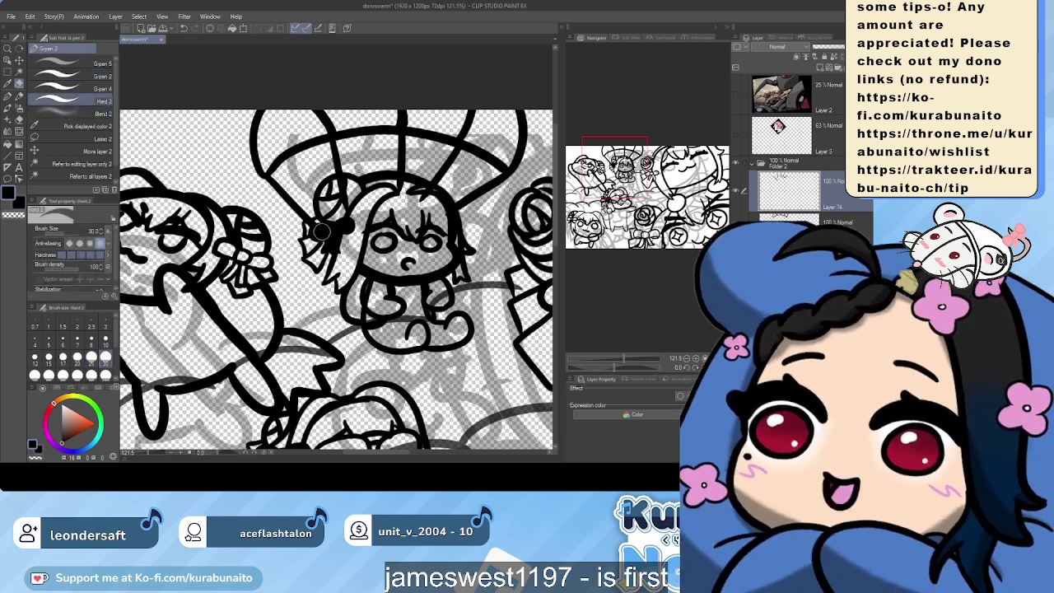
left_click_drag(311, 235, 338, 188)
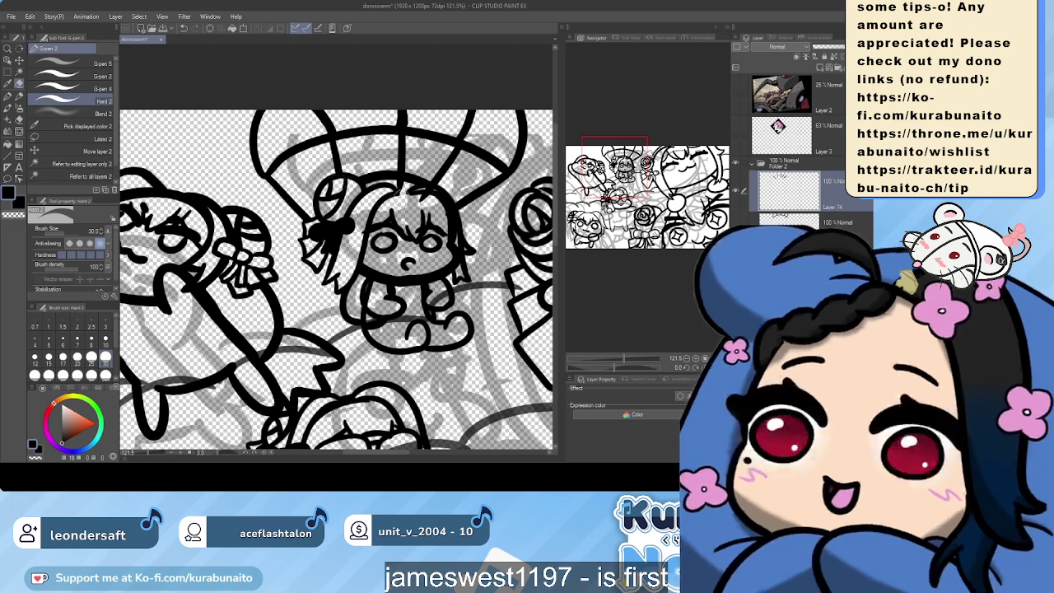
left_click_drag(424, 200, 433, 184)
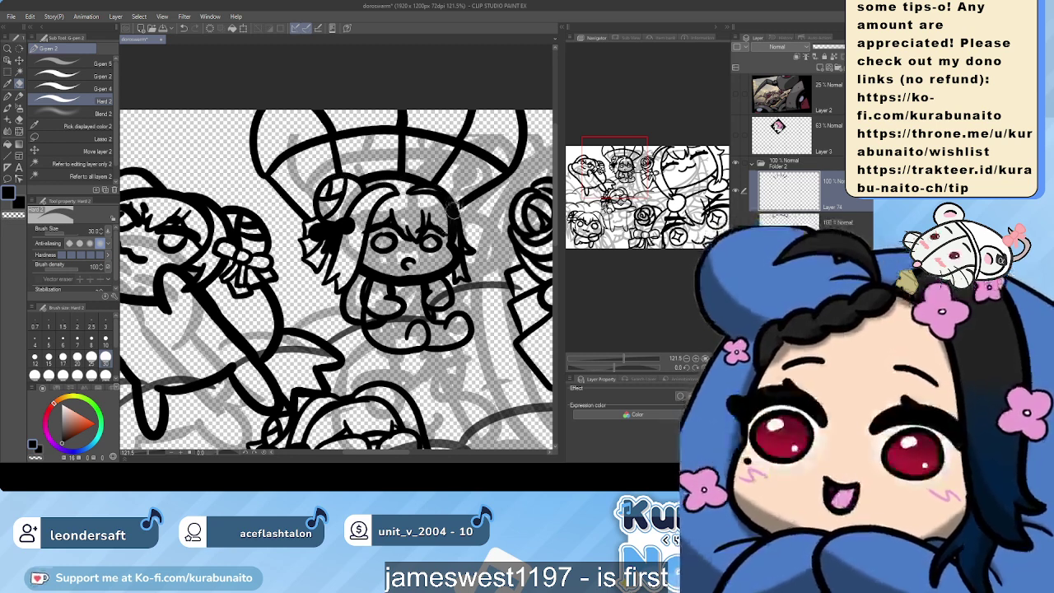
scroll(462, 235, "up", 4)
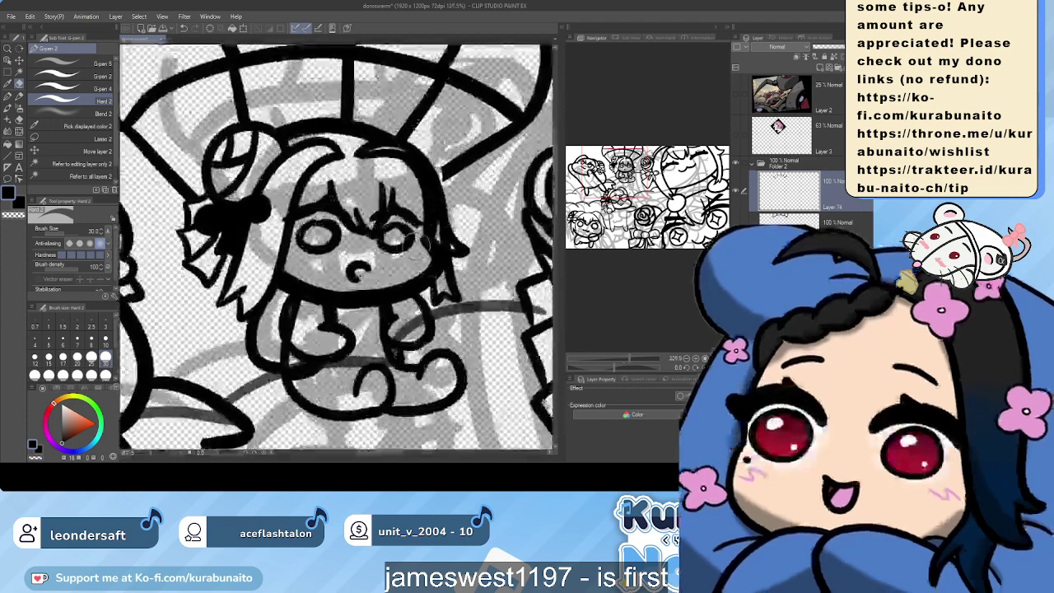
Touch up the right hair edge with the eraser at size 10, and extend the outer right cord to the hair with G-pen 2
left_click(451, 249, "ctrl+shift")
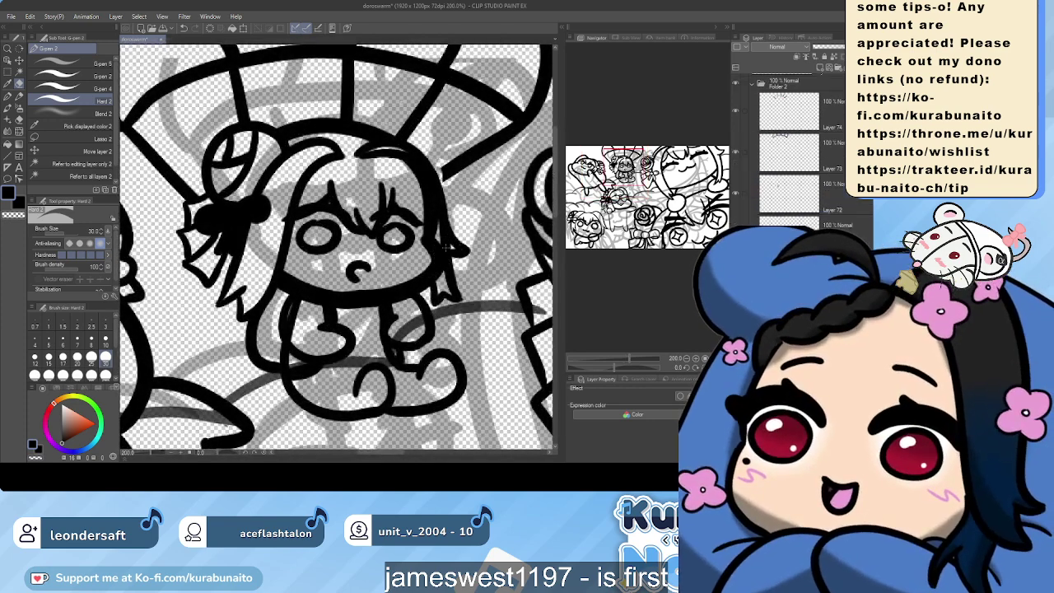
left_click(105, 338)
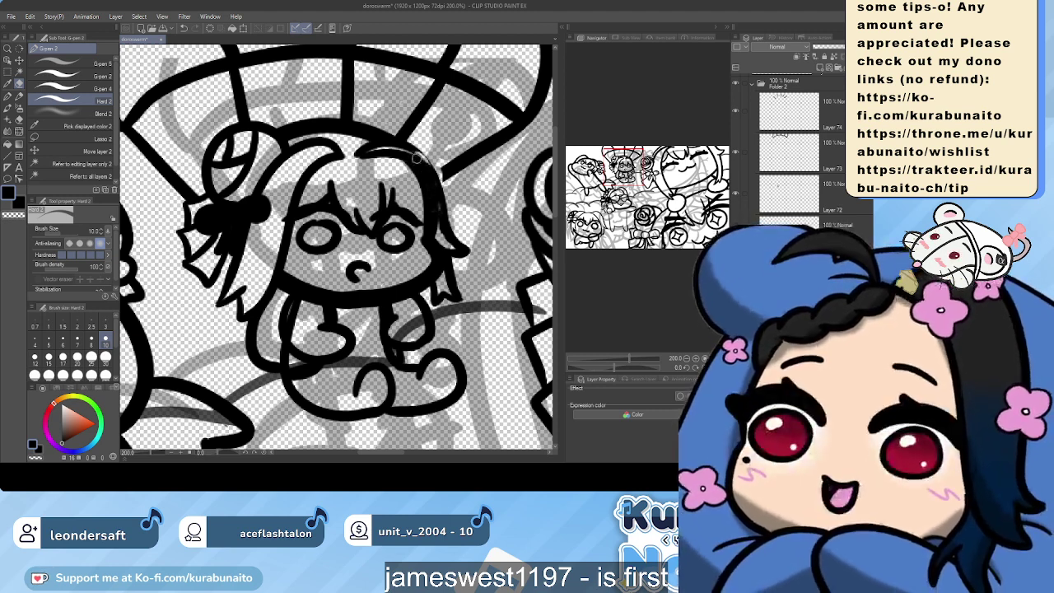
left_click(73, 75)
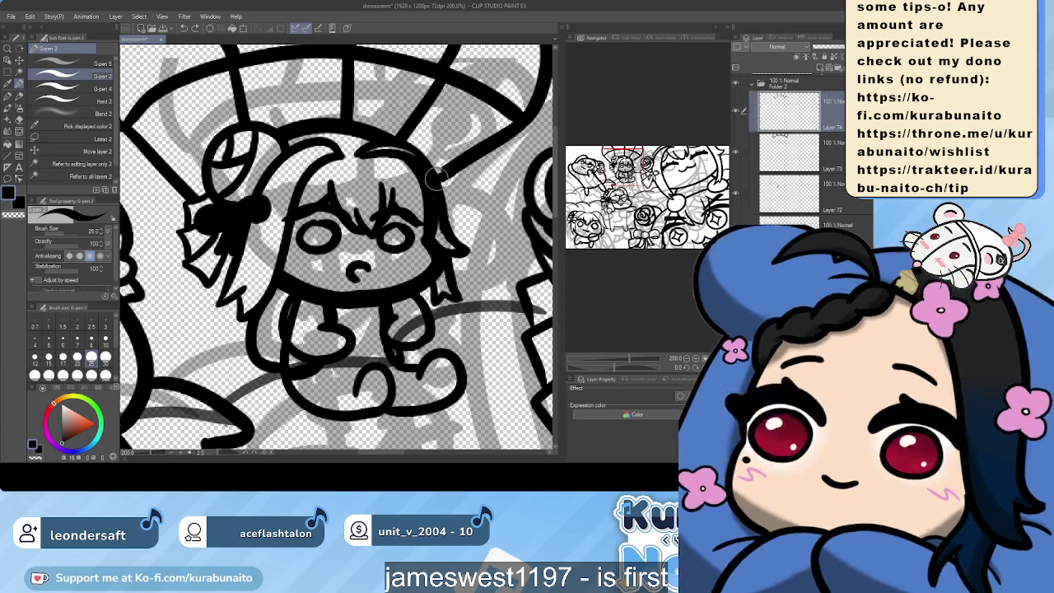
left_click_drag(456, 164, 441, 178)
key("ctrl+z")
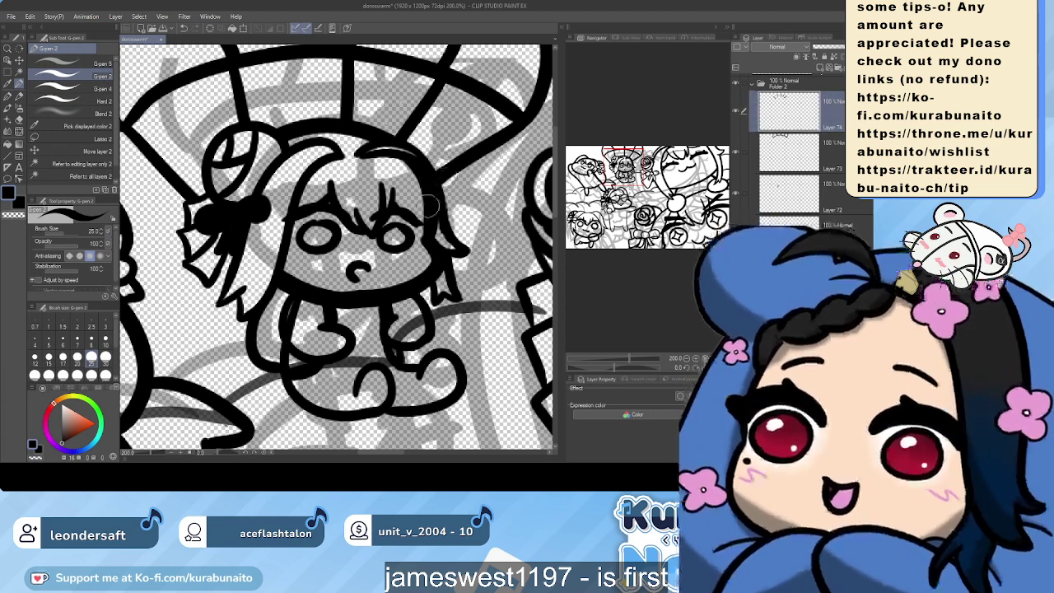
Collapse the parachute chibi's Folder 2, expand the cool folder and select a layer low in its stack
scroll(433, 210, "down", 3)
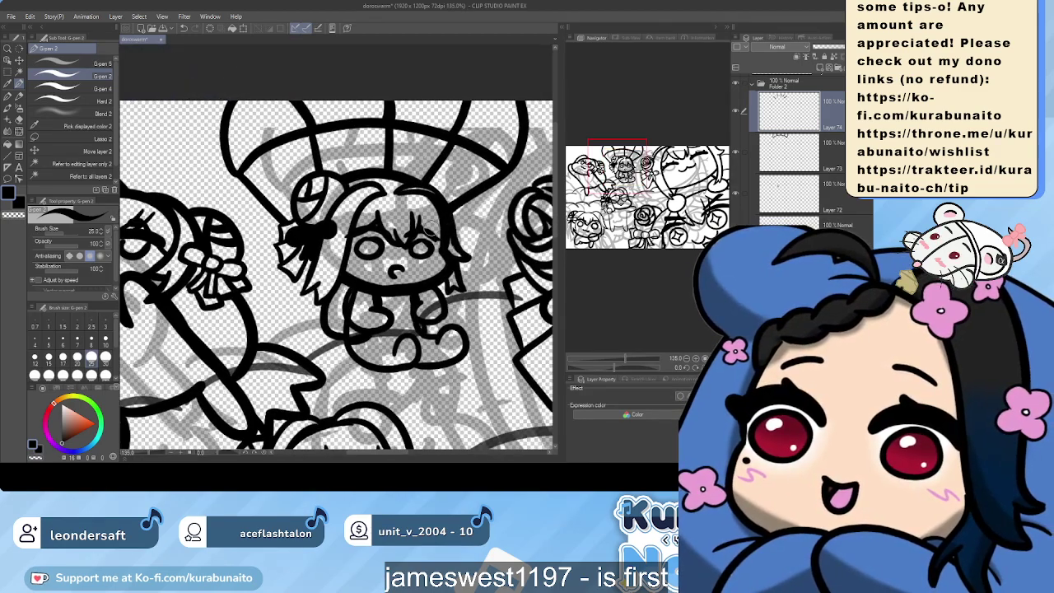
scroll(436, 233, "up", 3)
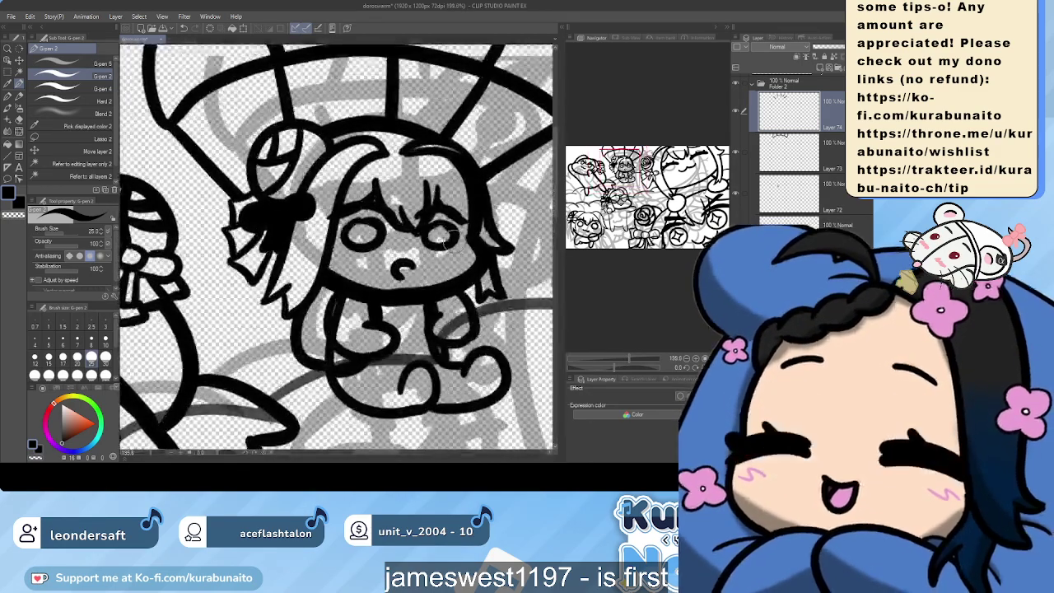
scroll(443, 243, "down", 5)
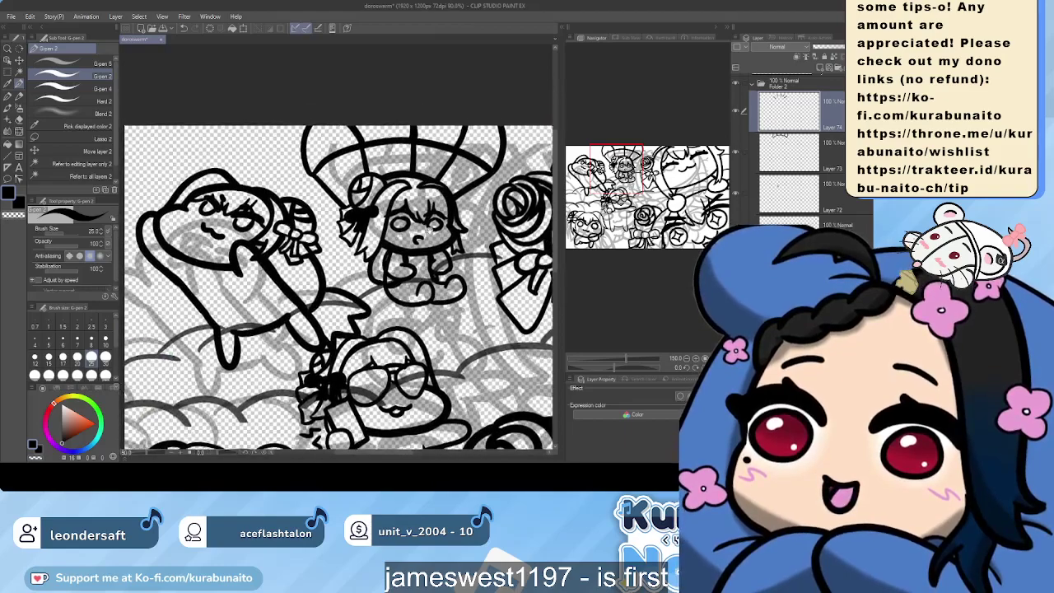
scroll(430, 231, "down", 1)
left_click_drag(430, 230, 409, 155)
scroll(410, 155, "up", 1)
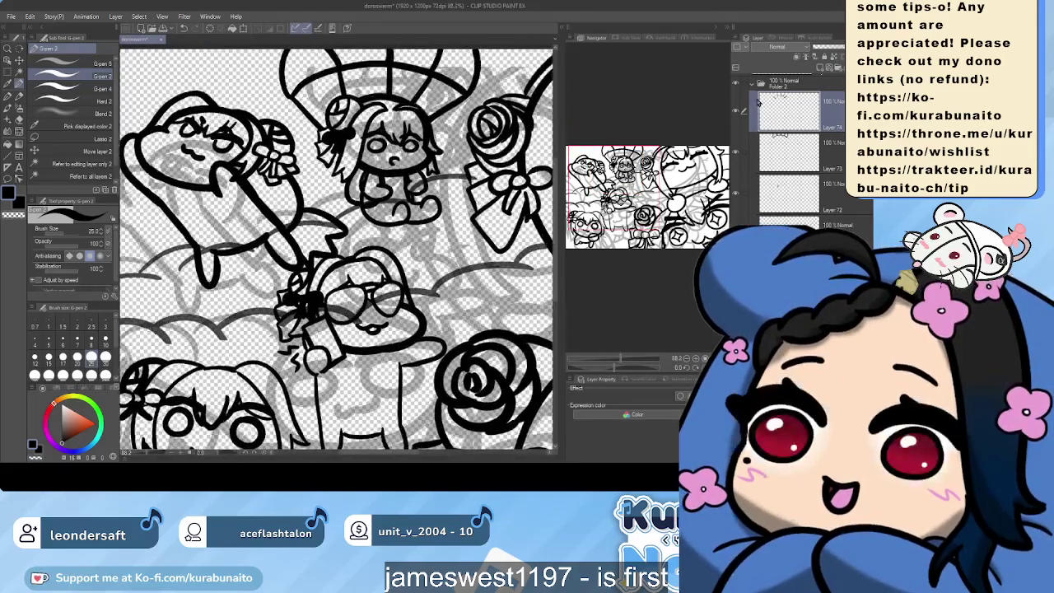
left_click(760, 83)
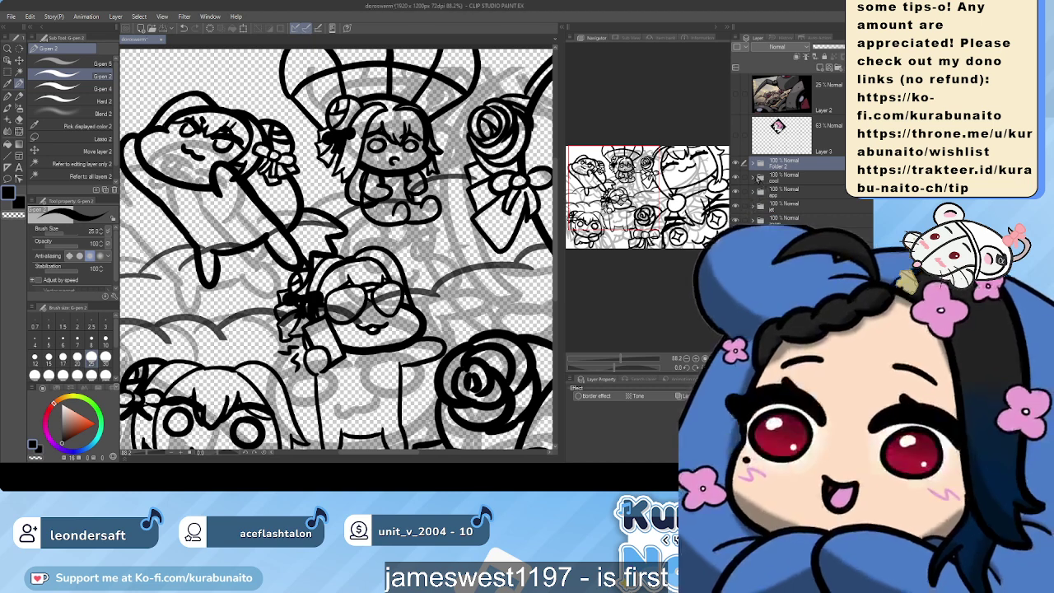
left_click(758, 179)
scroll(809, 182, "down", 4)
scroll(801, 183, "down", 3)
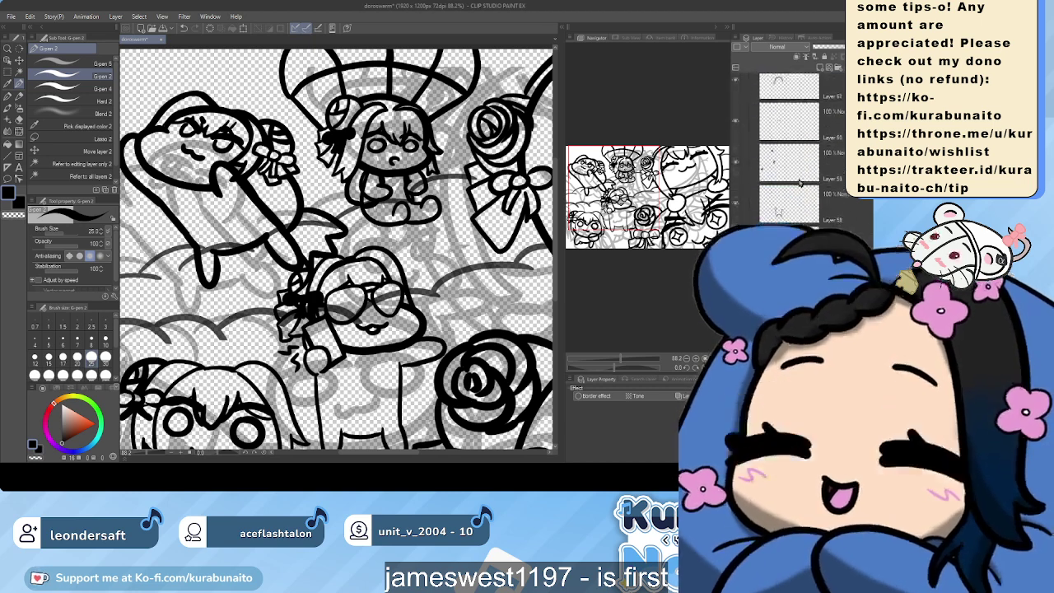
scroll(794, 198, "down", 2)
left_click(792, 240)
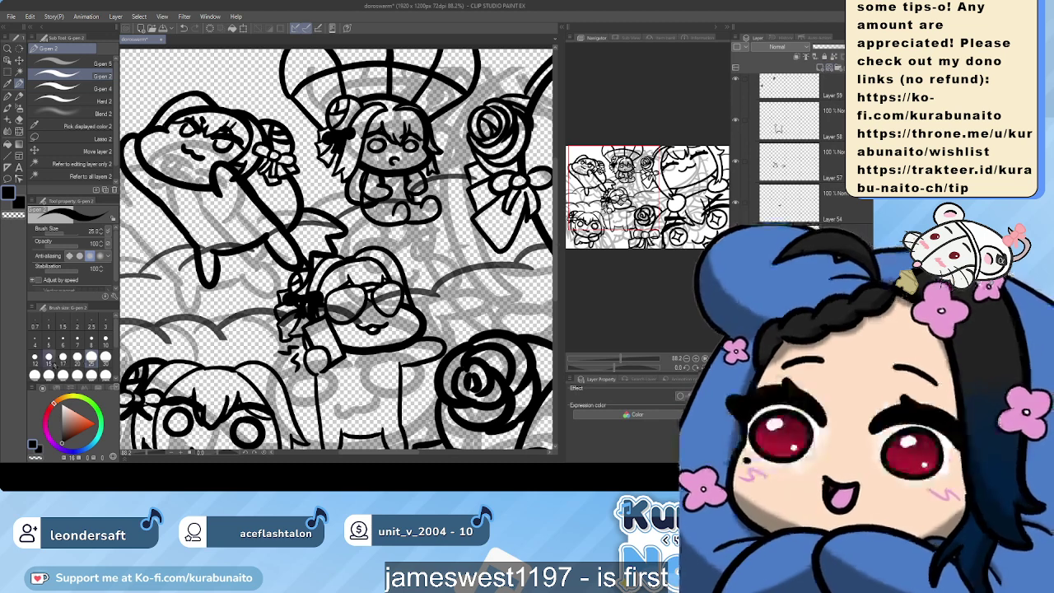
Fill both sunglasses lenses of the chibi below with dark grey using G-pen 4 at size 30
left_click(61, 438)
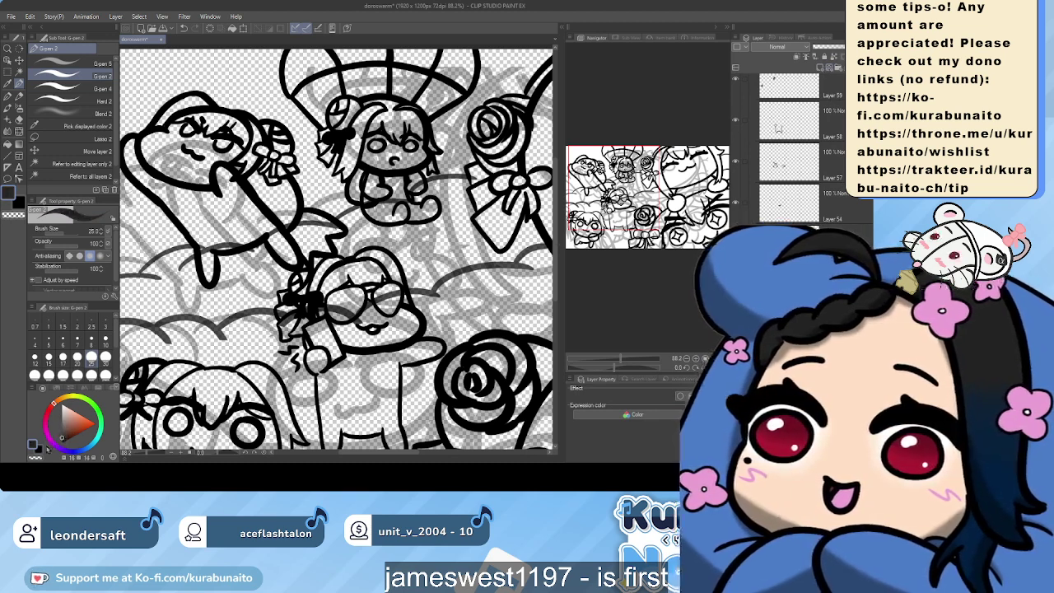
left_click(73, 101)
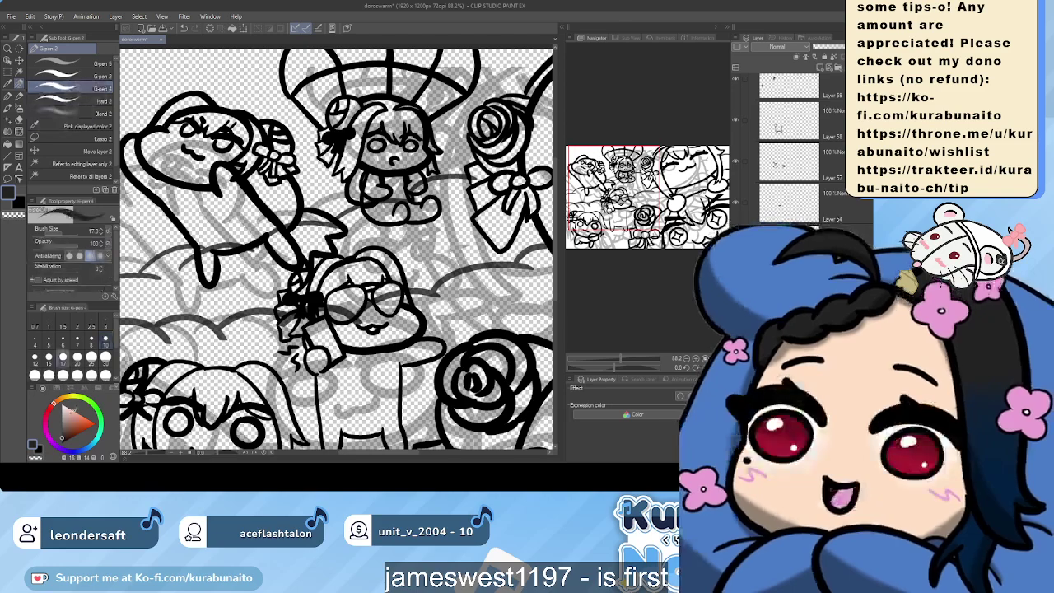
left_click(62, 438)
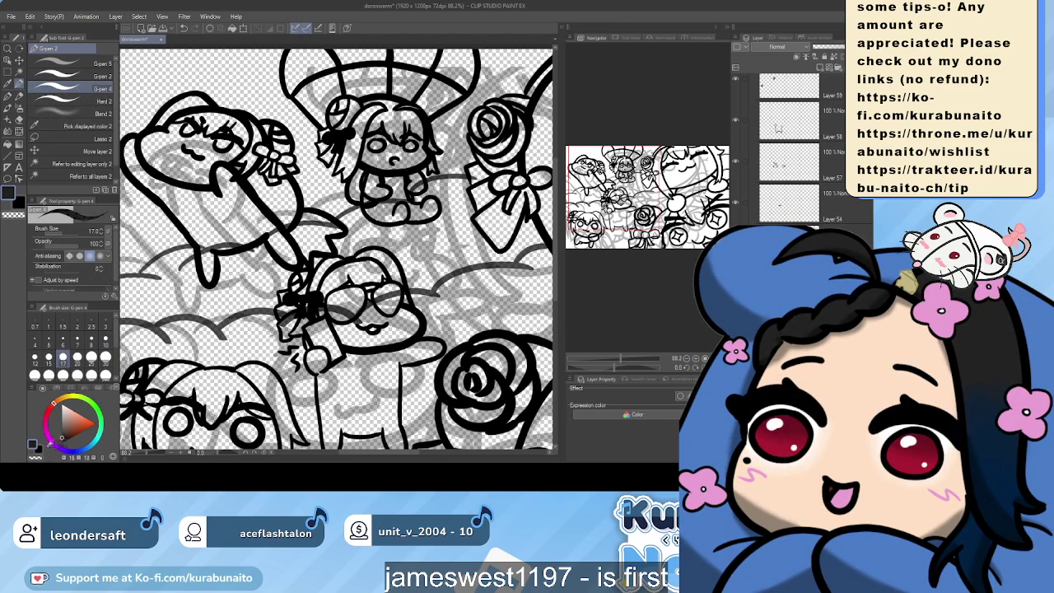
left_click_drag(365, 325, 397, 271)
scroll(397, 270, "up", 2)
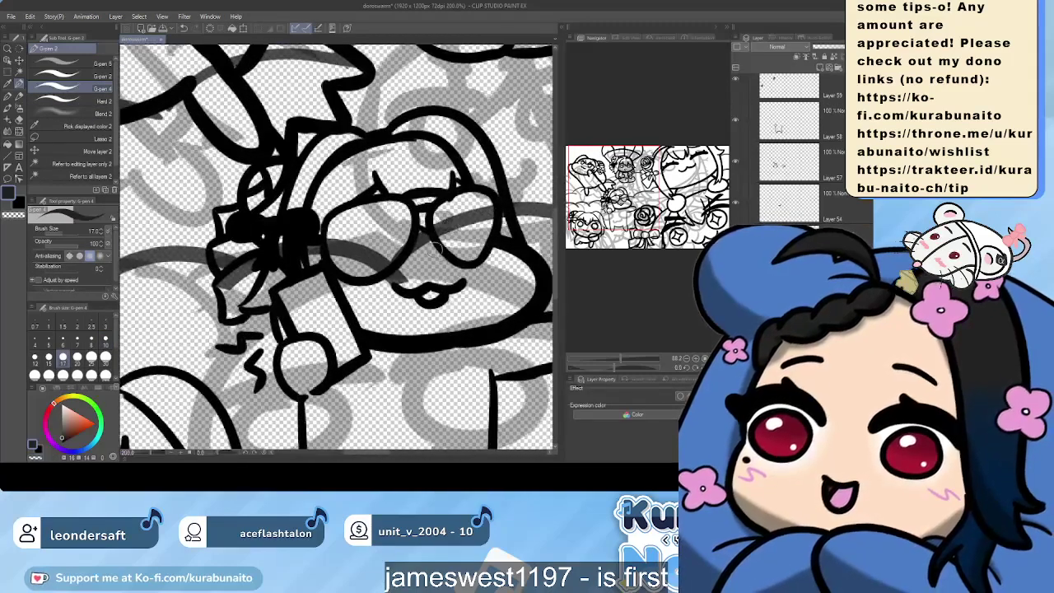
left_click(105, 357)
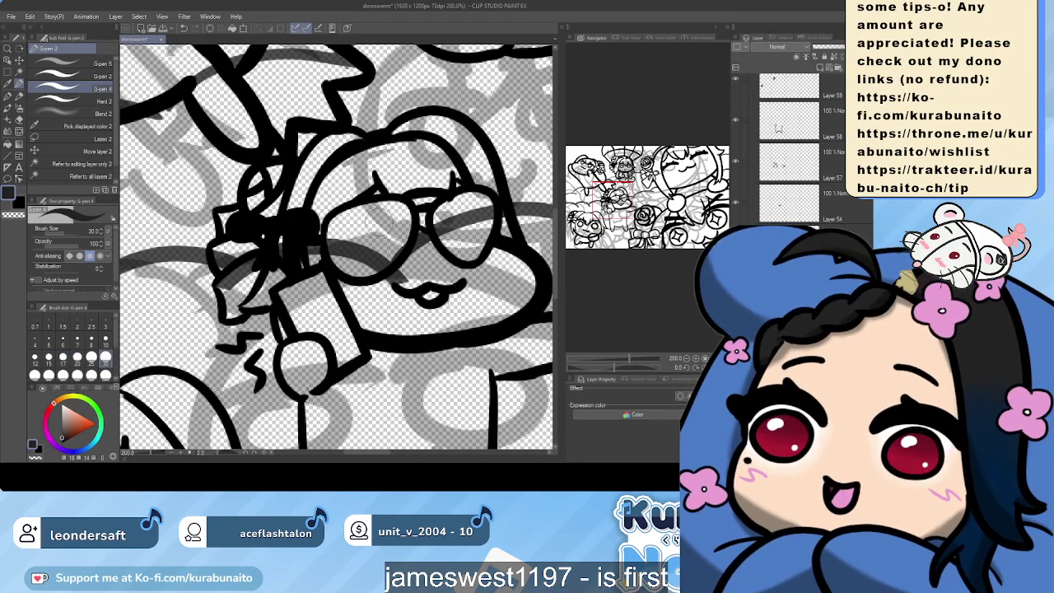
mouse_move(381, 221)
left_mouse_down()
mouse_move(396, 248)
mouse_move(393, 200)
left_mouse_up()
mouse_move(399, 210)
left_mouse_down()
mouse_move(353, 266)
mouse_move(391, 262)
left_mouse_up()
mouse_move(460, 208)
left_mouse_down()
mouse_move(417, 199)
mouse_move(442, 198)
mouse_move(453, 213)
mouse_move(476, 206)
mouse_move(478, 233)
mouse_move(459, 230)
mouse_move(455, 250)
mouse_move(479, 241)
left_mouse_up()
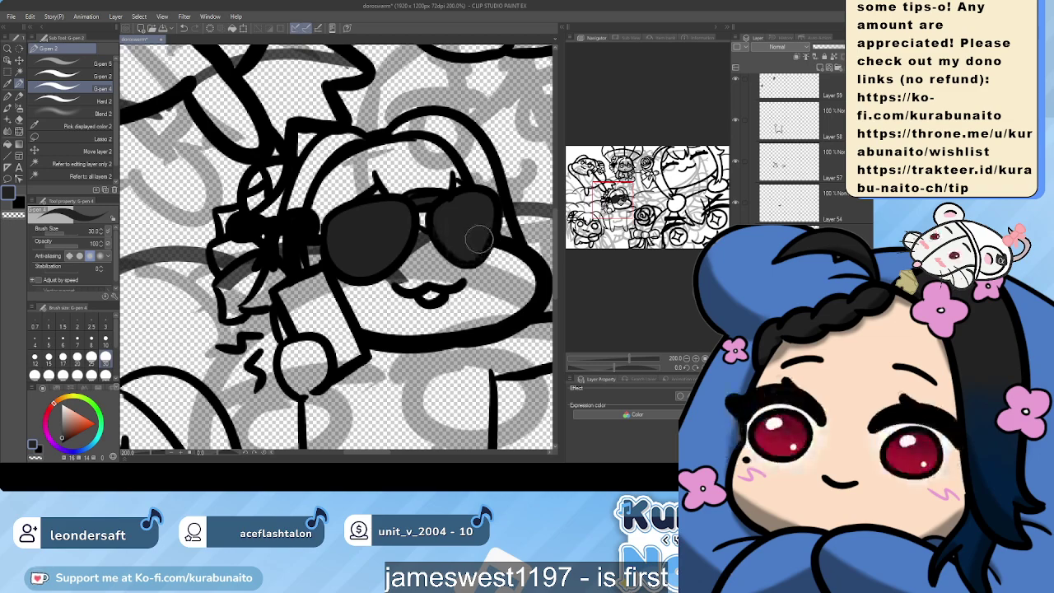
With G-pen 2 in black at size 15, ink a small rounded rectangle with short inner lines on the lower part of the chibi's handheld object
scroll(426, 253, "down", 4)
left_click_drag(388, 251, 381, 276)
scroll(381, 276, "down", 2)
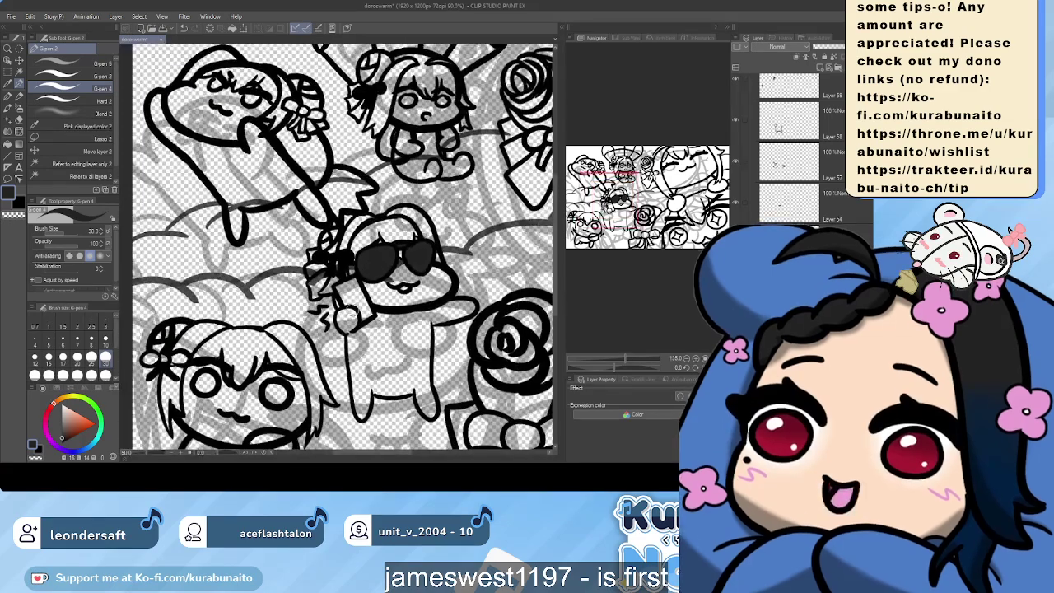
scroll(381, 276, "up", 3)
left_click(62, 76)
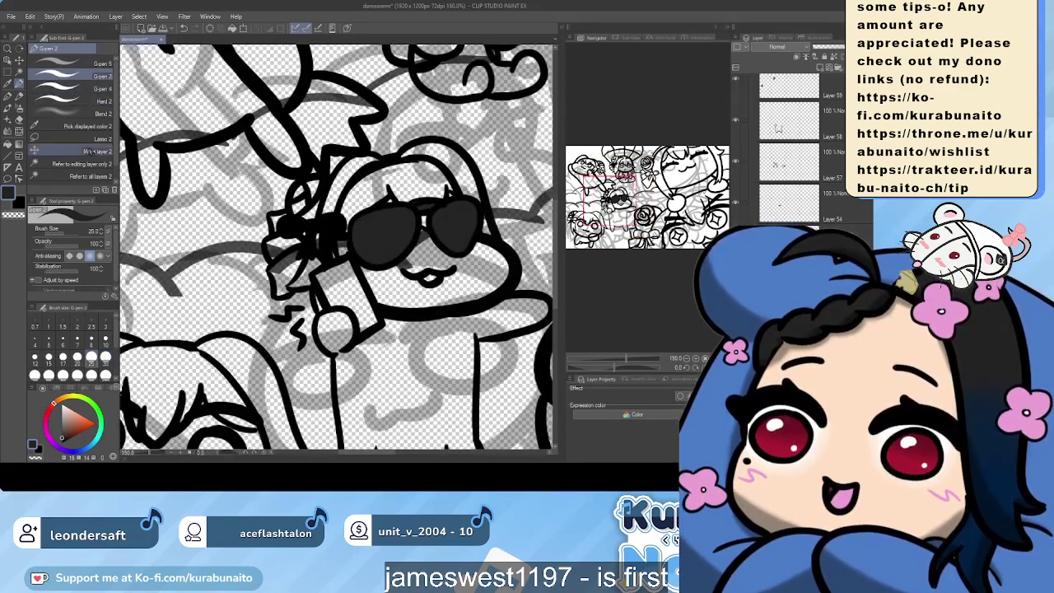
left_click(62, 443)
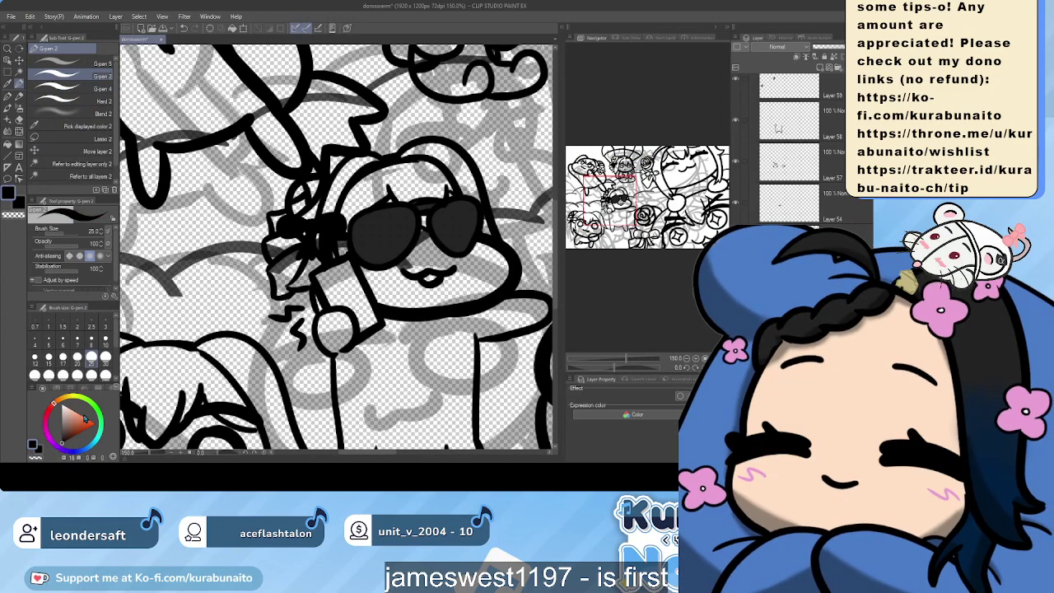
left_click_drag(381, 266, 390, 258)
scroll(393, 262, "up", 2)
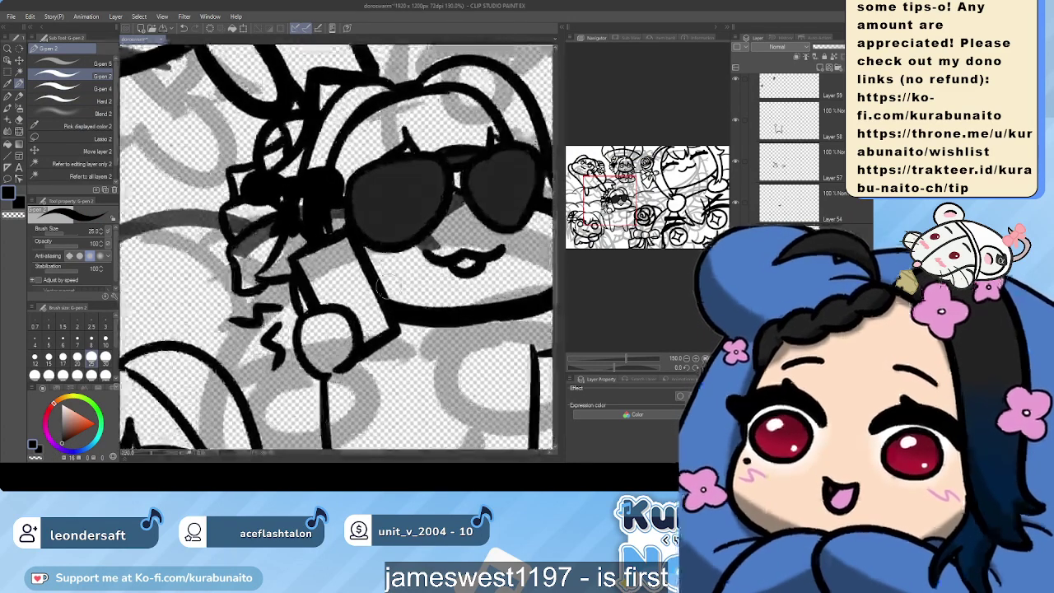
scroll(336, 283, "up", 1)
scroll(336, 282, "up", 3)
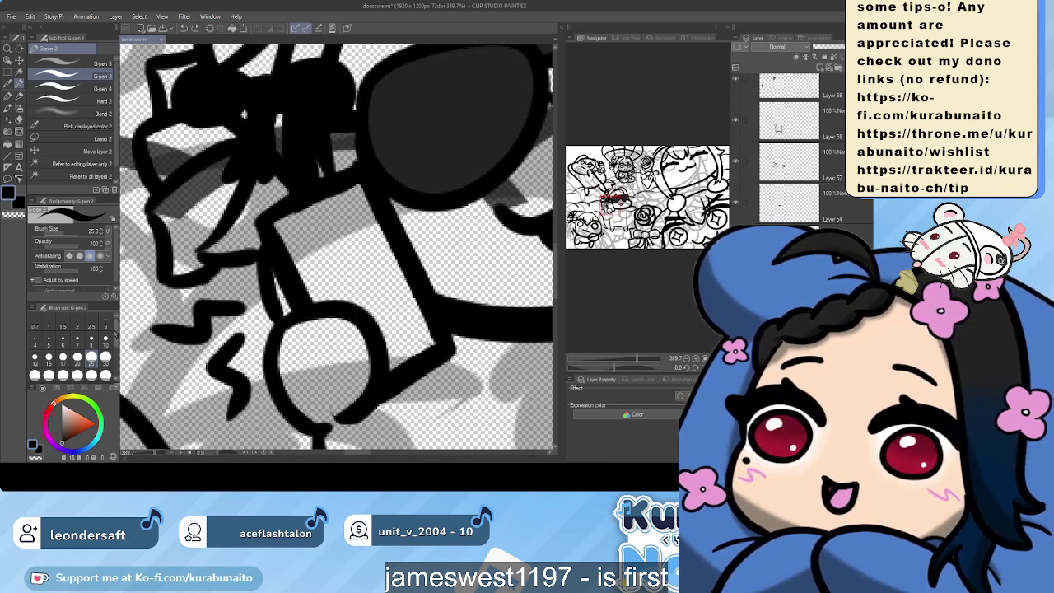
left_click(51, 359)
mouse_move(349, 299)
left_mouse_down()
mouse_move(372, 289)
mouse_move(413, 333)
mouse_move(392, 337)
left_mouse_up()
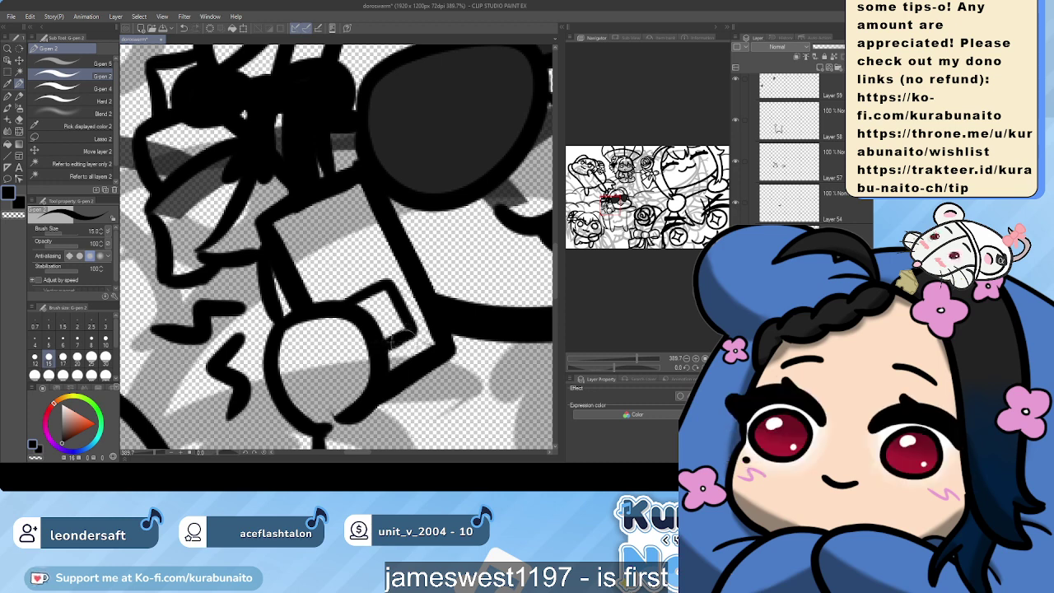
left_click_drag(376, 312, 389, 321)
left_click_drag(382, 336, 389, 332)
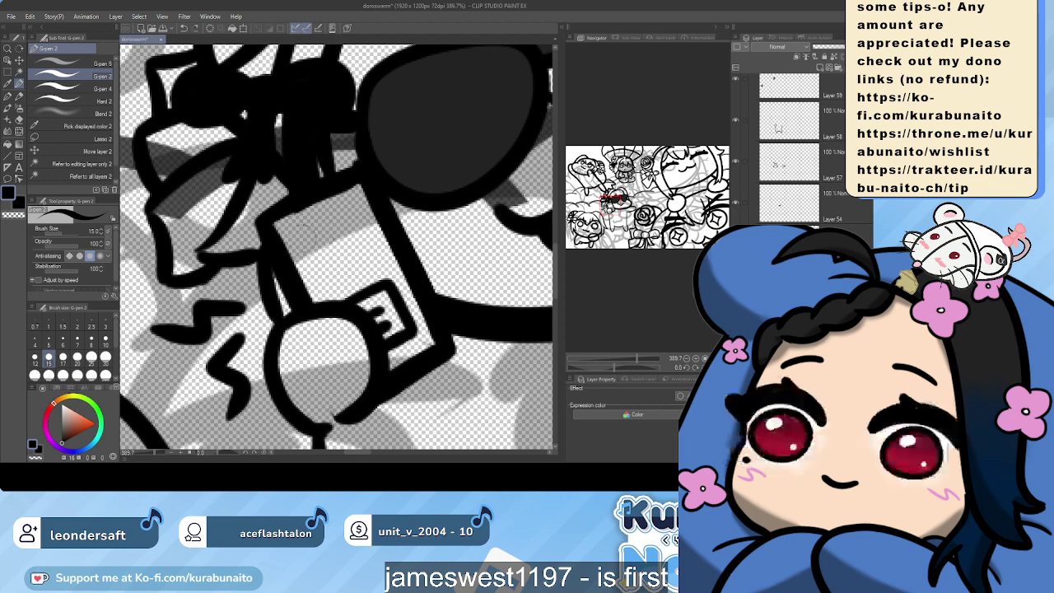
Ink a circle with a small dot inside on the upper part of the handheld object
mouse_move(320, 238)
left_mouse_down()
mouse_move(320, 264)
mouse_move(364, 274)
left_mouse_up()
key("ctrl+z")
mouse_move(322, 222)
left_mouse_down()
mouse_move(313, 246)
mouse_move(338, 272)
mouse_move(374, 218)
mouse_move(338, 213)
mouse_move(317, 228)
mouse_move(312, 248)
mouse_move(338, 272)
mouse_move(360, 251)
mouse_move(318, 229)
left_mouse_up()
key("ctrl+z")
left_click(329, 239)
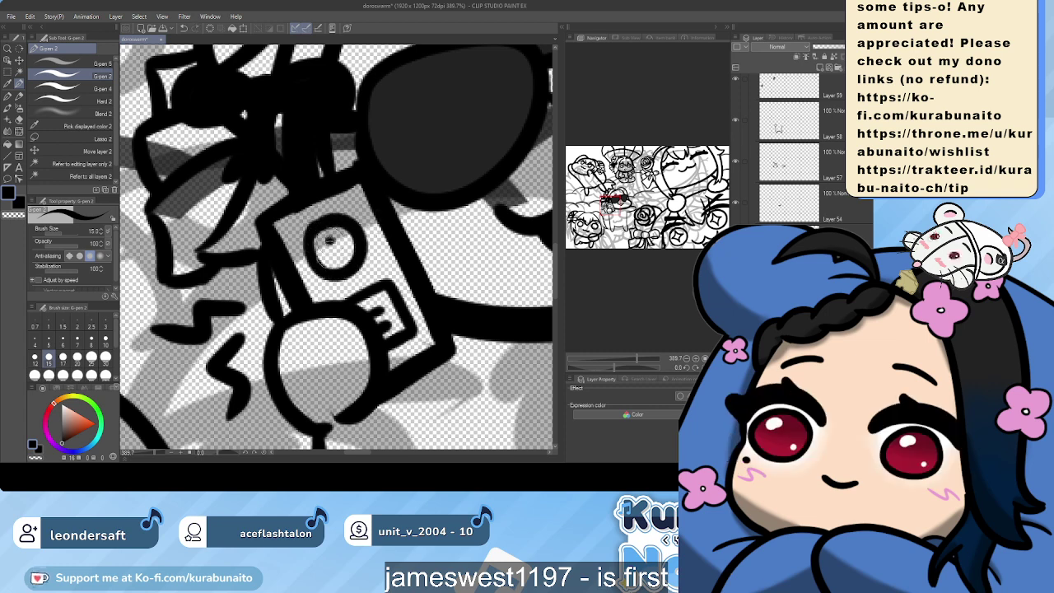
left_click(322, 249)
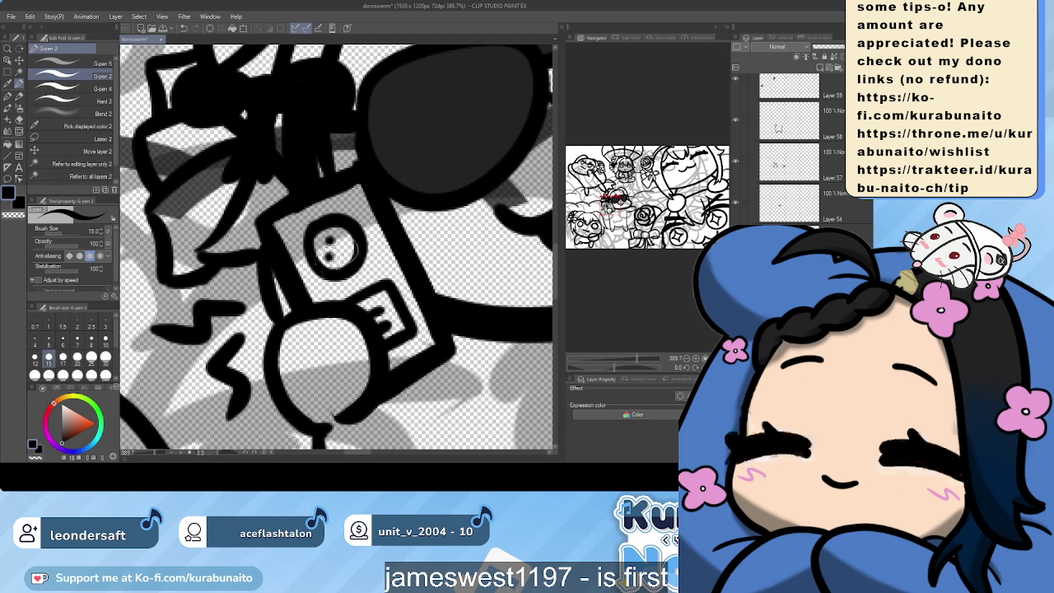
left_click(338, 247)
key("ctrl+z")
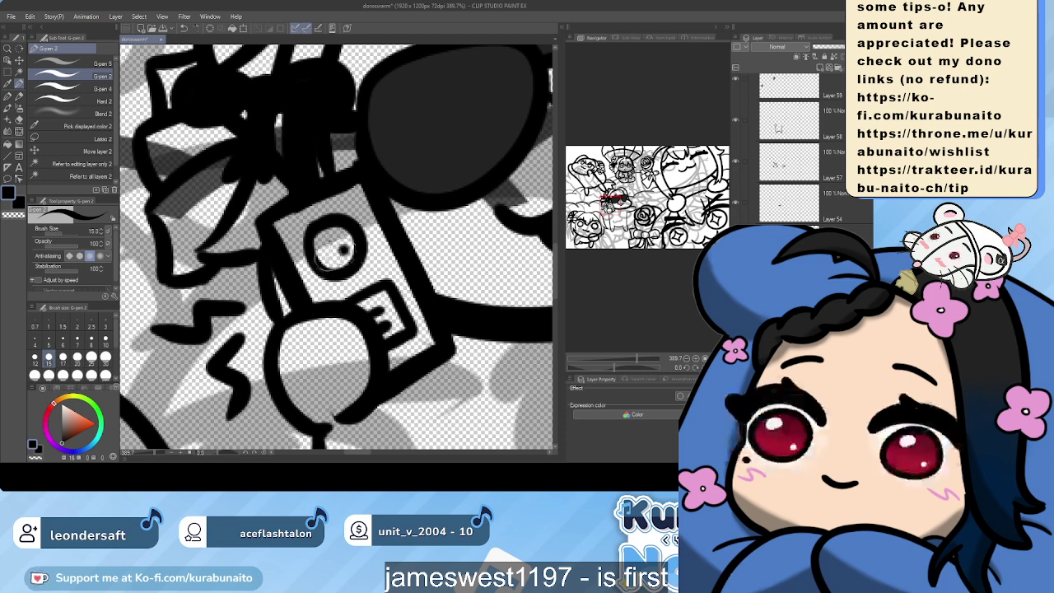
left_click(328, 253)
key("ctrl+z")
key("ctrl+z")
key("ctrl+z")
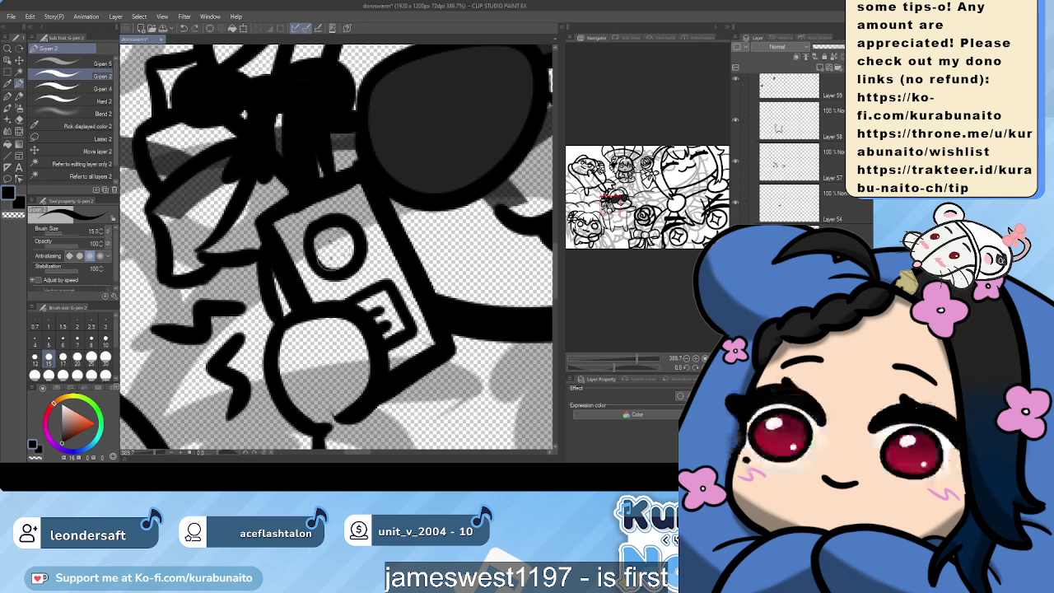
Ink three small dots in a triangular arrangement inside the circle on the sunglasses chibi's handheld object
left_click(332, 256)
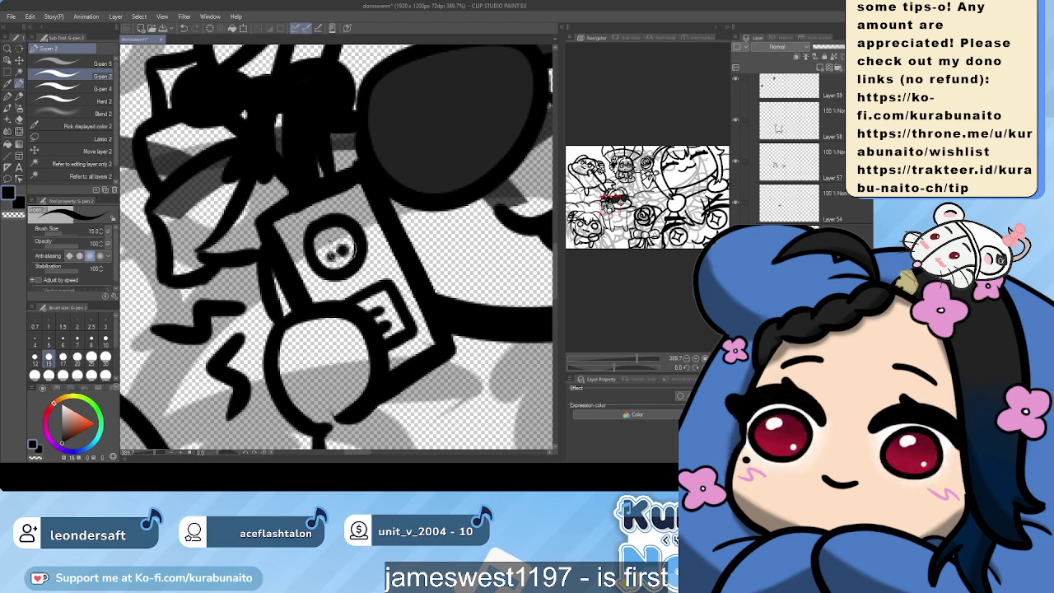
left_click(342, 249)
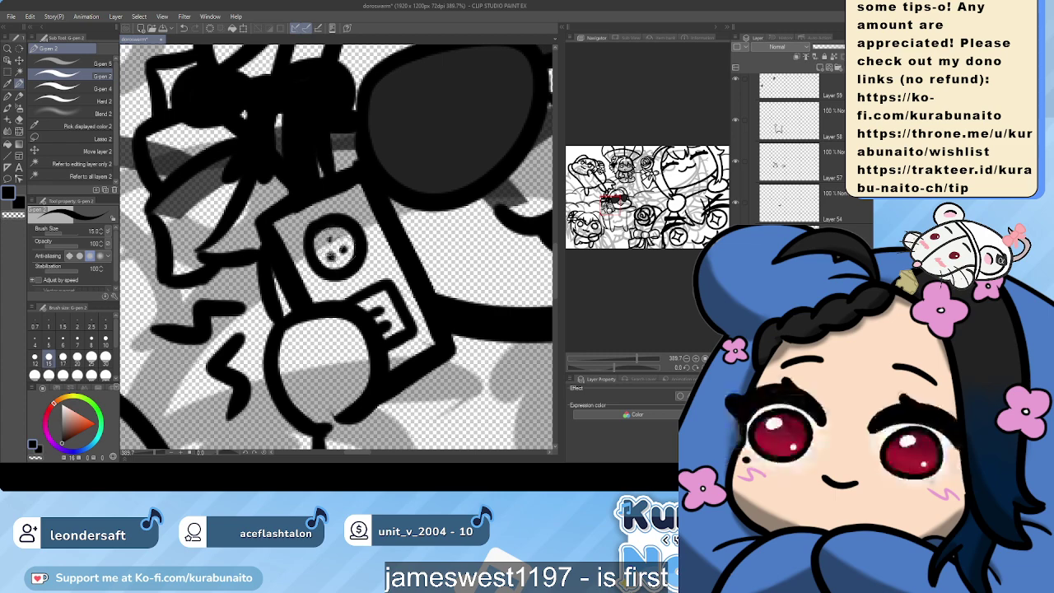
scroll(360, 255, "down", 3)
scroll(379, 239, "up", 5)
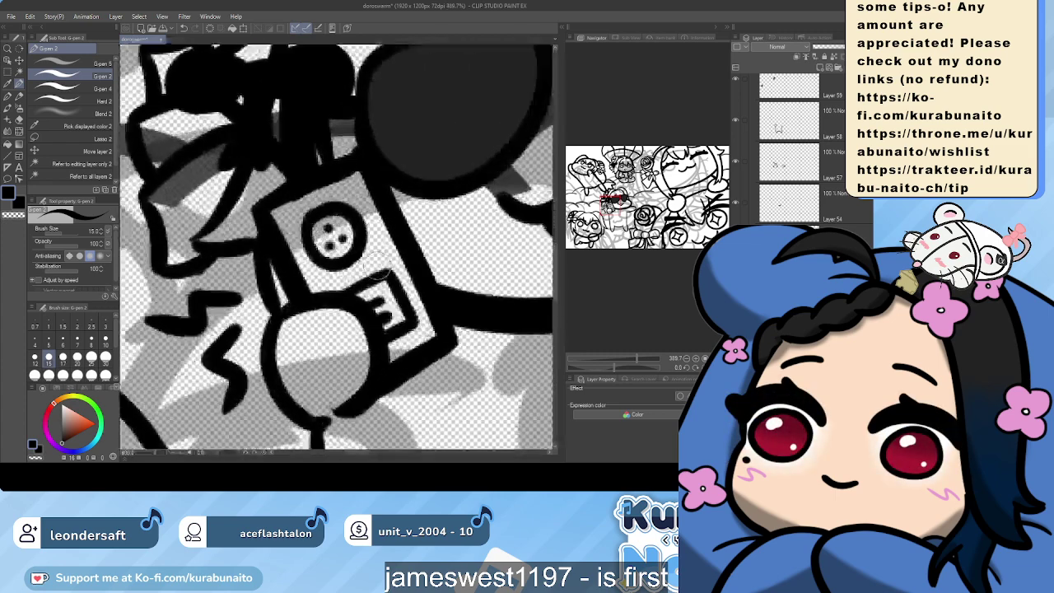
key("ctrl+z")
key("ctrl+z")
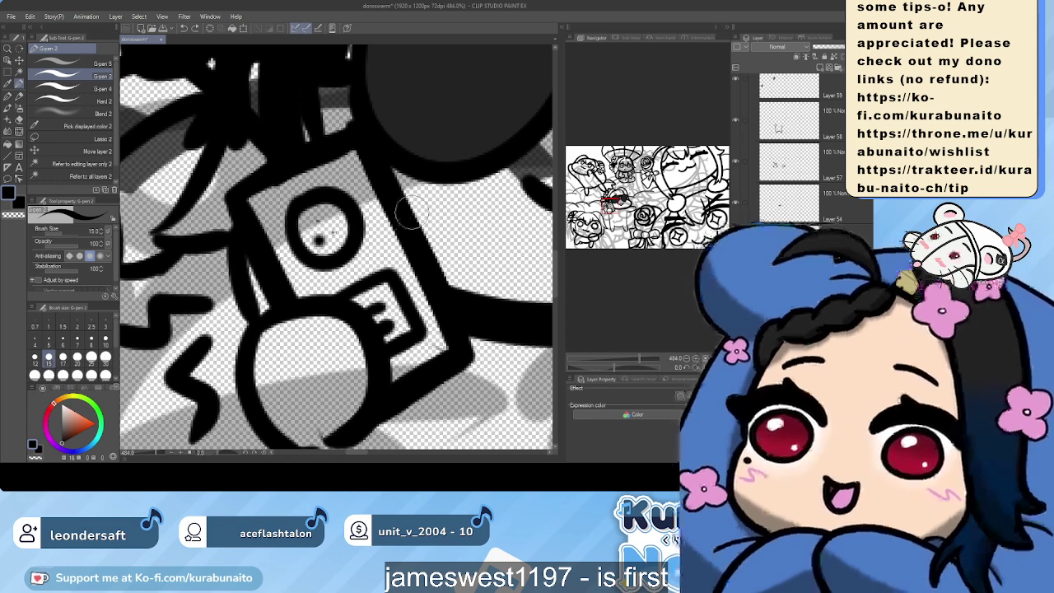
left_click(333, 233)
left_click(317, 219)
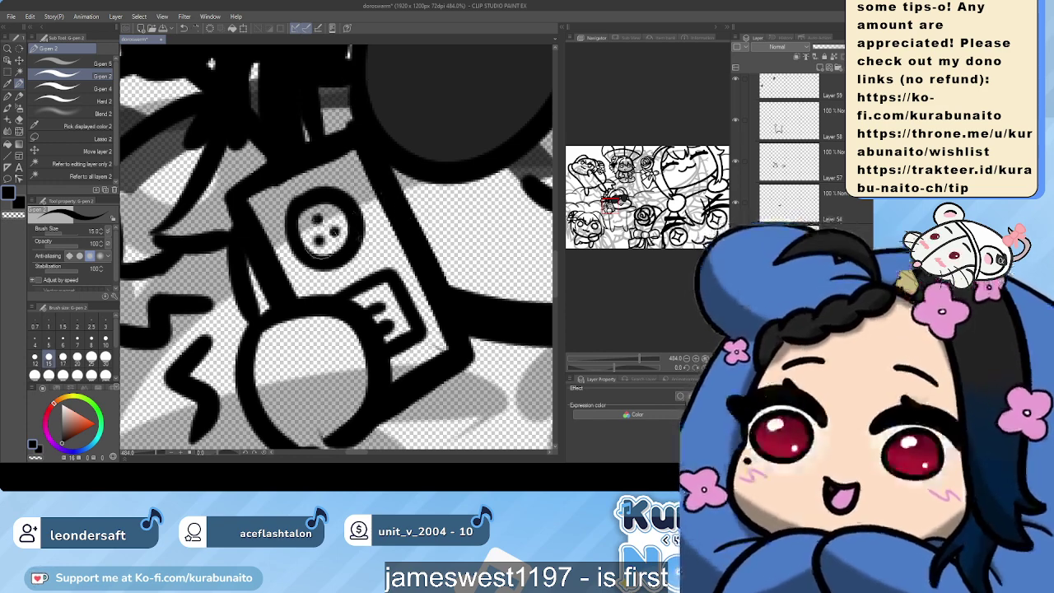
scroll(355, 231, "down", 2)
scroll(356, 230, "up", 5)
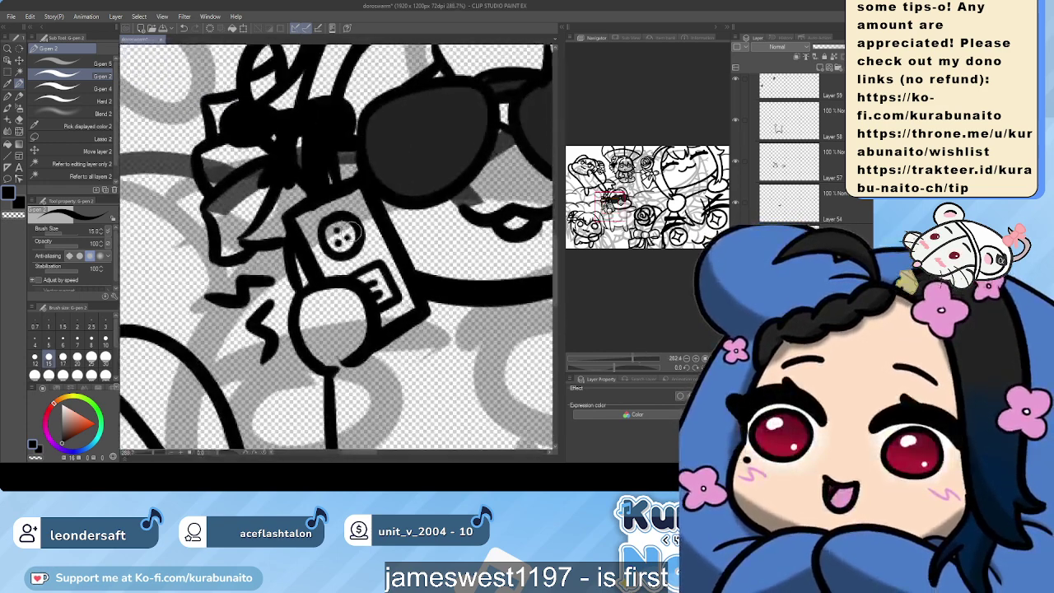
scroll(352, 231, "up", 1)
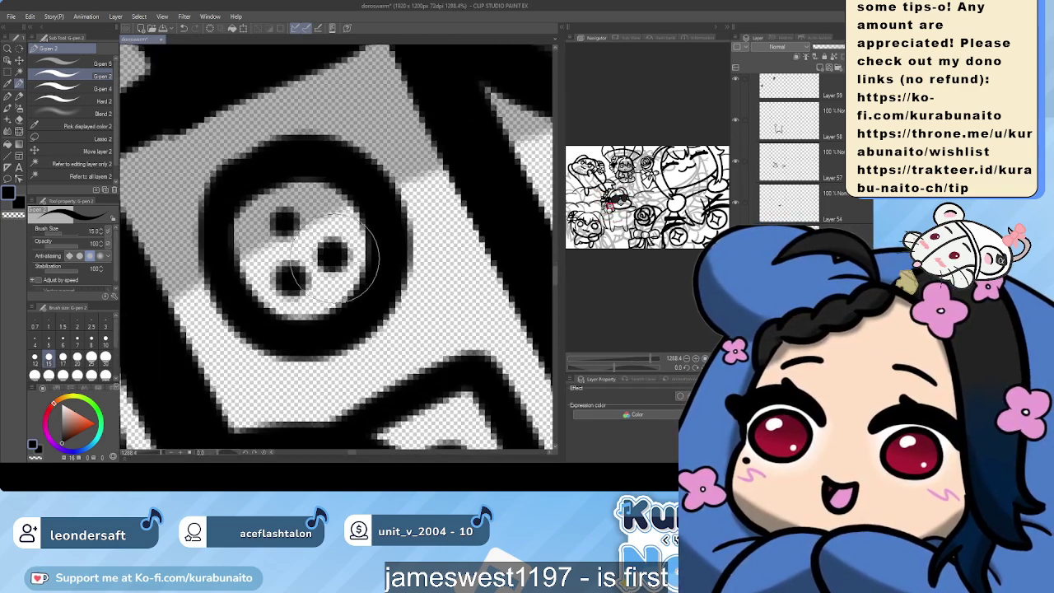
scroll(345, 284, "down", 12)
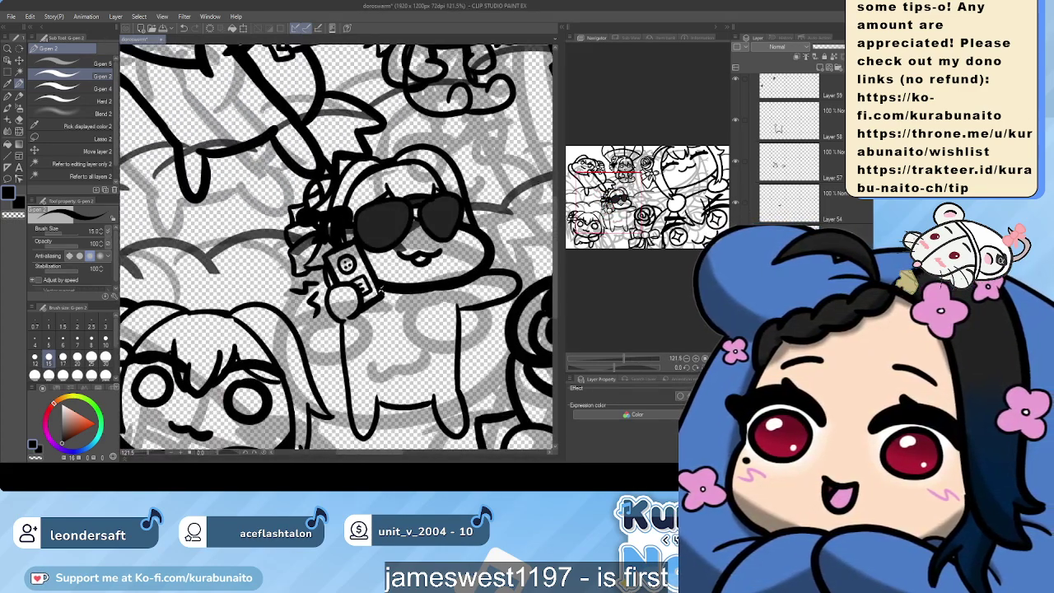
With Hard 2 at size 30, erase the chin line crossing the hand of the chibi in the canvas's lower-left corner
scroll(381, 253, "down", 3)
scroll(263, 304, "up", 3)
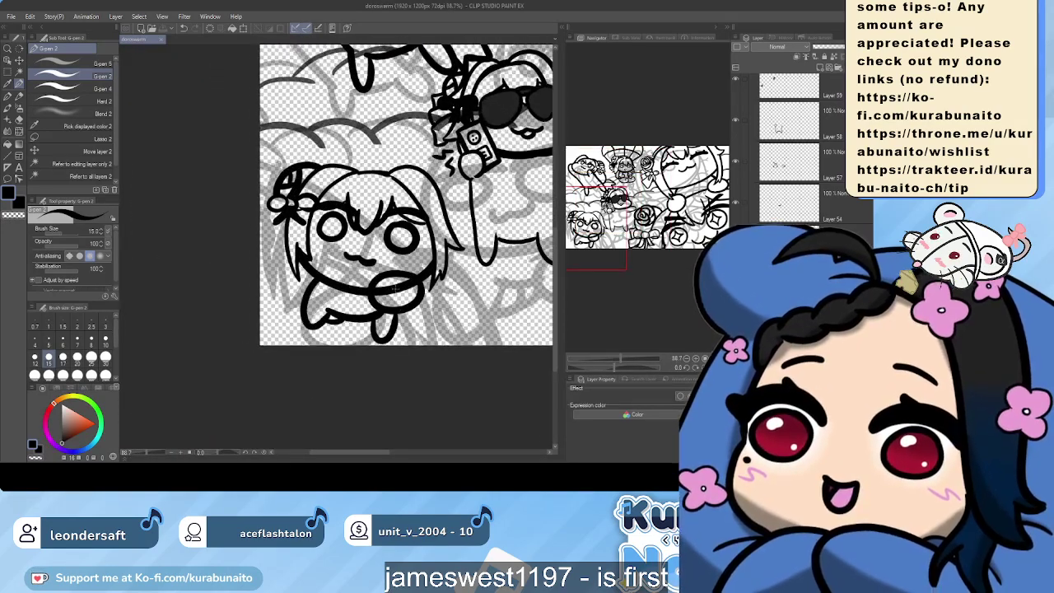
left_click(91, 100)
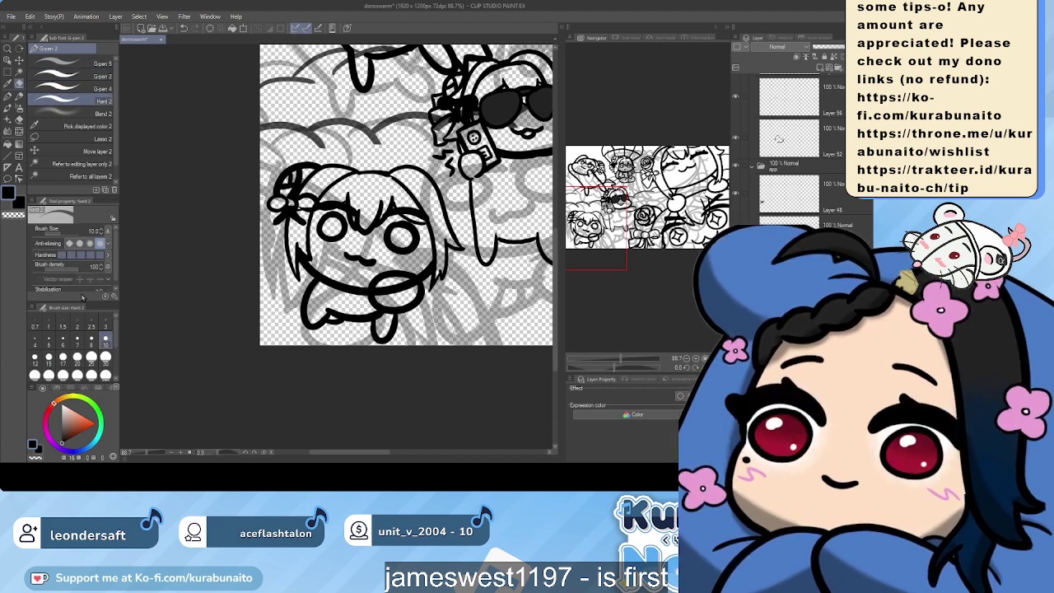
left_click(105, 356)
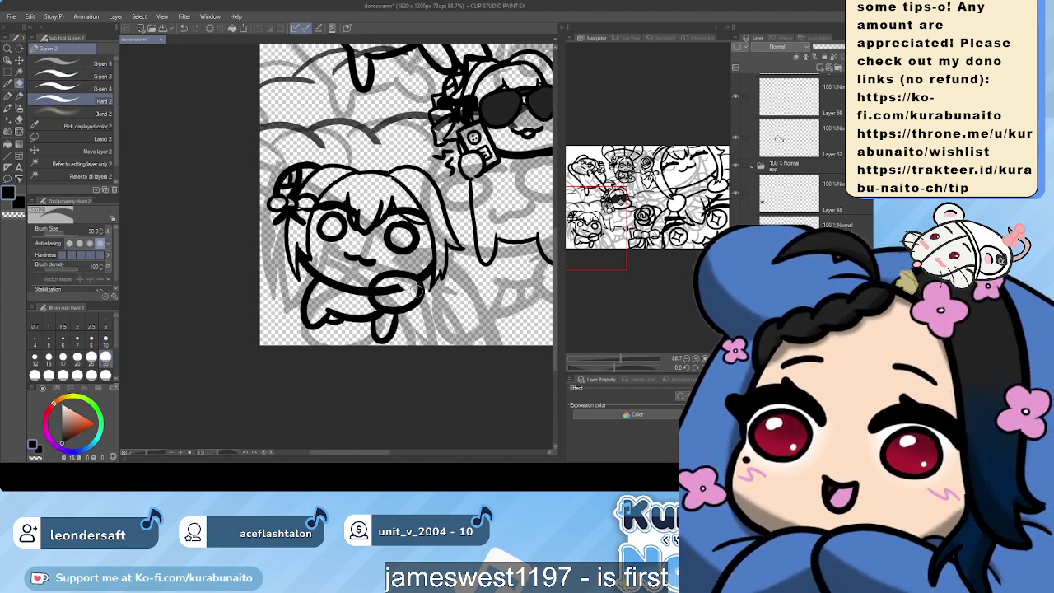
left_click_drag(416, 291, 383, 295)
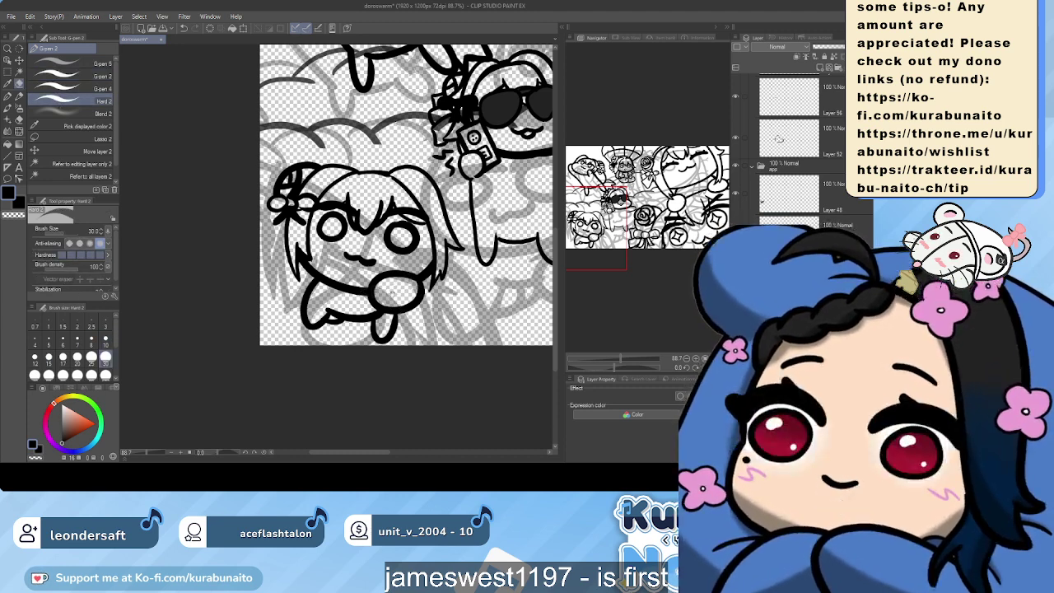
Hide the grey sketch underneath the inked line art
scroll(389, 295, "down", 6)
left_click_drag(389, 295, 250, 334)
scroll(789, 148, "down", 3)
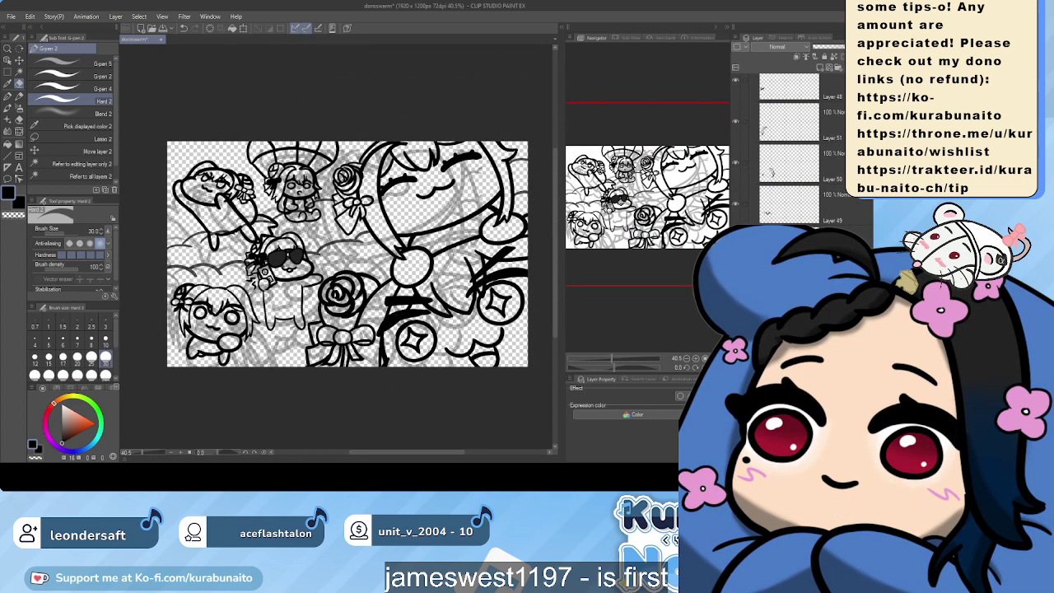
left_click(735, 368)
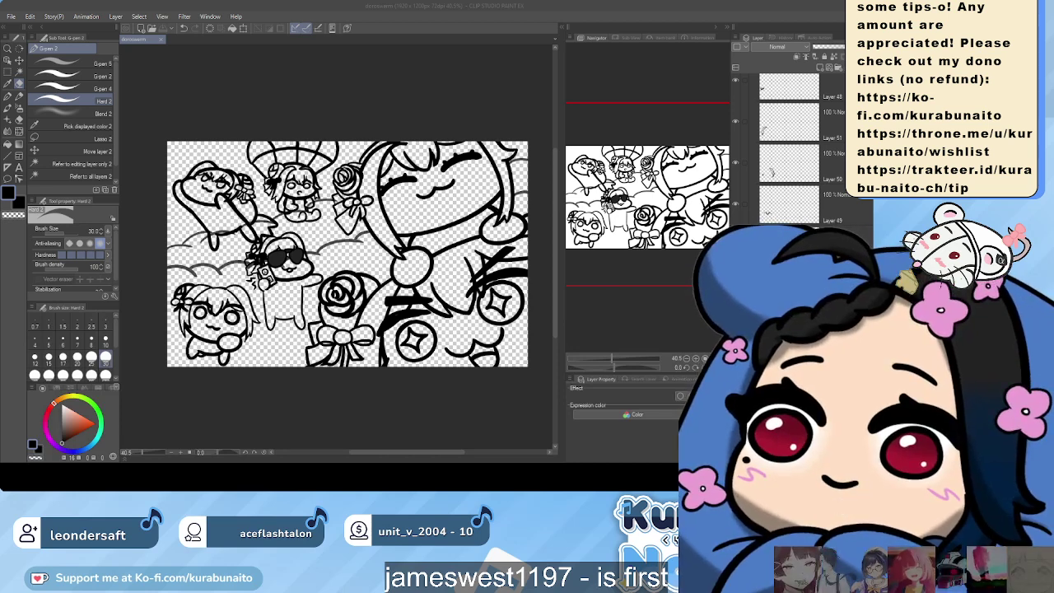
left_click(307, 363)
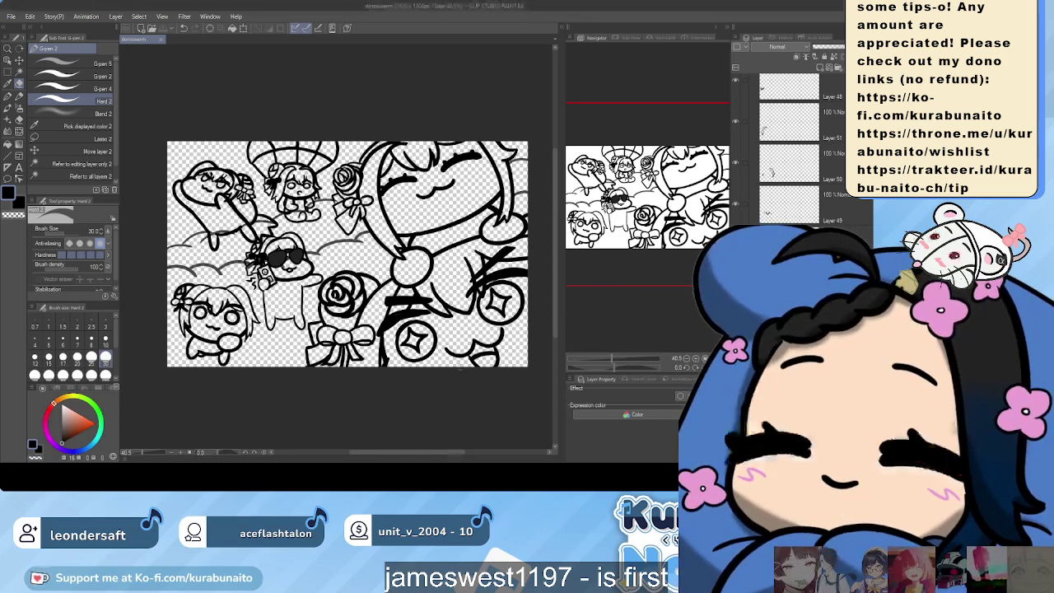
left_click(252, 418)
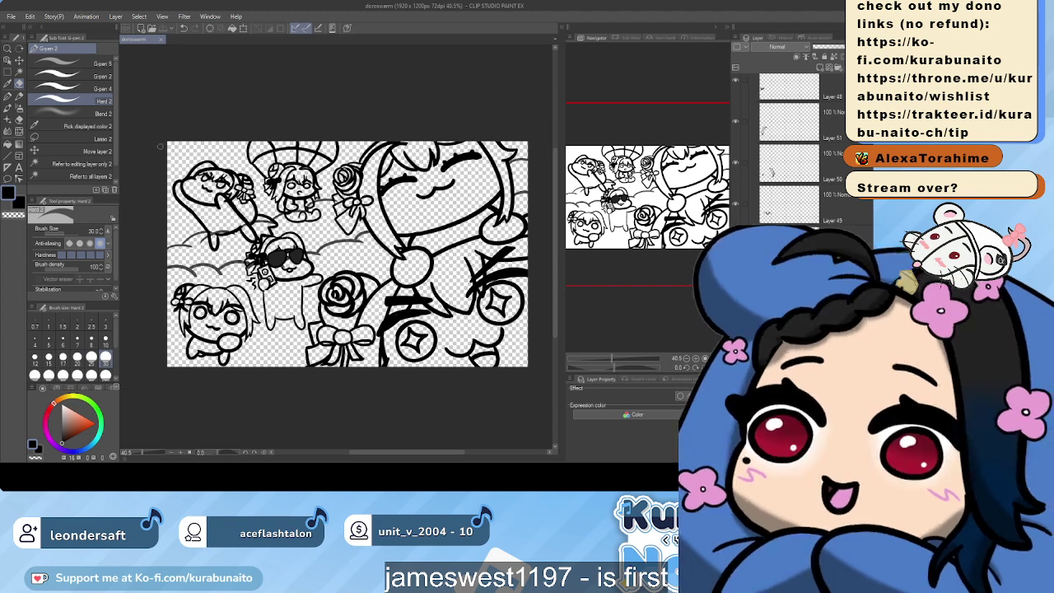
scroll(208, 266, "up", 2)
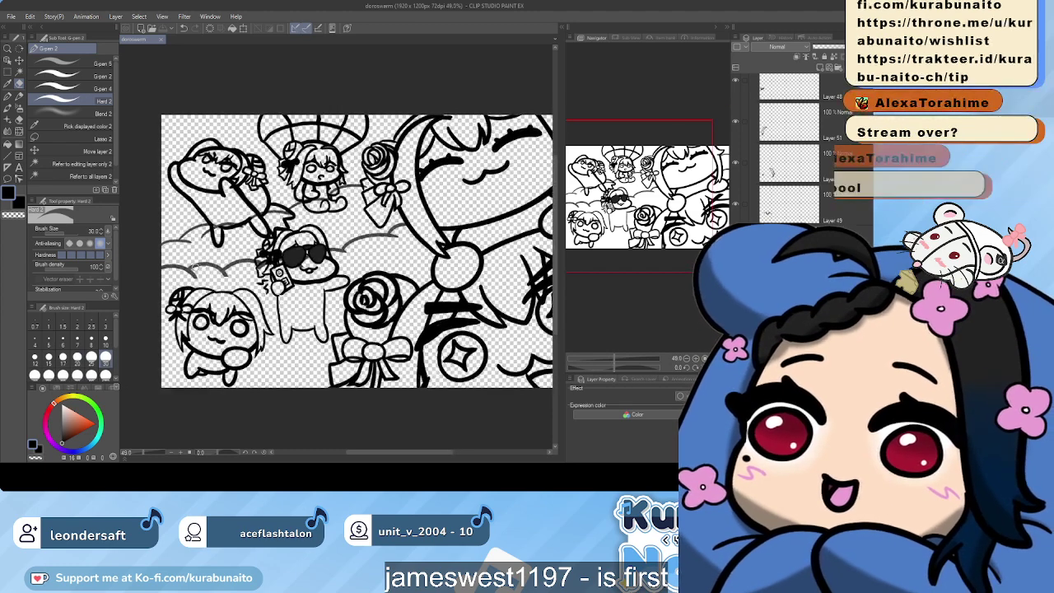
scroll(209, 321, "down", 3)
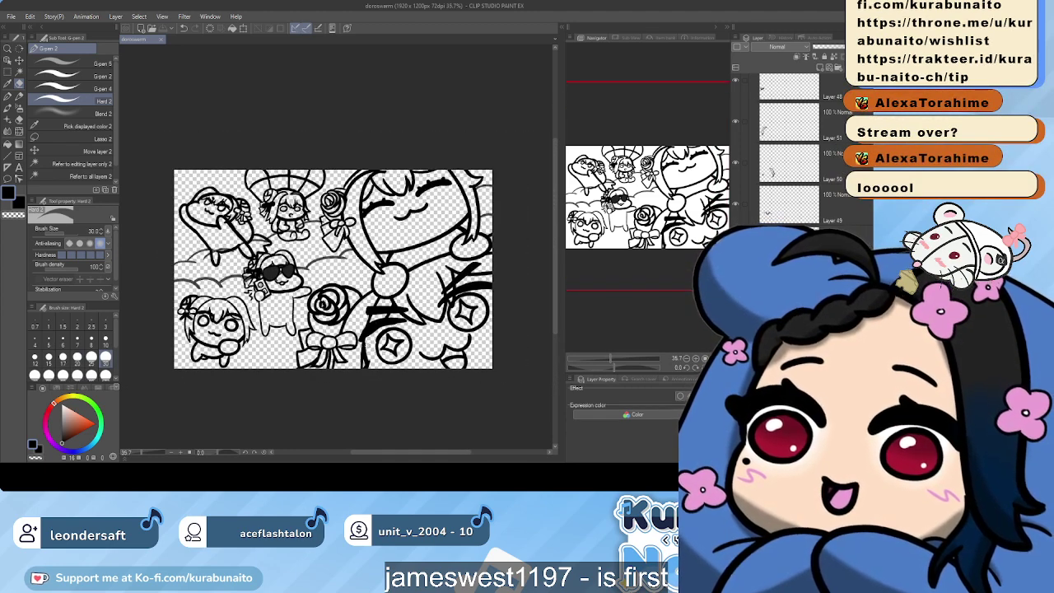
scroll(393, 329, "up", 1)
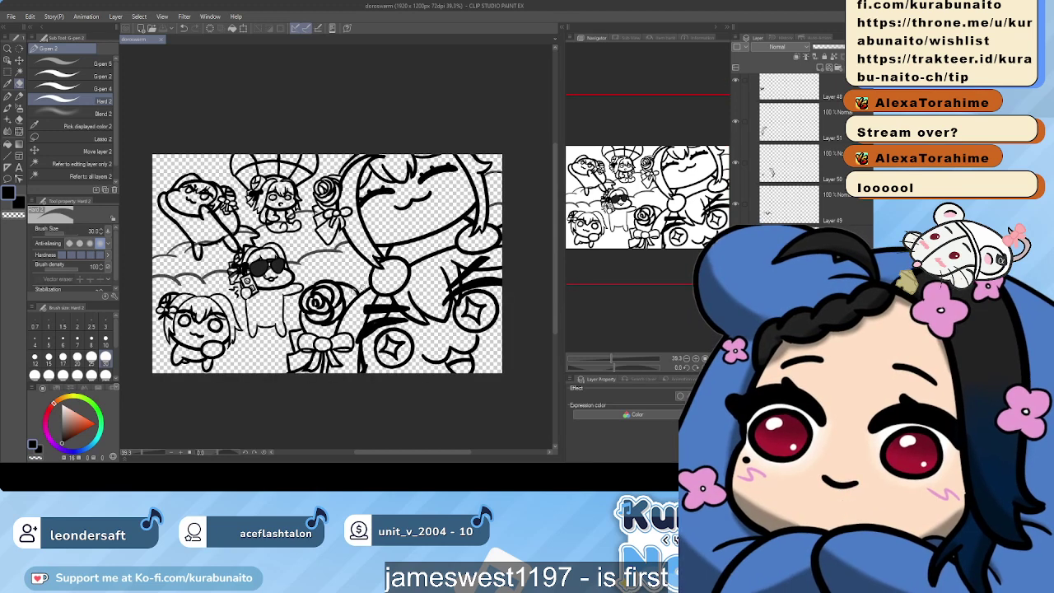